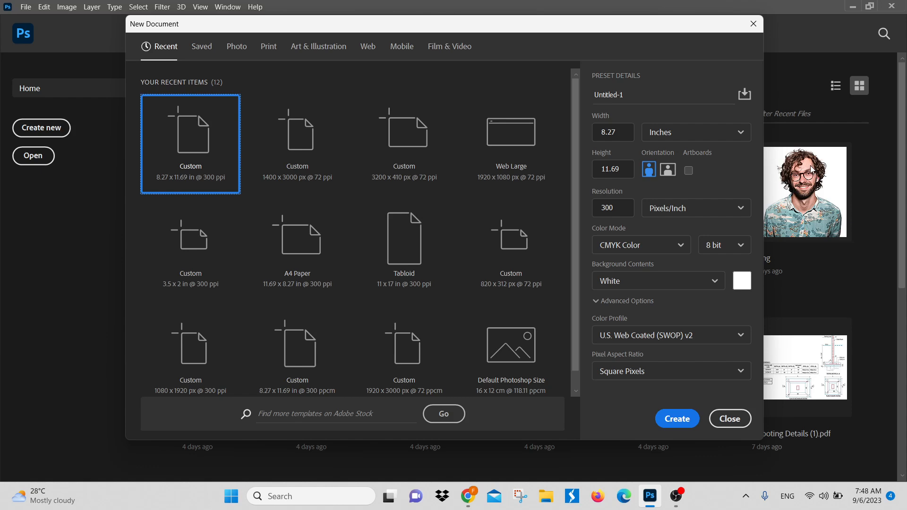
Step: Create a white 8.27 x 11.69 inch, 300 ppi CMYK document and draw a circle about 971 px wide near the page centre
{"action": "left_click", "coordinate": [674, 414]}
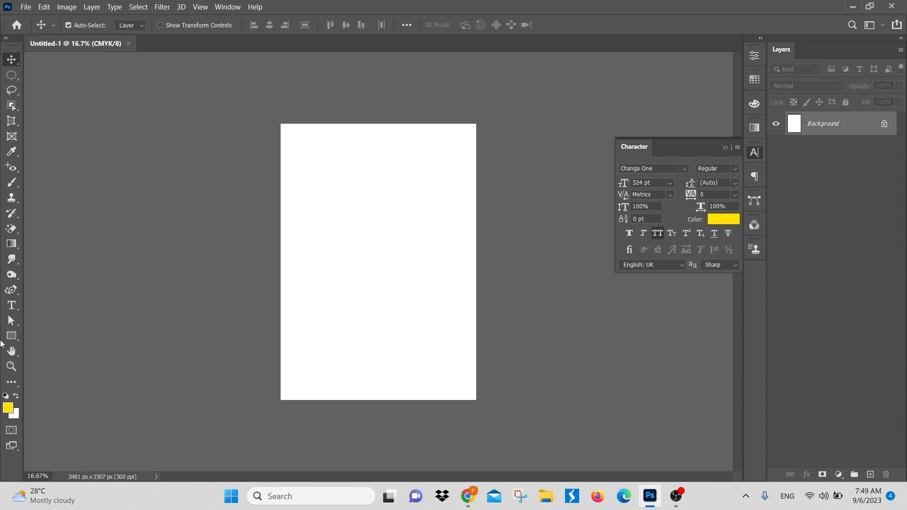
{"action": "left_click", "coordinate": [11, 337]}
{"action": "right_click", "coordinate": [13, 341]}
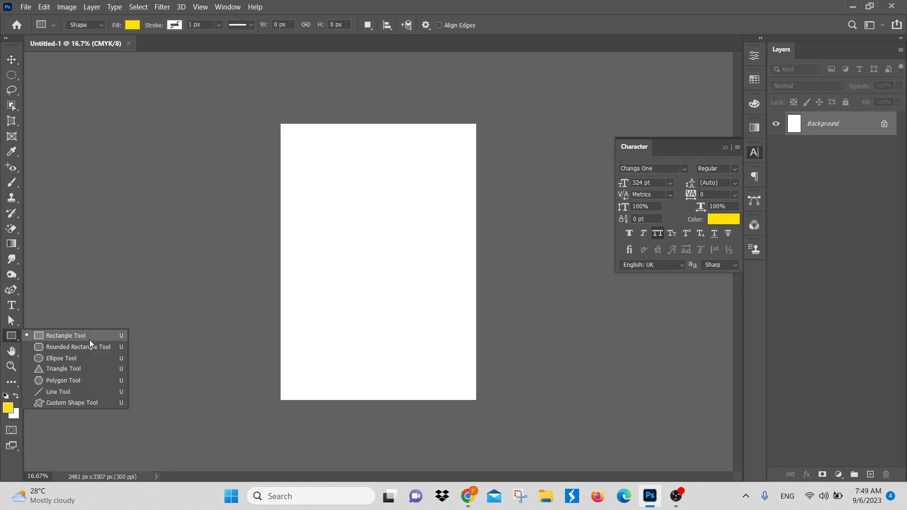
{"action": "left_click", "coordinate": [90, 339]}
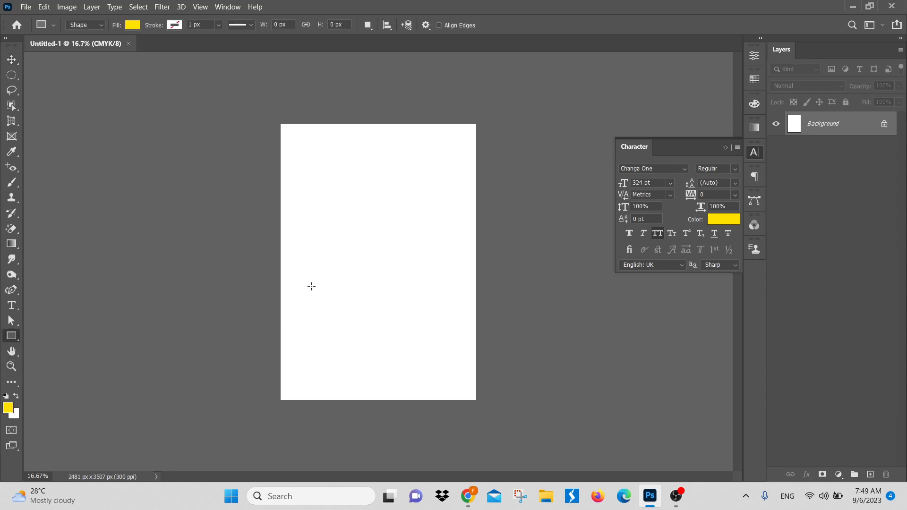
{"action": "right_click", "coordinate": [11, 340]}
{"action": "left_click", "coordinate": [60, 358]}
{"action": "left_click_drag", "start_coordinate": [344, 232], "coordinate": [444, 307]}
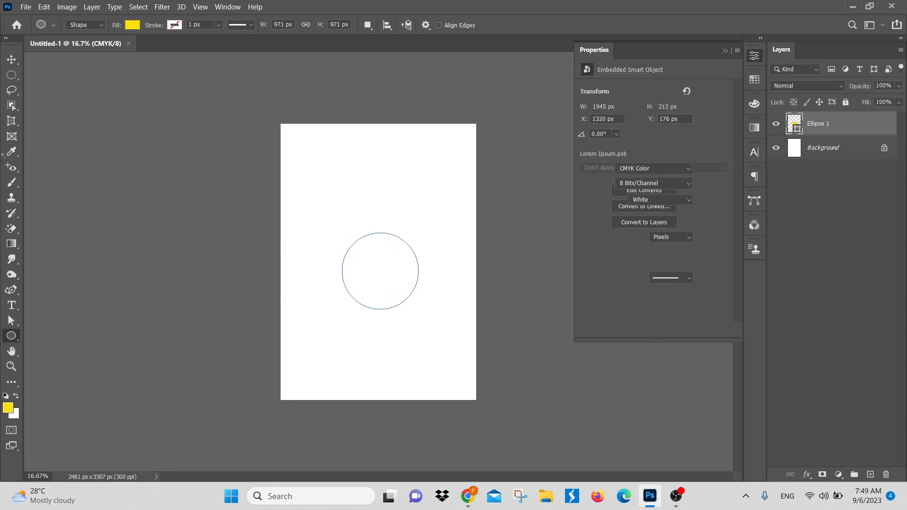
{"action": "key", "text": "v"}
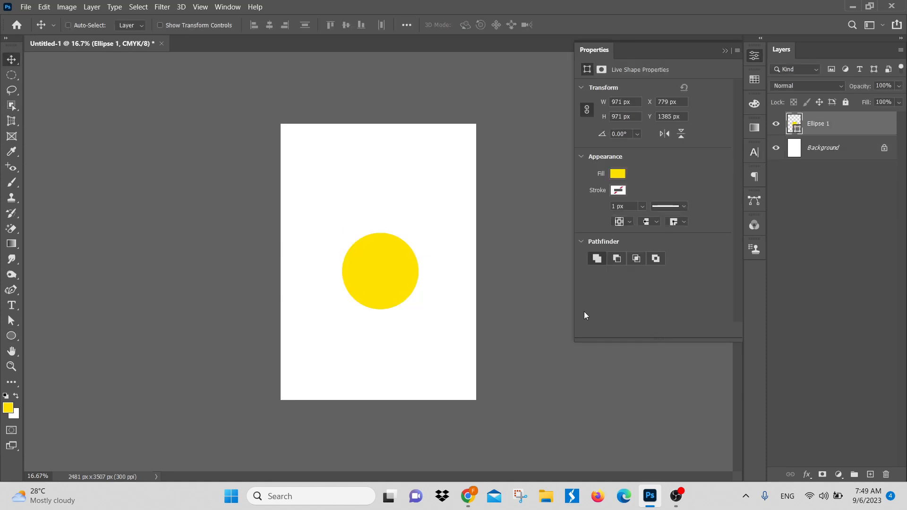
Step: Fill the circle with the light blue recent color and move it up and left to about X 636 px, Y 1326 px
{"action": "left_click_drag", "start_coordinate": [426, 286], "coordinate": [508, 331]}
{"action": "left_click_drag", "start_coordinate": [431, 312], "coordinate": [517, 326]}
{"action": "left_click", "coordinate": [618, 173]}
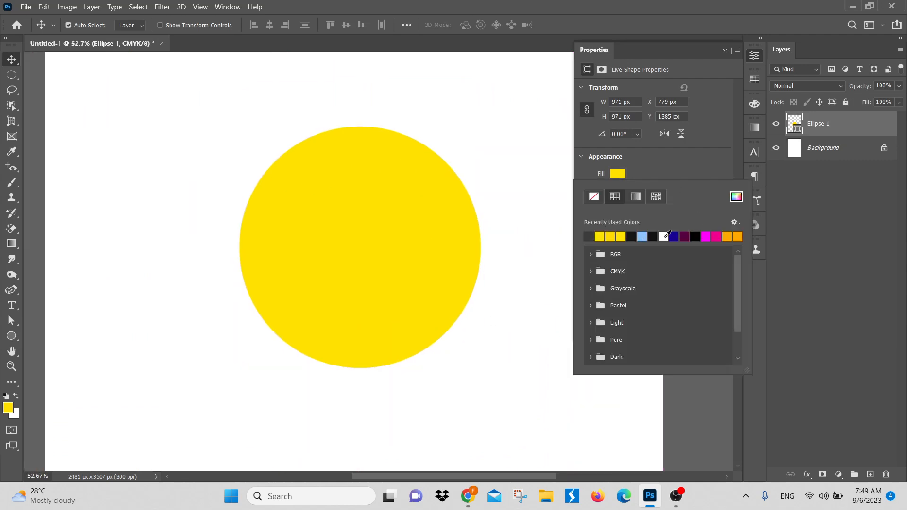
{"action": "left_click", "coordinate": [642, 236]}
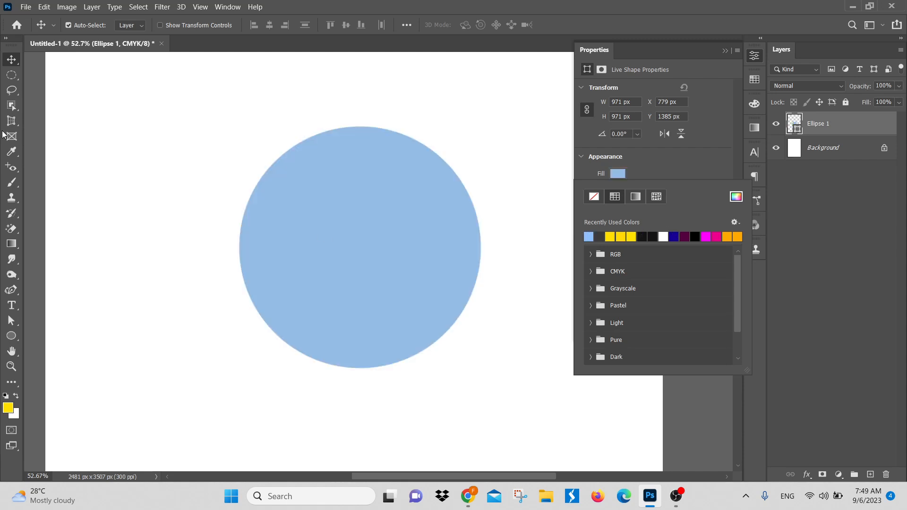
{"action": "left_click_drag", "start_coordinate": [412, 231], "coordinate": [378, 216]}
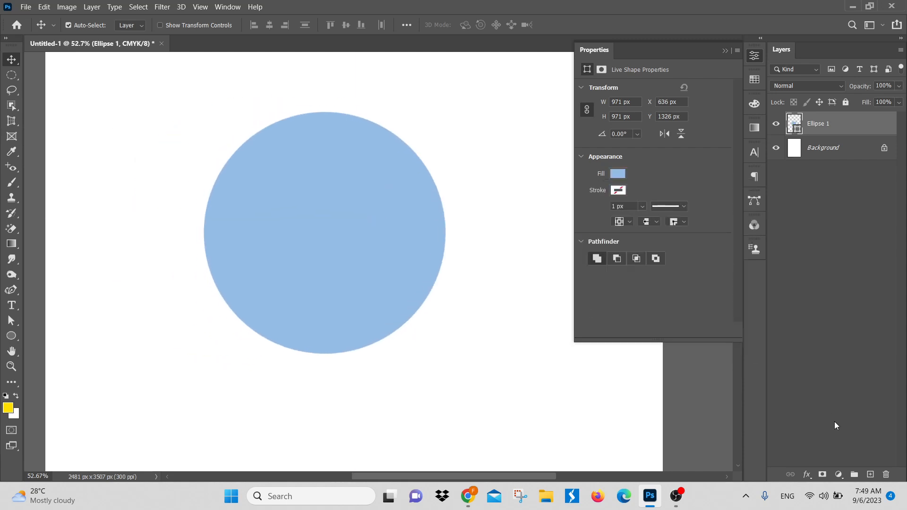
{"action": "left_click", "coordinate": [809, 475]}
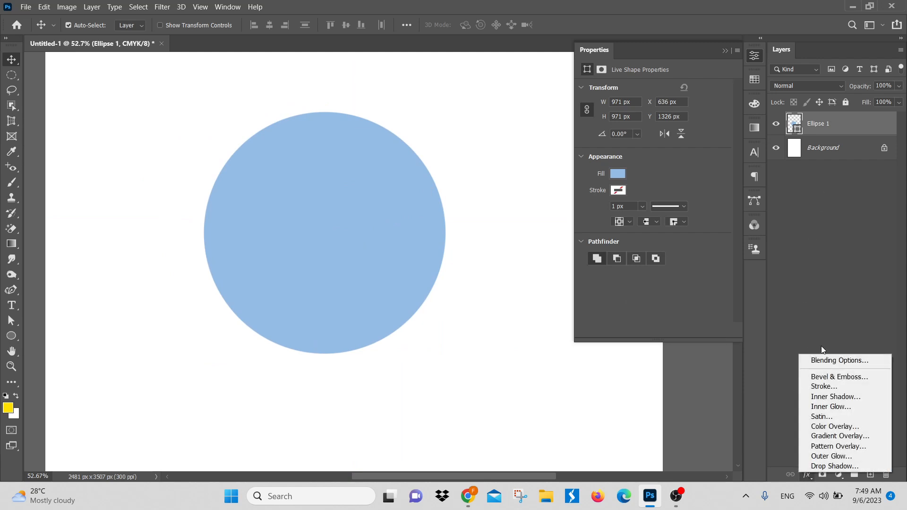
{"action": "left_click", "coordinate": [826, 280]}
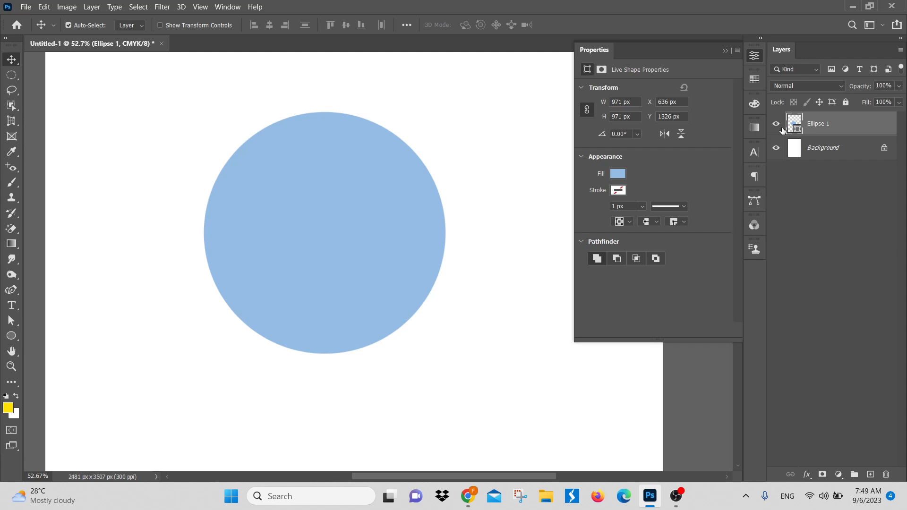
Step: Rename the circle's layer as 1
{"action": "double_click", "coordinate": [819, 124]}
{"action": "type", "text": "1"}
{"action": "key", "text": "Return"}
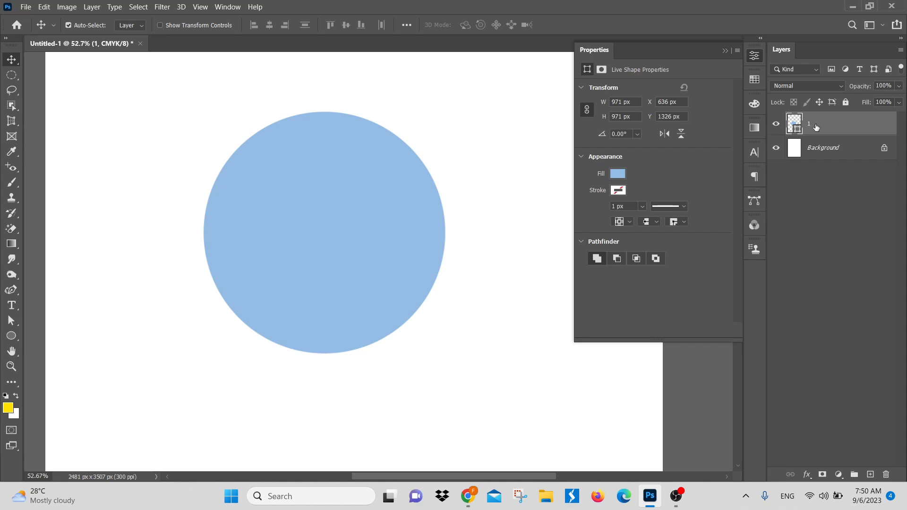
{"action": "double_click", "coordinate": [796, 122]}
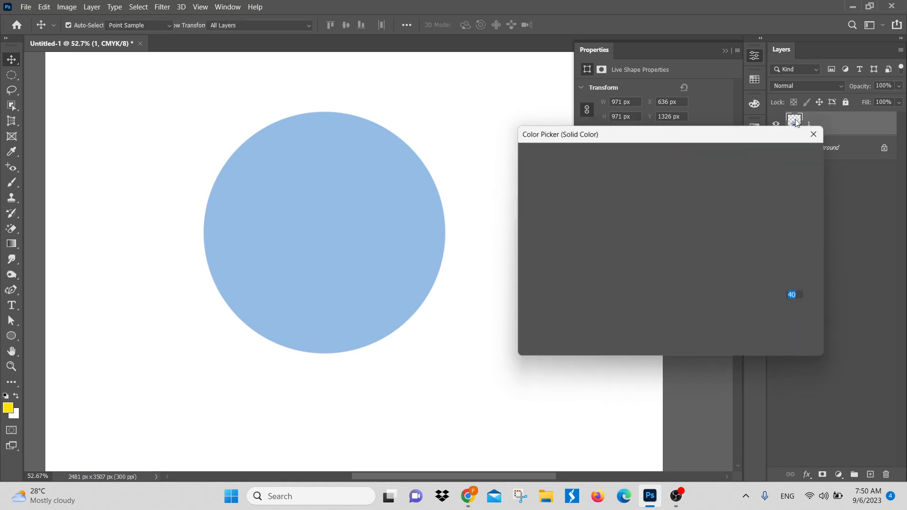
{"action": "left_click", "coordinate": [800, 176]}
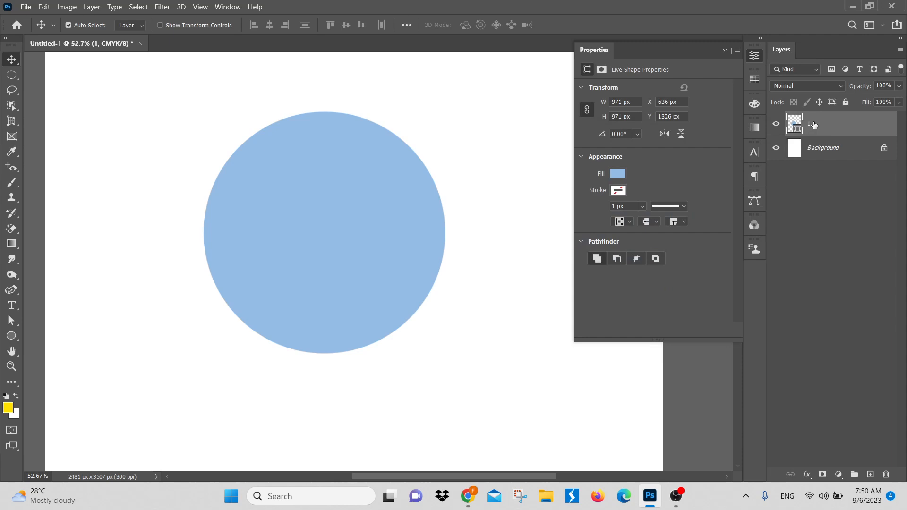
{"action": "double_click", "coordinate": [812, 123]}
{"action": "left_click", "coordinate": [859, 135]}
Step: Examine the general and advanced blending options in the Layer Style dialog for layer 1, cancelling without changes
{"action": "double_click", "coordinate": [883, 128]}
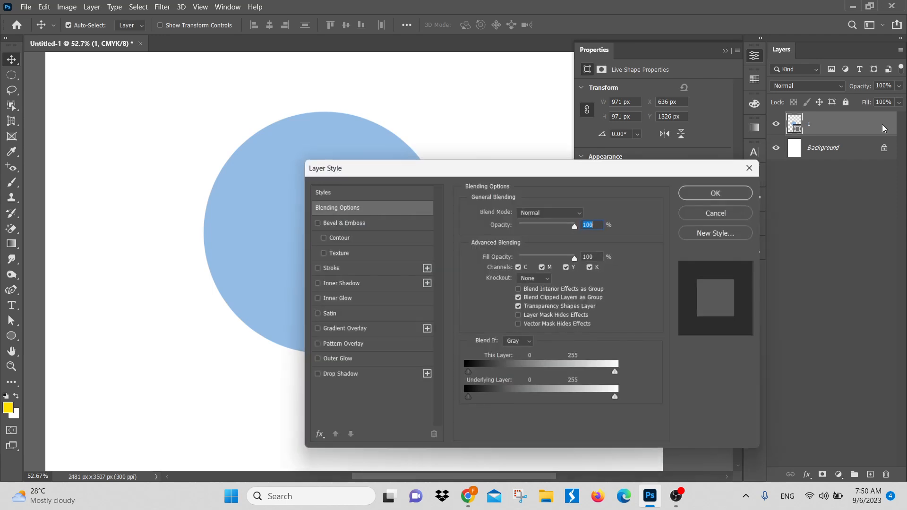
{"action": "left_click_drag", "start_coordinate": [448, 170], "coordinate": [517, 74]}
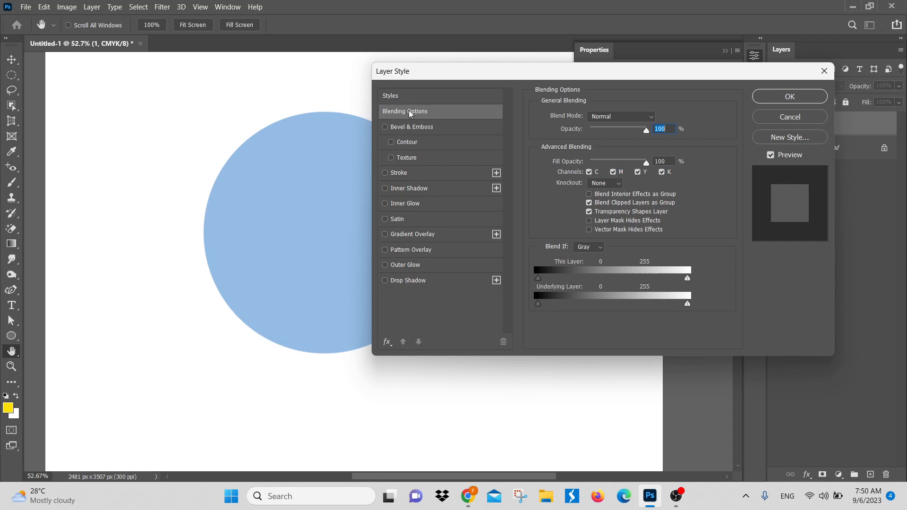
{"action": "left_click", "coordinate": [786, 120]}
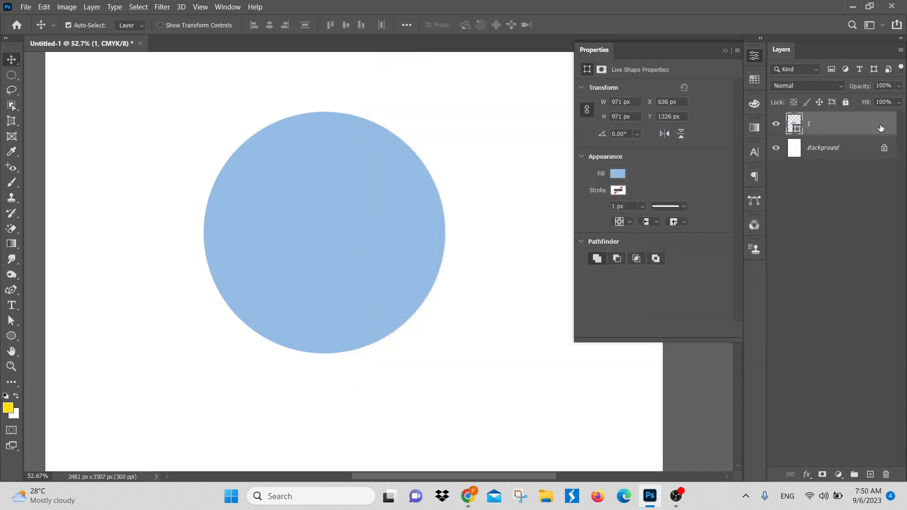
{"action": "double_click", "coordinate": [878, 126]}
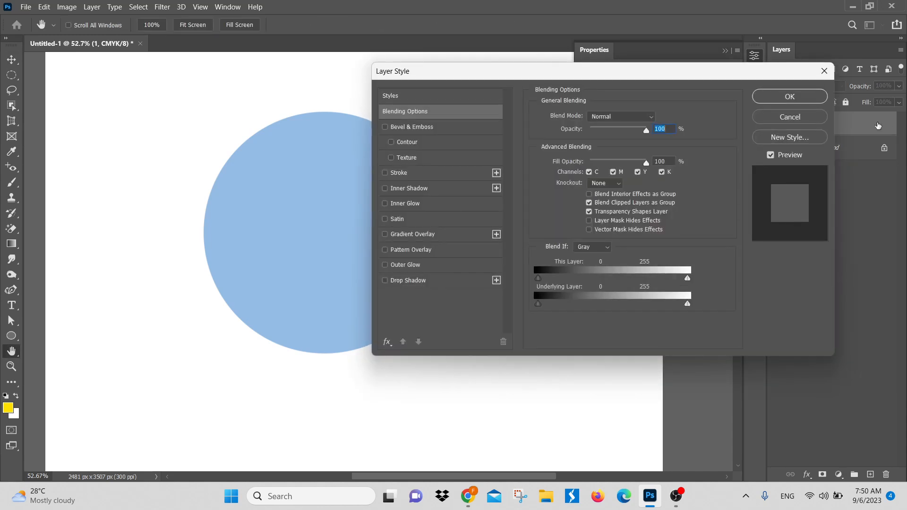
{"action": "left_click", "coordinate": [807, 116]}
{"action": "right_click", "coordinate": [849, 124]}
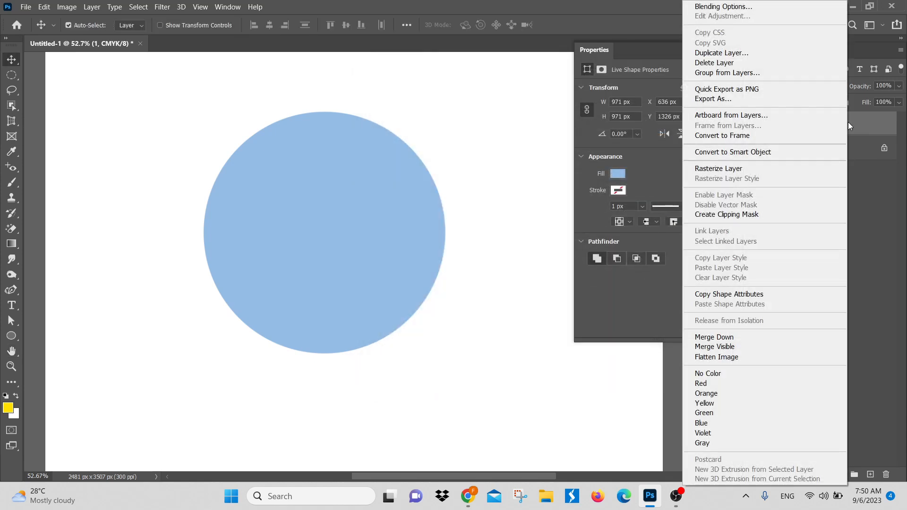
{"action": "left_click", "coordinate": [737, 8]}
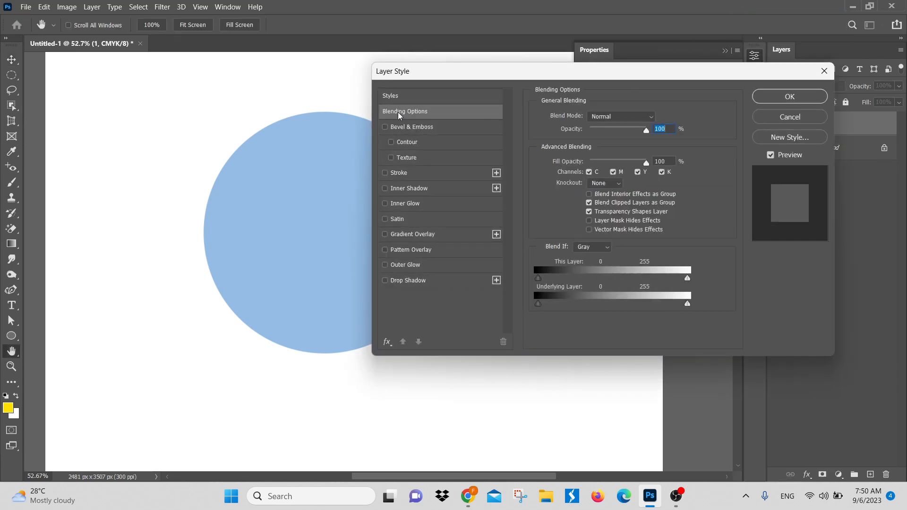
{"action": "left_click", "coordinate": [811, 113]}
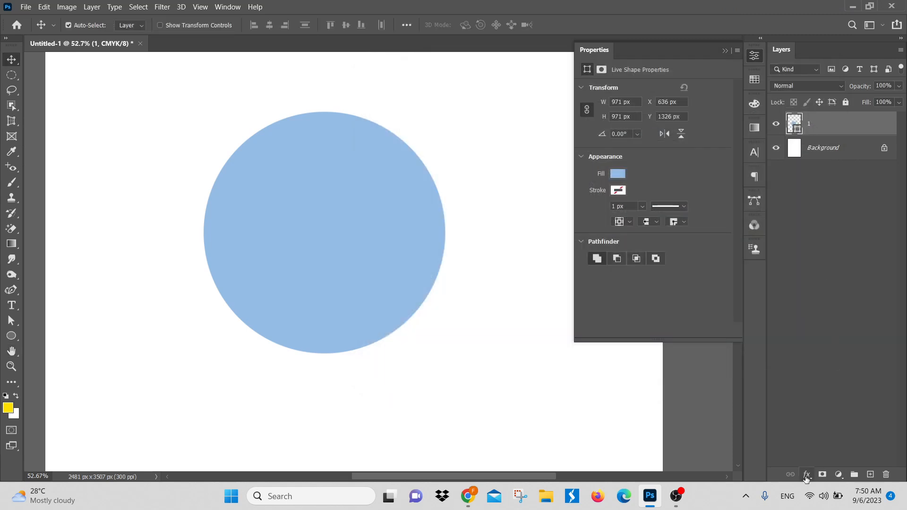
{"action": "left_click", "coordinate": [807, 475]}
{"action": "left_click", "coordinate": [823, 366]}
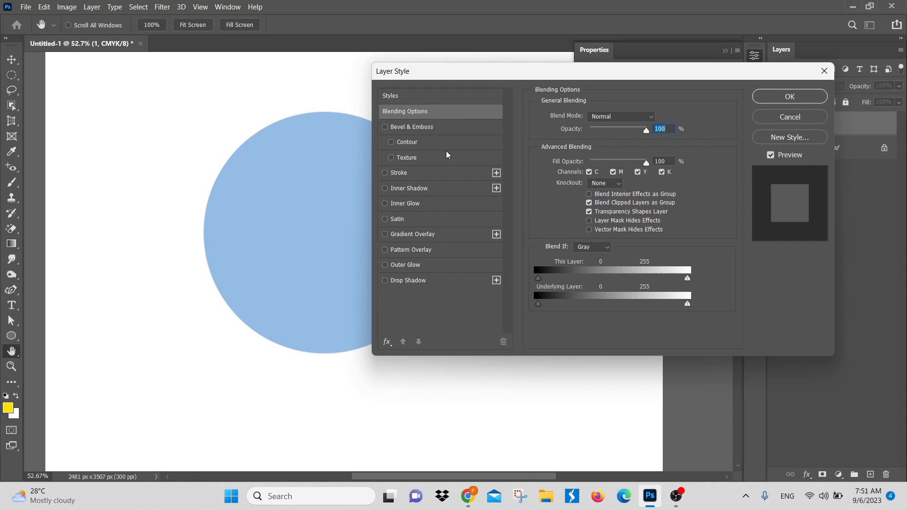
{"action": "left_click", "coordinate": [802, 119]}
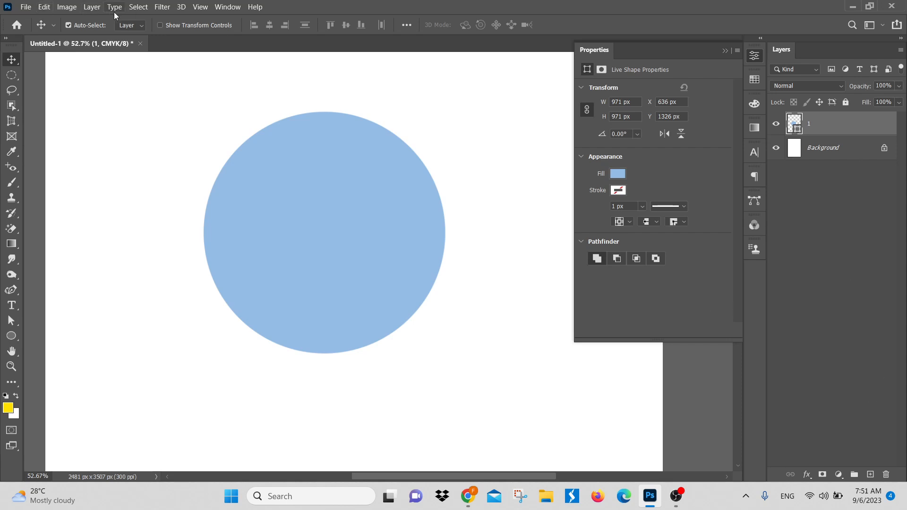
Step: Look through the layer styles offered for layer 1, such as Bevel & Emboss, Stroke and Drop Shadow, without applying any
{"action": "left_click", "coordinate": [98, 9]}
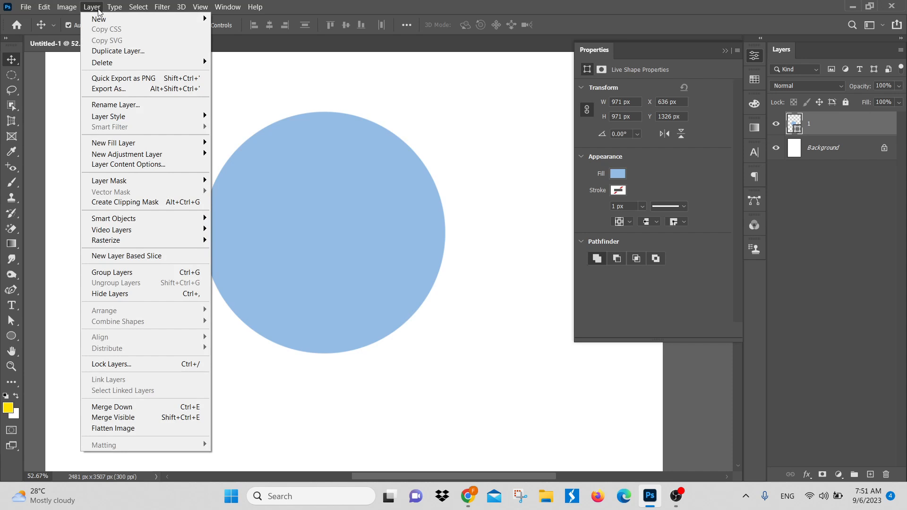
{"action": "mouse_move", "coordinate": [118, 121]}
{"action": "left_click", "coordinate": [407, 221]}
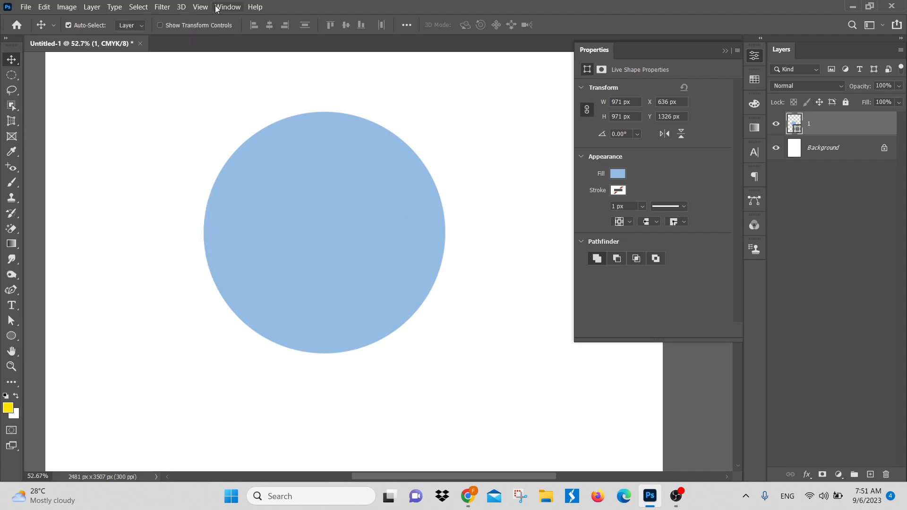
{"action": "left_click", "coordinate": [807, 474]}
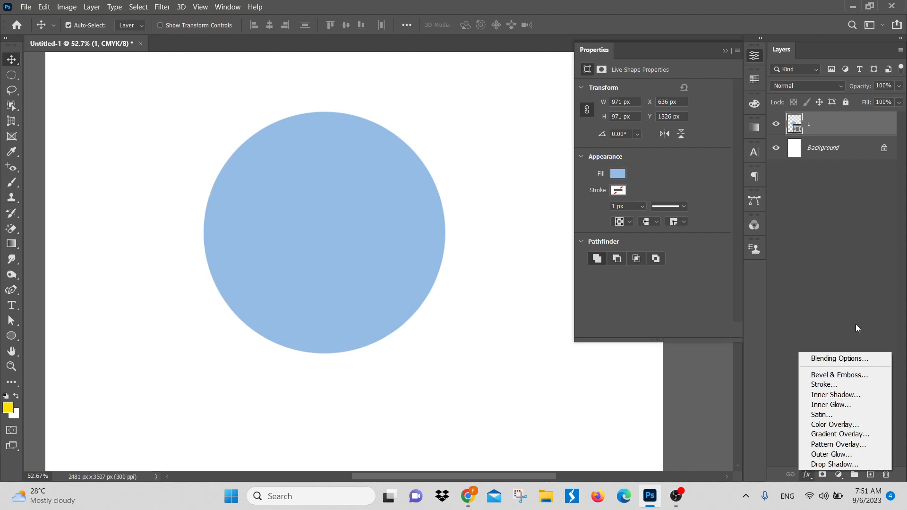
{"action": "left_click", "coordinate": [858, 364]}
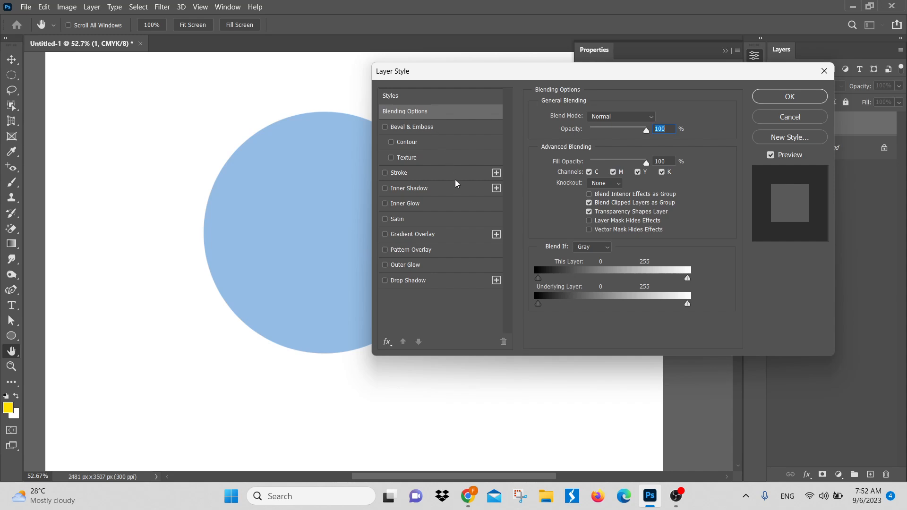
{"action": "left_click", "coordinate": [802, 118]}
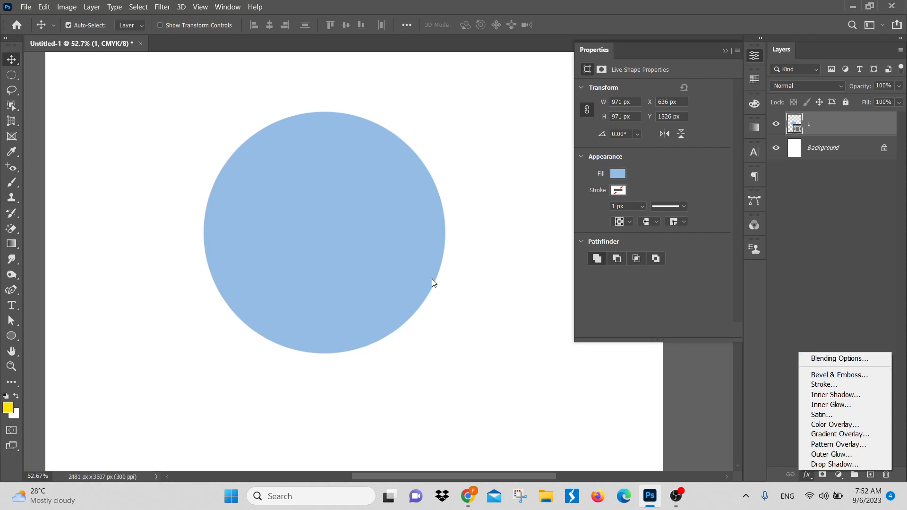
{"action": "left_click", "coordinate": [484, 305]}
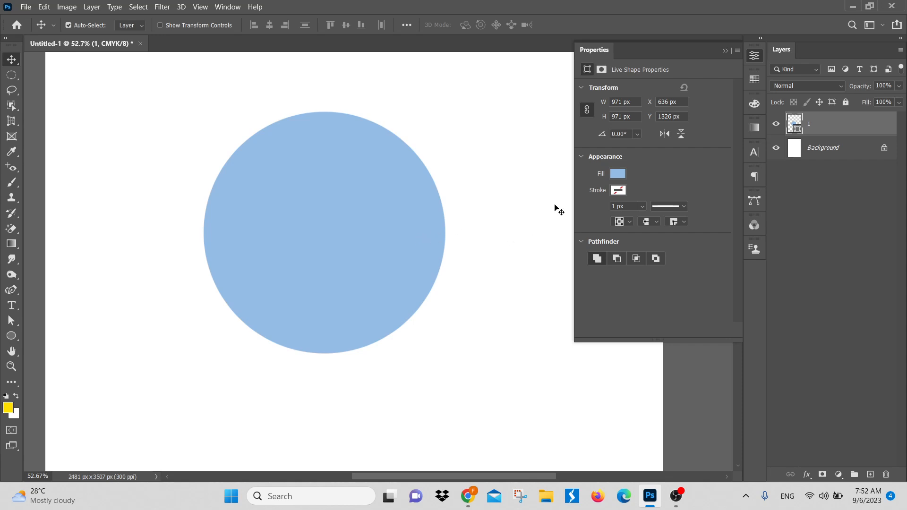
Step: Move the circle slightly right and down to about X 736 px, Y 1340 px
{"action": "mouse_move", "coordinate": [402, 245]}
{"action": "left_mouse_down"}
{"action": "mouse_move", "coordinate": [420, 246]}
{"action": "mouse_move", "coordinate": [341, 283]}
{"action": "mouse_move", "coordinate": [412, 245]}
{"action": "mouse_move", "coordinate": [387, 246]}
{"action": "mouse_move", "coordinate": [402, 255]}
{"action": "left_mouse_up"}
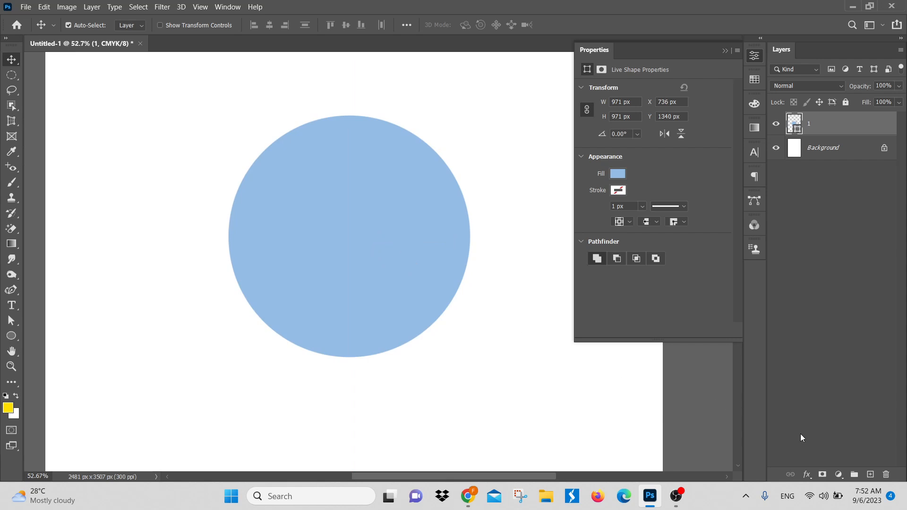
Step: Preview a Drop Shadow on the circle and view its settings, discarding the effect
{"action": "left_click", "coordinate": [808, 474]}
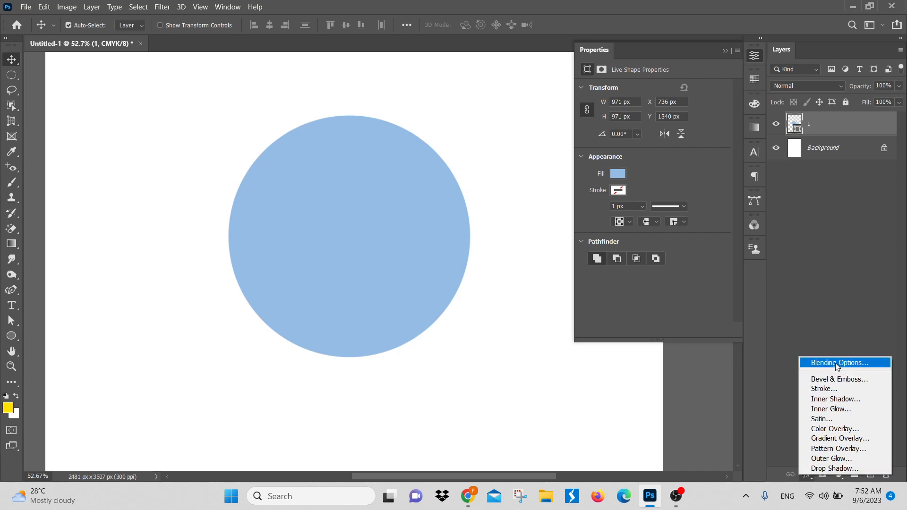
{"action": "left_click", "coordinate": [836, 469]}
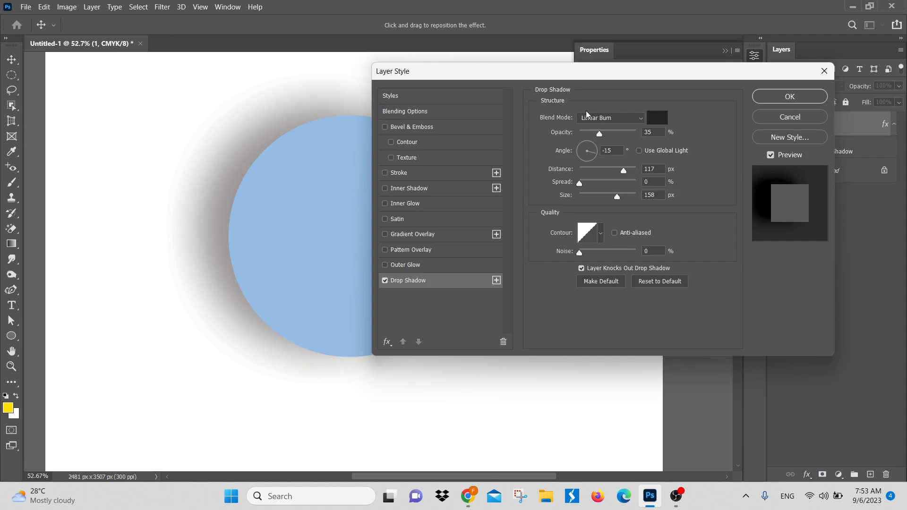
{"action": "left_click", "coordinate": [809, 116]}
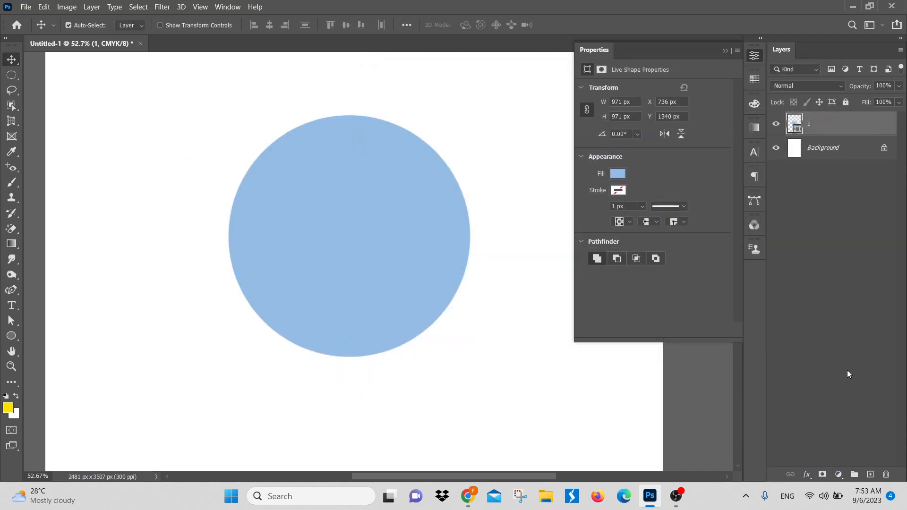
Step: View the ways to reach layer 1's Blending Options, closing the Layer Style dialog without changes
{"action": "left_click", "coordinate": [808, 474]}
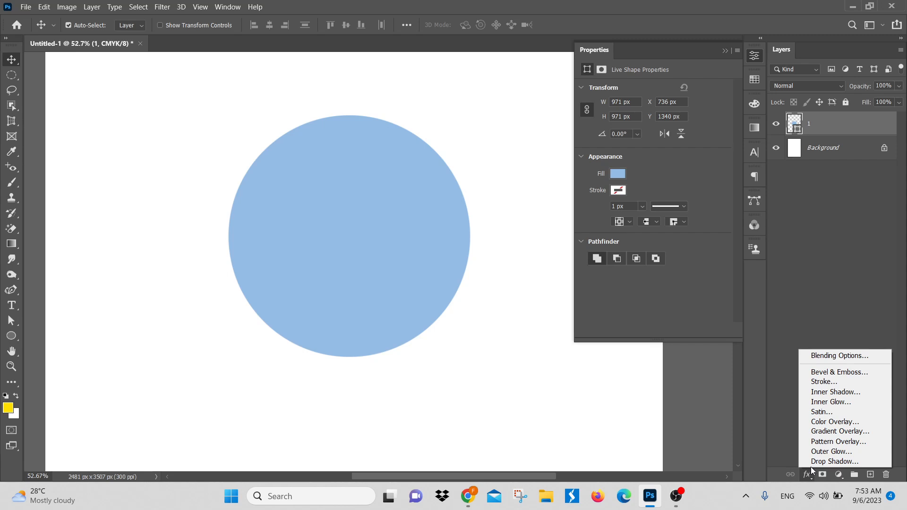
{"action": "left_click", "coordinate": [834, 357]}
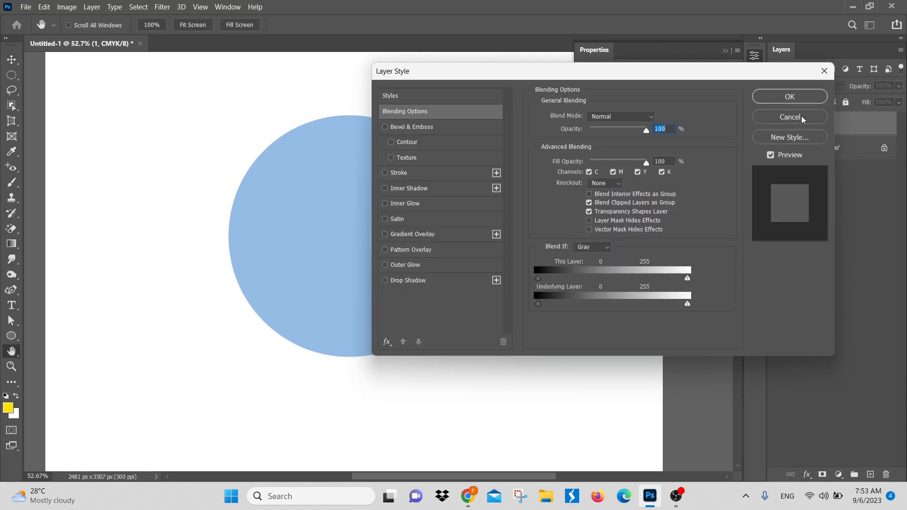
{"action": "left_click", "coordinate": [802, 117]}
{"action": "right_click", "coordinate": [860, 123]}
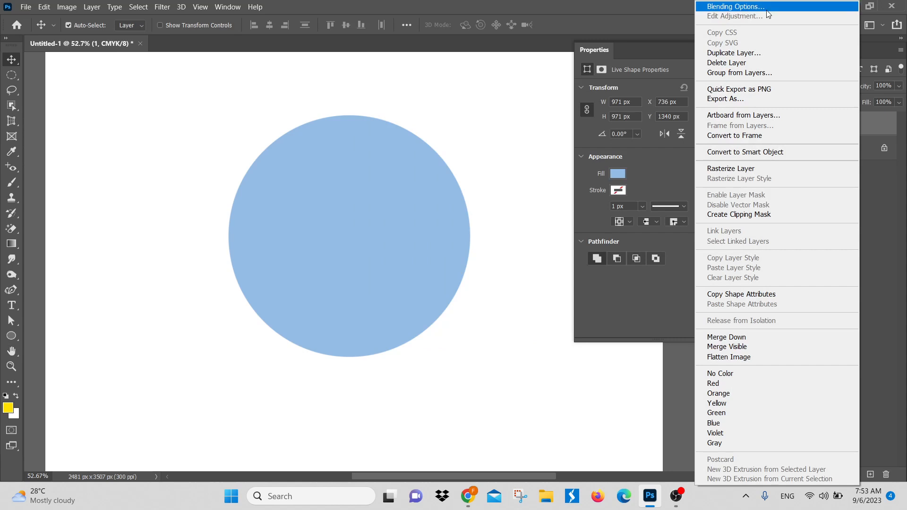
{"action": "left_click", "coordinate": [884, 125]}
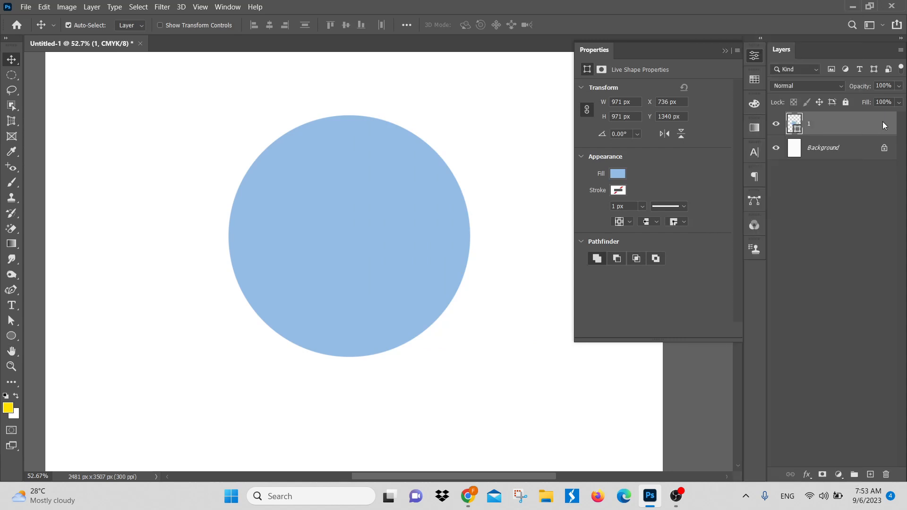
Step: Apply a Drop Shadow to the circle on layer 1, adding a second Drop Shadow entry to its list of styles
{"action": "double_click", "coordinate": [883, 121]}
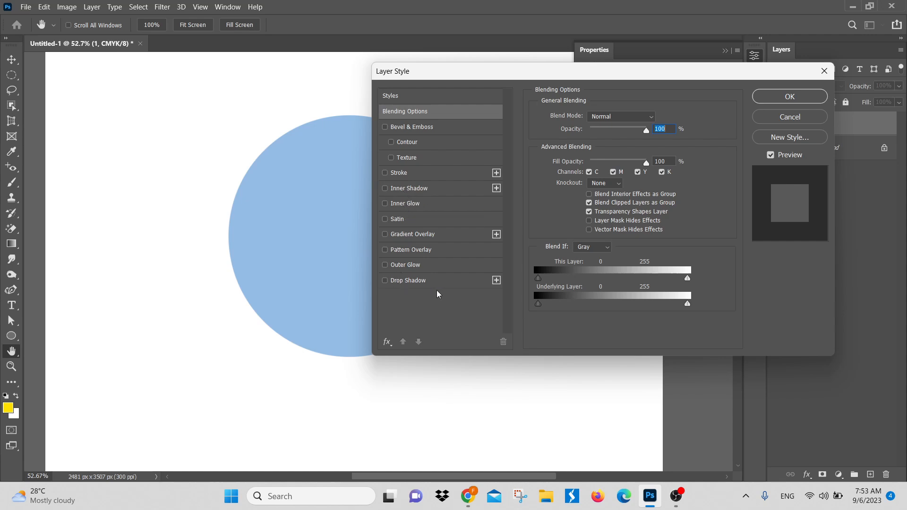
{"action": "left_click", "coordinate": [384, 281]}
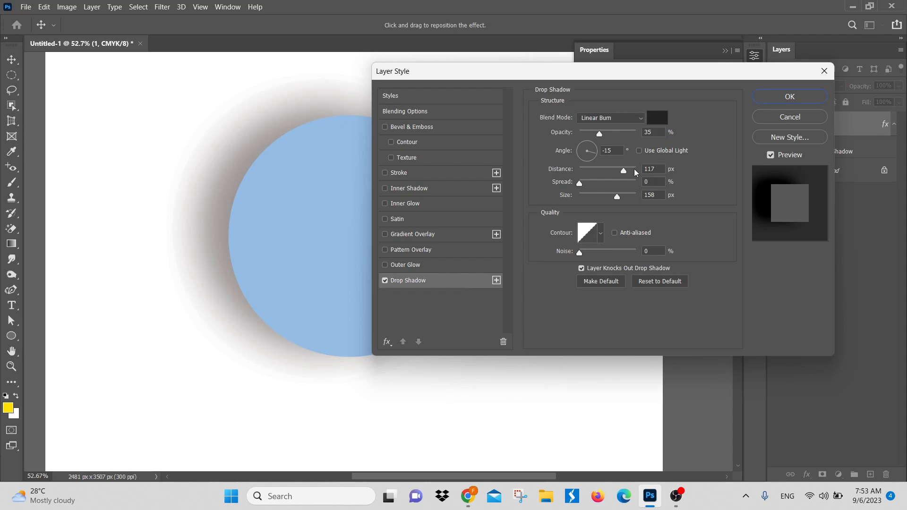
{"action": "left_click", "coordinate": [385, 281]}
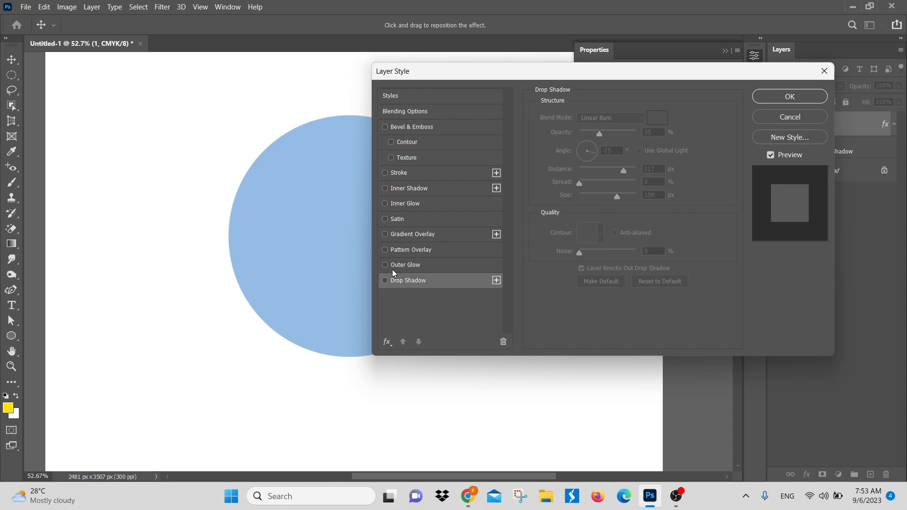
{"action": "left_click", "coordinate": [496, 281]}
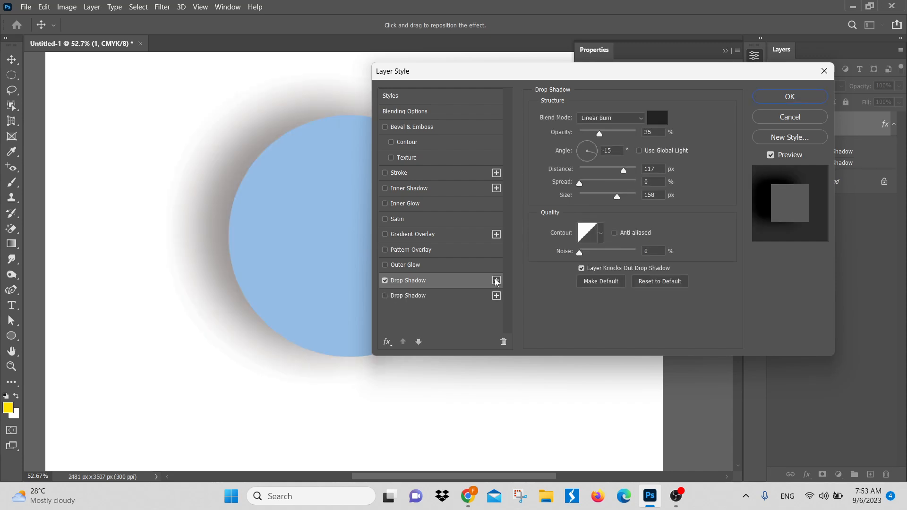
{"action": "left_click_drag", "start_coordinate": [539, 75], "coordinate": [634, 76]}
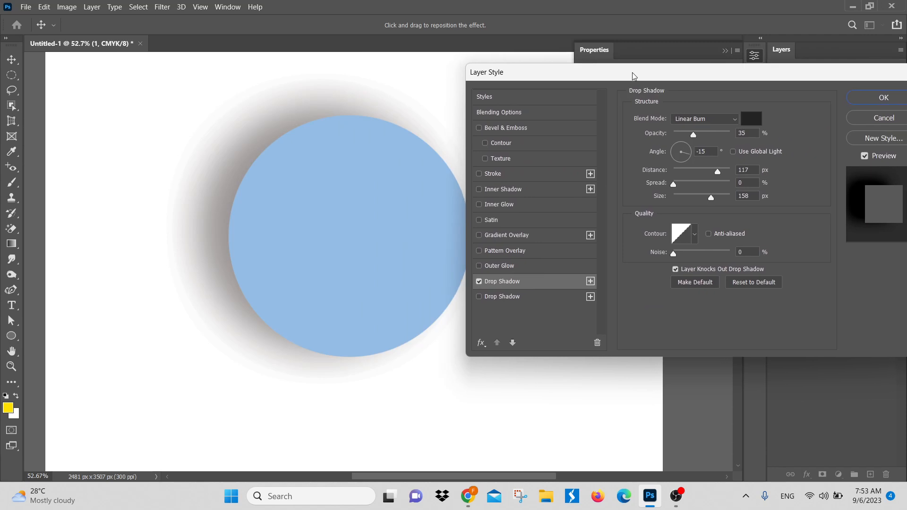
{"action": "key", "text": "Return"}
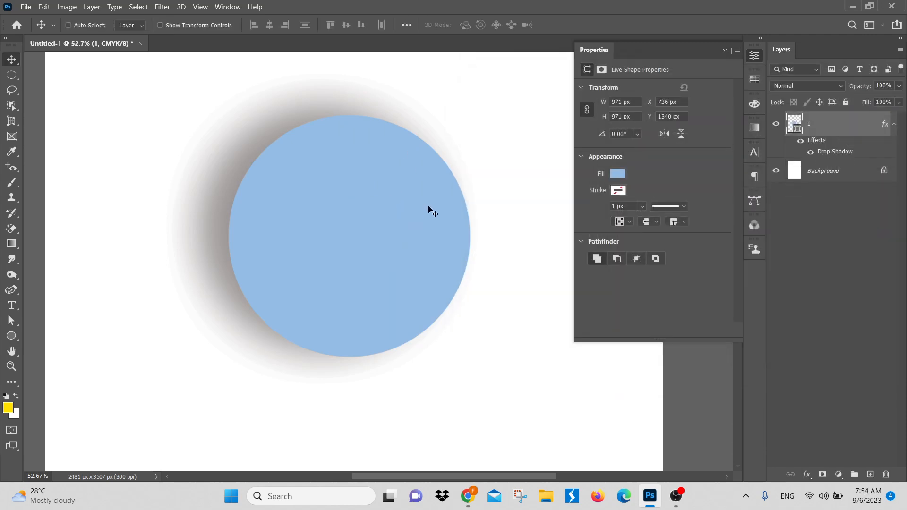
Step: Edit the circle's Drop Shadow to use the Multiply blend mode with 29% opacity
{"action": "scroll", "coordinate": [433, 212], "scroll_direction": "down", "scroll_amount": 4}
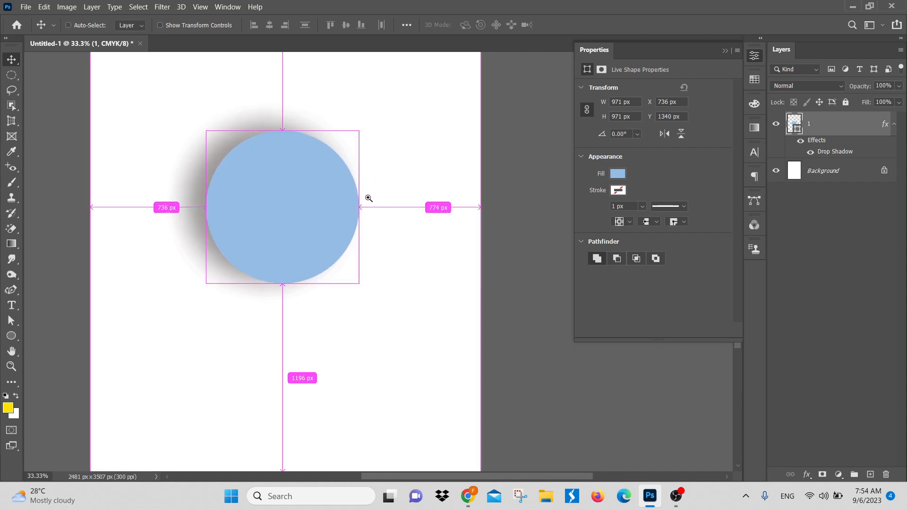
{"action": "left_click_drag", "start_coordinate": [381, 190], "coordinate": [310, 189]}
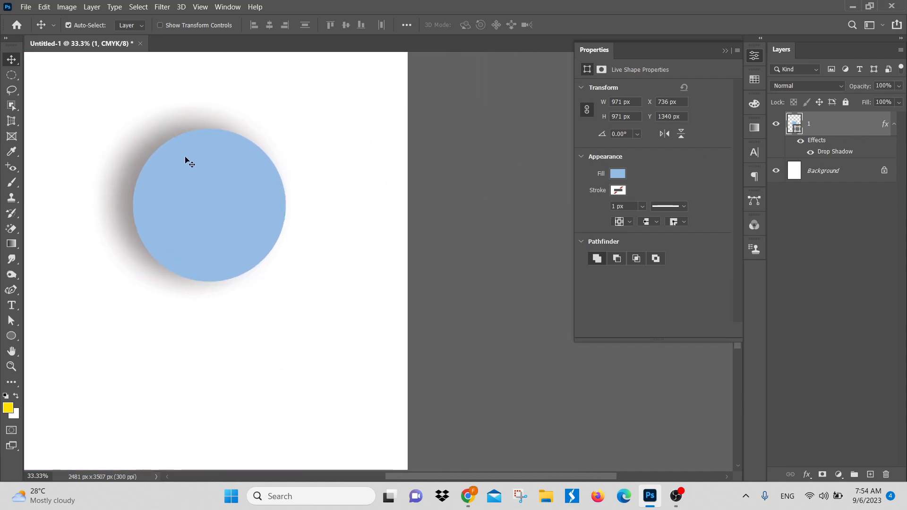
{"action": "double_click", "coordinate": [832, 153]}
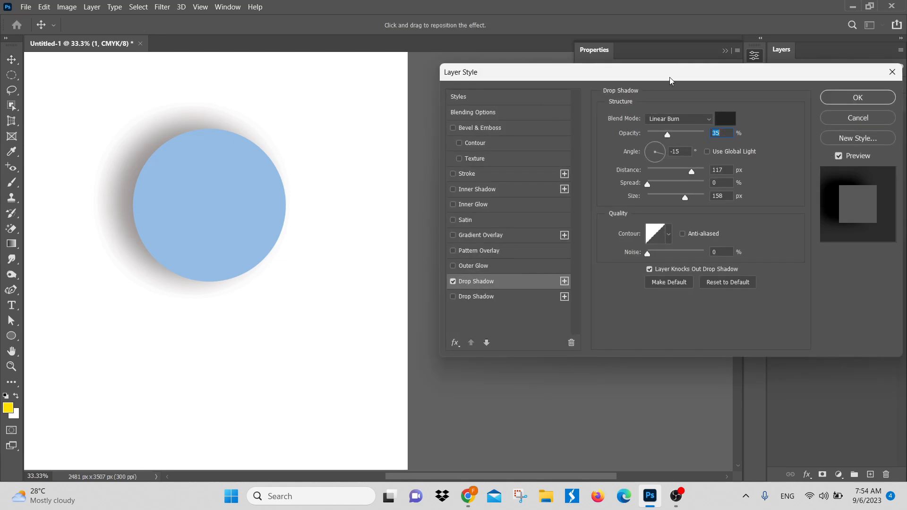
{"action": "left_click_drag", "start_coordinate": [671, 78], "coordinate": [580, 73]}
{"action": "left_click", "coordinate": [599, 116]}
{"action": "left_click", "coordinate": [599, 116]}
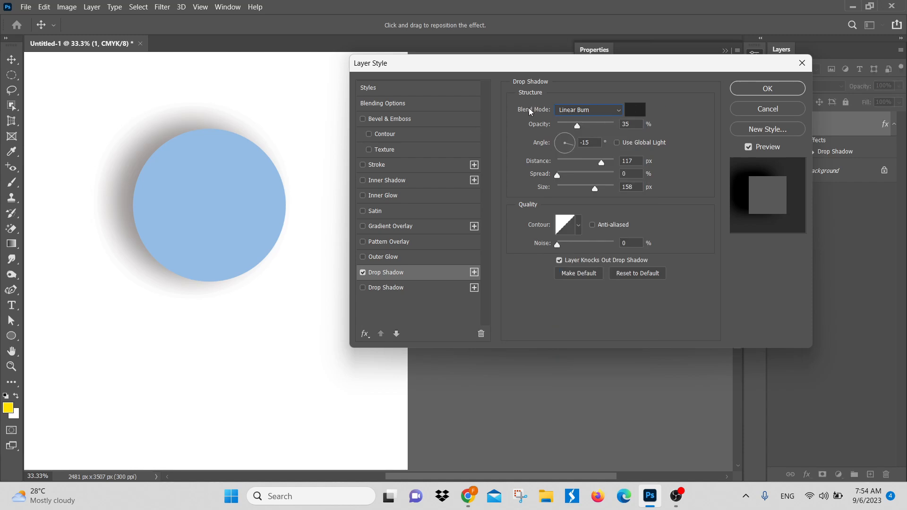
{"action": "left_click", "coordinate": [618, 114]}
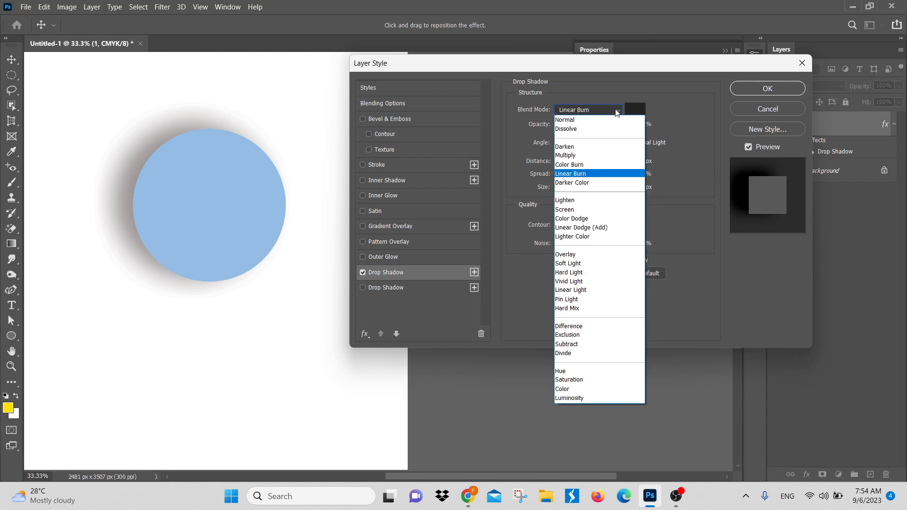
{"action": "left_click", "coordinate": [590, 156]}
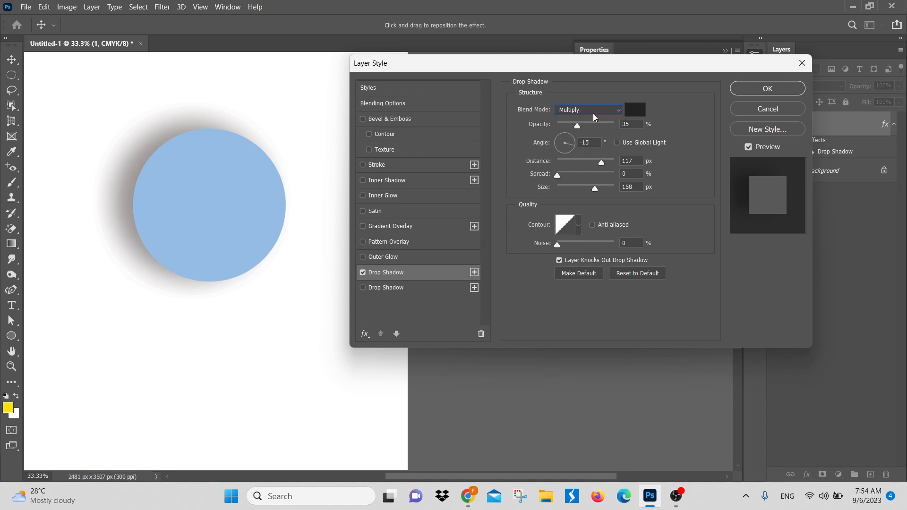
{"action": "mouse_move", "coordinate": [576, 127]}
{"action": "left_mouse_down"}
{"action": "mouse_move", "coordinate": [604, 127]}
{"action": "mouse_move", "coordinate": [566, 126]}
{"action": "mouse_move", "coordinate": [647, 129]}
{"action": "mouse_move", "coordinate": [574, 131]}
{"action": "left_mouse_up"}
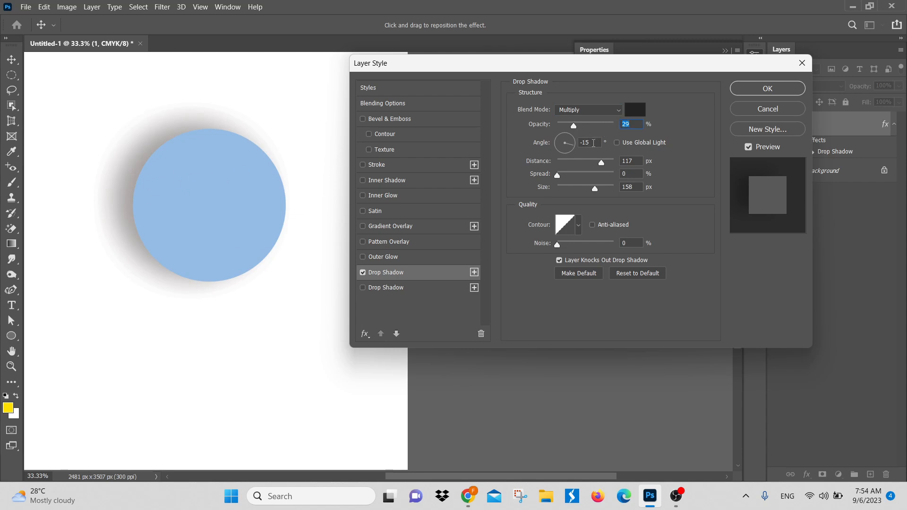
Step: Set the drop shadow's angle to 45°
{"action": "left_click", "coordinate": [597, 142]}
{"action": "type", "text": "45"}
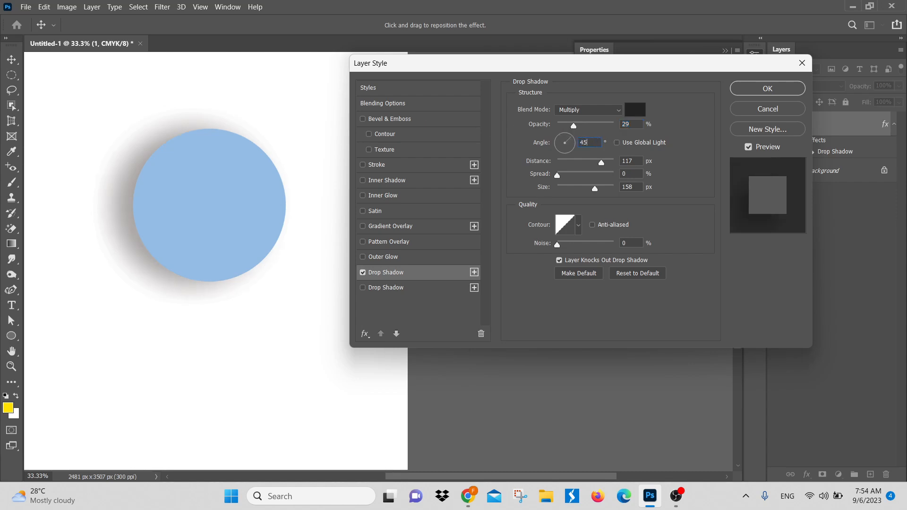
{"action": "left_click", "coordinate": [679, 144]}
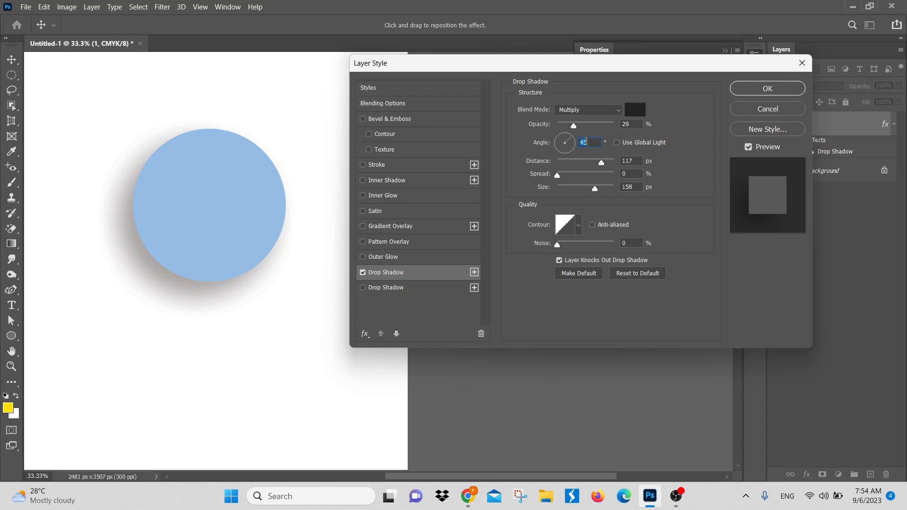
Step: Try shadow angles such as -70°, -174° and 33°, and reposition the shadow on the canvas to a 44° angle and 48 px distance
{"action": "left_click", "coordinate": [560, 138]}
{"action": "left_click", "coordinate": [566, 149]}
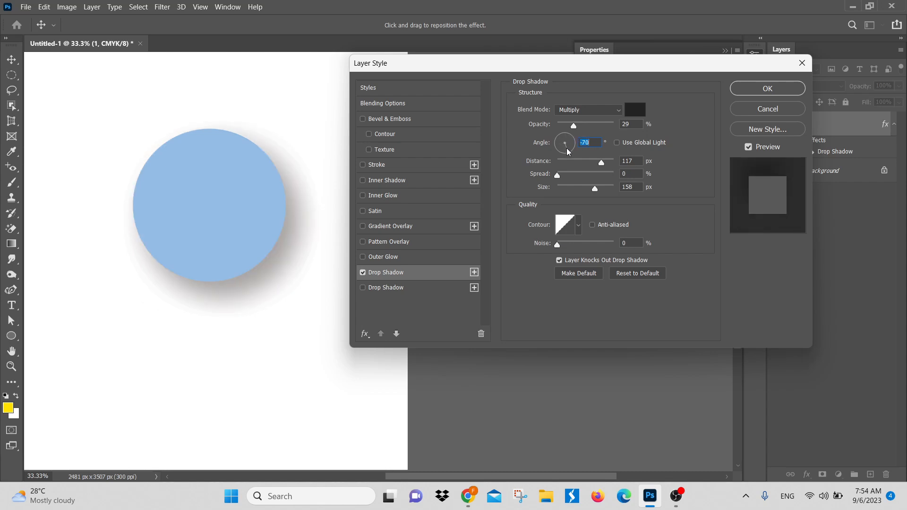
{"action": "left_click", "coordinate": [568, 141]}
{"action": "left_click", "coordinate": [559, 141]}
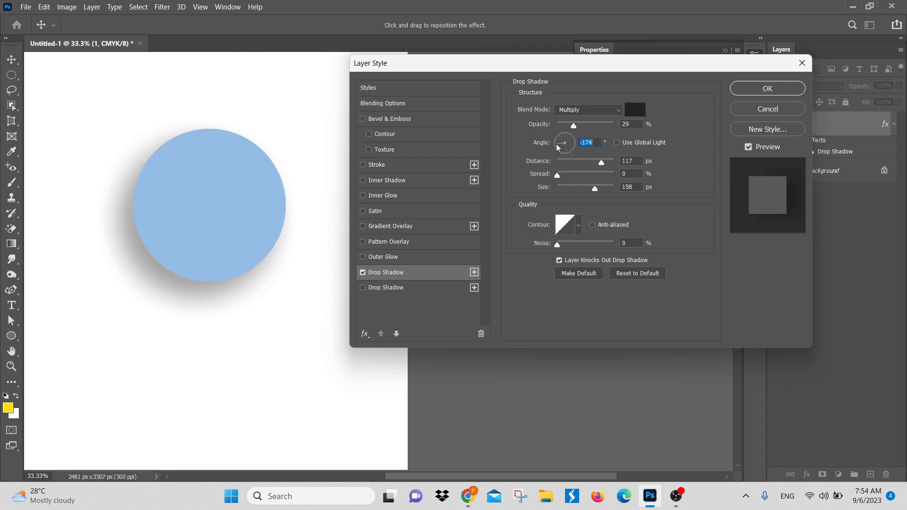
{"action": "left_click", "coordinate": [557, 145]}
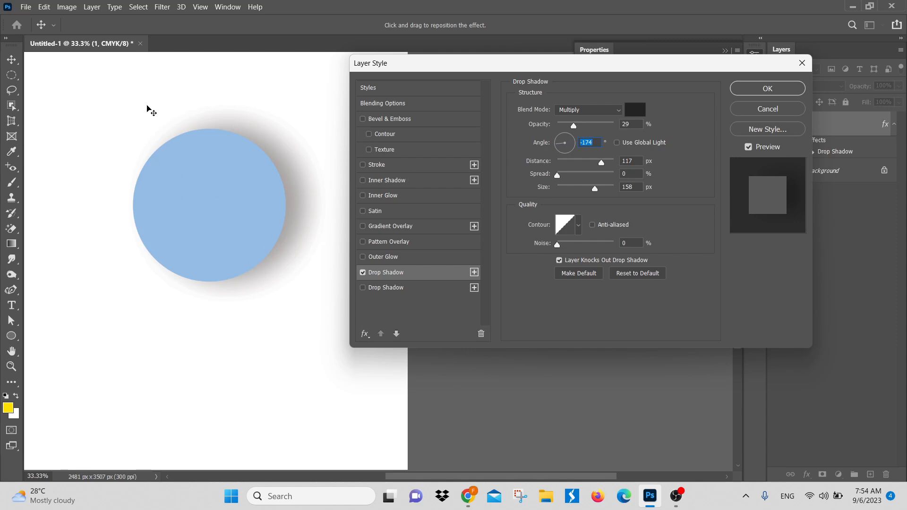
{"action": "left_click", "coordinate": [569, 139]}
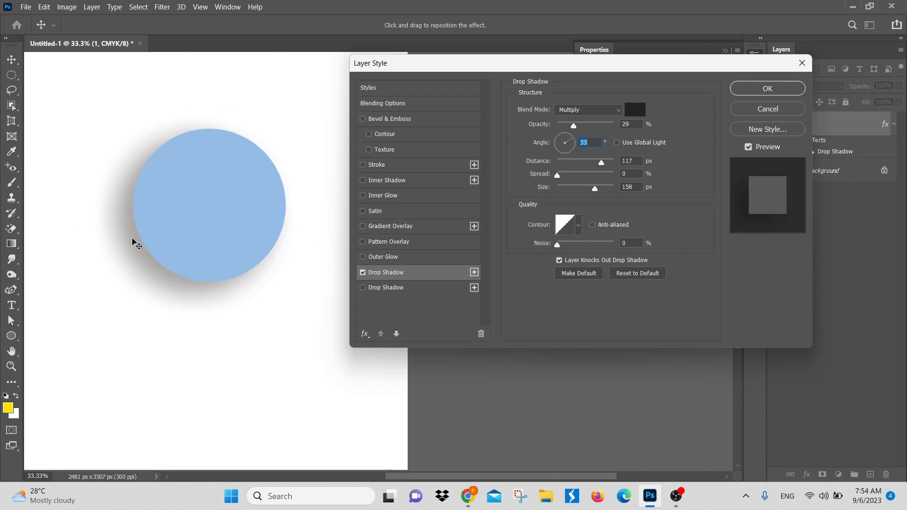
{"action": "mouse_move", "coordinate": [135, 240]}
{"action": "left_mouse_down"}
{"action": "mouse_move", "coordinate": [99, 249]}
{"action": "mouse_move", "coordinate": [148, 247]}
{"action": "mouse_move", "coordinate": [170, 270]}
{"action": "mouse_move", "coordinate": [177, 230]}
{"action": "mouse_move", "coordinate": [108, 170]}
{"action": "mouse_move", "coordinate": [125, 217]}
{"action": "mouse_move", "coordinate": [206, 181]}
{"action": "mouse_move", "coordinate": [114, 276]}
{"action": "mouse_move", "coordinate": [142, 222]}
{"action": "mouse_move", "coordinate": [141, 235]}
{"action": "left_mouse_up"}
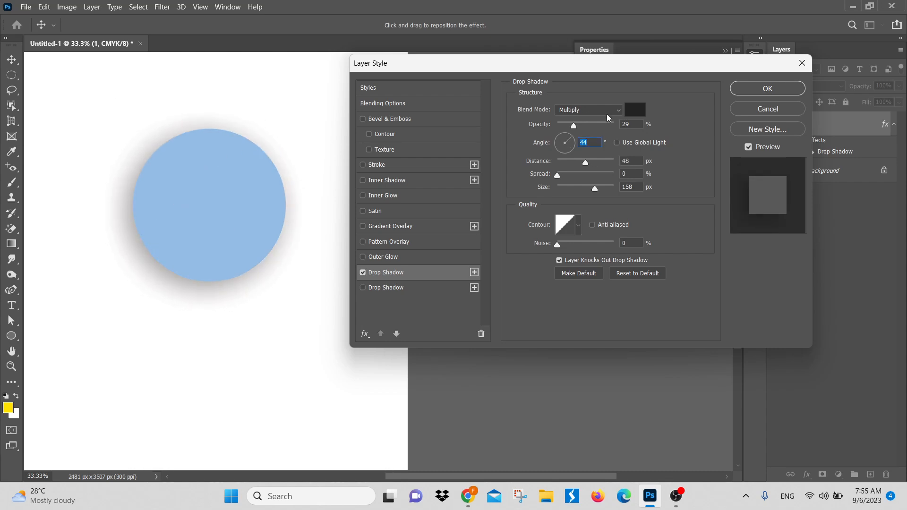
Step: Raise the drop shadow's opacity to 100% and set its distance to 34 px
{"action": "mouse_move", "coordinate": [586, 169]}
{"action": "left_mouse_down"}
{"action": "mouse_move", "coordinate": [610, 169]}
{"action": "mouse_move", "coordinate": [542, 166]}
{"action": "mouse_move", "coordinate": [585, 168]}
{"action": "left_mouse_up"}
{"action": "left_click", "coordinate": [586, 168]}
{"action": "left_click_drag", "start_coordinate": [575, 126], "coordinate": [708, 125]}
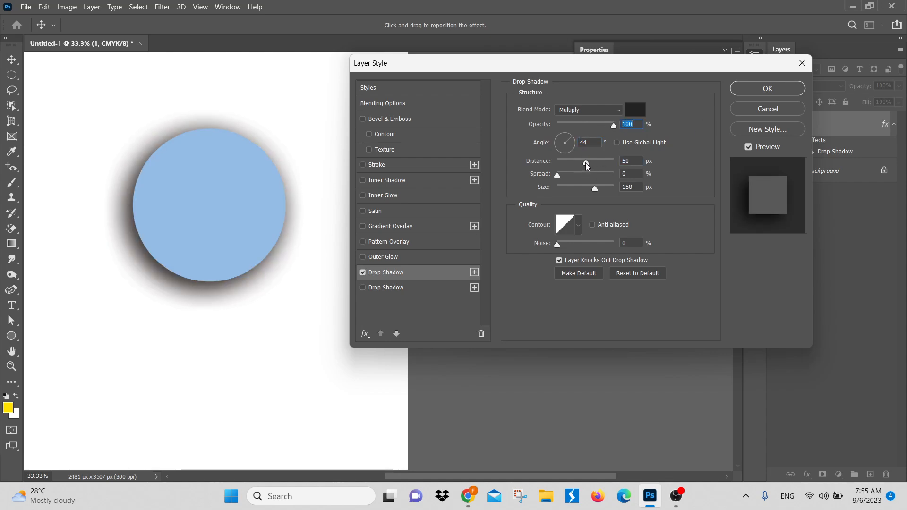
{"action": "mouse_move", "coordinate": [586, 162]}
{"action": "left_mouse_down"}
{"action": "mouse_move", "coordinate": [532, 166]}
{"action": "mouse_move", "coordinate": [617, 165]}
{"action": "mouse_move", "coordinate": [580, 166]}
{"action": "left_mouse_up"}
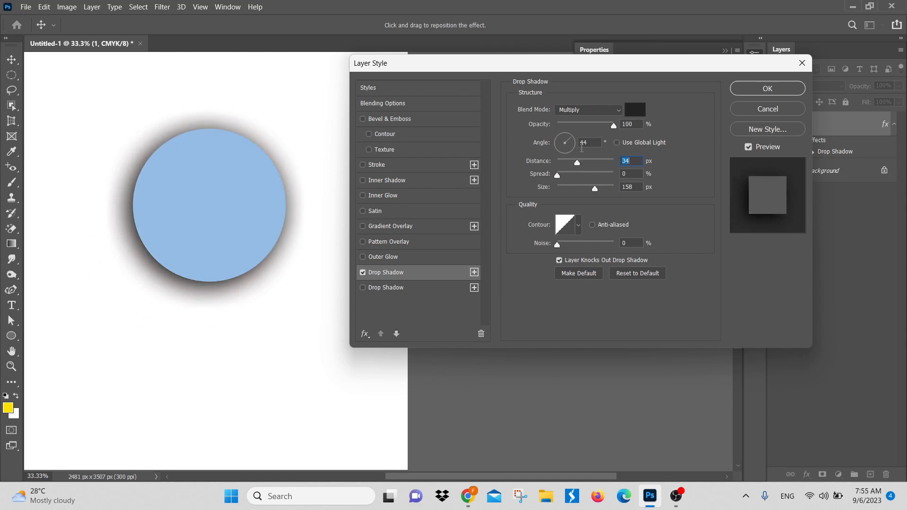
Step: Reduce the drop shadow's opacity to 35% and set its distance to 38 px
{"action": "left_click_drag", "start_coordinate": [614, 125], "coordinate": [611, 127]}
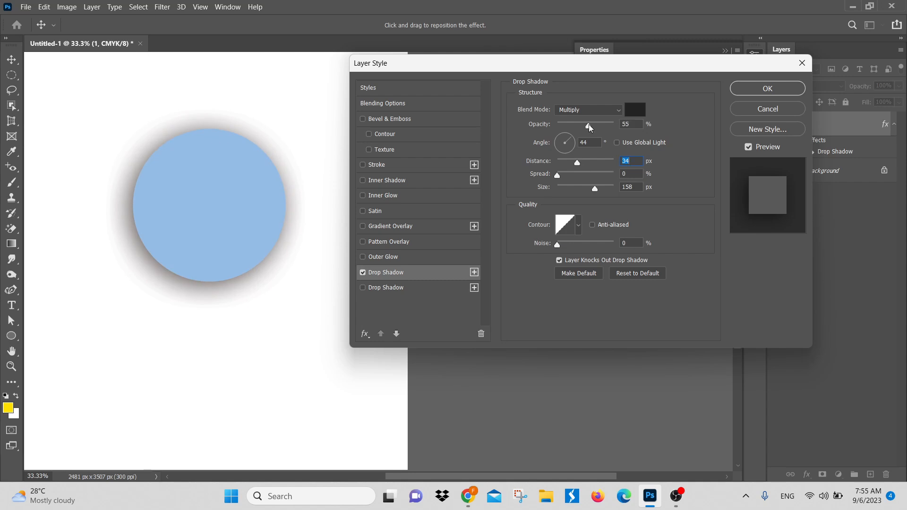
{"action": "left_click_drag", "start_coordinate": [590, 127], "coordinate": [580, 124]}
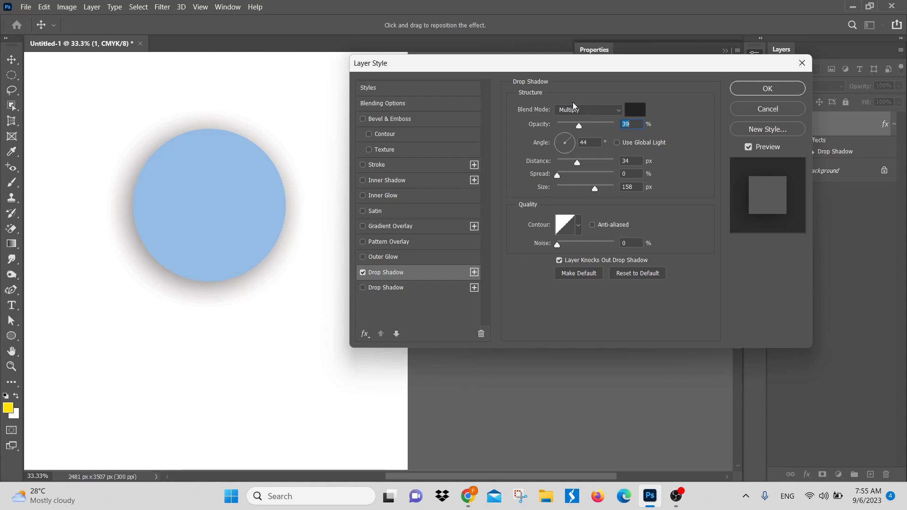
{"action": "type", "text": "35"}
{"action": "mouse_move", "coordinate": [578, 163]}
{"action": "left_mouse_down"}
{"action": "mouse_move", "coordinate": [608, 164]}
{"action": "mouse_move", "coordinate": [579, 163]}
{"action": "left_mouse_up"}
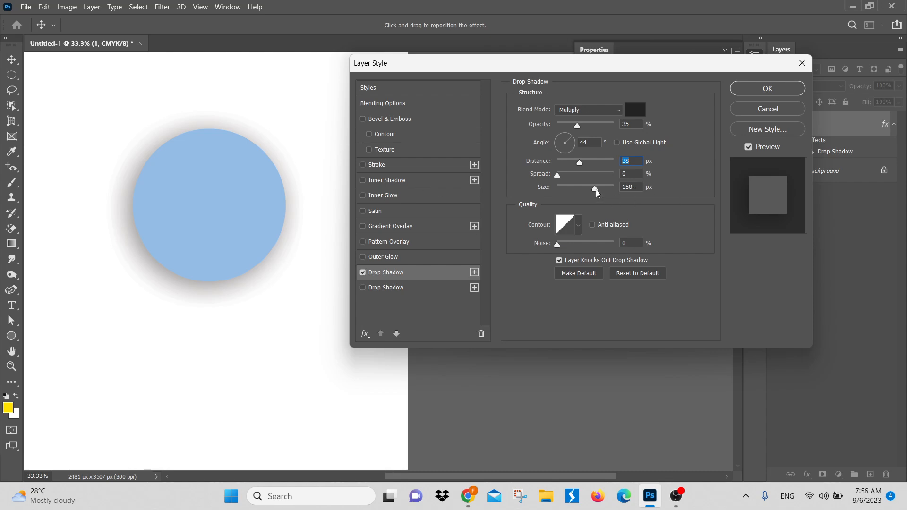
Step: Try a hard-edged drop shadow with 0 px size and 232 px distance, and blur it with a size of 237 px
{"action": "left_click_drag", "start_coordinate": [595, 189], "coordinate": [551, 195]}
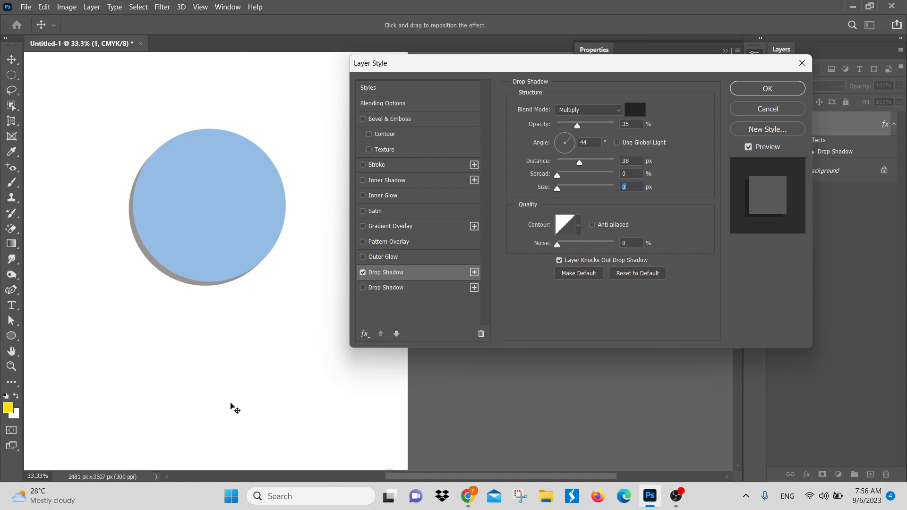
{"action": "mouse_move", "coordinate": [579, 161]}
{"action": "left_mouse_down"}
{"action": "mouse_move", "coordinate": [611, 164]}
{"action": "mouse_move", "coordinate": [588, 163]}
{"action": "left_mouse_up"}
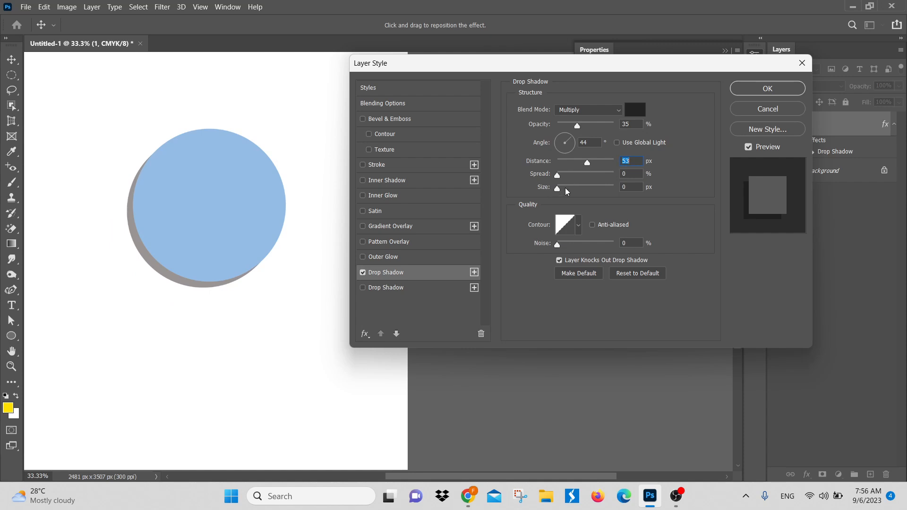
{"action": "left_click_drag", "start_coordinate": [588, 164], "coordinate": [607, 163]}
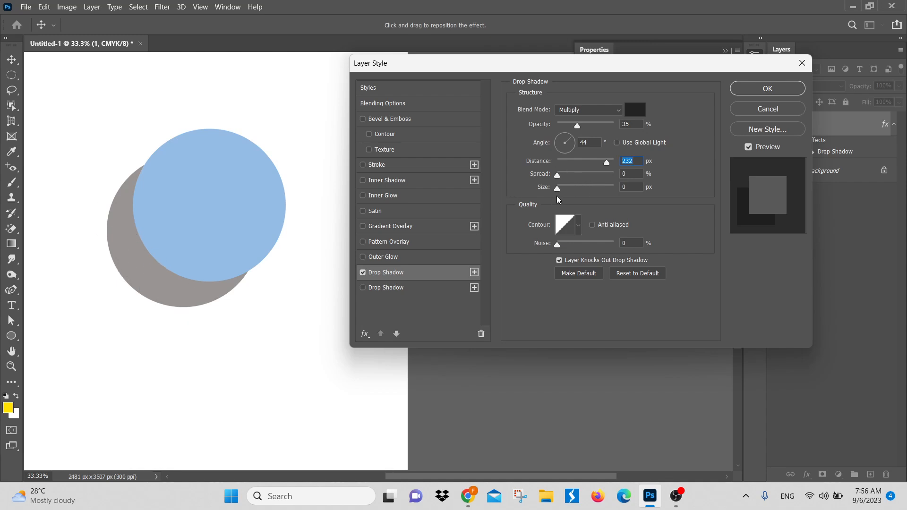
{"action": "left_click_drag", "start_coordinate": [559, 189], "coordinate": [598, 199]}
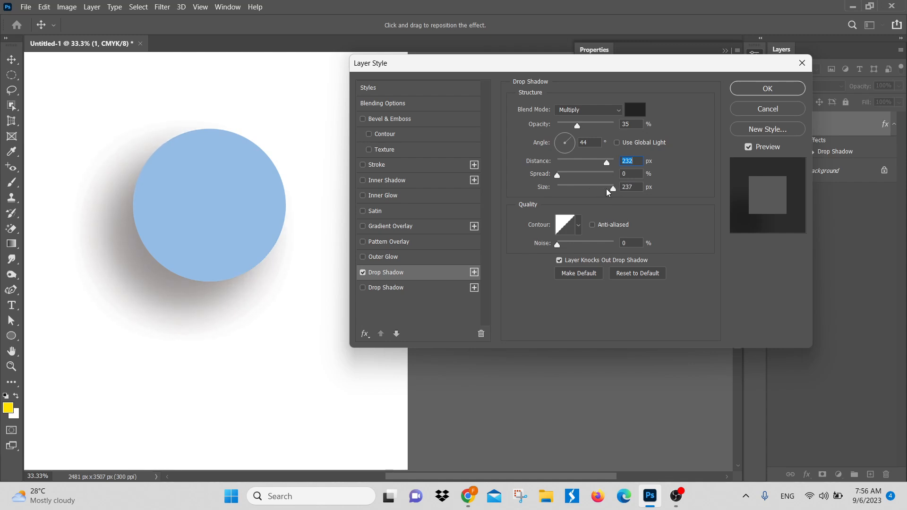
Step: Soften the drop shadow to a size of 133 px, a distance of 23 px and 22% opacity
{"action": "left_click_drag", "start_coordinate": [608, 192], "coordinate": [581, 161]}
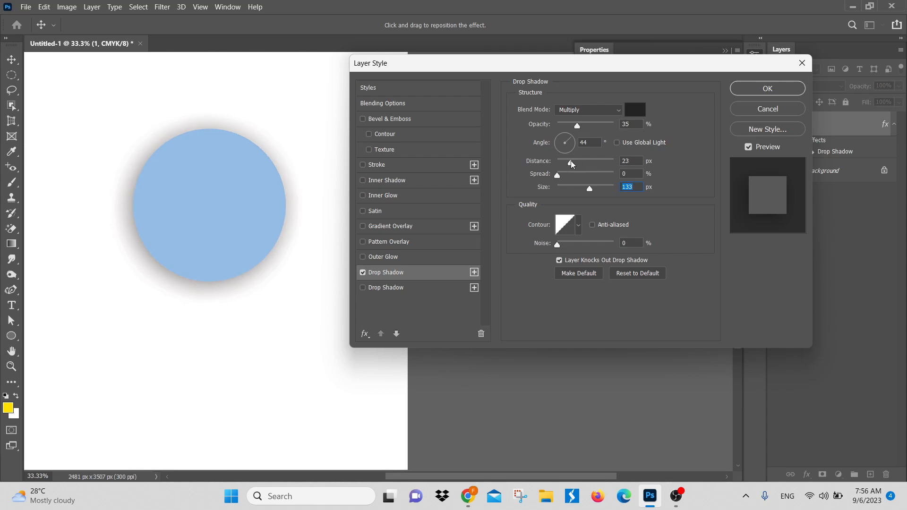
{"action": "left_click", "coordinate": [571, 161]}
{"action": "left_click_drag", "start_coordinate": [574, 129], "coordinate": [570, 131]}
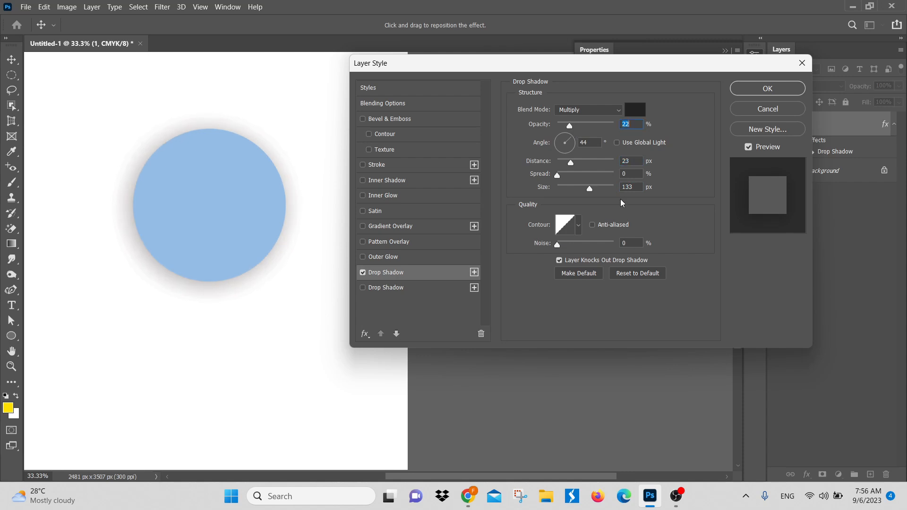
Step: Set the drop shadow's size to 35 px and keep its linear contour
{"action": "left_click_drag", "start_coordinate": [590, 187], "coordinate": [567, 189]}
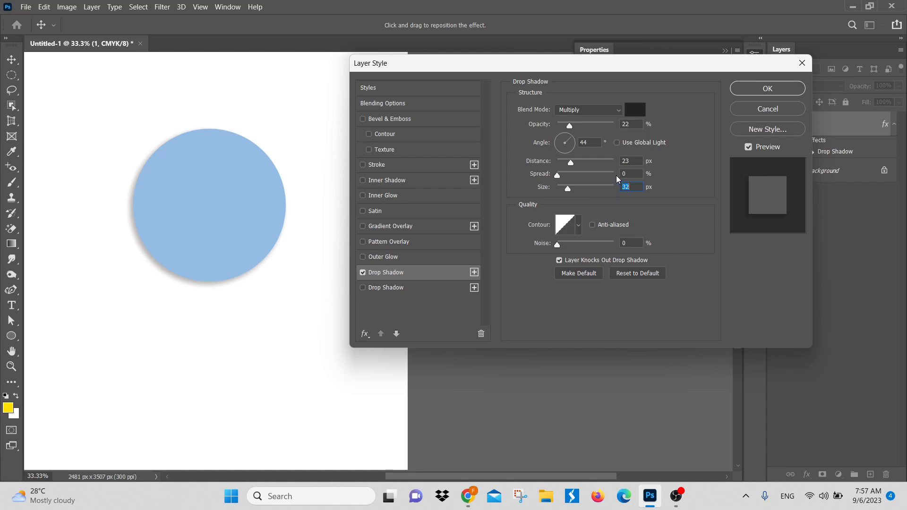
{"action": "type", "text": "35"}
{"action": "left_click", "coordinate": [579, 226]}
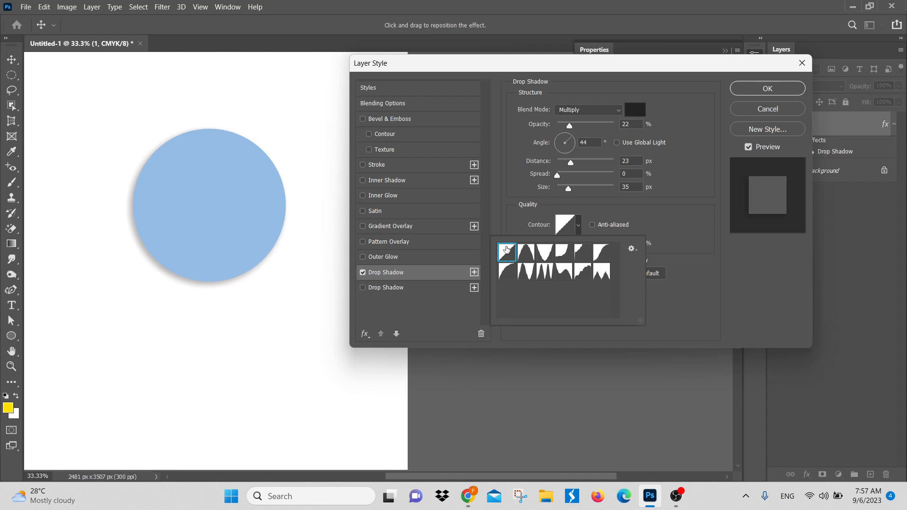
{"action": "left_click", "coordinate": [637, 216]}
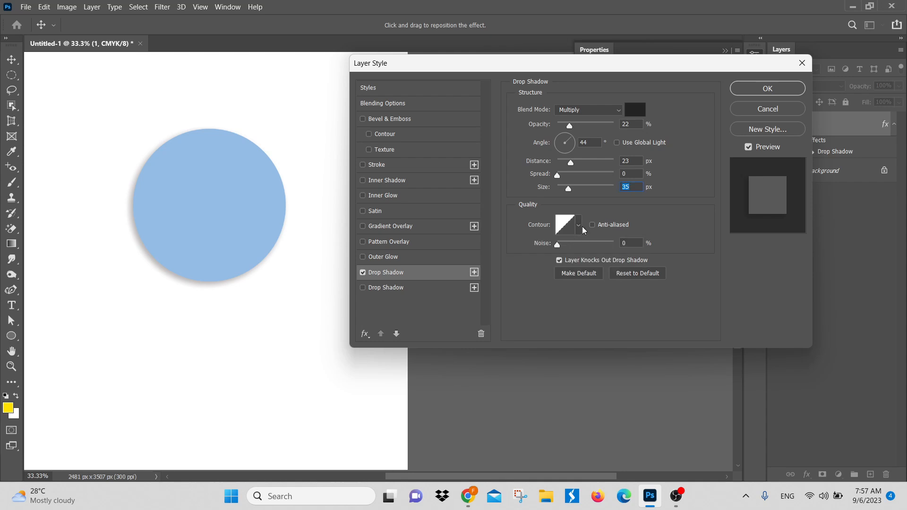
Step: Test 100% noise on the drop shadow at a distance of 245 px, and settle on 2% noise and a distance of 23 px
{"action": "left_click", "coordinate": [622, 243]}
{"action": "left_click_drag", "start_coordinate": [572, 163], "coordinate": [606, 160]}
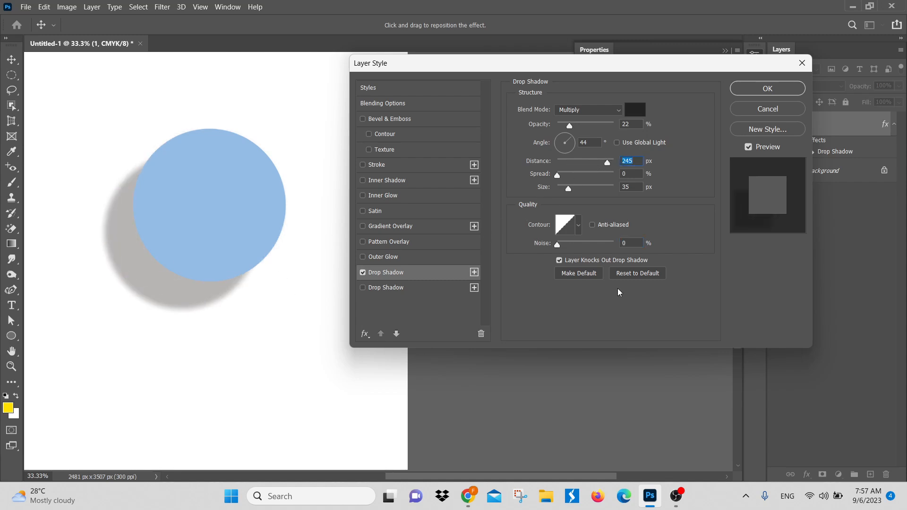
{"action": "left_click", "coordinate": [626, 242]}
{"action": "left_click_drag", "start_coordinate": [557, 246], "coordinate": [617, 246]}
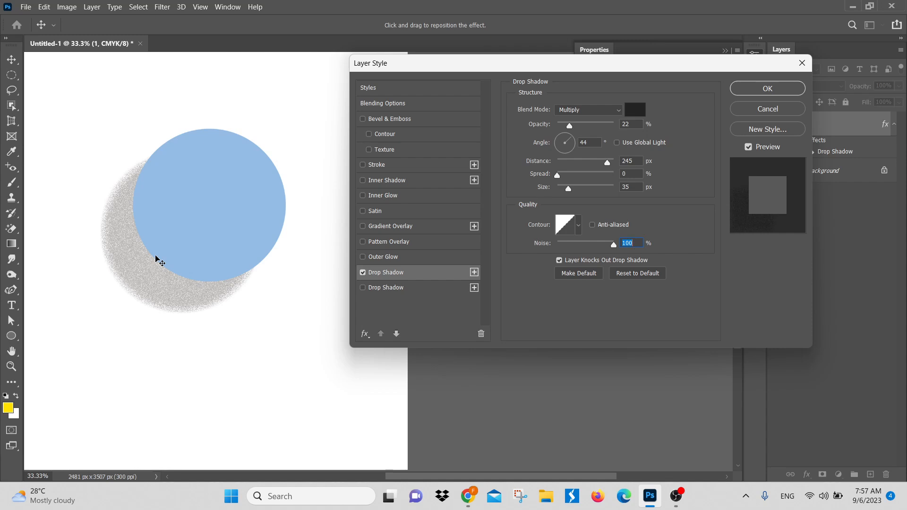
{"action": "left_click_drag", "start_coordinate": [615, 246], "coordinate": [560, 258]}
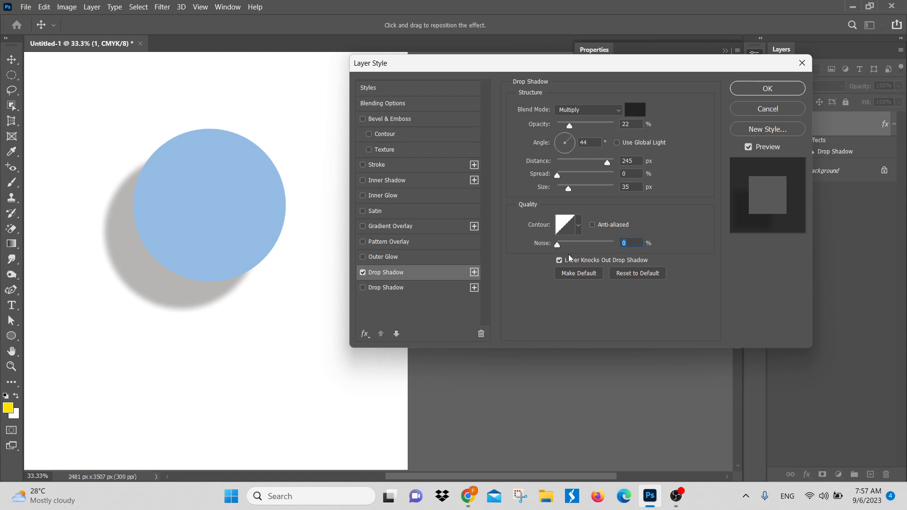
{"action": "type", "text": "2"}
{"action": "left_click_drag", "start_coordinate": [609, 162], "coordinate": [571, 162]}
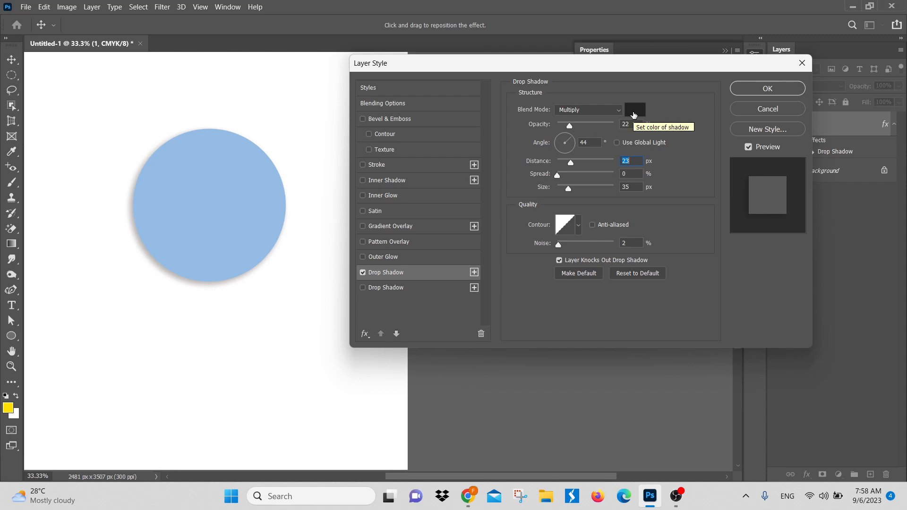
Step: Preview magenta, yellow and red drop shadow colors at a distance of 232 px, and discard the color change
{"action": "left_click", "coordinate": [577, 162]}
{"action": "left_click_drag", "start_coordinate": [577, 161], "coordinate": [608, 161]}
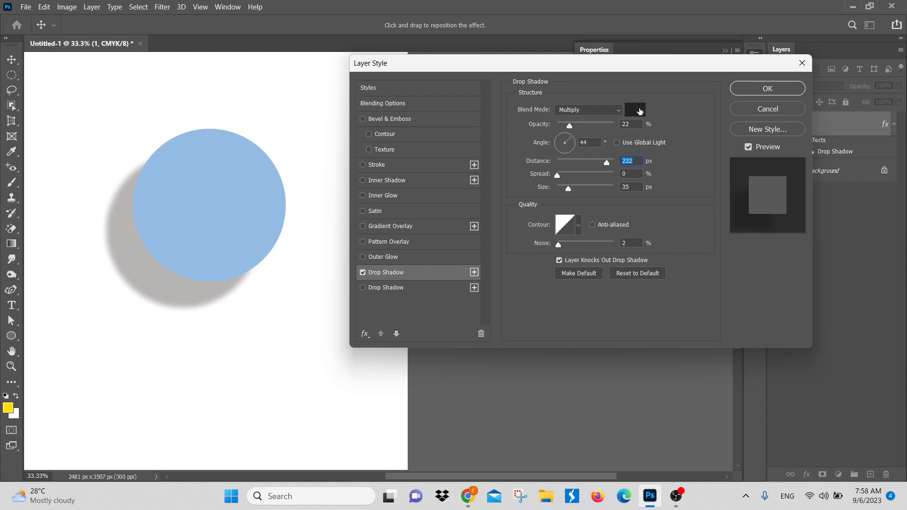
{"action": "left_click", "coordinate": [640, 110]}
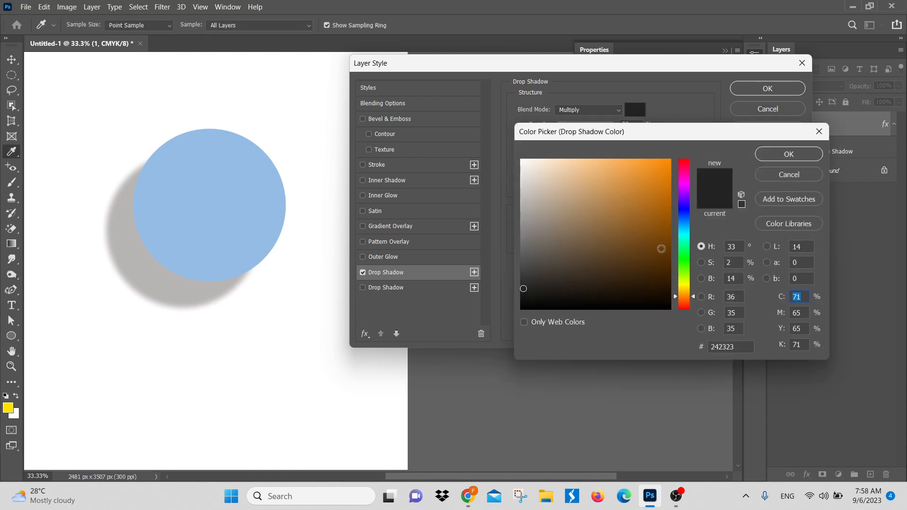
{"action": "left_click", "coordinate": [683, 181]}
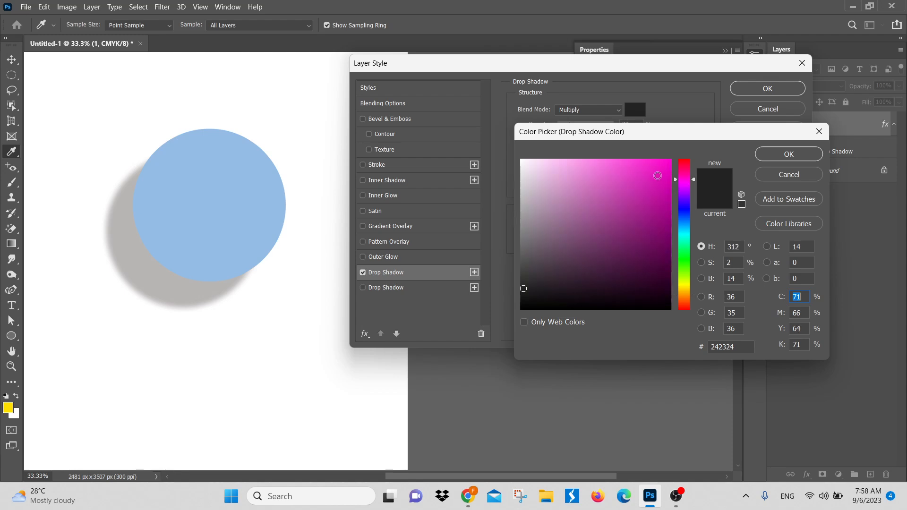
{"action": "left_click", "coordinate": [657, 176]}
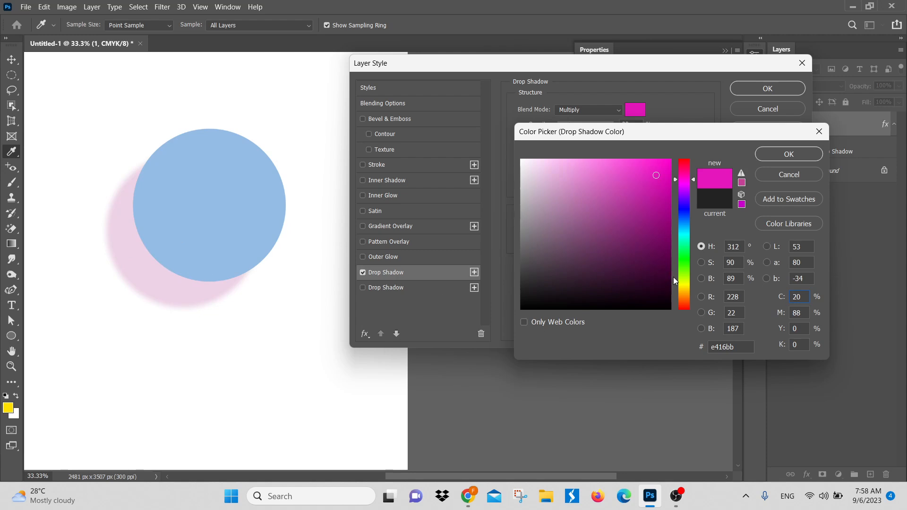
{"action": "left_click", "coordinate": [687, 279]}
{"action": "left_click_drag", "start_coordinate": [687, 281], "coordinate": [688, 291]}
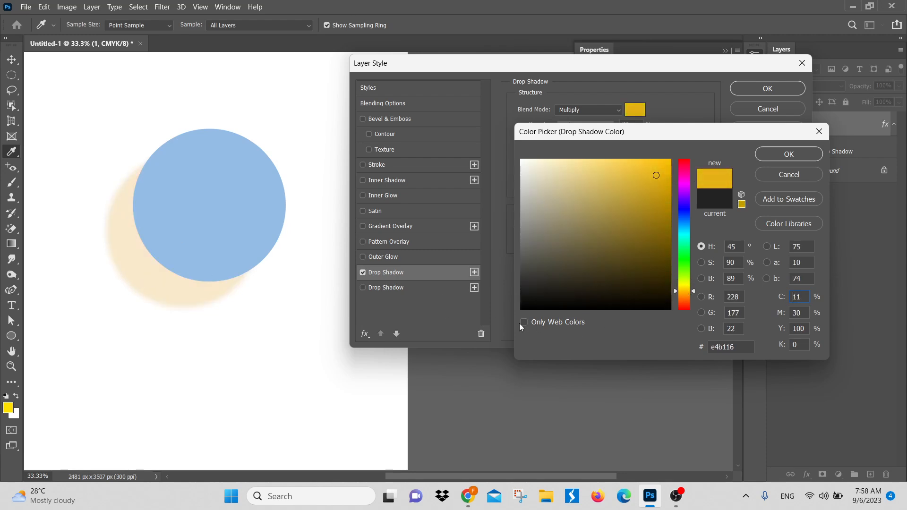
{"action": "left_click", "coordinate": [689, 308]}
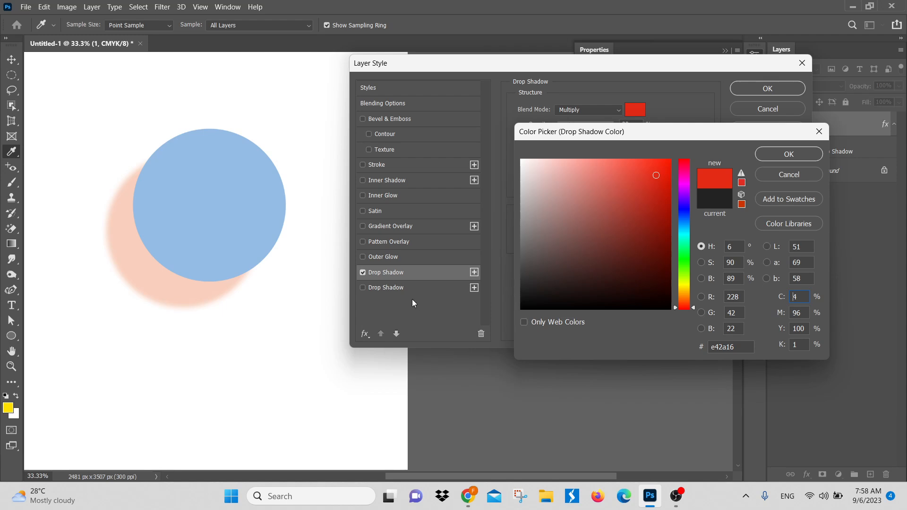
{"action": "left_click", "coordinate": [809, 177]}
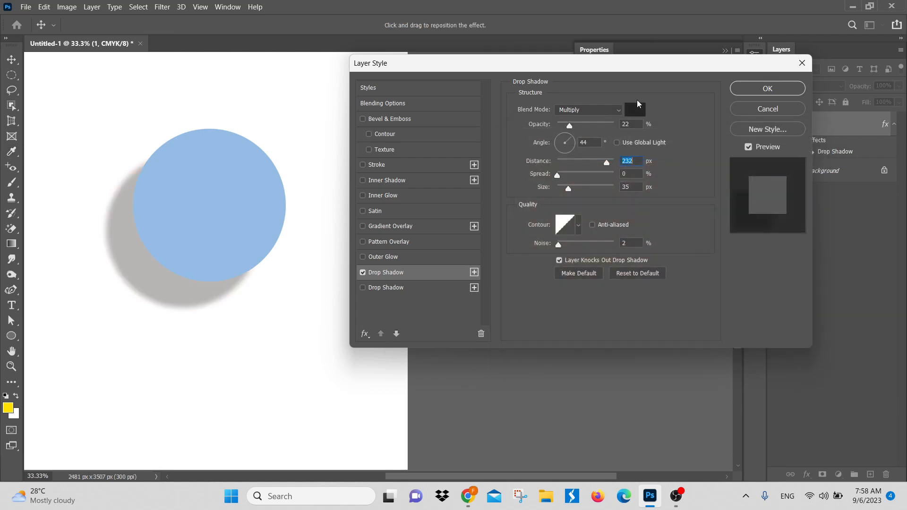
Step: Change the drop shadow's color to black (000000) and reduce its distance to 31 px
{"action": "left_click", "coordinate": [636, 110]}
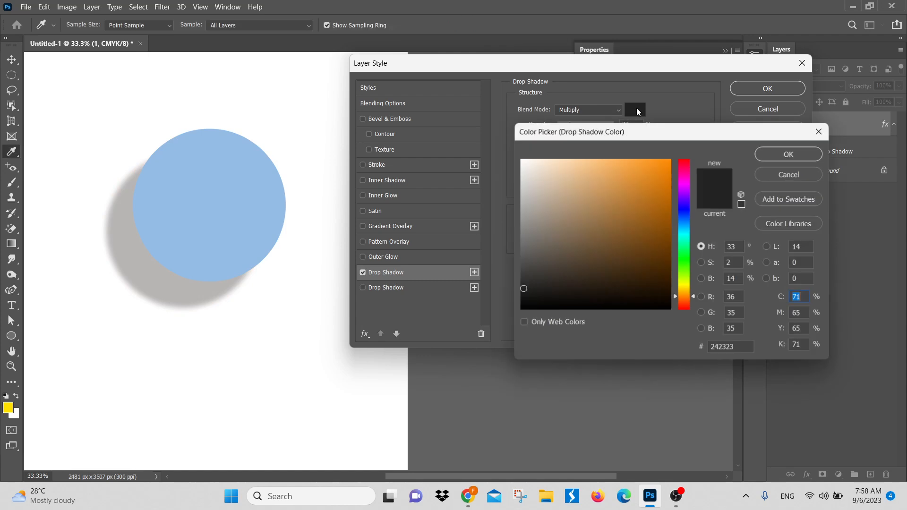
{"action": "left_click_drag", "start_coordinate": [537, 258], "coordinate": [657, 205]}
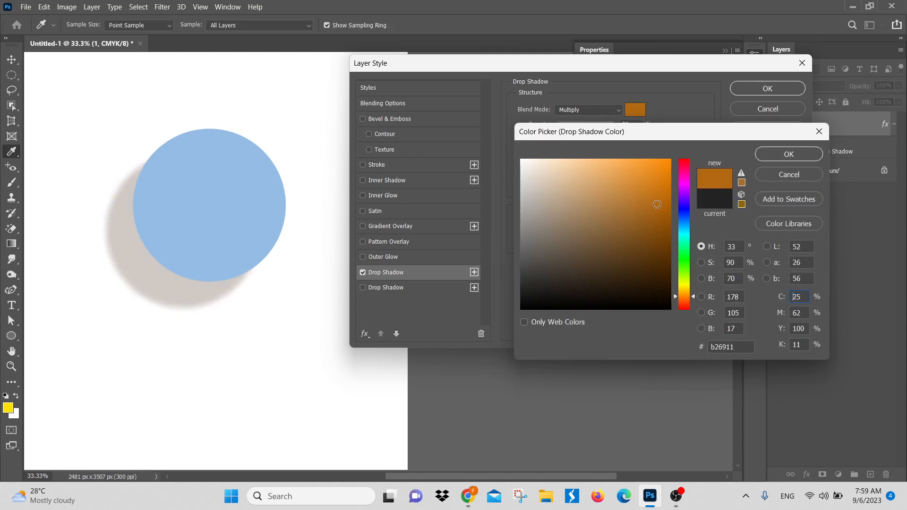
{"action": "left_click", "coordinate": [684, 256]}
{"action": "left_click_drag", "start_coordinate": [549, 253], "coordinate": [521, 310]}
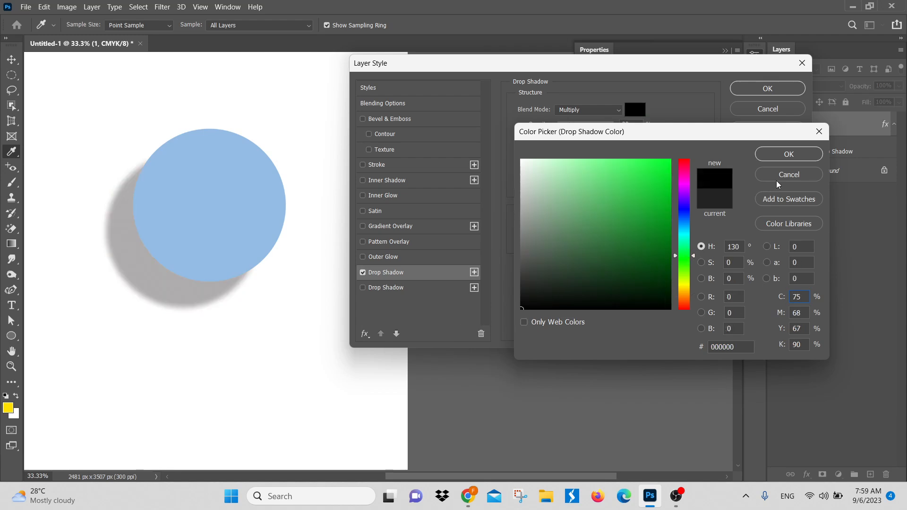
{"action": "left_click", "coordinate": [780, 154]}
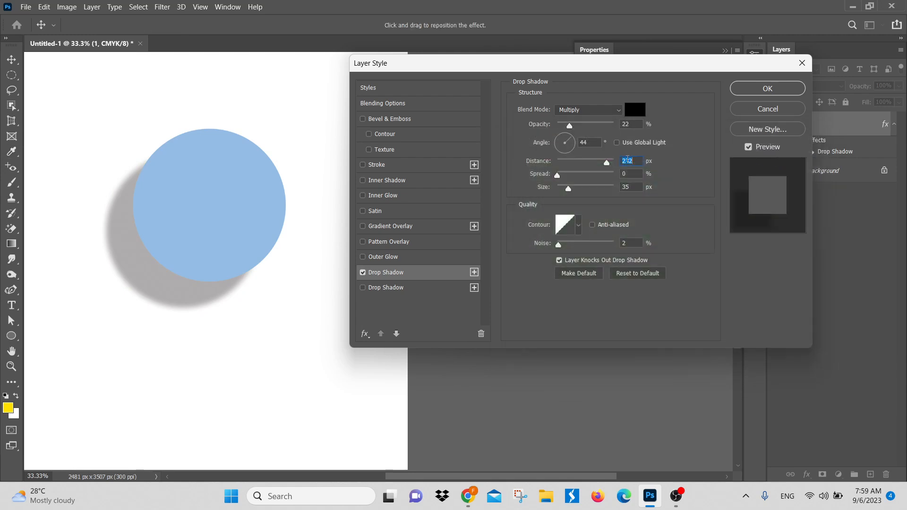
{"action": "left_click_drag", "start_coordinate": [609, 165], "coordinate": [578, 168]}
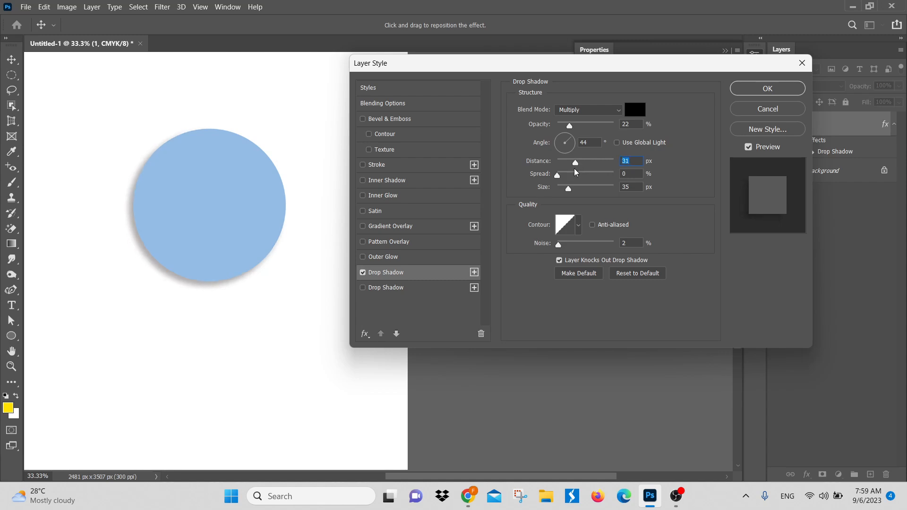
Step: Inspect the drop shadow's contour curve and preset choices without changing them
{"action": "left_click", "coordinate": [572, 231]}
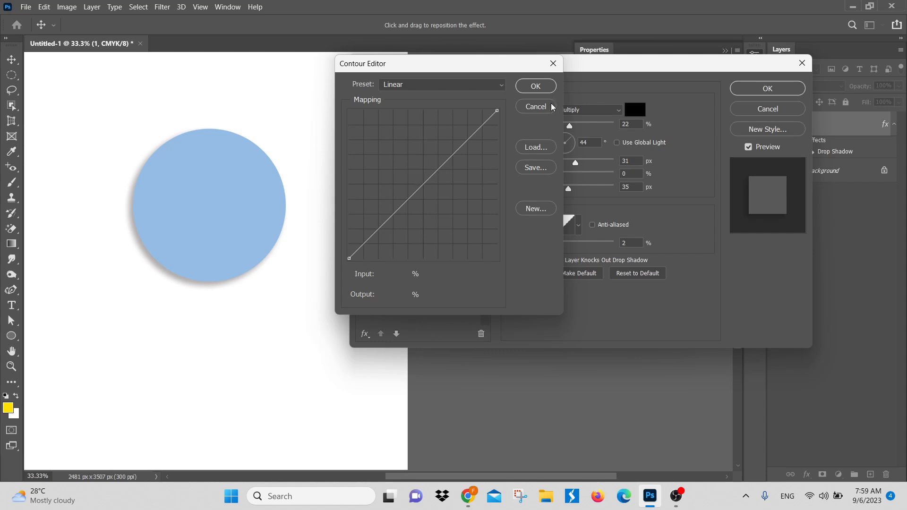
{"action": "left_click", "coordinate": [551, 106]}
{"action": "left_click", "coordinate": [579, 224]}
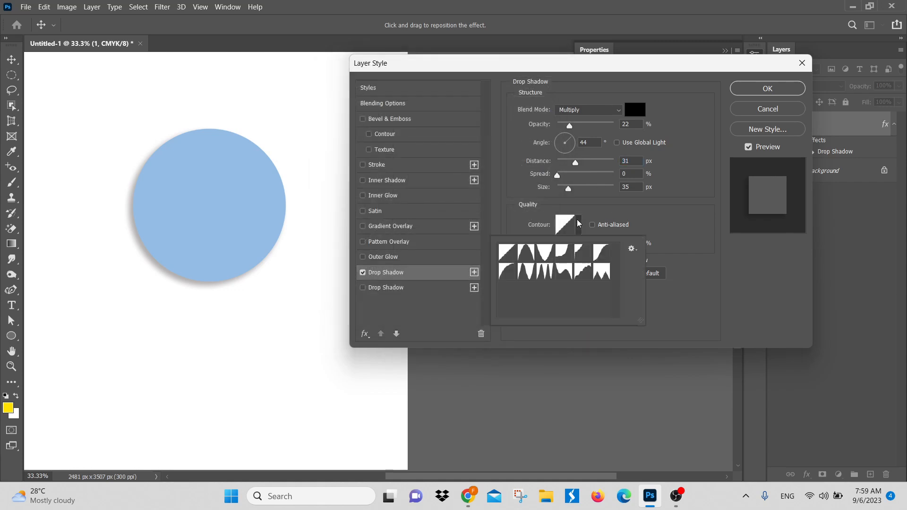
{"action": "left_click", "coordinate": [579, 226]}
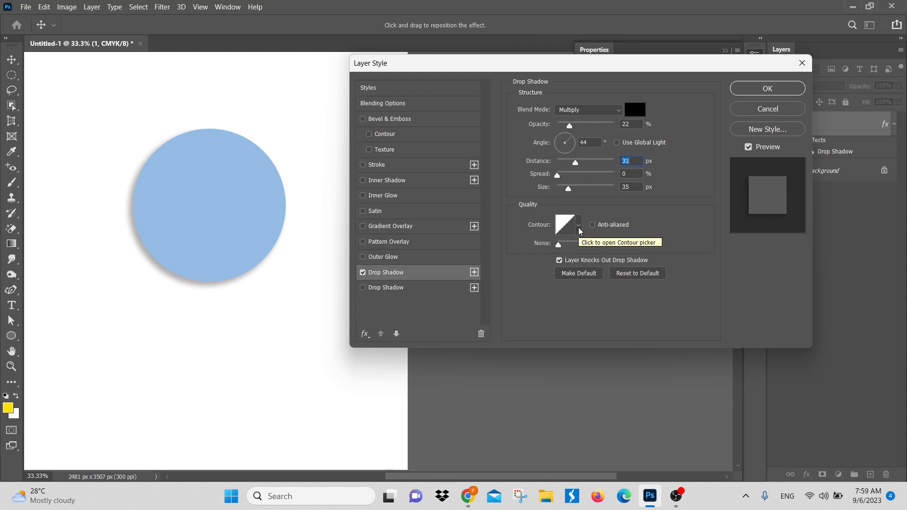
Step: Try the available contour presets on the drop shadow one after another, and restore the Linear contour
{"action": "left_click", "coordinate": [579, 230]}
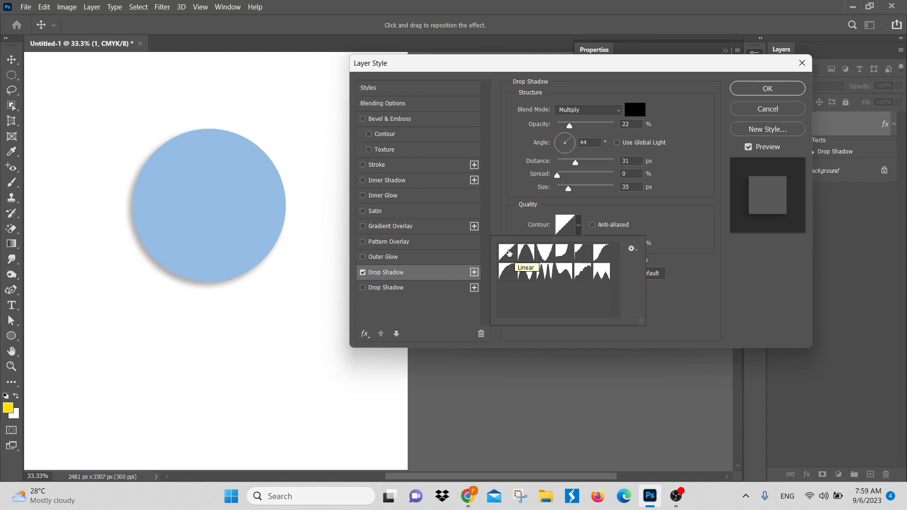
{"action": "left_click", "coordinate": [507, 254]}
{"action": "left_click", "coordinate": [526, 255]}
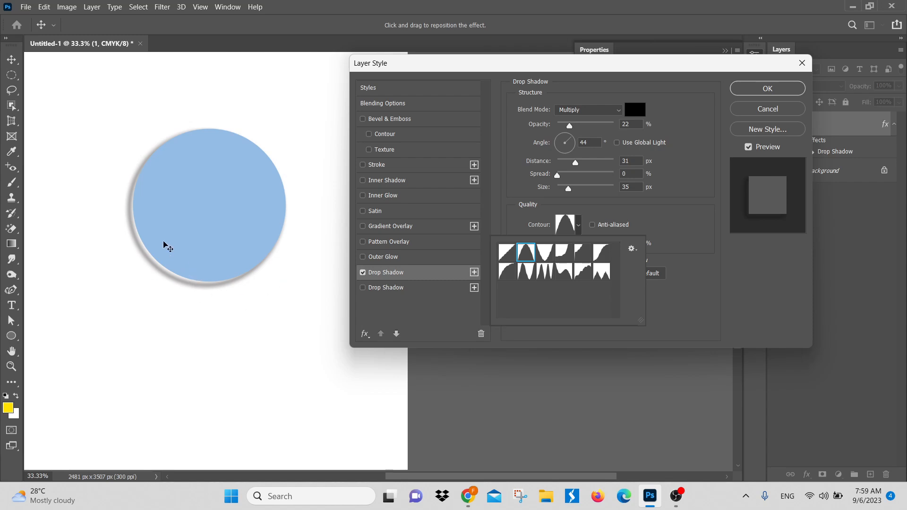
{"action": "left_click", "coordinate": [542, 256]}
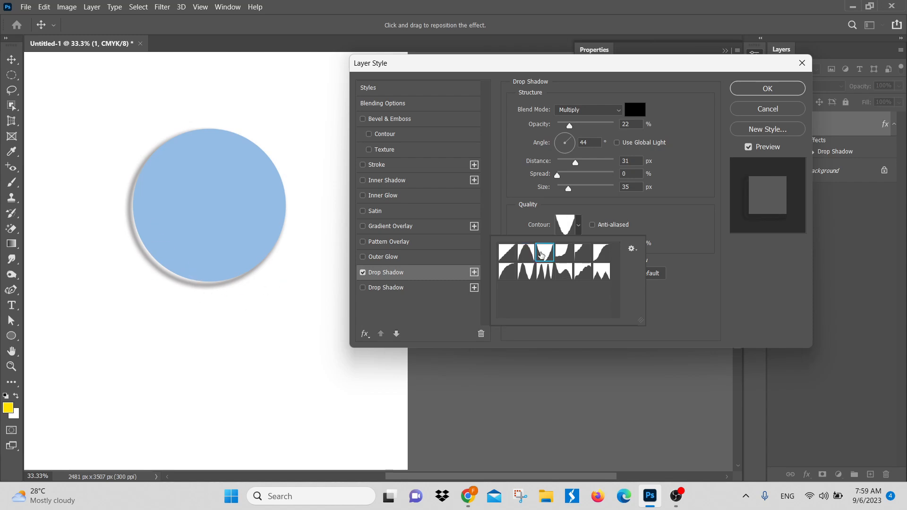
{"action": "left_click", "coordinate": [561, 253]}
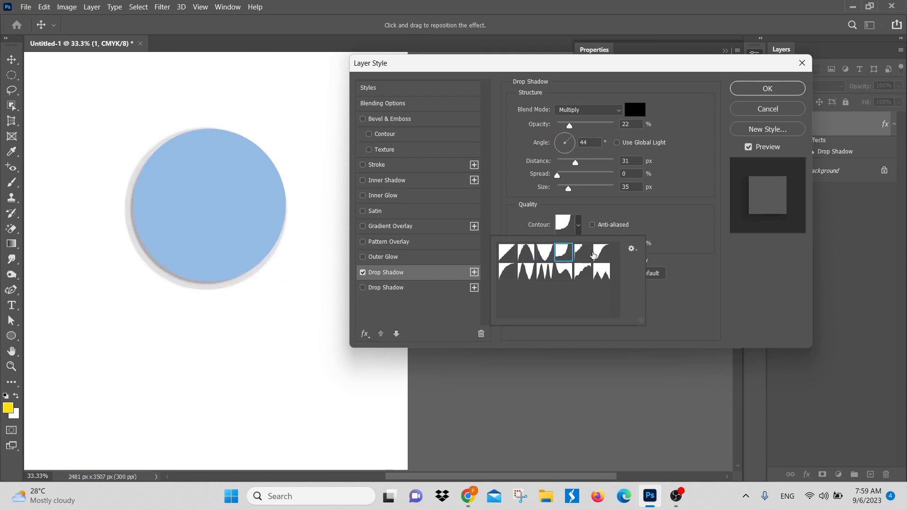
{"action": "left_click", "coordinate": [586, 254]}
{"action": "left_click", "coordinate": [600, 253]}
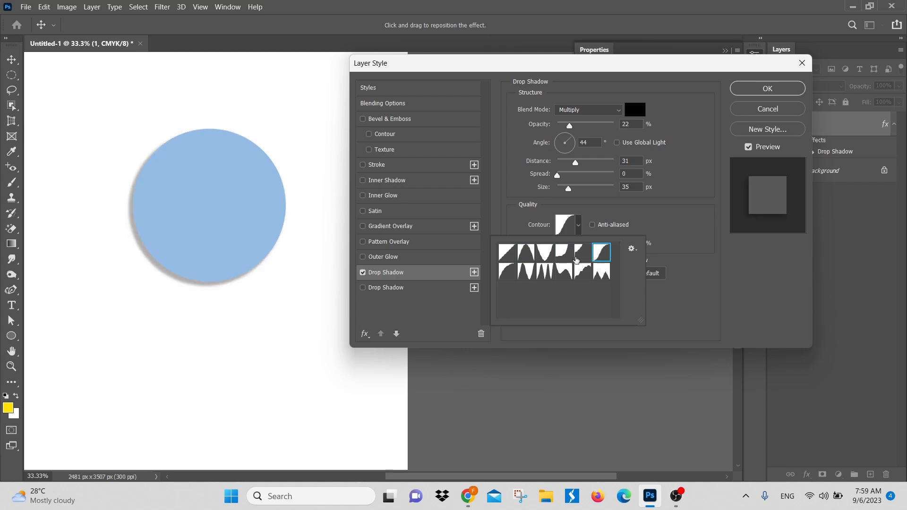
{"action": "left_click", "coordinate": [508, 272]}
{"action": "left_click", "coordinate": [523, 272]}
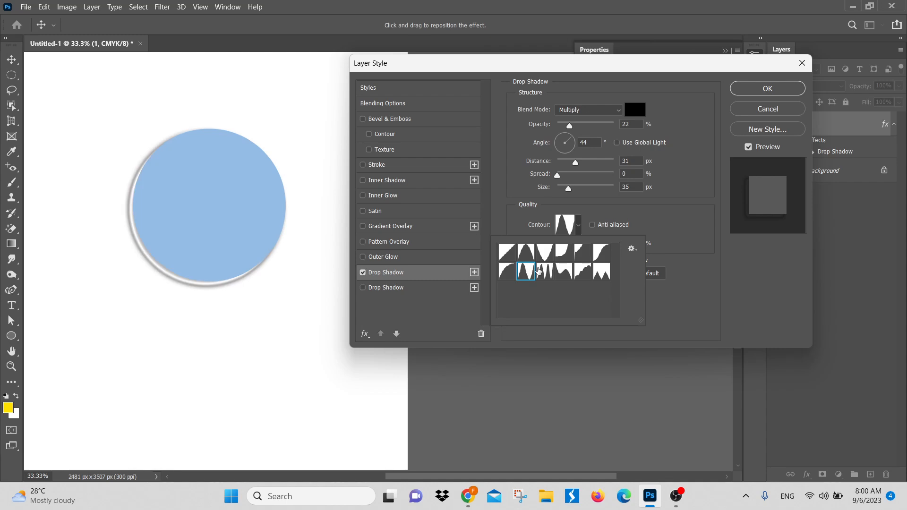
{"action": "left_click", "coordinate": [544, 271]}
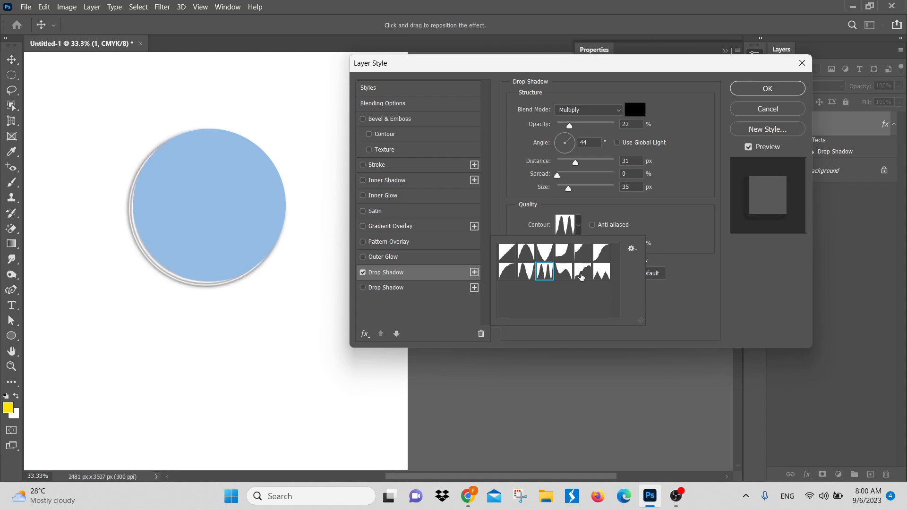
{"action": "left_click", "coordinate": [565, 273]}
{"action": "left_click", "coordinate": [582, 273]}
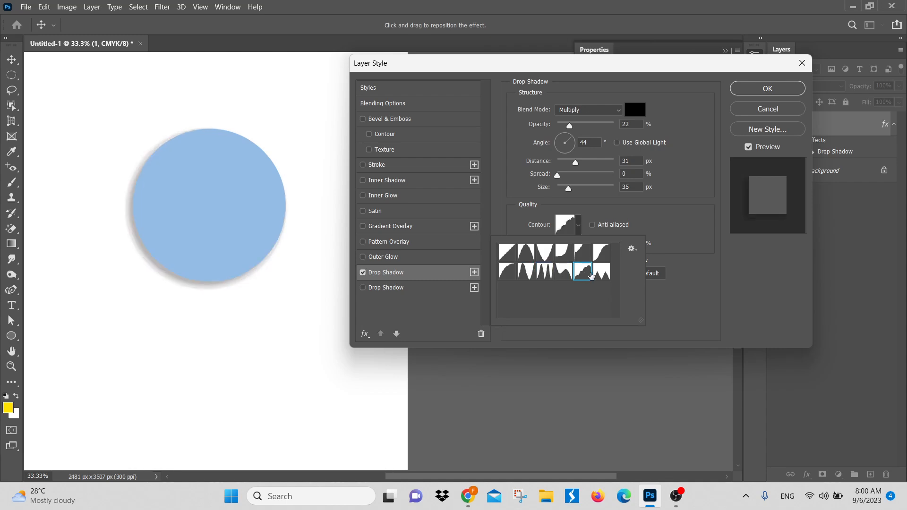
{"action": "left_click", "coordinate": [600, 276]}
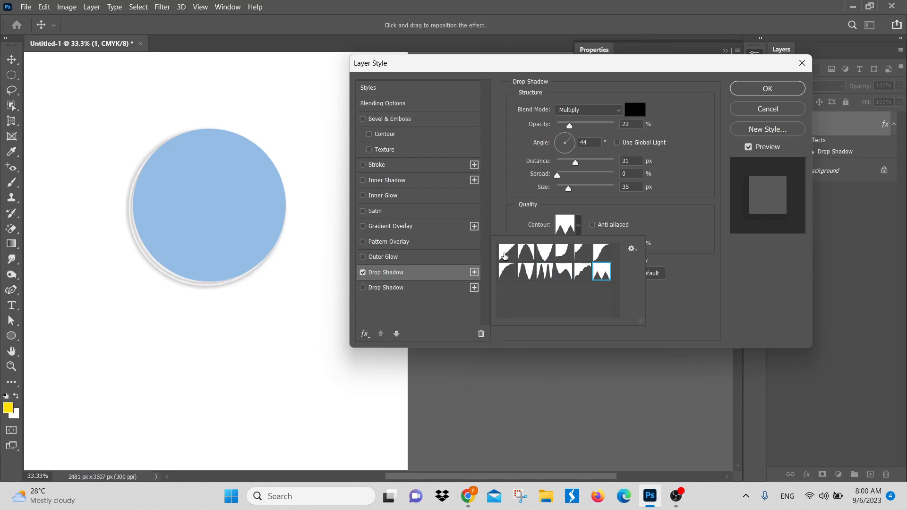
{"action": "left_click", "coordinate": [504, 254]}
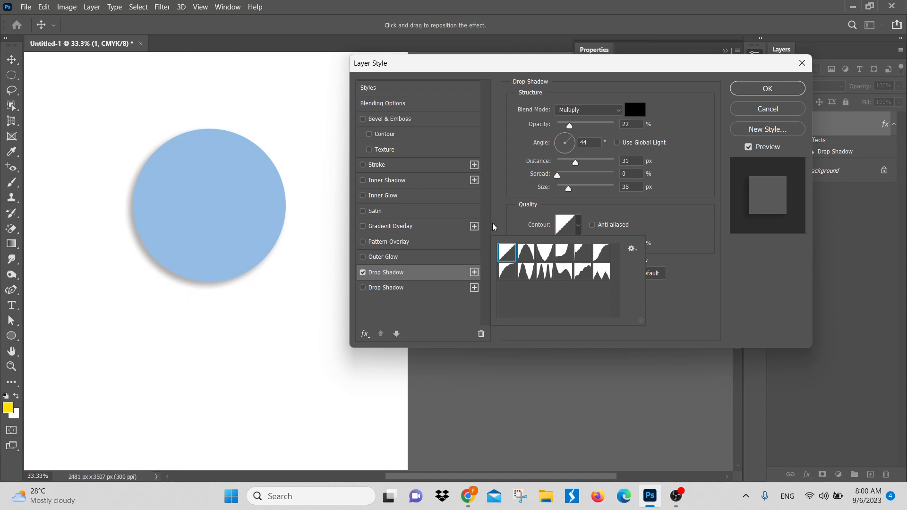
{"action": "left_click", "coordinate": [577, 227]}
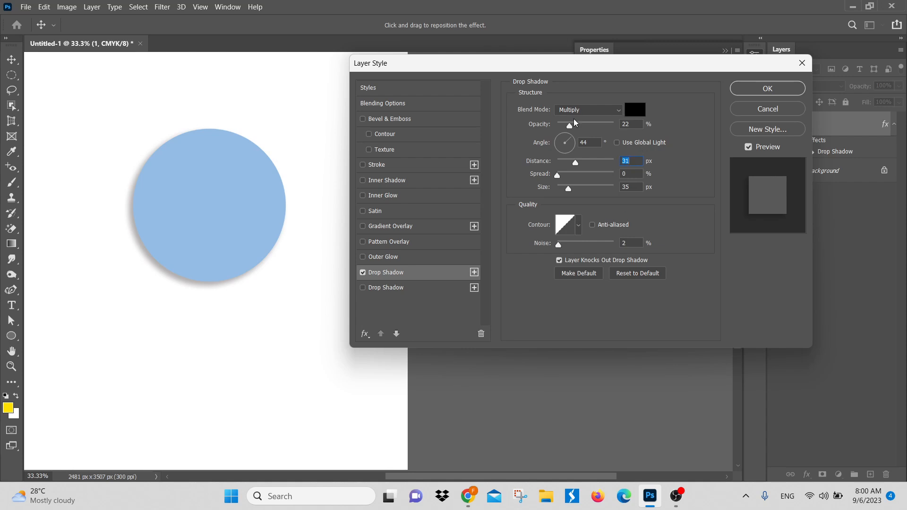
Step: Reduce the drop shadow's opacity to 10% and reposition the shadow at a 34° angle with a distance of 37 px
{"action": "left_click", "coordinate": [580, 112]}
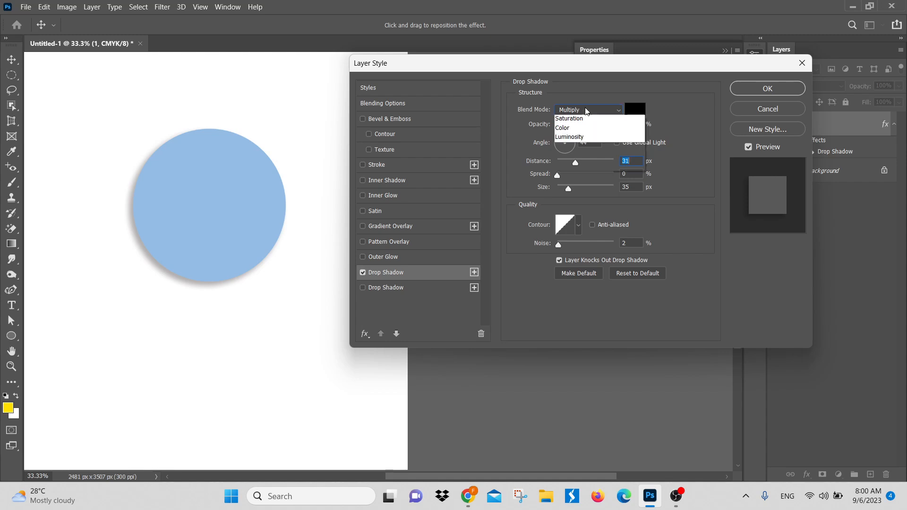
{"action": "left_click", "coordinate": [591, 155]}
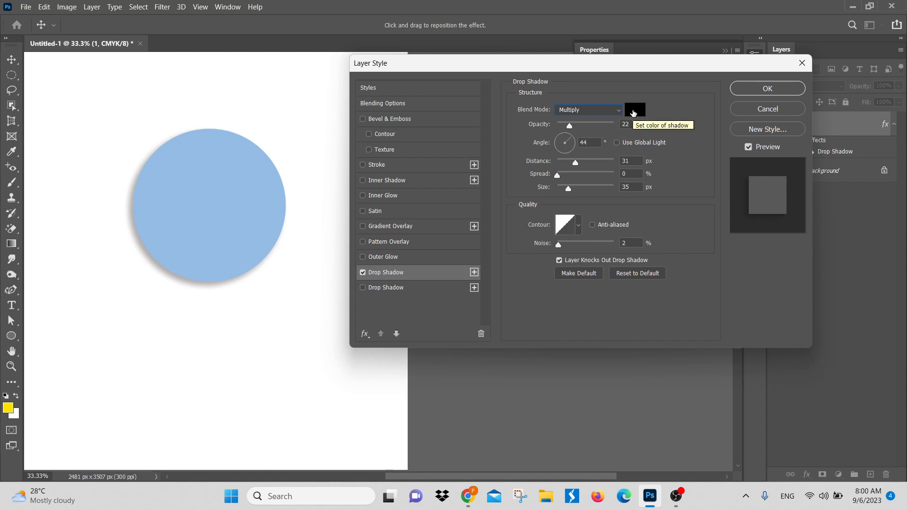
{"action": "mouse_move", "coordinate": [569, 126]}
{"action": "left_mouse_down"}
{"action": "mouse_move", "coordinate": [619, 135]}
{"action": "mouse_move", "coordinate": [558, 133]}
{"action": "mouse_move", "coordinate": [565, 133]}
{"action": "left_mouse_up"}
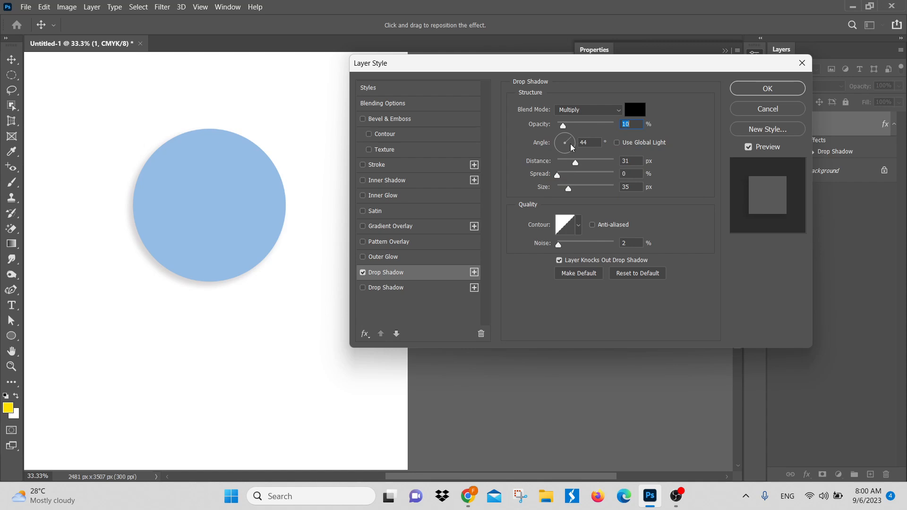
{"action": "mouse_move", "coordinate": [571, 149]}
{"action": "left_mouse_down"}
{"action": "mouse_move", "coordinate": [567, 139]}
{"action": "mouse_move", "coordinate": [557, 142]}
{"action": "left_mouse_up"}
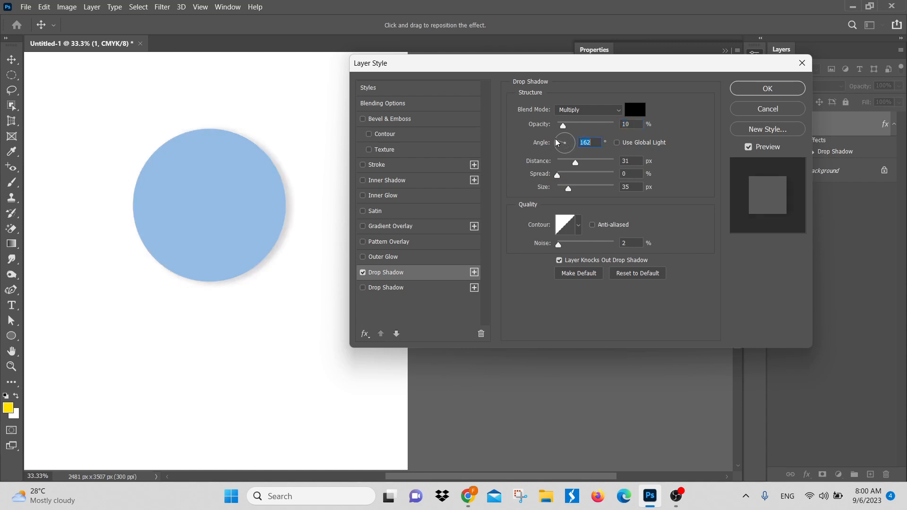
{"action": "left_click_drag", "start_coordinate": [259, 303], "coordinate": [244, 280]}
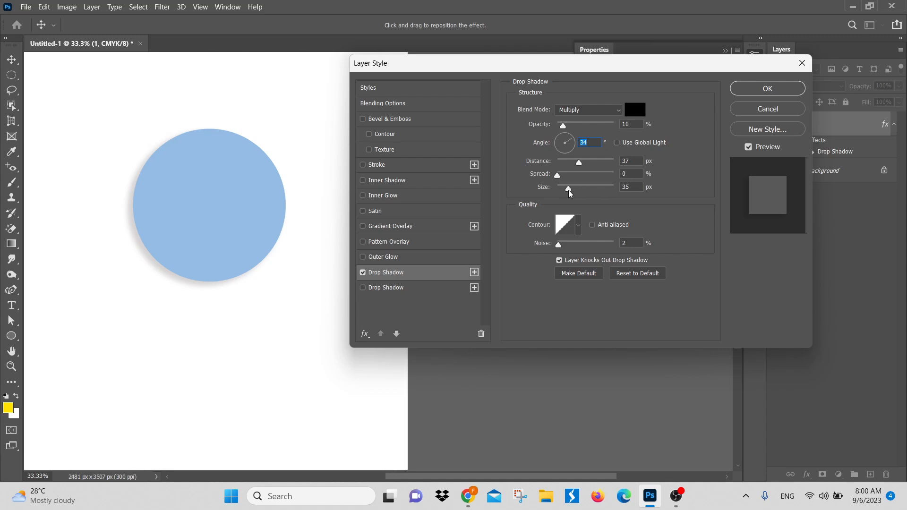
Step: Preview the drop shadow at a size of 0 px, set the size to 81 px and apply the layer style
{"action": "left_click_drag", "start_coordinate": [569, 190], "coordinate": [537, 197]}
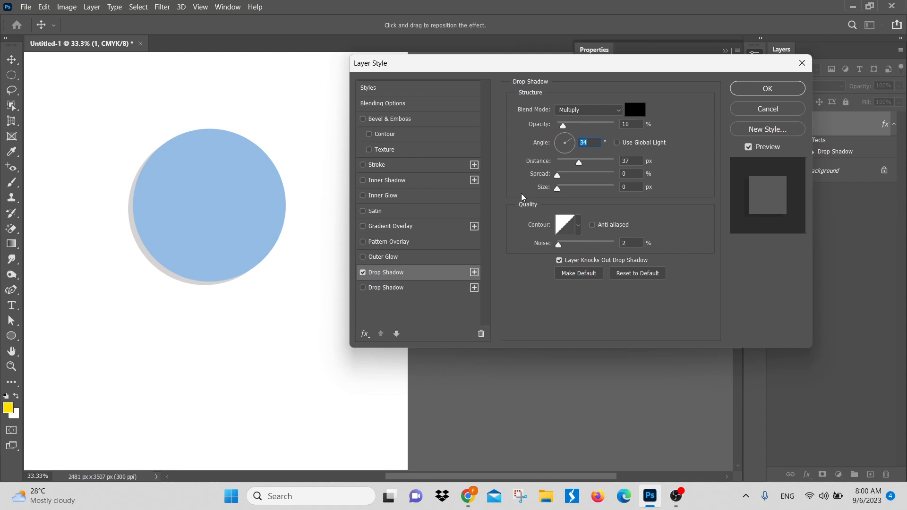
{"action": "left_click_drag", "start_coordinate": [522, 198], "coordinate": [579, 213]}
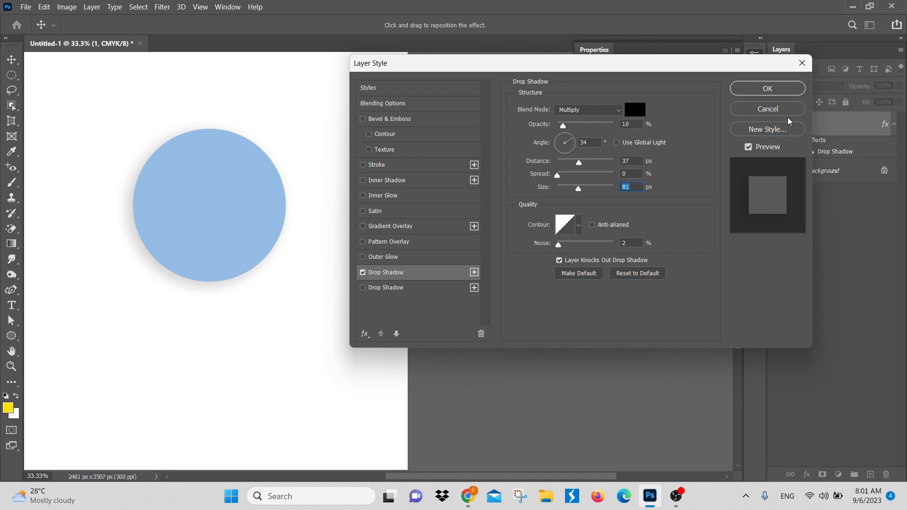
{"action": "left_click", "coordinate": [766, 96]}
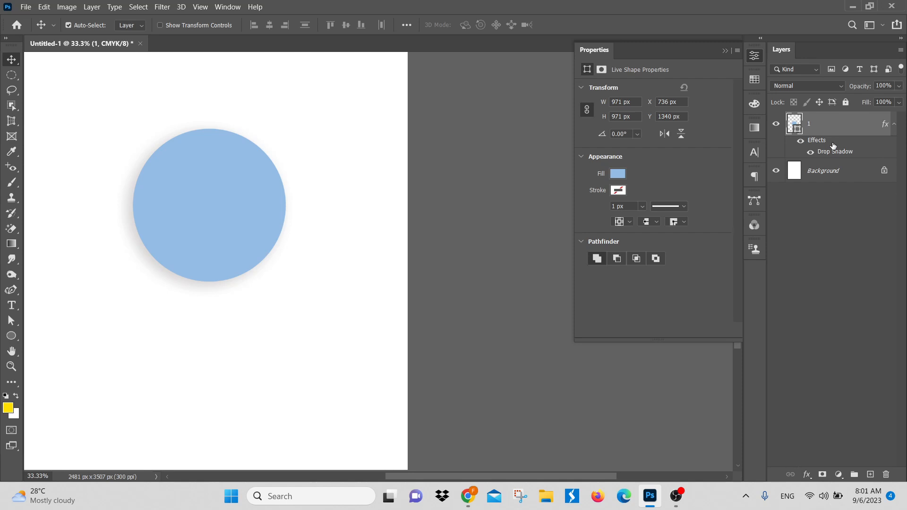
Step: Toggle the circle's drop shadow off and on, then delete the effect from layer 1 and undo the deletion
{"action": "left_click", "coordinate": [811, 152]}
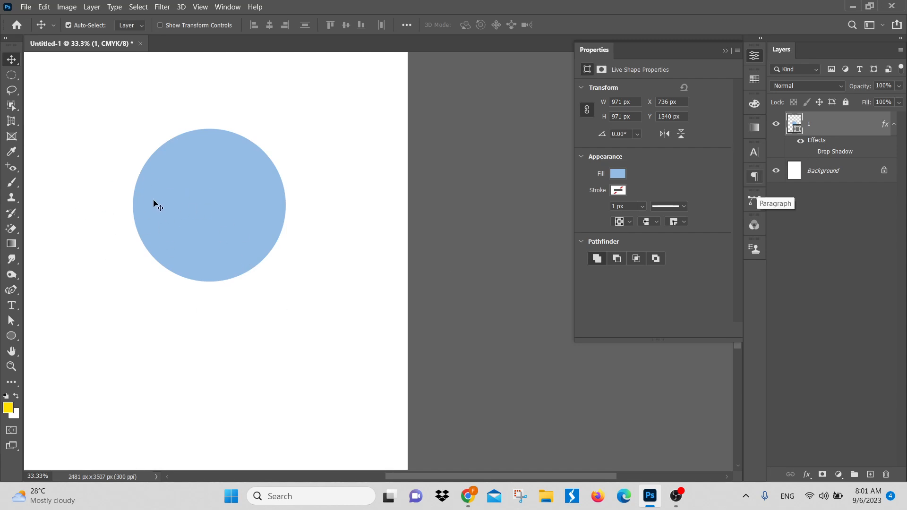
{"action": "left_click", "coordinate": [811, 152]}
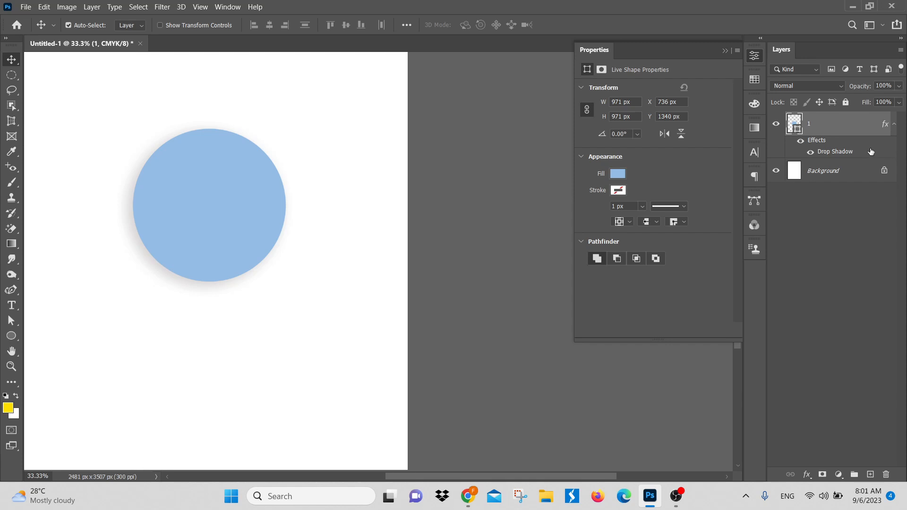
{"action": "left_click_drag", "start_coordinate": [860, 155], "coordinate": [883, 475]}
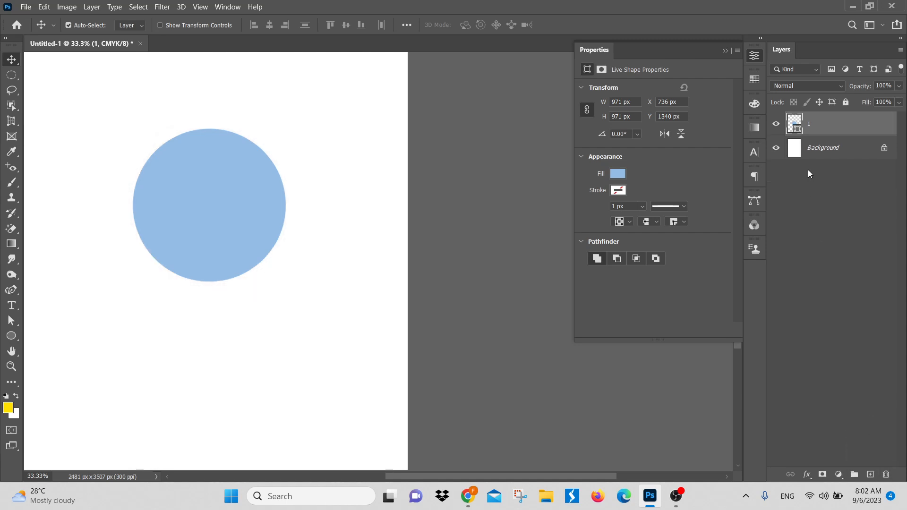
{"action": "key", "text": "ctrl+z"}
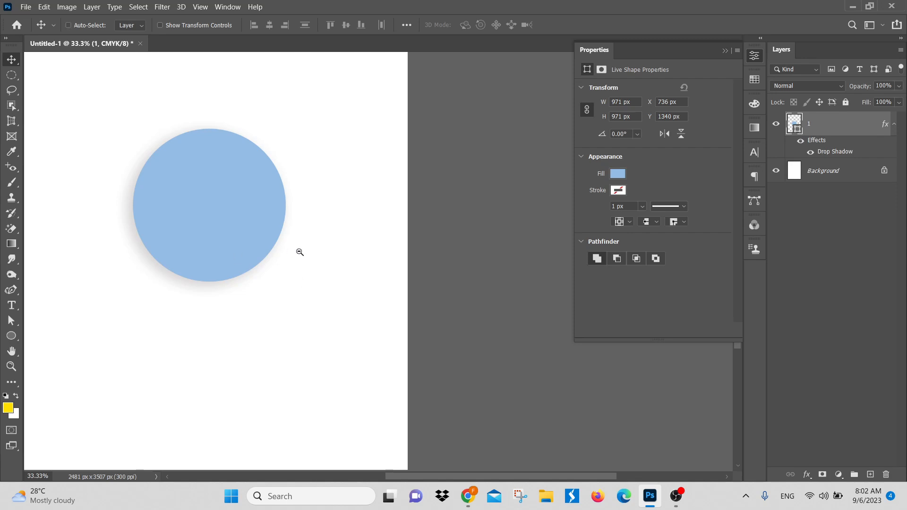
Step: Move the blue circle to the lower right of the canvas, about X 1298 px, Y 2334 px, and deselect it
{"action": "left_click_drag", "start_coordinate": [300, 252], "coordinate": [253, 253]}
{"action": "left_click_drag", "start_coordinate": [366, 286], "coordinate": [453, 316]}
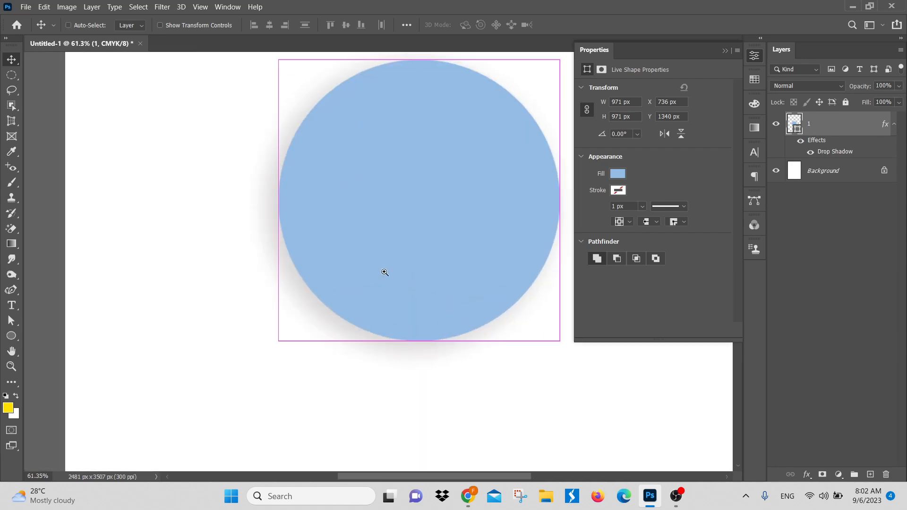
{"action": "left_click_drag", "start_coordinate": [389, 270], "coordinate": [222, 287]}
{"action": "key", "text": "ctrl+0"}
{"action": "left_click_drag", "start_coordinate": [390, 262], "coordinate": [457, 380], "text": "ctrl"}
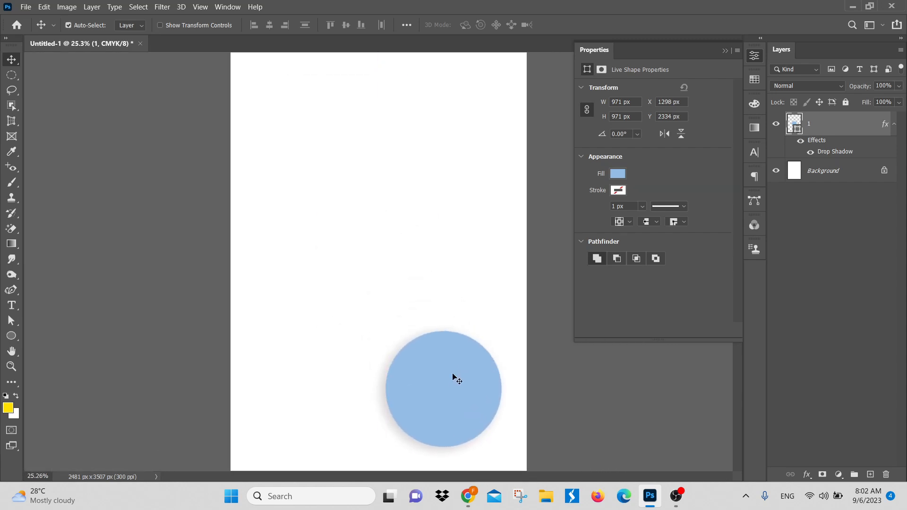
{"action": "left_click", "coordinate": [407, 234]}
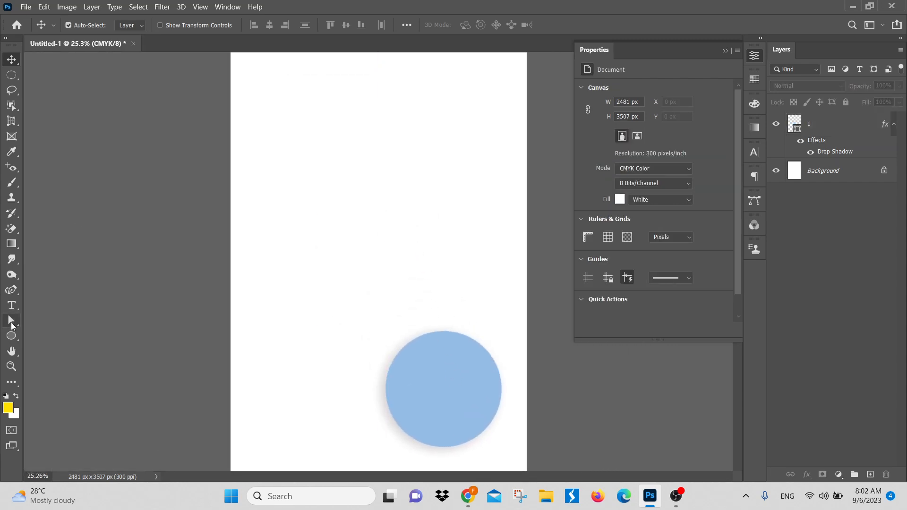
Step: Draw a closed yellow shape with five anchor points above the blue circle using the Curvature Pen Tool
{"action": "left_click", "coordinate": [11, 290]}
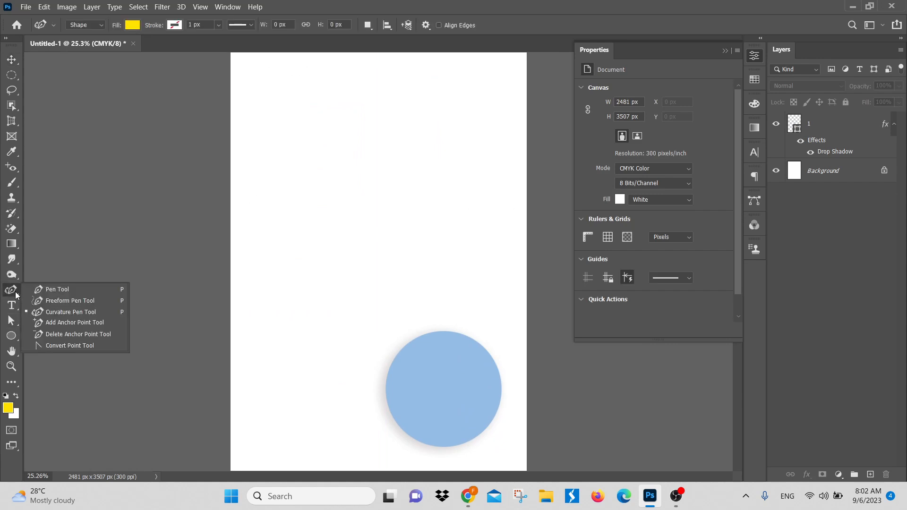
{"action": "left_click", "coordinate": [64, 313]}
{"action": "left_click", "coordinate": [370, 285]}
{"action": "left_click", "coordinate": [282, 205]}
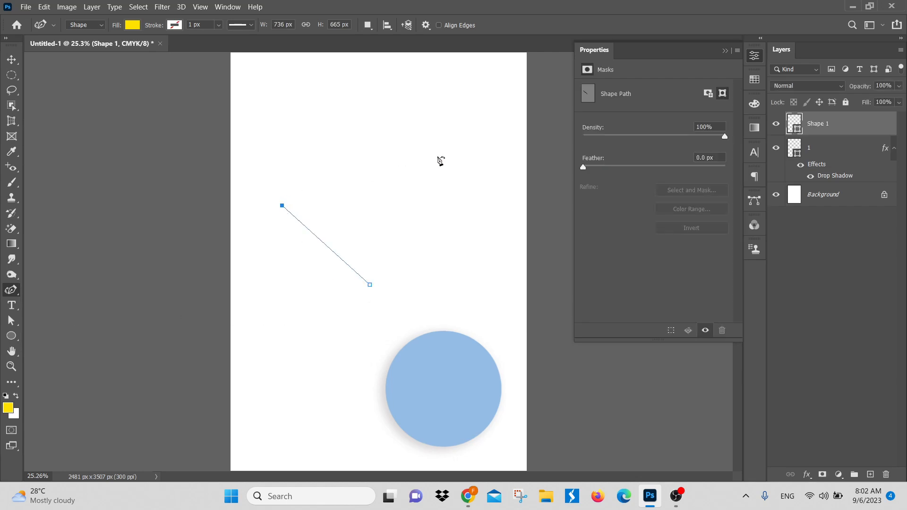
{"action": "left_click", "coordinate": [440, 155]}
{"action": "left_click", "coordinate": [493, 262]}
{"action": "left_click", "coordinate": [463, 316]}
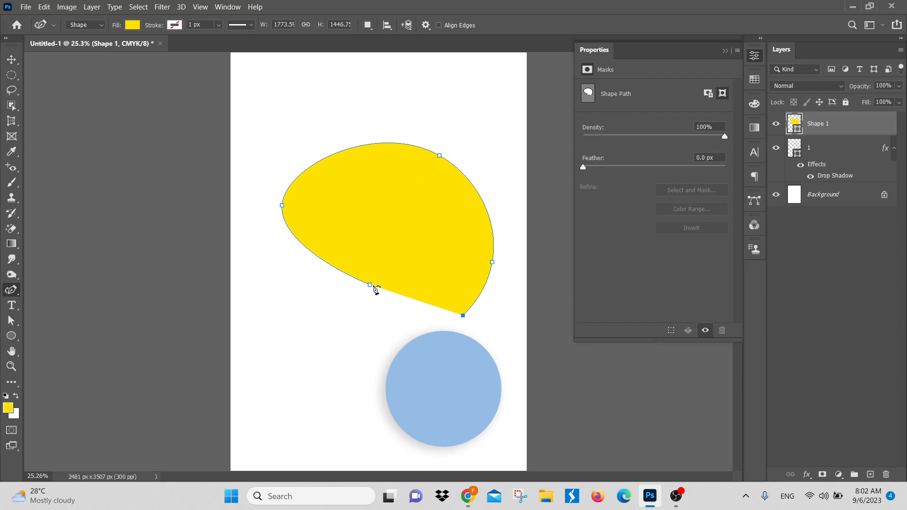
{"action": "left_click", "coordinate": [371, 286]}
Step: Reshape the yellow shape into a curved blob by repositioning its left and upper anchor points, and move the whole shape slightly up and left
{"action": "left_click_drag", "start_coordinate": [371, 286], "coordinate": [239, 249]}
{"action": "left_click", "coordinate": [282, 206]}
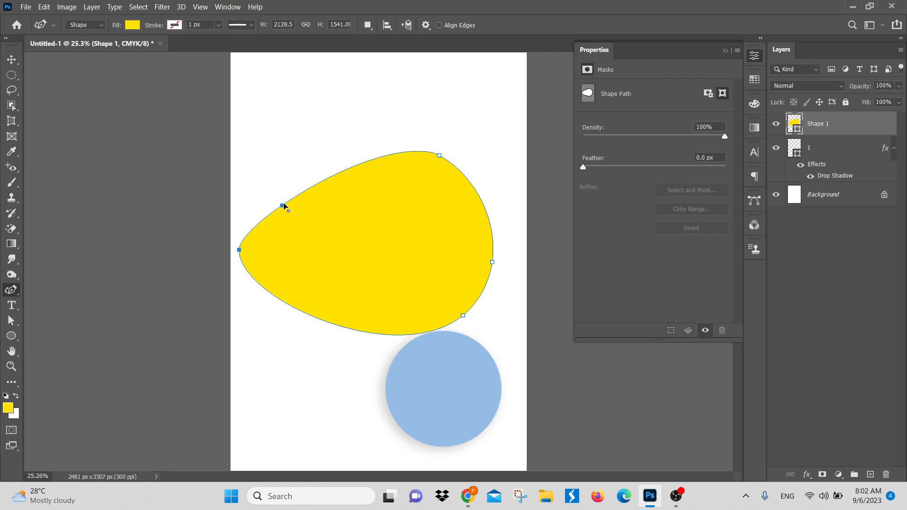
{"action": "left_click_drag", "start_coordinate": [284, 205], "coordinate": [396, 196]}
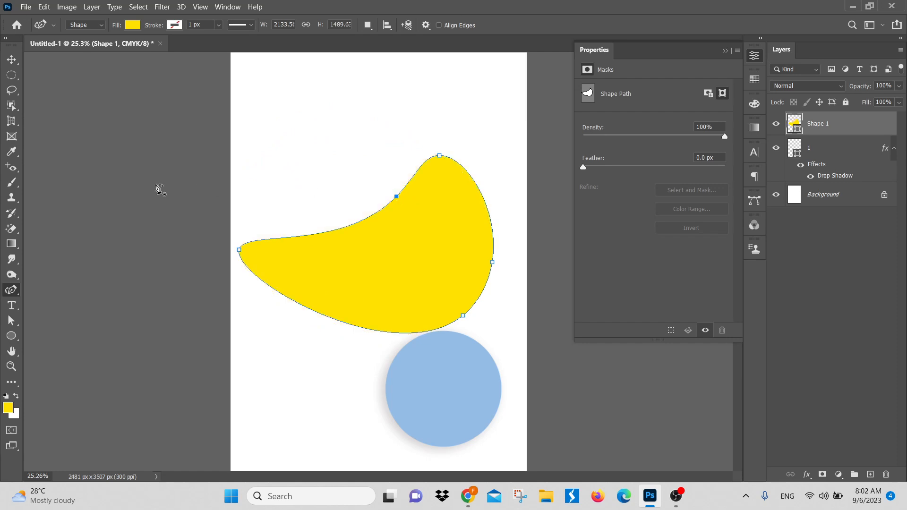
{"action": "left_click_drag", "start_coordinate": [239, 250], "coordinate": [284, 249]}
{"action": "left_click", "coordinate": [11, 60]}
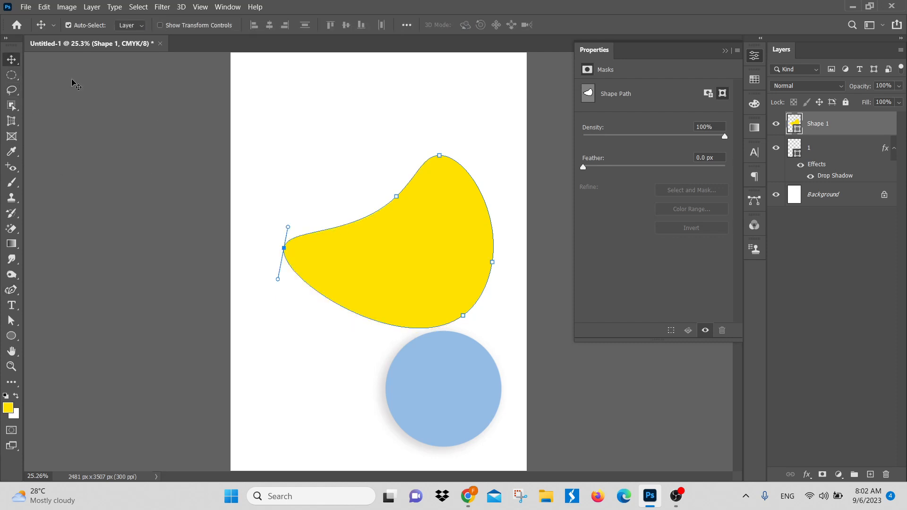
{"action": "left_click_drag", "start_coordinate": [419, 261], "coordinate": [399, 221]}
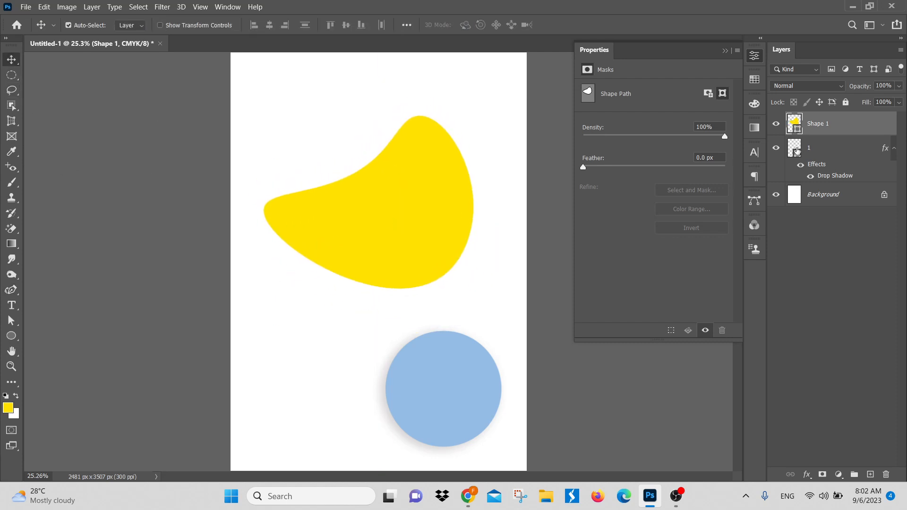
Step: Recolor the yellow blob's fill to pinkish purple (eb82ec)
{"action": "double_click", "coordinate": [794, 123]}
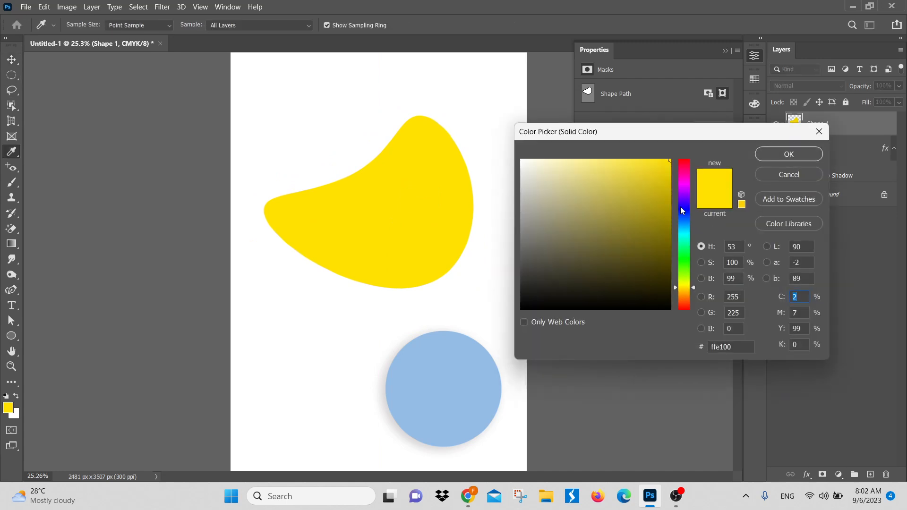
{"action": "left_click_drag", "start_coordinate": [688, 294], "coordinate": [686, 166]}
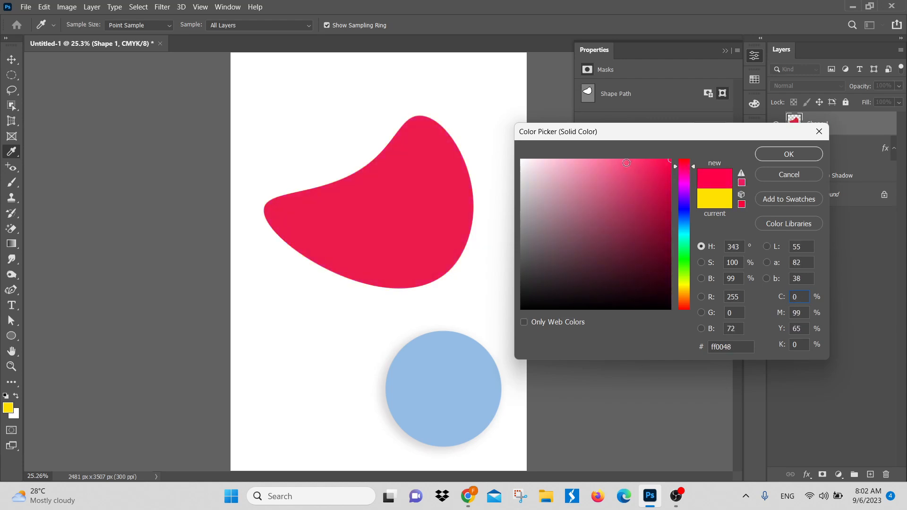
{"action": "left_click", "coordinate": [616, 171]}
{"action": "left_click", "coordinate": [588, 171]}
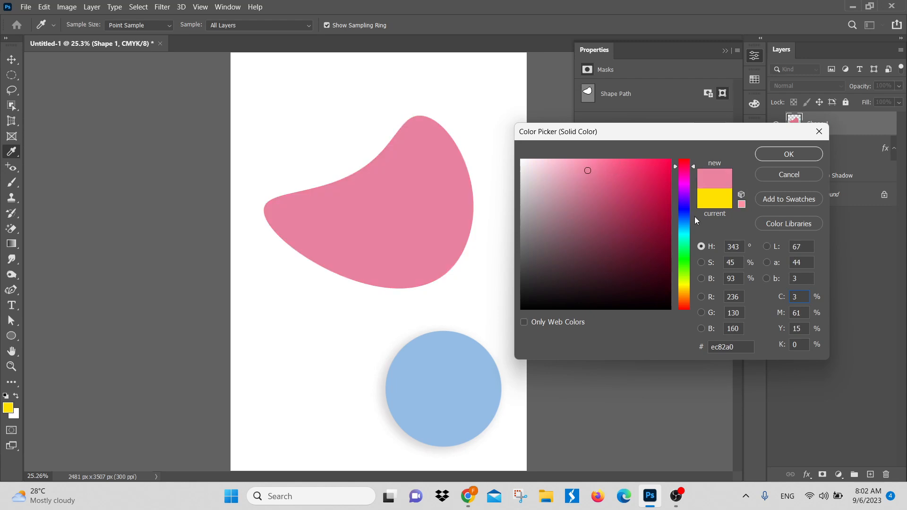
{"action": "left_click", "coordinate": [686, 185]}
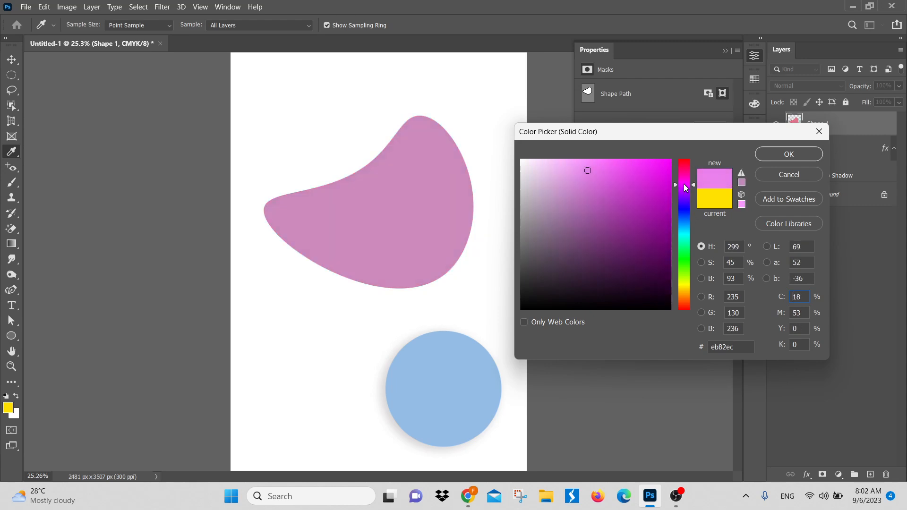
{"action": "left_click", "coordinate": [799, 155]}
{"action": "key", "text": "ctrl+h"}
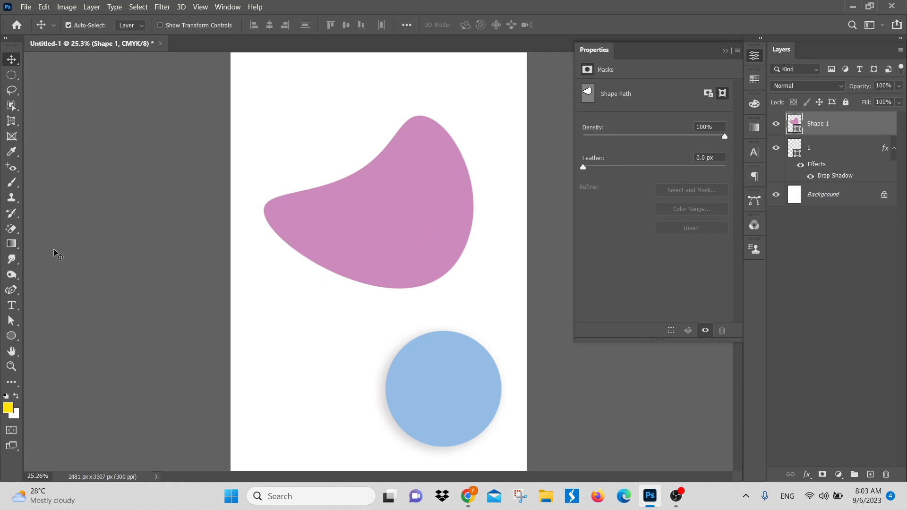
Step: Try placing the embedded image 2.png over the pink blob, scaled to 7.42%, and cancel the placement
{"action": "left_click", "coordinate": [24, 8]}
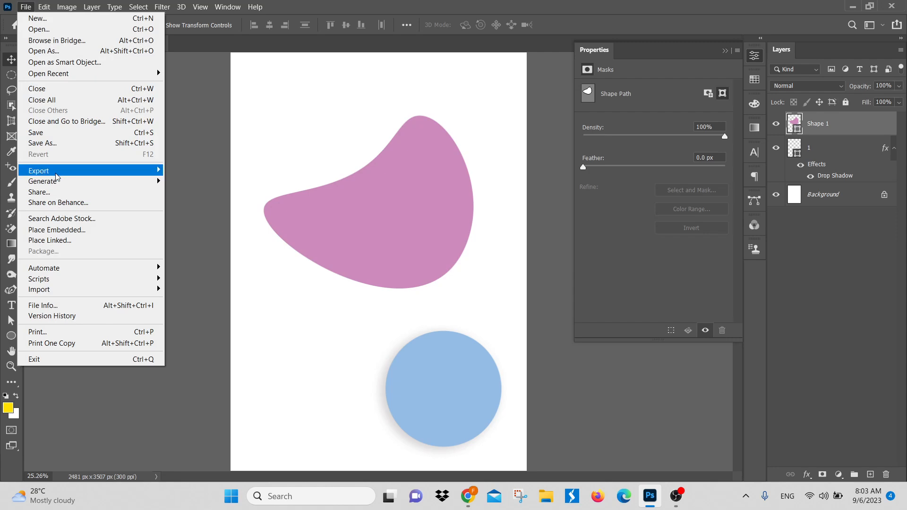
{"action": "left_click", "coordinate": [62, 234]}
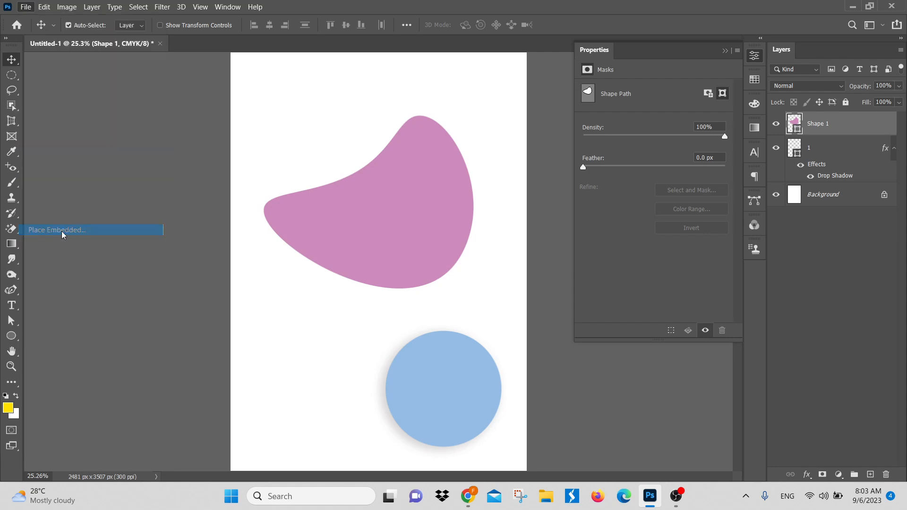
{"action": "left_click", "coordinate": [276, 121]}
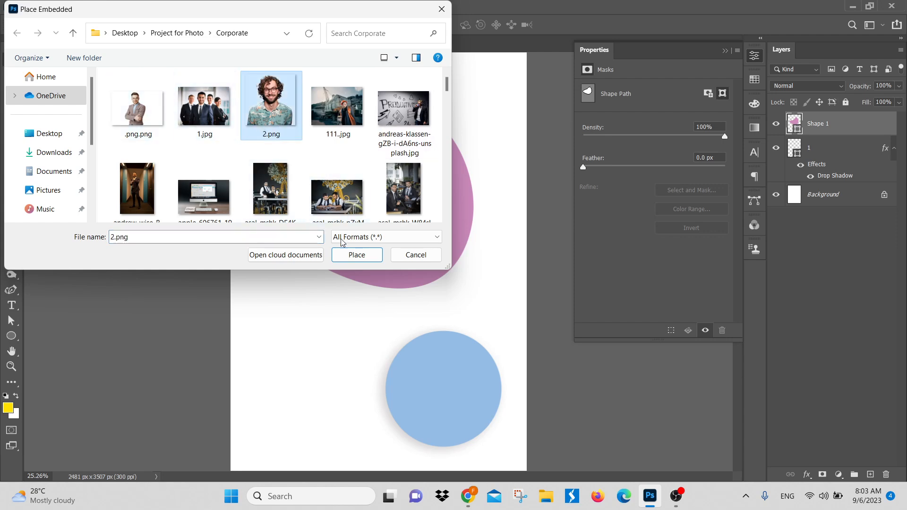
{"action": "left_click", "coordinate": [355, 257]}
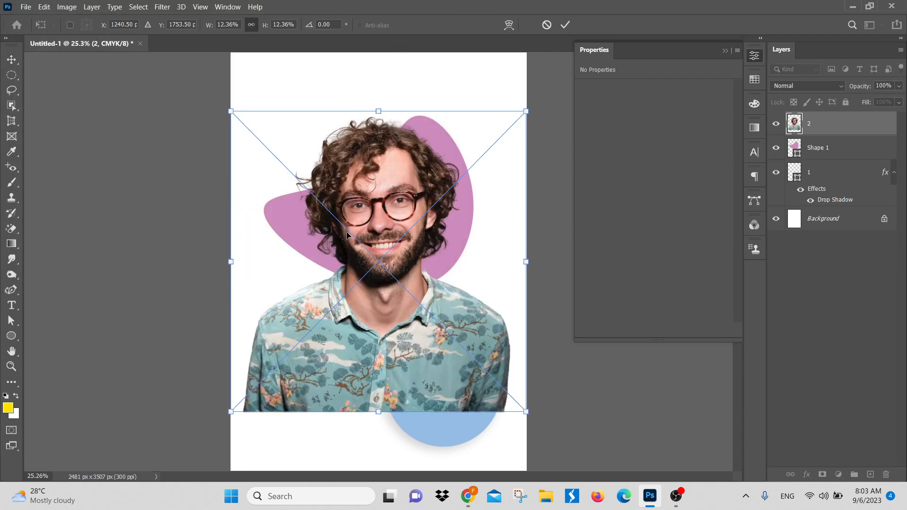
{"action": "left_click_drag", "start_coordinate": [381, 112], "coordinate": [381, 261]}
{"action": "left_click_drag", "start_coordinate": [391, 344], "coordinate": [389, 217]}
{"action": "left_click_drag", "start_coordinate": [383, 138], "coordinate": [382, 108]}
{"action": "left_click_drag", "start_coordinate": [381, 165], "coordinate": [382, 165]}
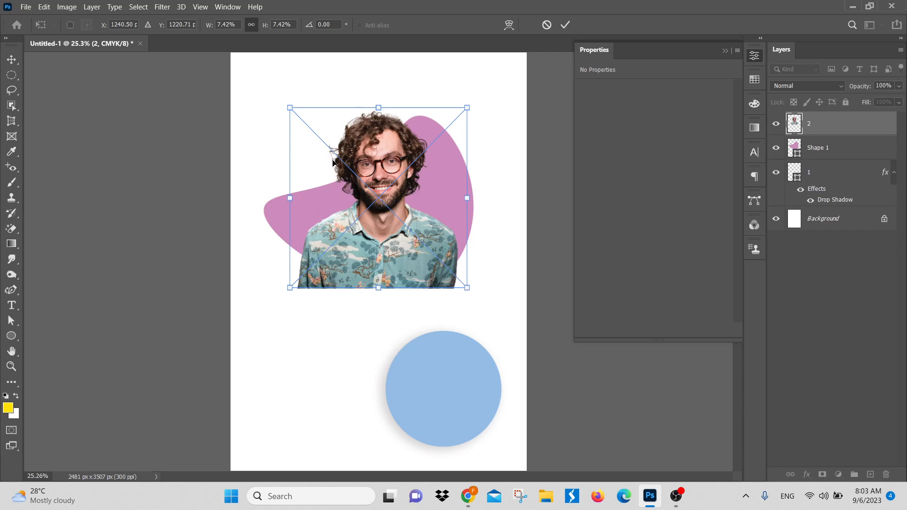
{"action": "key", "text": "Escape"}
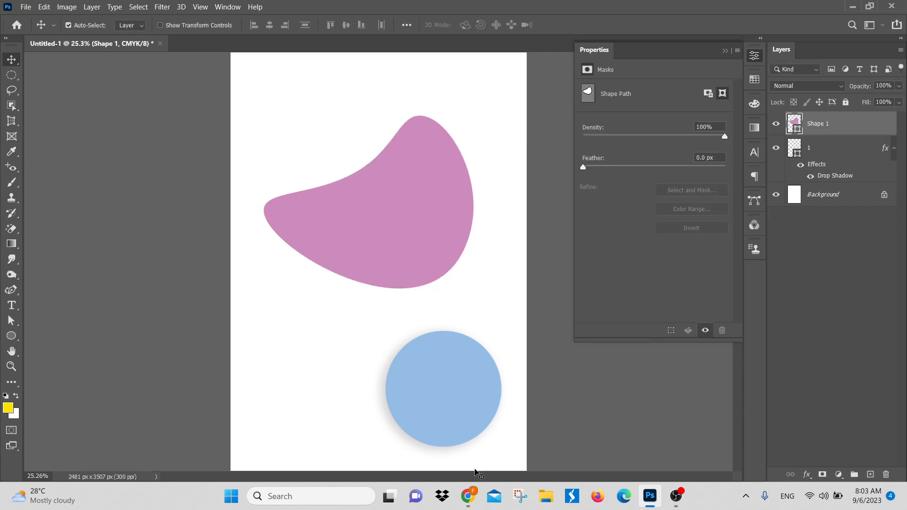
Step: Switch to Chrome and open the Freepik website in the empty tab
{"action": "left_click", "coordinate": [470, 493]}
{"action": "left_click", "coordinate": [413, 444]}
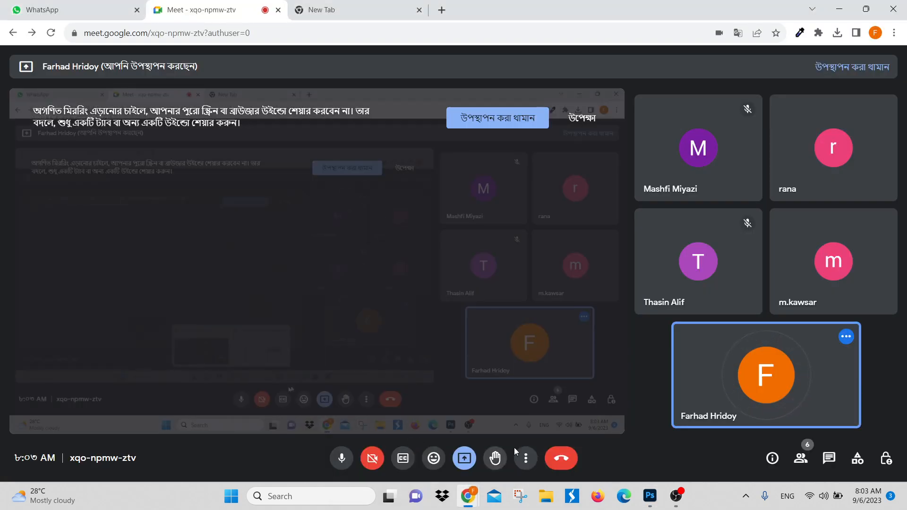
{"action": "left_click", "coordinate": [373, 13]}
{"action": "left_click", "coordinate": [419, 295]}
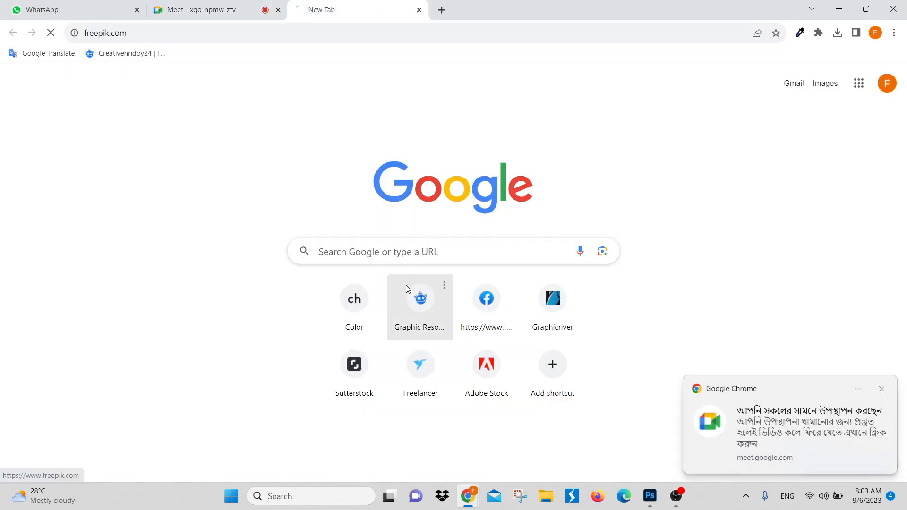
Step: Open Freepik's photo section and search it for "sports"
{"action": "left_click", "coordinate": [332, 188]}
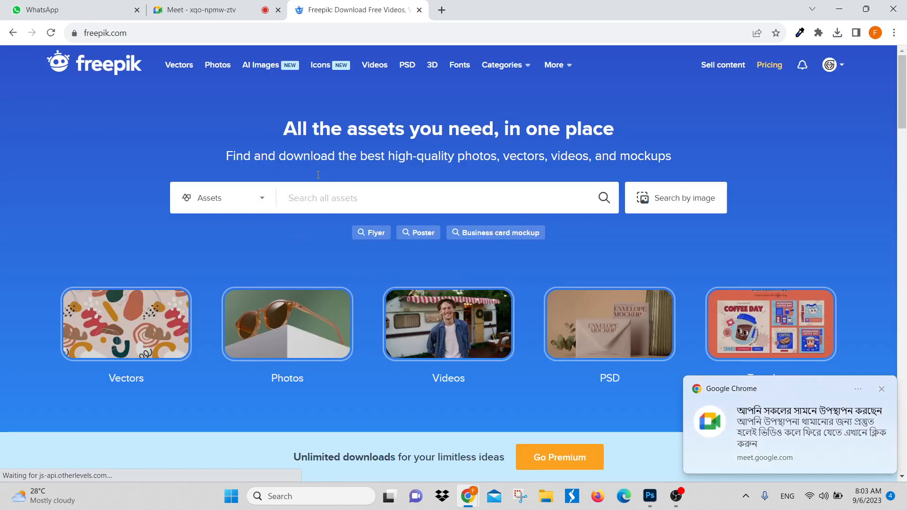
{"action": "left_click", "coordinate": [218, 65]}
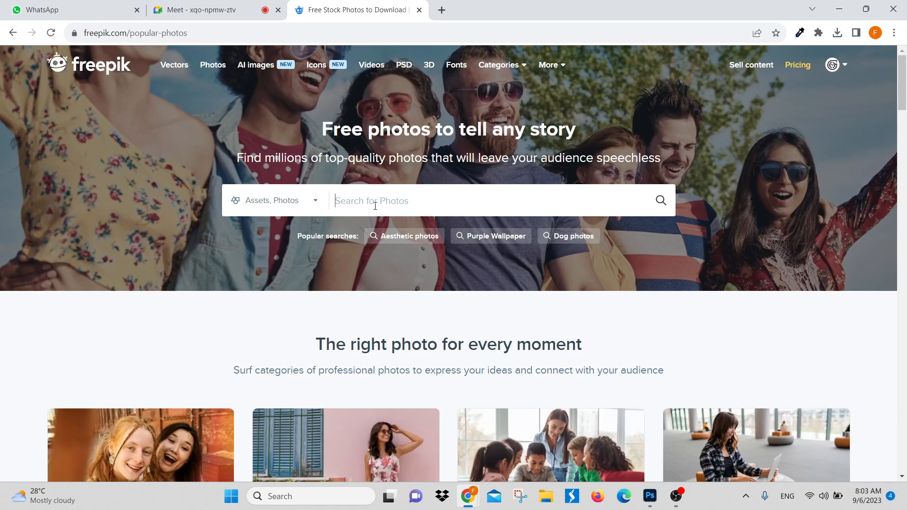
{"action": "type", "text": "sports"}
{"action": "key", "text": "Return"}
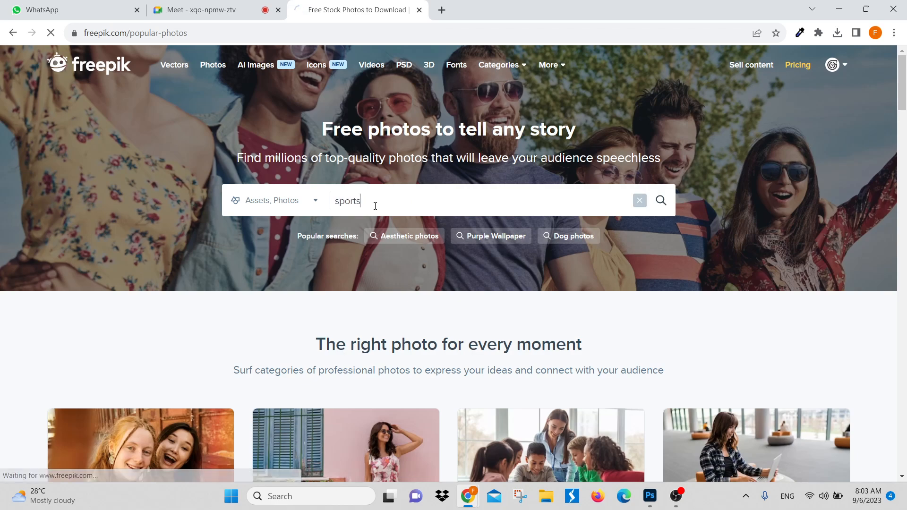
Step: Examine the sports photo results for a full-body athlete that can be isolated easily
{"action": "scroll", "coordinate": [454, 303], "scroll_direction": "down", "scroll_amount": 15}
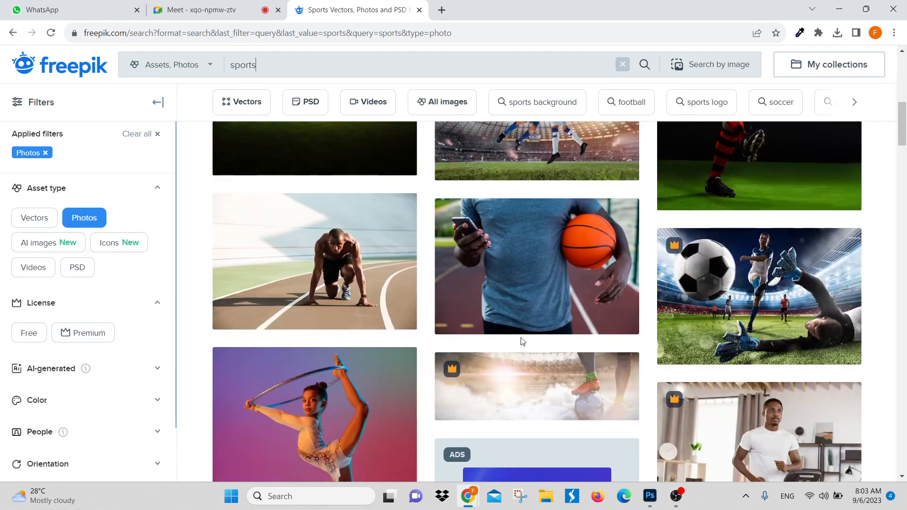
{"action": "scroll", "coordinate": [451, 300], "scroll_direction": "up", "scroll_amount": 4}
{"action": "scroll", "coordinate": [449, 300], "scroll_direction": "down", "scroll_amount": 11}
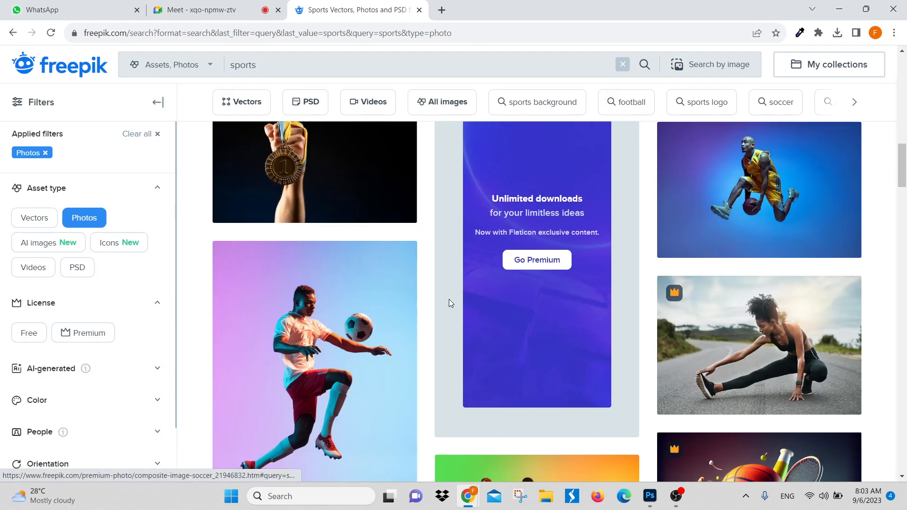
{"action": "scroll", "coordinate": [447, 302], "scroll_direction": "up", "scroll_amount": 4}
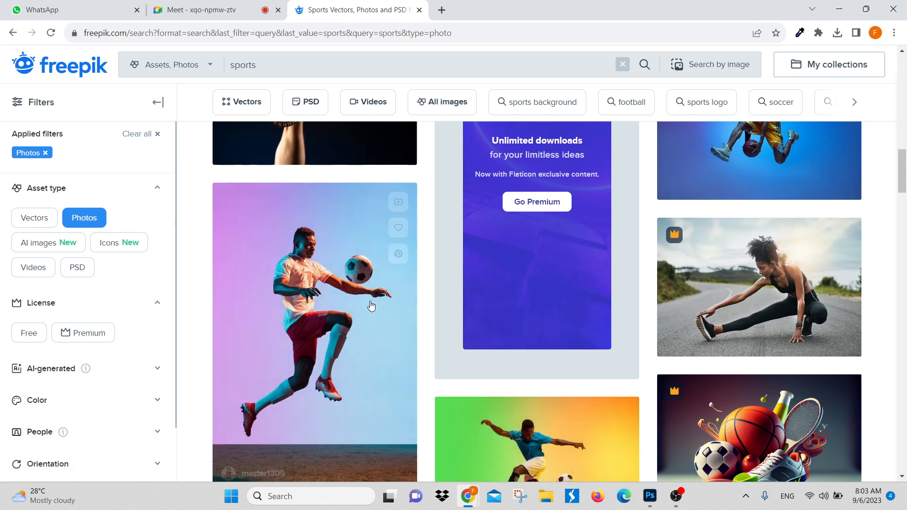
{"action": "scroll", "coordinate": [325, 306], "scroll_direction": "down", "scroll_amount": 1}
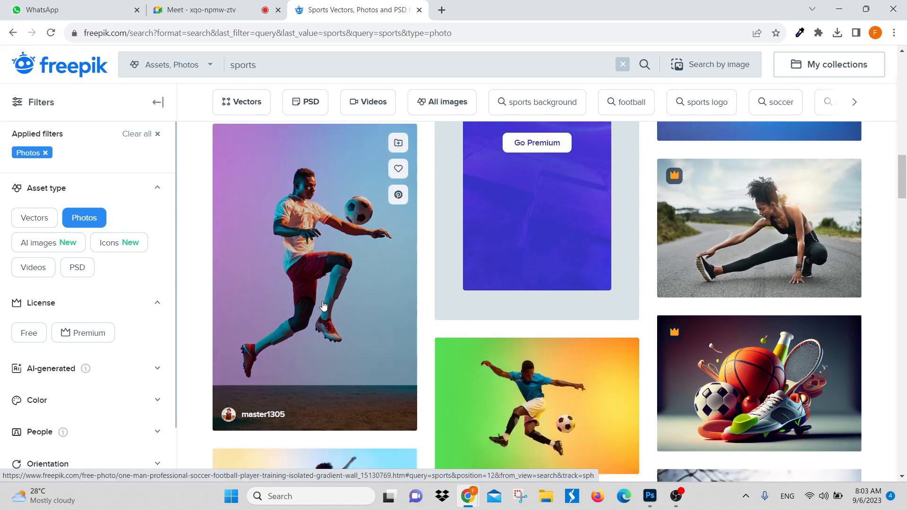
{"action": "scroll", "coordinate": [325, 307], "scroll_direction": "down", "scroll_amount": 1}
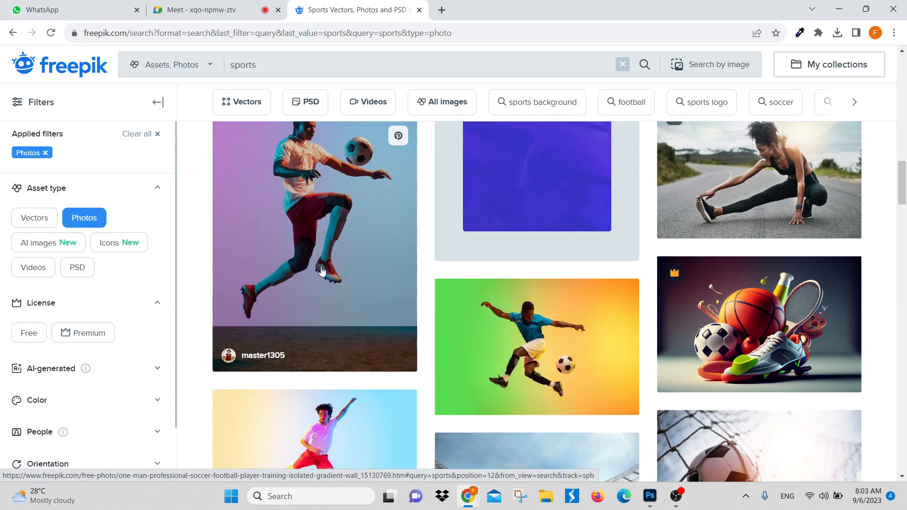
{"action": "scroll", "coordinate": [340, 293], "scroll_direction": "down", "scroll_amount": 1}
{"action": "scroll", "coordinate": [329, 310], "scroll_direction": "down", "scroll_amount": 4}
{"action": "scroll", "coordinate": [329, 310], "scroll_direction": "up", "scroll_amount": 3}
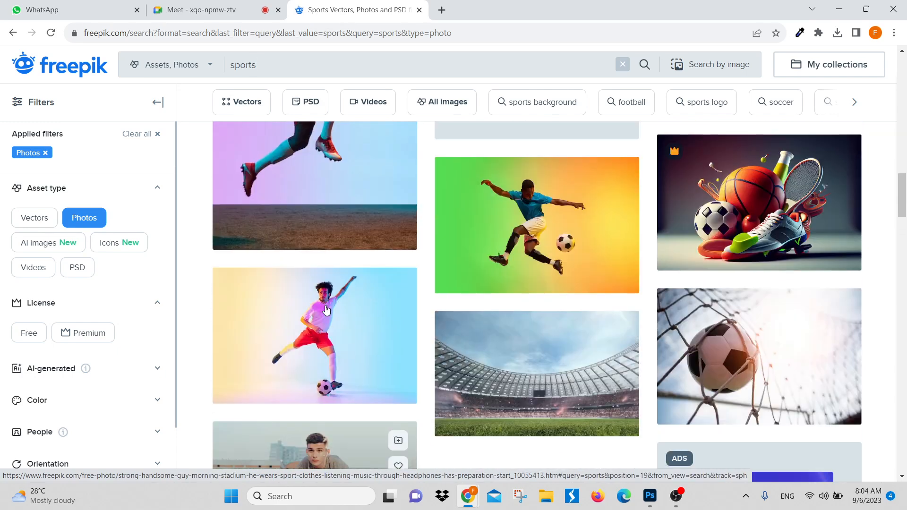
{"action": "scroll", "coordinate": [716, 311], "scroll_direction": "down", "scroll_amount": 5}
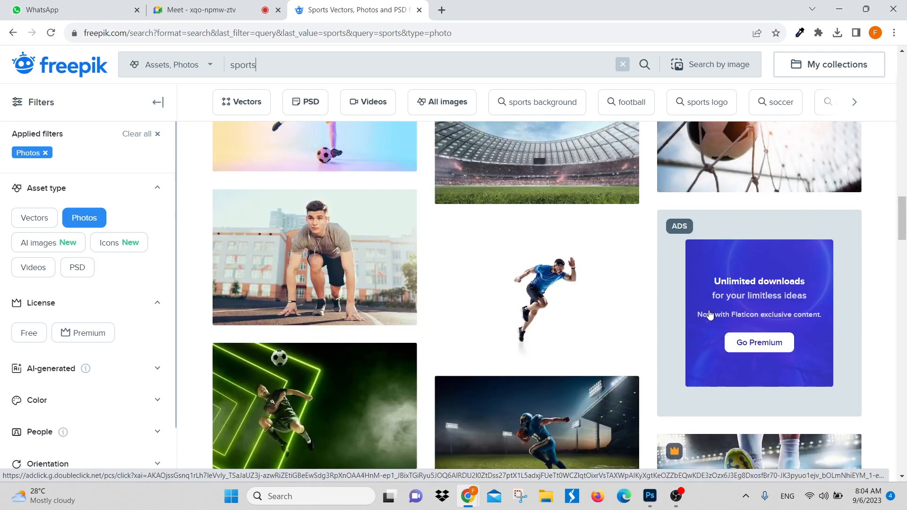
{"action": "scroll", "coordinate": [709, 314], "scroll_direction": "down", "scroll_amount": 4}
{"action": "scroll", "coordinate": [661, 257], "scroll_direction": "up", "scroll_amount": 4}
Step: Open the photo of the male runner in a blue shirt on a white background and download it free
{"action": "left_click", "coordinate": [566, 316]}
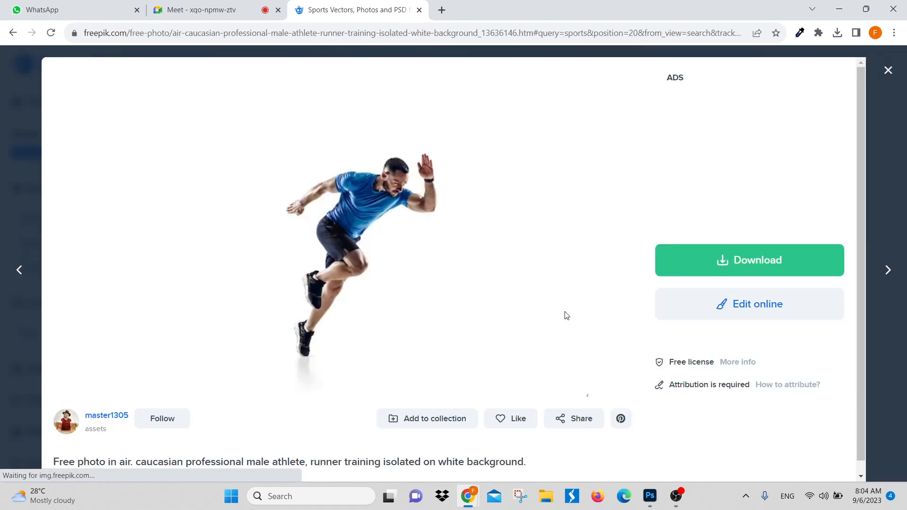
{"action": "left_click", "coordinate": [723, 262]}
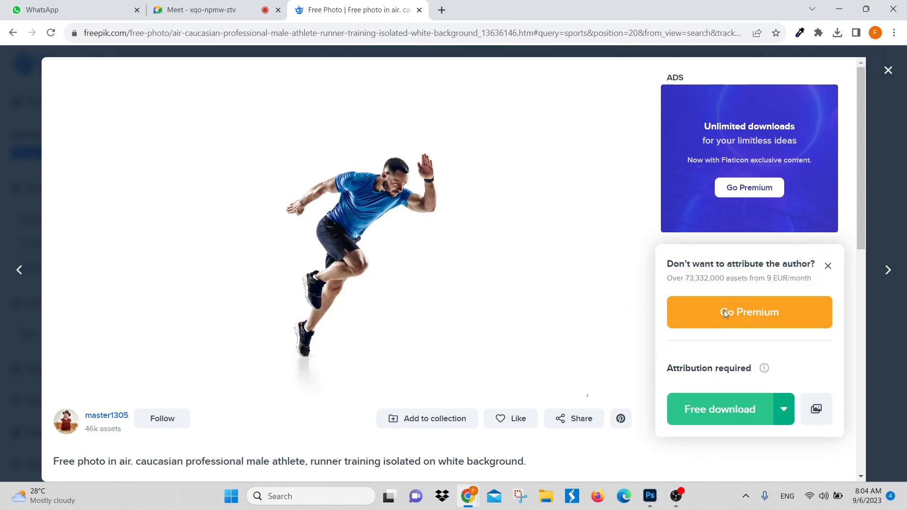
{"action": "left_click", "coordinate": [720, 409]}
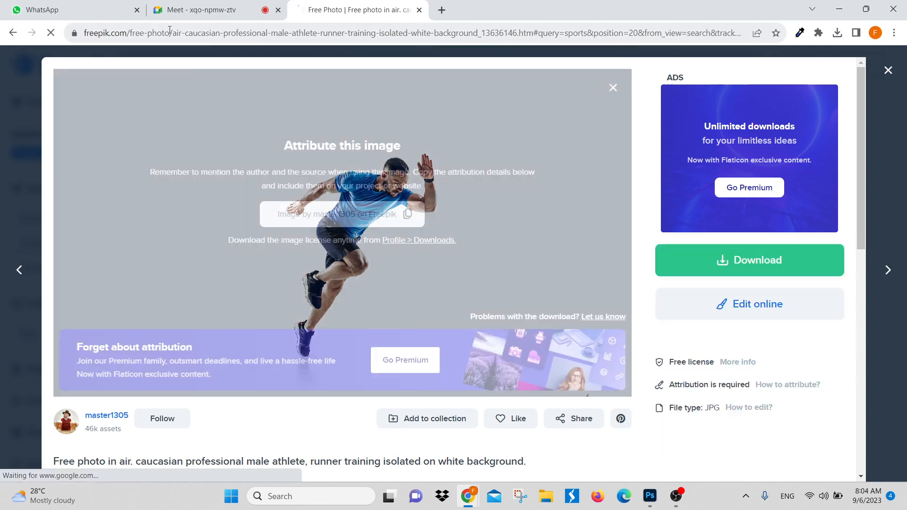
Step: Copy the runner photo's page address, send it to the Graphics Class group in WhatsApp, and return to the photo page
{"action": "left_click", "coordinate": [168, 32]}
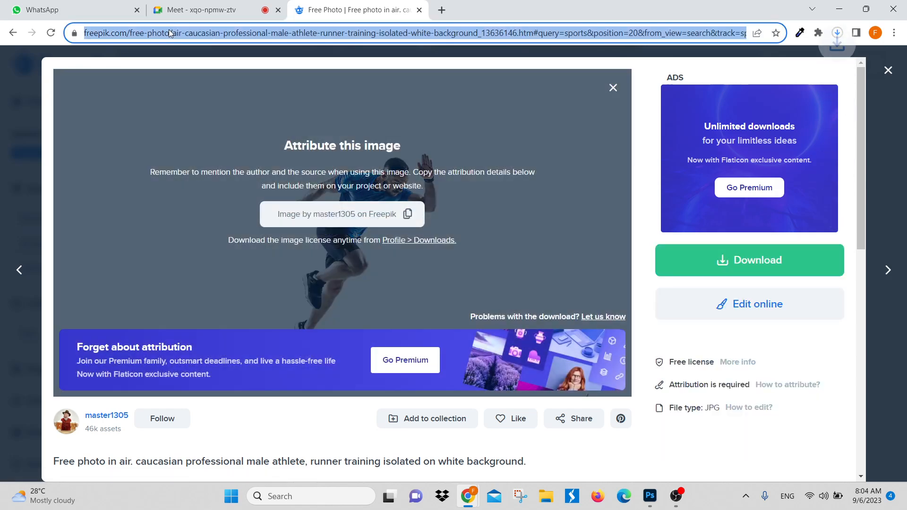
{"action": "left_click", "coordinate": [74, 5]}
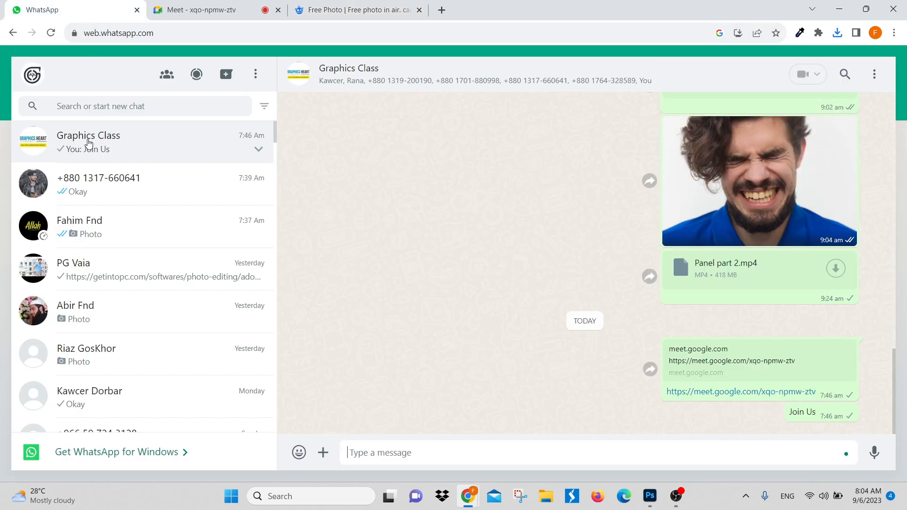
{"action": "type", "text": "https://www.freepik.com/free-photo/air-caucasian-professional-male-athlete-runner-training-isolated-white-background_13636146.htm#query=sports&position=20&from_view=search&track=sph"}
{"action": "key", "text": "Return"}
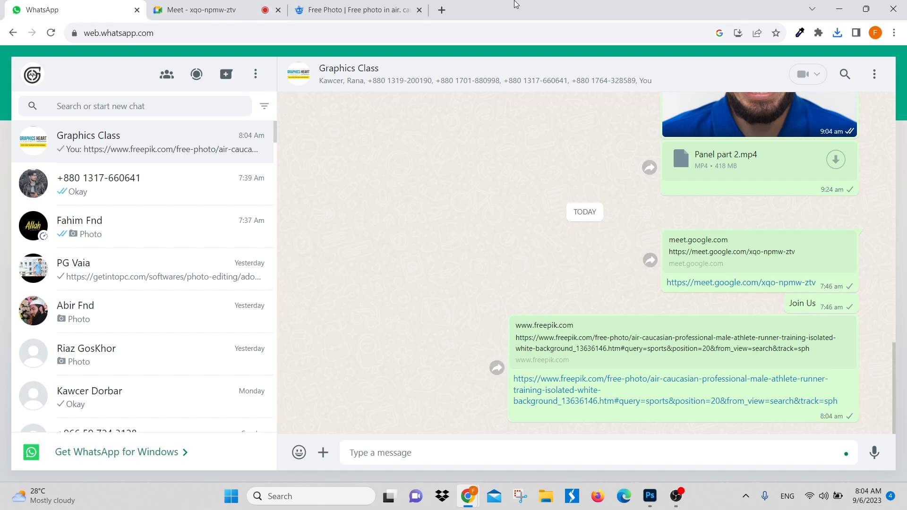
{"action": "left_click", "coordinate": [406, 7]}
Step: Switch to Photoshop and place the downloaded runner JPG as an embedded image over the pink blob, centred horizontally on the page
{"action": "key", "text": "alt+Tab"}
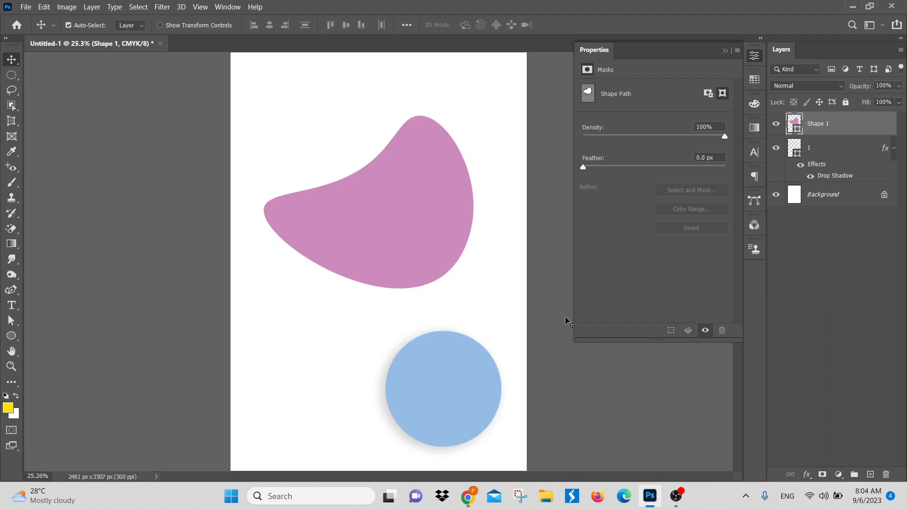
{"action": "left_click", "coordinate": [25, 7]}
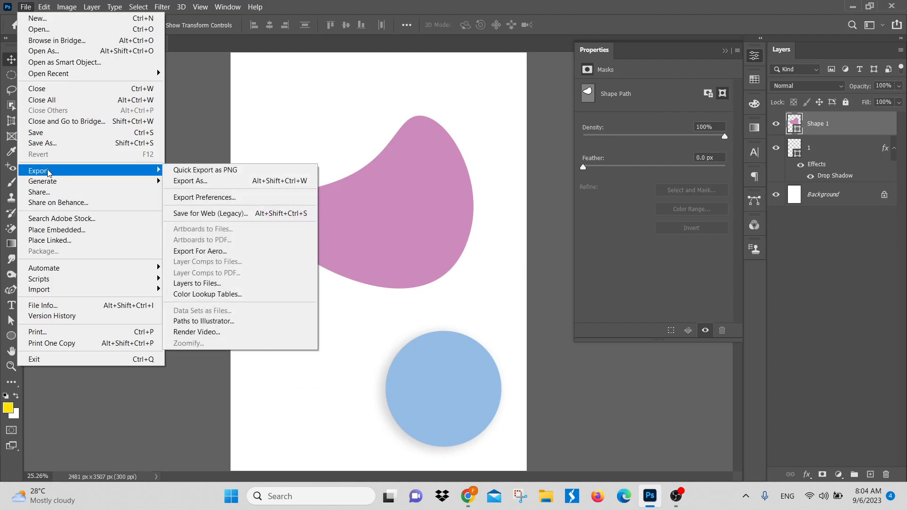
{"action": "left_click", "coordinate": [57, 229]}
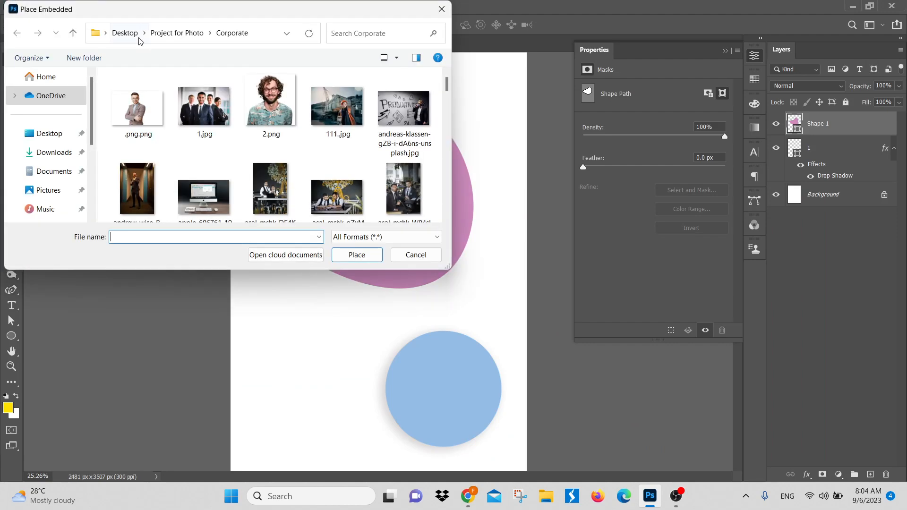
{"action": "left_click", "coordinate": [65, 151]}
{"action": "left_click", "coordinate": [184, 108]}
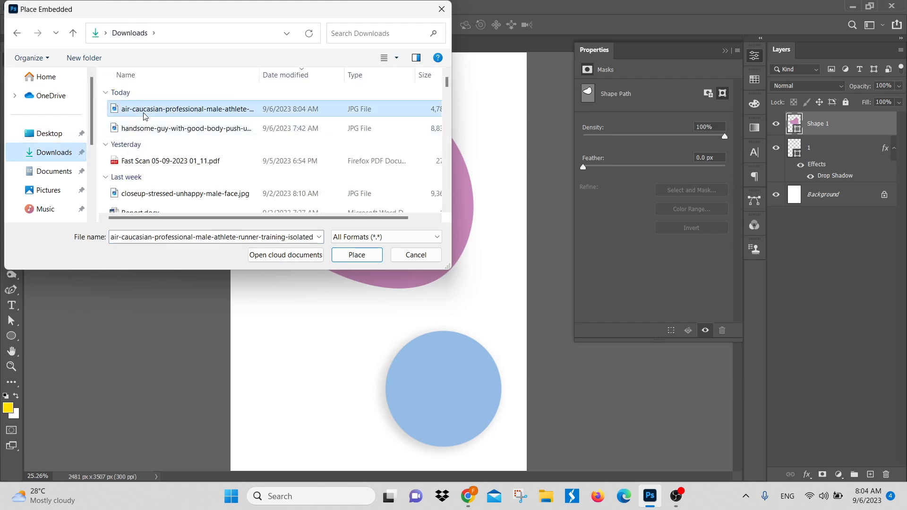
{"action": "left_click", "coordinate": [357, 254]}
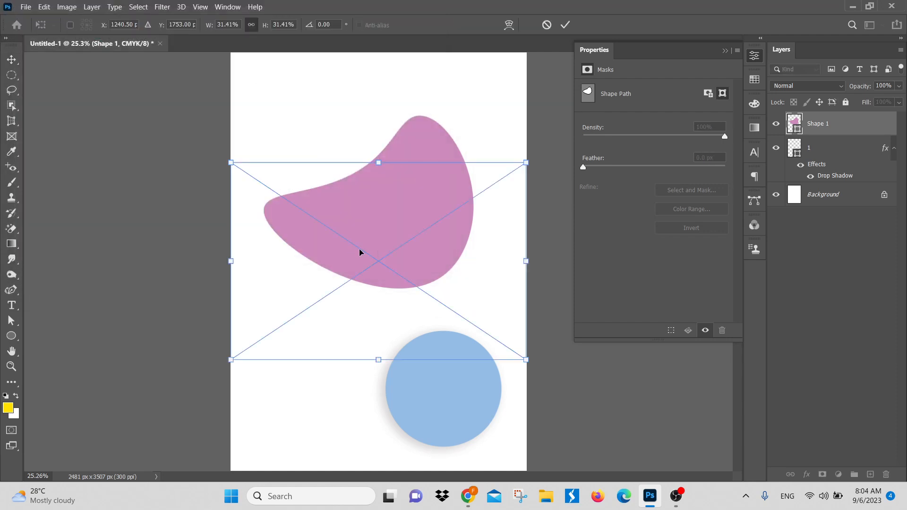
{"action": "left_click_drag", "start_coordinate": [410, 252], "coordinate": [405, 190]}
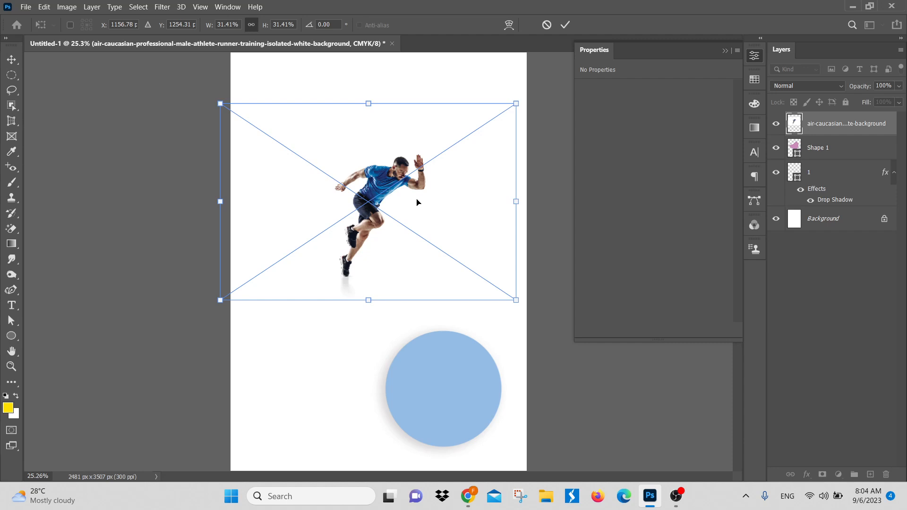
{"action": "left_click_drag", "start_coordinate": [419, 202], "coordinate": [430, 203]}
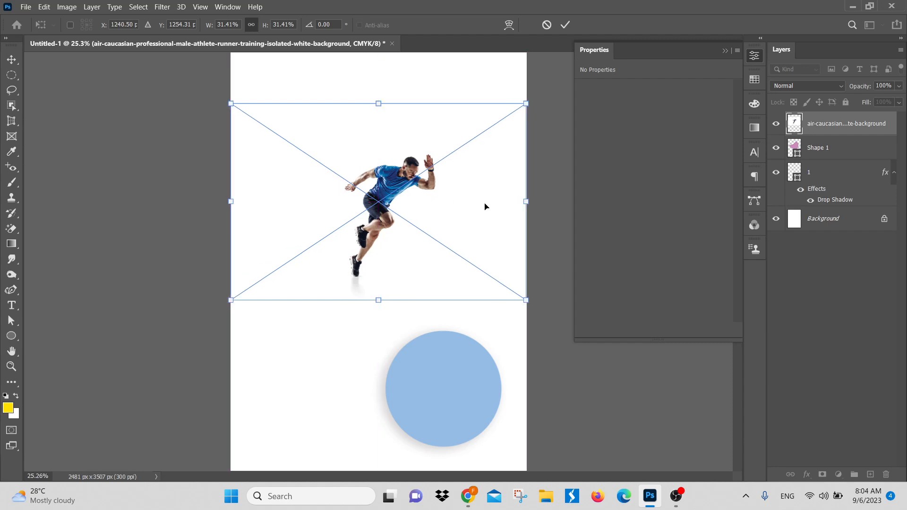
{"action": "key", "text": "Return"}
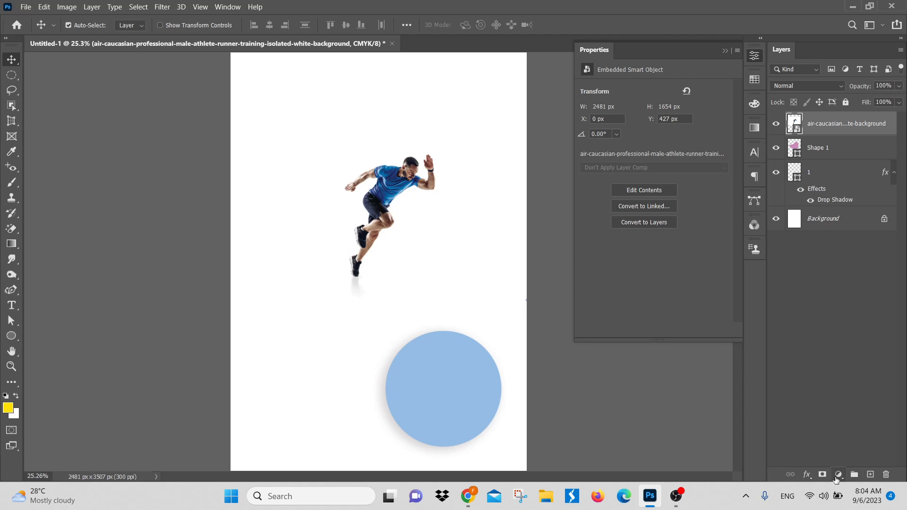
Step: Add a pale cream (fff9cf) solid color fill layer and move it directly above the Background layer
{"action": "left_click", "coordinate": [838, 475]}
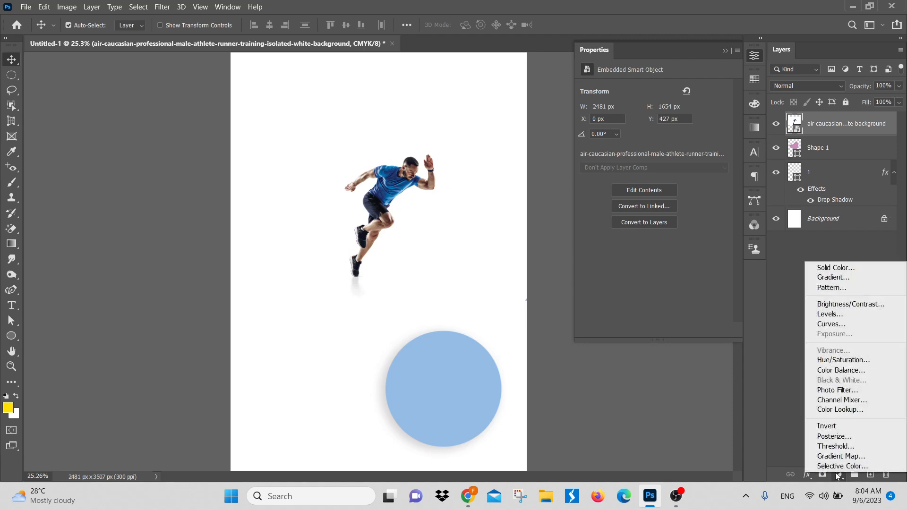
{"action": "left_click", "coordinate": [831, 267]}
{"action": "mouse_move", "coordinate": [608, 247]}
{"action": "left_mouse_down"}
{"action": "mouse_move", "coordinate": [572, 225]}
{"action": "mouse_move", "coordinate": [450, 302]}
{"action": "mouse_move", "coordinate": [446, 287]}
{"action": "left_mouse_up"}
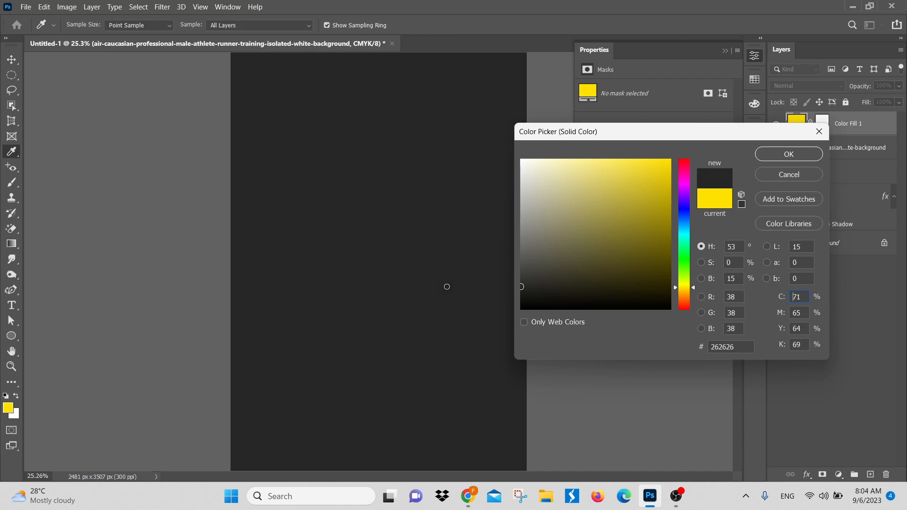
{"action": "left_click_drag", "start_coordinate": [548, 188], "coordinate": [549, 159]}
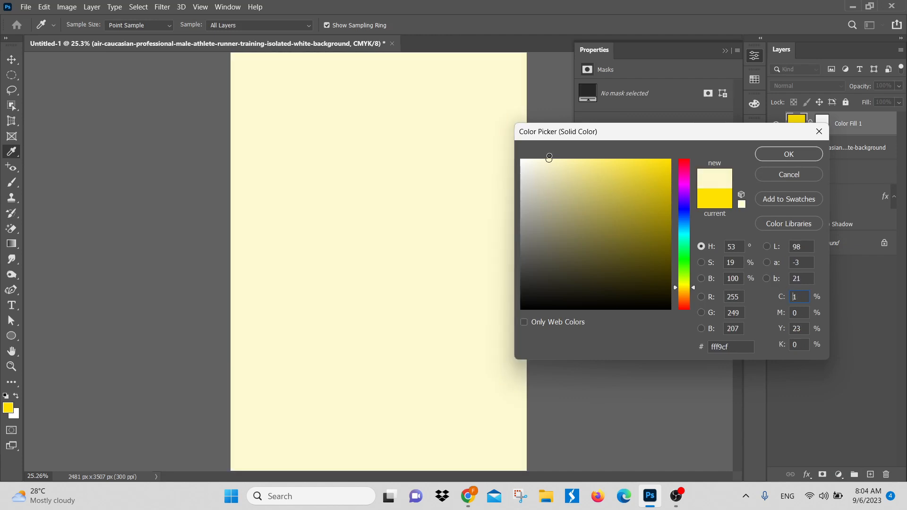
{"action": "left_click", "coordinate": [793, 155]}
{"action": "left_click_drag", "start_coordinate": [872, 127], "coordinate": [876, 233]}
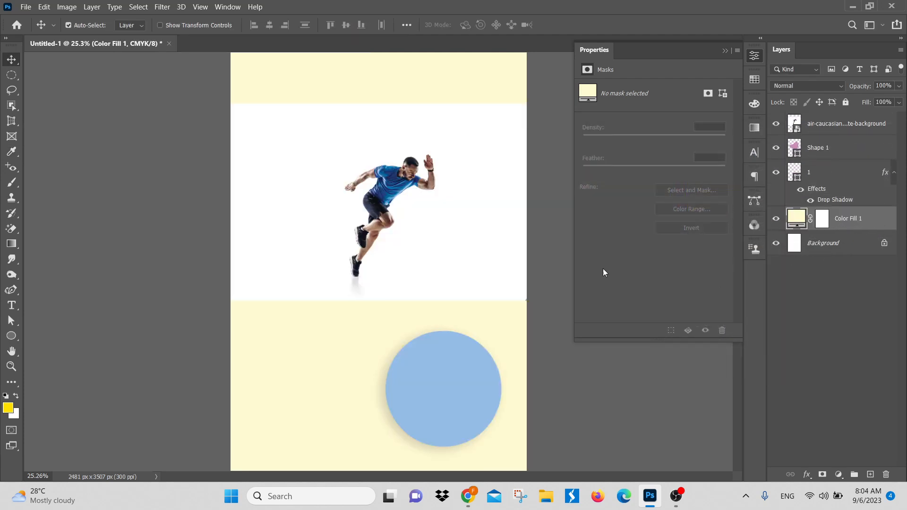
Step: Try selecting the runner in the placed photo with the Object Selection tool, and clear the selection
{"action": "left_click", "coordinate": [459, 173]}
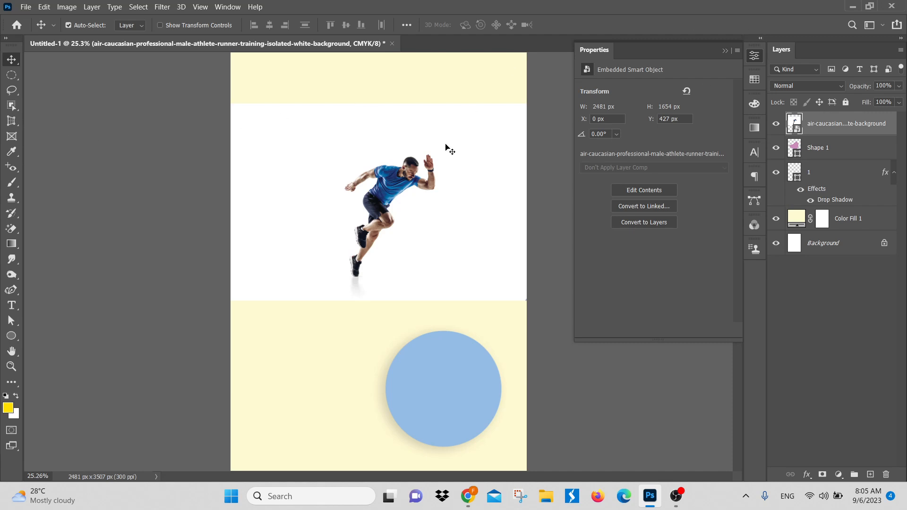
{"action": "left_click", "coordinate": [11, 105]}
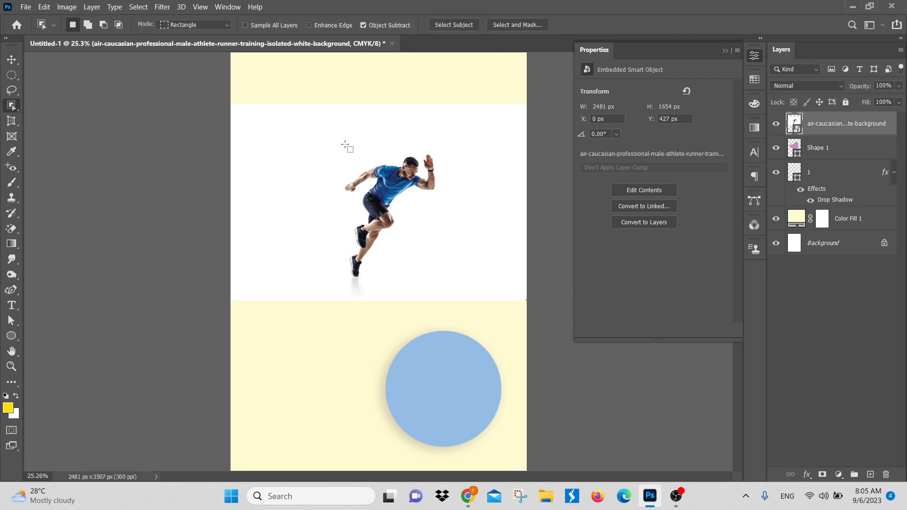
{"action": "left_click_drag", "start_coordinate": [322, 144], "coordinate": [447, 279]}
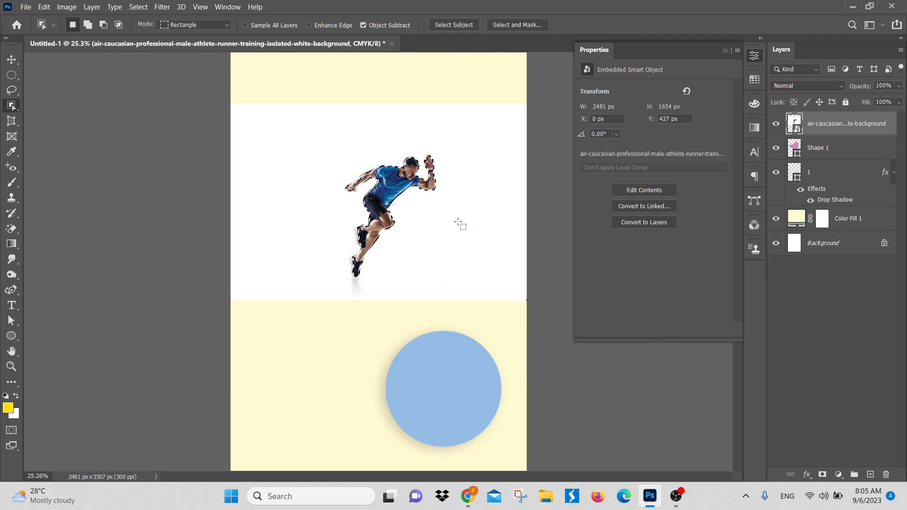
{"action": "key", "text": "ctrl+d"}
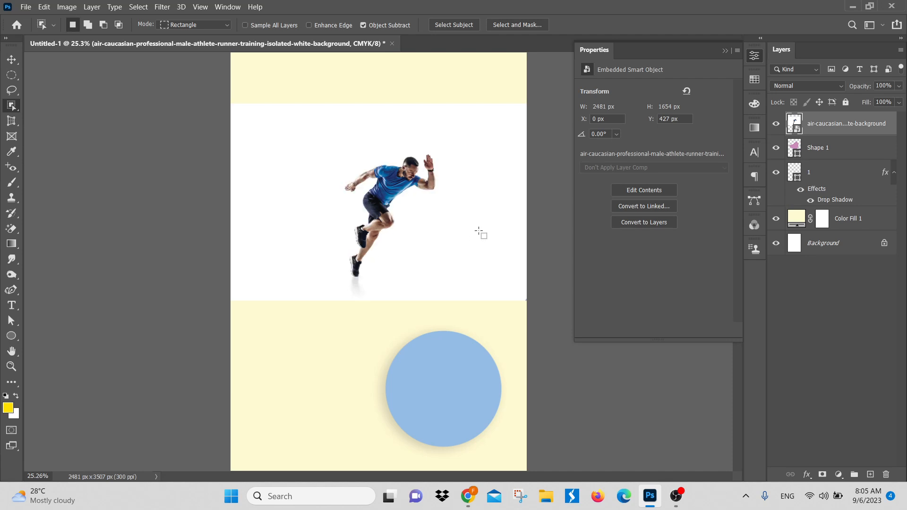
Step: Rasterize the runner photo layer, remove its background, and activate the Move tool
{"action": "right_click", "coordinate": [824, 125]}
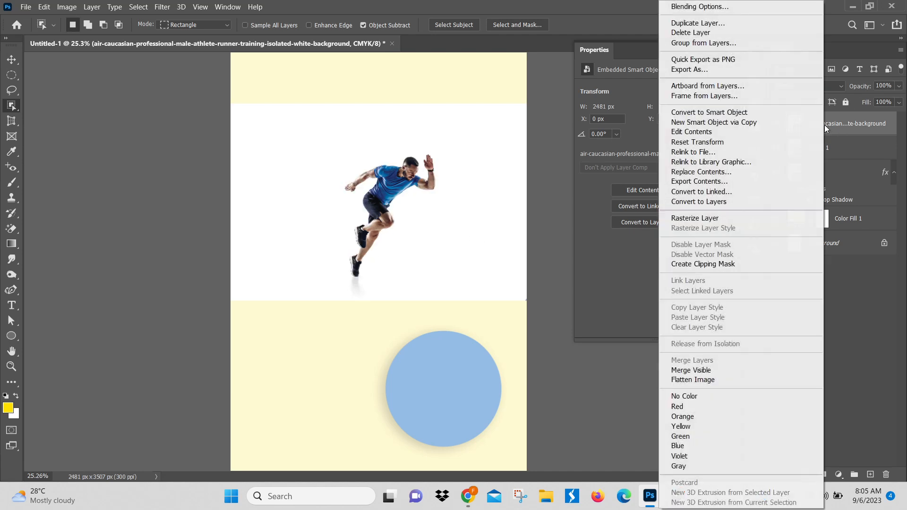
{"action": "left_click", "coordinate": [711, 220]}
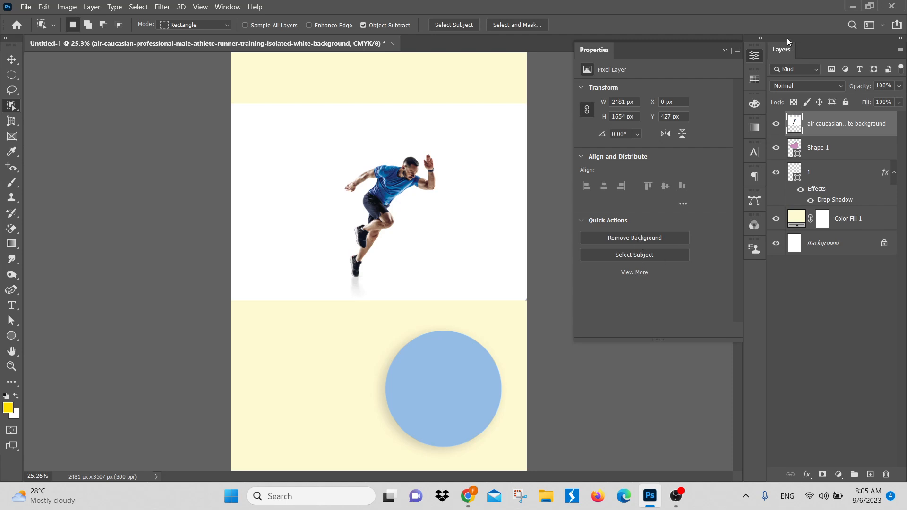
{"action": "left_click", "coordinate": [659, 236]}
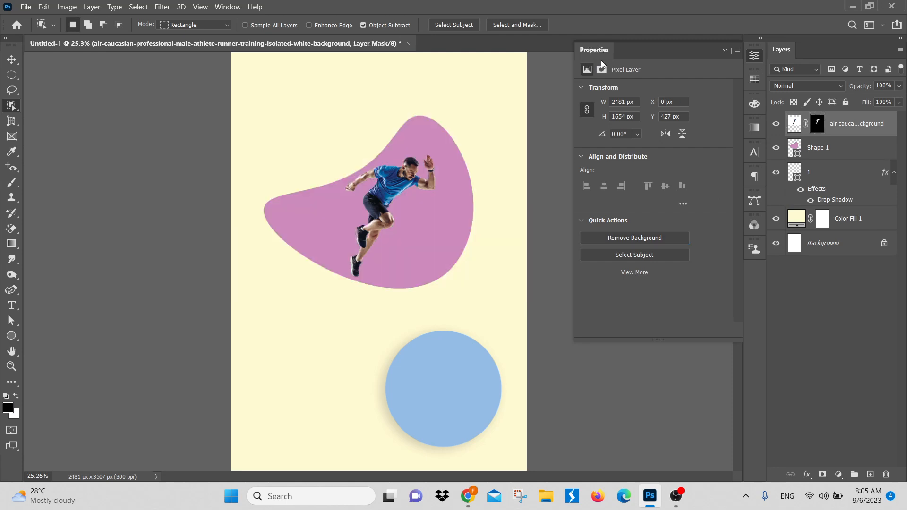
{"action": "left_click", "coordinate": [11, 59]}
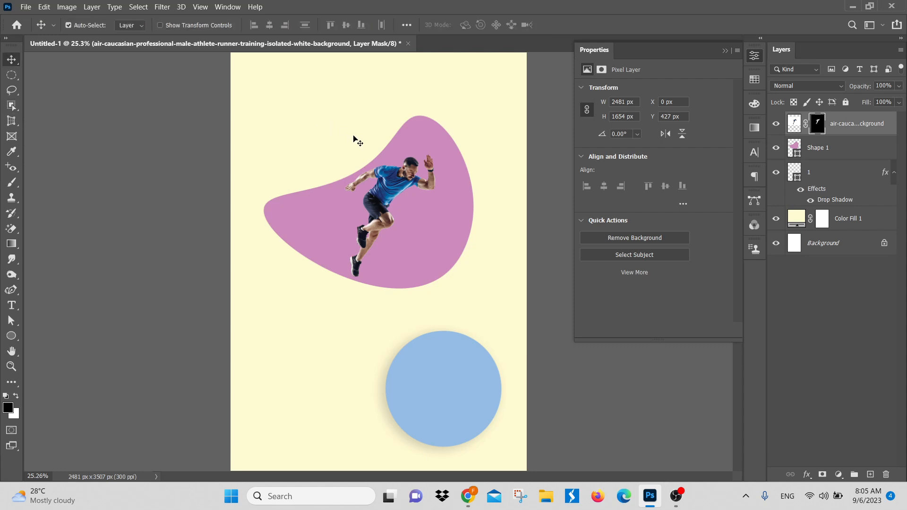
{"action": "mouse_move", "coordinate": [399, 187]}
{"action": "left_mouse_down"}
{"action": "mouse_move", "coordinate": [398, 207]}
{"action": "mouse_move", "coordinate": [398, 188]}
{"action": "left_mouse_up"}
{"action": "key", "text": "ctrl+t"}
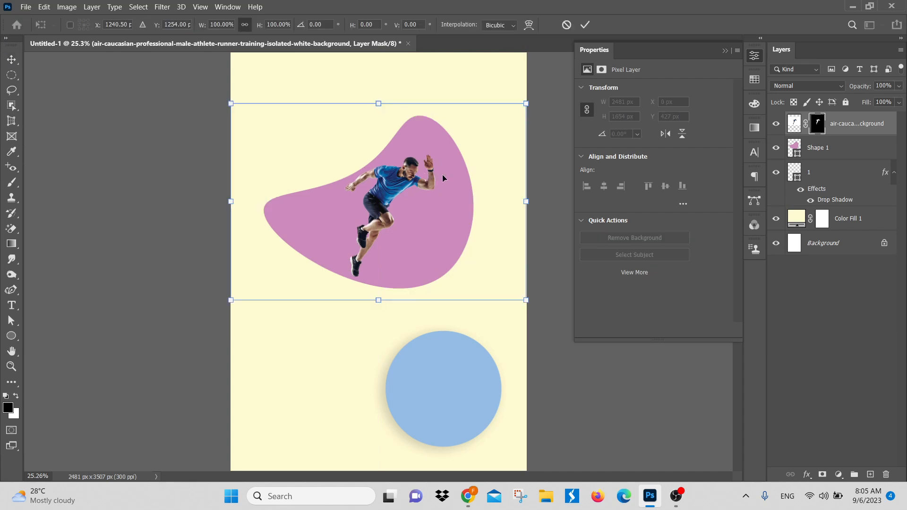
{"action": "key", "text": "Return"}
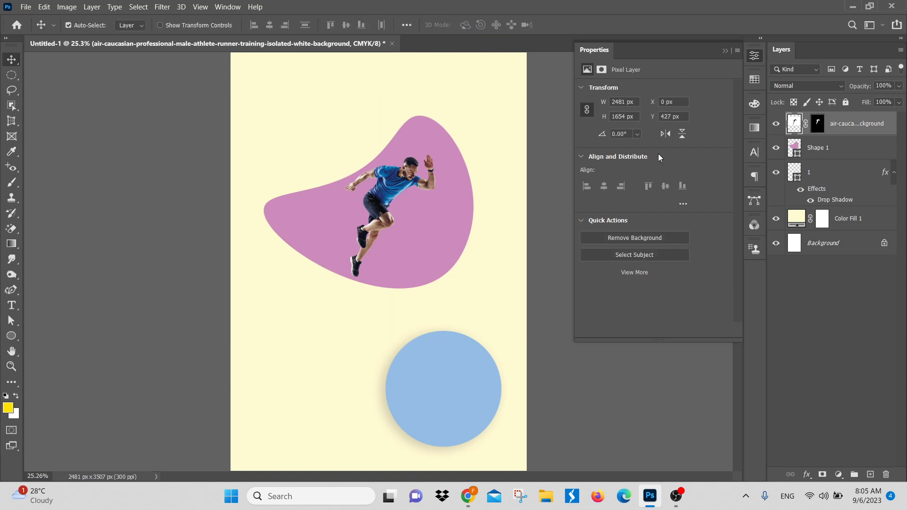
Step: Convert the masked runner layer to a smart object and move the runner down until his feet extend below the pink blob
{"action": "right_click", "coordinate": [843, 129]}
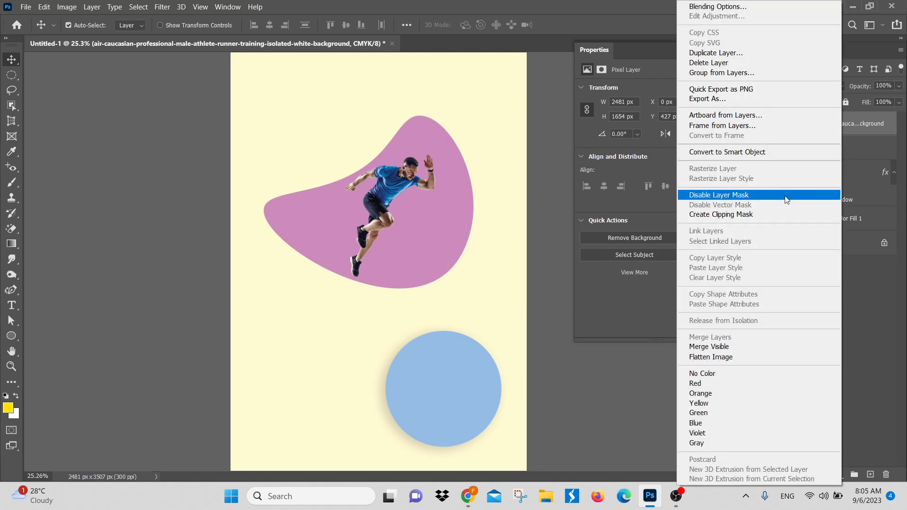
{"action": "left_click", "coordinate": [751, 154]}
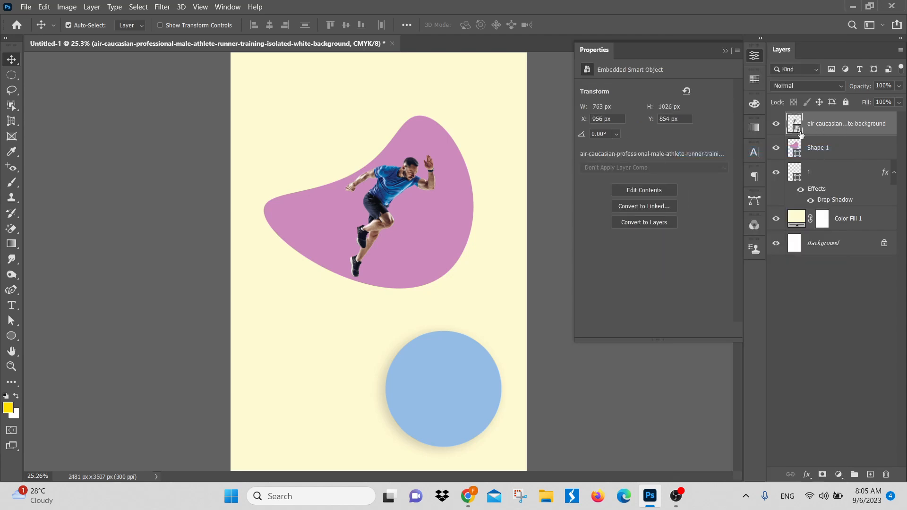
{"action": "left_click_drag", "start_coordinate": [368, 228], "coordinate": [382, 252]}
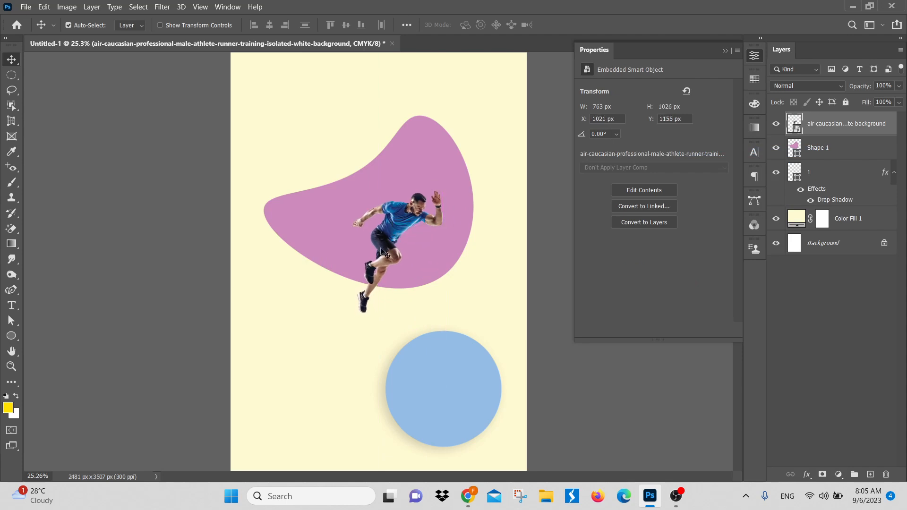
Step: Recolor the pink blob light blue, sampling the runner's shirt and lightening the sampled blue
{"action": "scroll", "coordinate": [404, 216], "scroll_direction": "up", "scroll_amount": 3}
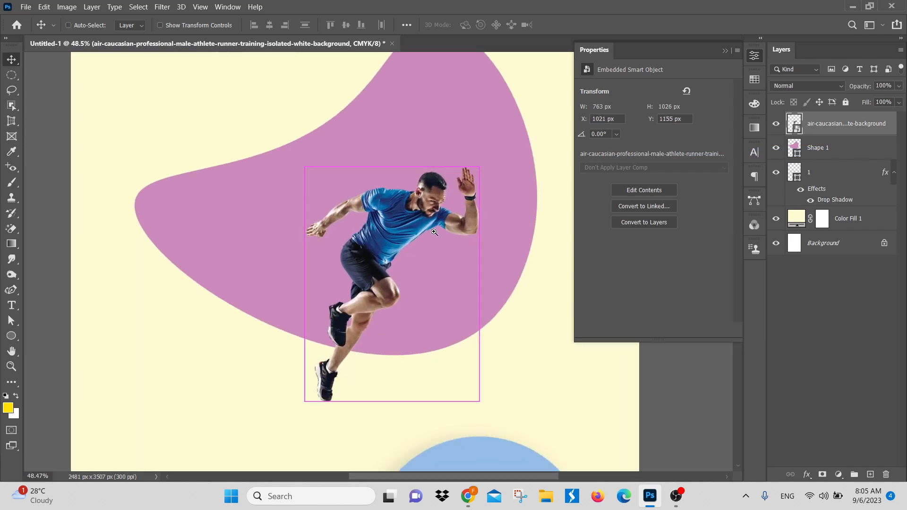
{"action": "left_click", "coordinate": [479, 146]}
{"action": "double_click", "coordinate": [796, 149]}
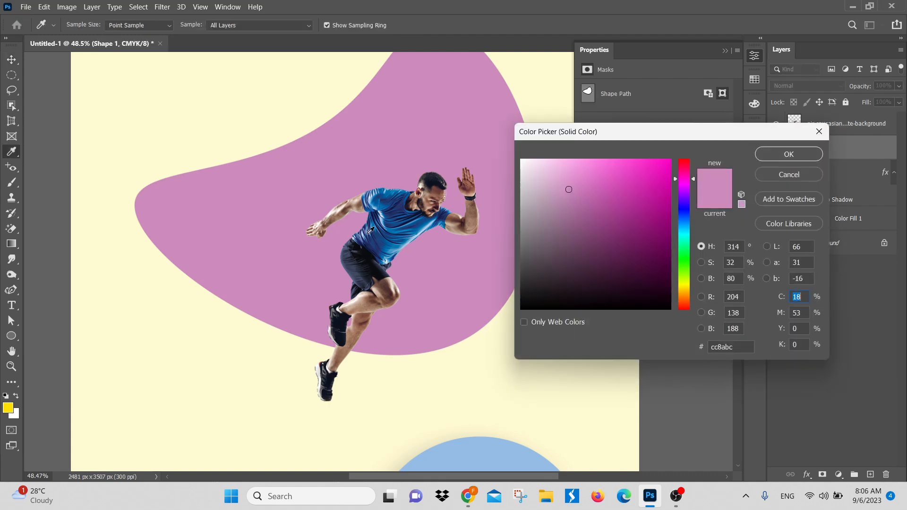
{"action": "left_click", "coordinate": [396, 226]}
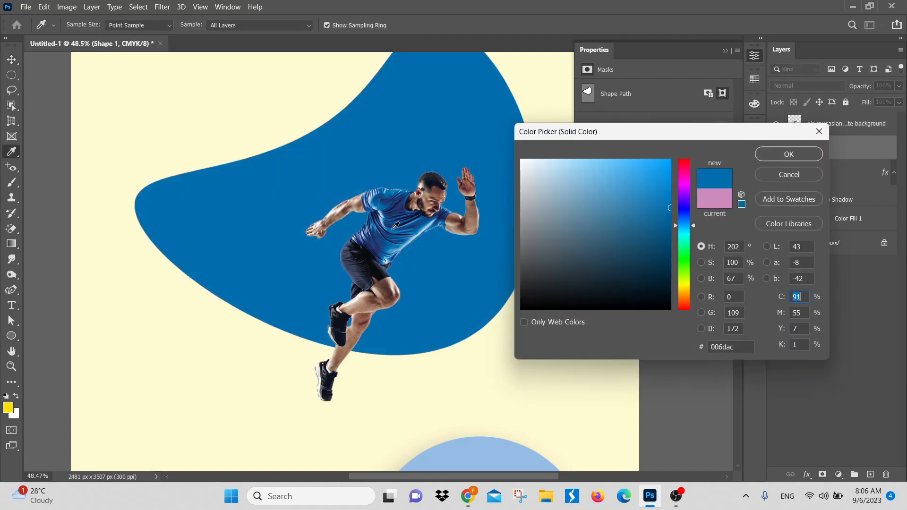
{"action": "left_click", "coordinate": [620, 168]}
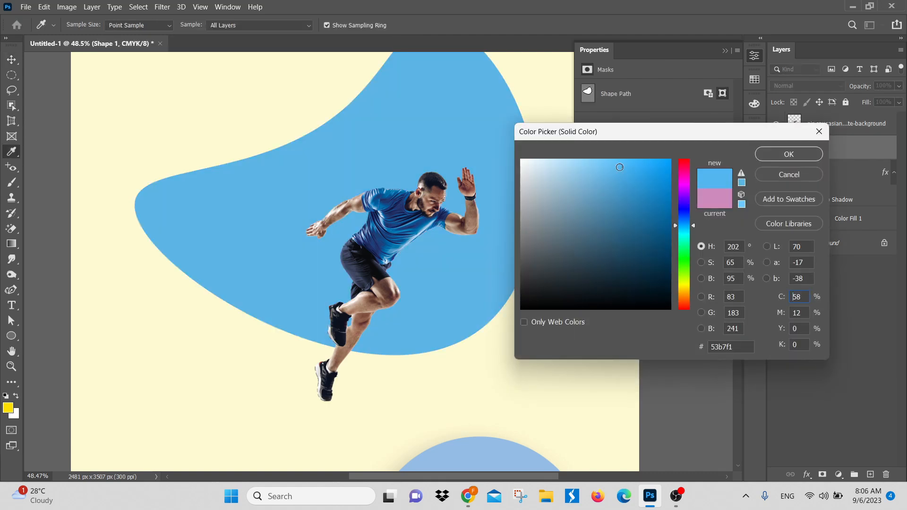
{"action": "left_click", "coordinate": [591, 159]}
{"action": "left_click", "coordinate": [788, 154]}
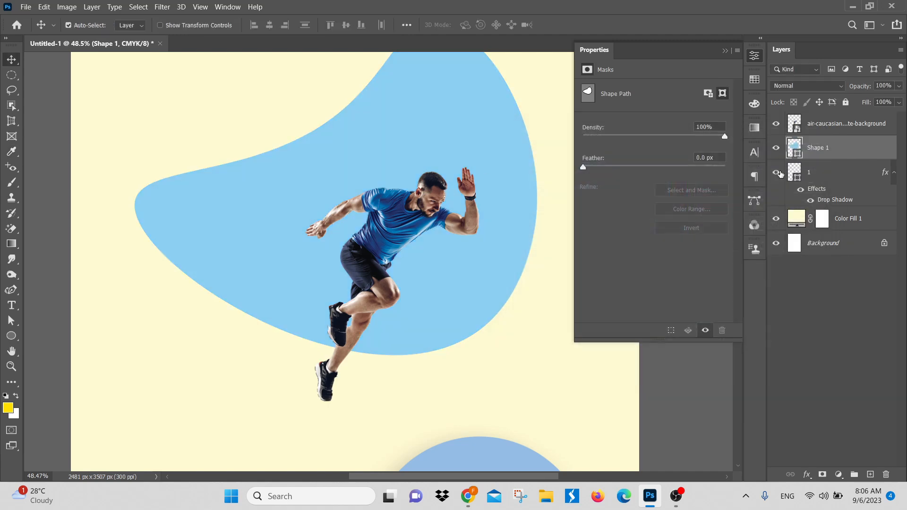
Step: Change the cream color fill layer behind the artwork to a periwinkle blue (about 6879e2)
{"action": "key", "text": "v"}
{"action": "scroll", "coordinate": [481, 255], "scroll_direction": "down", "scroll_amount": 3}
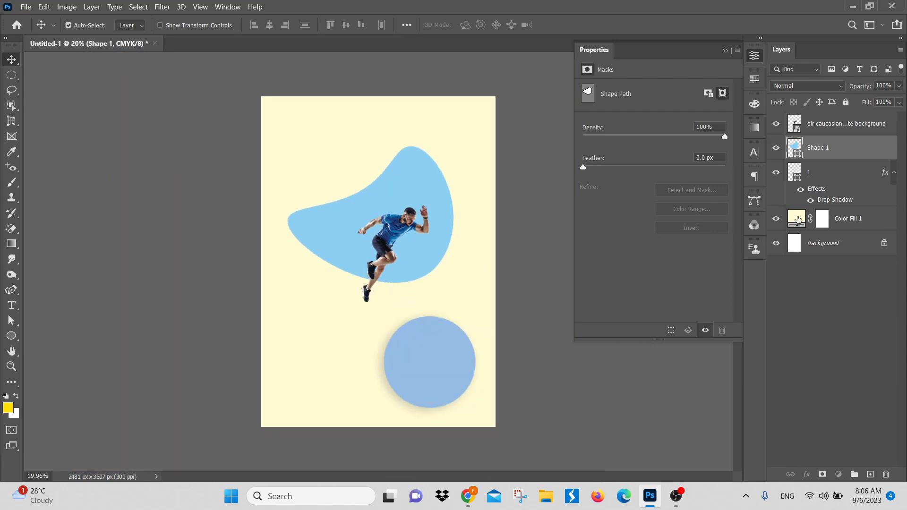
{"action": "double_click", "coordinate": [800, 221]}
{"action": "mouse_move", "coordinate": [553, 224]}
{"action": "left_mouse_down"}
{"action": "mouse_move", "coordinate": [496, 244]}
{"action": "mouse_move", "coordinate": [478, 257]}
{"action": "mouse_move", "coordinate": [469, 297]}
{"action": "mouse_move", "coordinate": [463, 287]}
{"action": "left_mouse_up"}
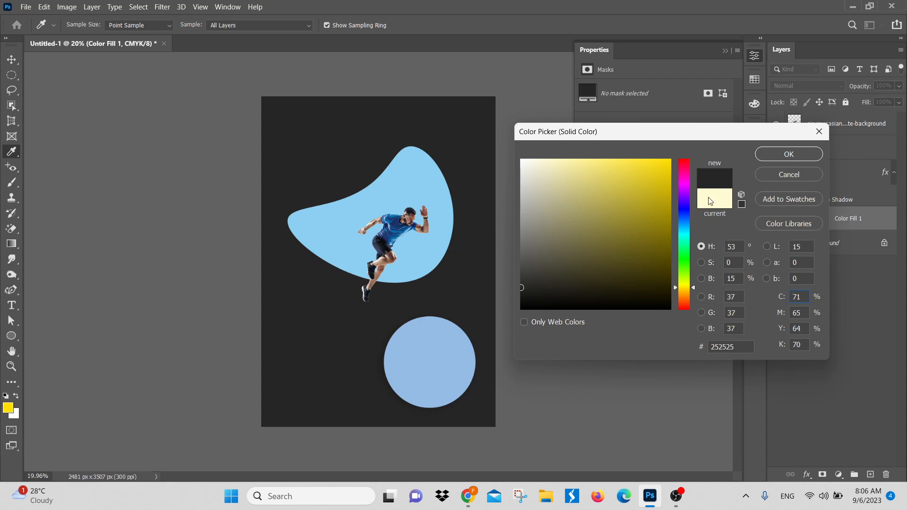
{"action": "left_click_drag", "start_coordinate": [686, 240], "coordinate": [684, 214]}
{"action": "left_click_drag", "start_coordinate": [603, 178], "coordinate": [603, 174]}
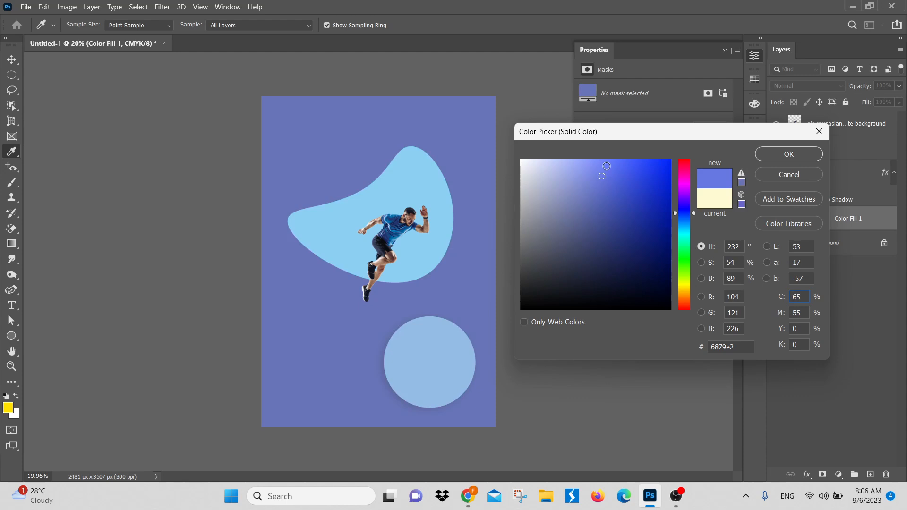
{"action": "left_click", "coordinate": [799, 155]}
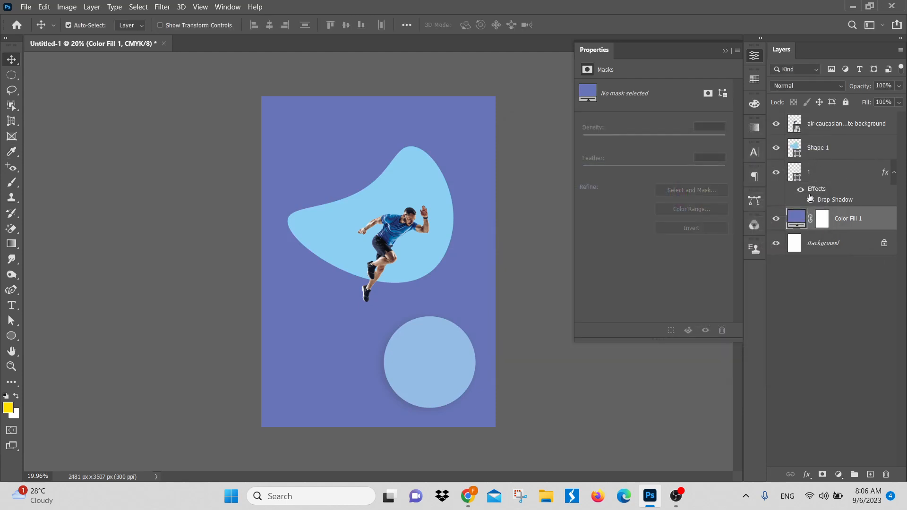
Step: Recolor the blob shape behind the runner to white (ffffff)
{"action": "left_click", "coordinate": [838, 310]}
{"action": "scroll", "coordinate": [391, 236], "scroll_direction": "up", "scroll_amount": 3}
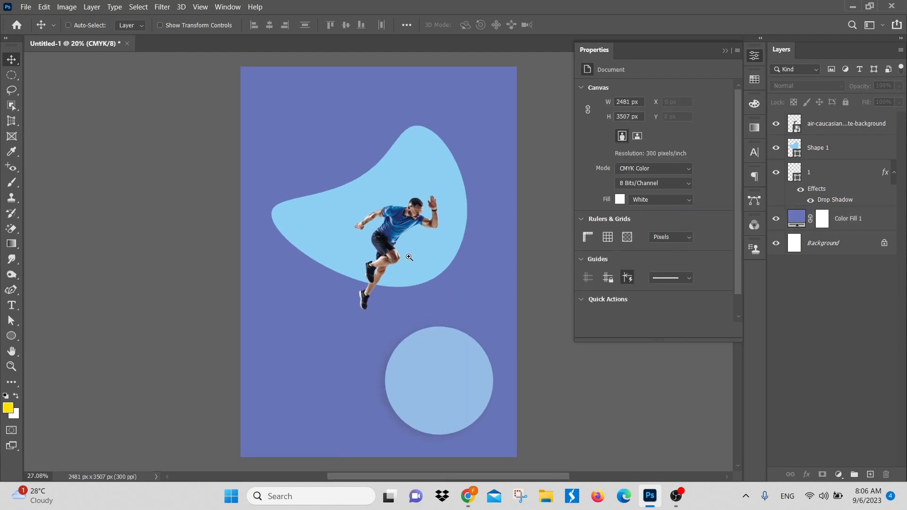
{"action": "left_click", "coordinate": [795, 149]}
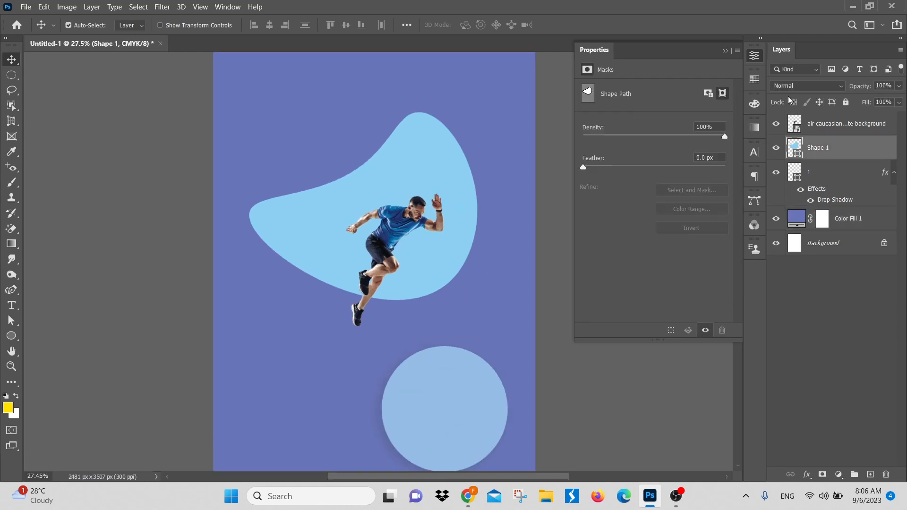
{"action": "double_click", "coordinate": [796, 151]}
{"action": "left_click_drag", "start_coordinate": [572, 194], "coordinate": [393, 53]}
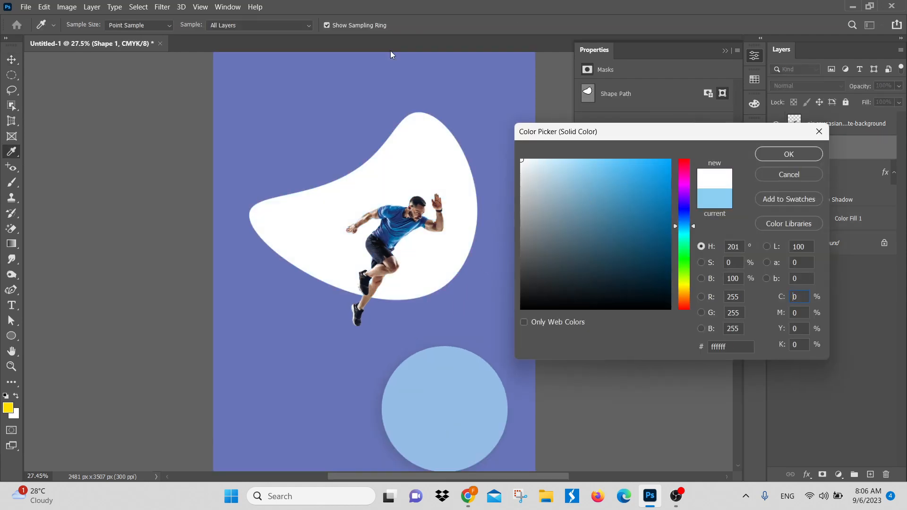
{"action": "left_click", "coordinate": [804, 160]}
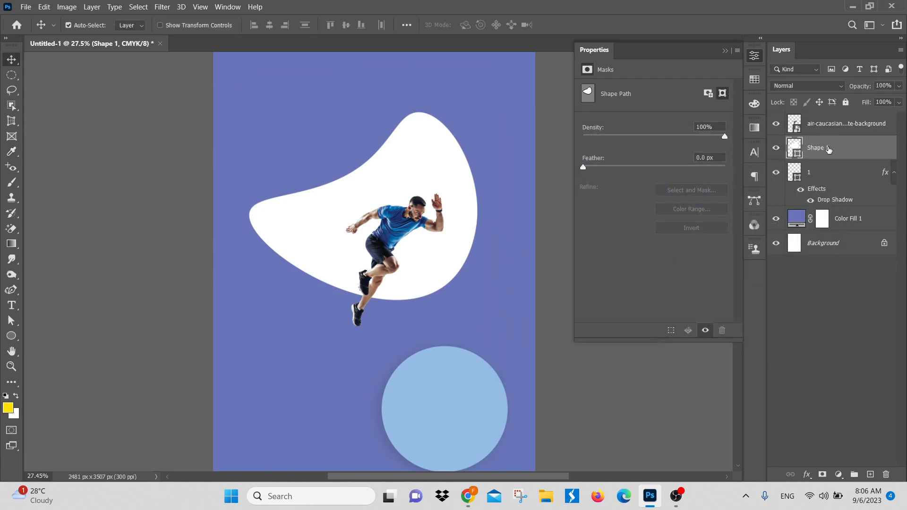
Step: Check the runner and blob layers by hiding and showing each one, and delete the light blue circle layer with its drop shadow
{"action": "left_click", "coordinate": [835, 128]}
{"action": "left_click", "coordinate": [777, 124]}
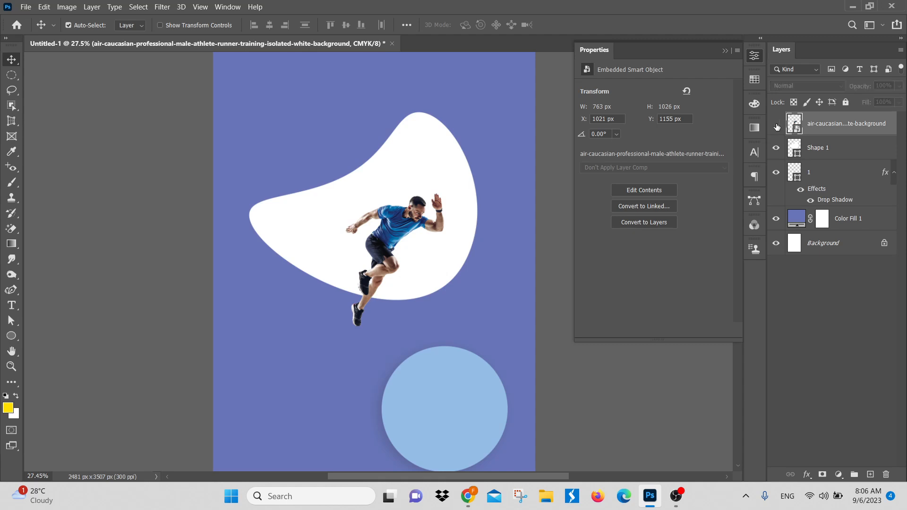
{"action": "left_click", "coordinate": [776, 125]}
{"action": "left_click", "coordinate": [777, 149]}
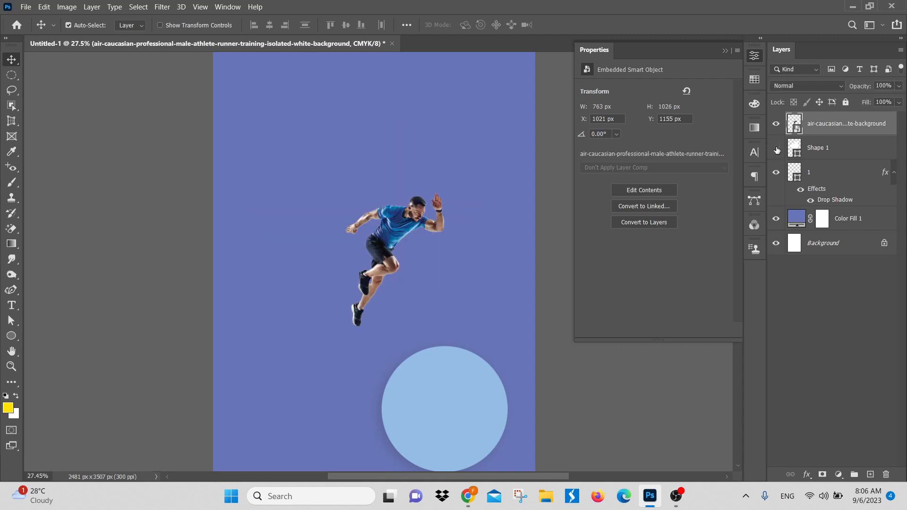
{"action": "left_click", "coordinate": [777, 149]}
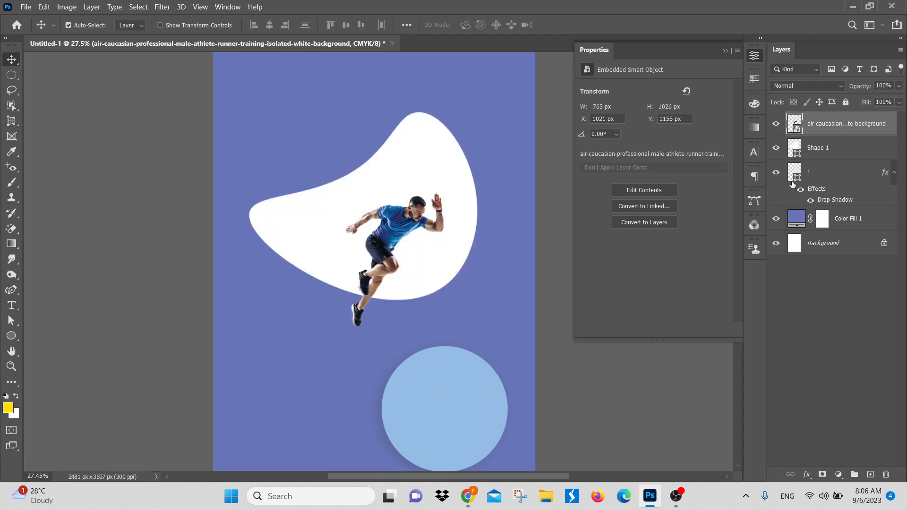
{"action": "left_click", "coordinate": [830, 179]}
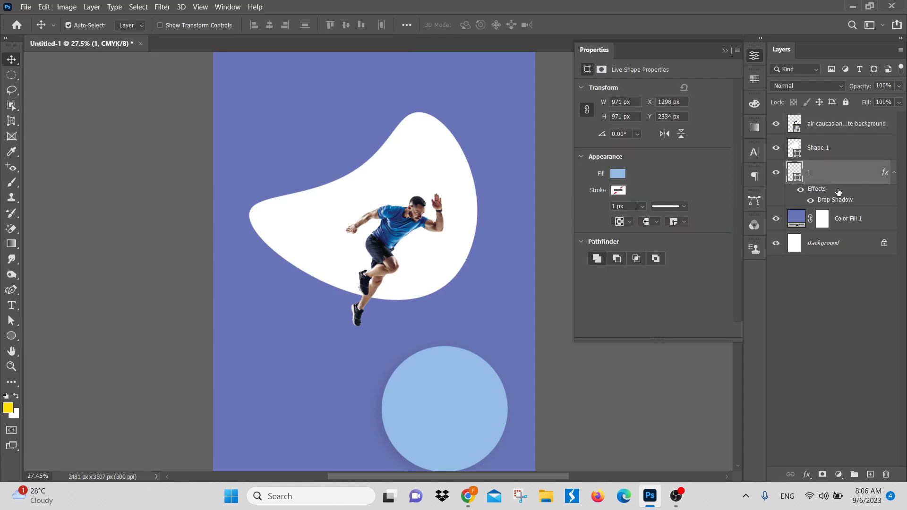
{"action": "key", "text": "Delete"}
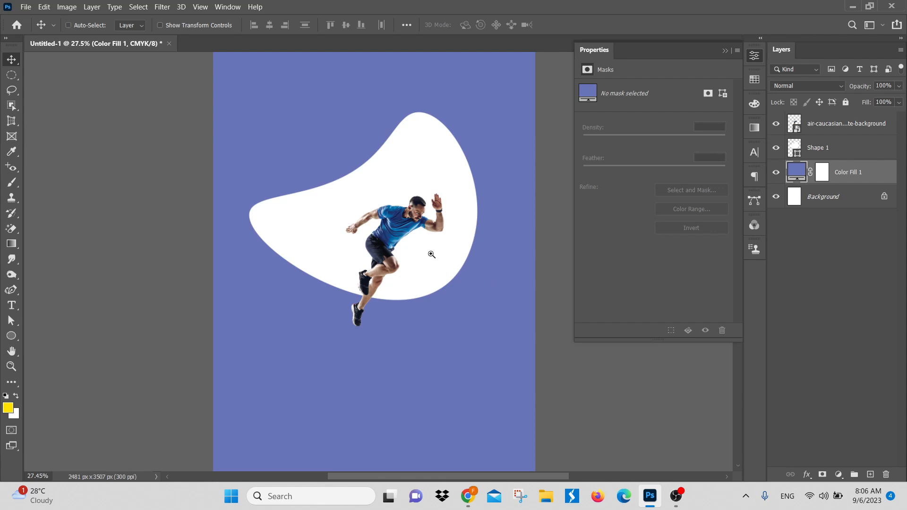
Step: Start transforming the runner, scaling him up to about 161% and flipping him horizontally
{"action": "left_click", "coordinate": [844, 124]}
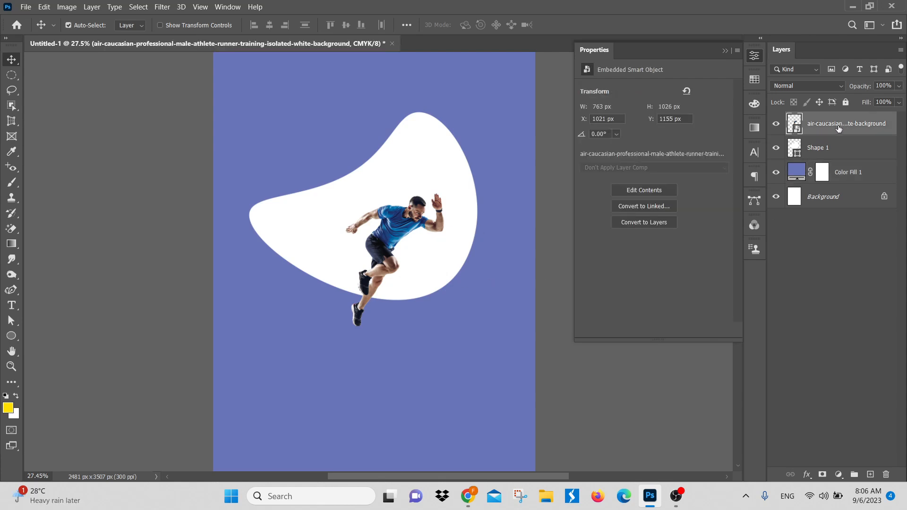
{"action": "key", "text": "ctrl+t"}
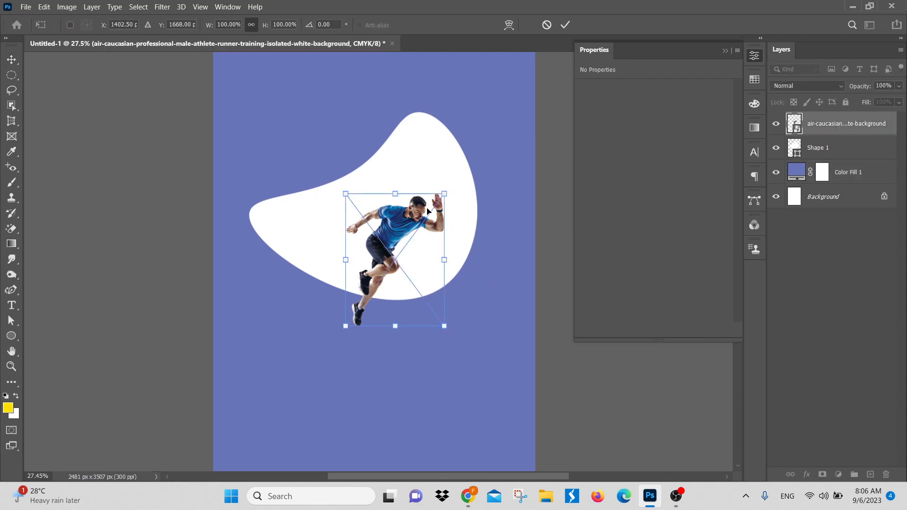
{"action": "left_click_drag", "start_coordinate": [394, 194], "coordinate": [396, 110]}
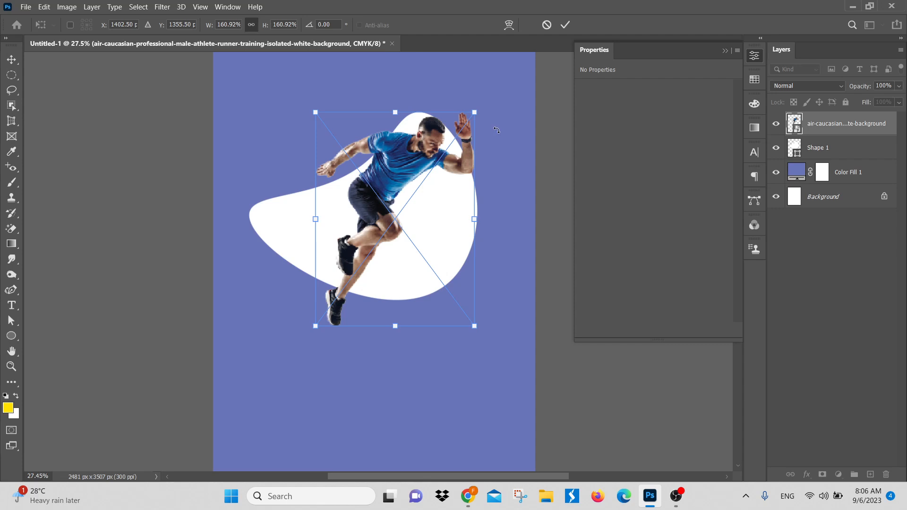
{"action": "right_click", "coordinate": [415, 184]}
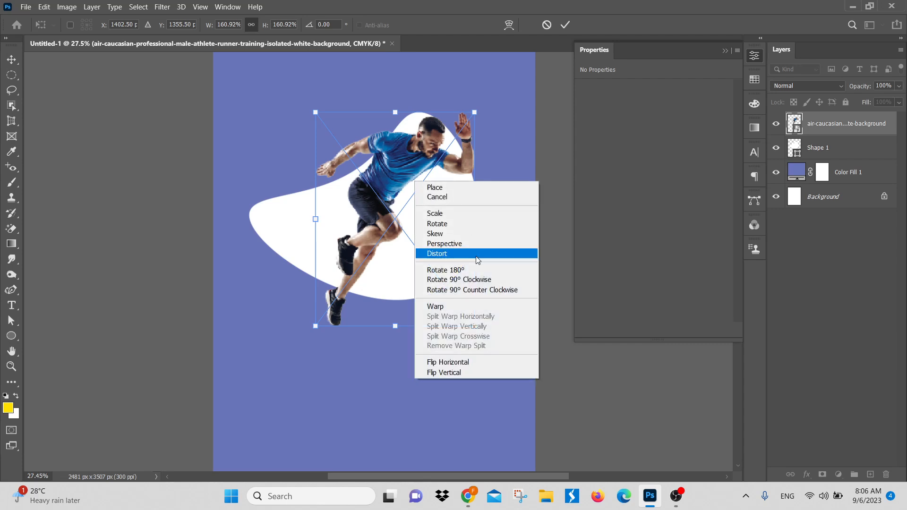
{"action": "left_click", "coordinate": [450, 363]}
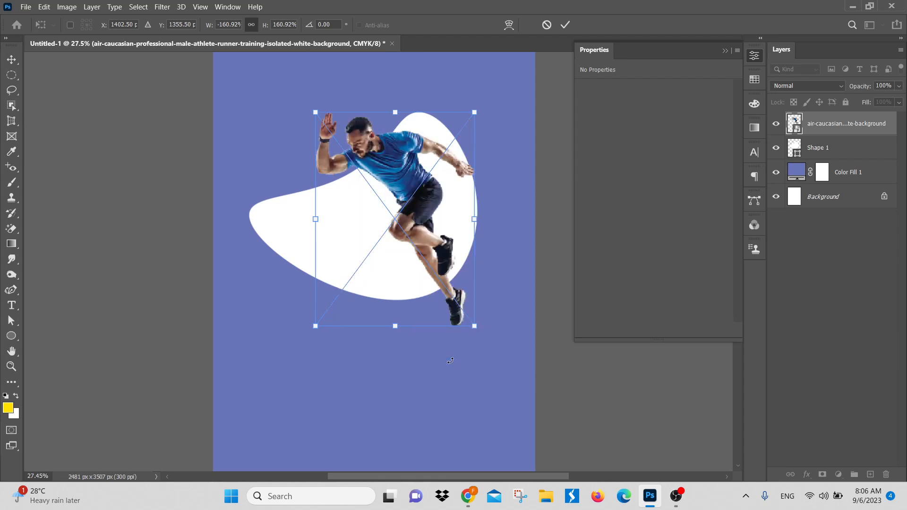
Step: Enlarge the flipped runner to about 204%, reposition him over the white blob, and apply the transformation
{"action": "left_click_drag", "start_coordinate": [419, 242], "coordinate": [432, 249]}
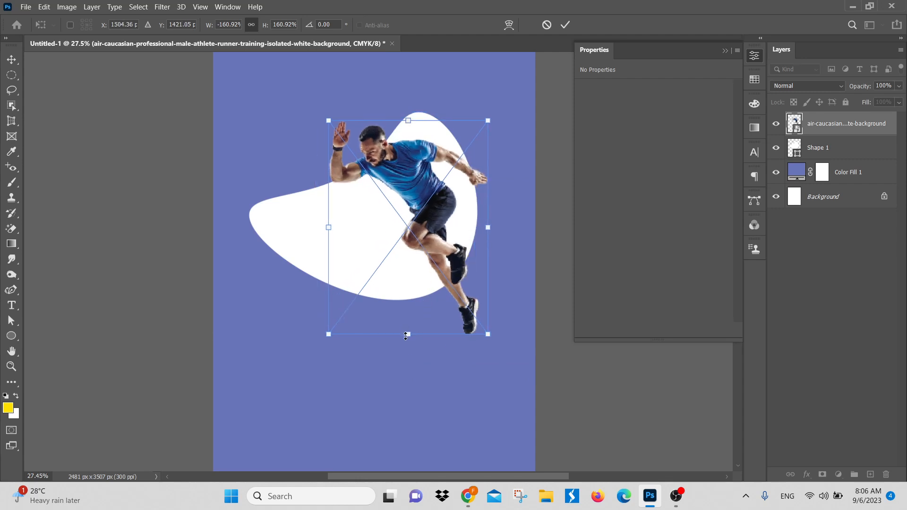
{"action": "left_click_drag", "start_coordinate": [406, 336], "coordinate": [409, 394]}
{"action": "left_click_drag", "start_coordinate": [439, 271], "coordinate": [420, 260]}
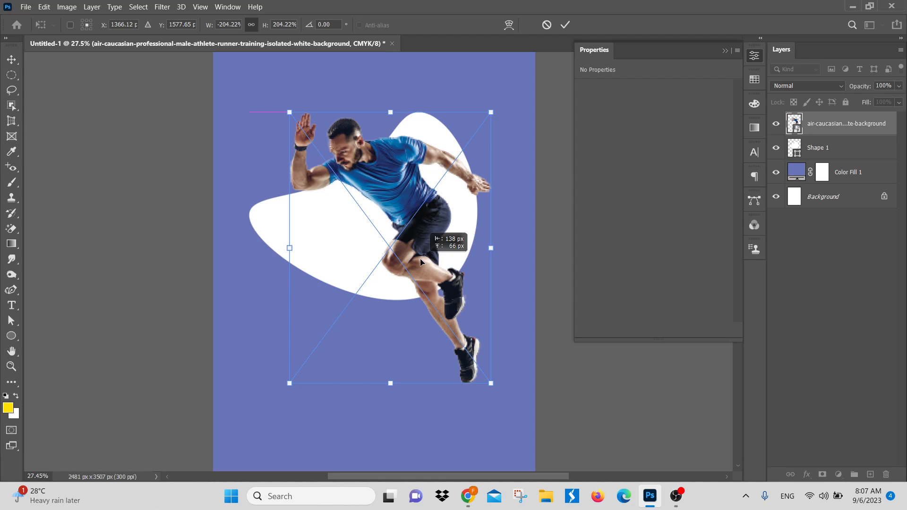
{"action": "left_click_drag", "start_coordinate": [421, 260], "coordinate": [430, 261]}
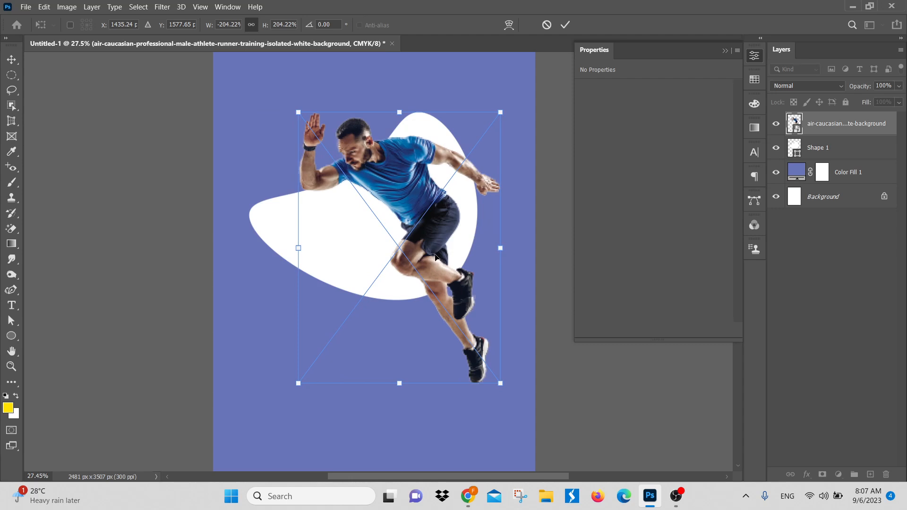
{"action": "key", "text": "Return"}
Step: Narrow the white blob from its left side to about 91% of its width and apply the transformation
{"action": "left_click", "coordinate": [336, 237], "text": "ctrl"}
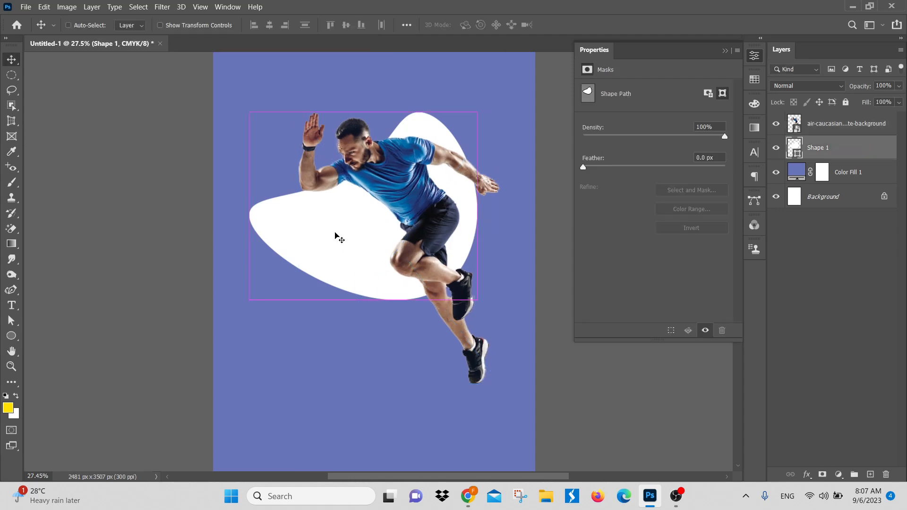
{"action": "key", "text": "ctrl+t"}
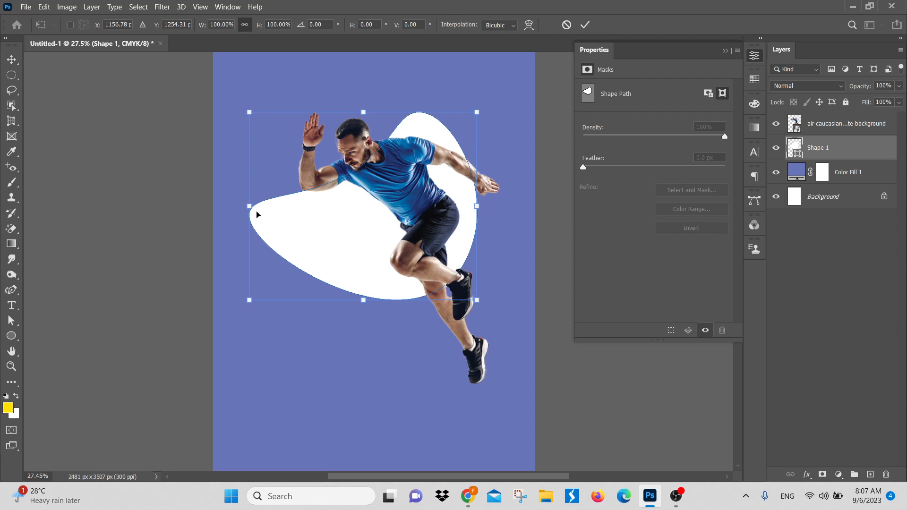
{"action": "left_click_drag", "start_coordinate": [252, 206], "coordinate": [275, 203]}
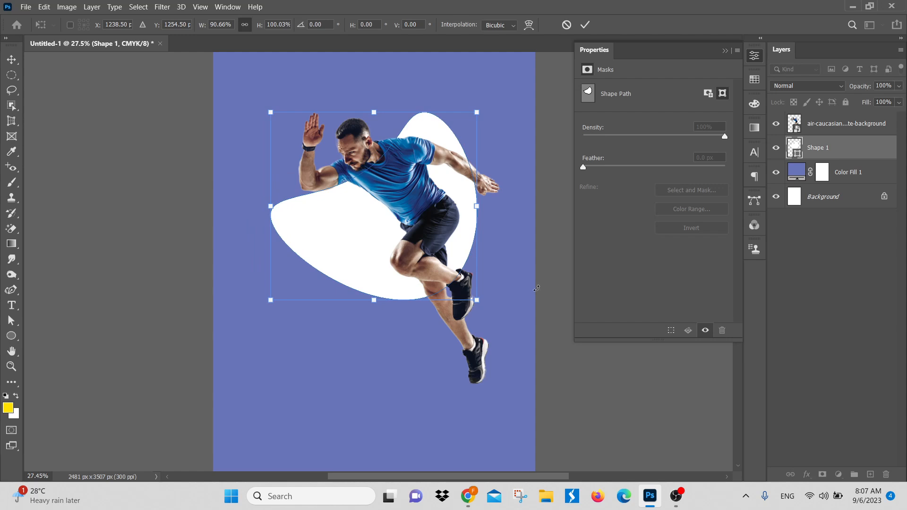
{"action": "key", "text": "Return"}
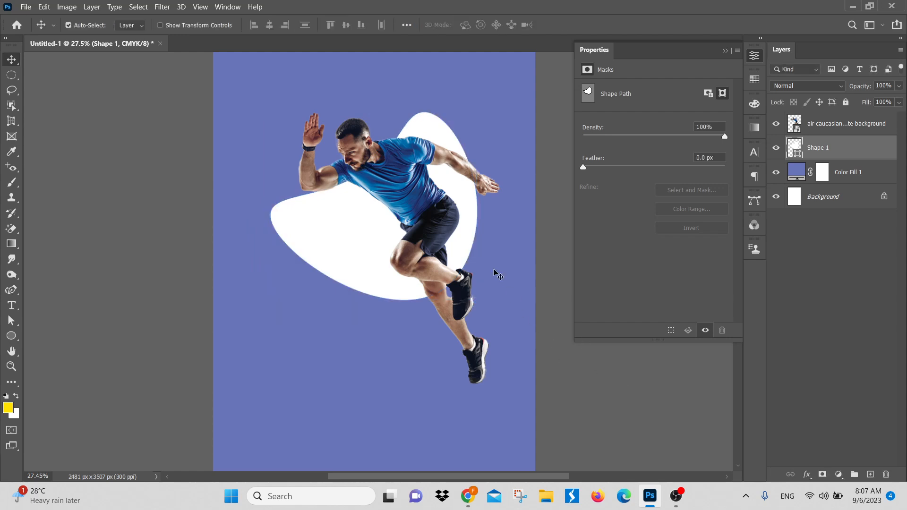
Step: Reposition the runner over the white blob to about X 685 px, Y 602 px
{"action": "left_click_drag", "start_coordinate": [445, 248], "coordinate": [451, 255]}
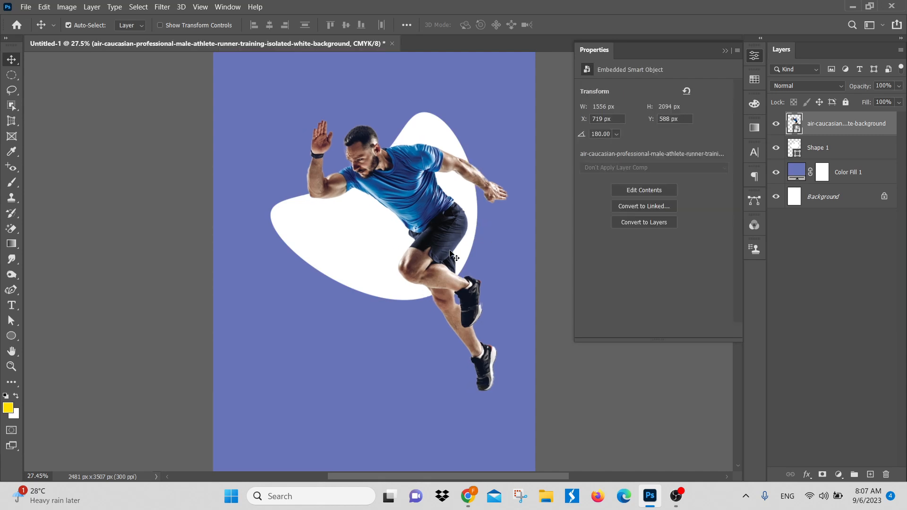
{"action": "left_click_drag", "start_coordinate": [431, 295], "coordinate": [395, 300]}
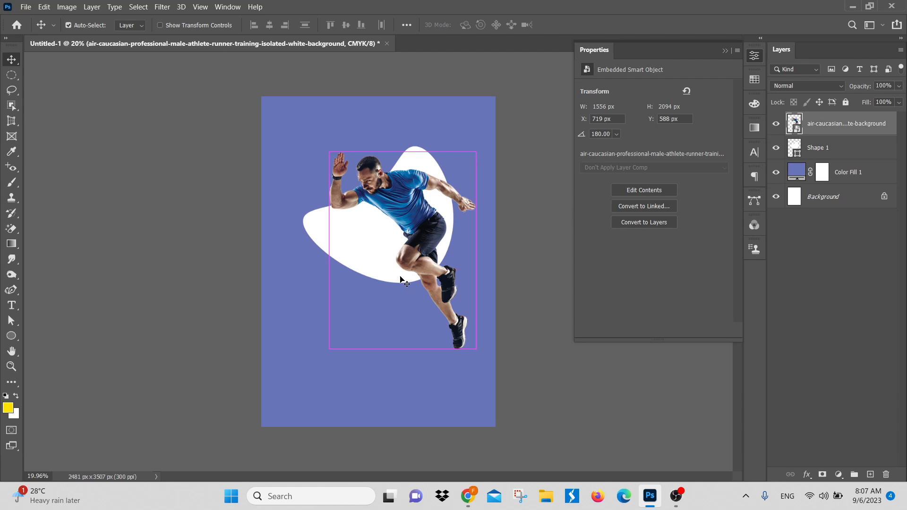
{"action": "left_click", "coordinate": [386, 250], "text": "ctrl"}
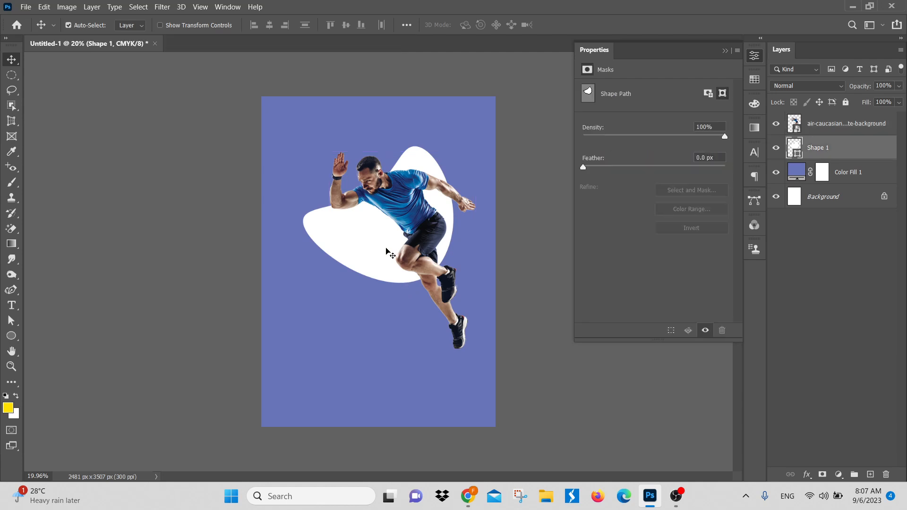
{"action": "scroll", "coordinate": [385, 249], "scroll_direction": "up", "scroll_amount": 4}
{"action": "left_click_drag", "start_coordinate": [430, 231], "coordinate": [425, 233]}
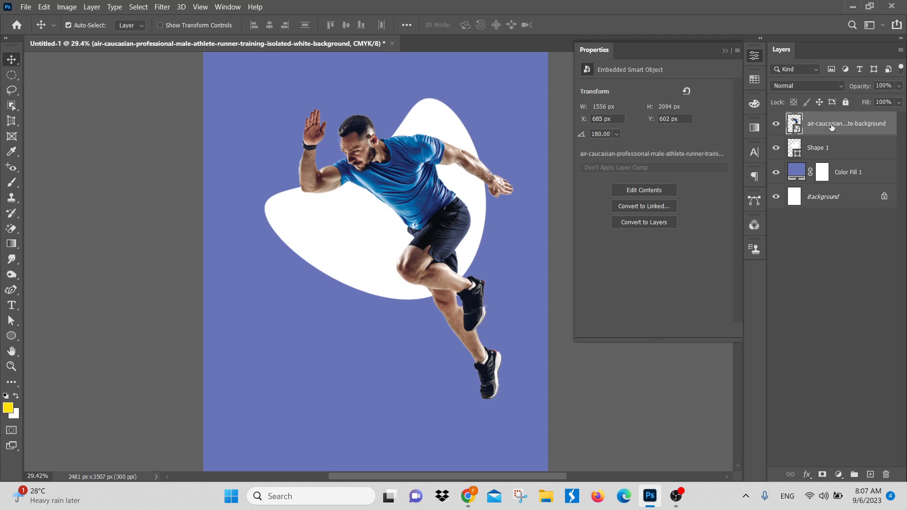
Step: Clip the runner layer to the white blob shape and duplicate it as an unclipped copy above
{"action": "right_click", "coordinate": [860, 124]}
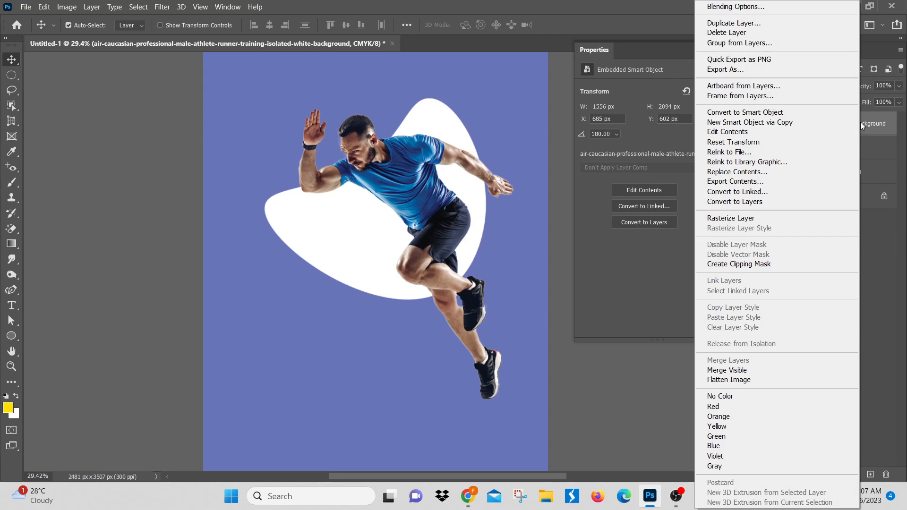
{"action": "left_click", "coordinate": [776, 265]}
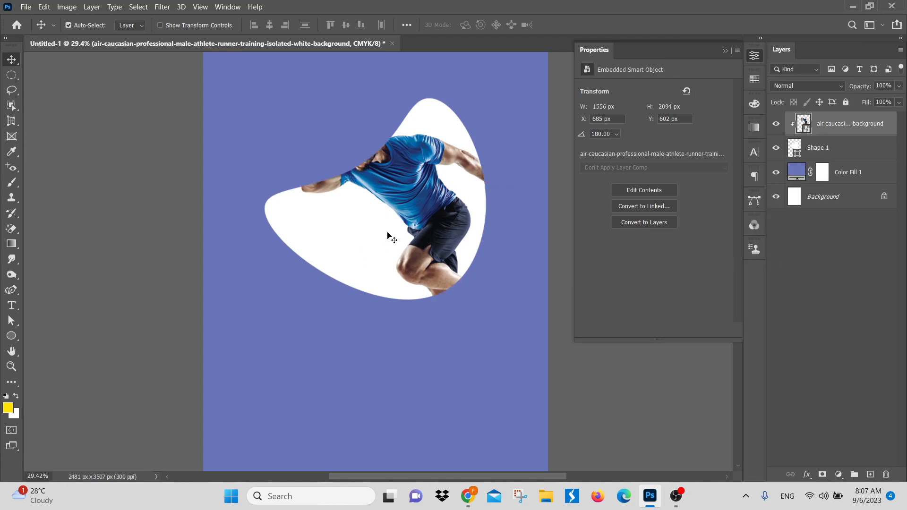
{"action": "key", "text": "ctrl+j"}
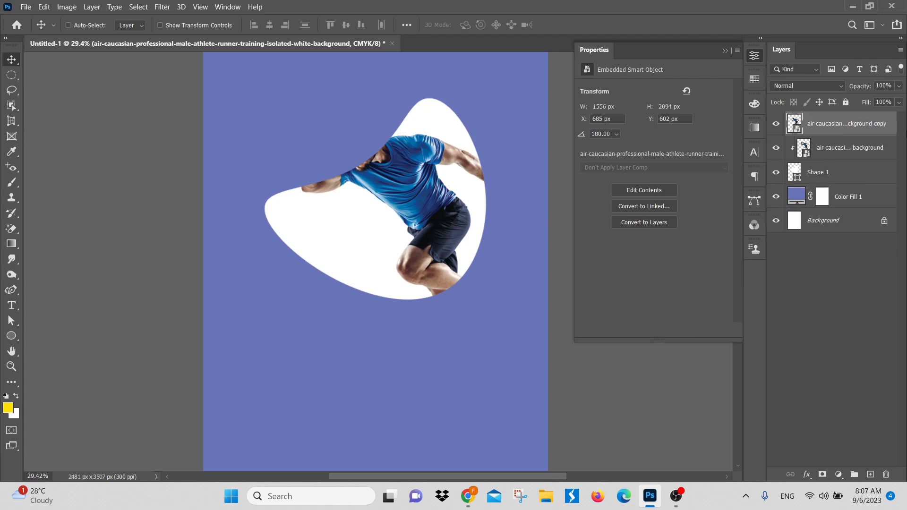
{"action": "key", "text": "ctrl+alt+g"}
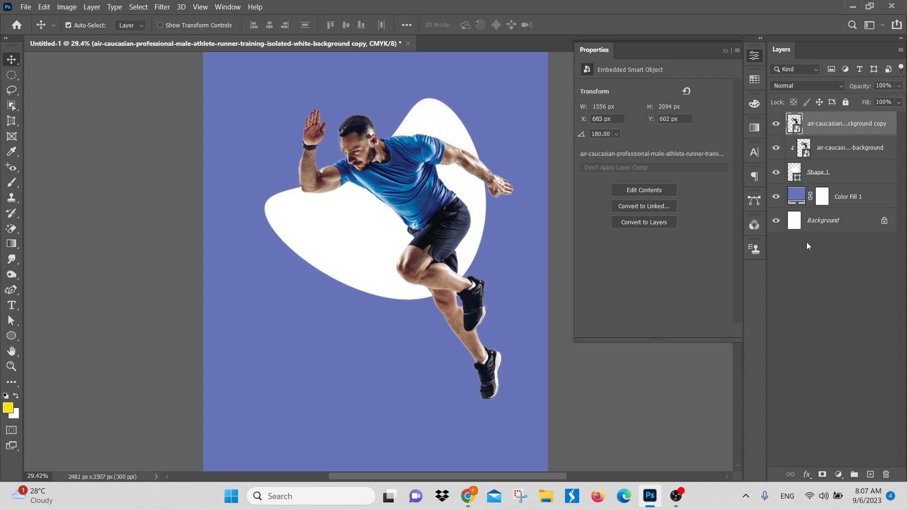
Step: Add a layer mask to the runner copy and invert it to black to hide the copy
{"action": "left_click", "coordinate": [821, 475]}
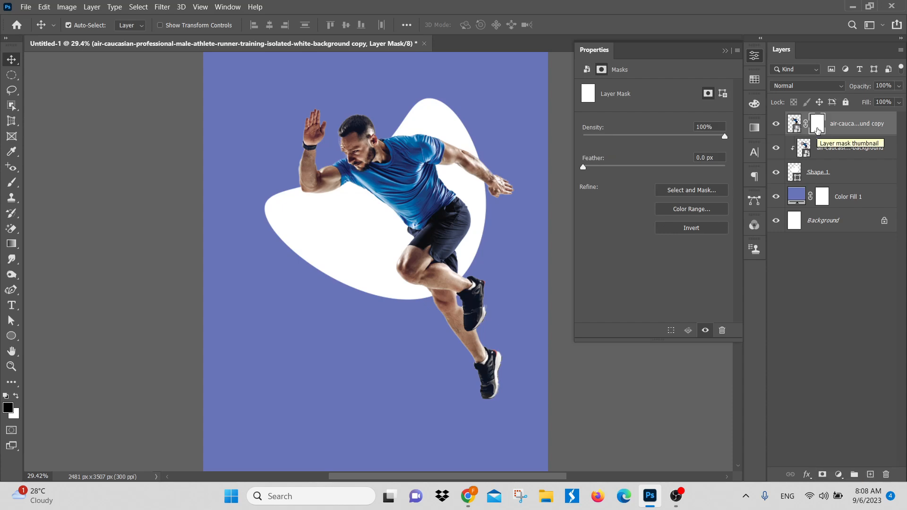
{"action": "left_click_drag", "start_coordinate": [818, 131], "coordinate": [819, 134]}
{"action": "key", "text": "ctrl+i"}
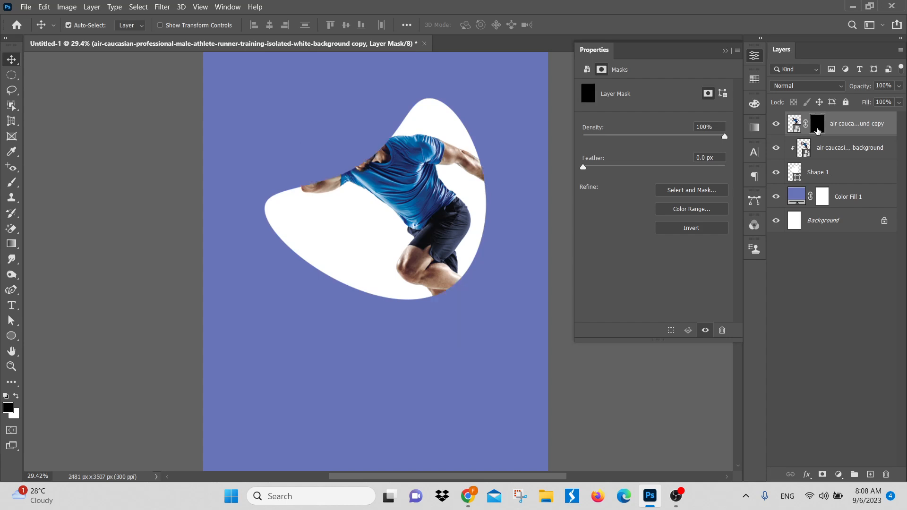
Step: Set up a round 500 px Brush with 100% hardness and white as the foreground color
{"action": "left_click", "coordinate": [12, 183]}
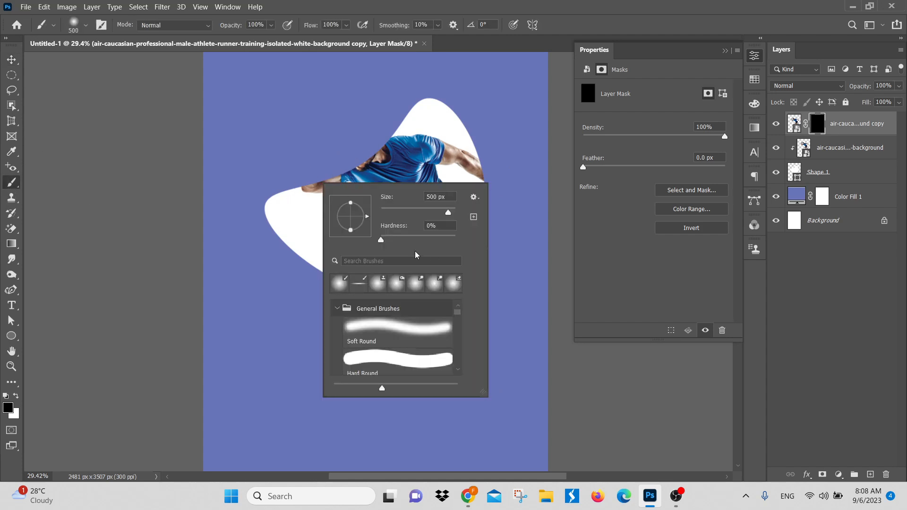
{"action": "left_click_drag", "start_coordinate": [381, 242], "coordinate": [526, 245]}
{"action": "left_click", "coordinate": [346, 25]}
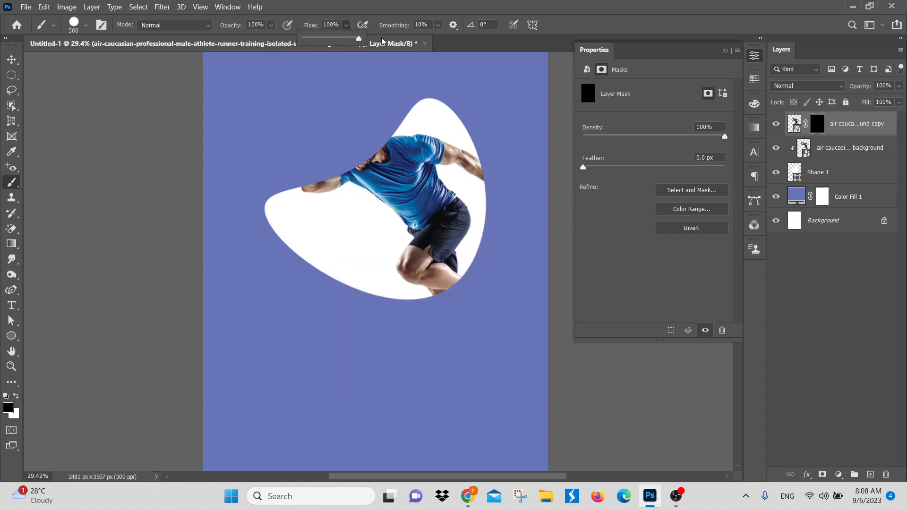
{"action": "left_click", "coordinate": [362, 131]}
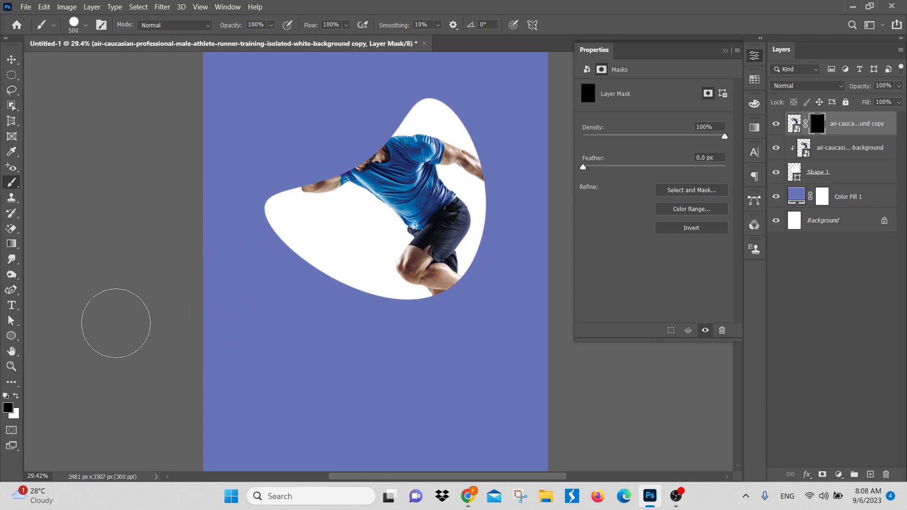
{"action": "key", "text": "x"}
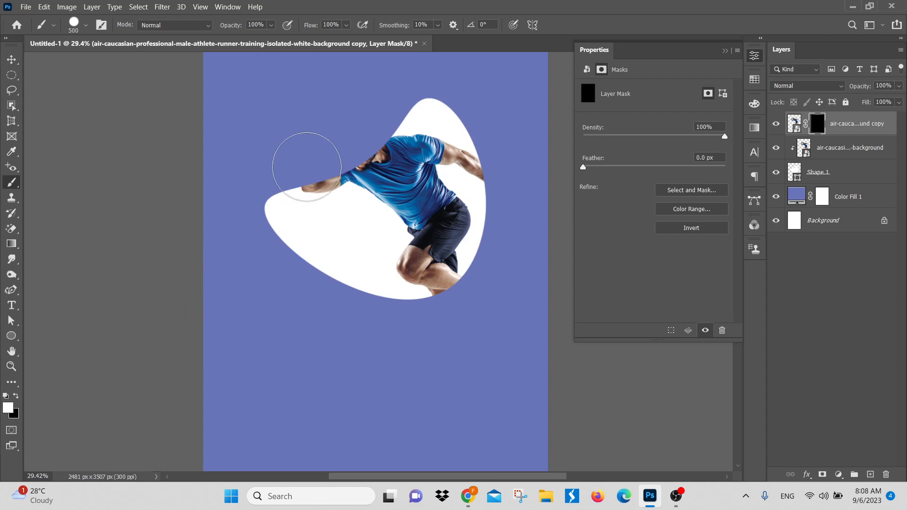
Step: Paint white on the copy's mask over the runner's head, raised arm, lower legs and rear hand to reveal them outside the blob
{"action": "mouse_move", "coordinate": [304, 162]}
{"action": "left_mouse_down"}
{"action": "mouse_move", "coordinate": [377, 132]}
{"action": "mouse_move", "coordinate": [331, 145]}
{"action": "mouse_move", "coordinate": [331, 124]}
{"action": "mouse_move", "coordinate": [310, 123]}
{"action": "left_mouse_up"}
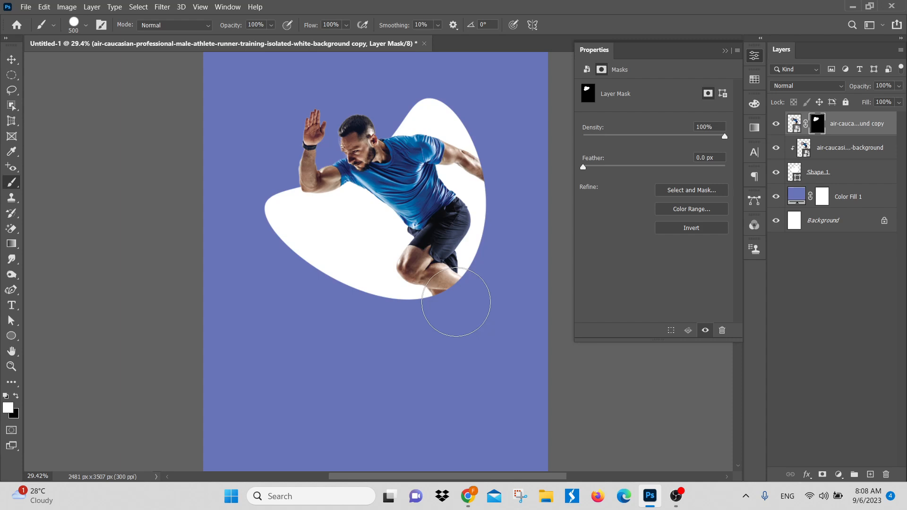
{"action": "mouse_move", "coordinate": [454, 304]}
{"action": "left_mouse_down"}
{"action": "mouse_move", "coordinate": [464, 370]}
{"action": "mouse_move", "coordinate": [482, 402]}
{"action": "left_mouse_up"}
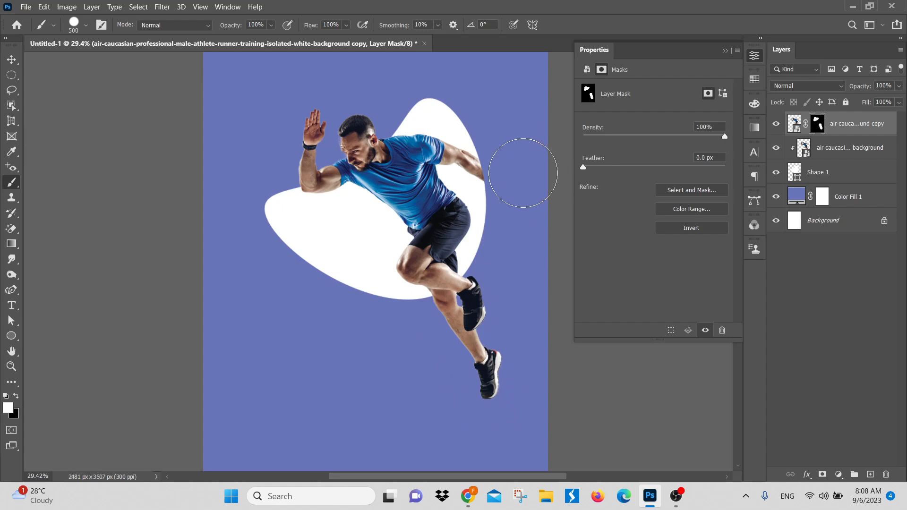
{"action": "left_click_drag", "start_coordinate": [517, 172], "coordinate": [496, 129]}
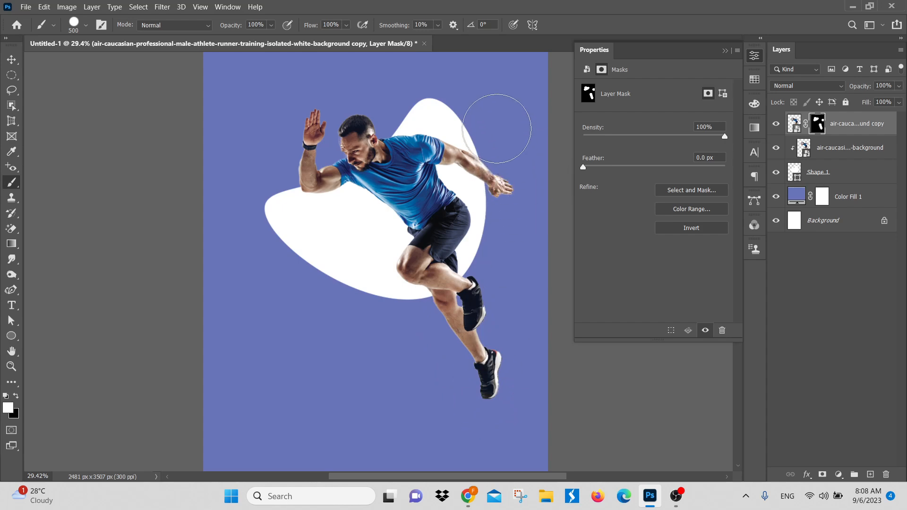
{"action": "mouse_move", "coordinate": [449, 234]}
{"action": "left_mouse_down"}
{"action": "mouse_move", "coordinate": [434, 241]}
{"action": "mouse_move", "coordinate": [439, 248]}
{"action": "left_mouse_up"}
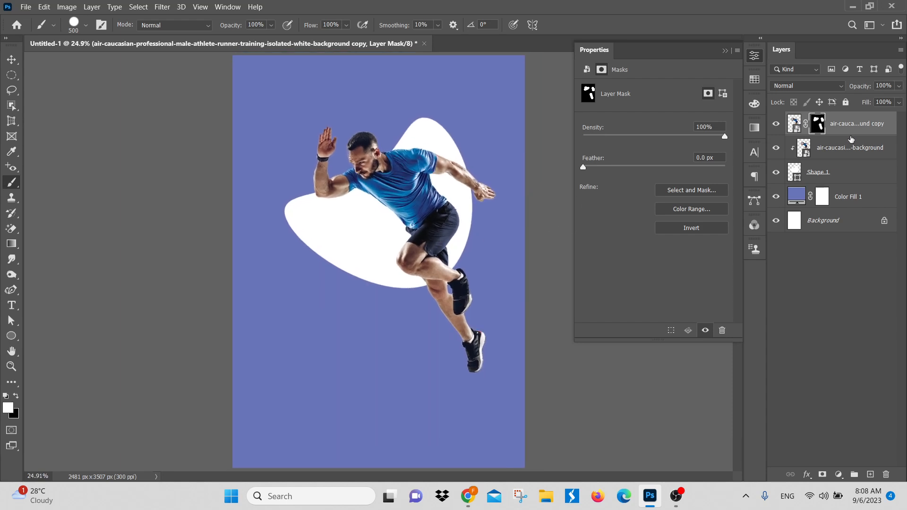
Step: Compare the lower runner with and without its clipping mask while the masked copy is hidden, and restore both layers
{"action": "left_click", "coordinate": [777, 124]}
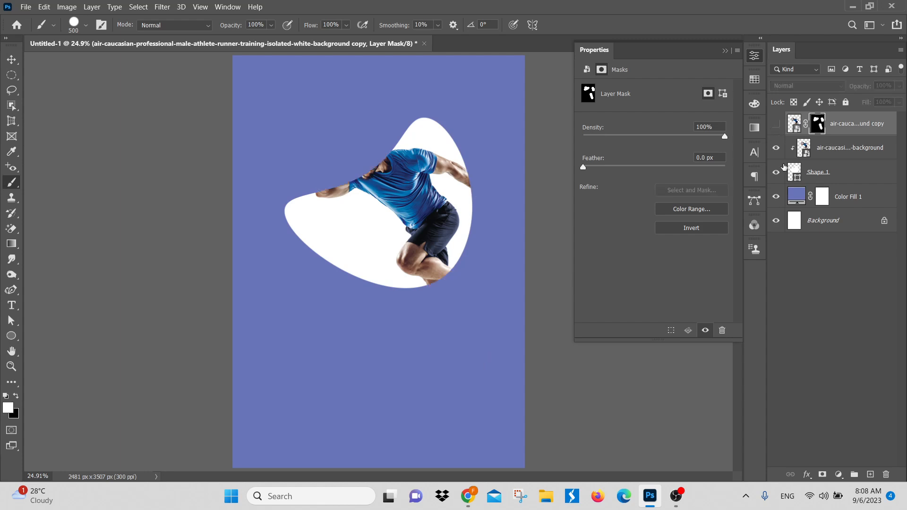
{"action": "right_click", "coordinate": [824, 155]}
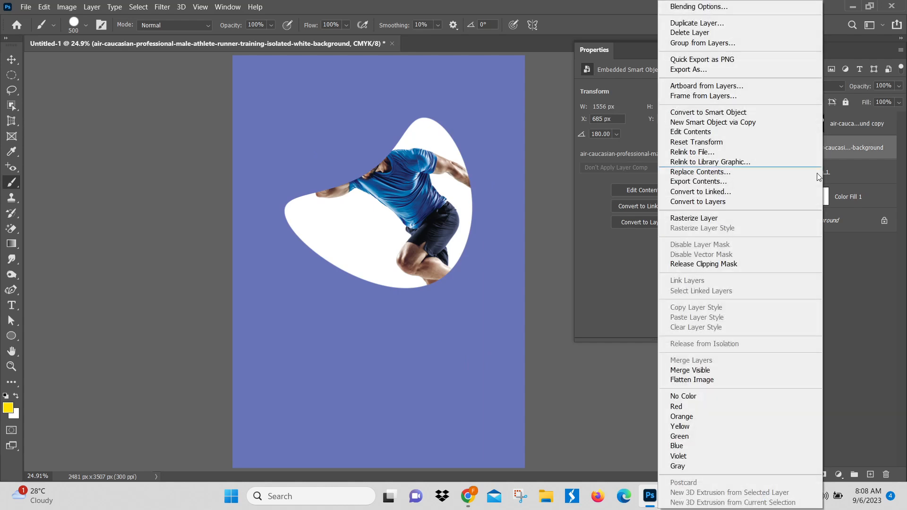
{"action": "left_click", "coordinate": [720, 263]}
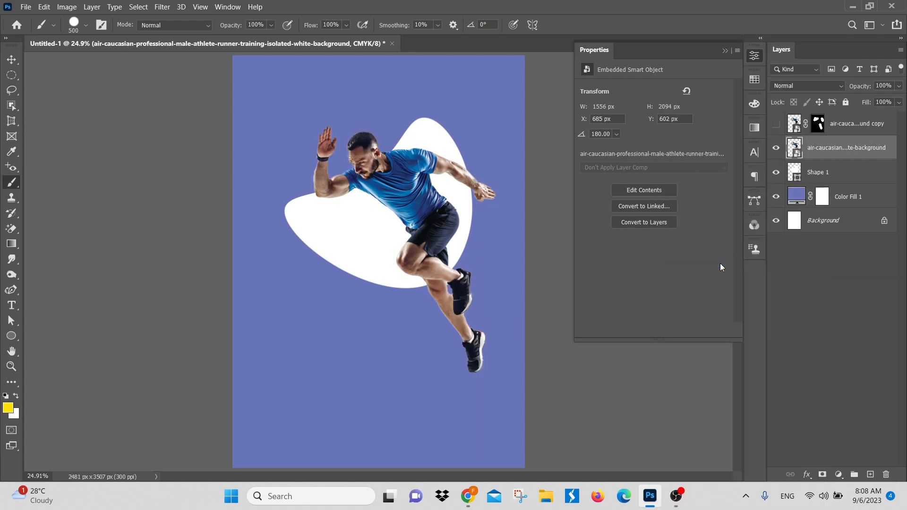
{"action": "key", "text": "ctrl+alt+g"}
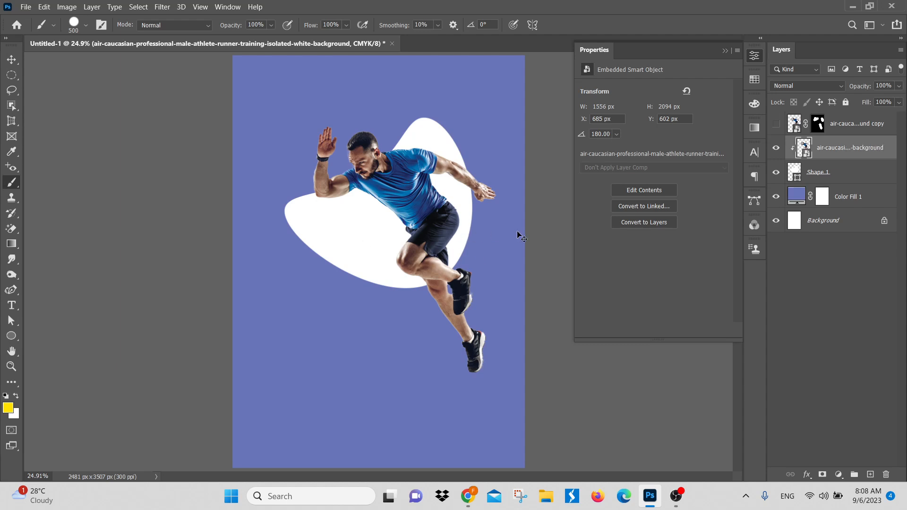
{"action": "key", "text": "ctrl+z"}
{"action": "left_click", "coordinate": [838, 237]}
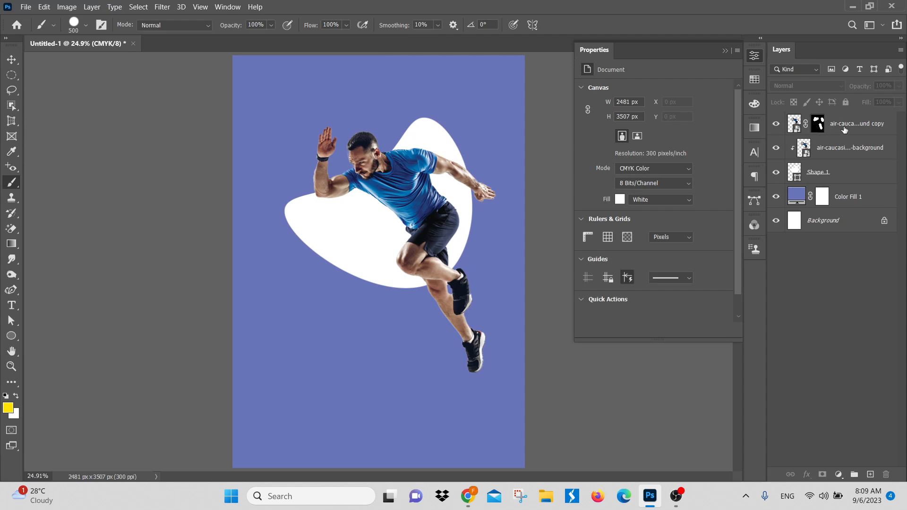
{"action": "left_click", "coordinate": [819, 124]}
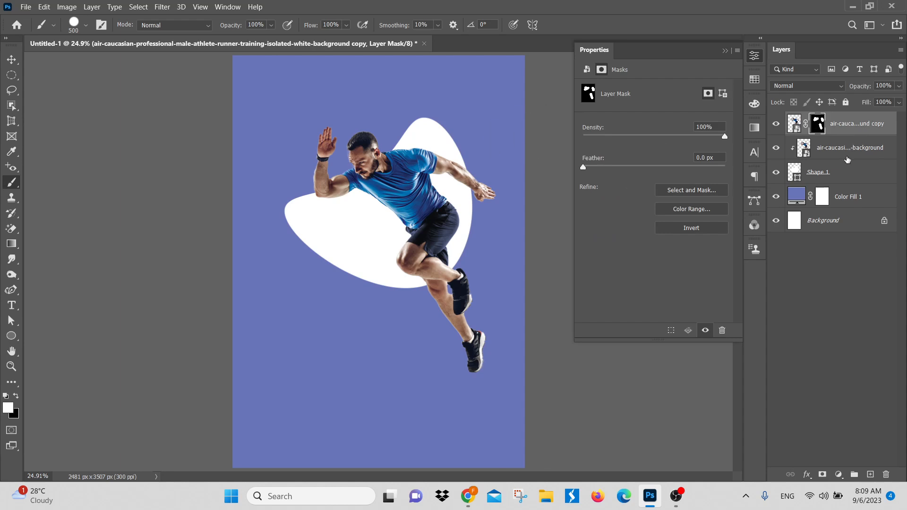
{"action": "left_click", "coordinate": [799, 122]}
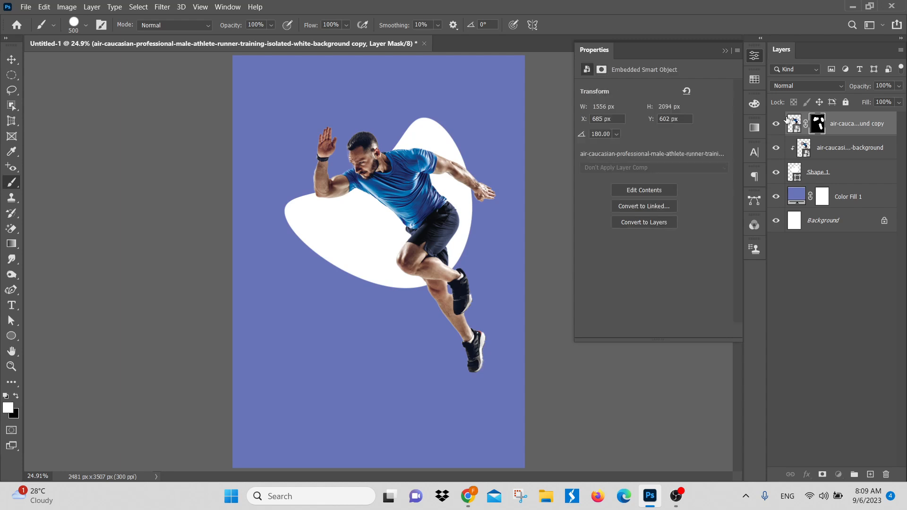
Step: Try an Inner Shadow on the white blob shape with 35% opacity, 13 px distance and 29 px size, and undo it
{"action": "left_click", "coordinate": [820, 178]}
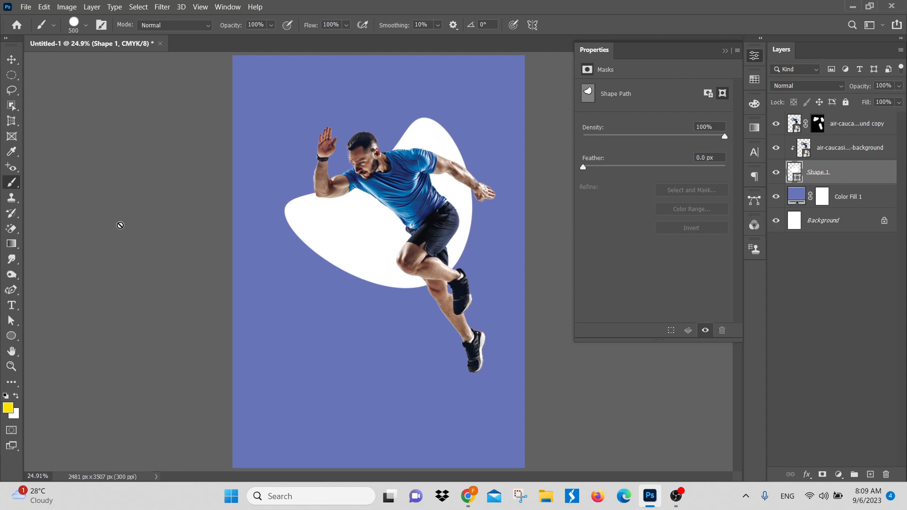
{"action": "left_click", "coordinate": [806, 475]}
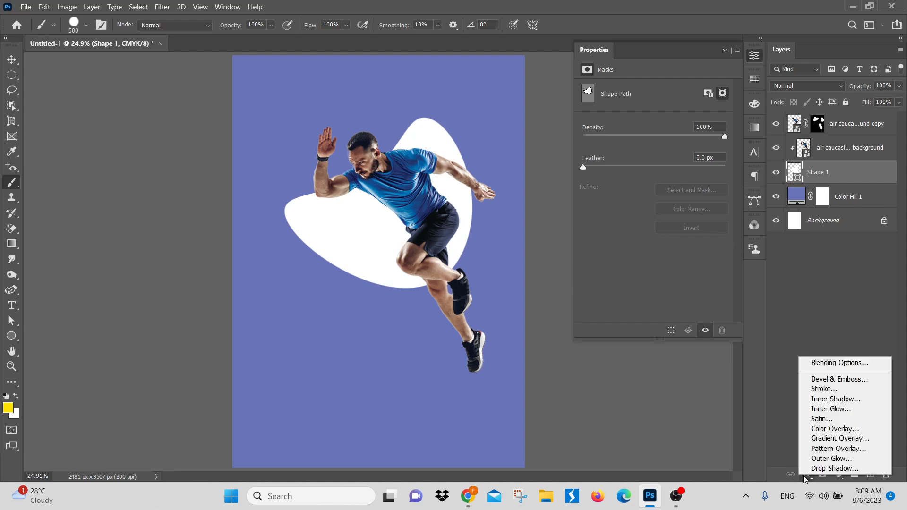
{"action": "left_click", "coordinate": [840, 363]}
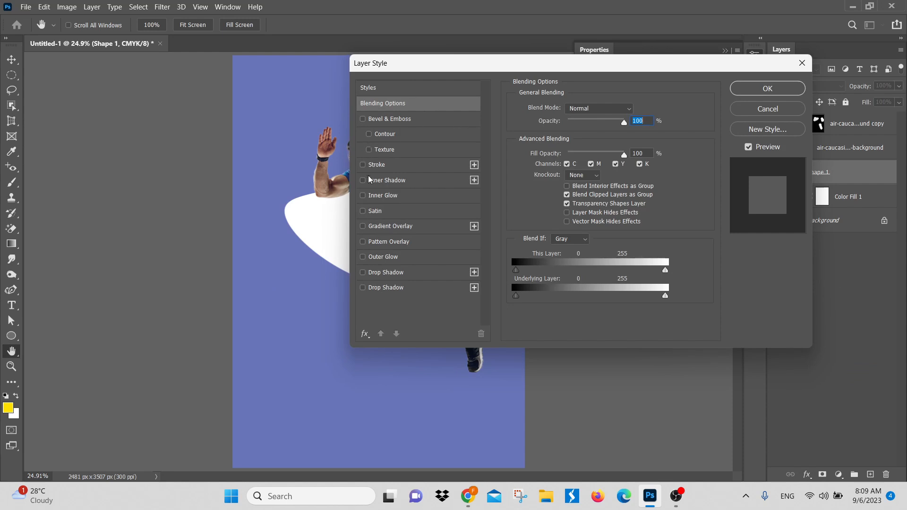
{"action": "left_click", "coordinate": [475, 180]}
{"action": "left_click_drag", "start_coordinate": [476, 69], "coordinate": [629, 69]}
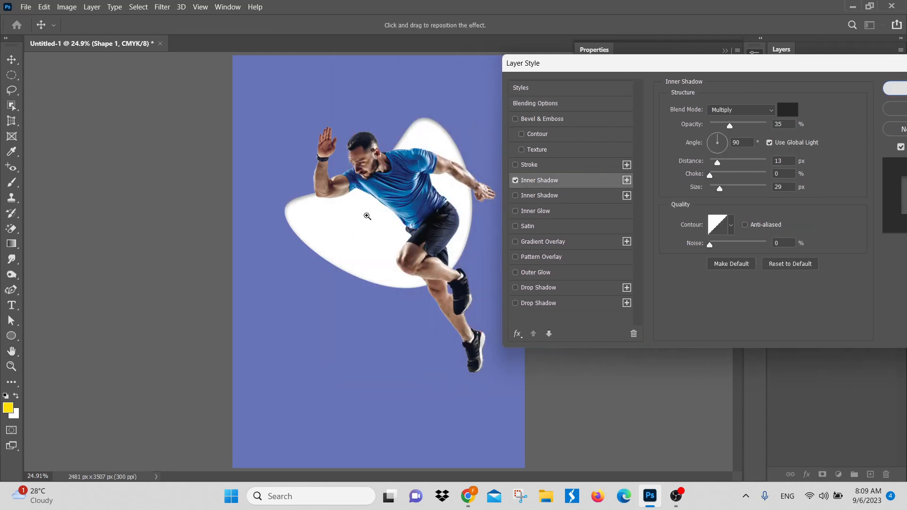
{"action": "key", "text": "b"}
{"action": "key", "text": "Return"}
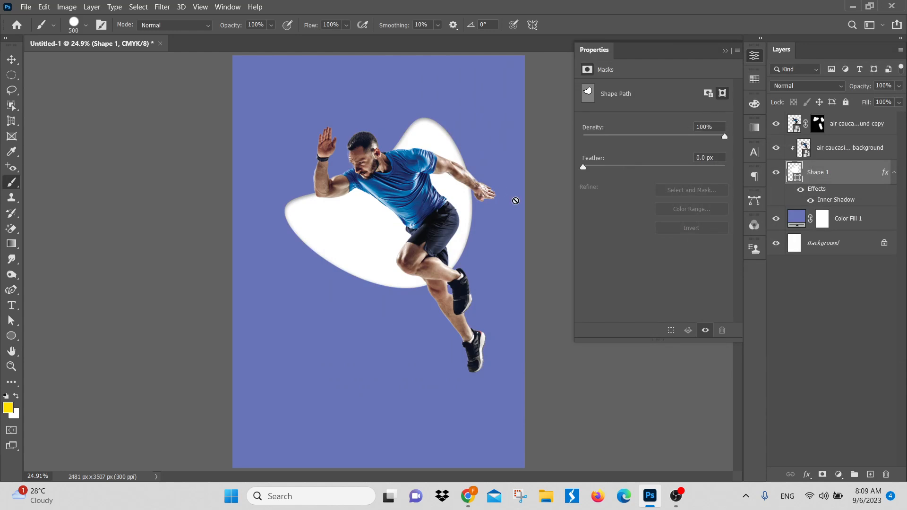
{"action": "key", "text": "ctrl+z"}
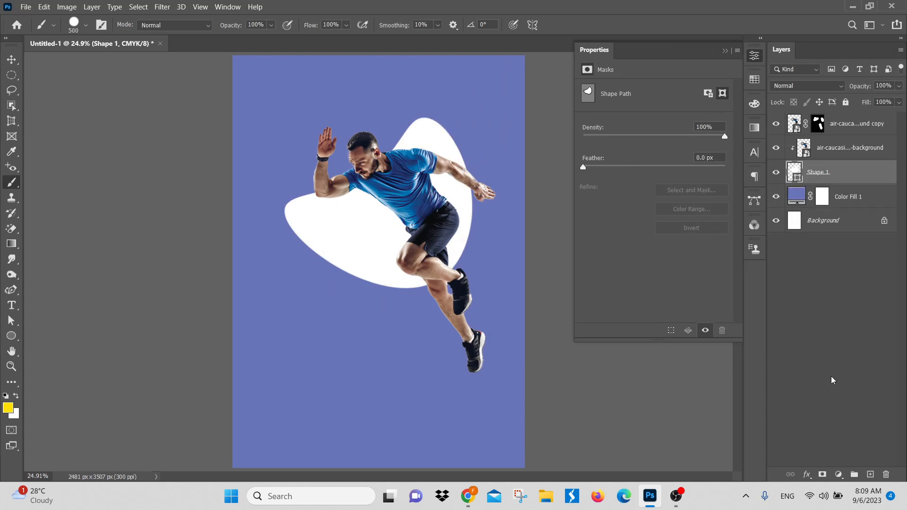
{"action": "left_click_drag", "start_coordinate": [431, 204], "coordinate": [413, 258]}
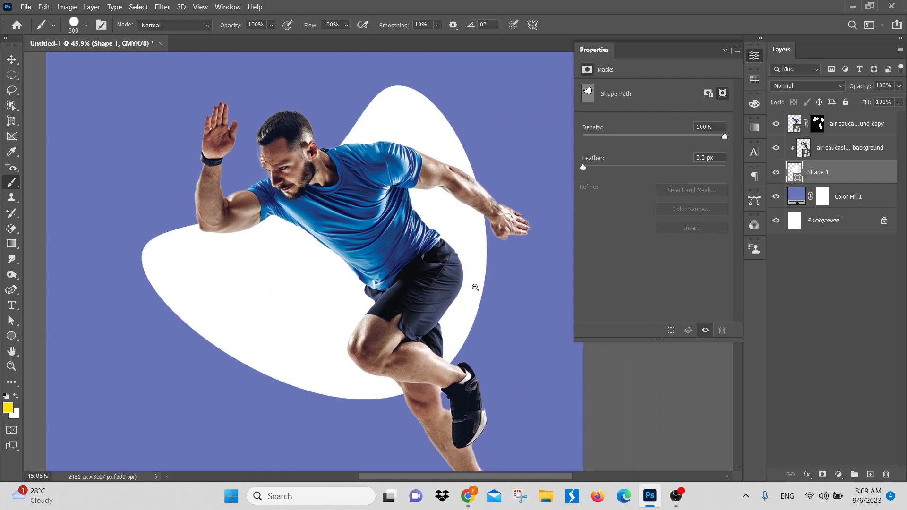
{"action": "scroll", "coordinate": [481, 285], "scroll_direction": "down", "scroll_amount": 2}
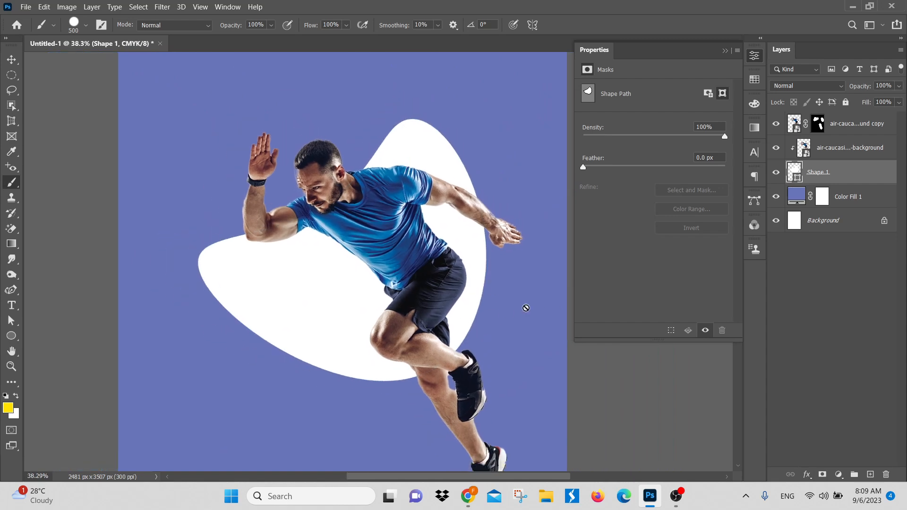
{"action": "scroll", "coordinate": [496, 290], "scroll_direction": "down", "scroll_amount": 1}
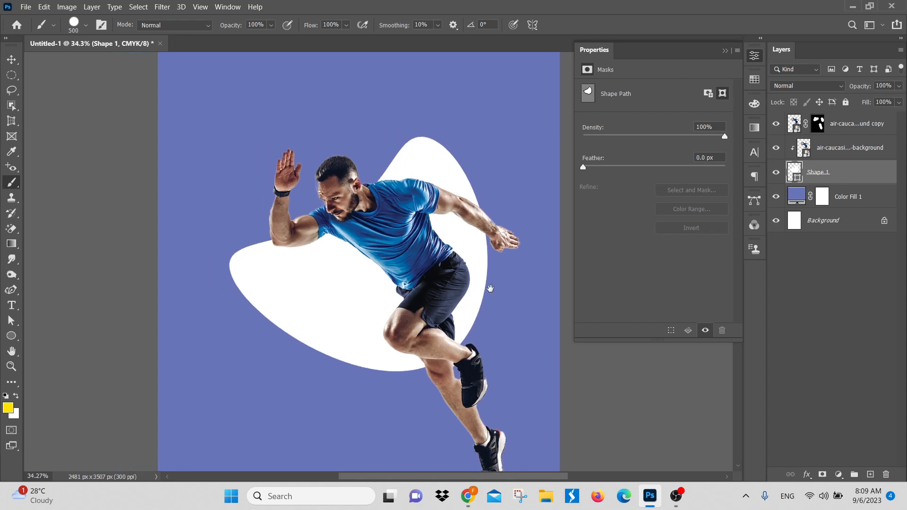
Step: Paint black on the runner copy's mask over the lower legs to hide them outside the white blob
{"action": "left_click", "coordinate": [818, 124]}
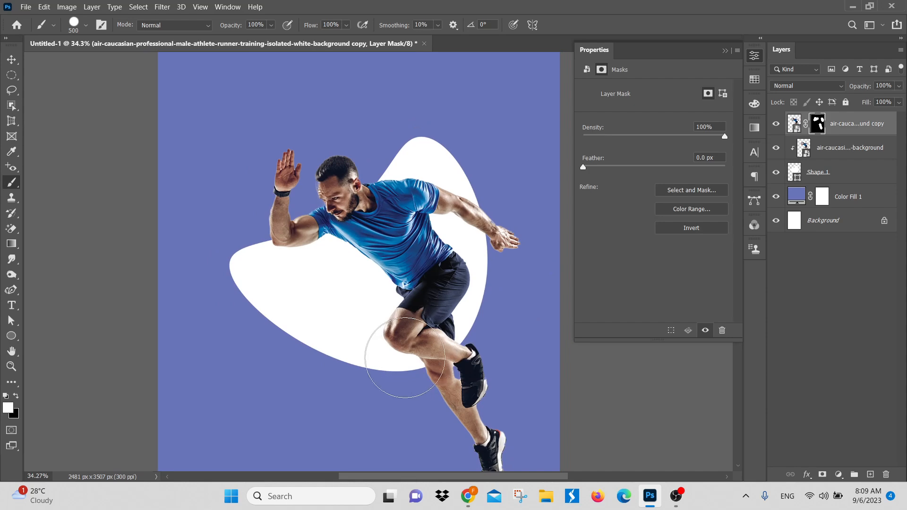
{"action": "key", "text": "x"}
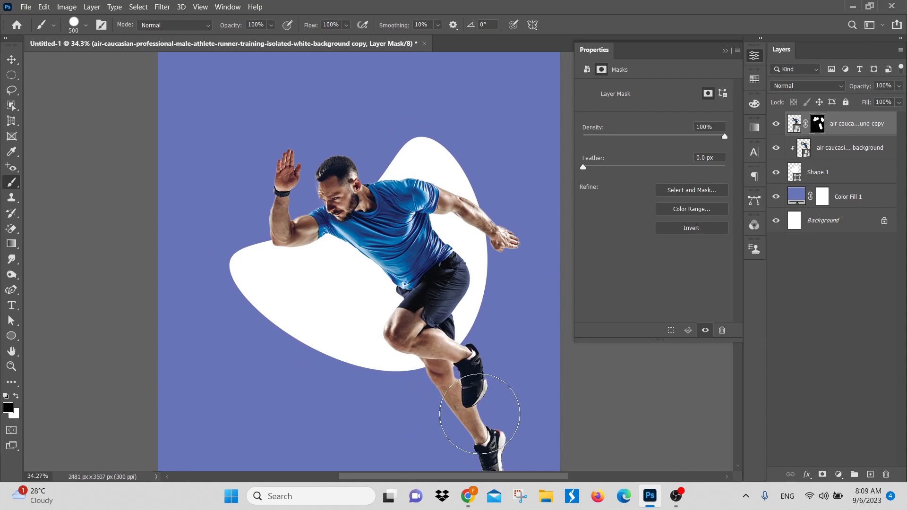
{"action": "mouse_move", "coordinate": [478, 397]}
{"action": "left_mouse_down"}
{"action": "mouse_move", "coordinate": [411, 407]}
{"action": "mouse_move", "coordinate": [543, 335]}
{"action": "mouse_move", "coordinate": [508, 425]}
{"action": "mouse_move", "coordinate": [432, 496]}
{"action": "left_mouse_up"}
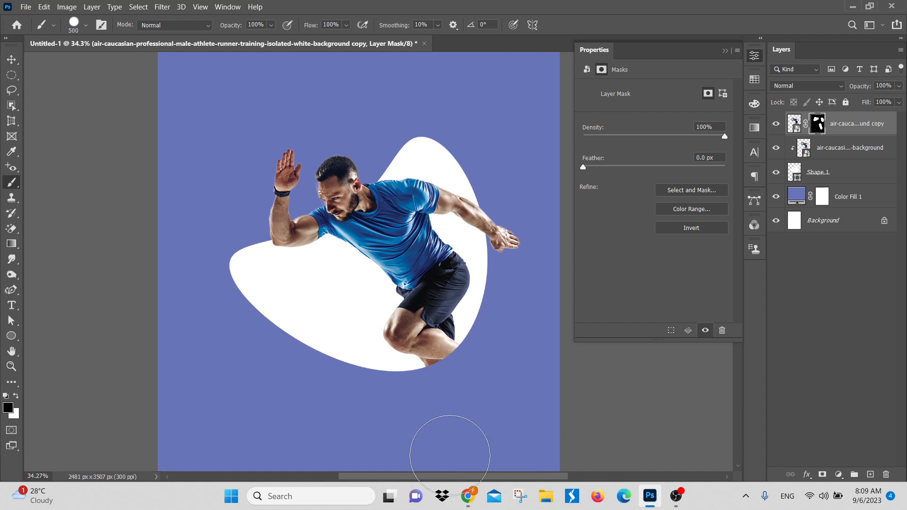
{"action": "scroll", "coordinate": [478, 420], "scroll_direction": "down", "scroll_amount": 1}
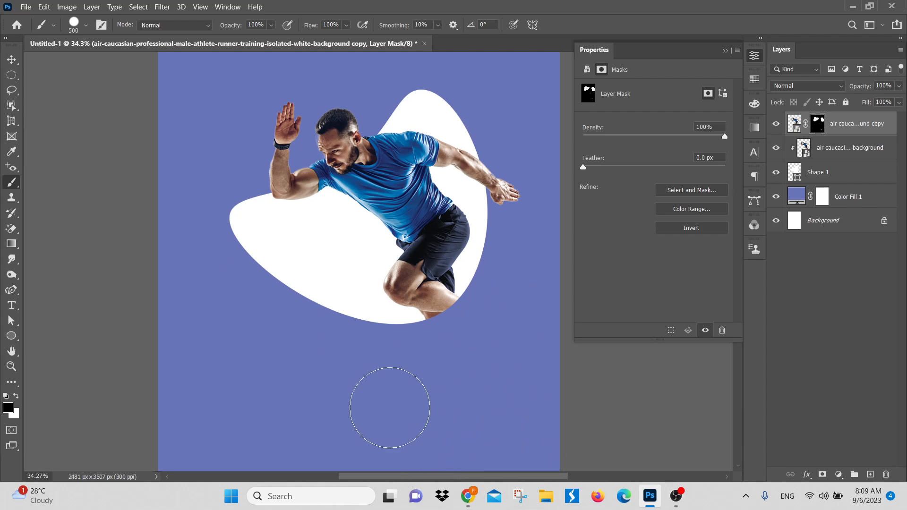
Step: Add an Inner Shadow to the white blob shape with 27% opacity, 46 px distance and 76 px size
{"action": "left_click", "coordinate": [16, 59]}
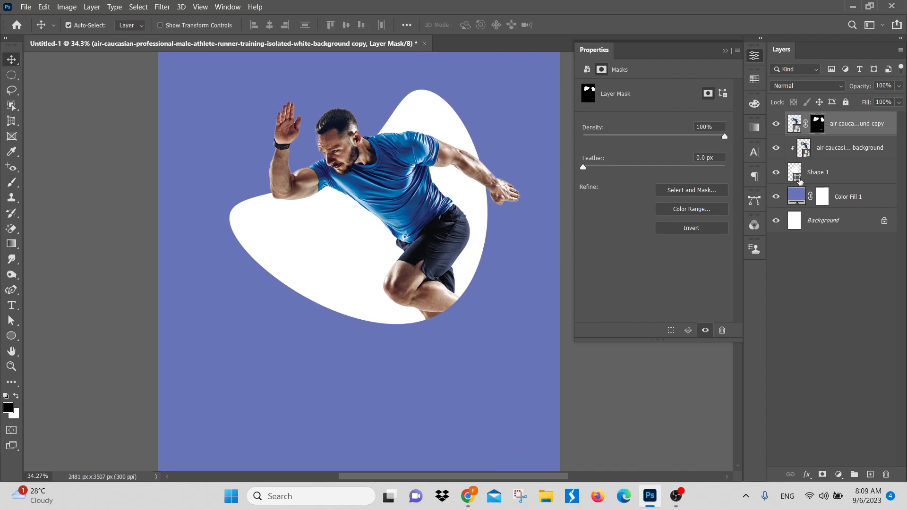
{"action": "left_click", "coordinate": [845, 174]}
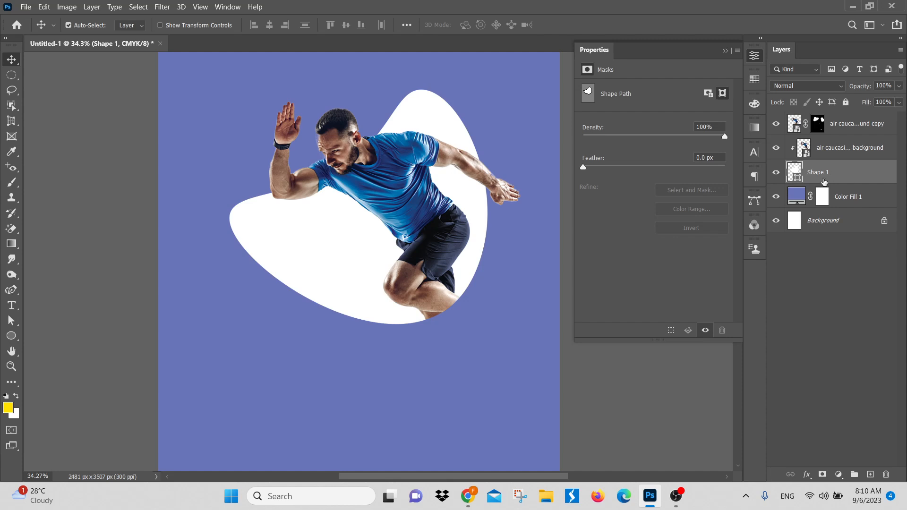
{"action": "left_click", "coordinate": [807, 474]}
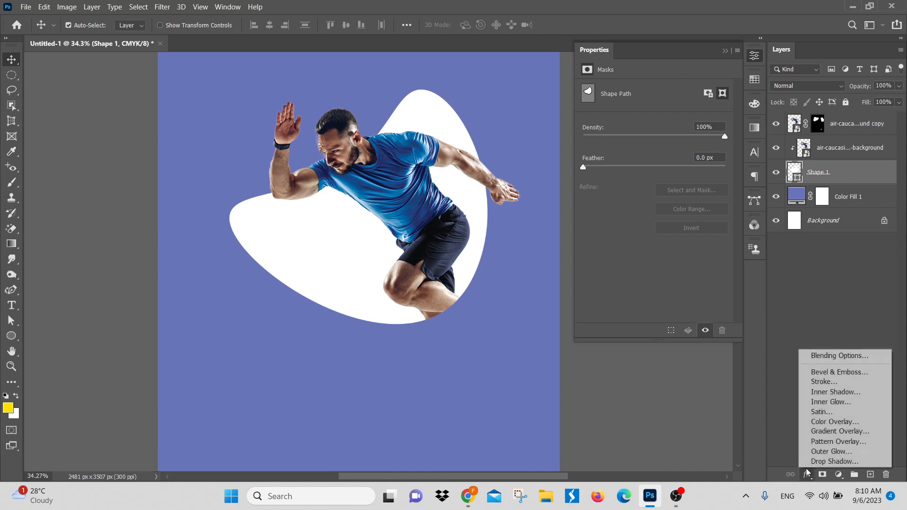
{"action": "left_click", "coordinate": [845, 357]}
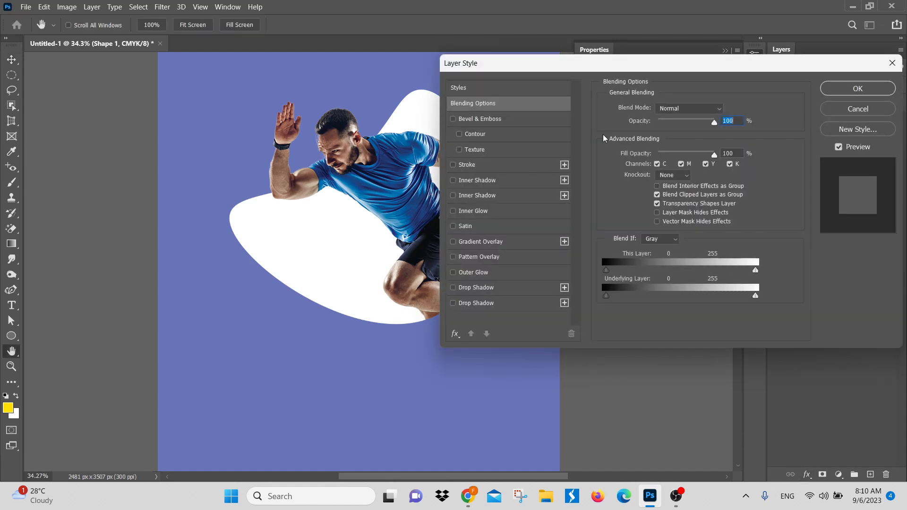
{"action": "left_click_drag", "start_coordinate": [528, 63], "coordinate": [600, 67]}
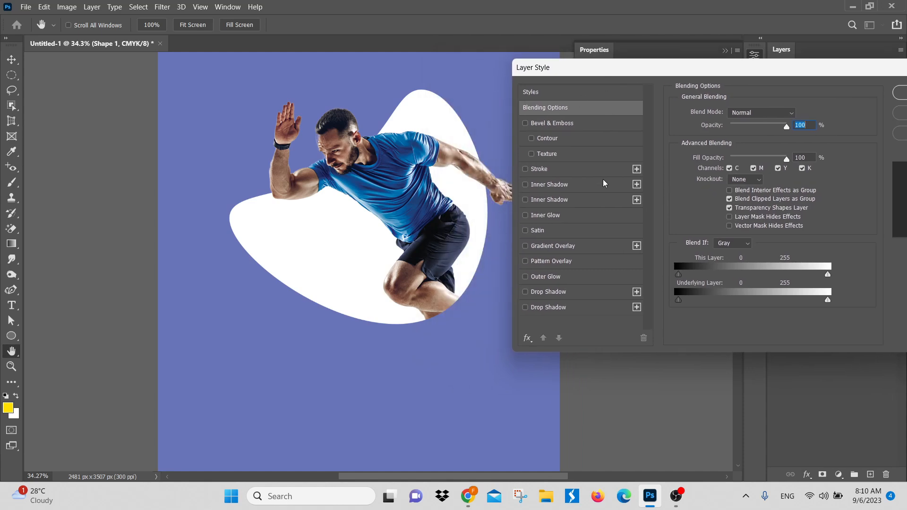
{"action": "left_click", "coordinate": [637, 184]}
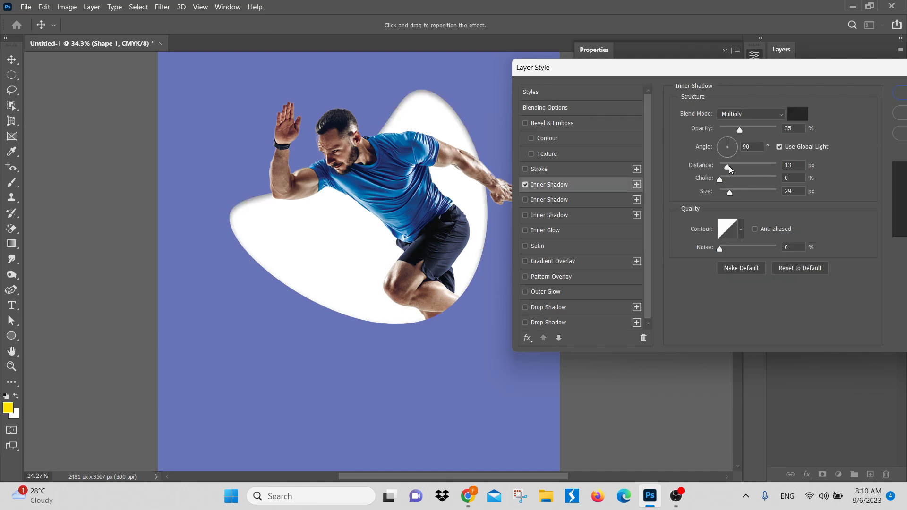
{"action": "left_click_drag", "start_coordinate": [730, 169], "coordinate": [736, 196]}
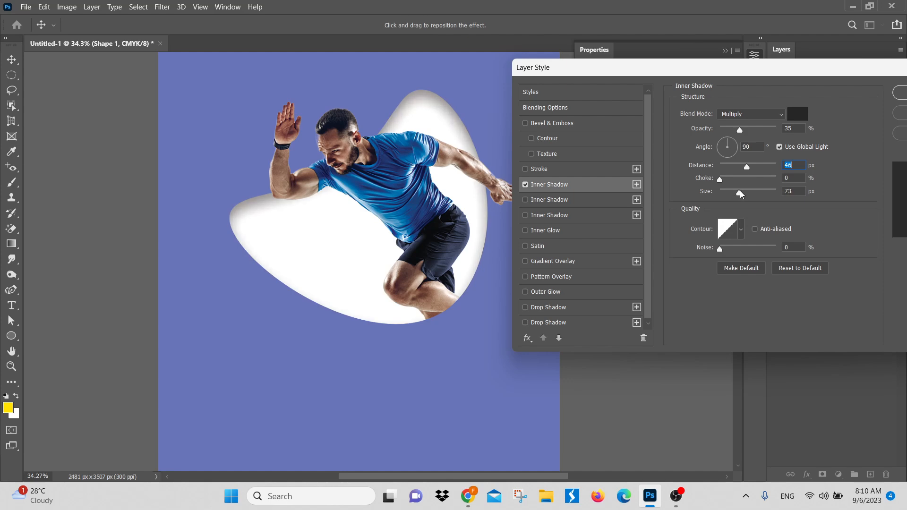
{"action": "left_click_drag", "start_coordinate": [740, 193], "coordinate": [741, 193]}
{"action": "left_click_drag", "start_coordinate": [740, 130], "coordinate": [736, 130]}
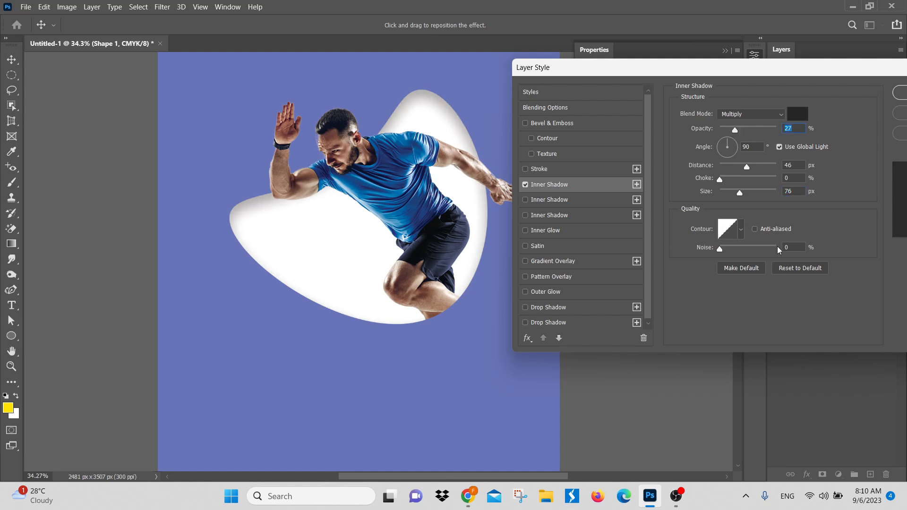
Step: Set the blob's Inner Shadow noise to 1%, turn off Use Global Light and apply the effect
{"action": "left_click", "coordinate": [795, 246]}
{"action": "type", "text": "1"}
{"action": "left_click_drag", "start_coordinate": [777, 76], "coordinate": [700, 92]}
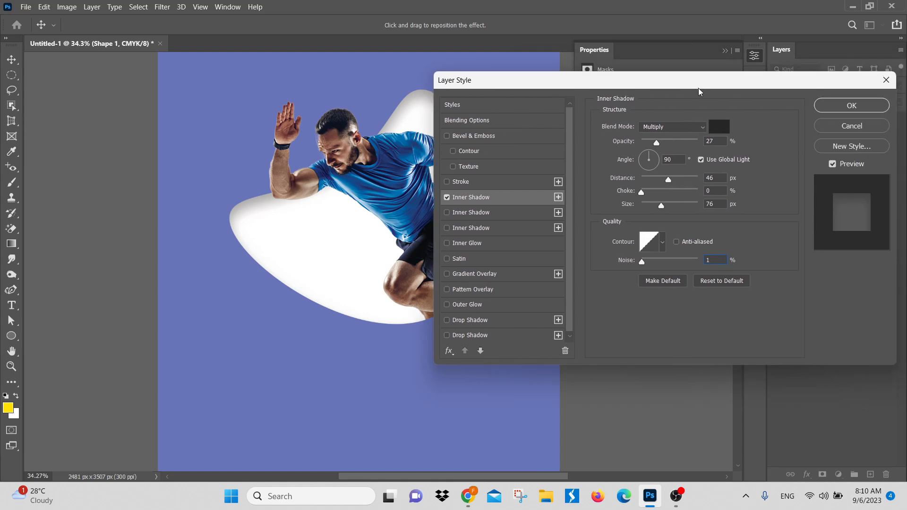
{"action": "left_click", "coordinate": [702, 160]}
{"action": "left_click", "coordinate": [855, 109]}
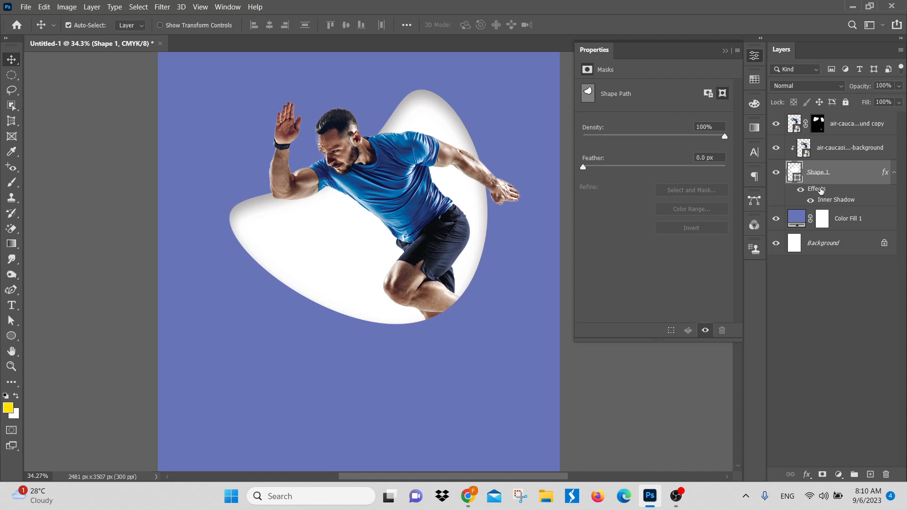
{"action": "double_click", "coordinate": [825, 200]}
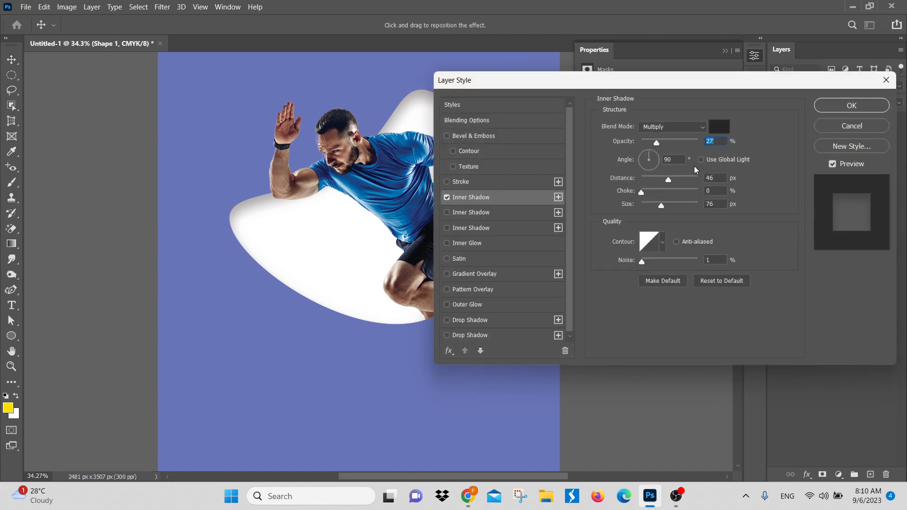
{"action": "left_click", "coordinate": [853, 126]}
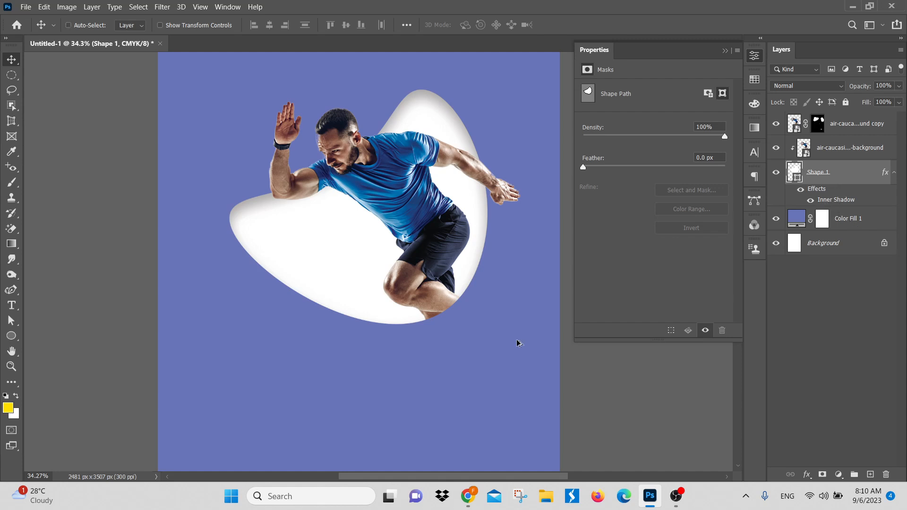
Step: Try brighter blues and magenta for the Color Fill 1 background, and apply a dark blue sampled from the runner's shirt
{"action": "scroll", "coordinate": [478, 331], "scroll_direction": "down", "scroll_amount": 3}
{"action": "scroll", "coordinate": [411, 260], "scroll_direction": "up", "scroll_amount": 1}
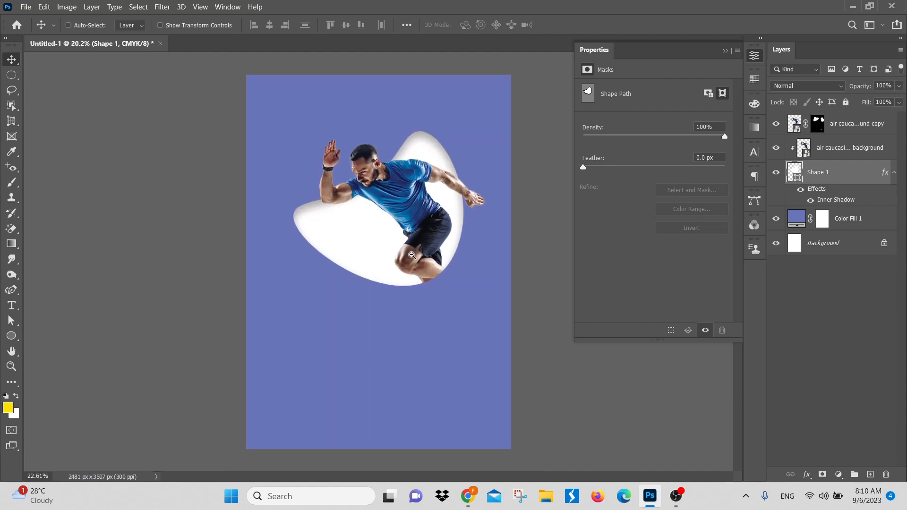
{"action": "left_click", "coordinate": [478, 302], "text": "ctrl"}
{"action": "double_click", "coordinate": [790, 218]}
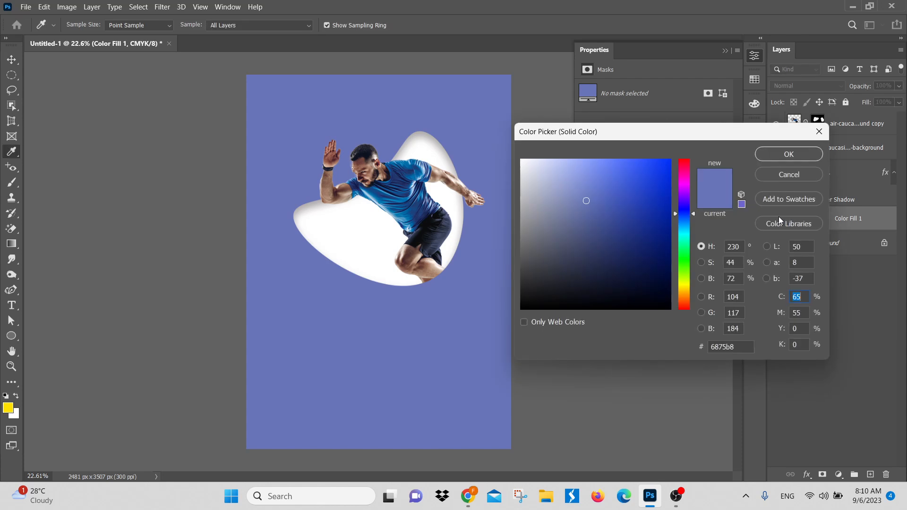
{"action": "left_click_drag", "start_coordinate": [623, 187], "coordinate": [648, 168]}
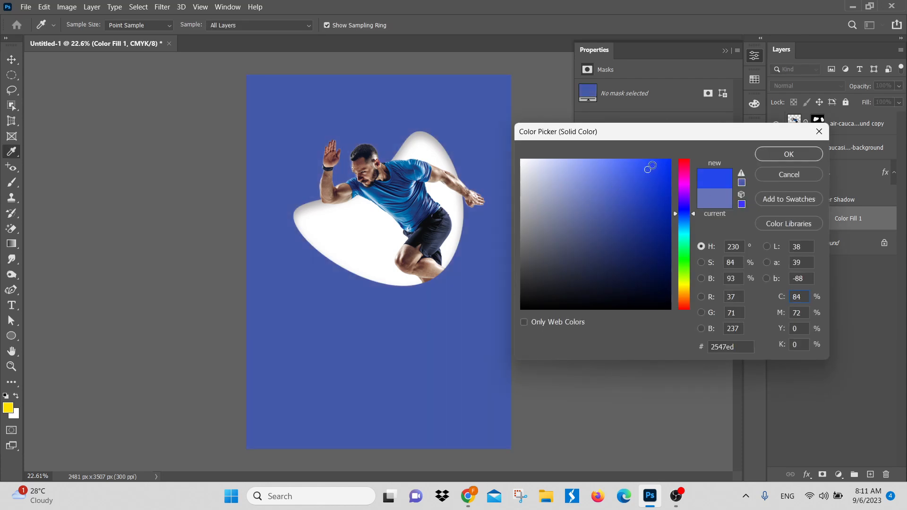
{"action": "left_click", "coordinate": [613, 166]}
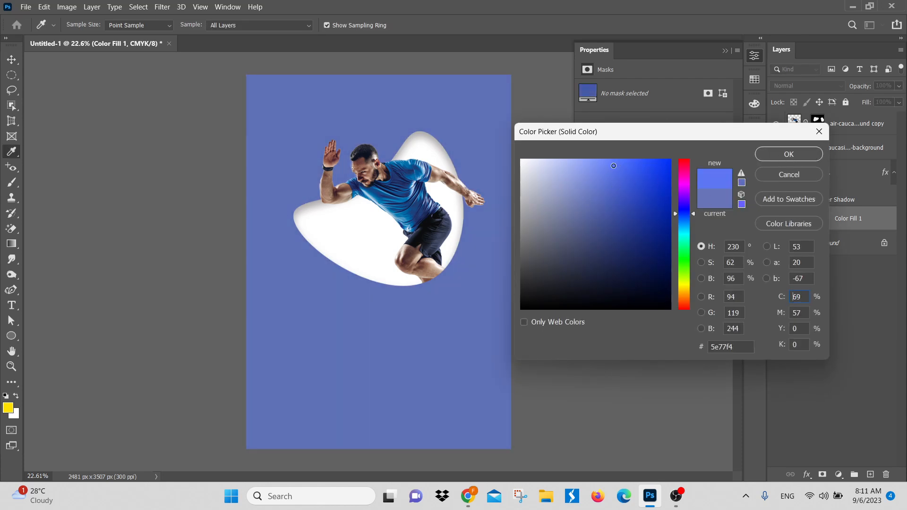
{"action": "mouse_move", "coordinate": [571, 174]}
{"action": "left_mouse_down"}
{"action": "mouse_move", "coordinate": [537, 149]}
{"action": "mouse_move", "coordinate": [634, 160]}
{"action": "left_mouse_up"}
{"action": "left_click", "coordinate": [679, 182]}
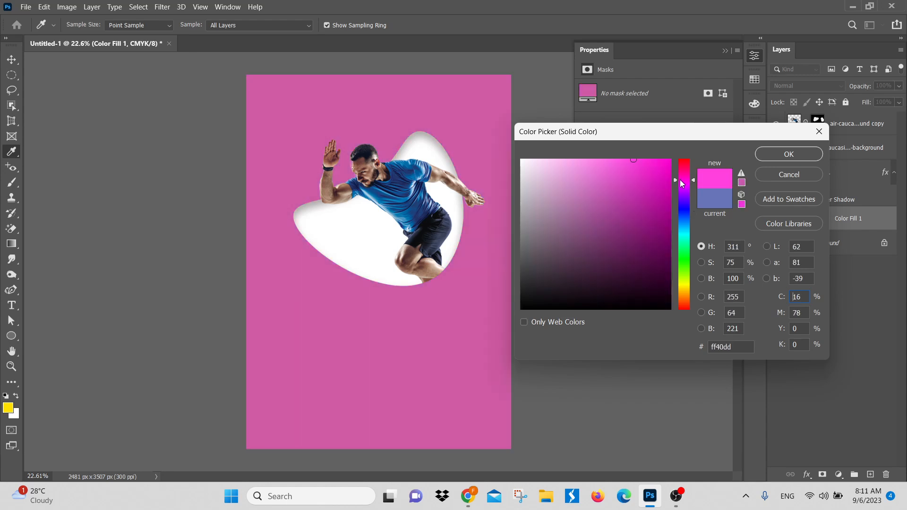
{"action": "left_click", "coordinate": [415, 208]}
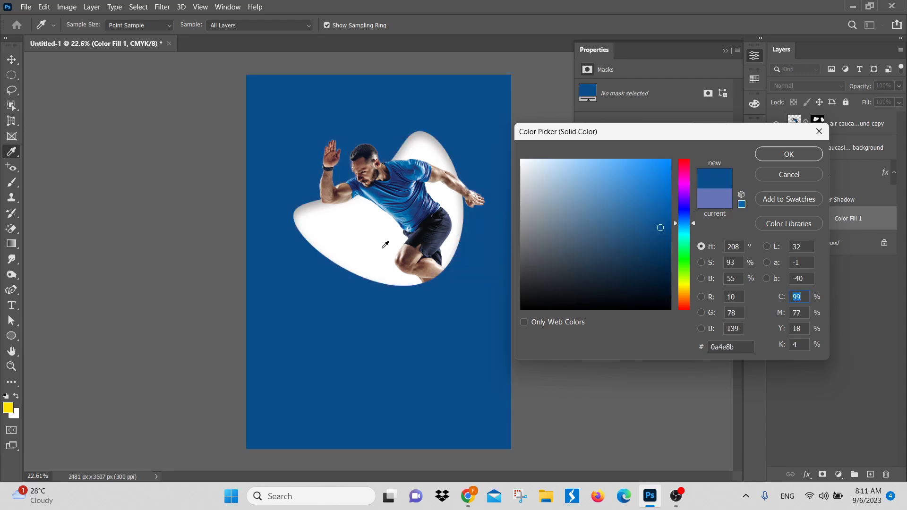
{"action": "left_click", "coordinate": [652, 211]}
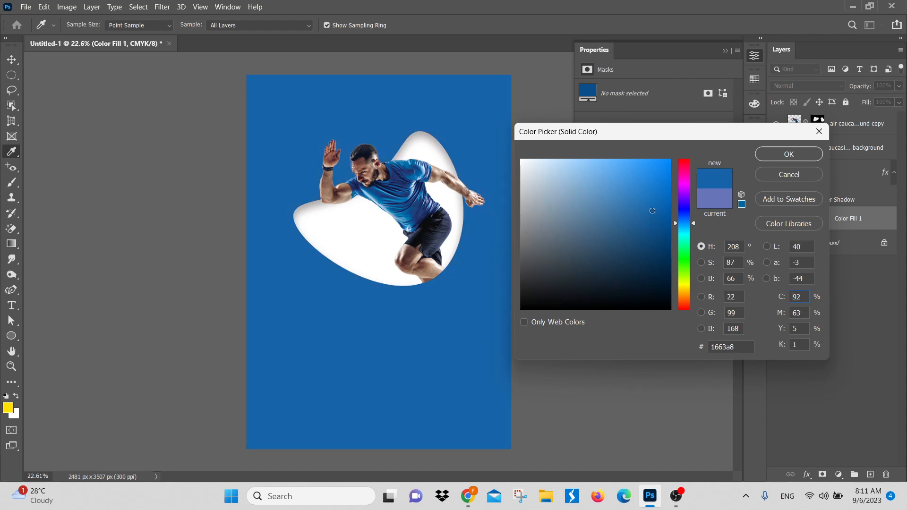
{"action": "left_click", "coordinate": [667, 204]}
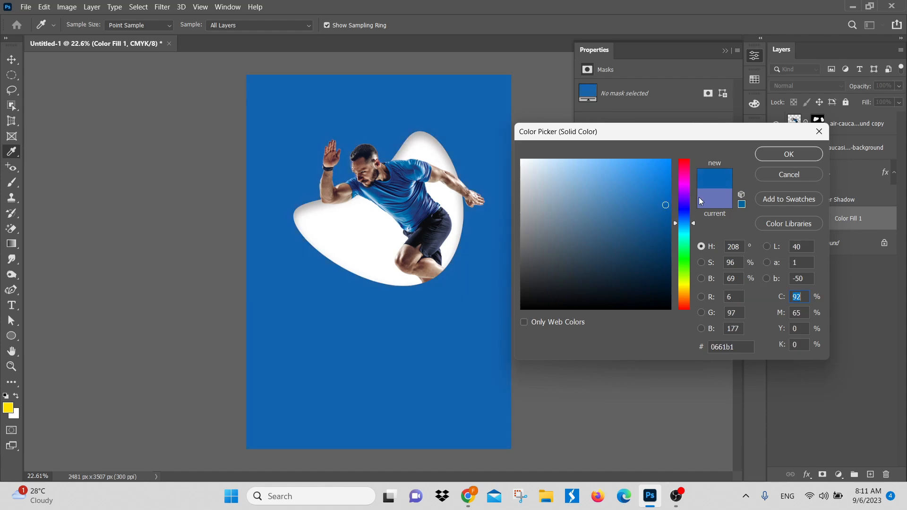
{"action": "left_click", "coordinate": [663, 225]}
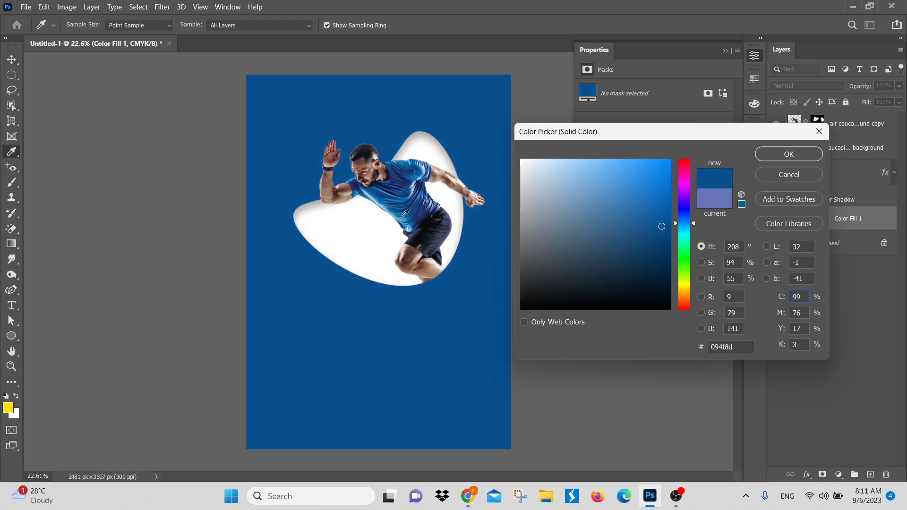
{"action": "left_click", "coordinate": [419, 222]}
{"action": "left_click", "coordinate": [799, 159]}
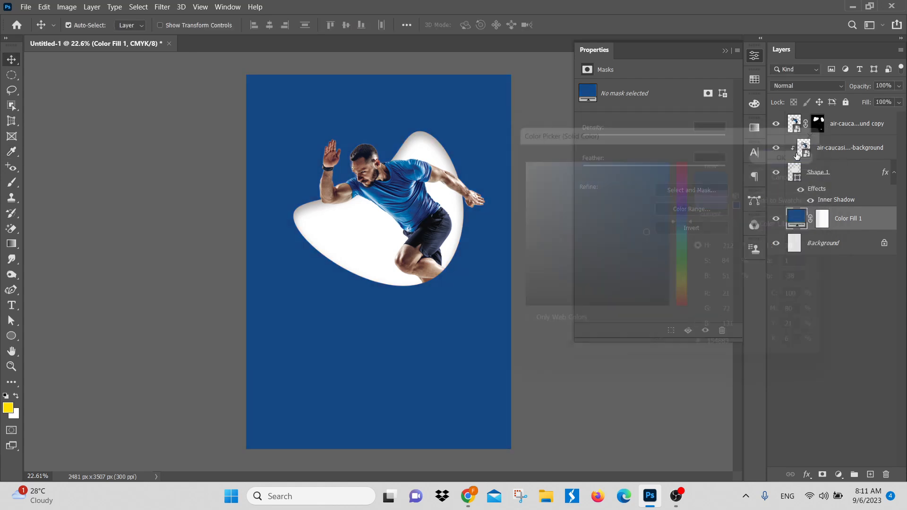
Step: Open the Blending Options of the Color Fill 1 background layer
{"action": "left_click_drag", "start_coordinate": [369, 241], "coordinate": [375, 268]}
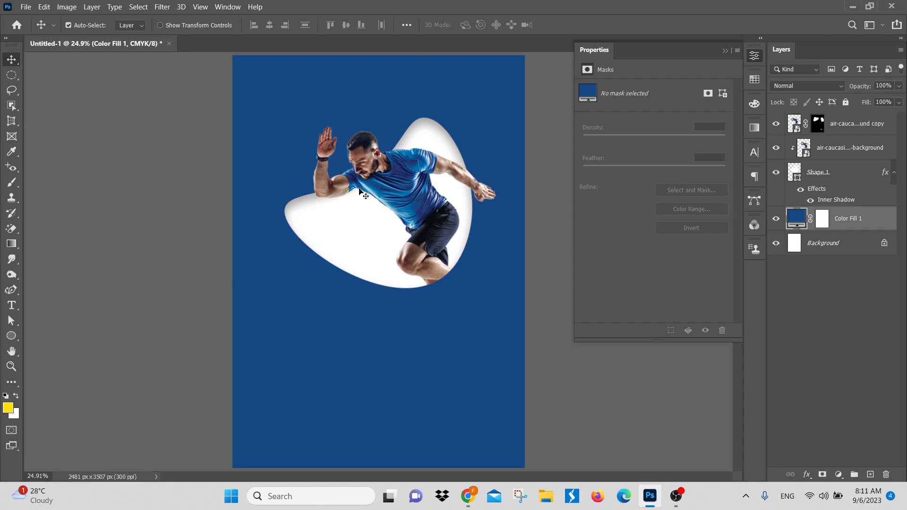
{"action": "left_click_drag", "start_coordinate": [474, 235], "coordinate": [455, 242]}
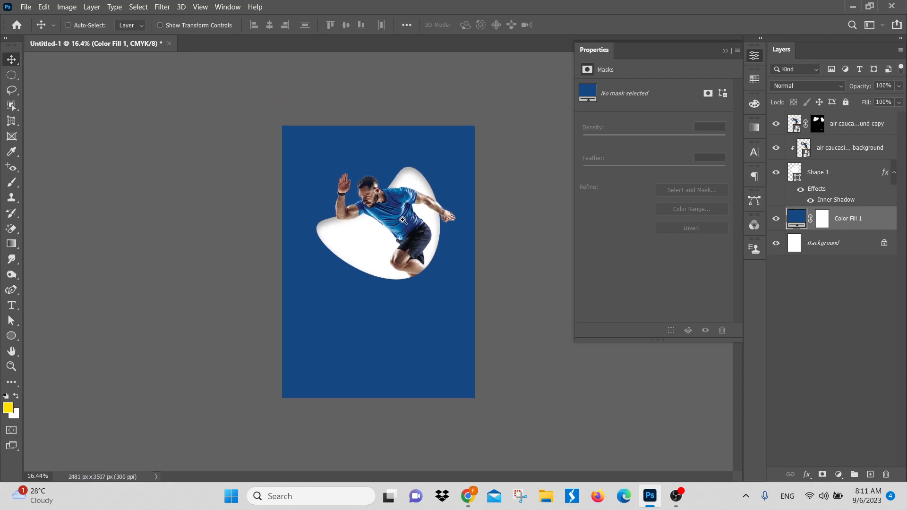
{"action": "left_click_drag", "start_coordinate": [399, 219], "coordinate": [368, 231]}
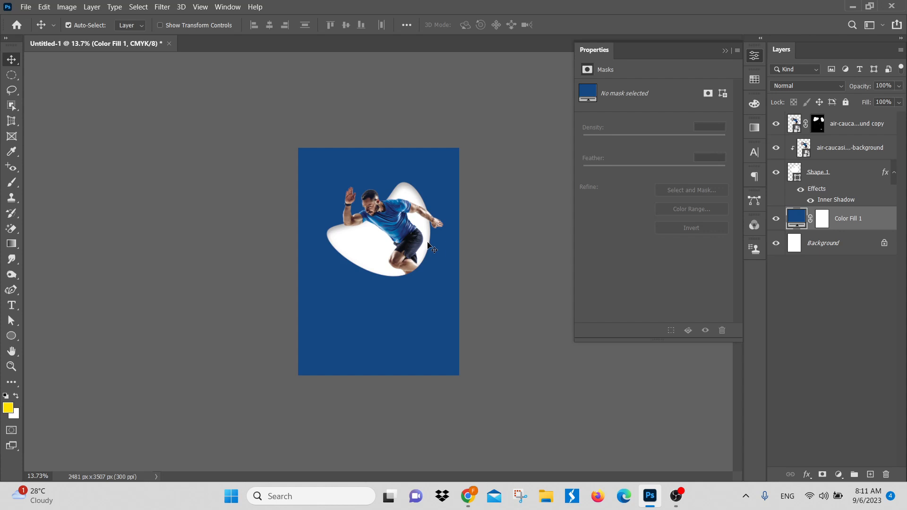
{"action": "key", "text": "ctrl+0"}
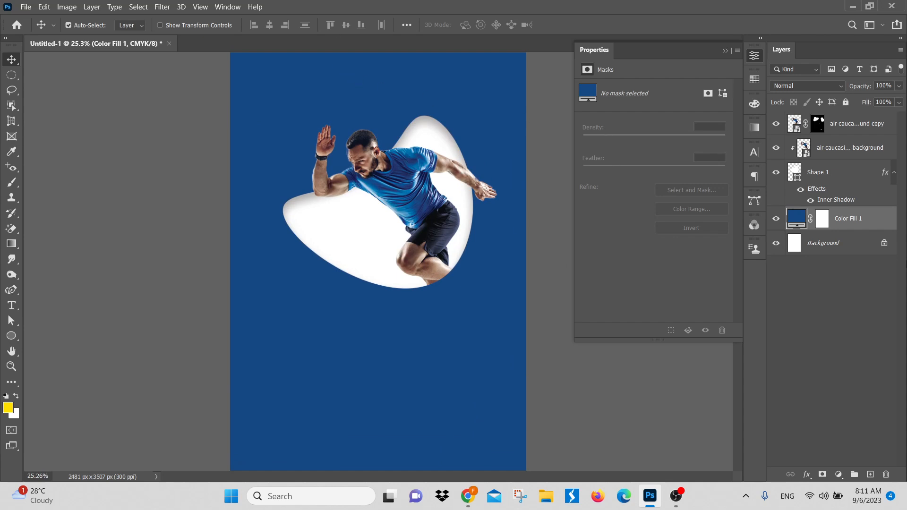
{"action": "left_click", "coordinate": [808, 475]}
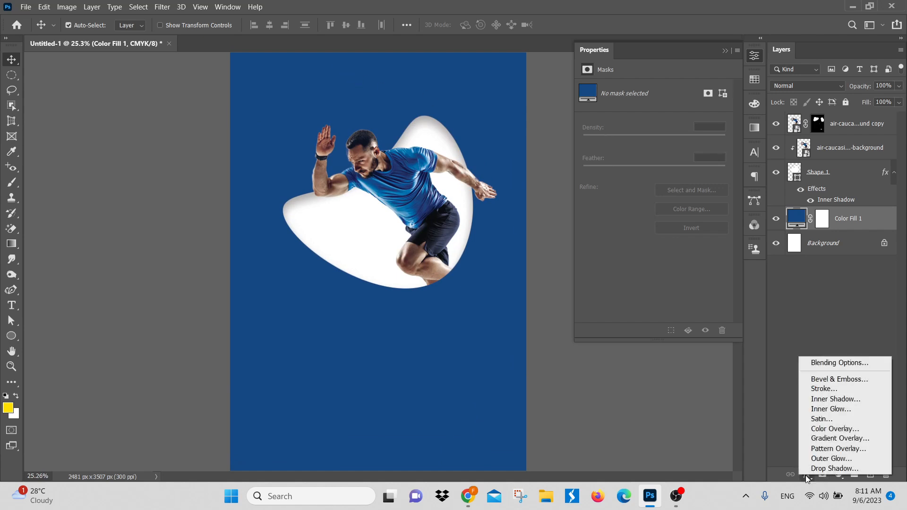
{"action": "left_click", "coordinate": [847, 364]}
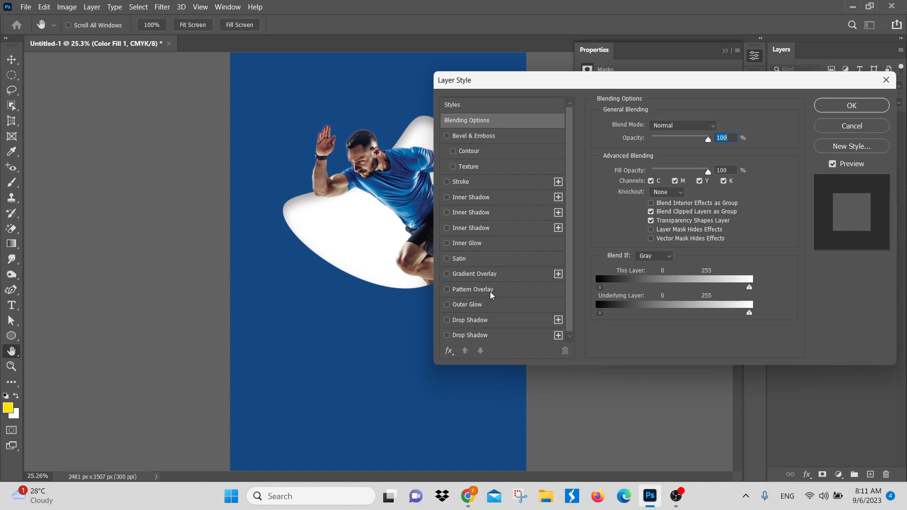
{"action": "left_click", "coordinate": [852, 126]}
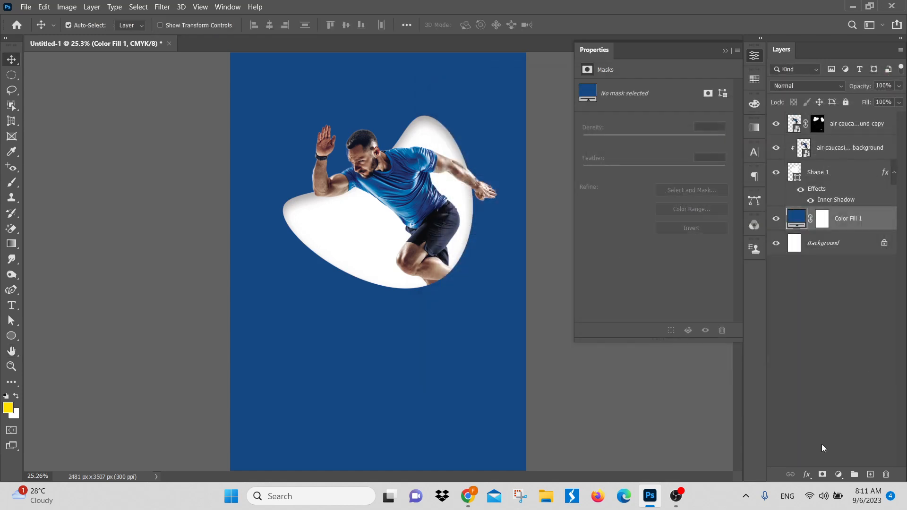
{"action": "left_click", "coordinate": [807, 476]}
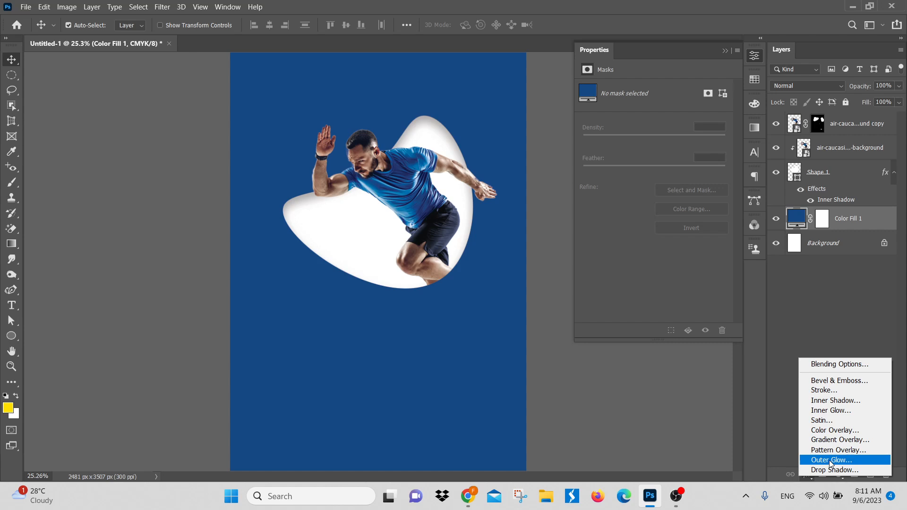
{"action": "left_click", "coordinate": [788, 311]}
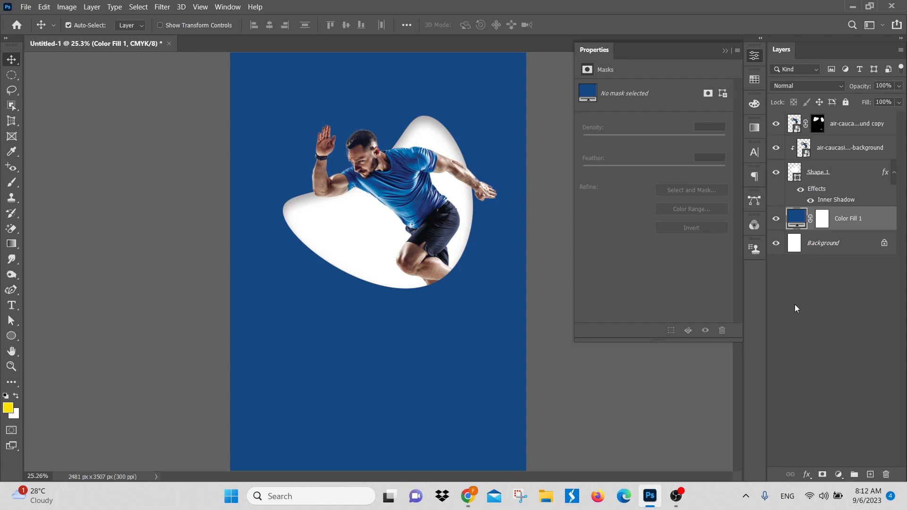
Step: Enable a Pattern Overlay on the white blob layer Shape 1
{"action": "left_click", "coordinate": [865, 180]}
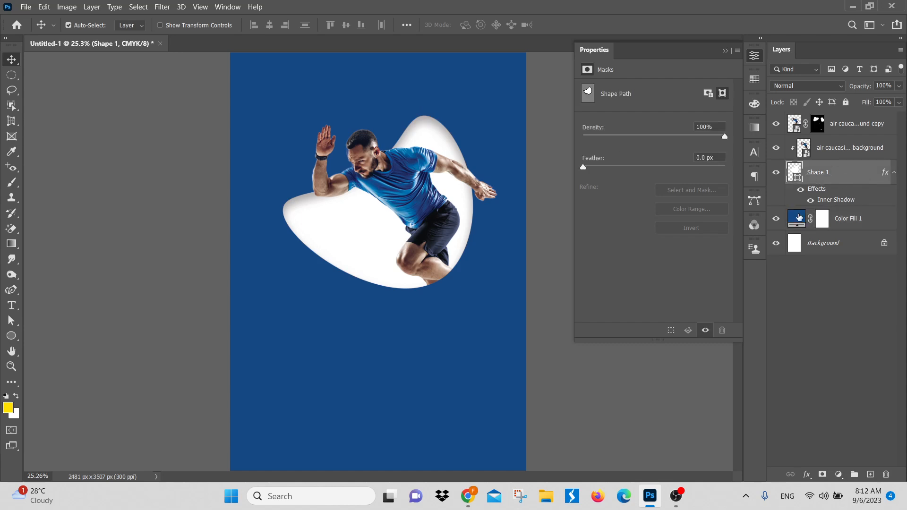
{"action": "key", "text": "ctrl+space"}
{"action": "left_click_drag", "start_coordinate": [426, 175], "coordinate": [397, 221]}
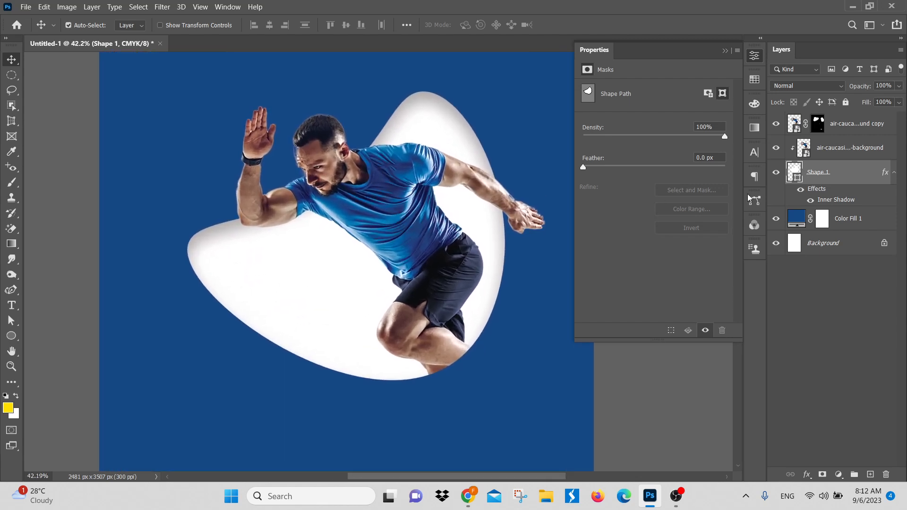
{"action": "left_click", "coordinate": [808, 475]}
{"action": "left_click", "coordinate": [826, 361]}
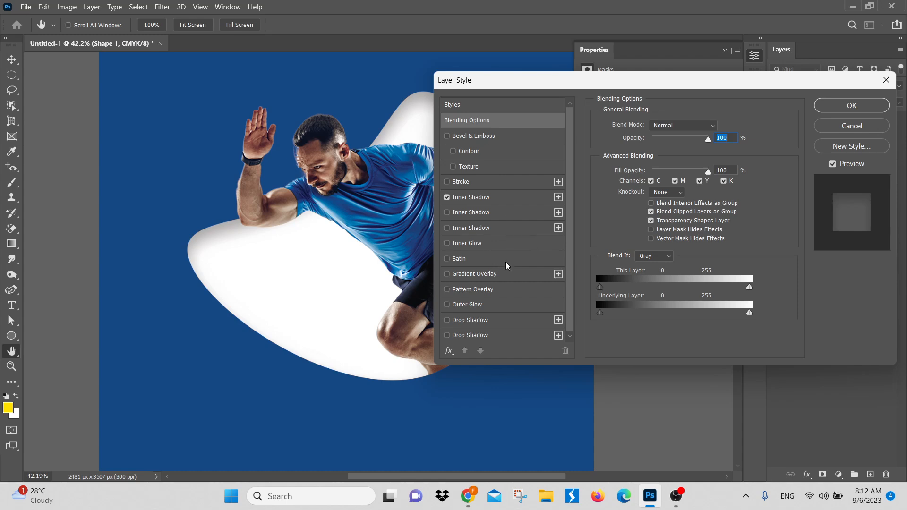
{"action": "left_click", "coordinate": [480, 292]}
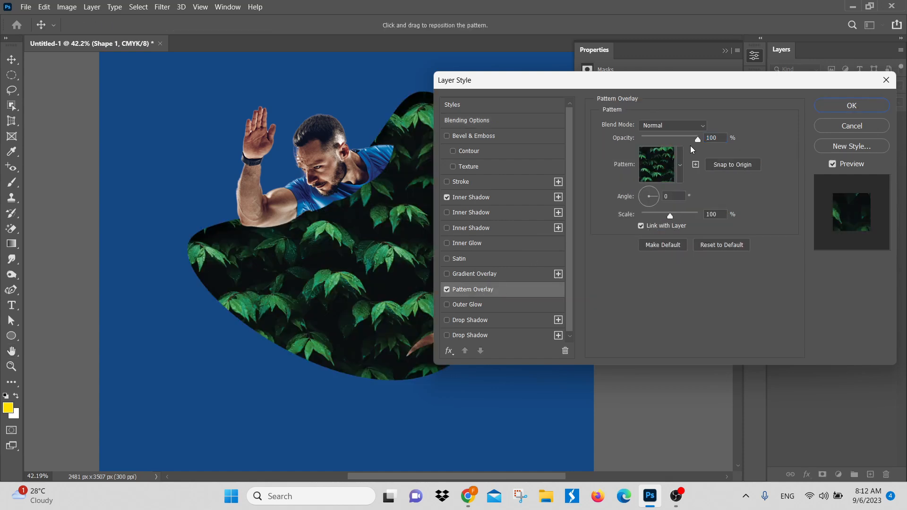
Step: Try the conifer forest and green leaf patterns from the Trees group on the blob, and discard the overlay
{"action": "left_click_drag", "start_coordinate": [604, 83], "coordinate": [681, 75]}
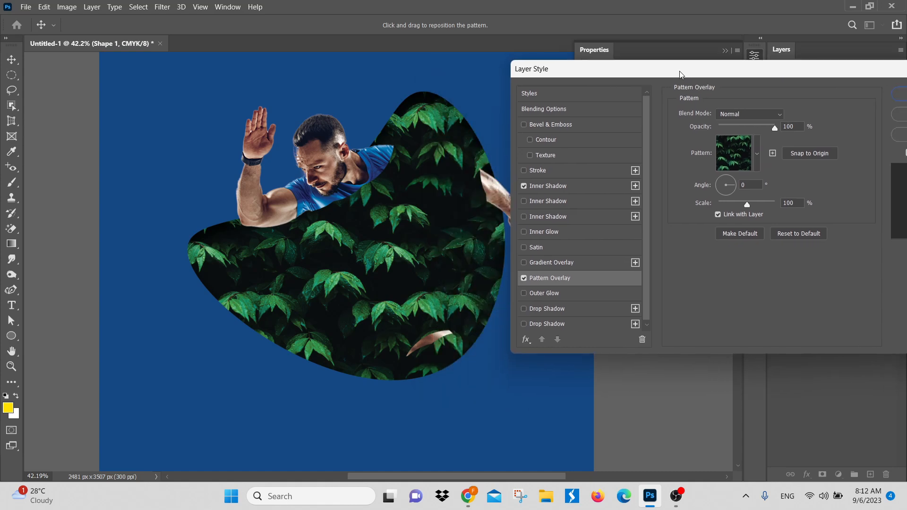
{"action": "left_click", "coordinate": [757, 154]}
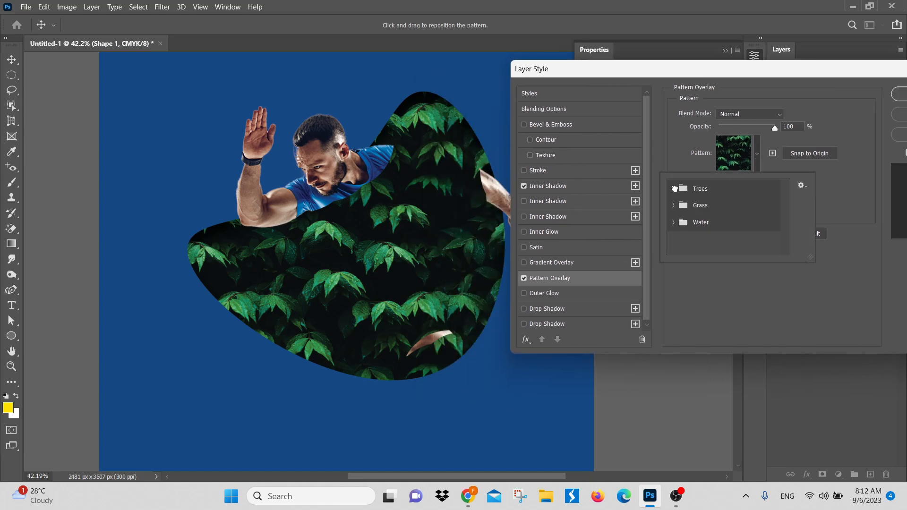
{"action": "left_click", "coordinate": [743, 206]}
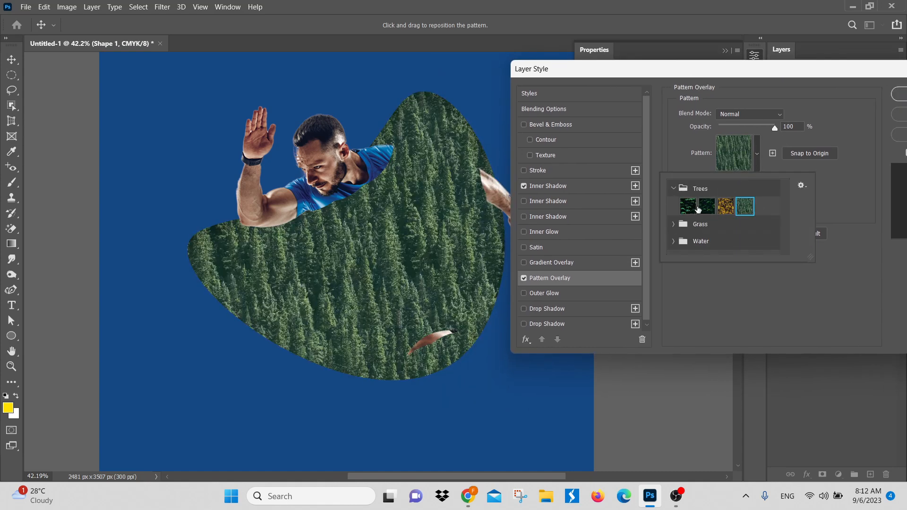
{"action": "left_click", "coordinate": [698, 211]}
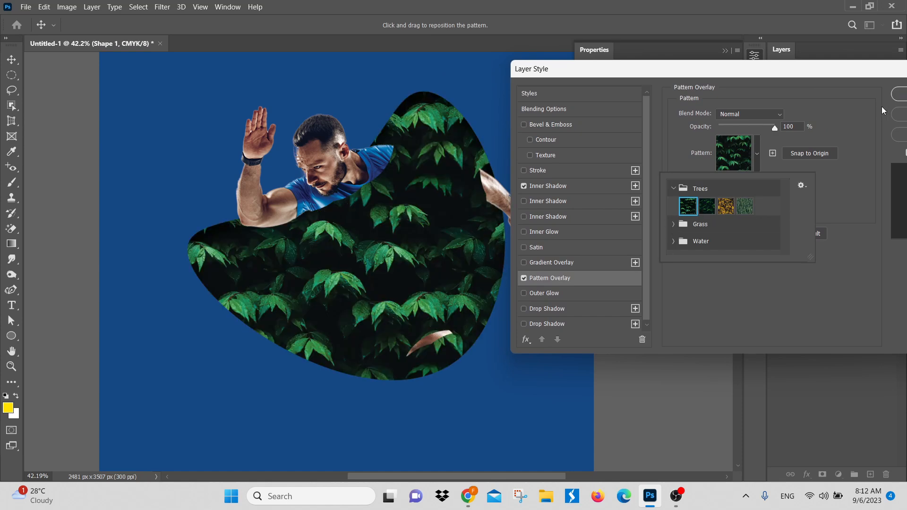
{"action": "left_click_drag", "start_coordinate": [834, 80], "coordinate": [700, 80]}
{"action": "left_click", "coordinate": [797, 111]}
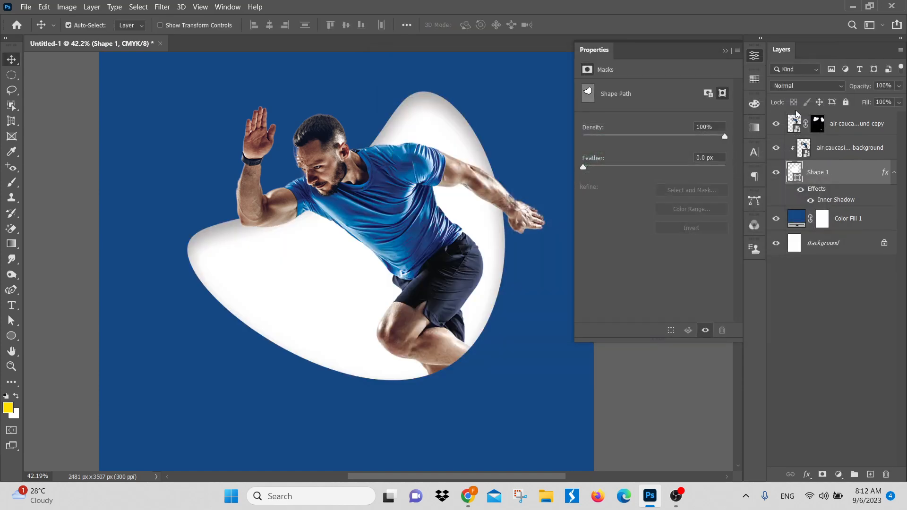
Step: Draw a white rounded rectangle about 1504 x 502 px below the blob and place its layer at the top of the stack
{"action": "left_click_drag", "start_coordinate": [400, 383], "coordinate": [416, 192]}
{"action": "left_click", "coordinate": [12, 336]}
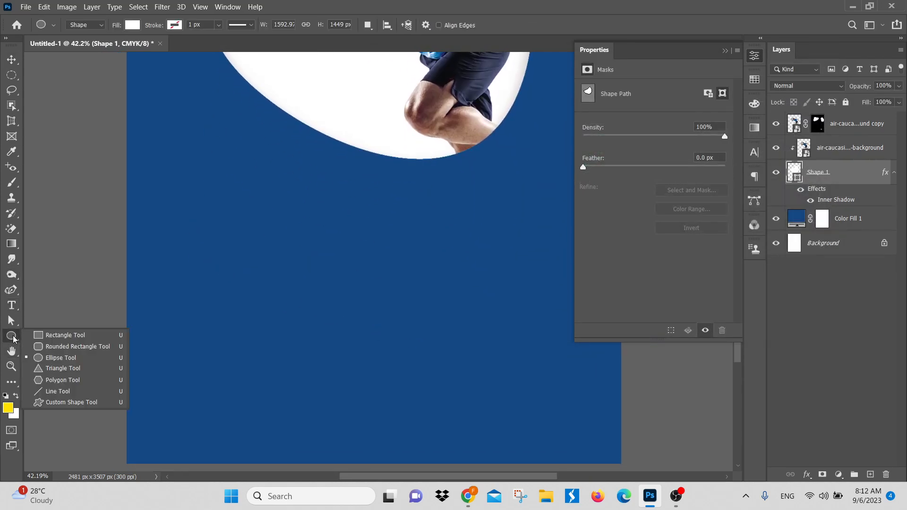
{"action": "left_click", "coordinate": [48, 346]}
{"action": "left_click_drag", "start_coordinate": [259, 298], "coordinate": [558, 397]}
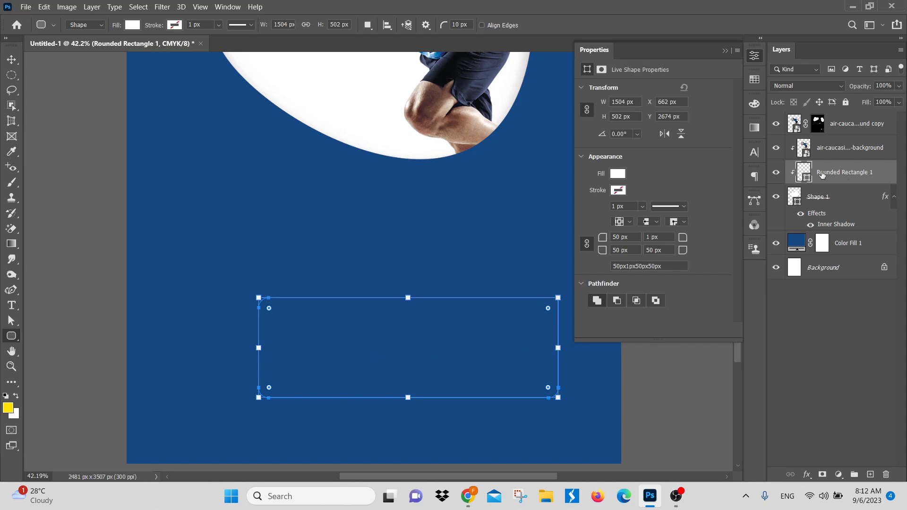
{"action": "left_click_drag", "start_coordinate": [849, 173], "coordinate": [826, 113]}
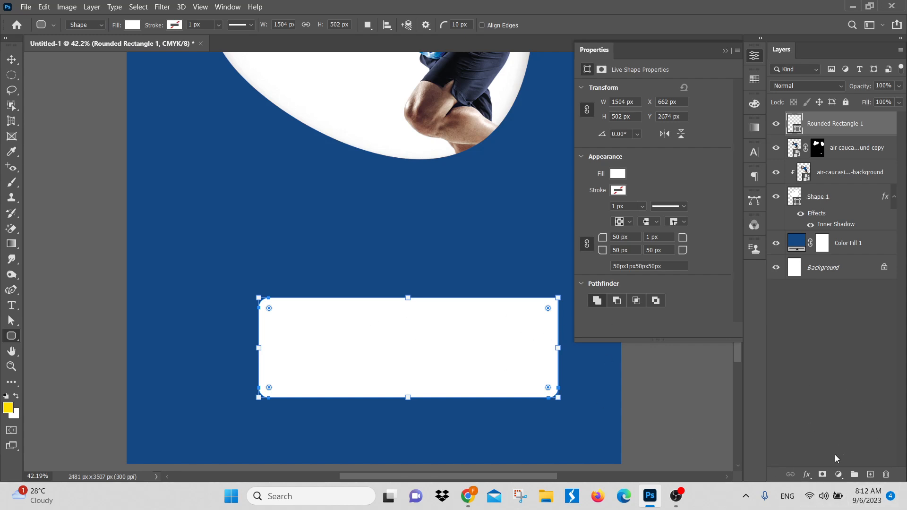
Step: Add a Pattern Overlay to the rounded rectangle and try the dark fern and conifer forest patterns from the Trees group
{"action": "left_click", "coordinate": [807, 475]}
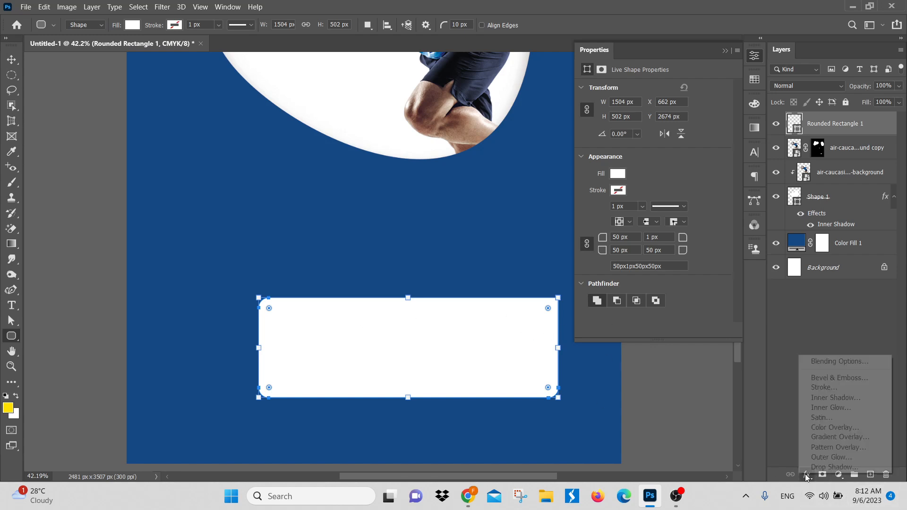
{"action": "left_click", "coordinate": [824, 448]}
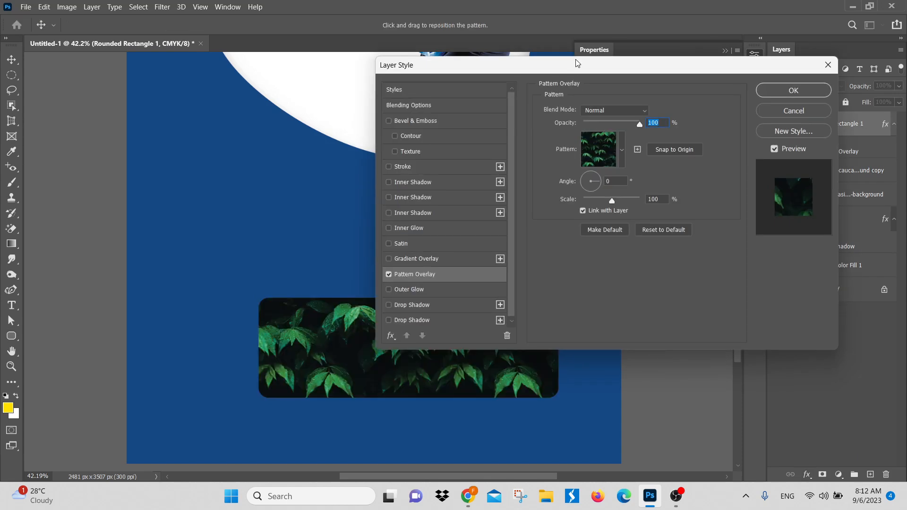
{"action": "left_click_drag", "start_coordinate": [578, 63], "coordinate": [689, 63]}
{"action": "left_click", "coordinate": [733, 150]}
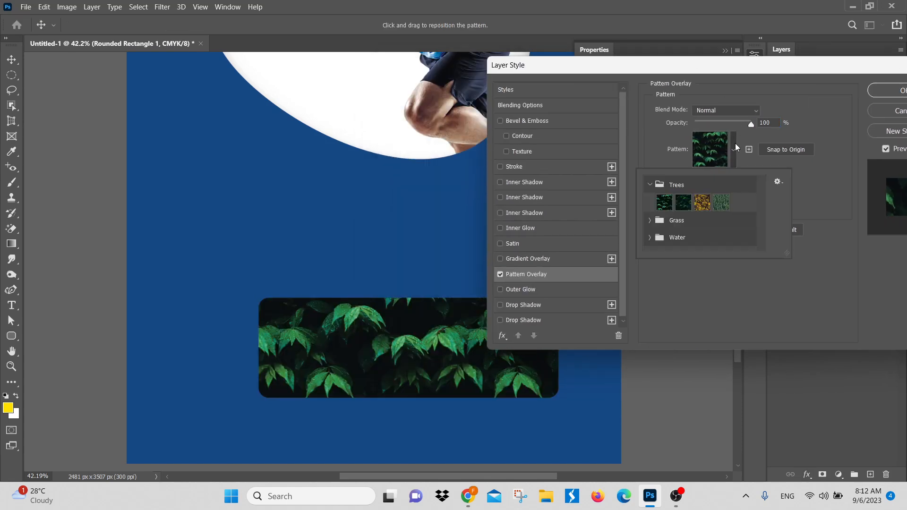
{"action": "left_click", "coordinate": [684, 203]}
{"action": "left_click", "coordinate": [721, 202]}
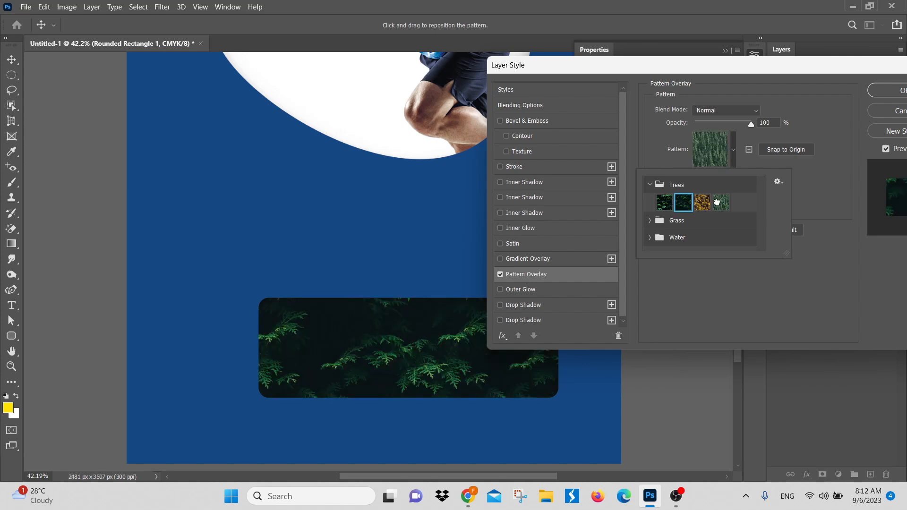
Step: Try the green Grass pattern and the Water patterns on the rounded rectangle
{"action": "left_click", "coordinate": [651, 220]}
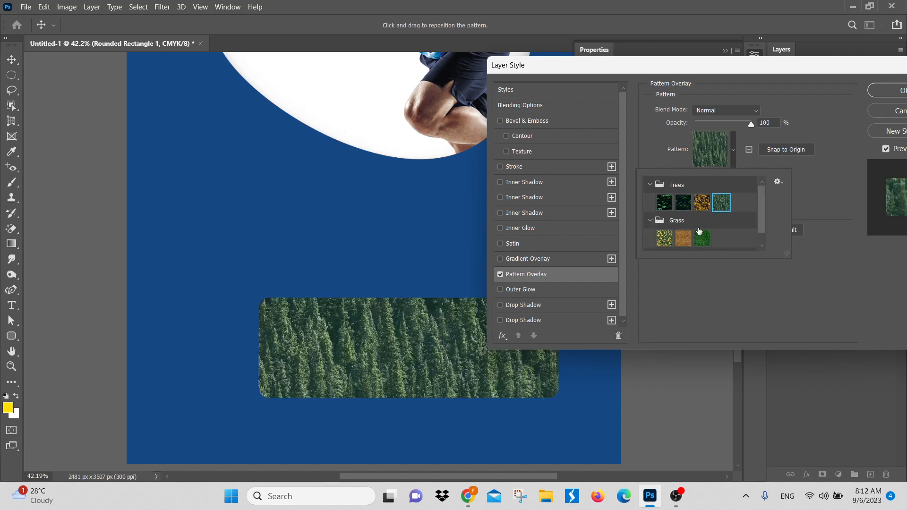
{"action": "left_click", "coordinate": [703, 239]}
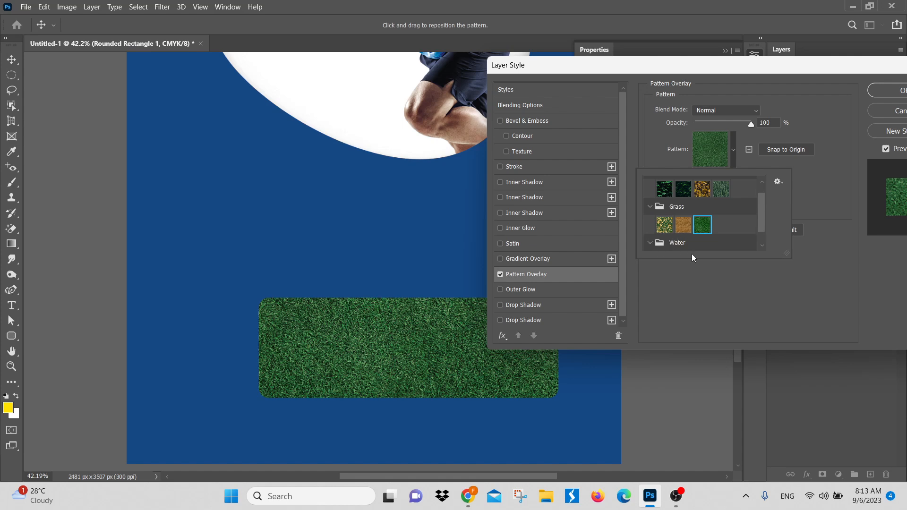
{"action": "scroll", "coordinate": [695, 241], "scroll_direction": "down", "scroll_amount": 2}
{"action": "left_click", "coordinate": [703, 242]}
{"action": "left_click", "coordinate": [684, 242]}
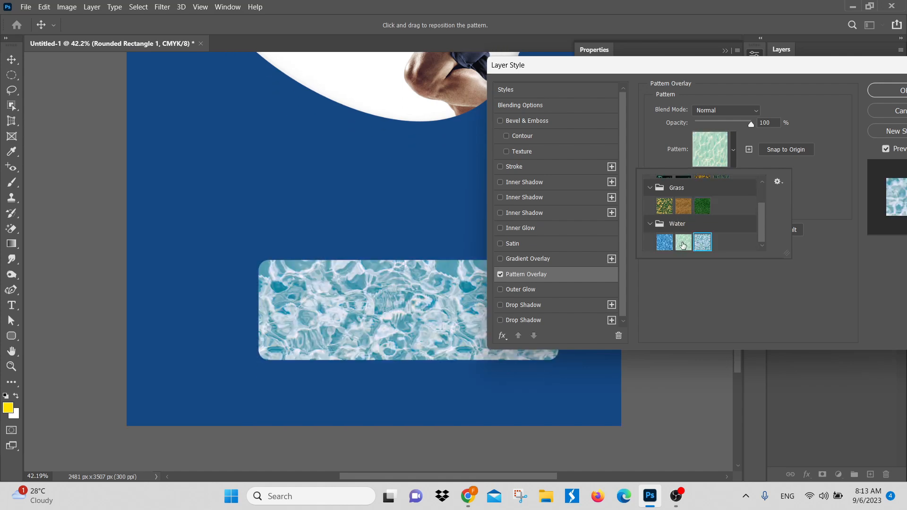
{"action": "left_click", "coordinate": [665, 243]}
{"action": "left_click", "coordinate": [703, 242]}
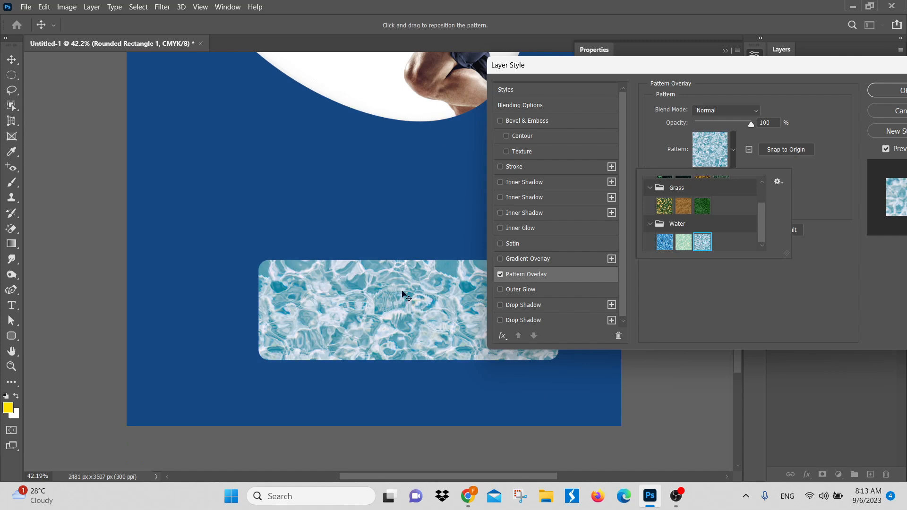
Step: Discard the Pattern Overlay and delete the rounded rectangle layer
{"action": "left_click_drag", "start_coordinate": [770, 66], "coordinate": [704, 76]}
{"action": "left_click", "coordinate": [838, 119]}
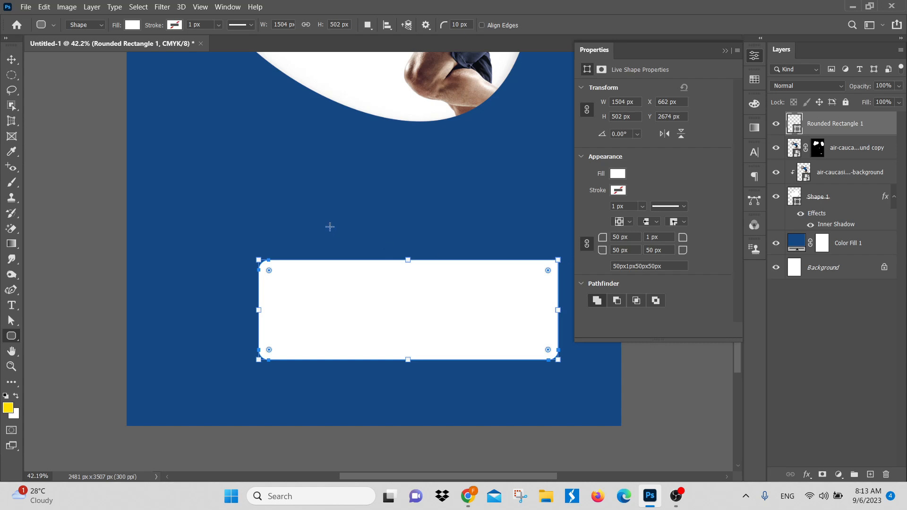
{"action": "key", "text": "Delete"}
Step: Try enabling Outer Glow in the blob's Blending Options, and cancel the layer style changes
{"action": "scroll", "coordinate": [245, 293], "scroll_direction": "up", "scroll_amount": 5}
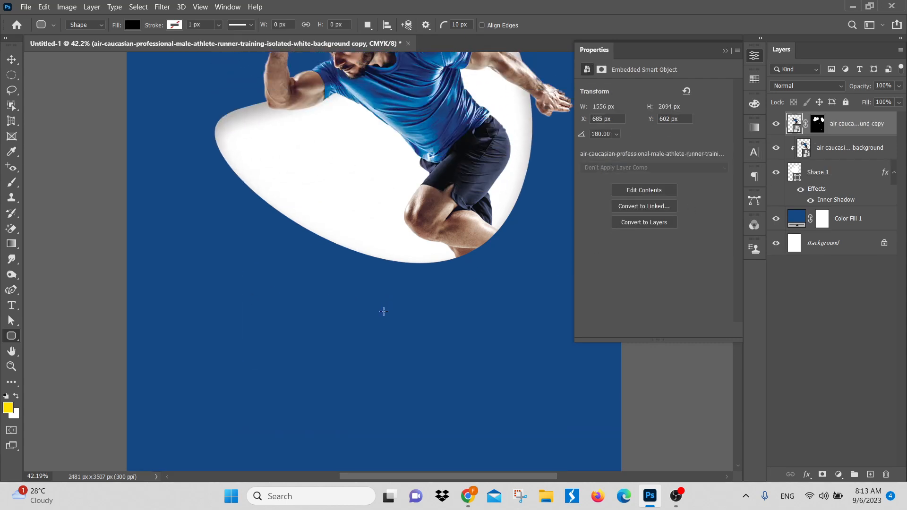
{"action": "left_click", "coordinate": [845, 180]}
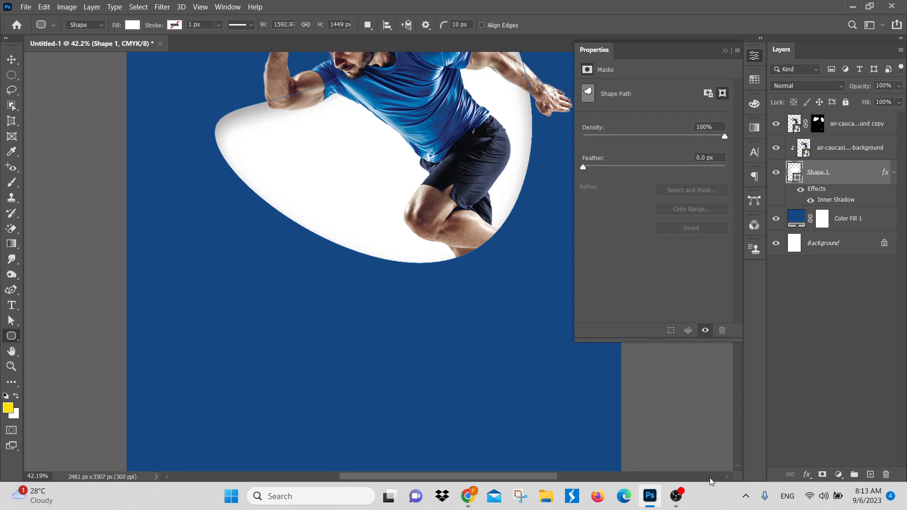
{"action": "left_click", "coordinate": [806, 474]}
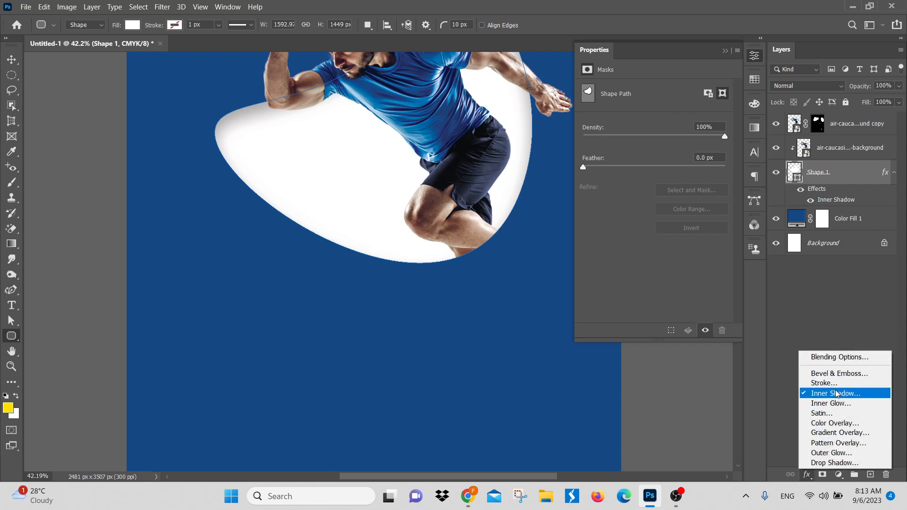
{"action": "left_click", "coordinate": [846, 358]}
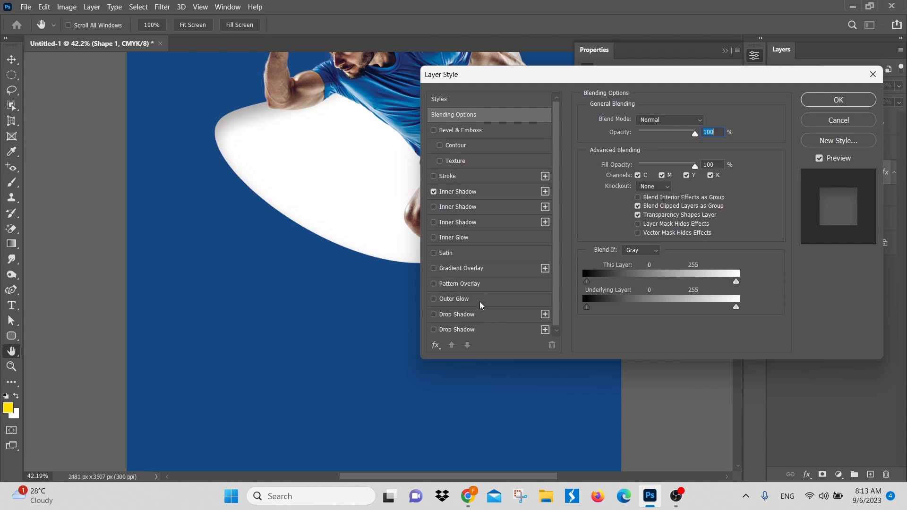
{"action": "left_click", "coordinate": [434, 299]}
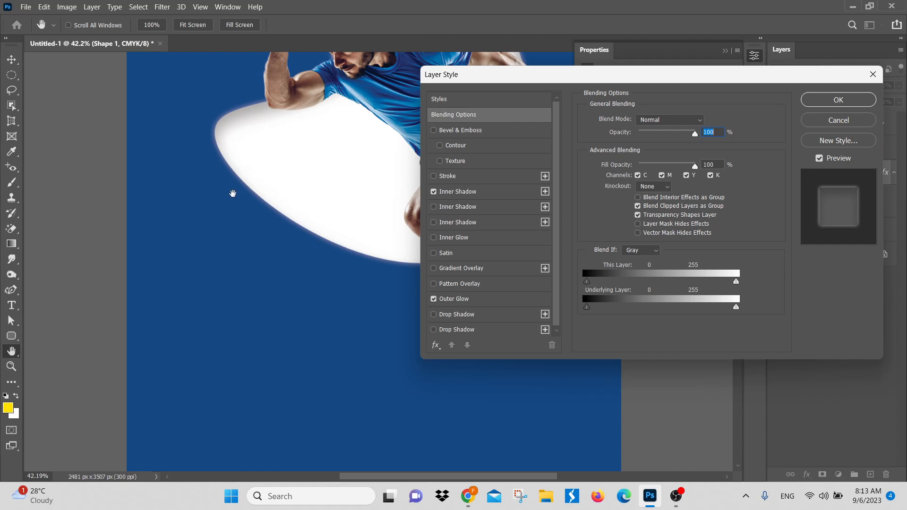
{"action": "left_click", "coordinate": [836, 124]}
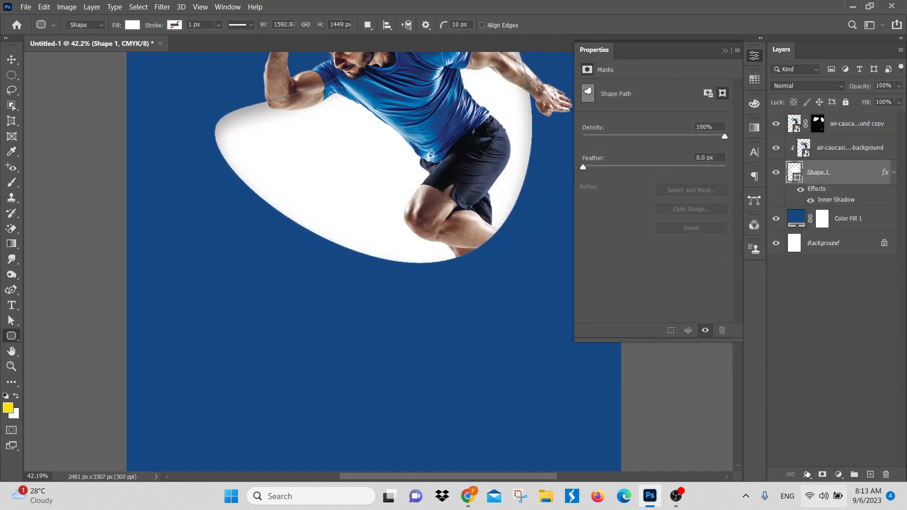
Step: Add an Outer Glow to the blob shape and give it the Blue_17 gradient preset from the Blues group
{"action": "left_click", "coordinate": [806, 474]}
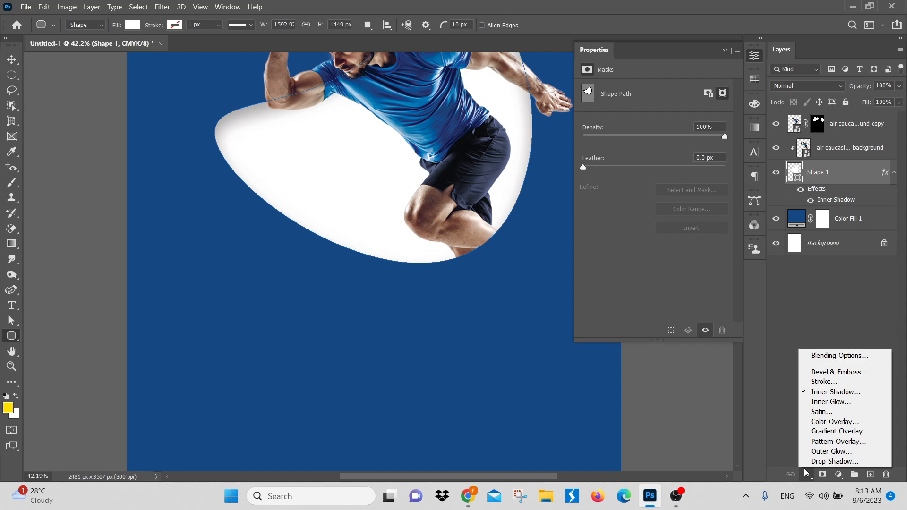
{"action": "left_click", "coordinate": [832, 453]}
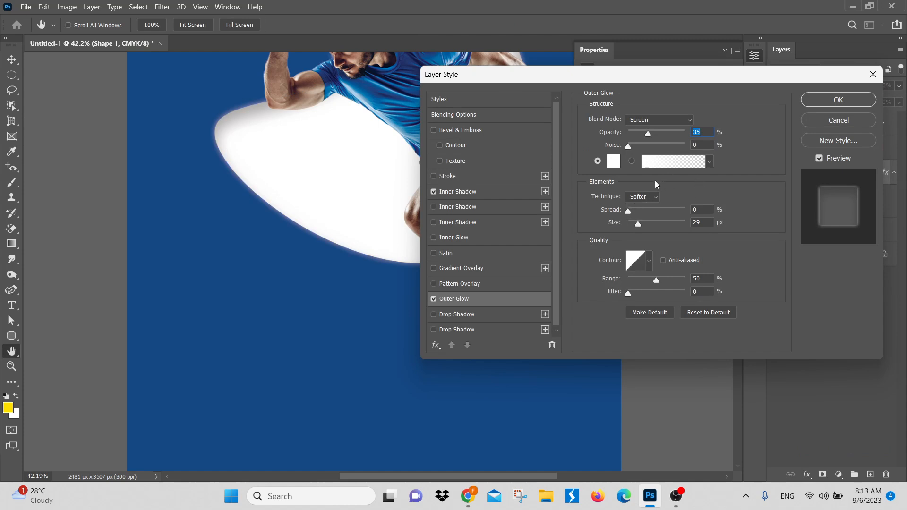
{"action": "left_click", "coordinate": [674, 161]}
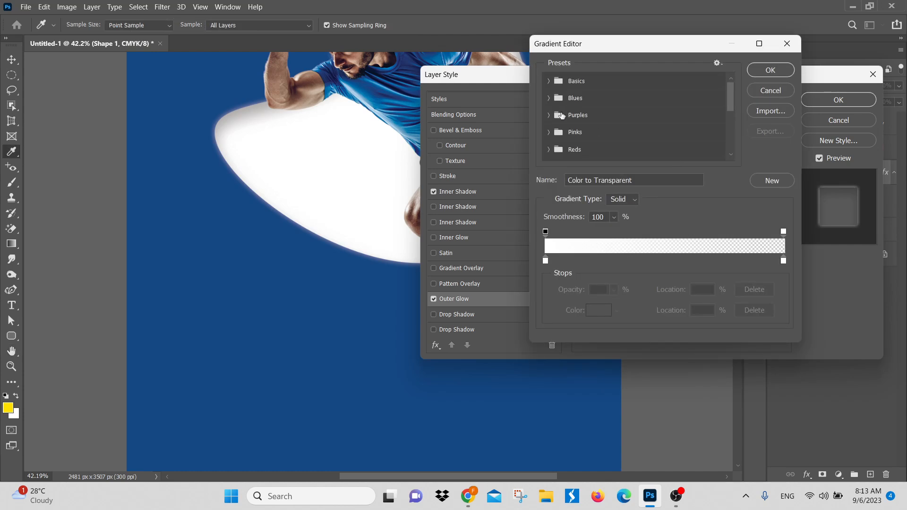
{"action": "scroll", "coordinate": [563, 116], "scroll_direction": "down", "scroll_amount": 1}
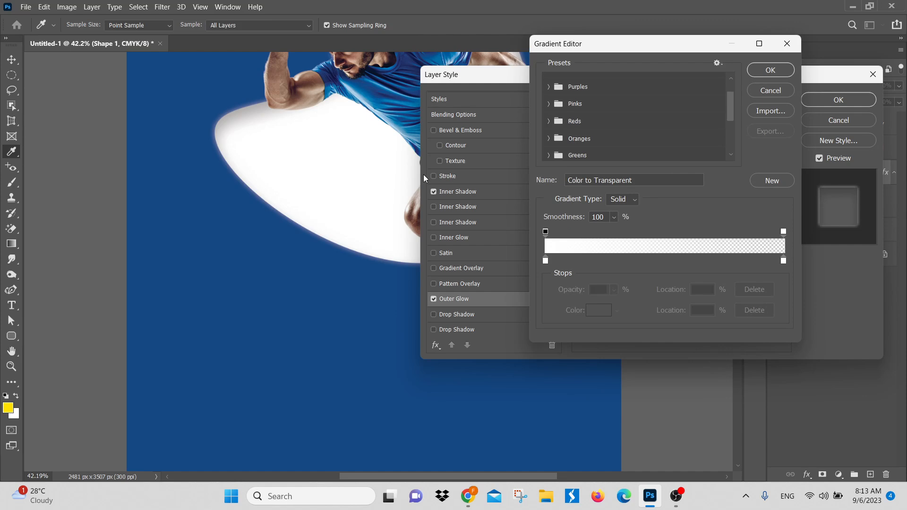
{"action": "scroll", "coordinate": [569, 140], "scroll_direction": "down", "scroll_amount": 2}
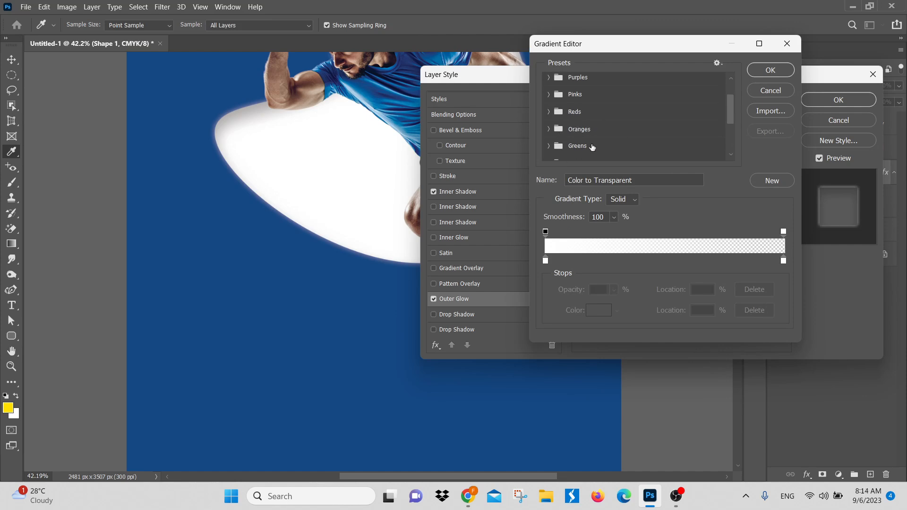
{"action": "scroll", "coordinate": [593, 147], "scroll_direction": "down", "scroll_amount": 1}
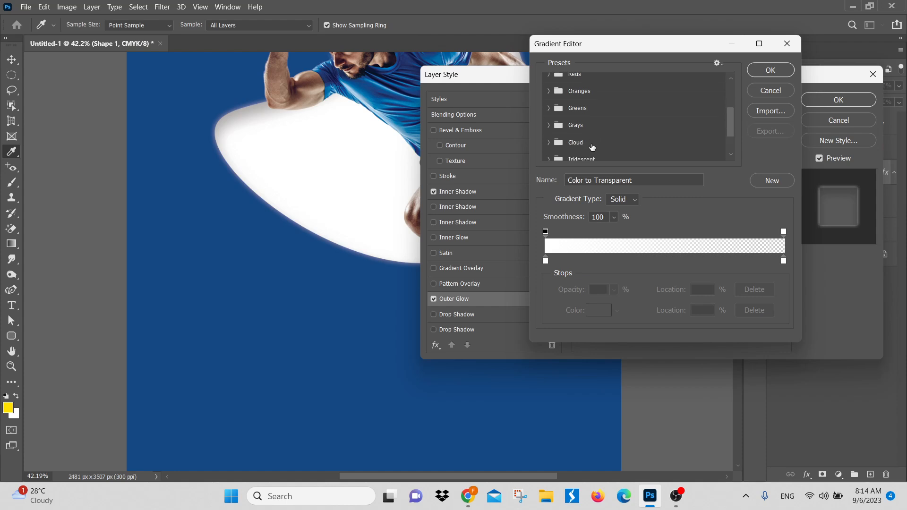
{"action": "scroll", "coordinate": [577, 137], "scroll_direction": "up", "scroll_amount": 2}
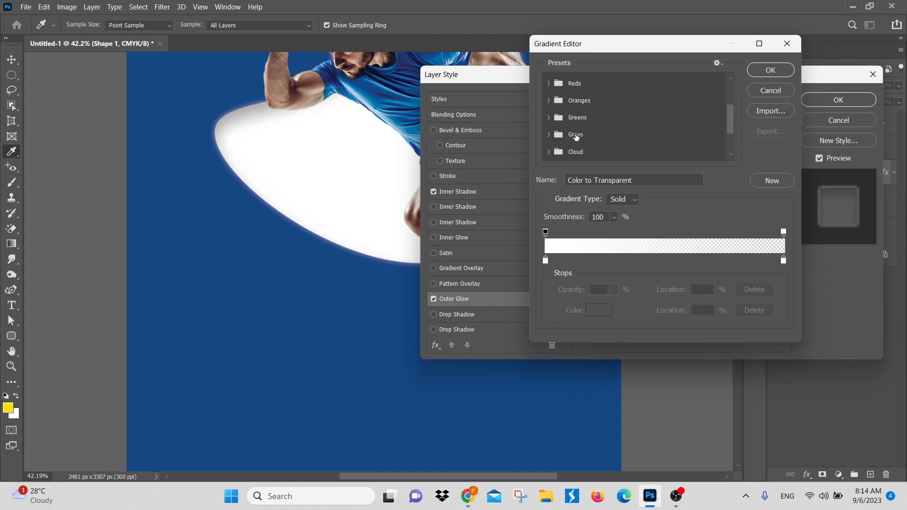
{"action": "scroll", "coordinate": [576, 137], "scroll_direction": "down", "scroll_amount": 2}
{"action": "scroll", "coordinate": [587, 131], "scroll_direction": "up", "scroll_amount": 4}
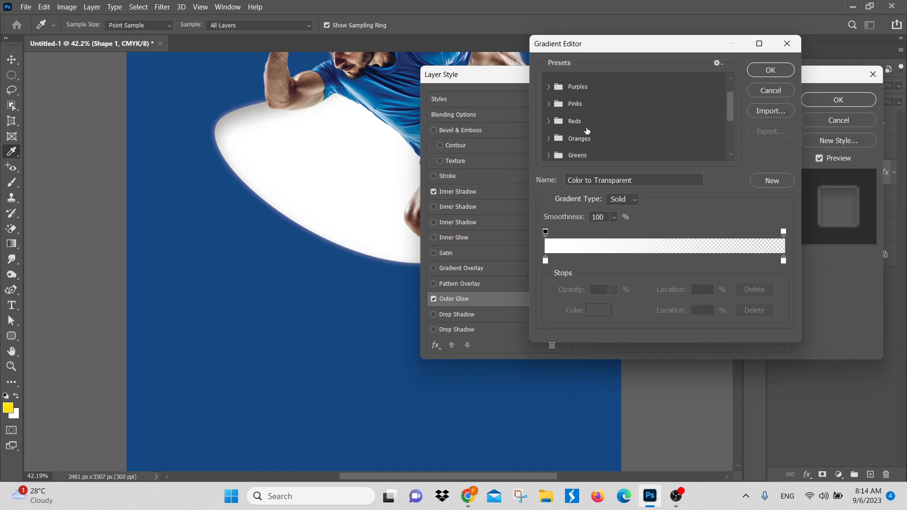
{"action": "left_click", "coordinate": [549, 98]}
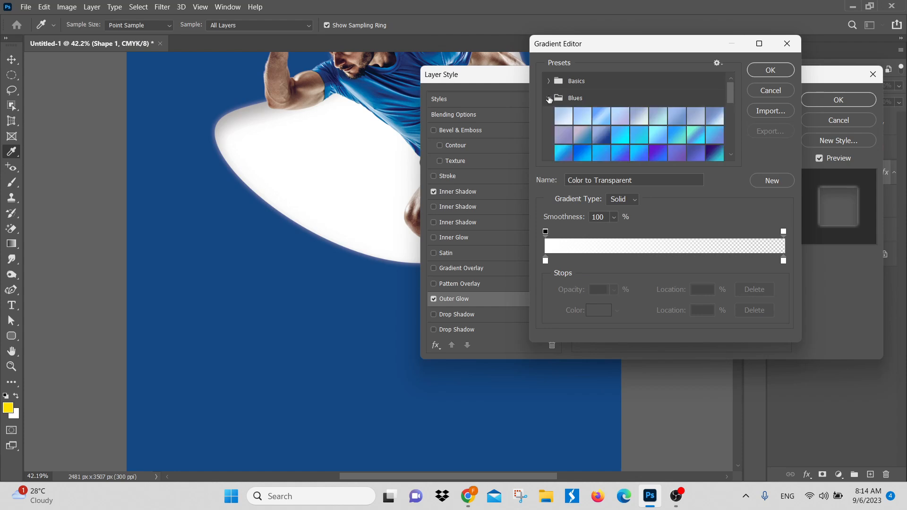
{"action": "scroll", "coordinate": [673, 139], "scroll_direction": "down", "scroll_amount": 1}
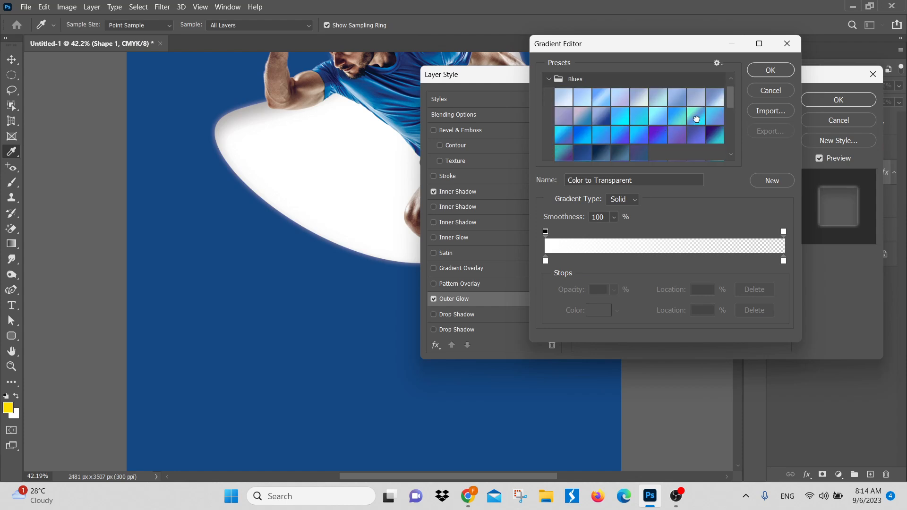
{"action": "left_click", "coordinate": [696, 118]}
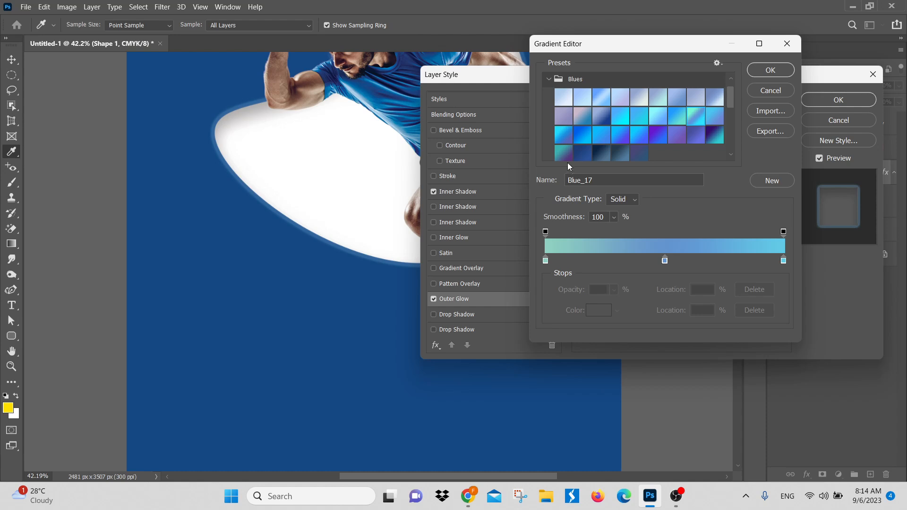
Step: Try the Blue_20, Blue_21 and Blue_24 glow gradients, accept Blue_13, and set the outer glow's size to 114 px
{"action": "left_click", "coordinate": [587, 134]}
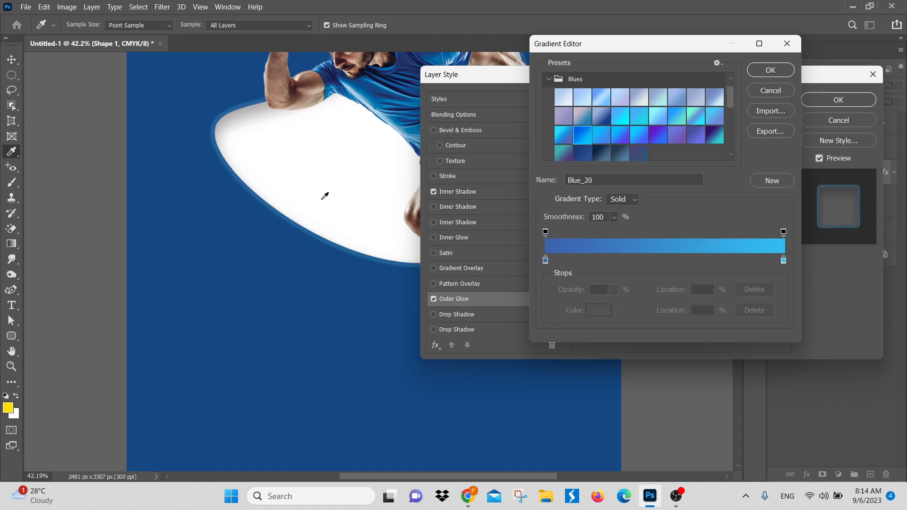
{"action": "left_click", "coordinate": [600, 137]}
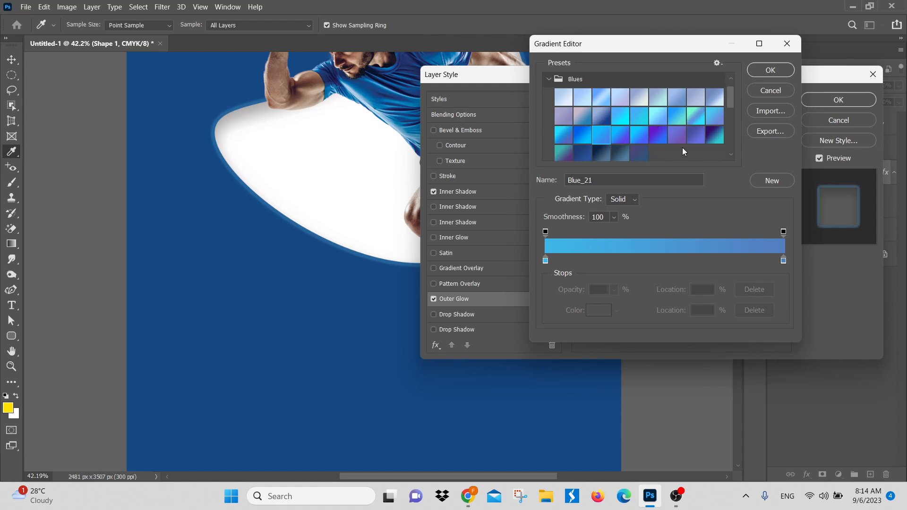
{"action": "left_click", "coordinate": [662, 133]}
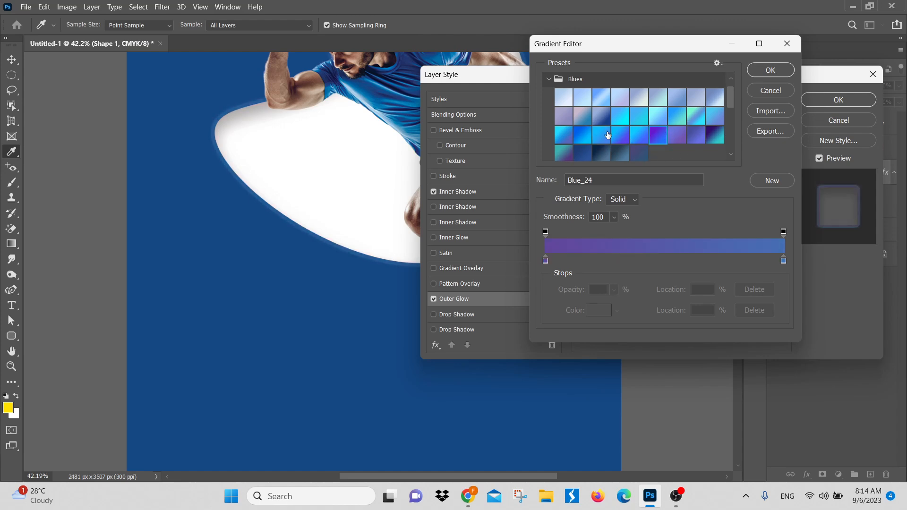
{"action": "left_click", "coordinate": [621, 116]}
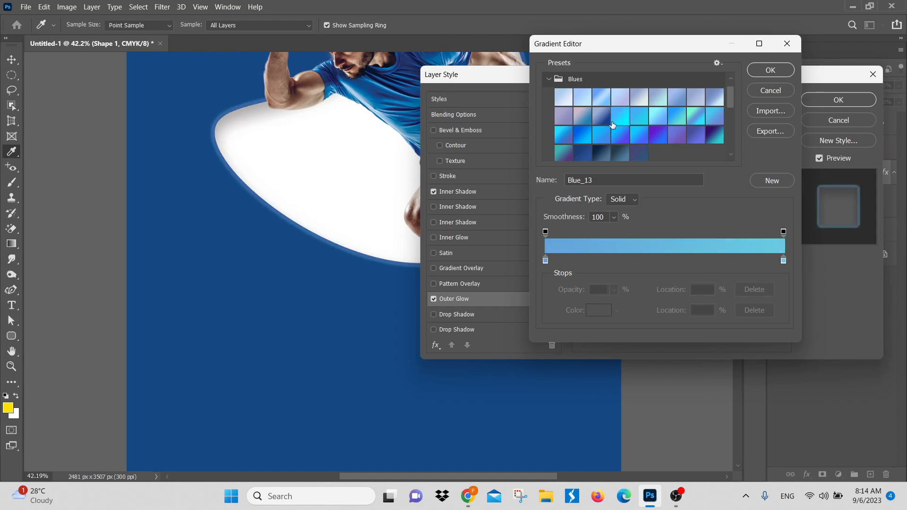
{"action": "left_click", "coordinate": [771, 70]}
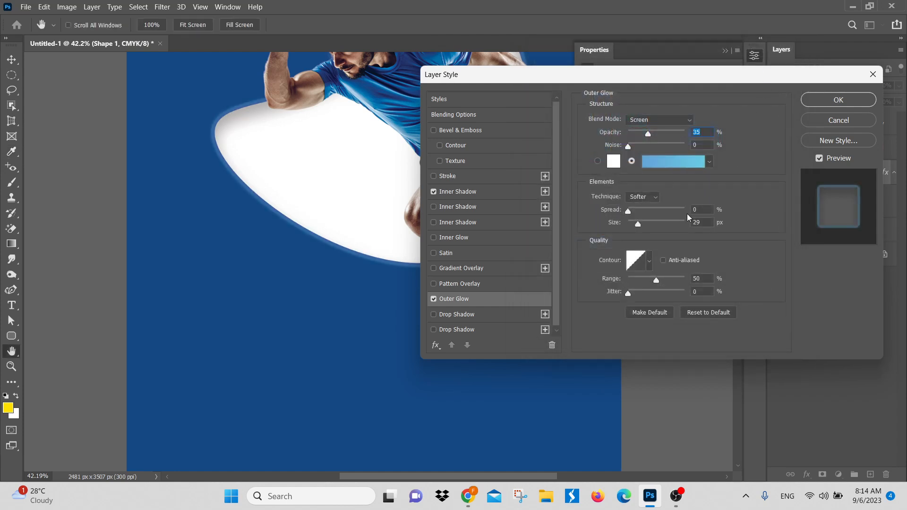
{"action": "left_click_drag", "start_coordinate": [638, 224], "coordinate": [657, 226]}
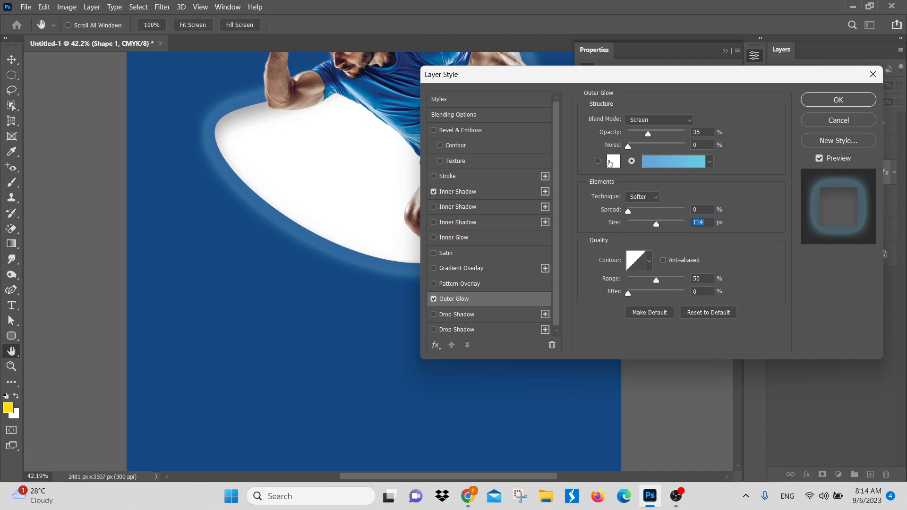
Step: Try dark red, purple, magenta and blue as the solid outer glow color, and cancel the color choice
{"action": "left_click", "coordinate": [613, 162]}
{"action": "left_click_drag", "start_coordinate": [611, 162], "coordinate": [627, 227]}
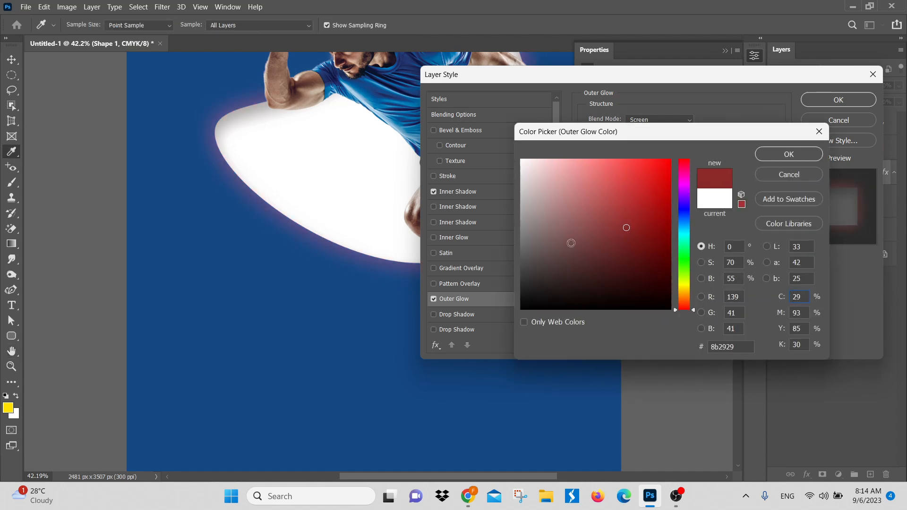
{"action": "mouse_move", "coordinate": [687, 191]}
{"action": "left_mouse_down"}
{"action": "mouse_move", "coordinate": [687, 211]}
{"action": "mouse_move", "coordinate": [679, 207]}
{"action": "mouse_move", "coordinate": [686, 187]}
{"action": "left_mouse_up"}
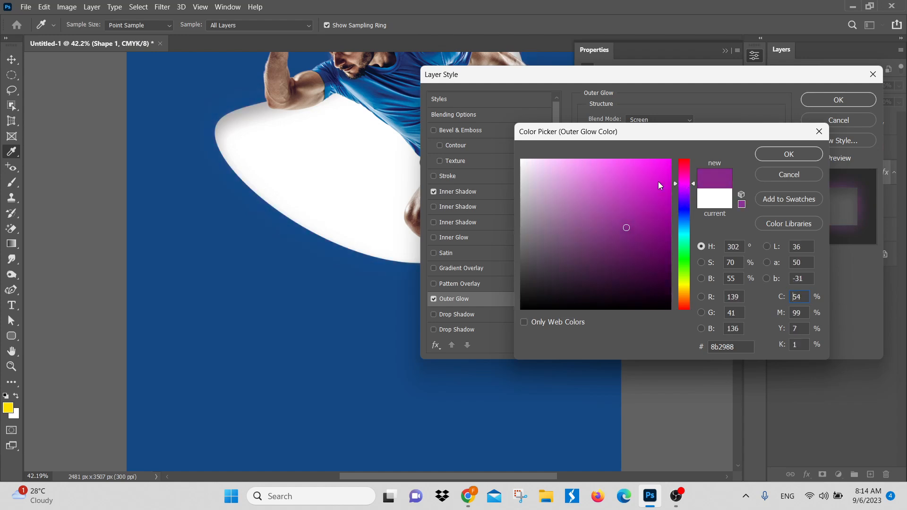
{"action": "left_click", "coordinate": [641, 167]}
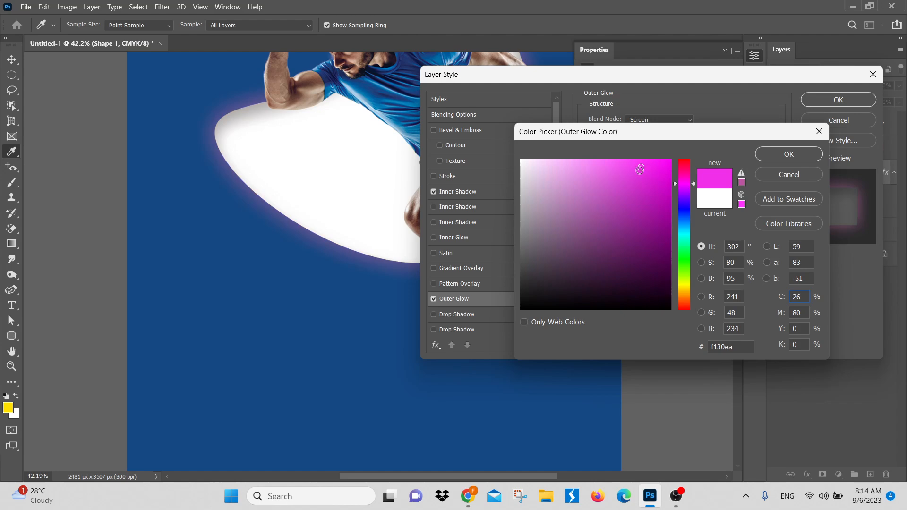
{"action": "left_click", "coordinate": [691, 180]}
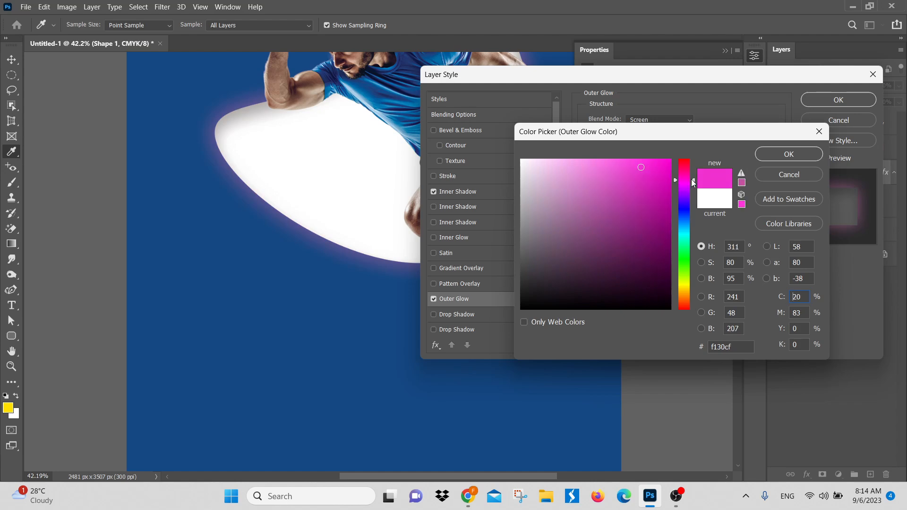
{"action": "left_click", "coordinate": [657, 181]}
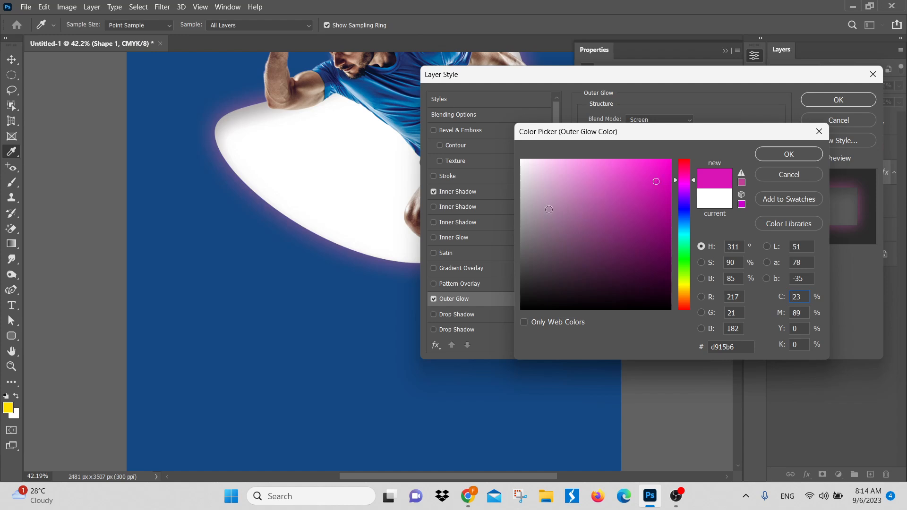
{"action": "left_click", "coordinate": [686, 207]}
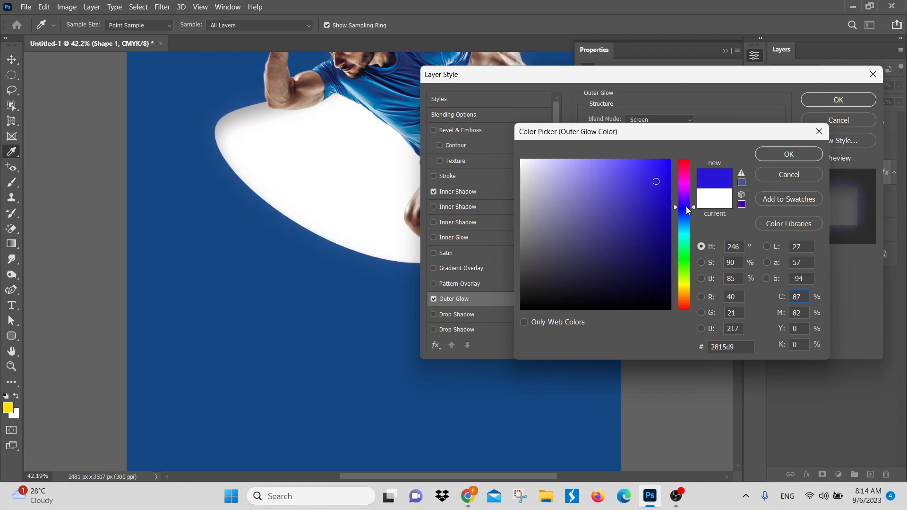
{"action": "mouse_move", "coordinate": [615, 169]}
{"action": "left_mouse_down"}
{"action": "mouse_move", "coordinate": [600, 147]}
{"action": "mouse_move", "coordinate": [601, 160]}
{"action": "mouse_move", "coordinate": [638, 172]}
{"action": "left_mouse_up"}
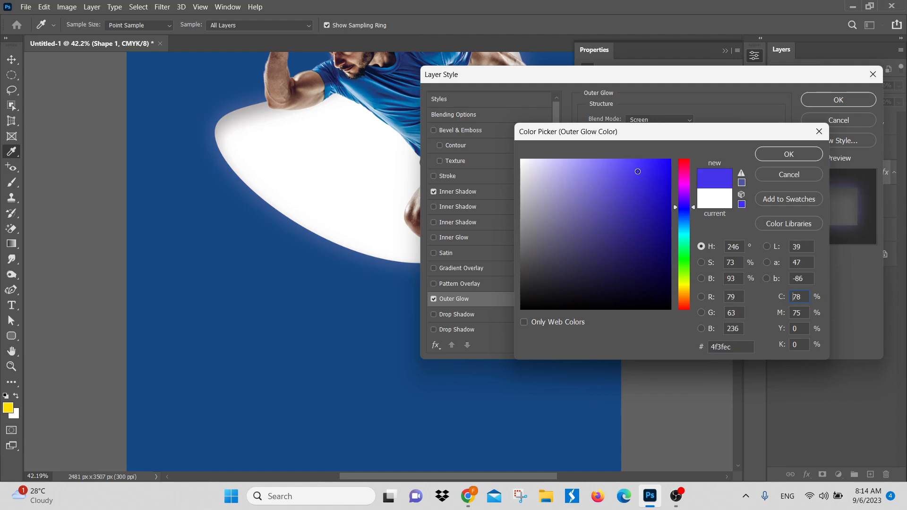
{"action": "left_click", "coordinate": [818, 175]}
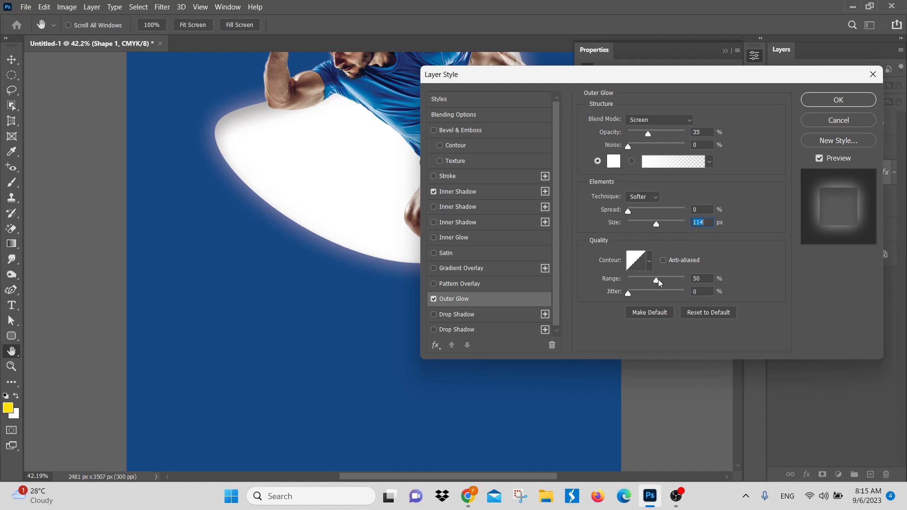
Step: Set the outer glow's range to 71% and choose the Cloud_01 gradient preset from the Cloud group
{"action": "mouse_move", "coordinate": [657, 279]}
{"action": "left_mouse_down"}
{"action": "mouse_move", "coordinate": [669, 281]}
{"action": "mouse_move", "coordinate": [657, 281]}
{"action": "left_mouse_up"}
{"action": "key", "text": "ctrl+z"}
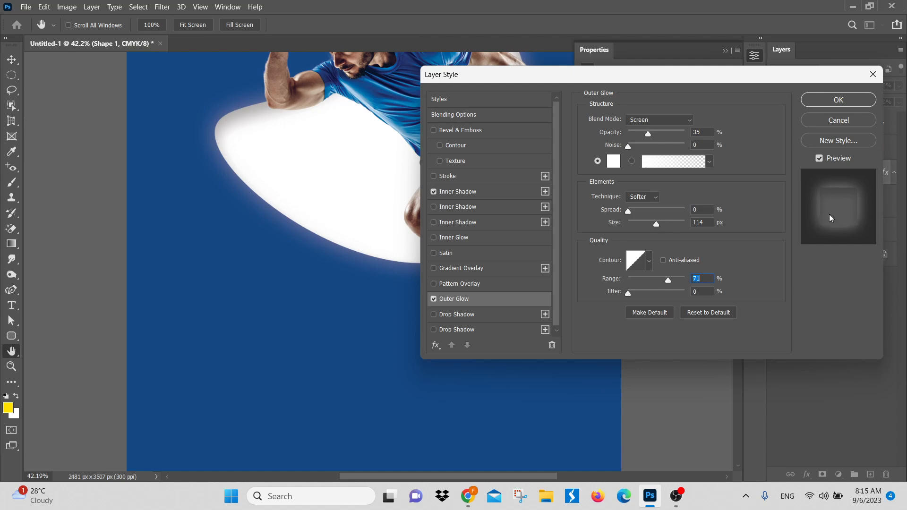
{"action": "left_click", "coordinate": [685, 162]}
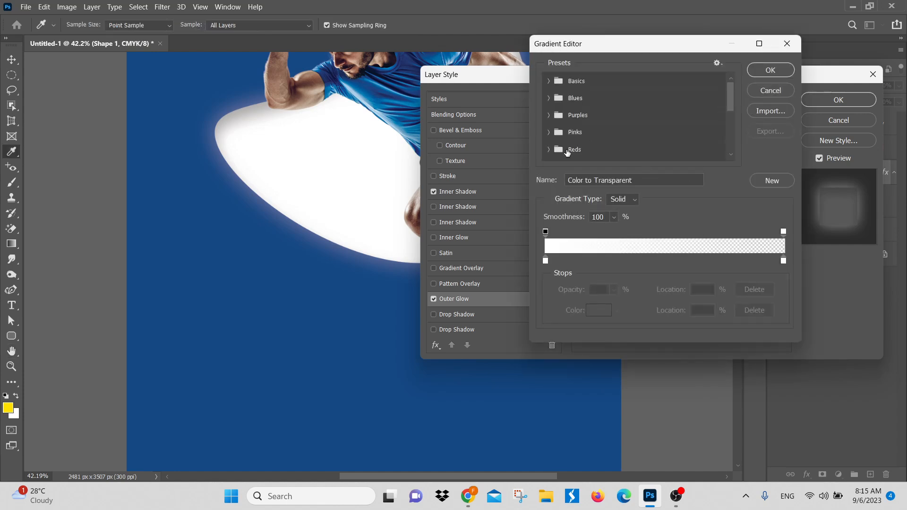
{"action": "scroll", "coordinate": [567, 154], "scroll_direction": "down", "scroll_amount": 1}
{"action": "left_click", "coordinate": [549, 119]}
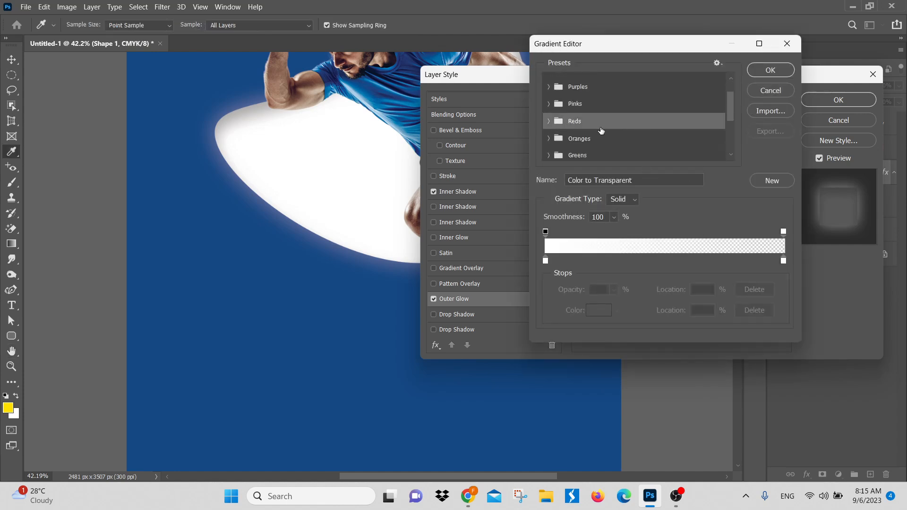
{"action": "scroll", "coordinate": [574, 140], "scroll_direction": "down", "scroll_amount": 1}
{"action": "left_click", "coordinate": [550, 144]}
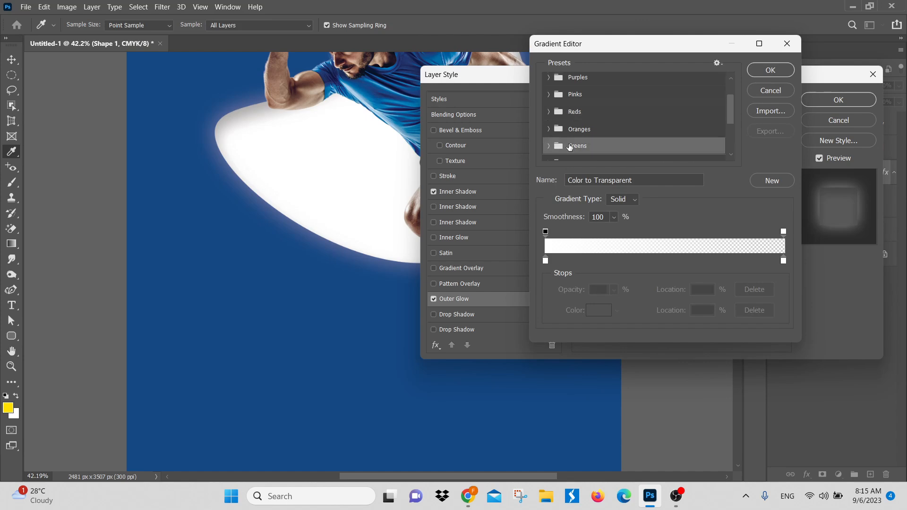
{"action": "scroll", "coordinate": [556, 148], "scroll_direction": "down", "scroll_amount": 2}
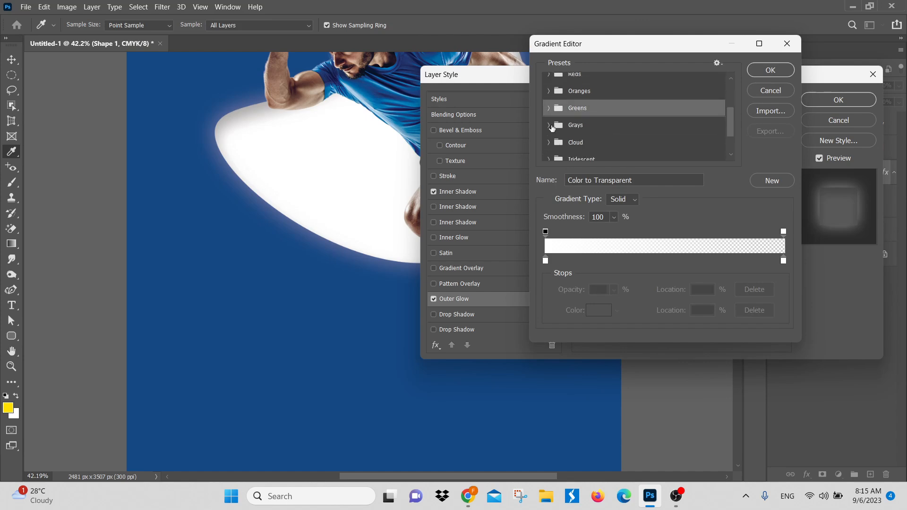
{"action": "left_click", "coordinate": [548, 125]}
{"action": "scroll", "coordinate": [560, 142], "scroll_direction": "down", "scroll_amount": 1}
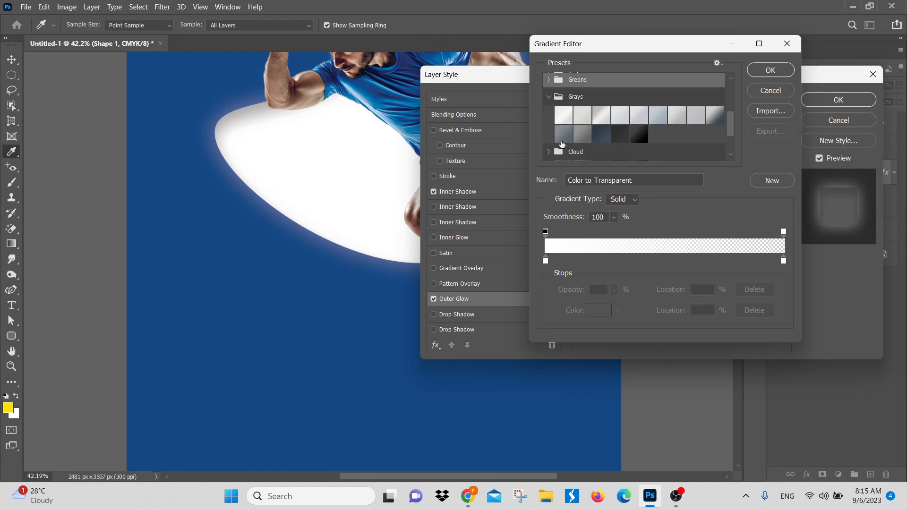
{"action": "left_click", "coordinate": [548, 152]}
{"action": "scroll", "coordinate": [586, 156], "scroll_direction": "down", "scroll_amount": 1}
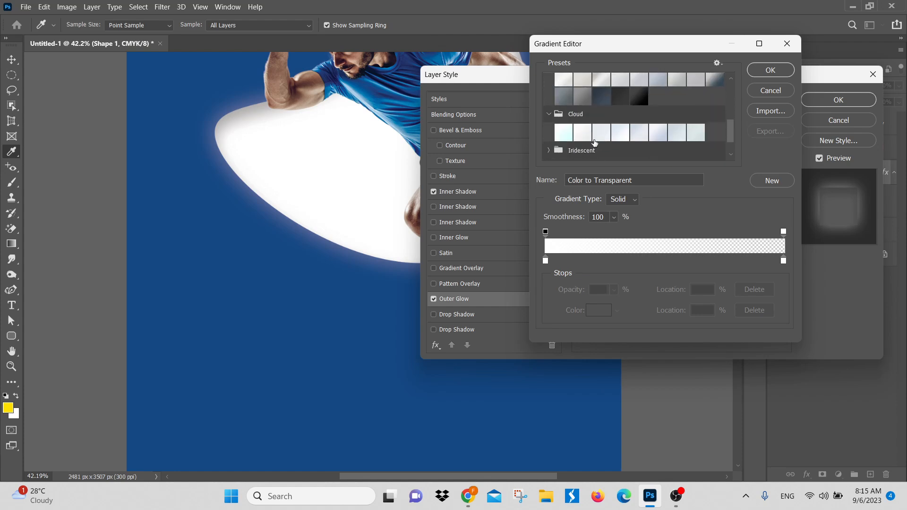
{"action": "left_click", "coordinate": [564, 136]}
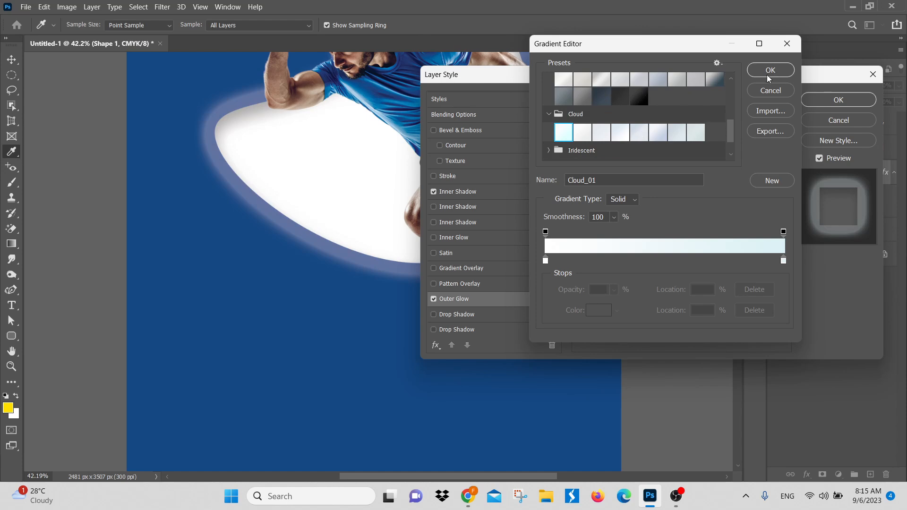
Step: Choose the Blue_13 preset from the Blues group as the outer glow gradient and accept it
{"action": "scroll", "coordinate": [657, 127], "scroll_direction": "down", "scroll_amount": 3}
{"action": "scroll", "coordinate": [615, 125], "scroll_direction": "up", "scroll_amount": 4}
{"action": "left_click", "coordinate": [594, 122]}
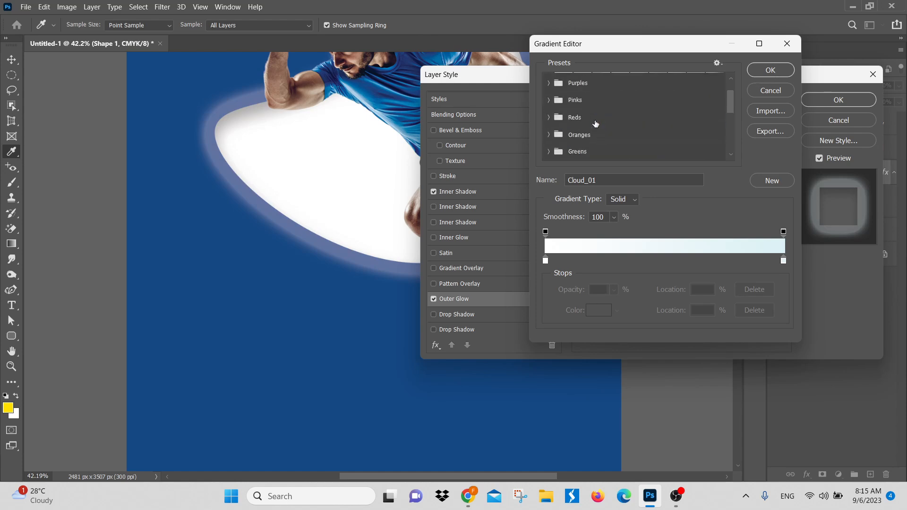
{"action": "scroll", "coordinate": [574, 110], "scroll_direction": "up", "scroll_amount": 2}
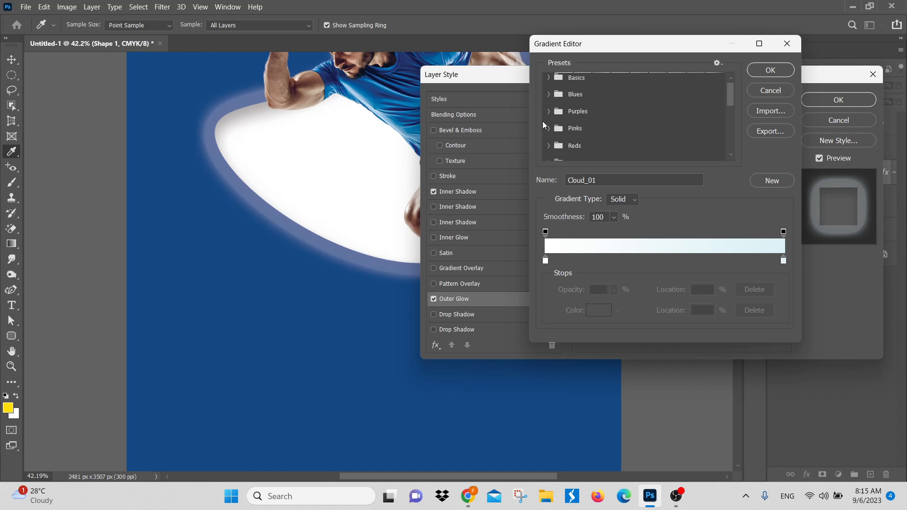
{"action": "left_click", "coordinate": [548, 94]}
{"action": "scroll", "coordinate": [652, 118], "scroll_direction": "down", "scroll_amount": 1}
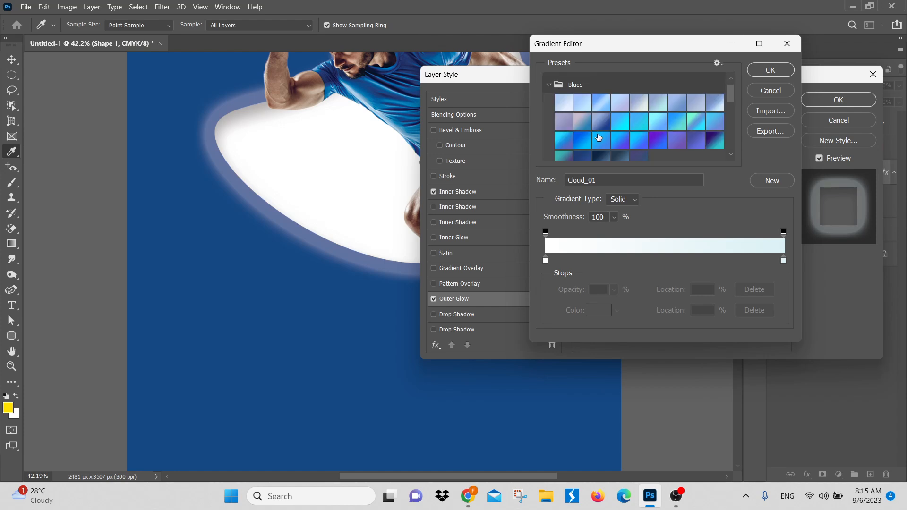
{"action": "left_click", "coordinate": [622, 121]}
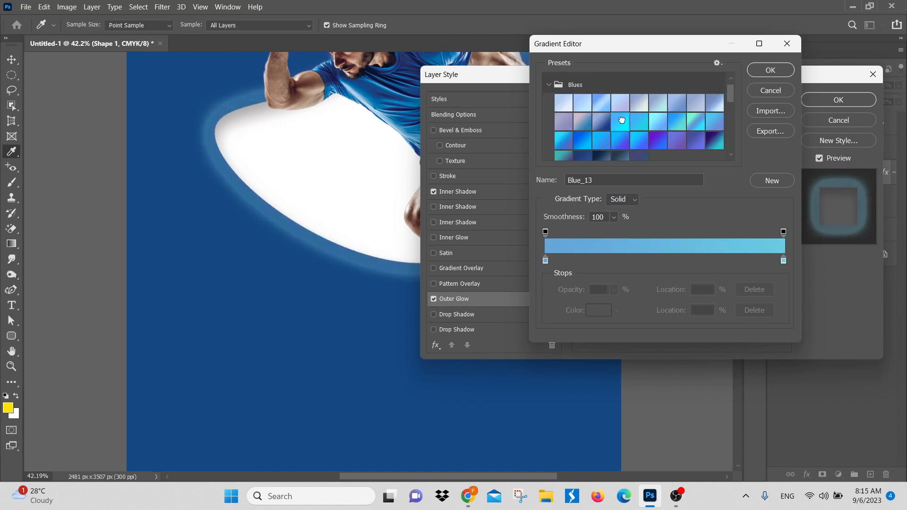
{"action": "left_click", "coordinate": [759, 74]}
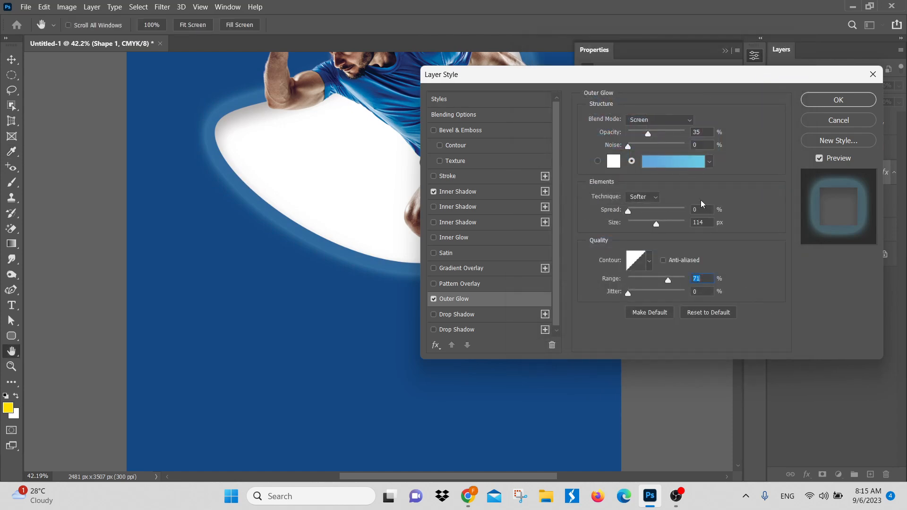
Step: Set the outer glow's opacity to 63% and, after trying Multiply, Color Burn and Lighter Color, choose the Linear Dodge (Add) blend mode
{"action": "left_click_drag", "start_coordinate": [648, 134], "coordinate": [665, 136]}
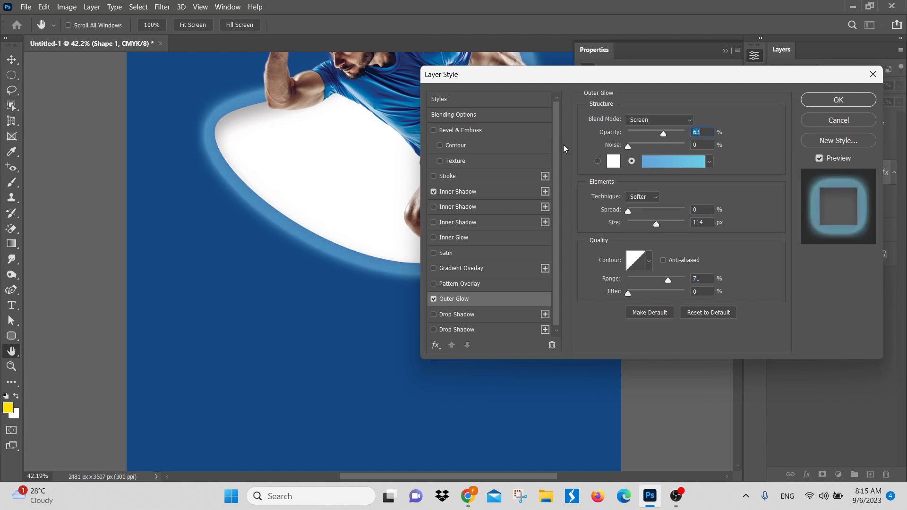
{"action": "left_click", "coordinate": [659, 123]}
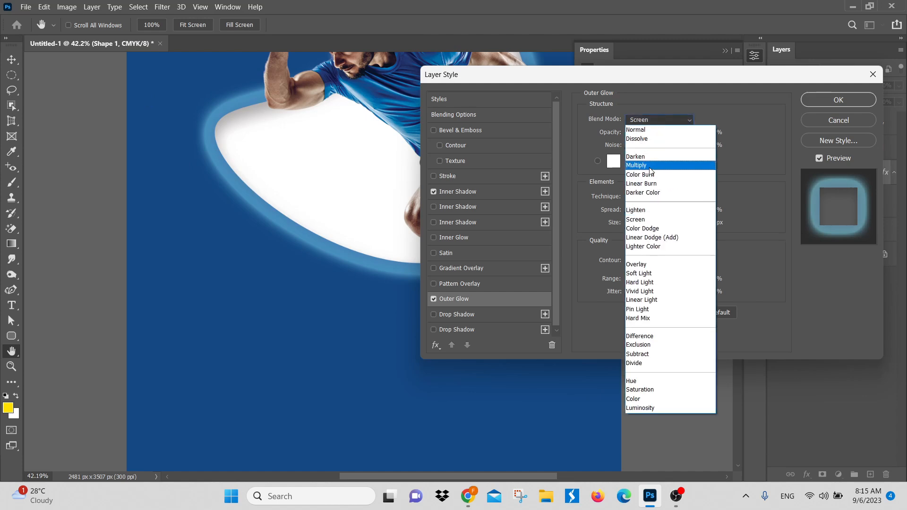
{"action": "left_click", "coordinate": [651, 170]}
{"action": "left_click", "coordinate": [660, 121]}
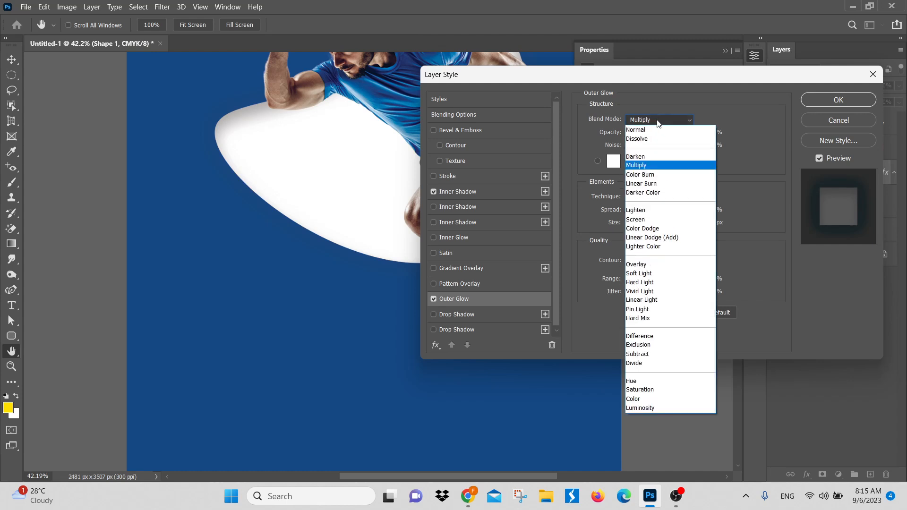
{"action": "left_click", "coordinate": [651, 177]}
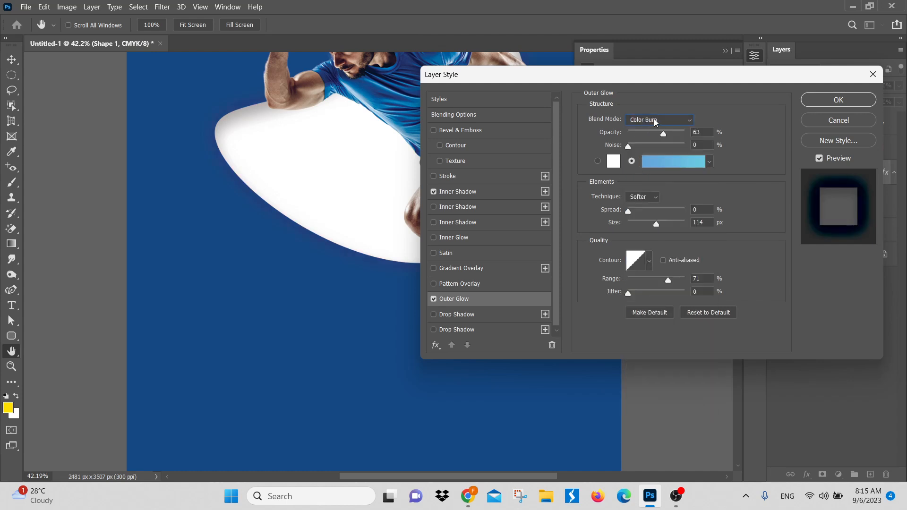
{"action": "left_click", "coordinate": [655, 122]}
{"action": "left_click", "coordinate": [652, 246]}
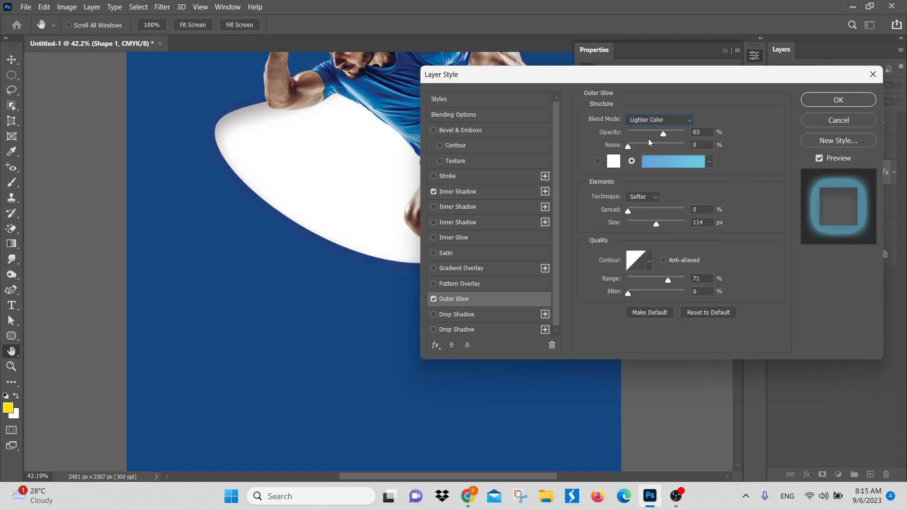
{"action": "left_click", "coordinate": [655, 124]}
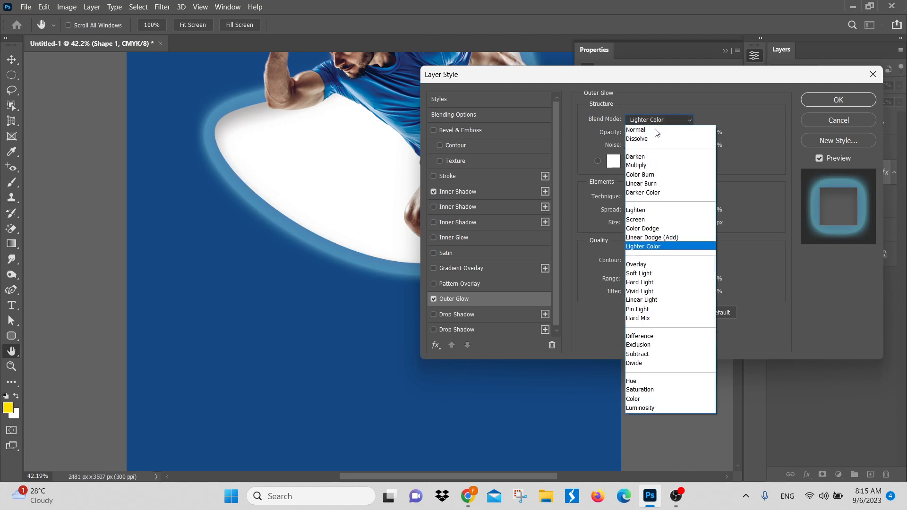
{"action": "left_click", "coordinate": [664, 239]}
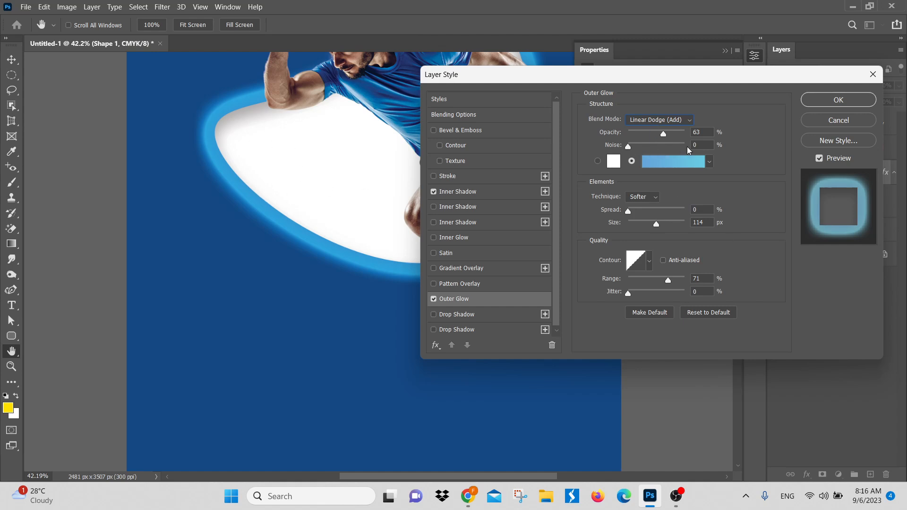
Step: Set the outer glow's noise to 2%, try the preset contours, and apply the effect with the three-peaked contour
{"action": "type", "text": "2"}
{"action": "left_click", "coordinate": [649, 260]}
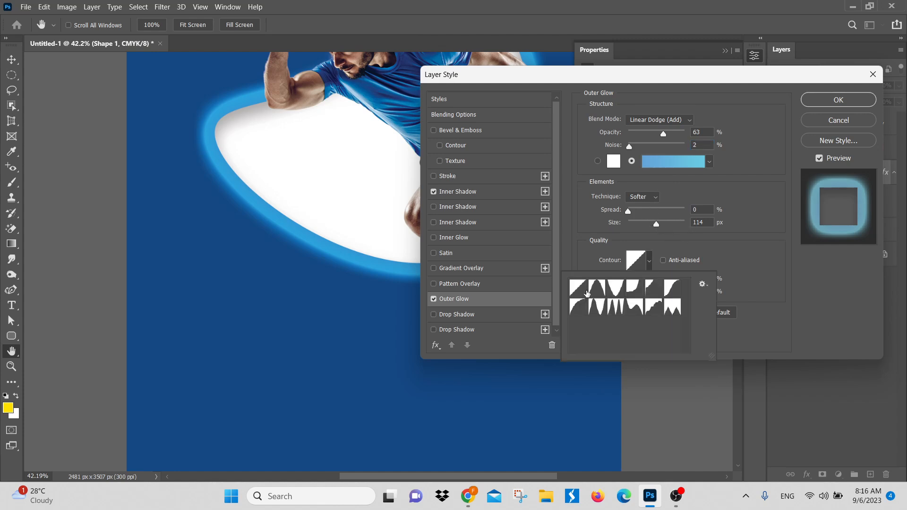
{"action": "left_click", "coordinate": [600, 290]}
{"action": "left_click", "coordinate": [619, 292]}
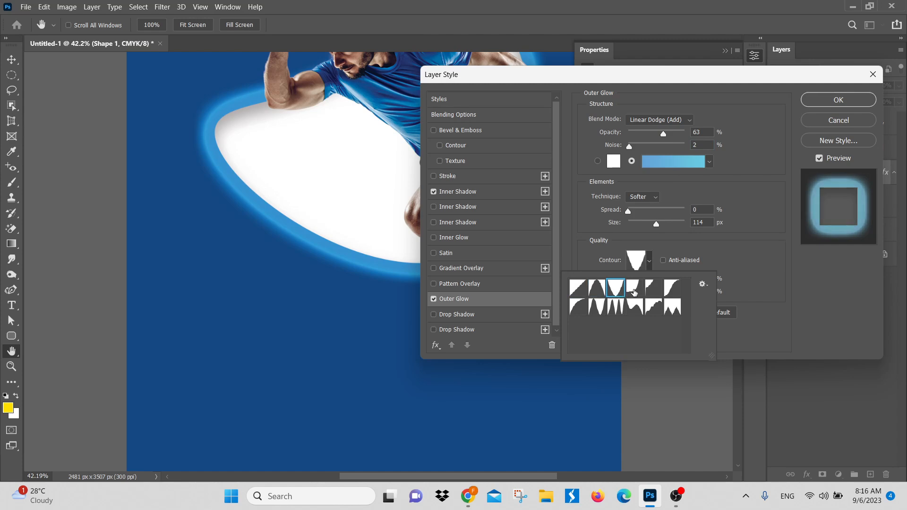
{"action": "left_click", "coordinate": [635, 292]}
{"action": "left_click", "coordinate": [655, 293]}
{"action": "left_click", "coordinate": [674, 297]}
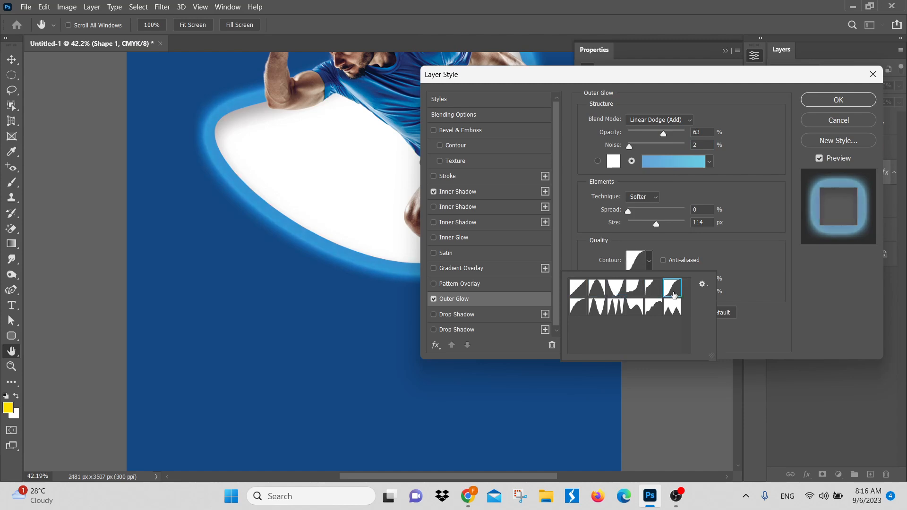
{"action": "left_click", "coordinate": [578, 307]}
{"action": "left_click", "coordinate": [596, 306]}
{"action": "left_click", "coordinate": [615, 307]}
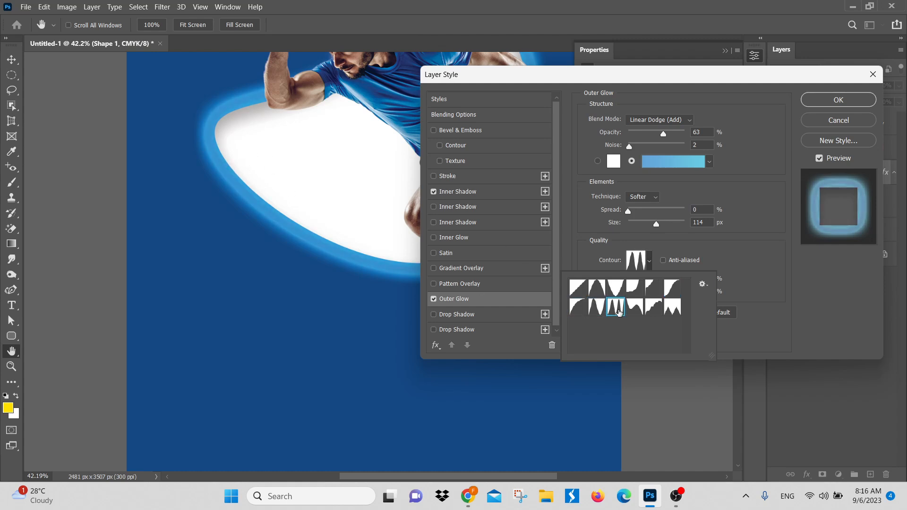
{"action": "left_click", "coordinate": [664, 311]}
{"action": "left_click", "coordinate": [618, 311]}
{"action": "left_click", "coordinate": [629, 310]}
{"action": "left_click", "coordinate": [614, 309]}
{"action": "scroll", "coordinate": [740, 256], "scroll_direction": "down", "scroll_amount": 1}
{"action": "left_click", "coordinate": [740, 255]}
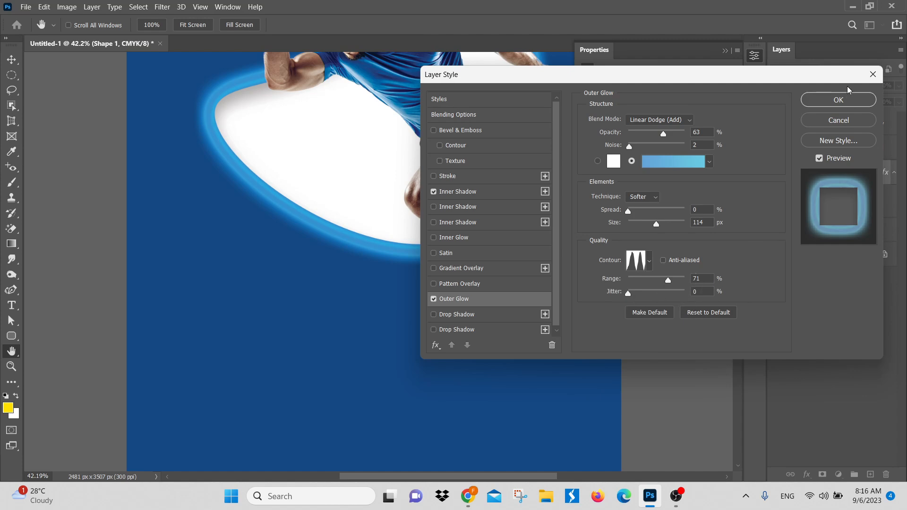
{"action": "left_click", "coordinate": [846, 98]}
Step: Deselect all layers, switch to the Move tool and review the blob's outer glow on the whole poster
{"action": "scroll", "coordinate": [369, 231], "scroll_direction": "down", "scroll_amount": 3}
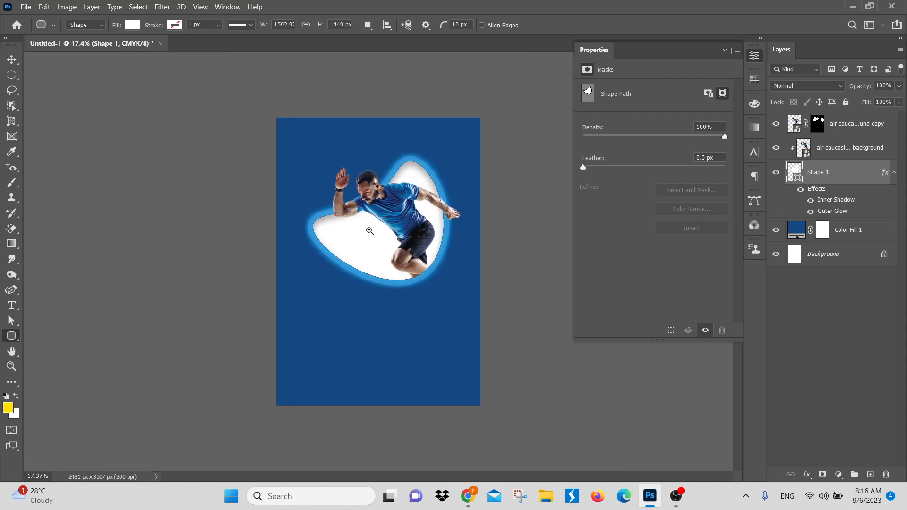
{"action": "scroll", "coordinate": [370, 230], "scroll_direction": "up", "scroll_amount": 3}
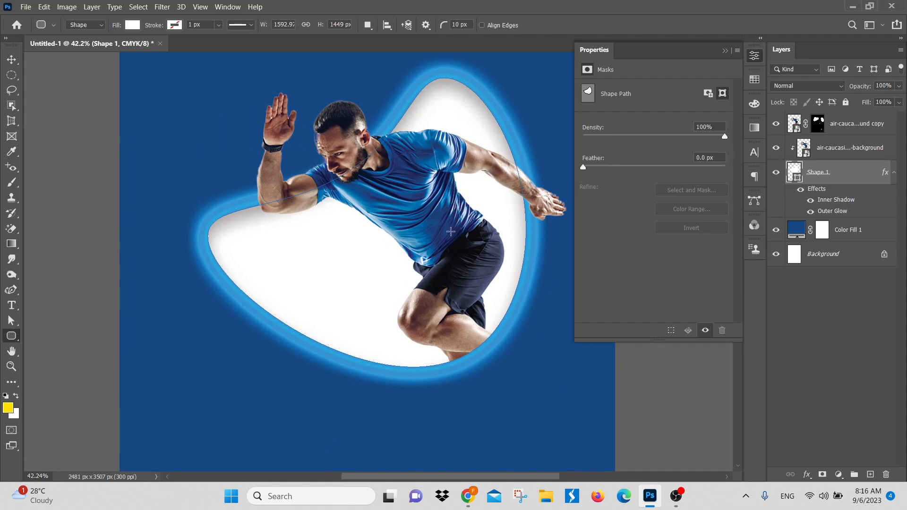
{"action": "left_click", "coordinate": [841, 325]}
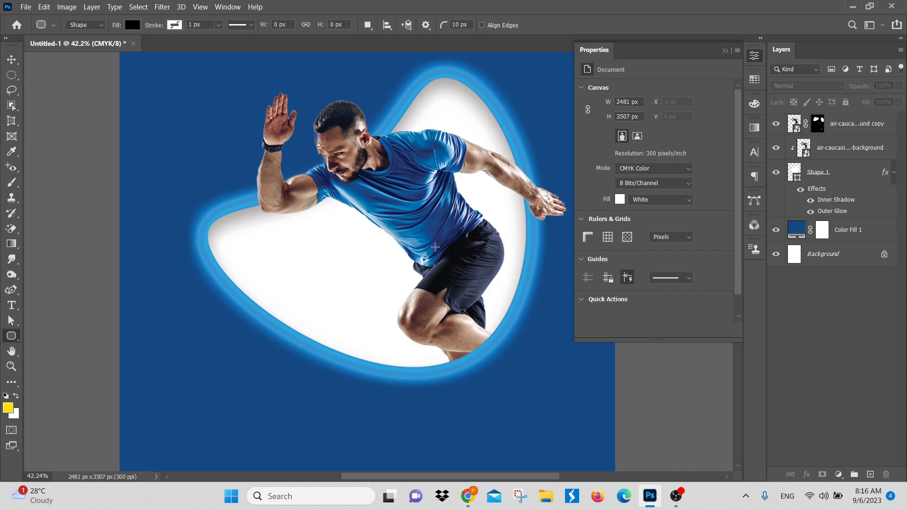
{"action": "left_click", "coordinate": [12, 60]}
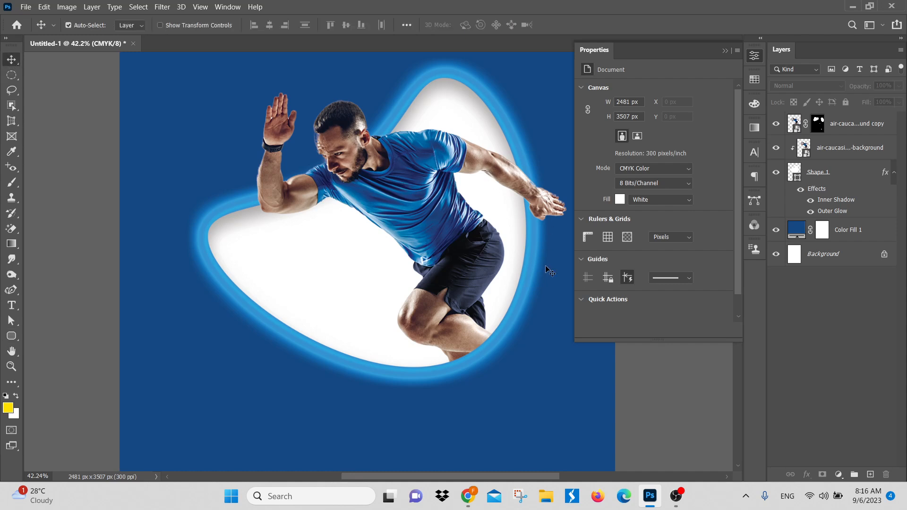
{"action": "scroll", "coordinate": [415, 258], "scroll_direction": "down", "scroll_amount": 3}
{"action": "scroll", "coordinate": [379, 266], "scroll_direction": "up", "scroll_amount": 1}
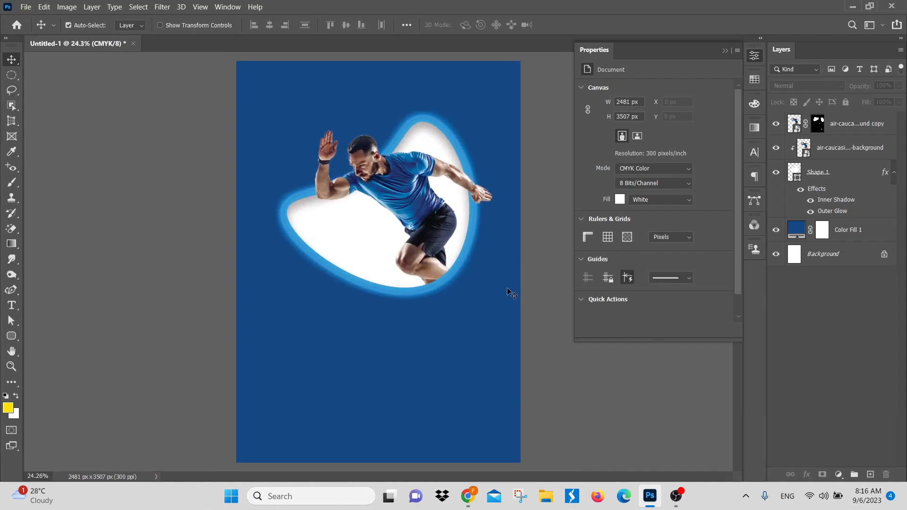
Step: Change the Color Fill 1 background layer to the brighter blue 1261ba
{"action": "left_click", "coordinate": [851, 229]}
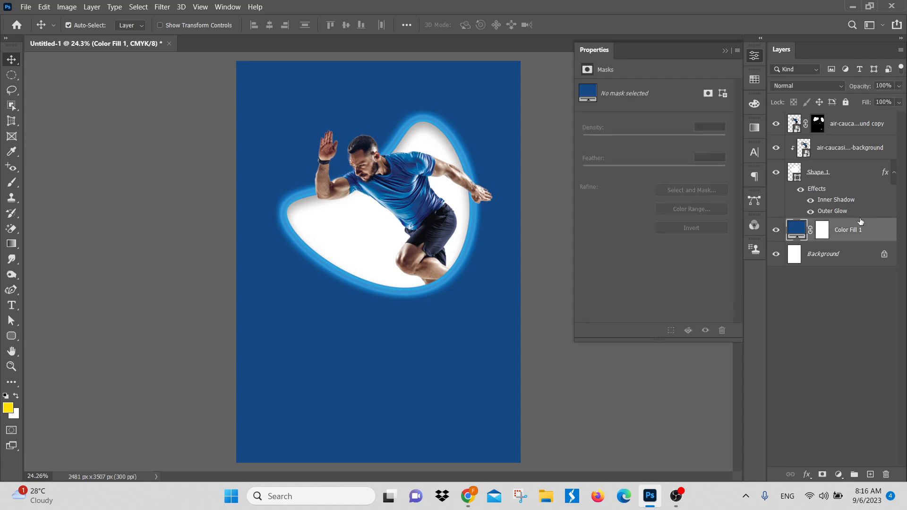
{"action": "double_click", "coordinate": [798, 231]}
{"action": "left_click", "coordinate": [657, 202]}
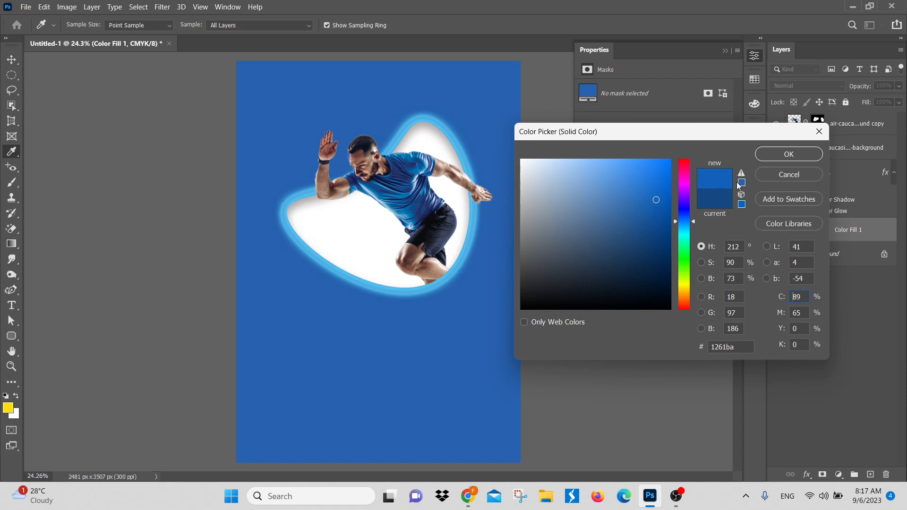
{"action": "left_click", "coordinate": [796, 153]}
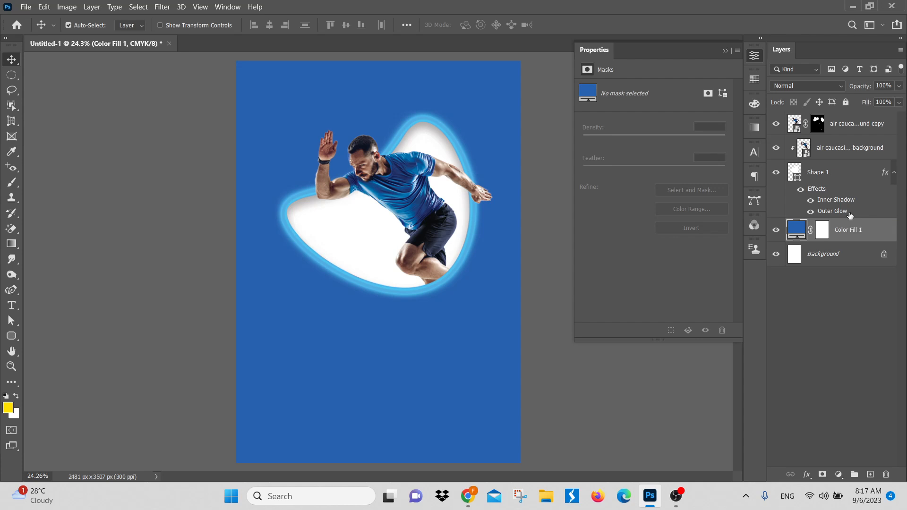
{"action": "left_click", "coordinate": [807, 474]}
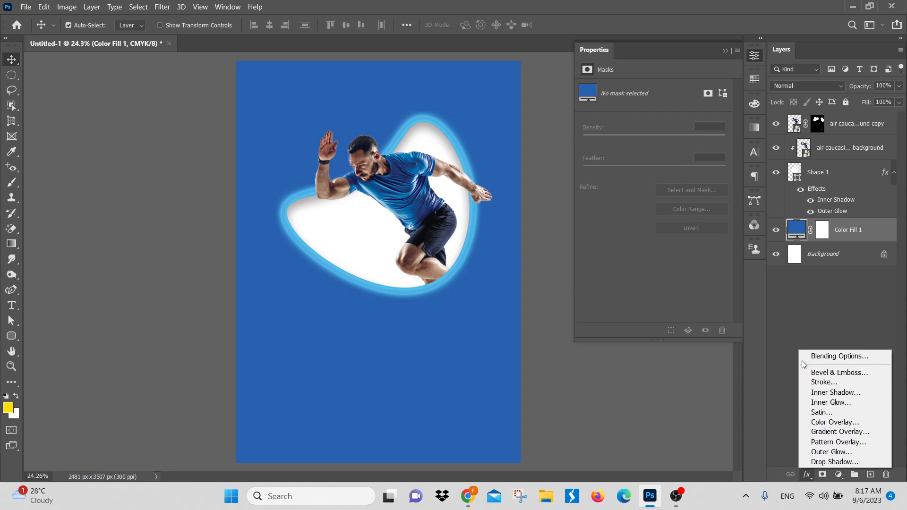
{"action": "left_click", "coordinate": [810, 333]}
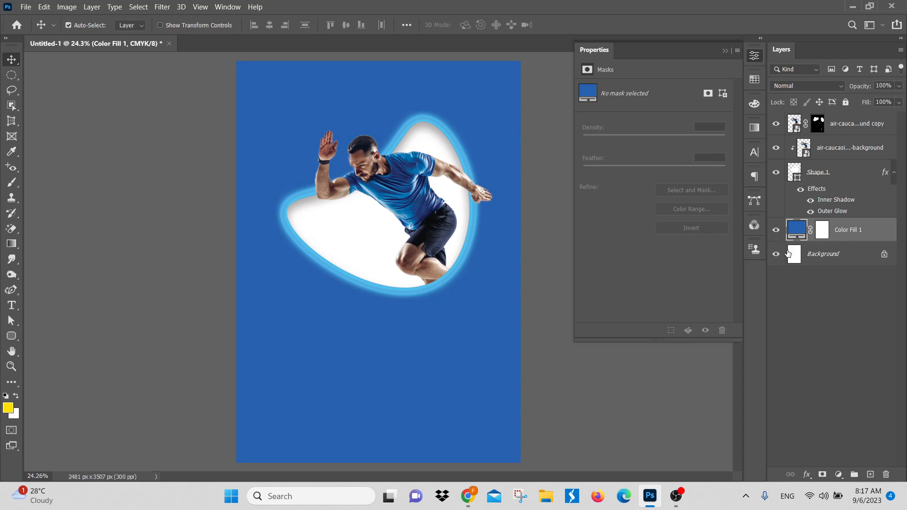
{"action": "left_click", "coordinate": [808, 475]}
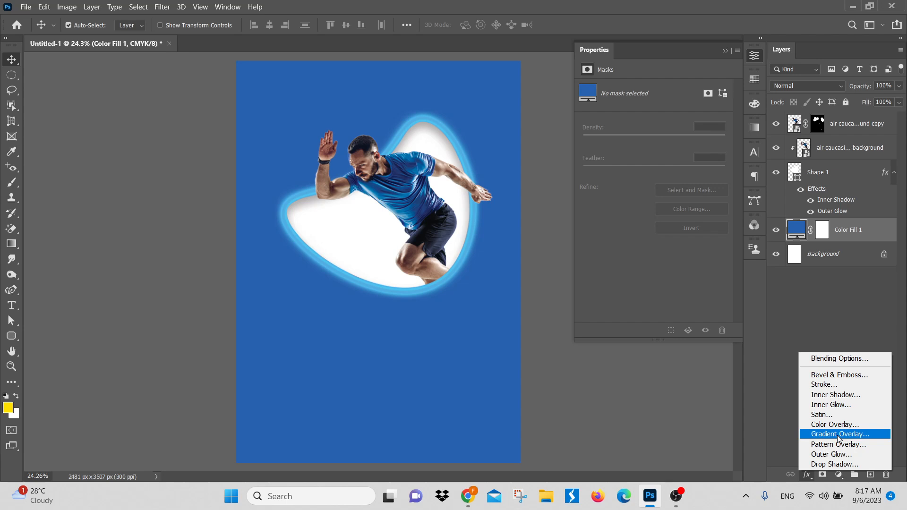
{"action": "left_click", "coordinate": [821, 294]}
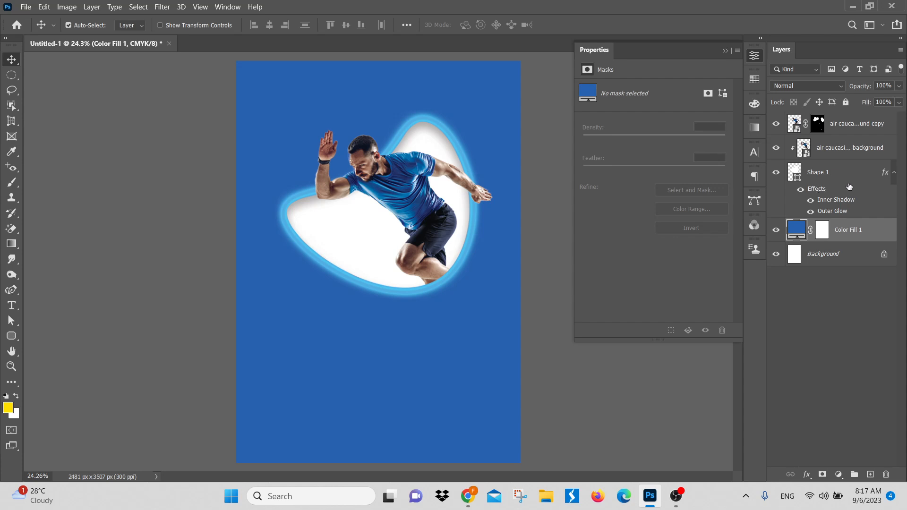
Step: Hide and show again the Inner Shadow and the Outer Glow of Shape 1 to compare each effect
{"action": "left_click", "coordinate": [813, 202]}
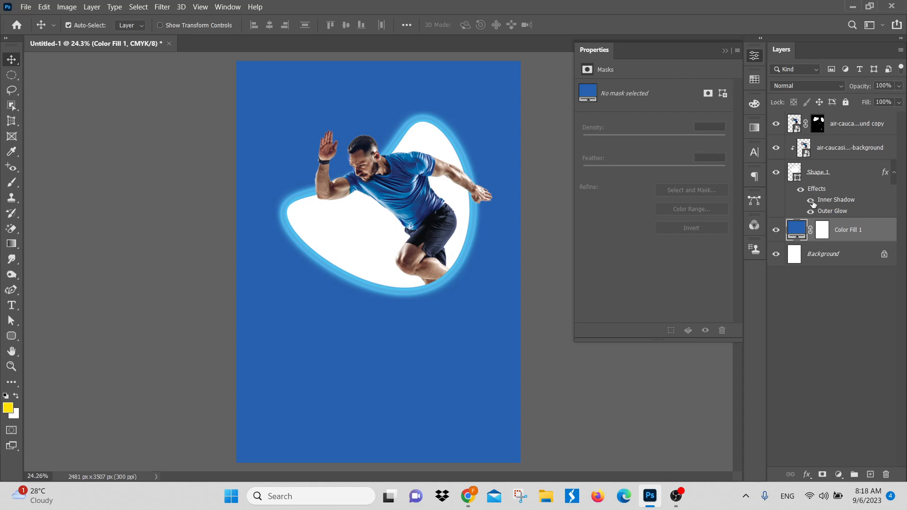
{"action": "left_click", "coordinate": [812, 201]}
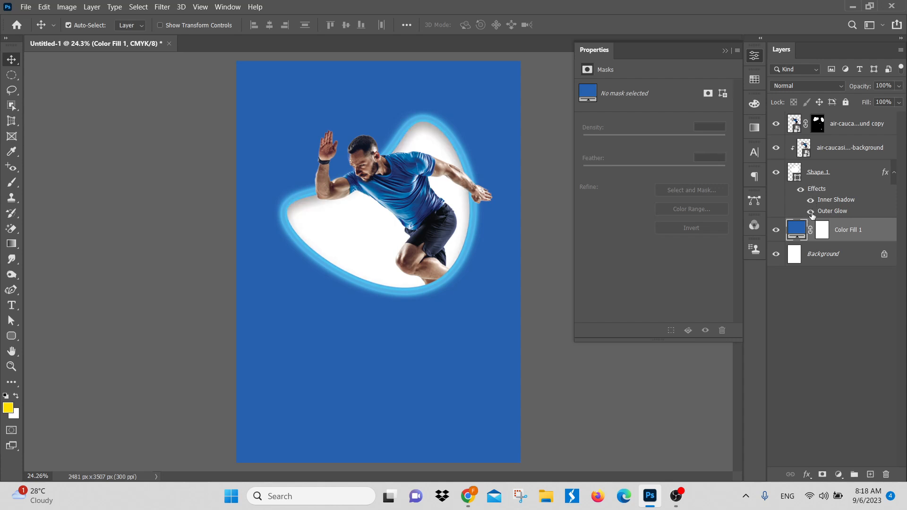
{"action": "left_click", "coordinate": [812, 212]}
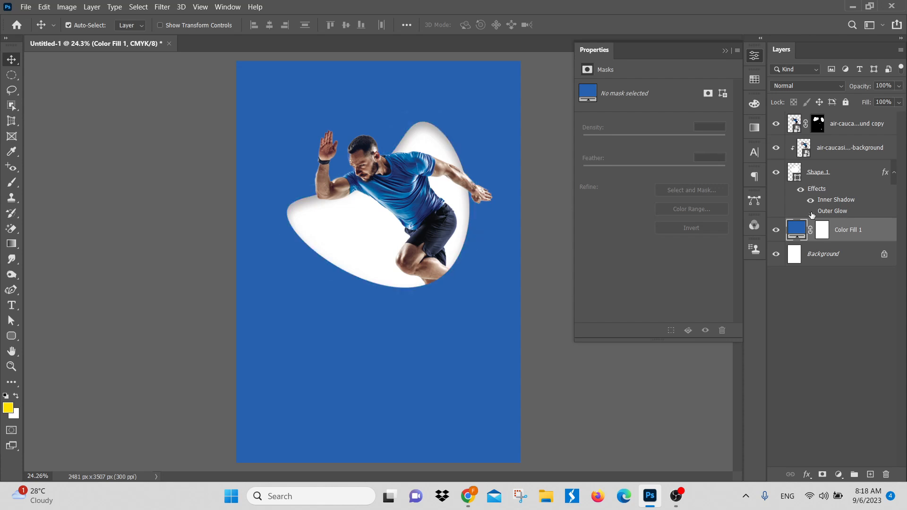
{"action": "left_click", "coordinate": [811, 212]}
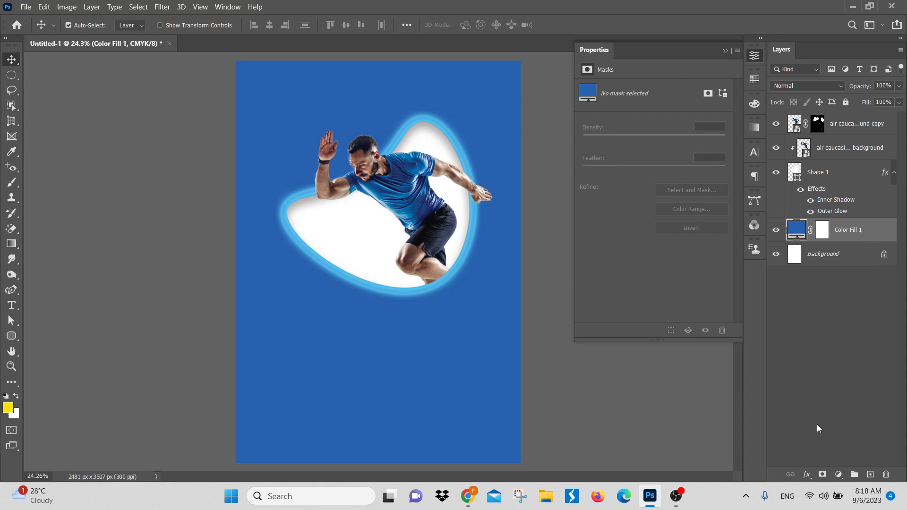
Step: Add a Gradient Overlay effect to the Color Fill 1 layer and check its default gradient on the poster
{"action": "left_click", "coordinate": [809, 473]}
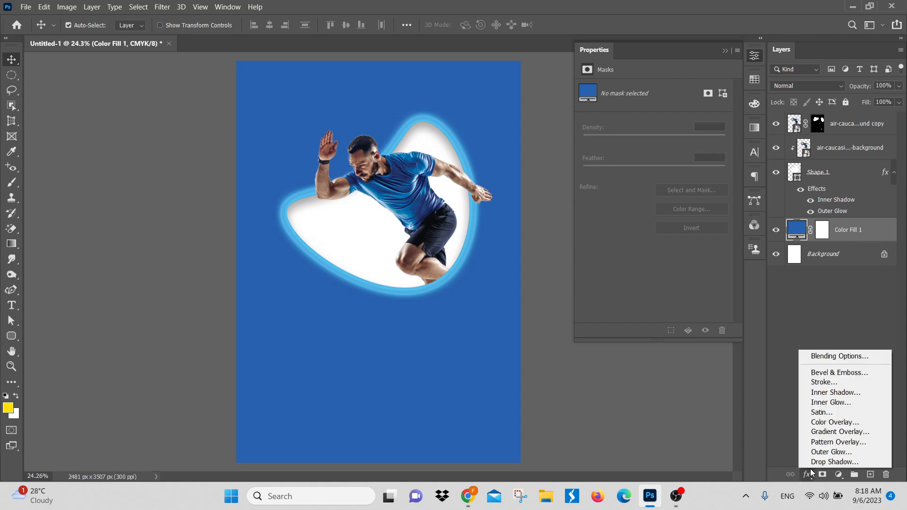
{"action": "left_click", "coordinate": [826, 433]}
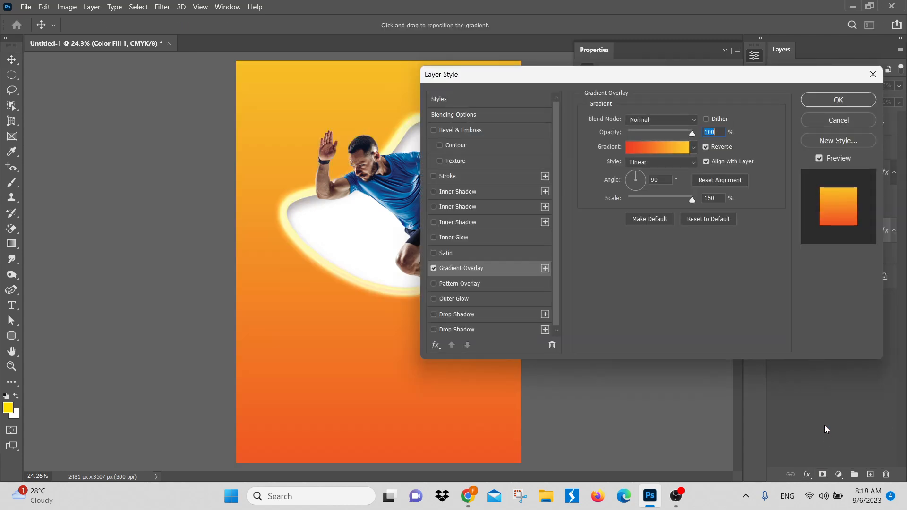
{"action": "left_click_drag", "start_coordinate": [526, 80], "coordinate": [597, 100]}
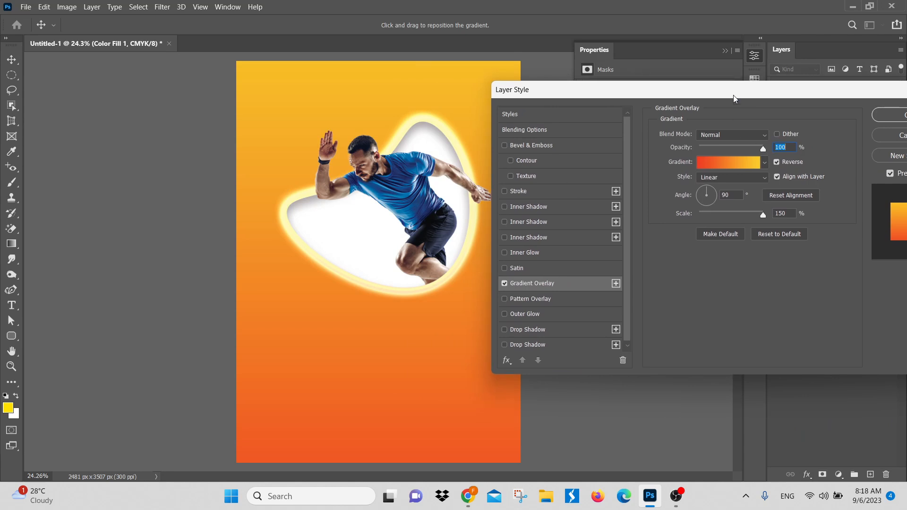
{"action": "left_click_drag", "start_coordinate": [734, 96], "coordinate": [536, 105]}
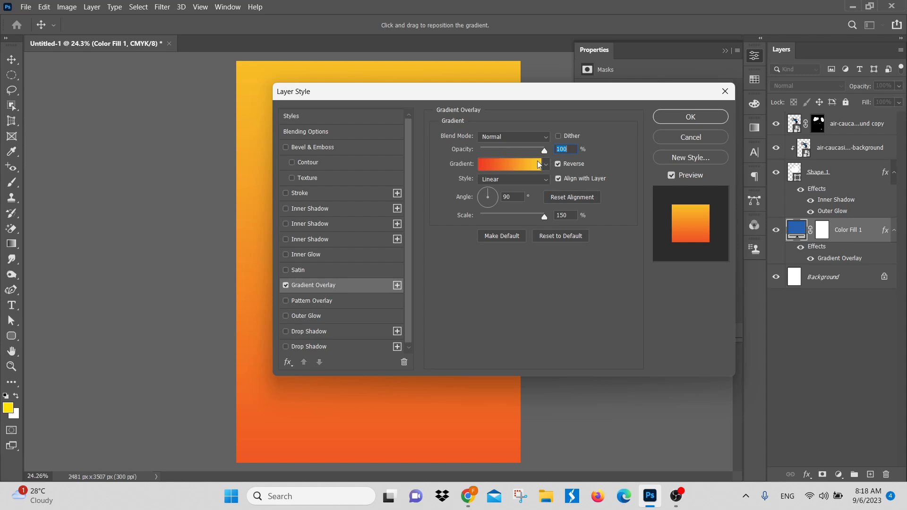
Step: Open the overlay's gradient for editing and try the Basics presets Foreground to Background and Black, White
{"action": "left_click", "coordinate": [507, 166]}
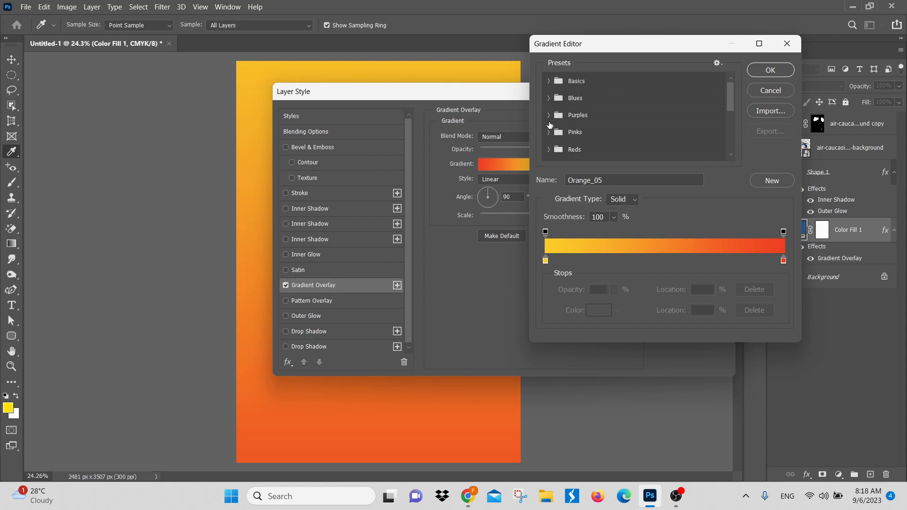
{"action": "left_click", "coordinate": [549, 81]}
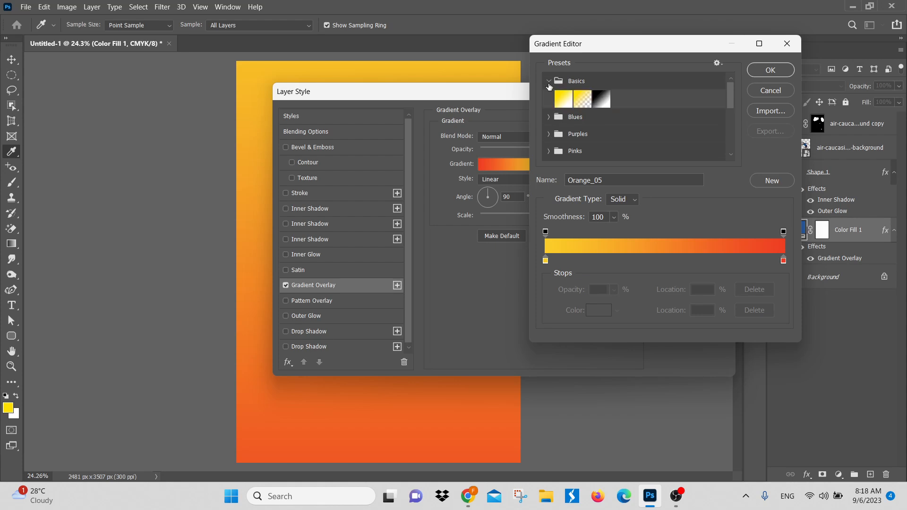
{"action": "left_click", "coordinate": [567, 101]}
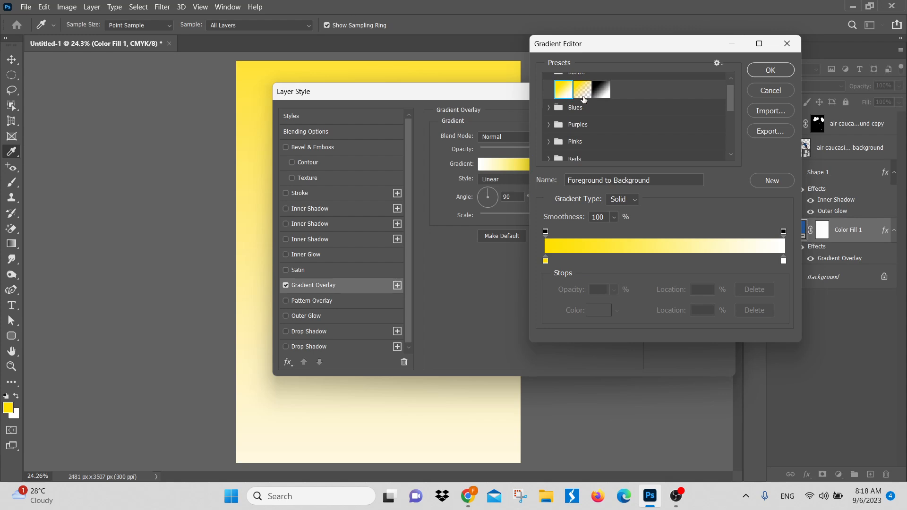
{"action": "left_click", "coordinate": [602, 90]}
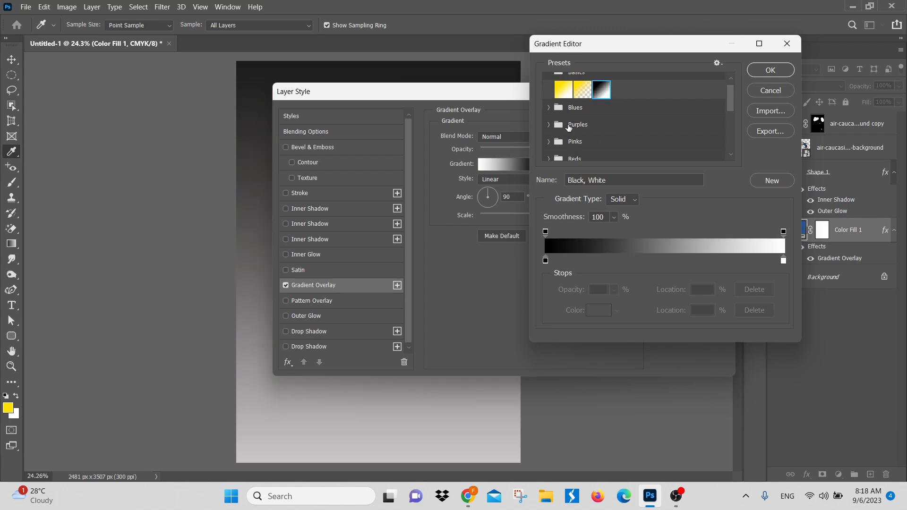
Step: Try the Blues gradient presets Blue_14 and Blue_22, and accept Blue_24 for the overlay
{"action": "left_click", "coordinate": [550, 107]}
{"action": "left_click", "coordinate": [642, 144]}
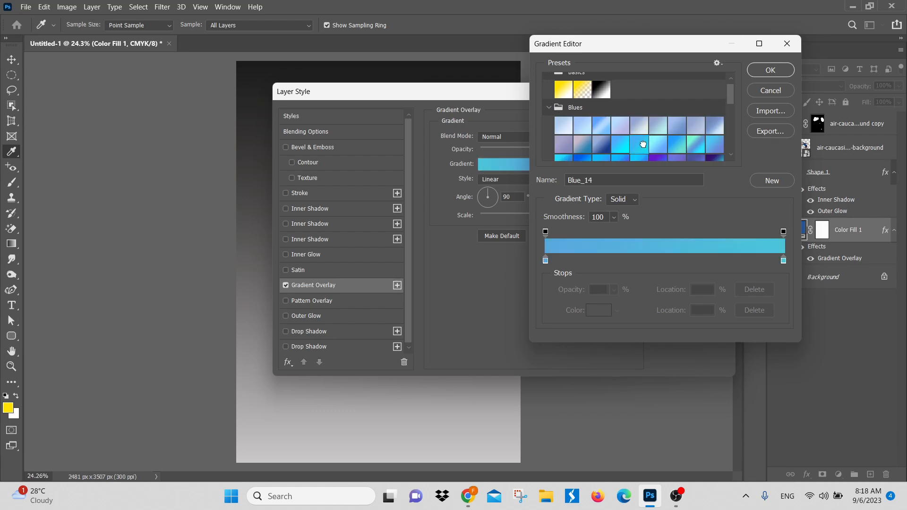
{"action": "scroll", "coordinate": [666, 151], "scroll_direction": "down", "scroll_amount": 3}
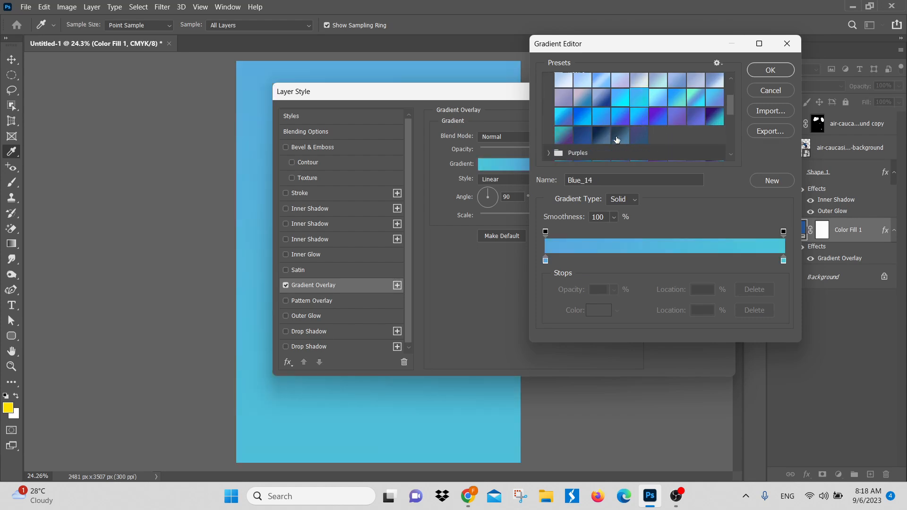
{"action": "left_click", "coordinate": [604, 122]}
{"action": "left_click", "coordinate": [626, 124]}
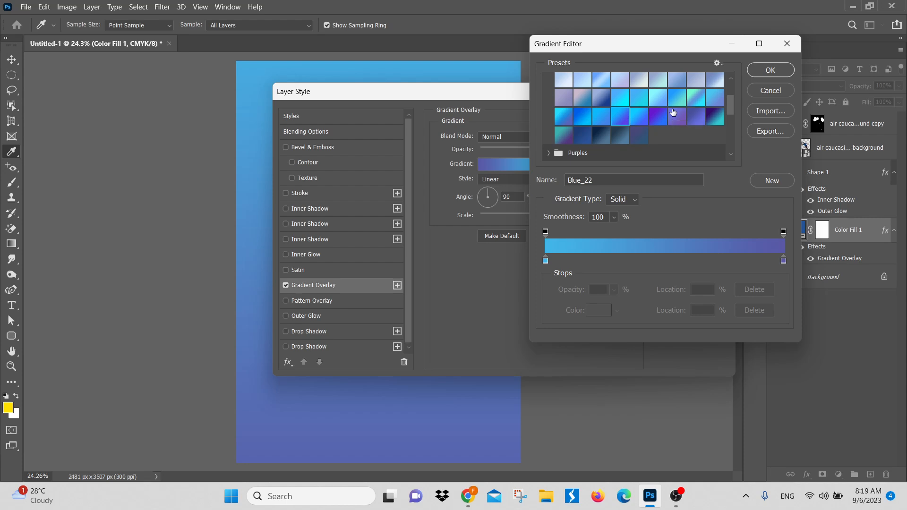
{"action": "left_click", "coordinate": [661, 118]}
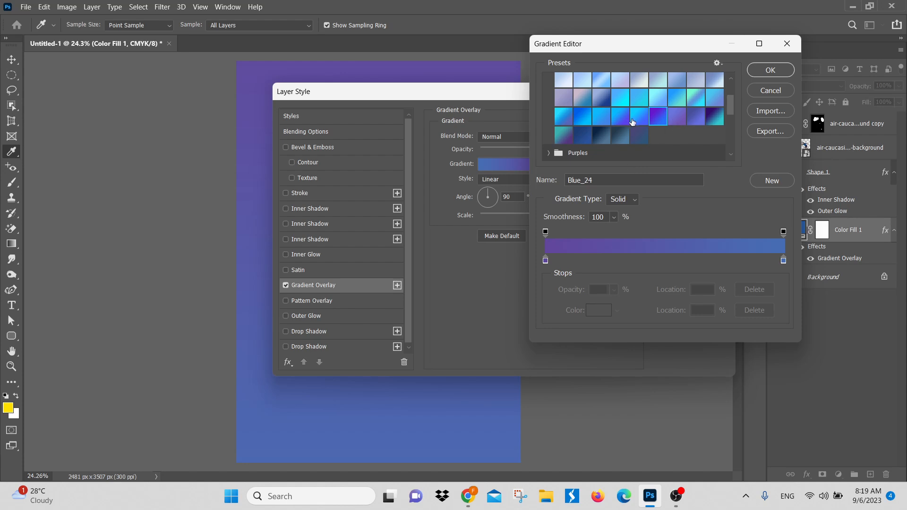
{"action": "left_click", "coordinate": [786, 72]}
Step: Reopen the overlay's gradient for editing and look through the list of preset groups
{"action": "left_click", "coordinate": [523, 163]}
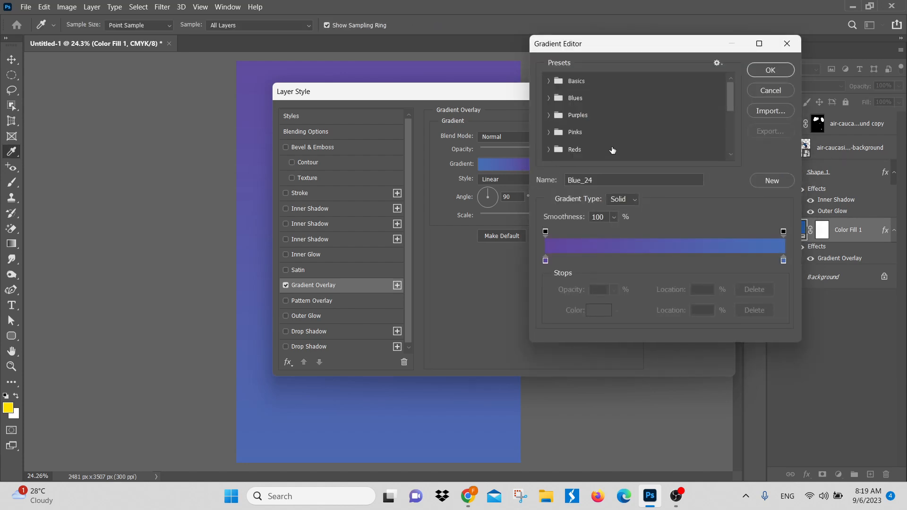
{"action": "scroll", "coordinate": [609, 141], "scroll_direction": "down", "scroll_amount": 2}
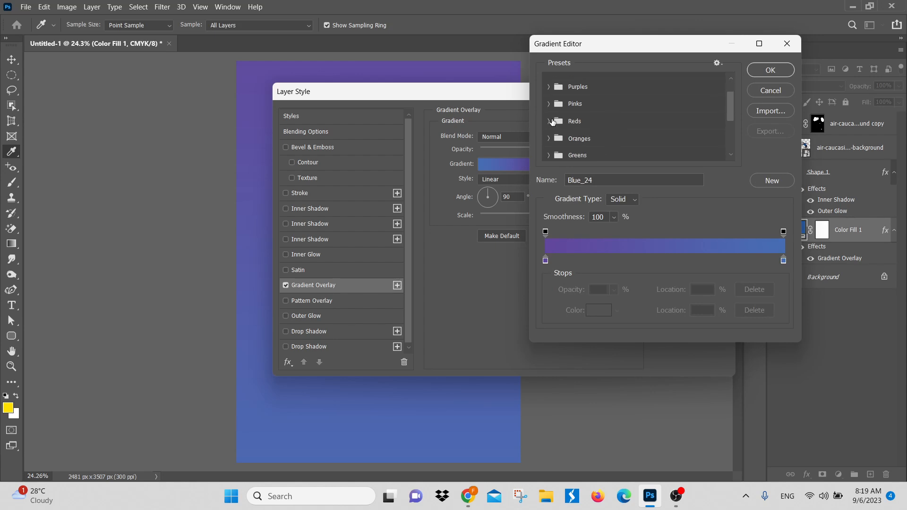
{"action": "scroll", "coordinate": [570, 104], "scroll_direction": "up", "scroll_amount": 2}
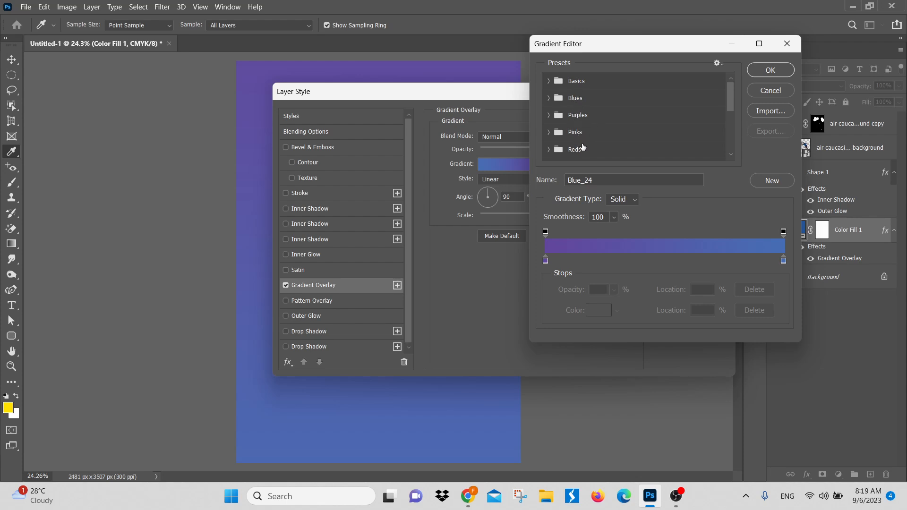
{"action": "scroll", "coordinate": [583, 144], "scroll_direction": "down", "scroll_amount": 1}
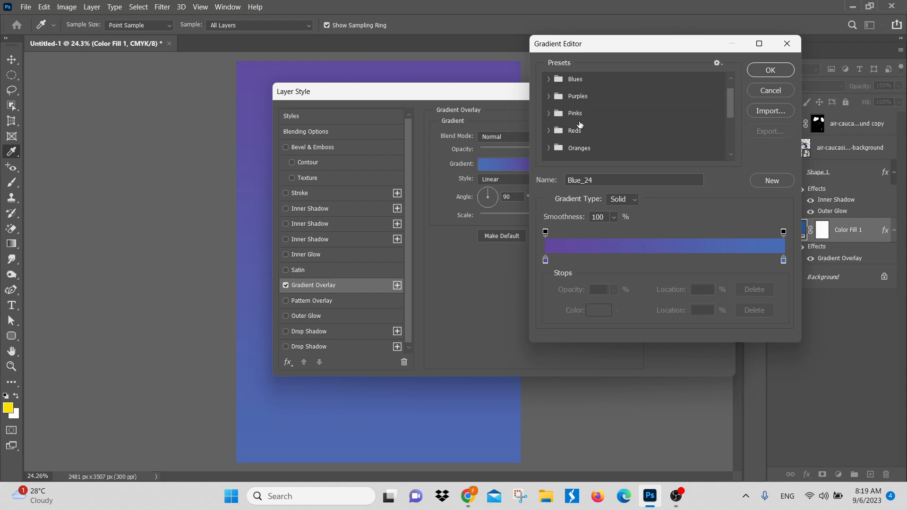
{"action": "scroll", "coordinate": [583, 147], "scroll_direction": "down", "scroll_amount": 3}
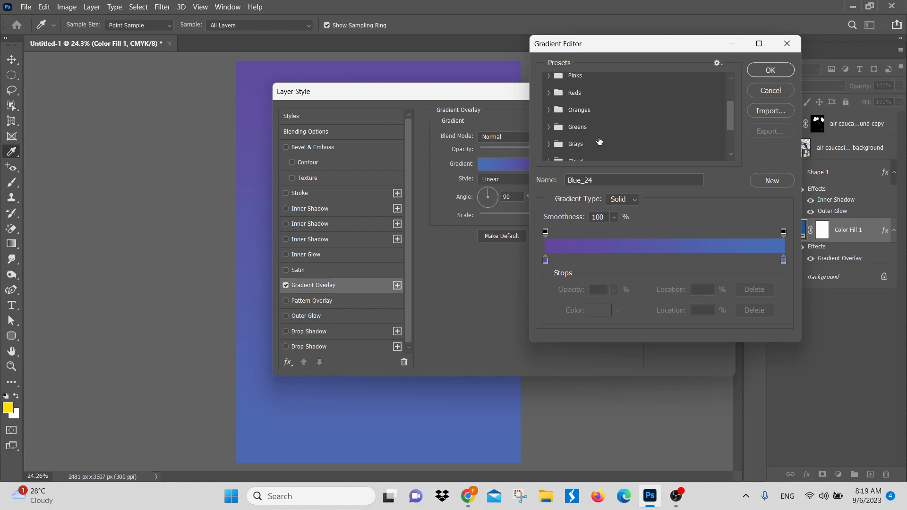
{"action": "scroll", "coordinate": [586, 144], "scroll_direction": "down", "scroll_amount": 2}
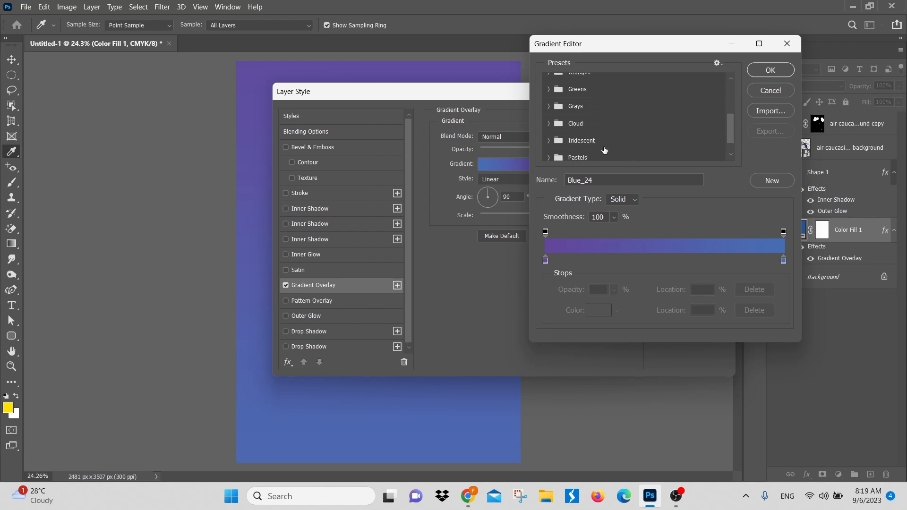
Step: Expand the Cloud, Pastels and Neutrals preset groups and try the Pastels_07 gradient on the background
{"action": "left_click", "coordinate": [548, 124]}
{"action": "scroll", "coordinate": [585, 131], "scroll_direction": "down", "scroll_amount": 2}
{"action": "scroll", "coordinate": [576, 130], "scroll_direction": "down", "scroll_amount": 1}
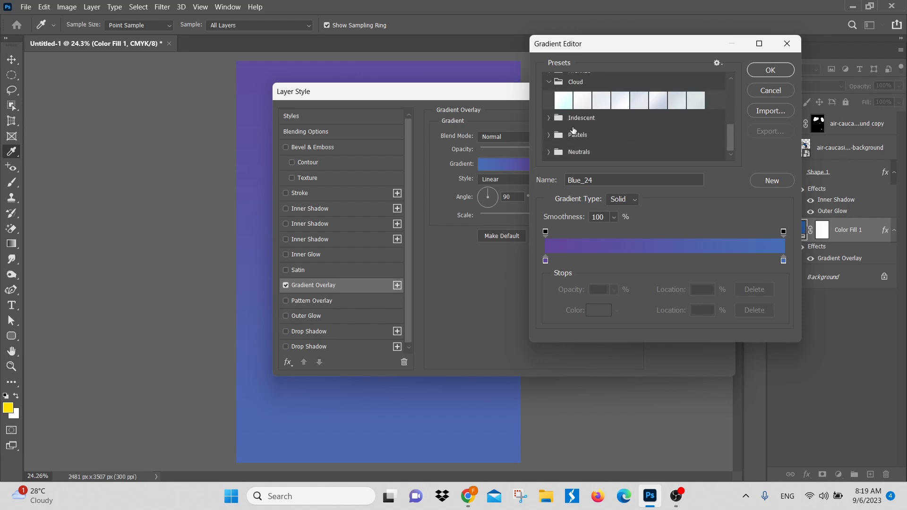
{"action": "left_click", "coordinate": [549, 135]}
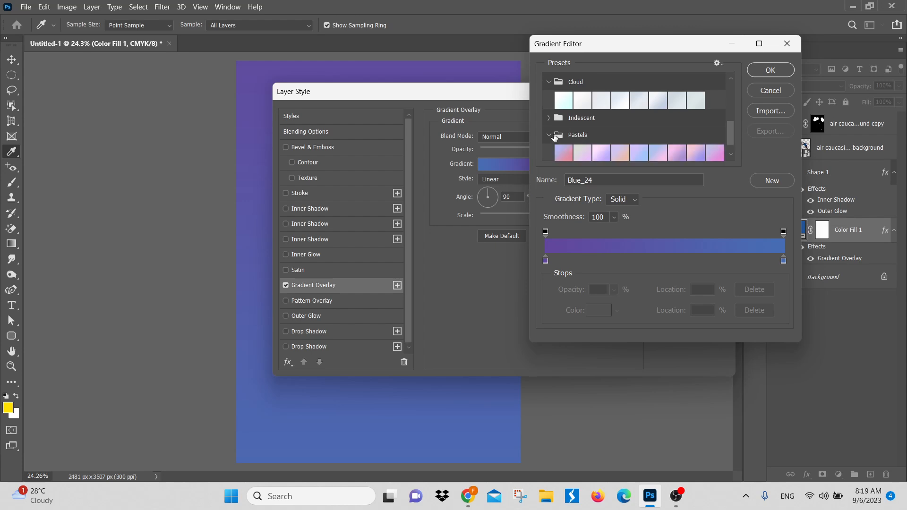
{"action": "scroll", "coordinate": [681, 146], "scroll_direction": "down", "scroll_amount": 1}
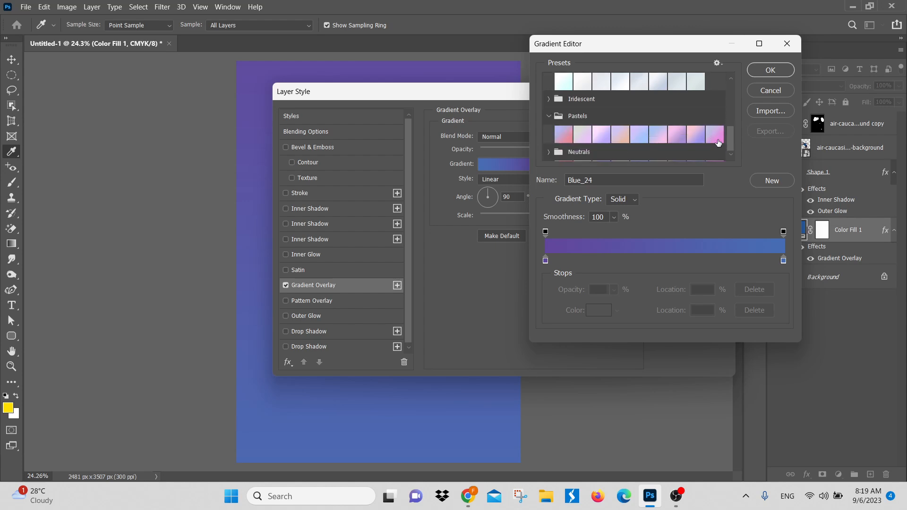
{"action": "left_click", "coordinate": [677, 136]}
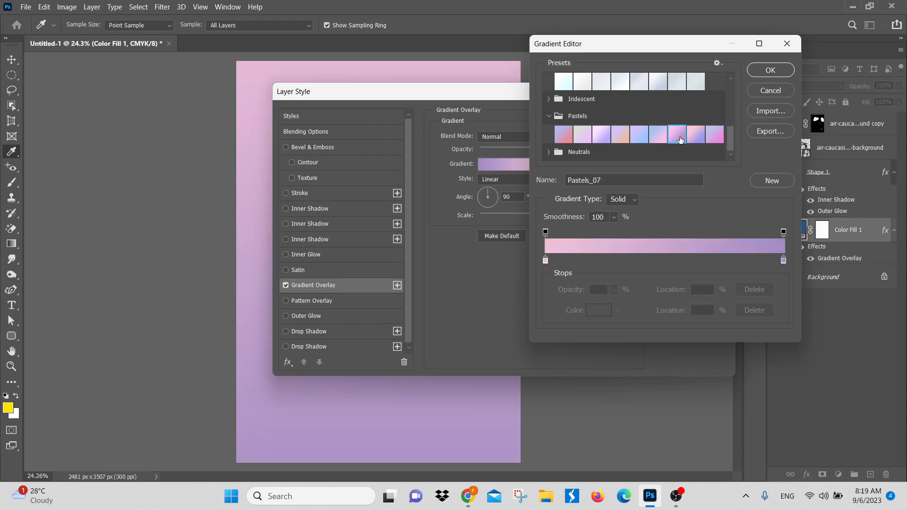
{"action": "scroll", "coordinate": [646, 139], "scroll_direction": "up", "scroll_amount": 3}
{"action": "scroll", "coordinate": [625, 136], "scroll_direction": "down", "scroll_amount": 3}
{"action": "left_click", "coordinate": [550, 152]}
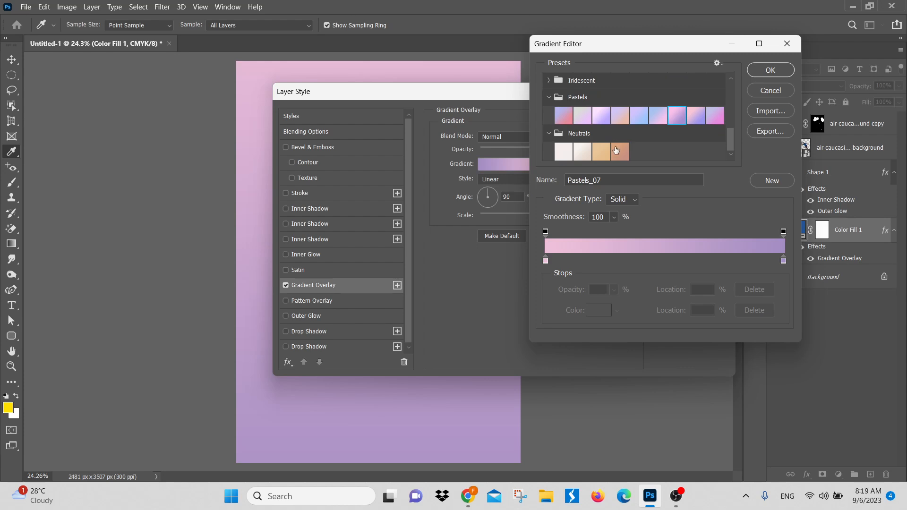
Step: Expand the Purples preset group and try the Purple_02 and Purple_19 gradients on the background
{"action": "scroll", "coordinate": [617, 147], "scroll_direction": "up", "scroll_amount": 5}
{"action": "scroll", "coordinate": [617, 140], "scroll_direction": "up", "scroll_amount": 2}
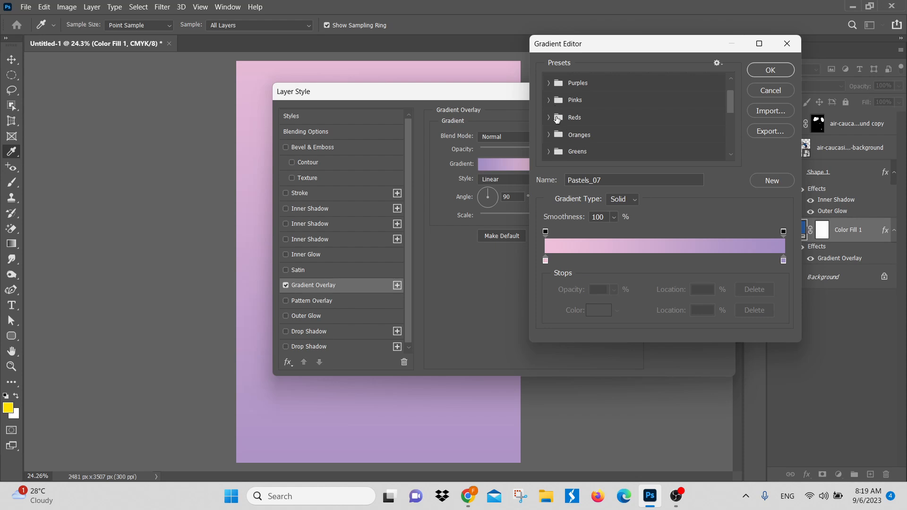
{"action": "scroll", "coordinate": [556, 119], "scroll_direction": "up", "scroll_amount": 2}
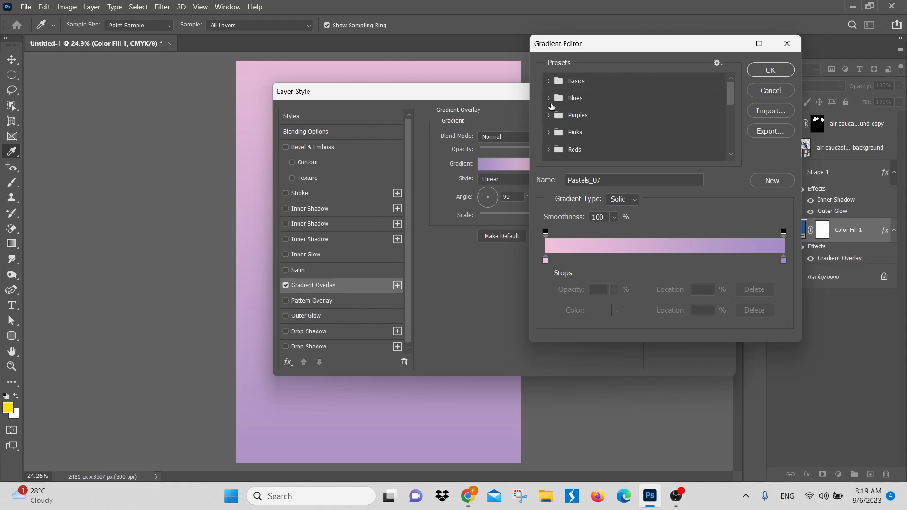
{"action": "left_click", "coordinate": [549, 115]}
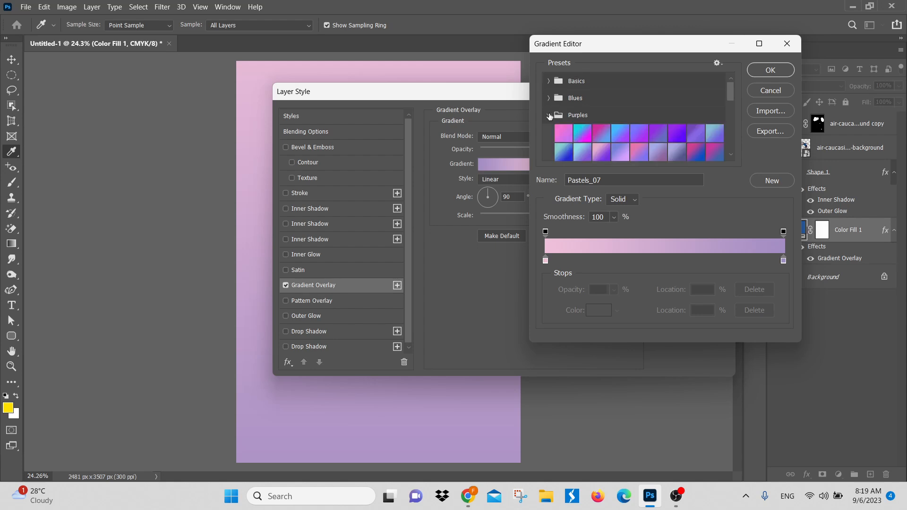
{"action": "left_click", "coordinate": [578, 138]}
{"action": "scroll", "coordinate": [624, 136], "scroll_direction": "down", "scroll_amount": 2}
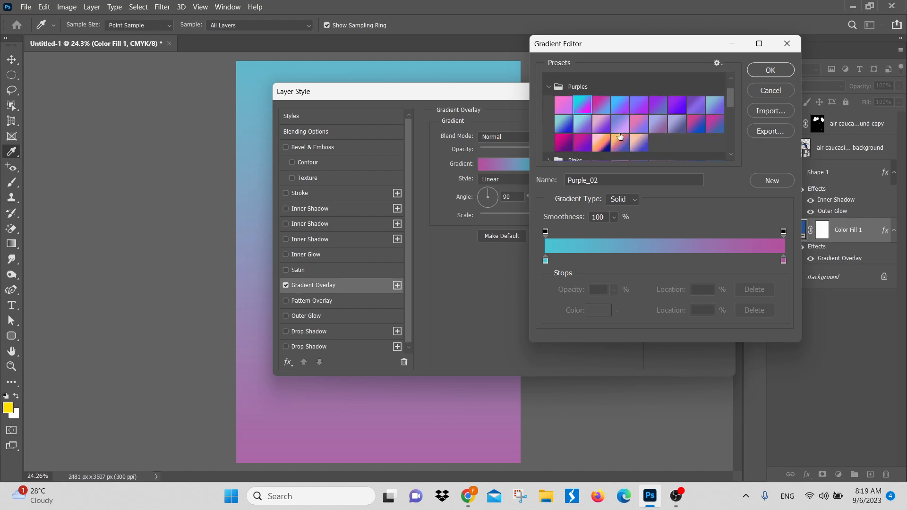
{"action": "left_click", "coordinate": [563, 143]}
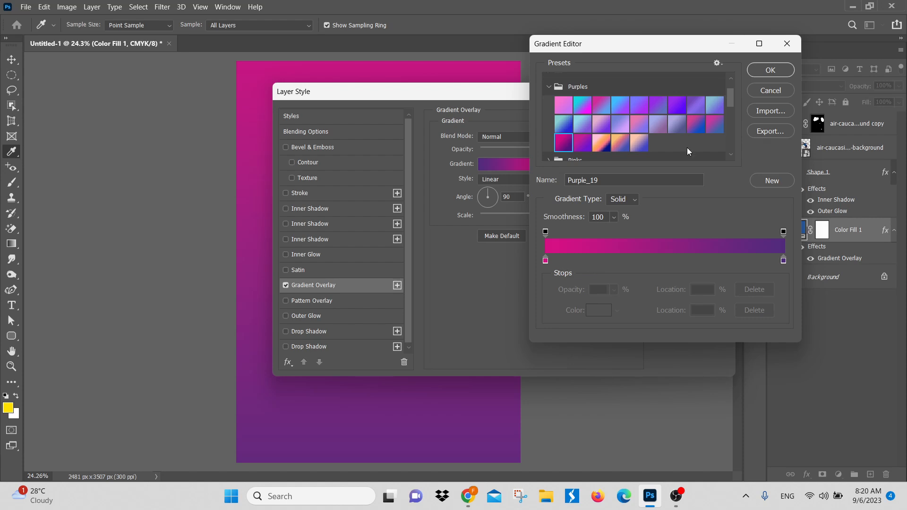
Step: Compare the Purple_06 preset, set the overlay's gradient to Purple_19, and uncover the poster to review it
{"action": "scroll", "coordinate": [585, 161], "scroll_direction": "up", "scroll_amount": 3}
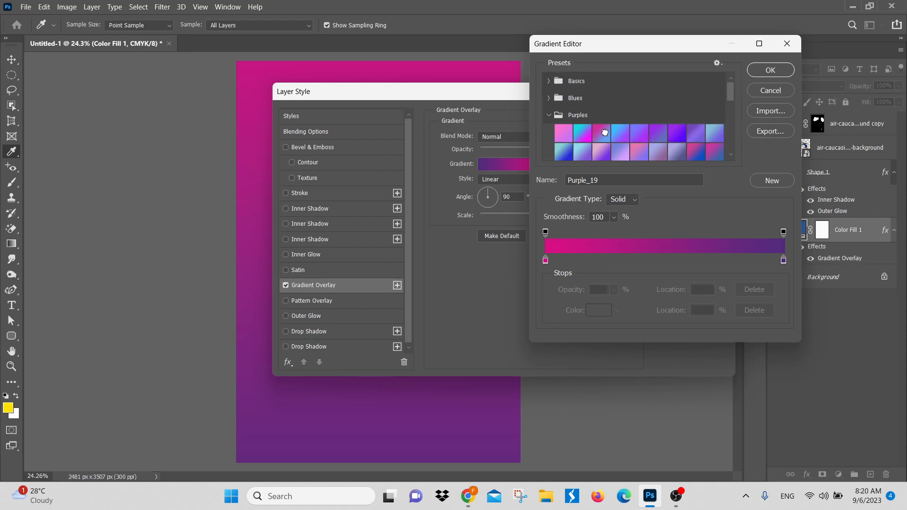
{"action": "left_click", "coordinate": [607, 137]}
{"action": "left_click", "coordinate": [657, 138]}
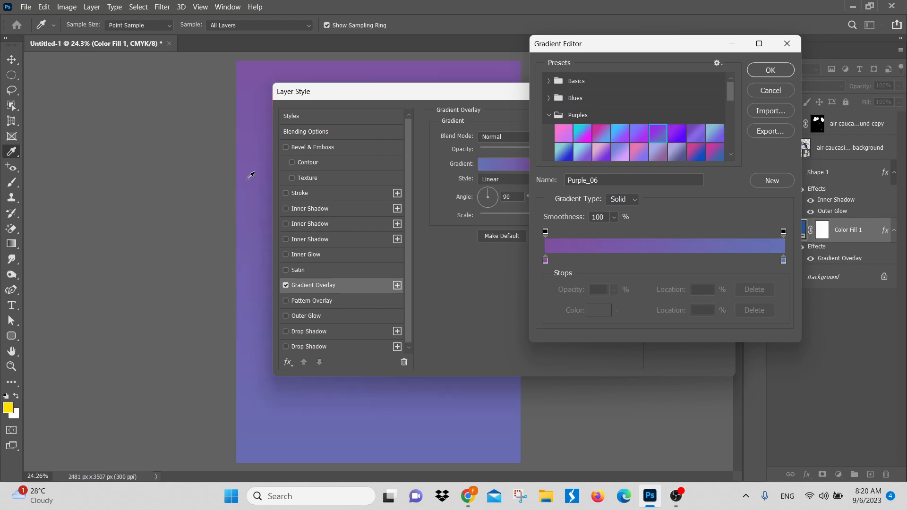
{"action": "scroll", "coordinate": [617, 152], "scroll_direction": "down", "scroll_amount": 2}
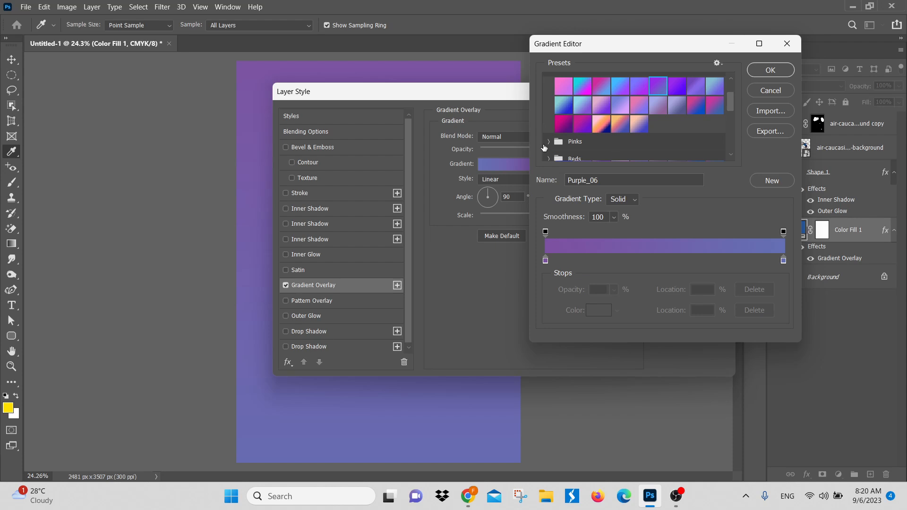
{"action": "left_click", "coordinate": [562, 130]}
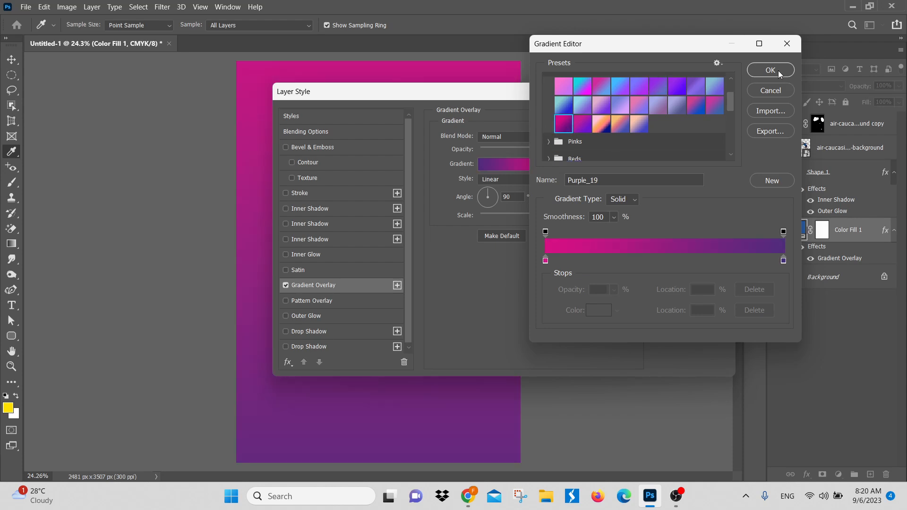
{"action": "left_click", "coordinate": [770, 70]}
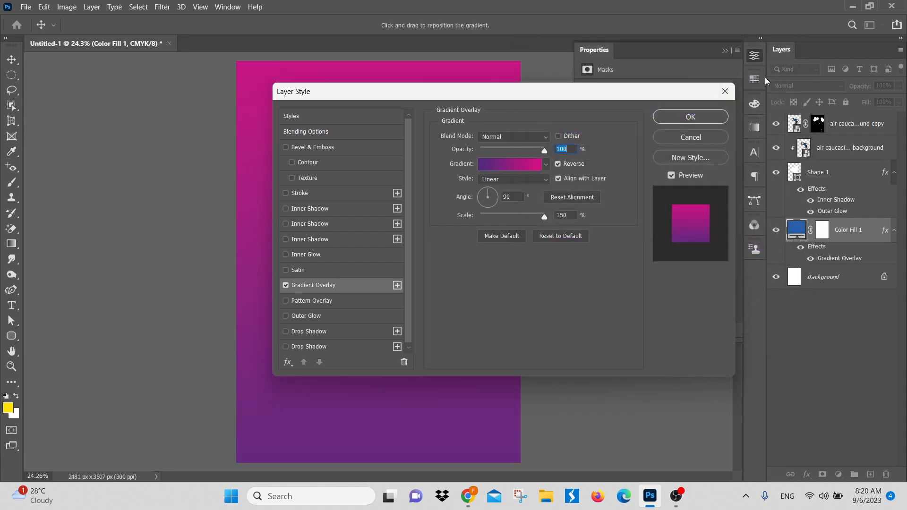
{"action": "left_click_drag", "start_coordinate": [455, 90], "coordinate": [713, 90]}
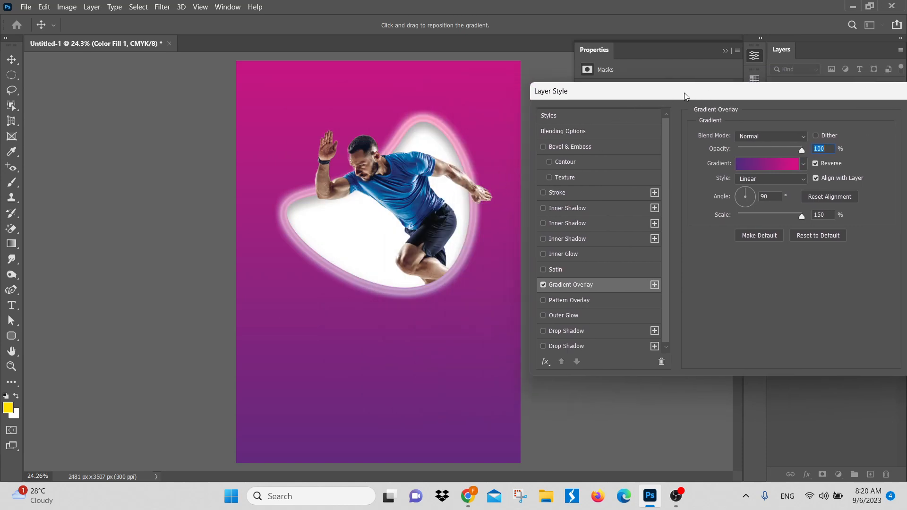
{"action": "left_click_drag", "start_coordinate": [684, 93], "coordinate": [663, 83]}
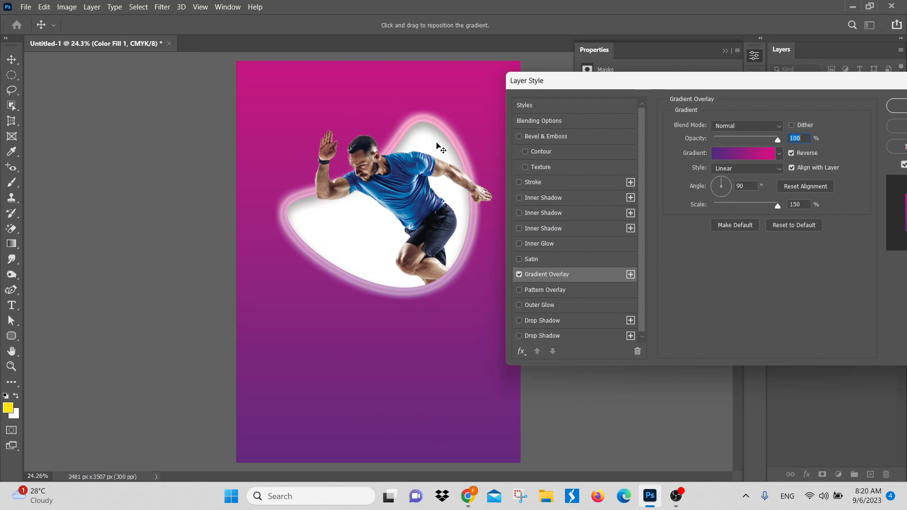
Step: Compare the overlay's gradient with Reverse off and on, set its style to Radial, and turn Reverse off
{"action": "left_click", "coordinate": [792, 153]}
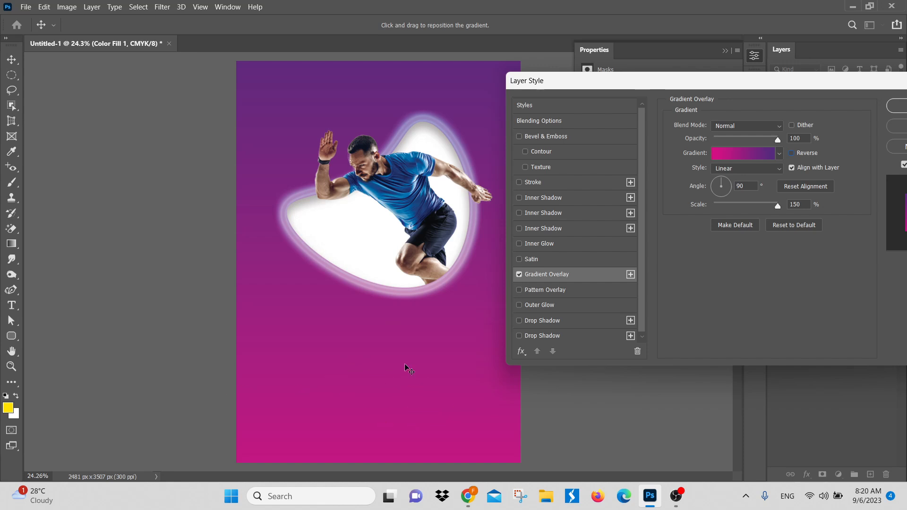
{"action": "left_click", "coordinate": [791, 152]}
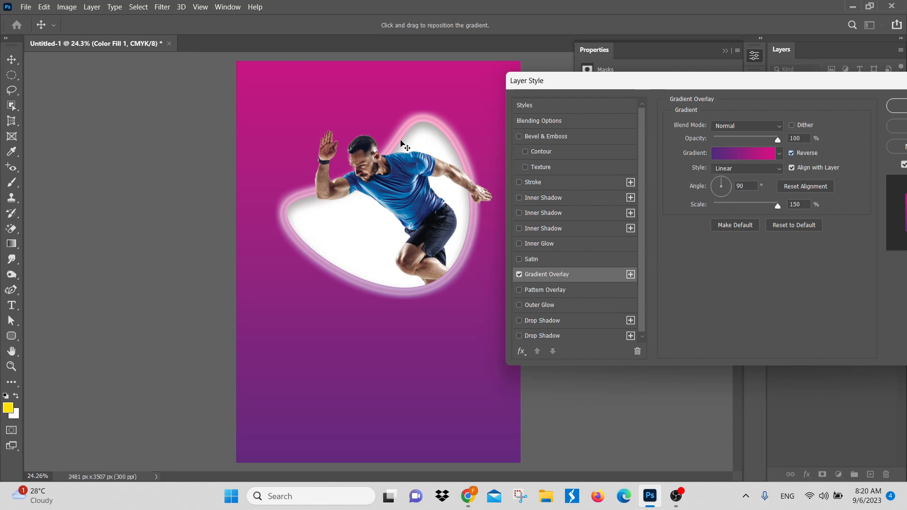
{"action": "left_click", "coordinate": [750, 168]}
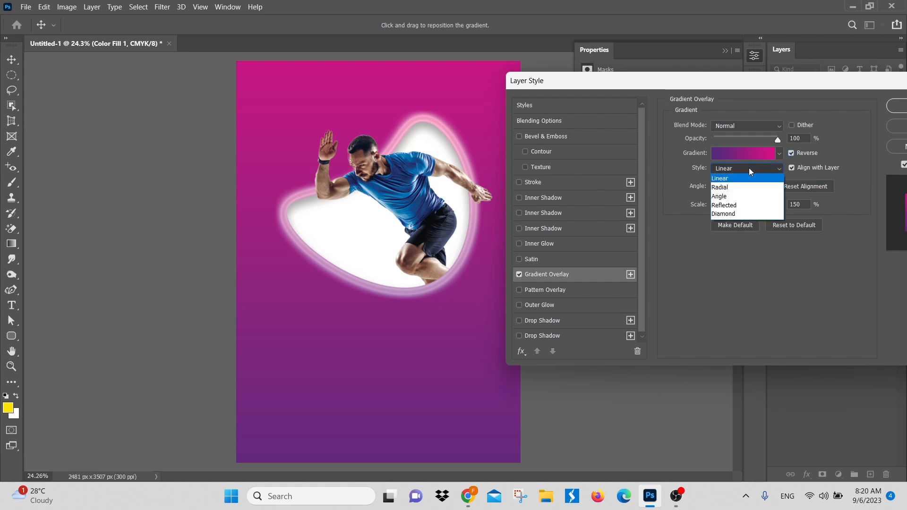
{"action": "left_click", "coordinate": [742, 192]}
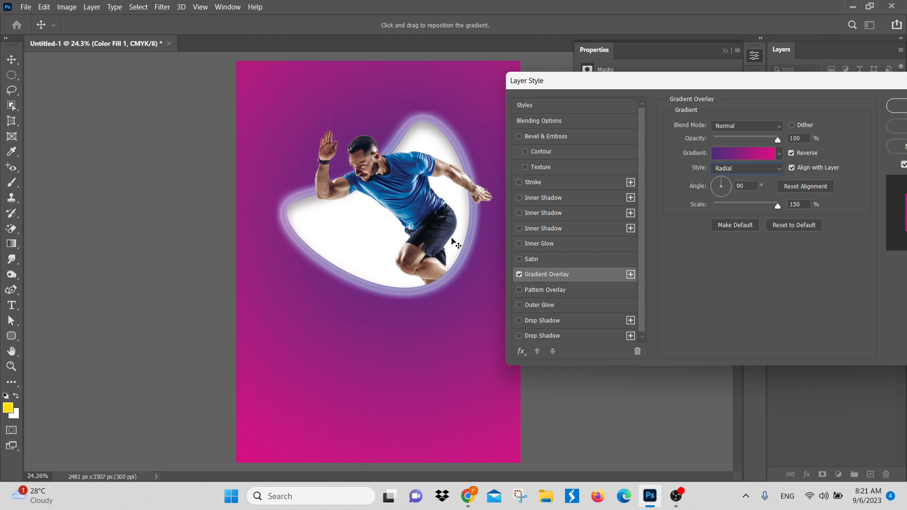
{"action": "left_click", "coordinate": [792, 153]}
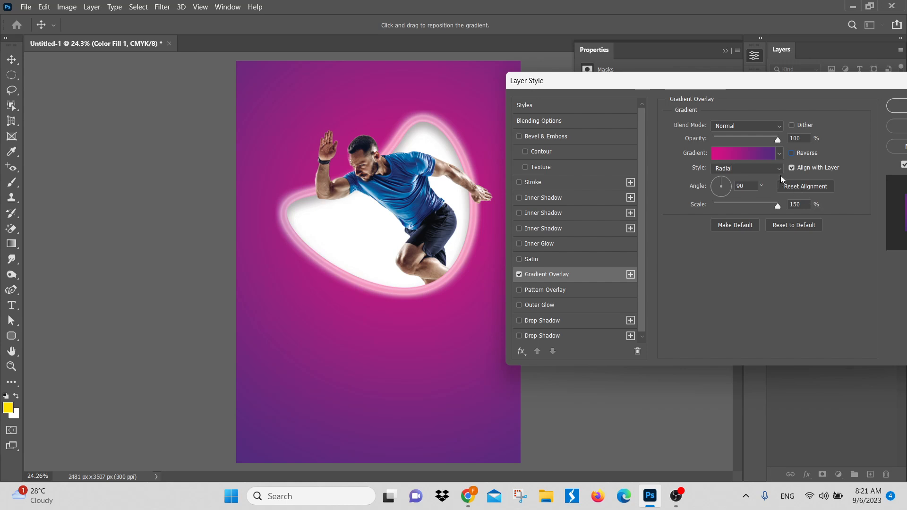
Step: Try the Angle, Reflected and Diamond styles on the background's overlay and return it to Reflected
{"action": "left_click", "coordinate": [752, 172]}
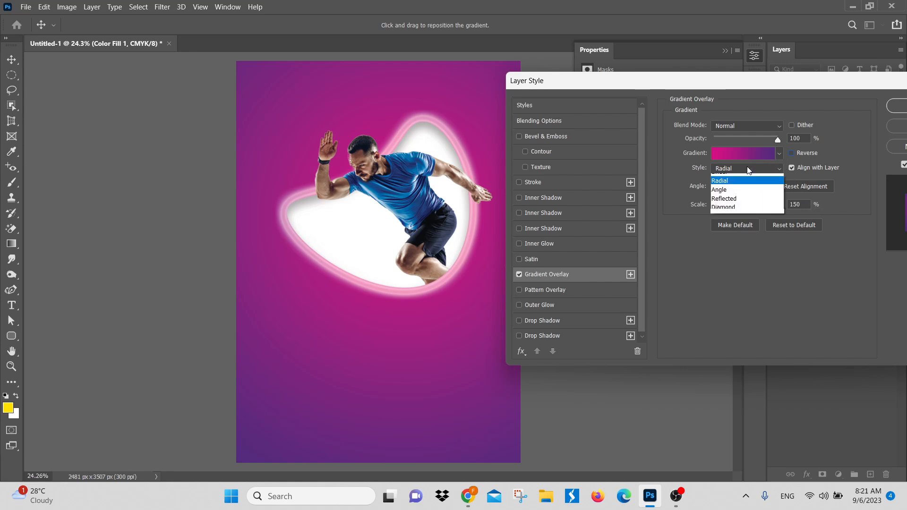
{"action": "left_click", "coordinate": [728, 194]}
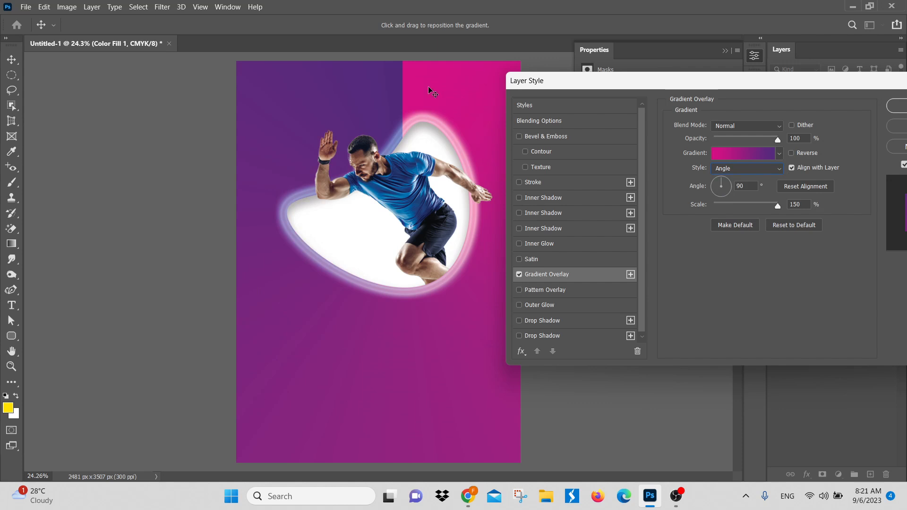
{"action": "left_click", "coordinate": [742, 170]}
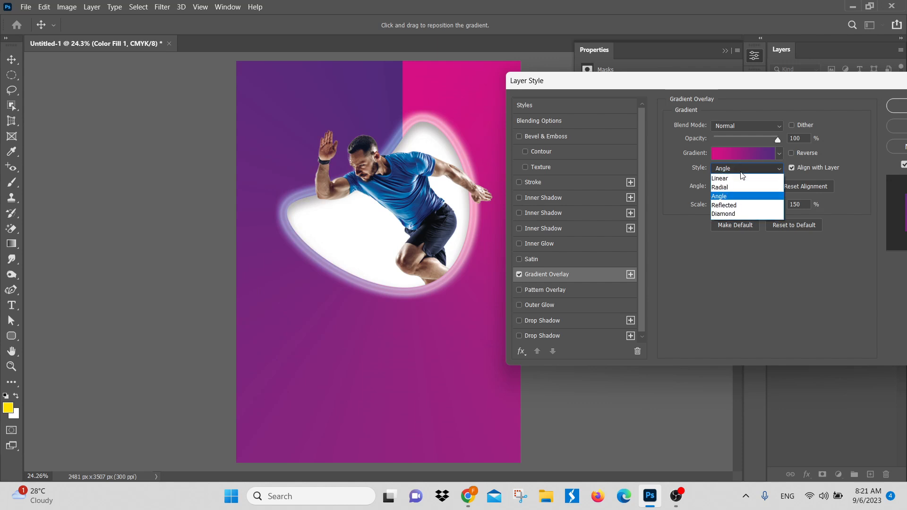
{"action": "left_click", "coordinate": [726, 206]}
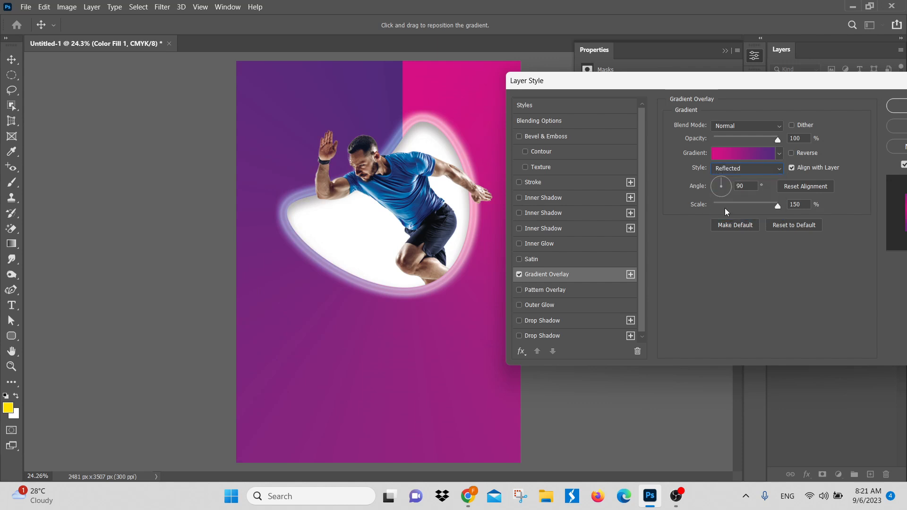
{"action": "left_click", "coordinate": [743, 172]}
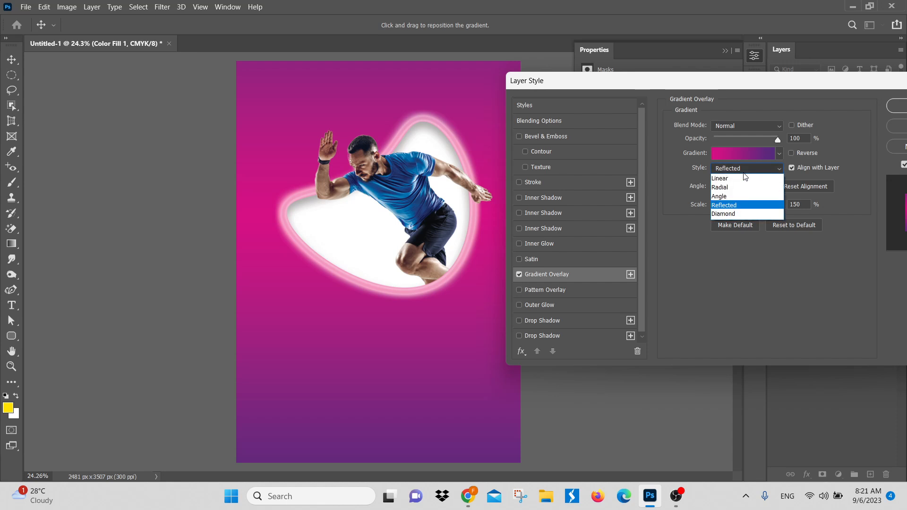
{"action": "left_click", "coordinate": [737, 217]}
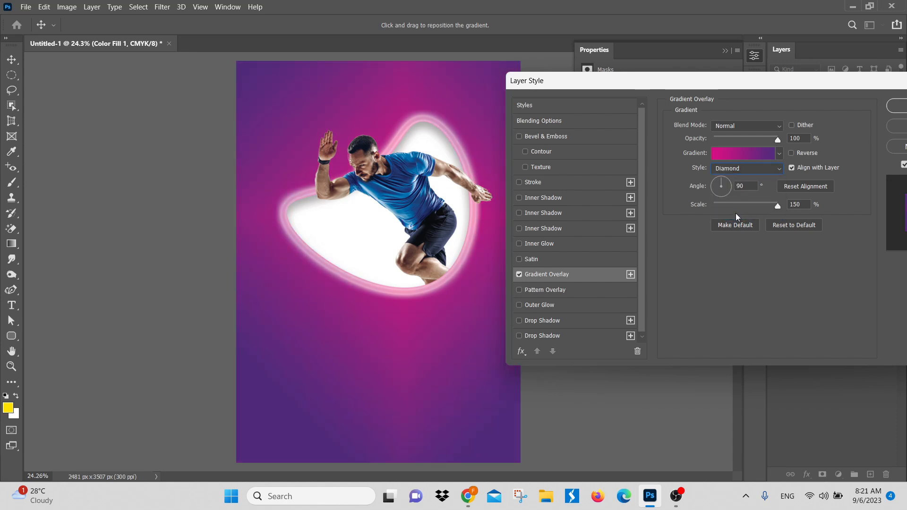
{"action": "left_click", "coordinate": [741, 172]}
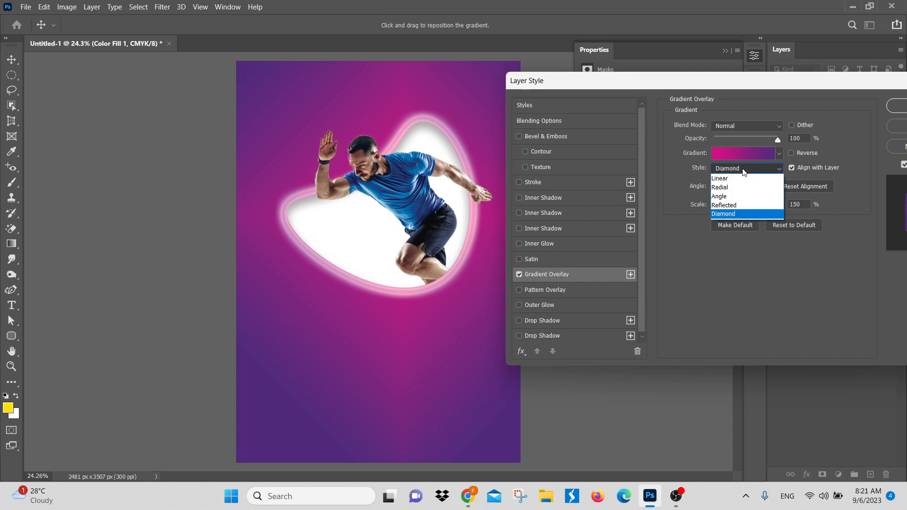
{"action": "left_click", "coordinate": [736, 205]}
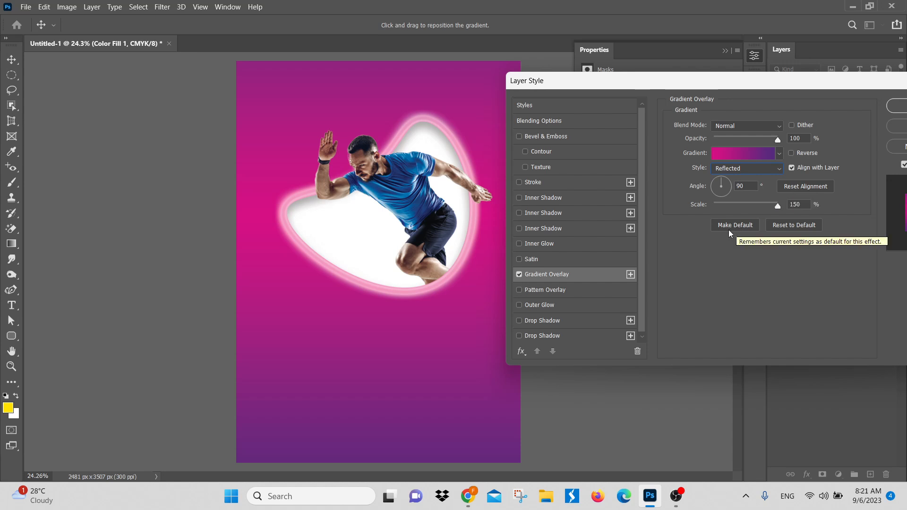
Step: Reset the Gradient Overlay to its default settings and set the gradient's starting color stop to blue 0d29b5
{"action": "left_click", "coordinate": [780, 223]}
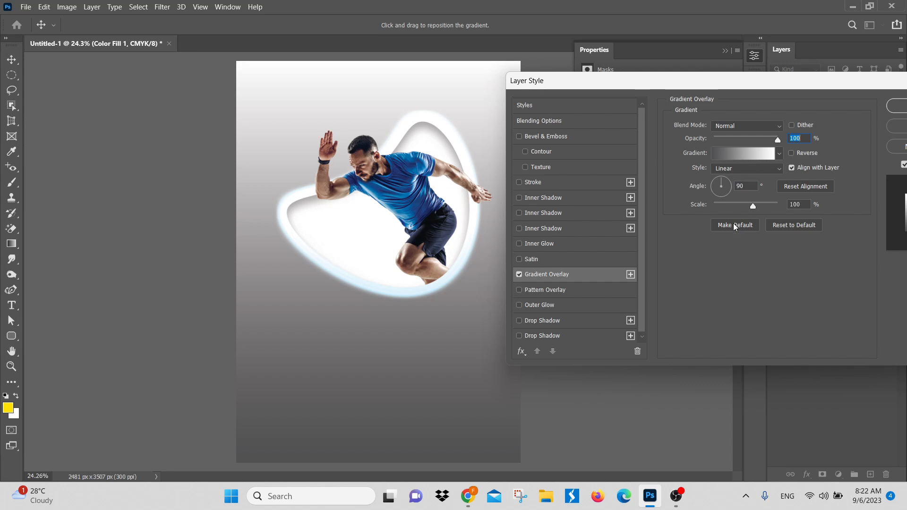
{"action": "left_click", "coordinate": [750, 158]}
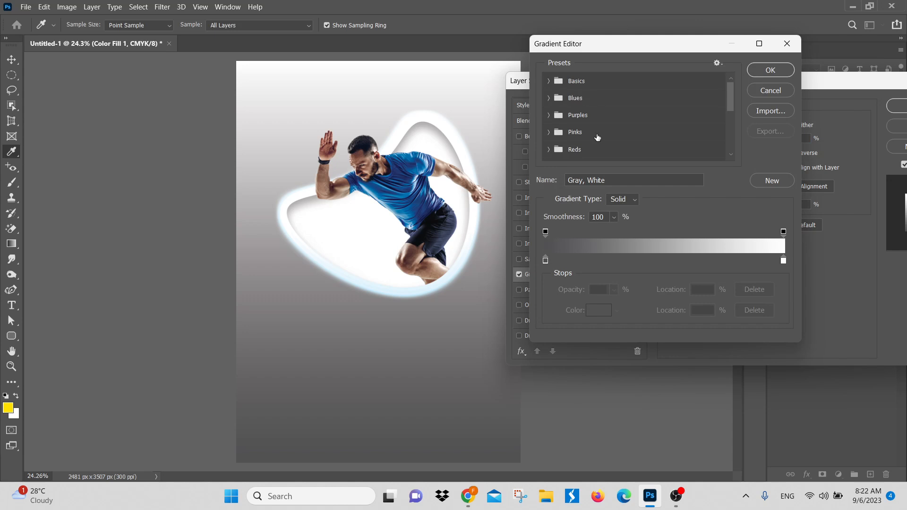
{"action": "left_click", "coordinate": [546, 262]}
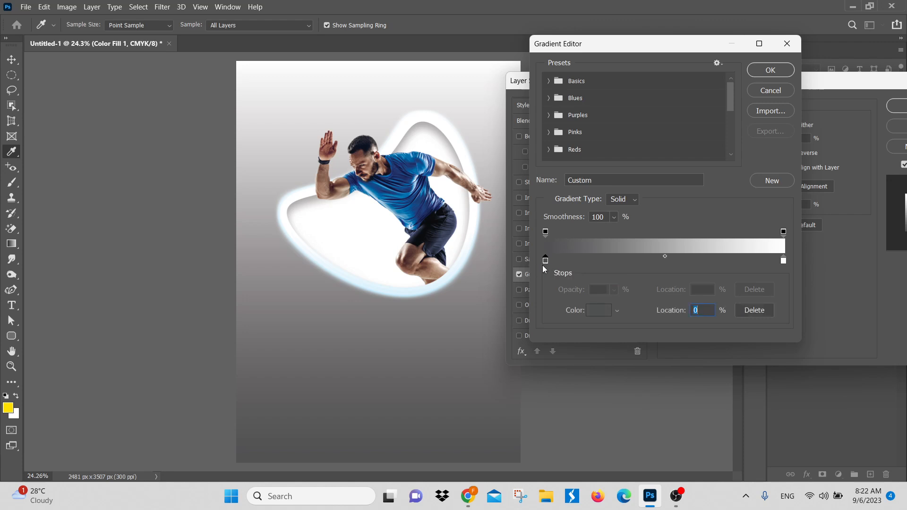
{"action": "left_click", "coordinate": [588, 312]}
{"action": "left_click", "coordinate": [659, 180]}
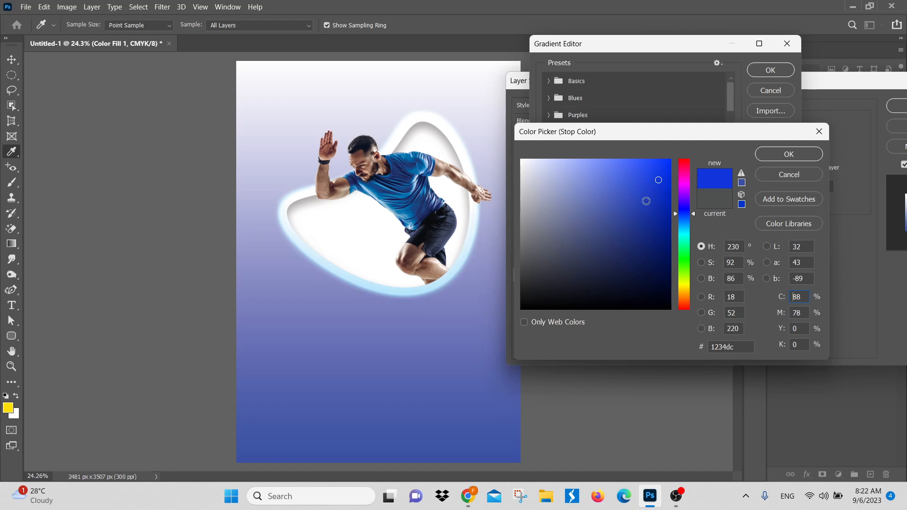
{"action": "left_click", "coordinate": [662, 203]}
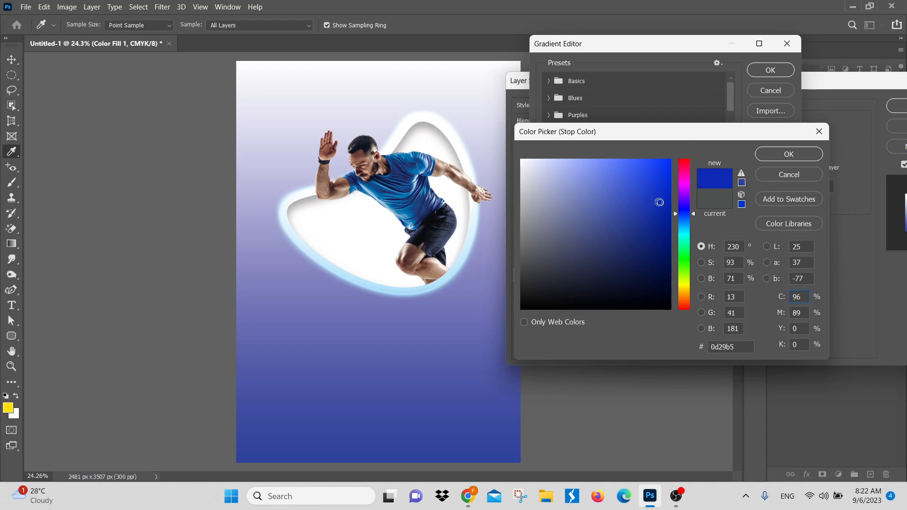
{"action": "left_click", "coordinate": [790, 157]}
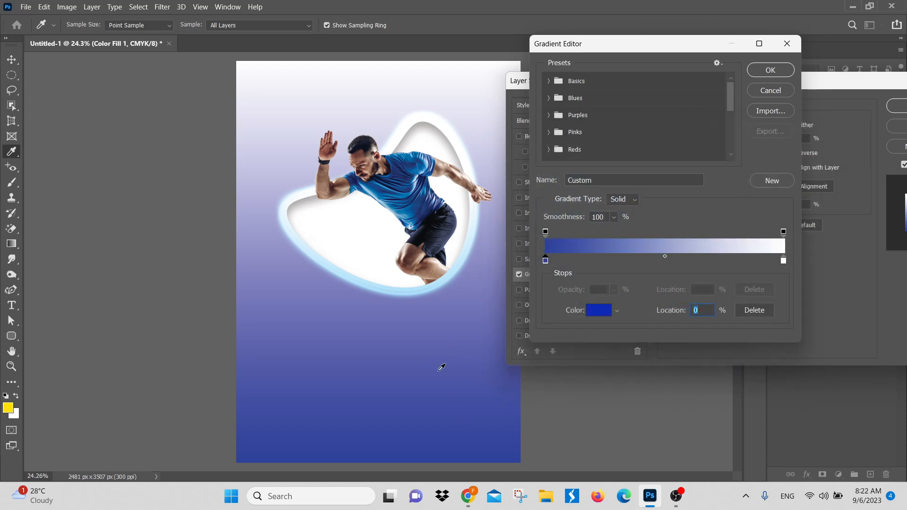
Step: Set the gradient's ending color stop to pink fa5cfc after comparing a few magenta shades
{"action": "left_click", "coordinate": [783, 261]}
{"action": "left_click", "coordinate": [598, 311]}
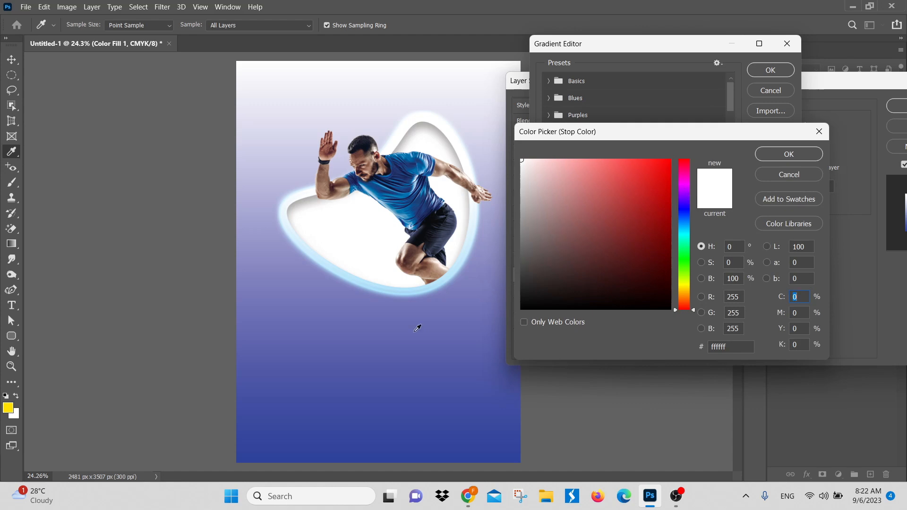
{"action": "left_click", "coordinate": [683, 185]}
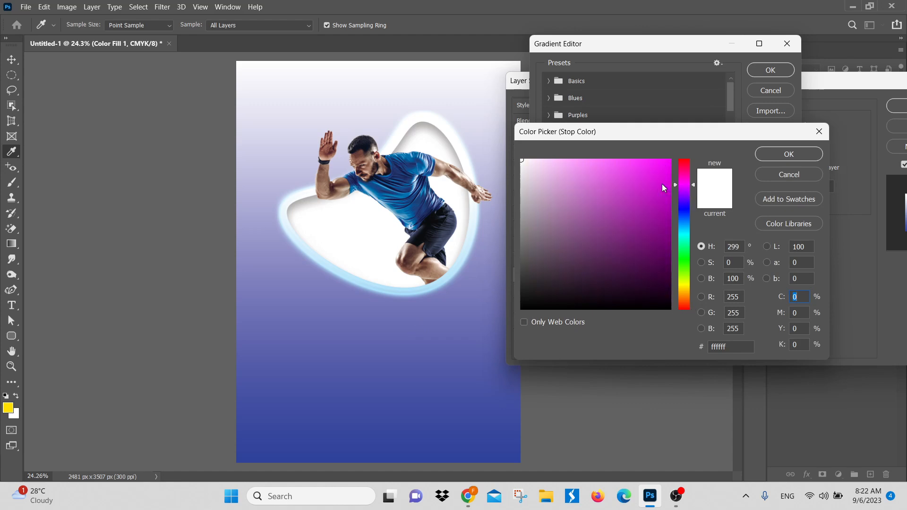
{"action": "left_click", "coordinate": [621, 178]}
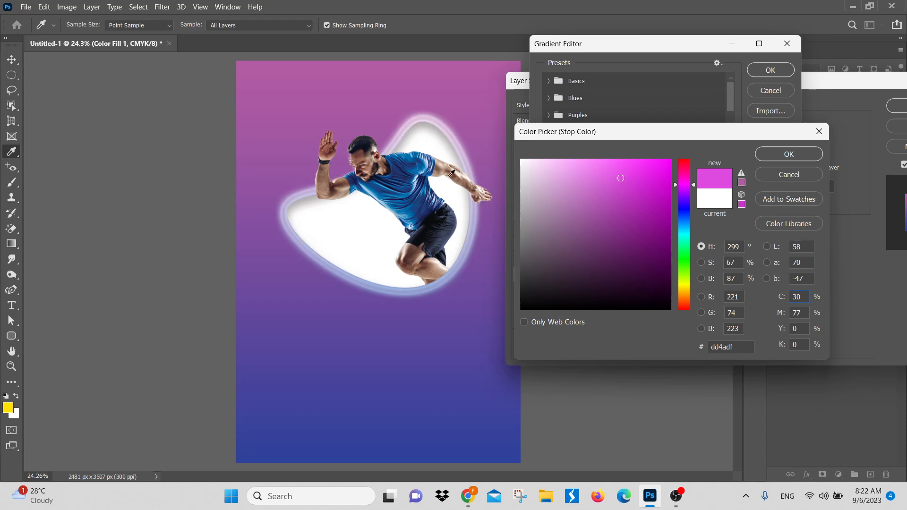
{"action": "left_click", "coordinate": [648, 195]}
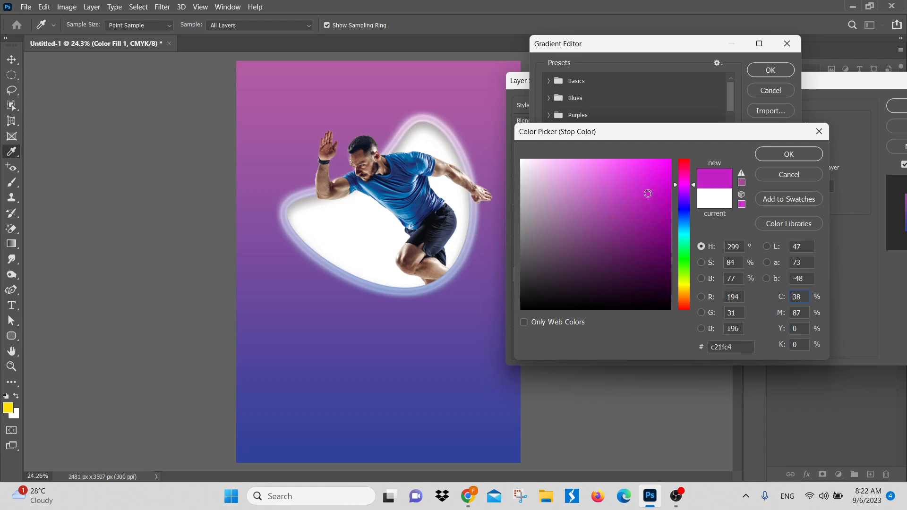
{"action": "left_click", "coordinate": [616, 161]}
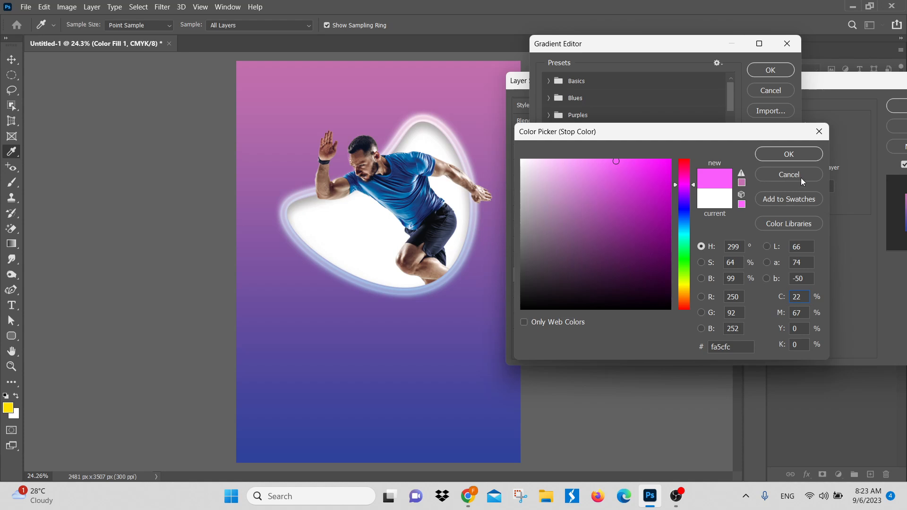
{"action": "left_click", "coordinate": [803, 157]}
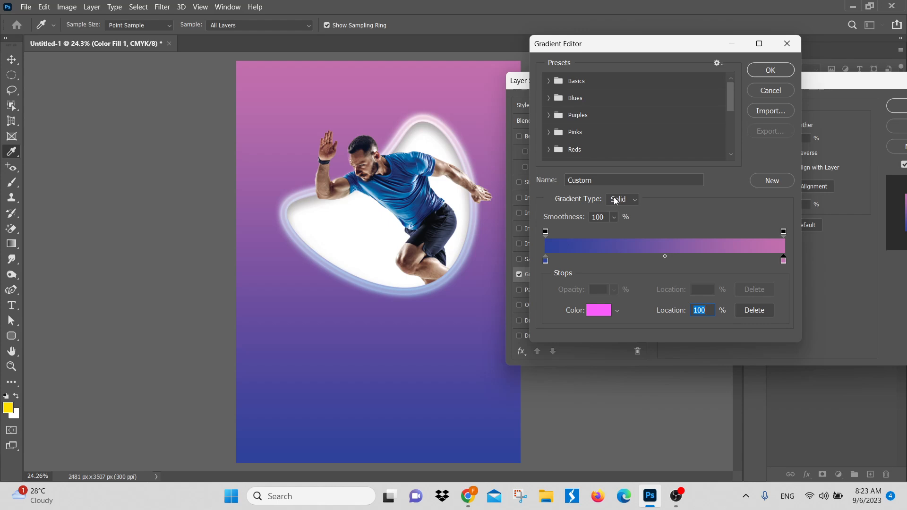
Step: Switch to Chrome to check the Google Meet call and return to Photoshop
{"action": "left_click", "coordinate": [472, 499]}
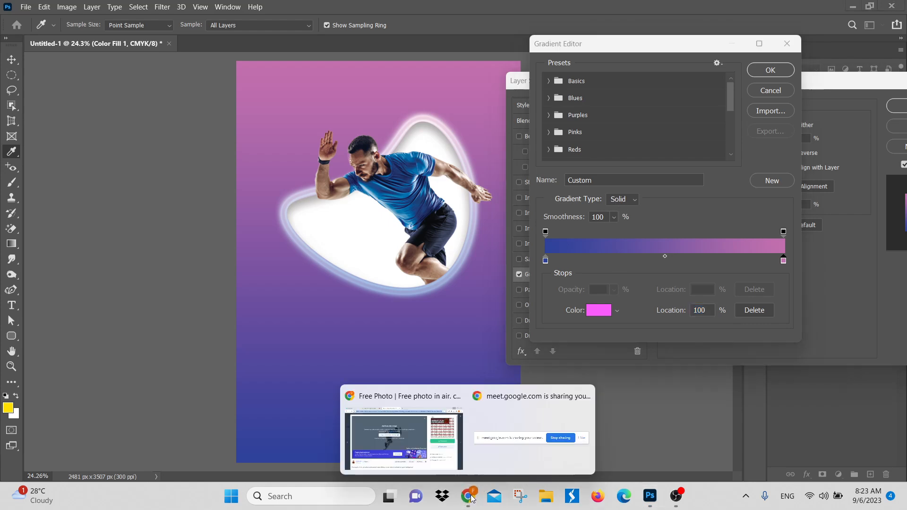
{"action": "left_click", "coordinate": [437, 443]}
{"action": "left_click", "coordinate": [204, 10]}
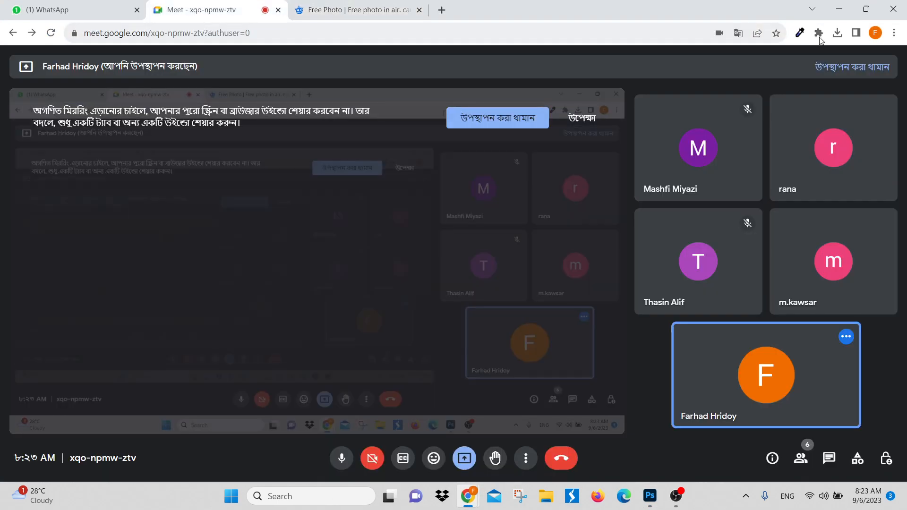
{"action": "left_click", "coordinate": [839, 9]}
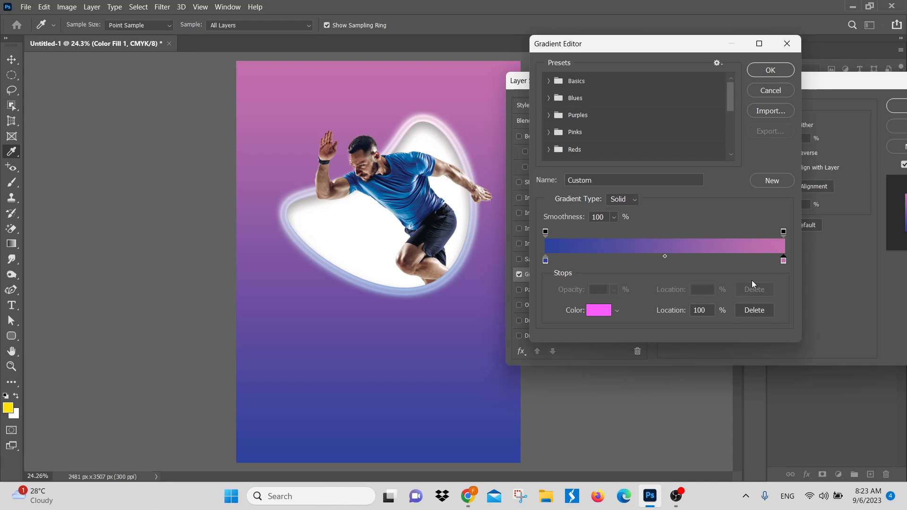
Step: Try 0% opacity on the opacity stop at the gradient's pink end and restore it to 100%
{"action": "left_click", "coordinate": [783, 232]}
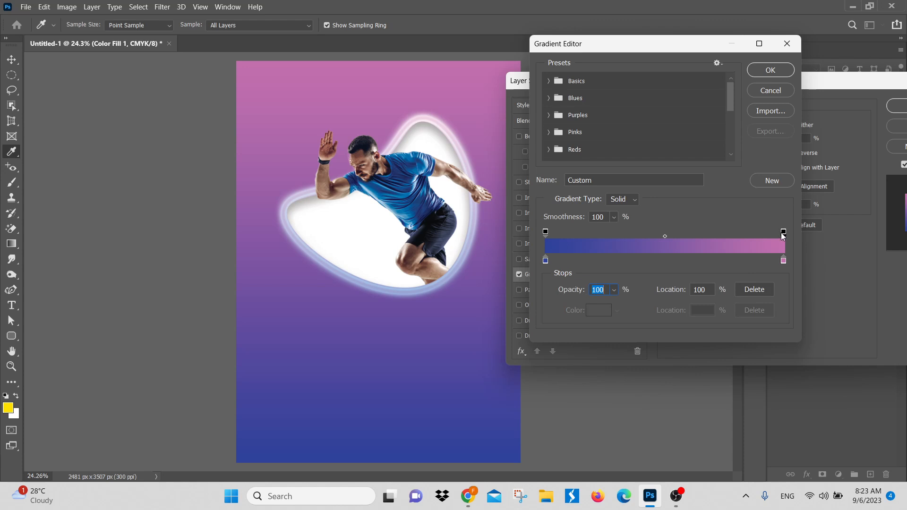
{"action": "left_click", "coordinate": [614, 290]}
{"action": "left_click_drag", "start_coordinate": [626, 305], "coordinate": [542, 307]}
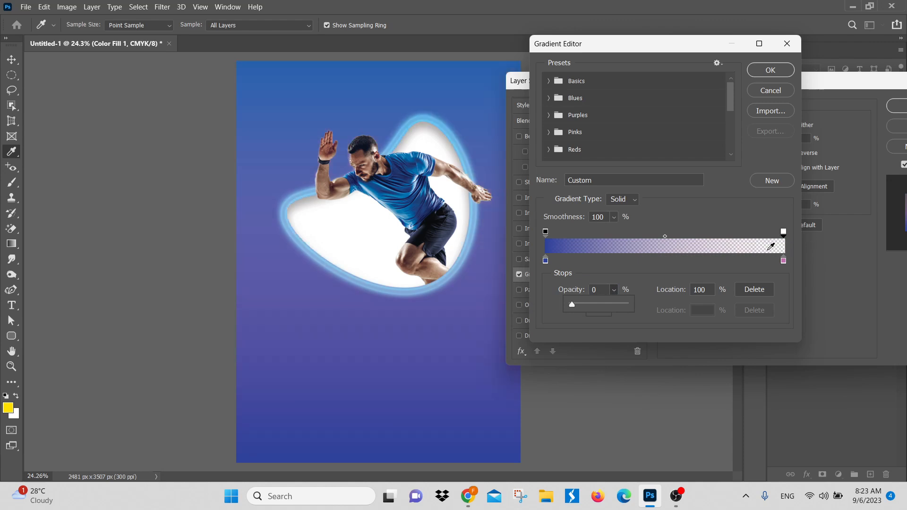
{"action": "left_click_drag", "start_coordinate": [573, 303], "coordinate": [651, 303]}
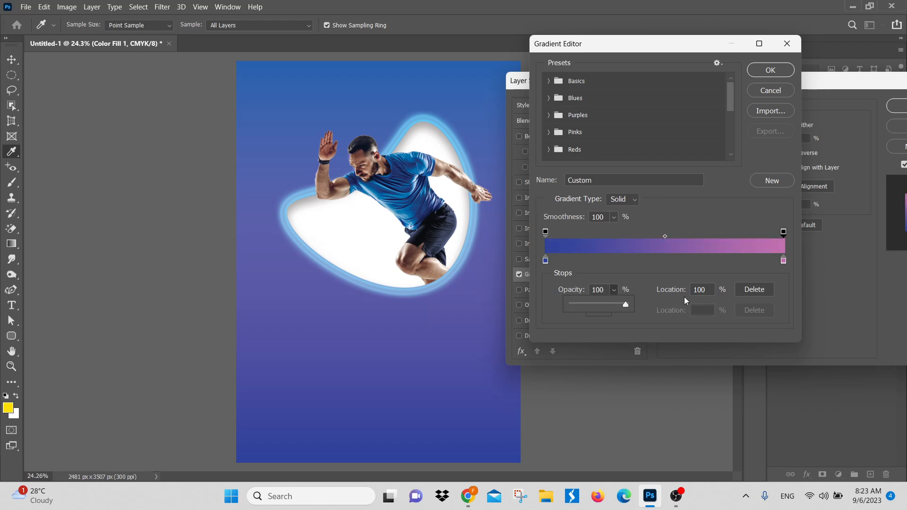
Step: Try 0% opacity on the opacity stop at the gradient's blue end and restore it to 100%
{"action": "left_click", "coordinate": [546, 232]}
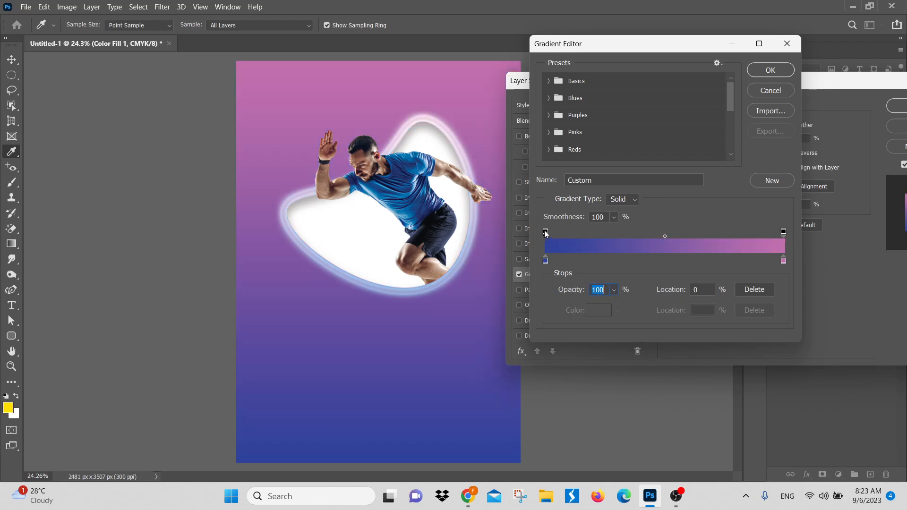
{"action": "left_click", "coordinate": [614, 290]}
{"action": "left_click_drag", "start_coordinate": [618, 305], "coordinate": [506, 311]}
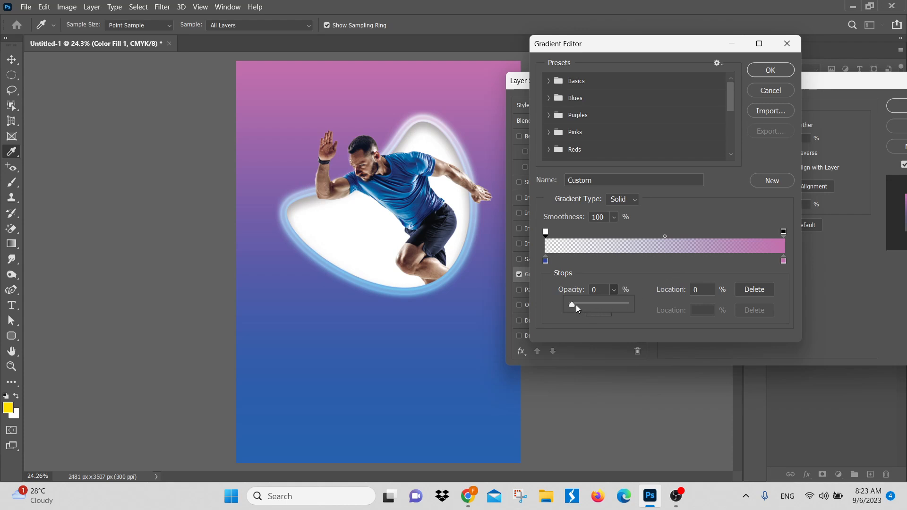
{"action": "left_click_drag", "start_coordinate": [577, 305], "coordinate": [704, 307]}
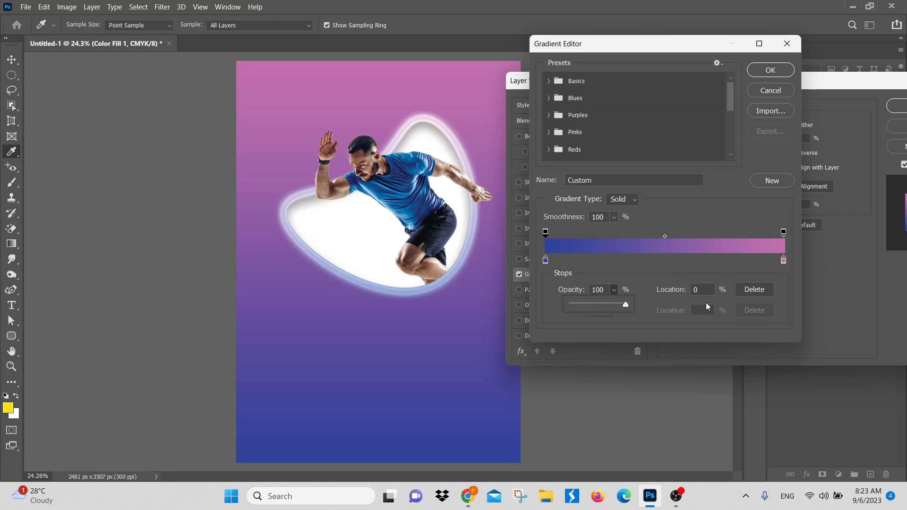
Step: Move the opacity midpoint between the gradient's two opacity stops to the 63% location
{"action": "left_click_drag", "start_coordinate": [665, 236], "coordinate": [699, 237]}
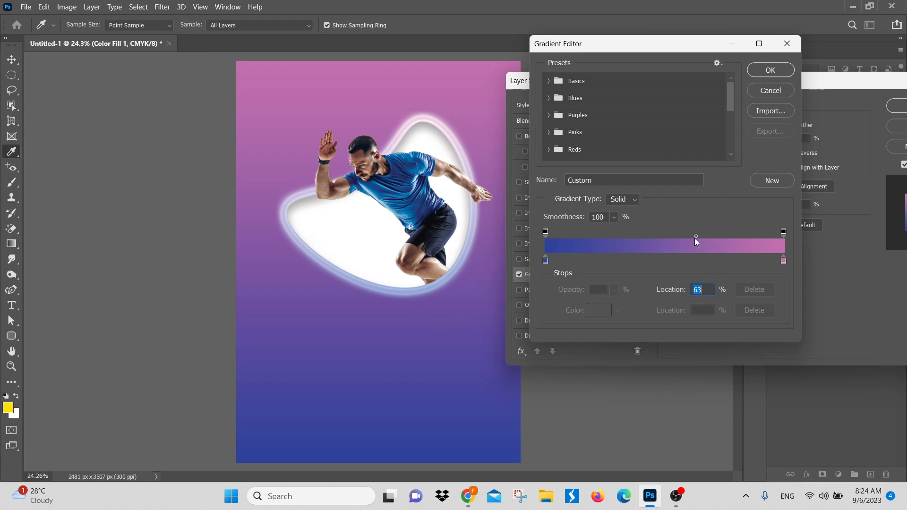
Step: Try the gradient's blue color stop at the 27% location and its pink color stop at 67%, moving each back to its end
{"action": "left_click_drag", "start_coordinate": [545, 260], "coordinate": [613, 263]}
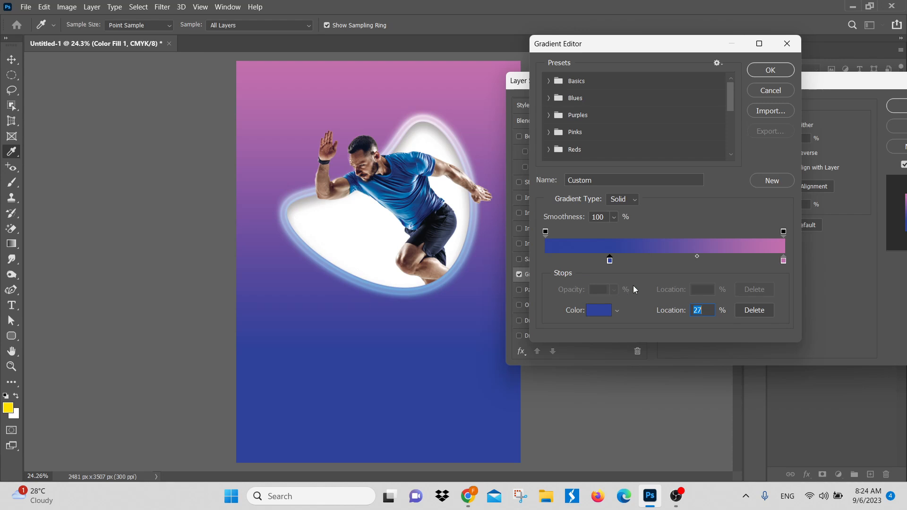
{"action": "left_click_drag", "start_coordinate": [610, 262], "coordinate": [546, 263]}
{"action": "left_click_drag", "start_coordinate": [784, 262], "coordinate": [705, 264]}
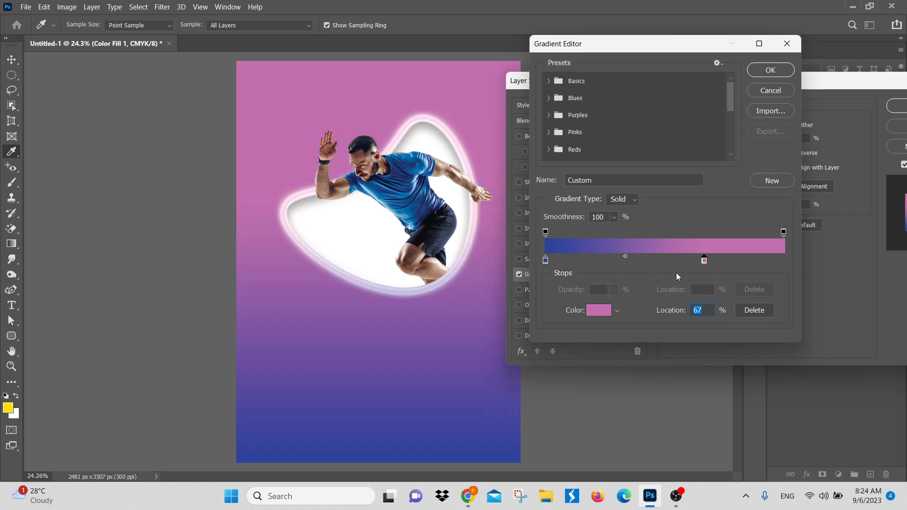
{"action": "left_click_drag", "start_coordinate": [702, 261], "coordinate": [796, 264], "text": "alt"}
Step: Try extra pink color stops along the gradient, including one at the 41% location, and remove all the intermediate stops
{"action": "left_click", "coordinate": [643, 263]}
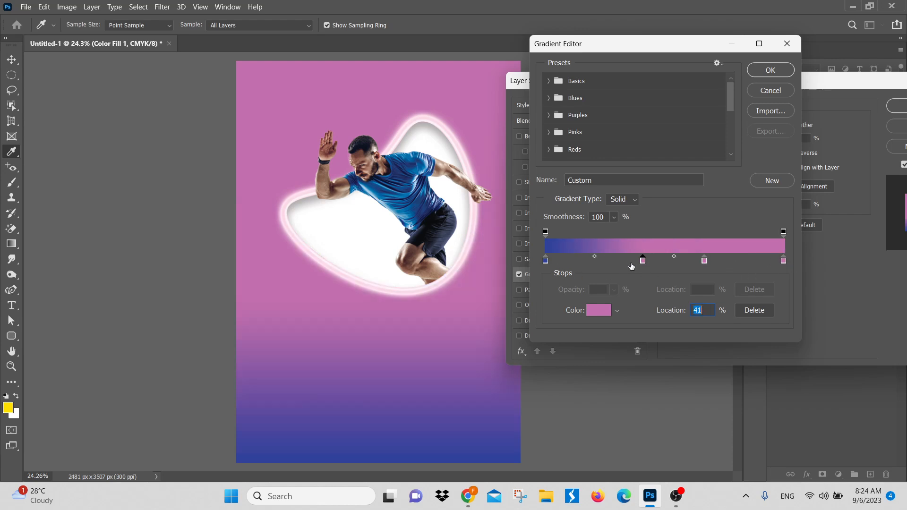
{"action": "left_click", "coordinate": [672, 263]}
{"action": "left_click", "coordinate": [728, 262]}
{"action": "key", "text": "Delete"}
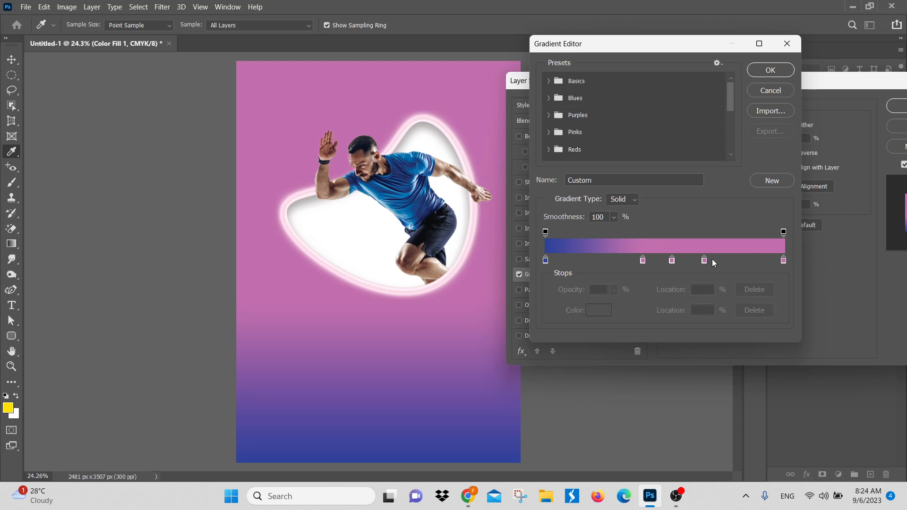
{"action": "left_click", "coordinate": [697, 262]}
{"action": "left_click", "coordinate": [704, 261]}
{"action": "key", "text": "Delete"}
{"action": "left_click_drag", "start_coordinate": [645, 259], "coordinate": [640, 274]}
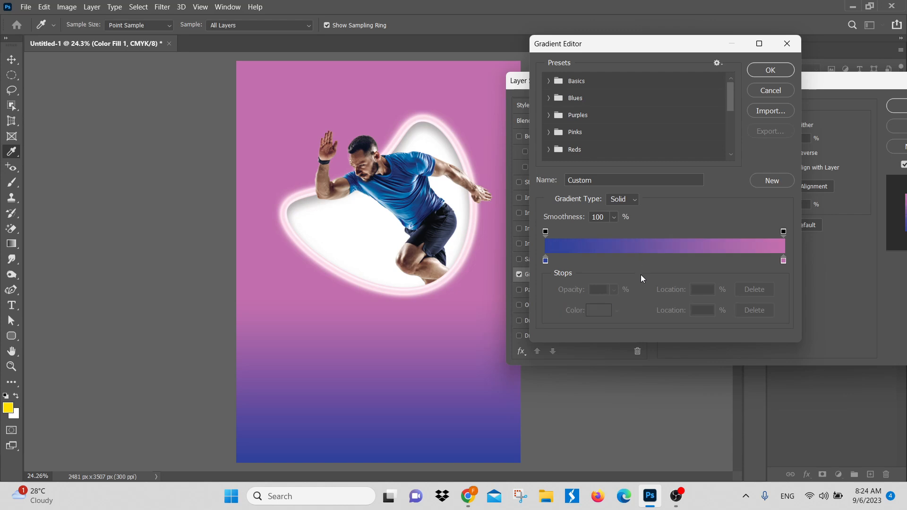
Step: Accept the custom blue-to-pink gradient, try the Gradient Overlay at 10% scale, and set its scale to 90%
{"action": "left_click", "coordinate": [770, 71]}
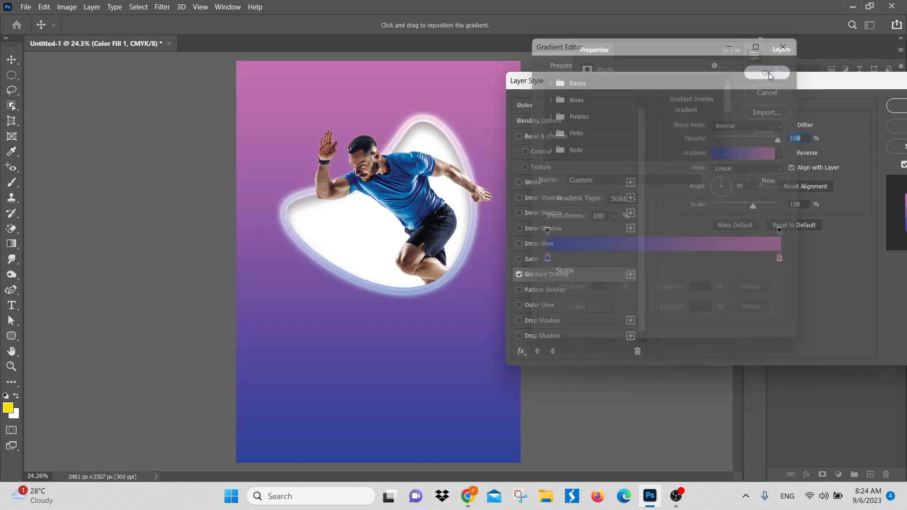
{"action": "left_click_drag", "start_coordinate": [759, 84], "coordinate": [768, 109]}
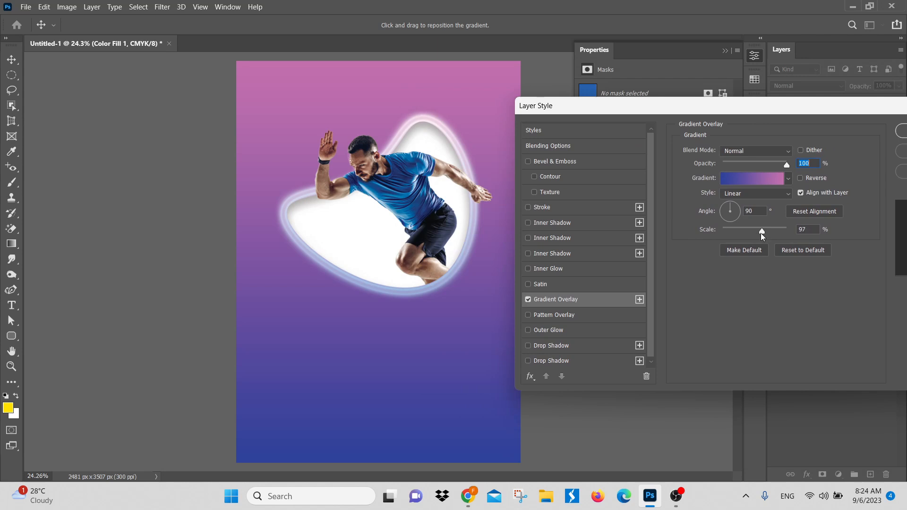
{"action": "left_click_drag", "start_coordinate": [761, 233], "coordinate": [698, 229]}
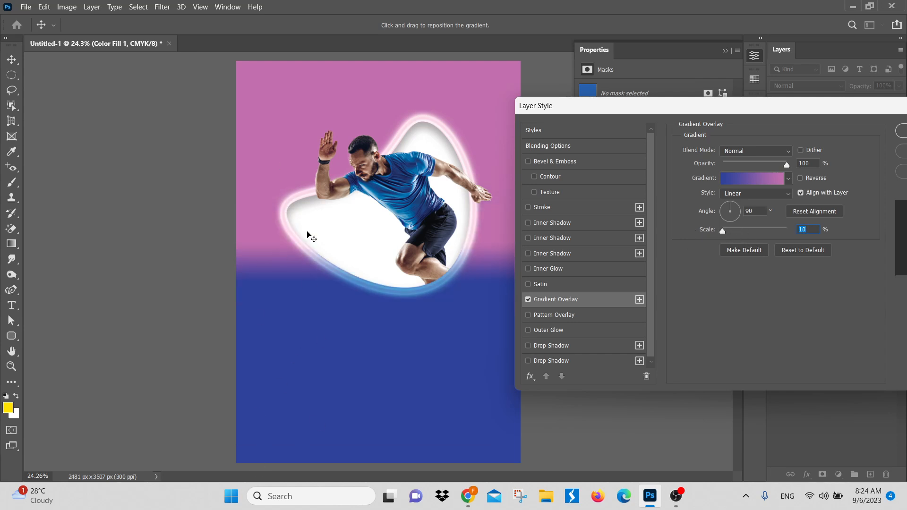
{"action": "left_click_drag", "start_coordinate": [724, 232], "coordinate": [759, 232]}
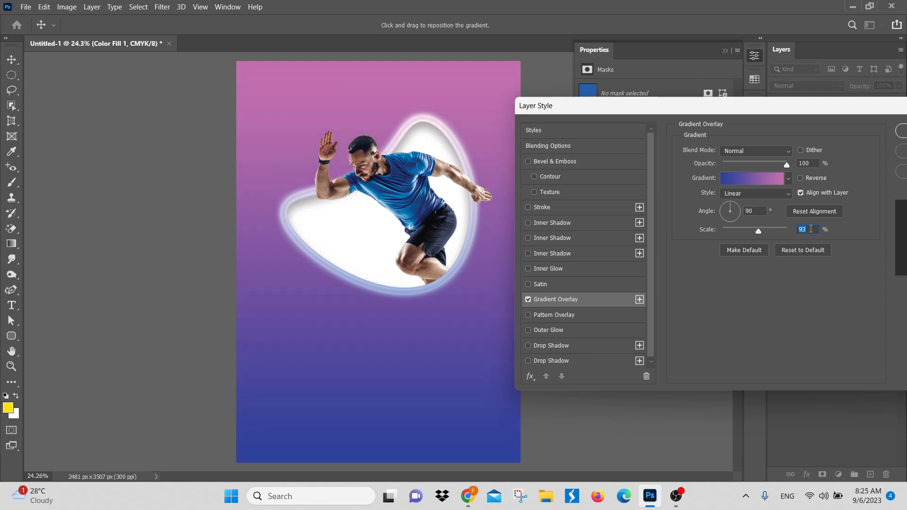
{"action": "type", "text": "90"}
Step: Review the gradient style options, keep Linear, and apply the Gradient Overlay to the Color Fill 1 layer
{"action": "left_click_drag", "start_coordinate": [793, 112], "coordinate": [718, 117]}
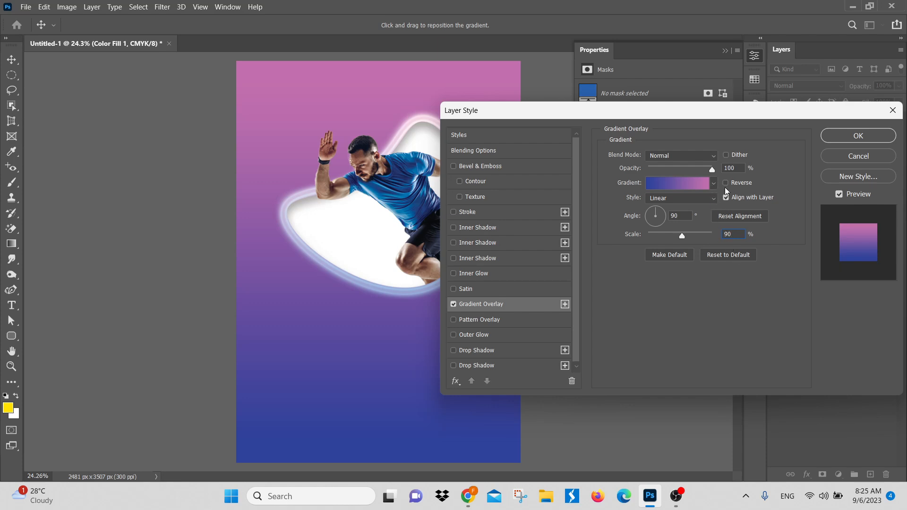
{"action": "left_click", "coordinate": [705, 201]}
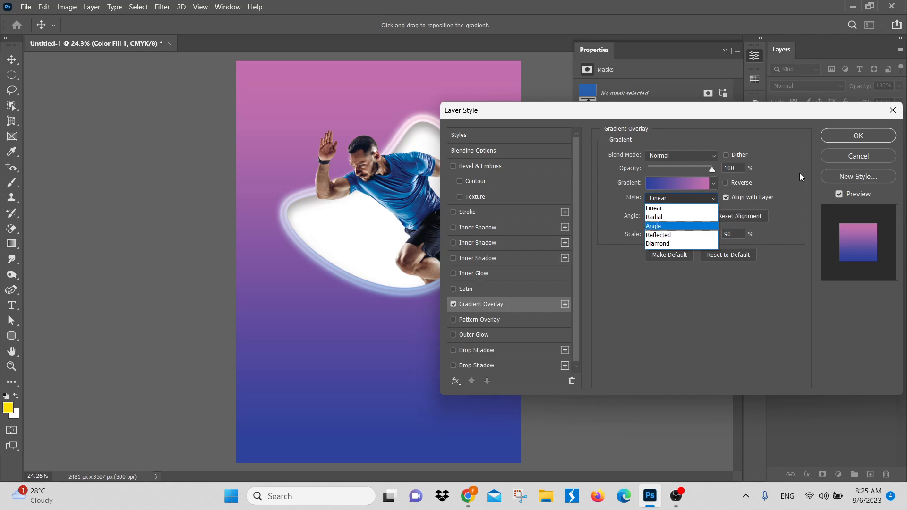
{"action": "left_click", "coordinate": [854, 137]}
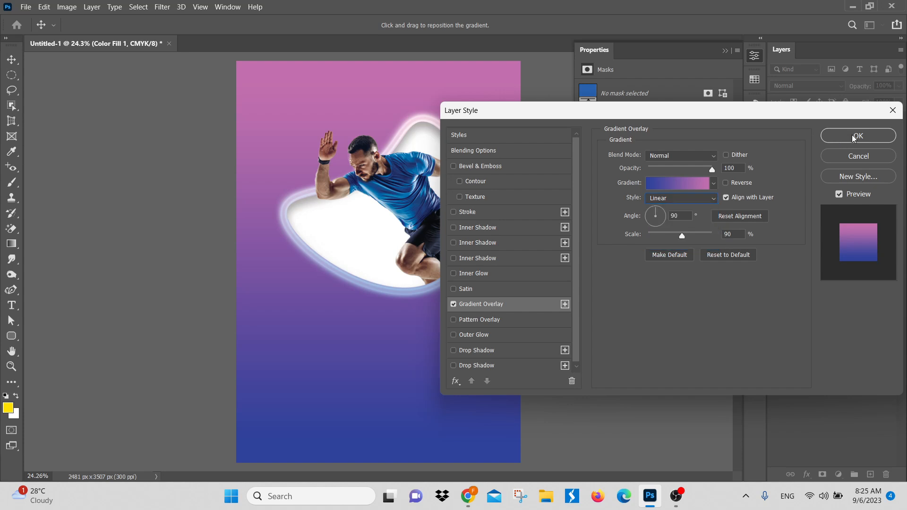
{"action": "left_click", "coordinate": [857, 136]}
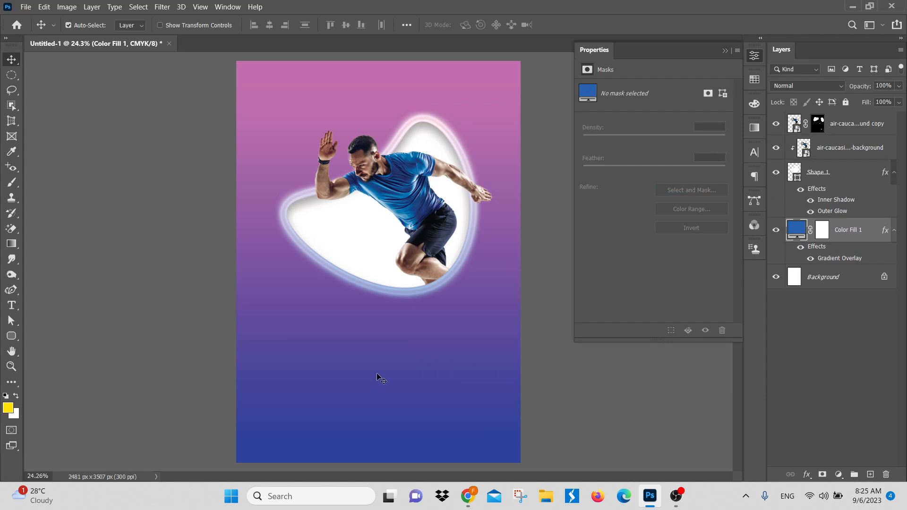
{"action": "left_click", "coordinate": [807, 475]}
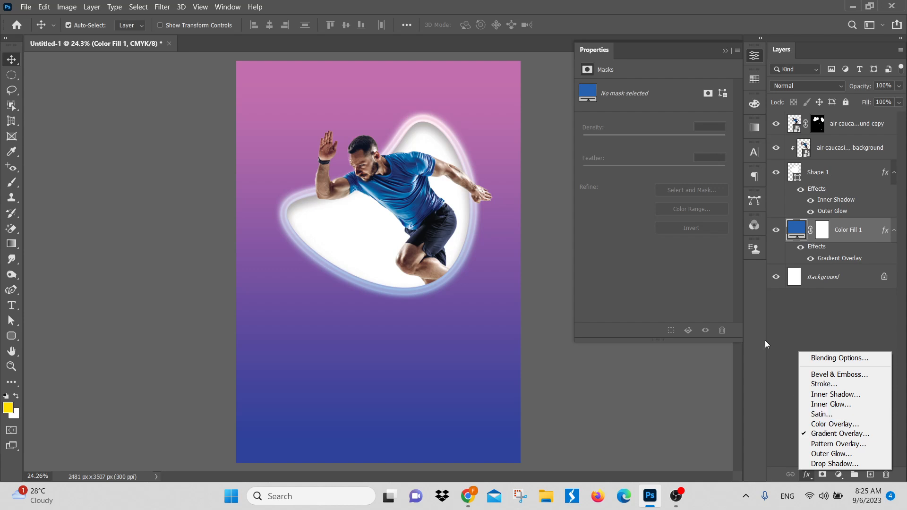
{"action": "left_click", "coordinate": [787, 336]}
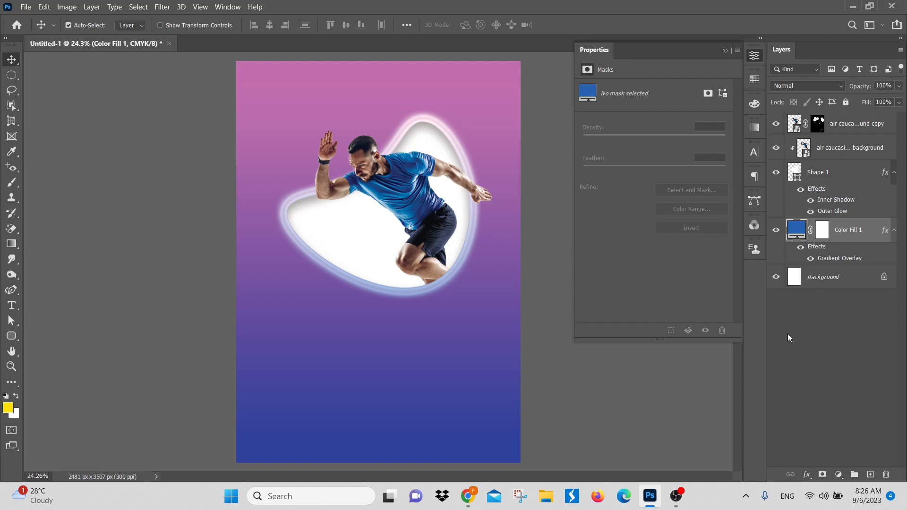
Step: Start placing an embedded image and look through the Downloads folder for an icon file
{"action": "left_click", "coordinate": [26, 7]}
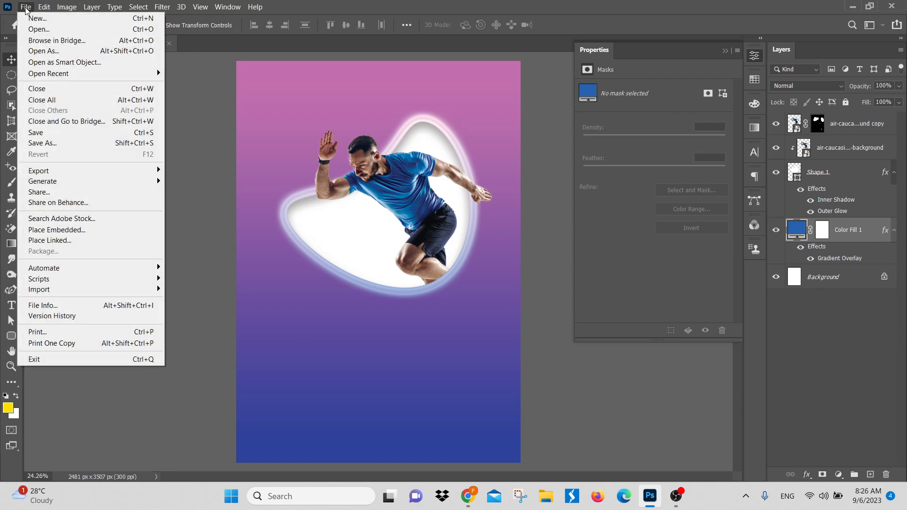
{"action": "left_click", "coordinate": [73, 230]}
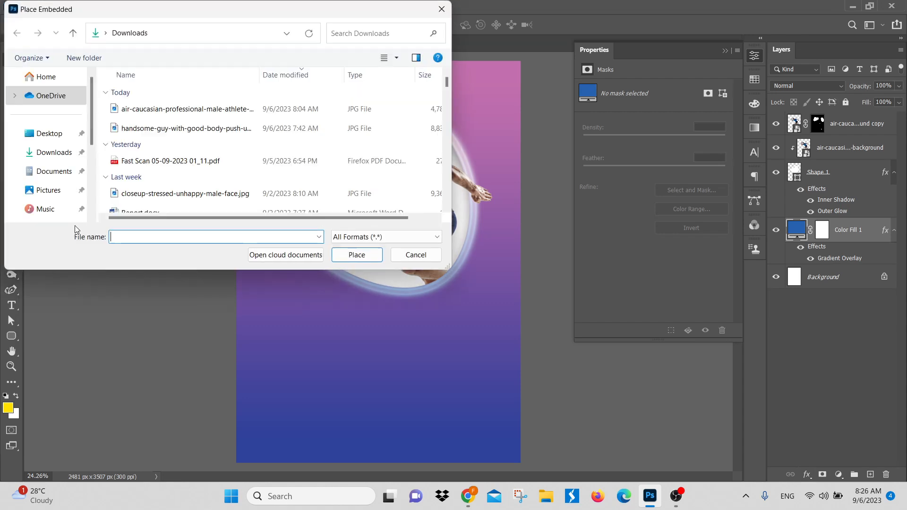
{"action": "scroll", "coordinate": [180, 176], "scroll_direction": "down", "scroll_amount": 3}
{"action": "scroll", "coordinate": [179, 176], "scroll_direction": "down", "scroll_amount": 5}
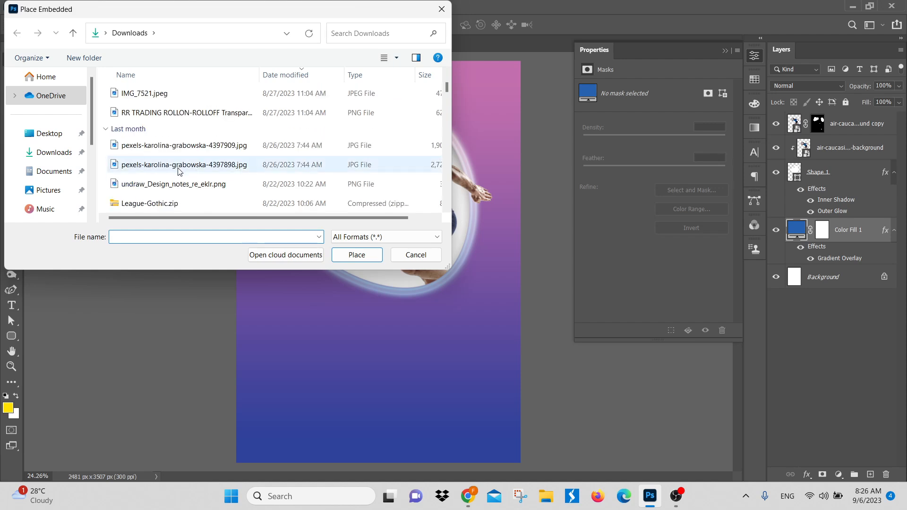
{"action": "scroll", "coordinate": [186, 172], "scroll_direction": "up", "scroll_amount": 3}
{"action": "scroll", "coordinate": [184, 171], "scroll_direction": "up", "scroll_amount": 8}
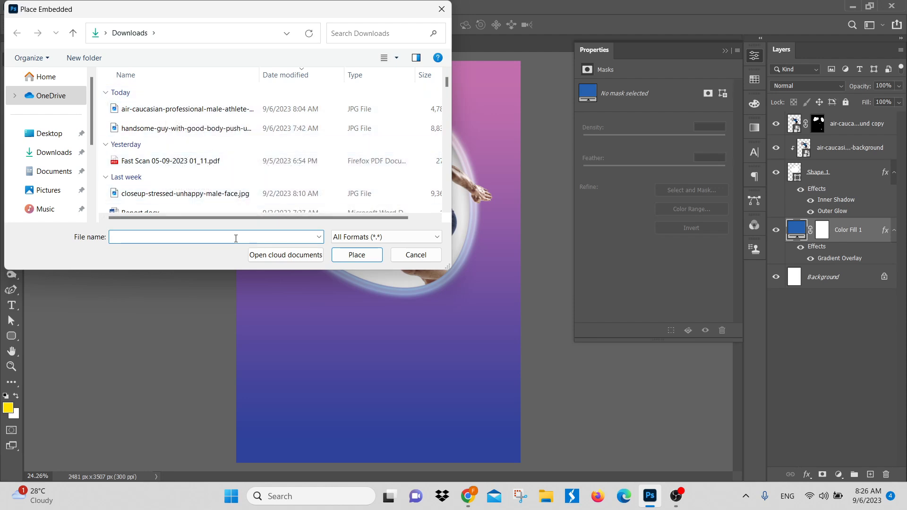
{"action": "type", "text": "pin"}
{"action": "key", "text": "BackSpace"}
{"action": "key", "text": "BackSpace"}
{"action": "key", "text": "BackSpace"}
Step: Show the Downloads files as thumbnails and place engineering (1).png as an embedded image
{"action": "scroll", "coordinate": [290, 153], "scroll_direction": "up", "scroll_amount": 4, "text": "ctrl"}
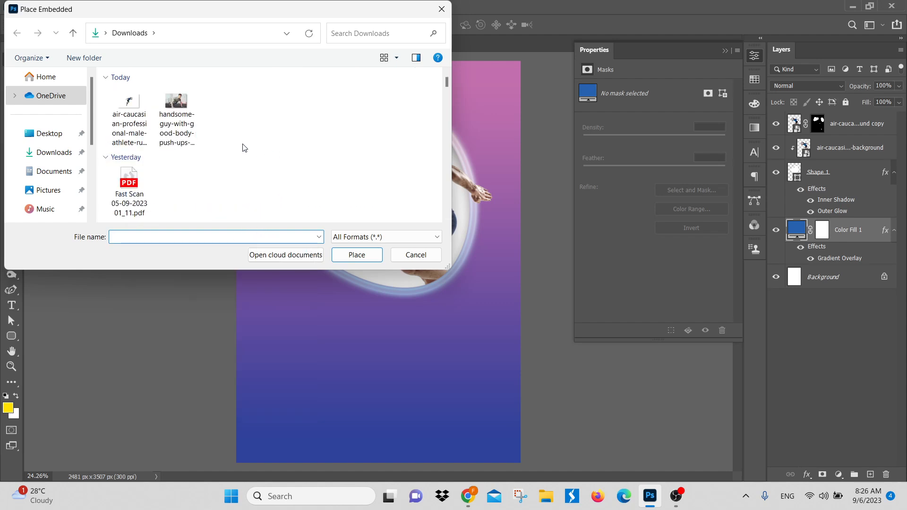
{"action": "scroll", "coordinate": [242, 151], "scroll_direction": "down", "scroll_amount": 3}
{"action": "scroll", "coordinate": [243, 153], "scroll_direction": "down", "scroll_amount": 5}
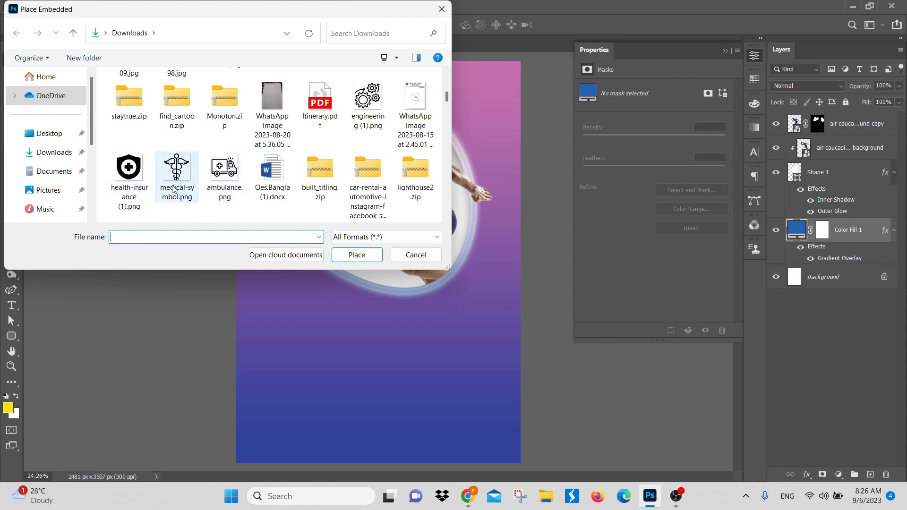
{"action": "left_click", "coordinate": [367, 101]}
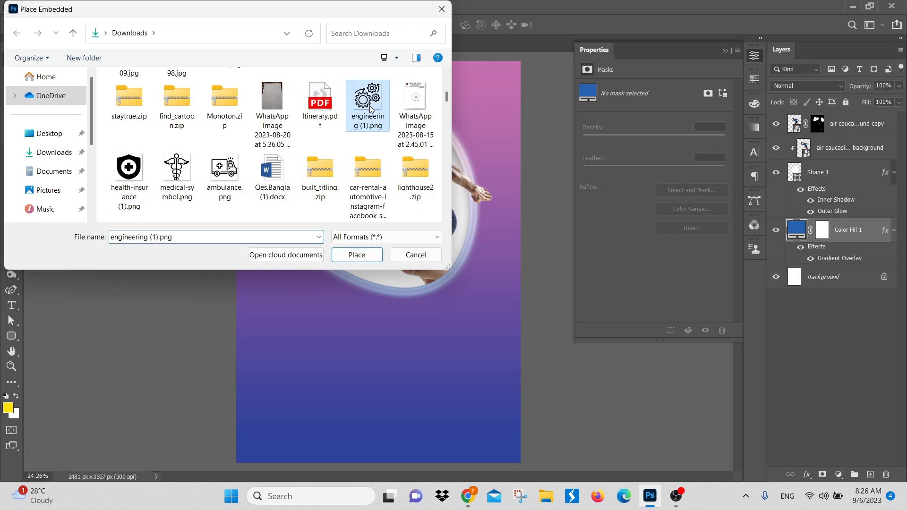
{"action": "left_click", "coordinate": [367, 255]}
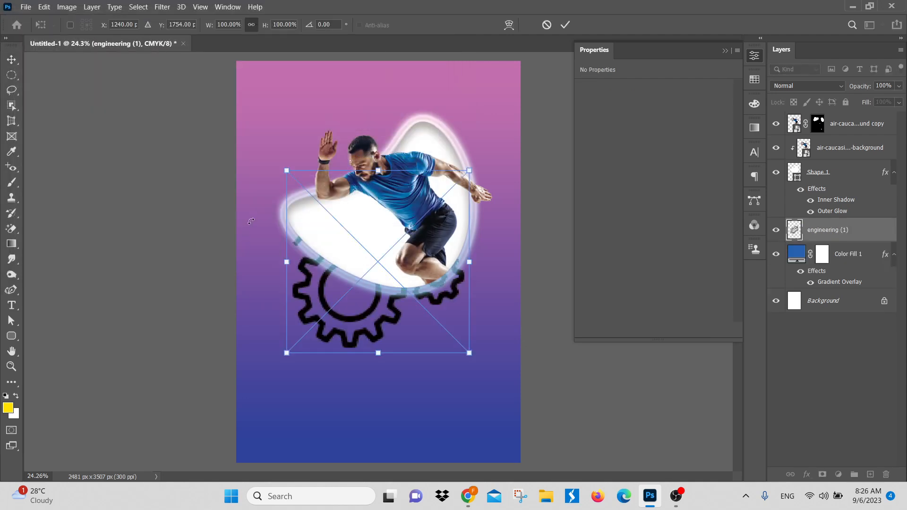
Step: Scale the gears icon to about 57% and place it below the runner in the poster's lower half
{"action": "left_click_drag", "start_coordinate": [402, 333], "coordinate": [387, 413]}
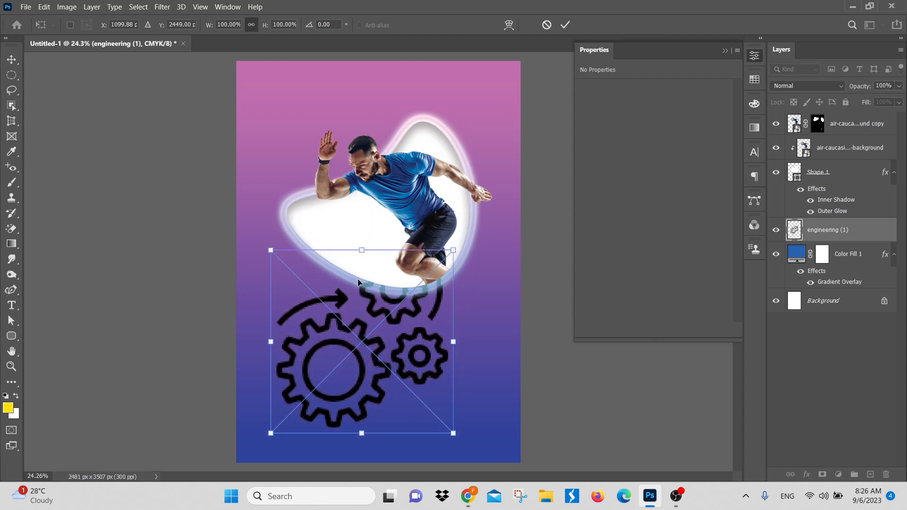
{"action": "left_click_drag", "start_coordinate": [364, 248], "coordinate": [363, 331]}
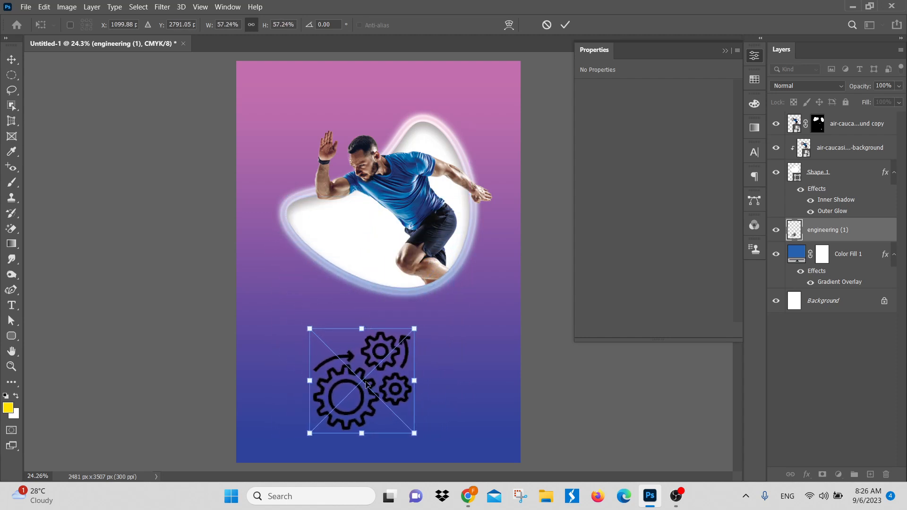
{"action": "left_click_drag", "start_coordinate": [358, 389], "coordinate": [367, 369]}
{"action": "key", "text": "Return"}
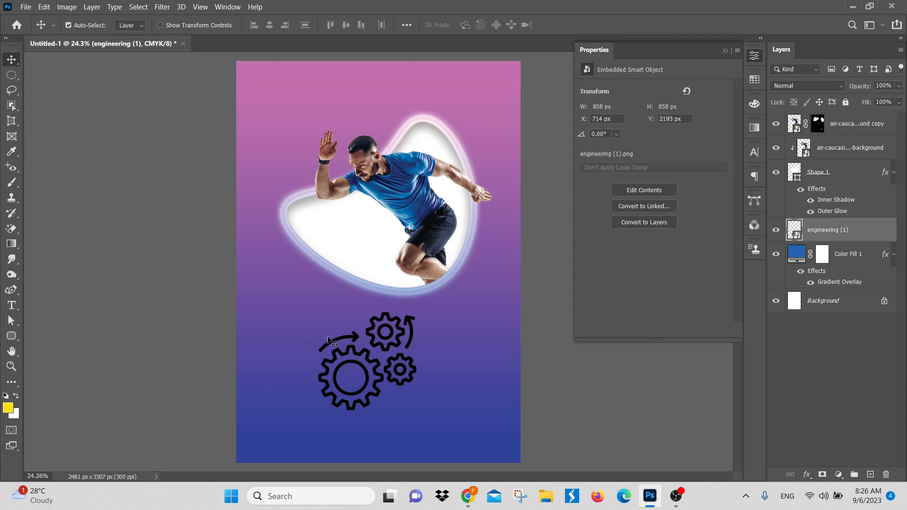
Step: Switch to Adobe Illustrator 2021 and create a new A4 document
{"action": "left_click", "coordinate": [857, 7]}
{"action": "left_click", "coordinate": [834, 9]}
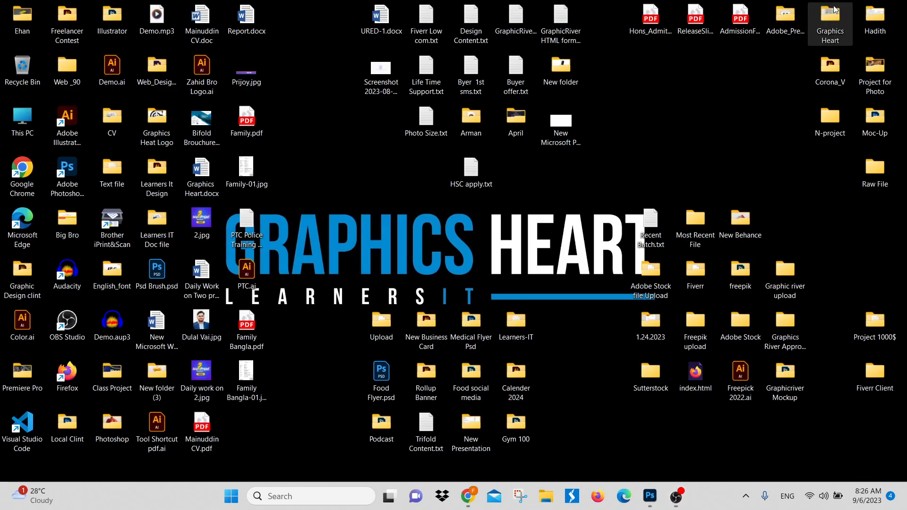
{"action": "left_click", "coordinate": [73, 122]}
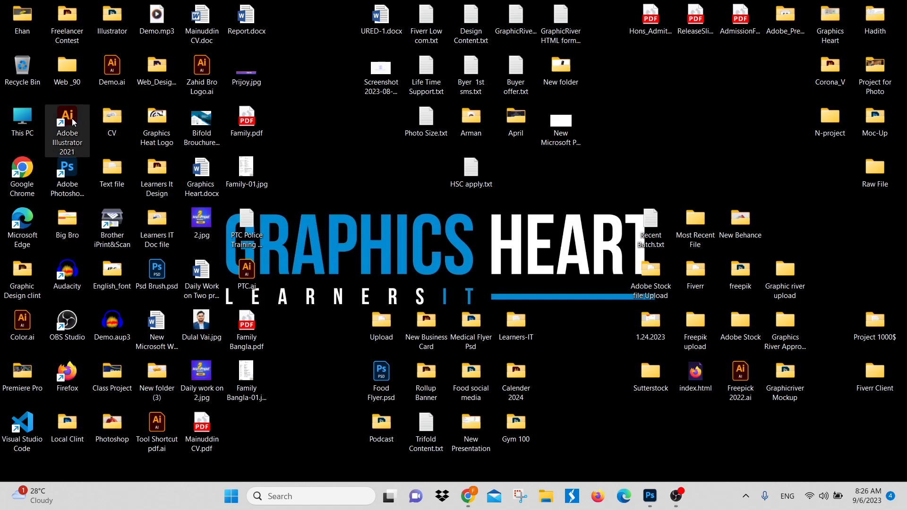
{"action": "double_click", "coordinate": [74, 122]}
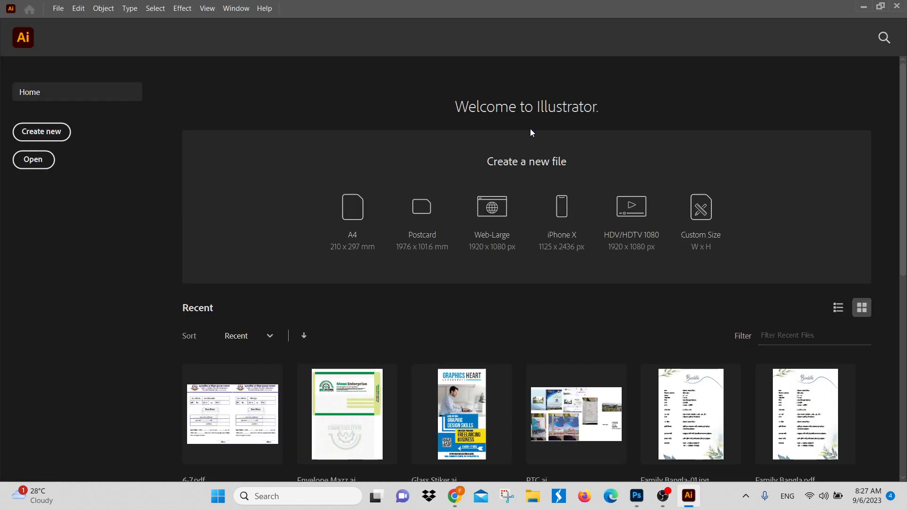
{"action": "left_click", "coordinate": [345, 227]}
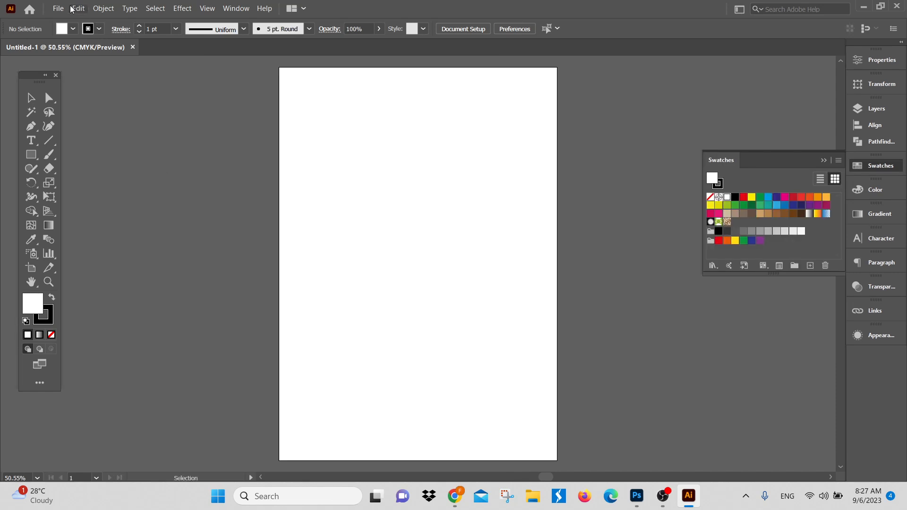
Step: Start placing engineering (1).png from the Downloads folder into the blank A4 document
{"action": "left_click", "coordinate": [58, 8]}
{"action": "left_click", "coordinate": [107, 204]}
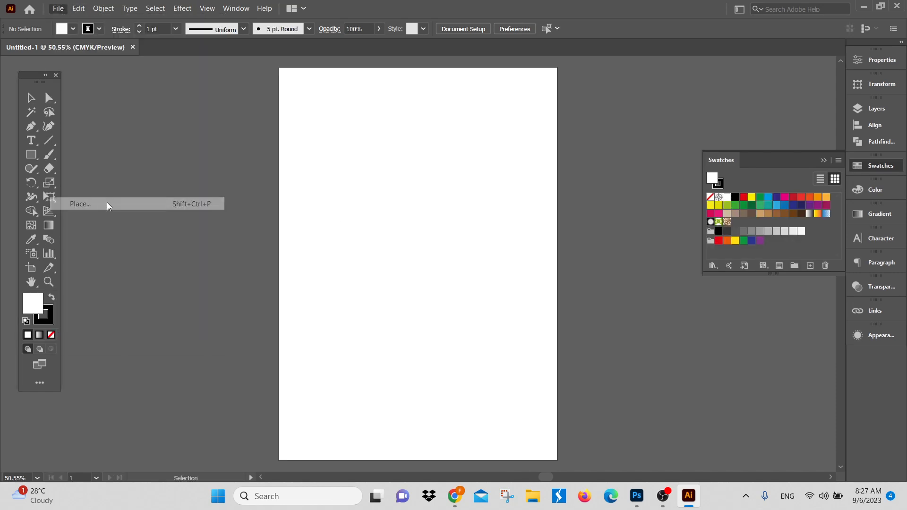
{"action": "left_click", "coordinate": [54, 152]}
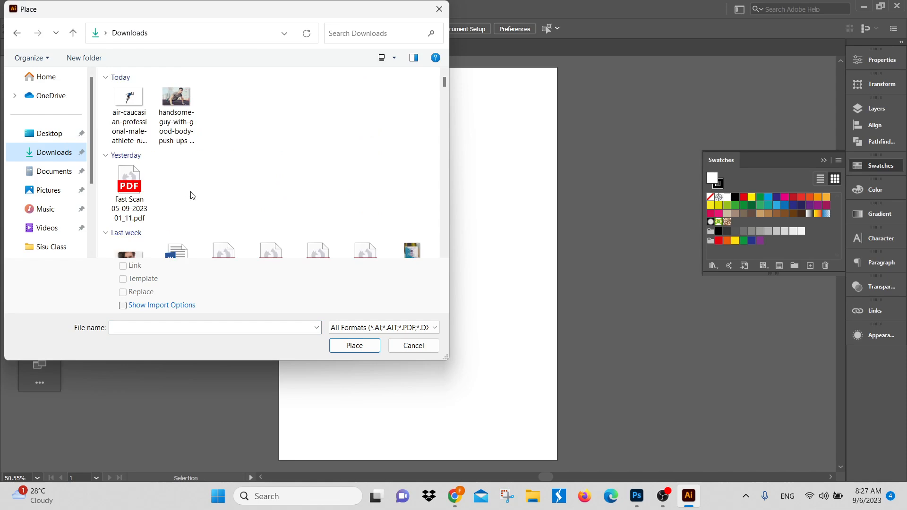
{"action": "scroll", "coordinate": [259, 208], "scroll_direction": "down", "scroll_amount": 10}
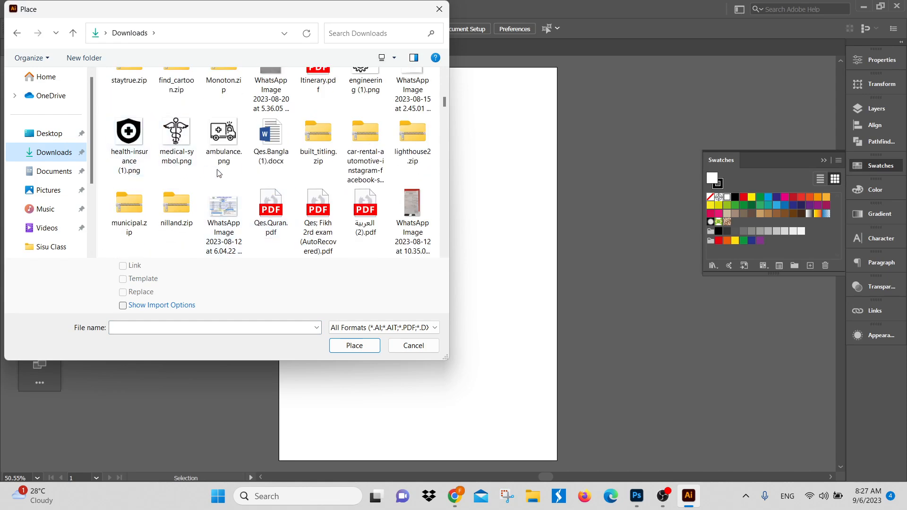
{"action": "scroll", "coordinate": [220, 174], "scroll_direction": "down", "scroll_amount": 1}
{"action": "scroll", "coordinate": [234, 190], "scroll_direction": "up", "scroll_amount": 2}
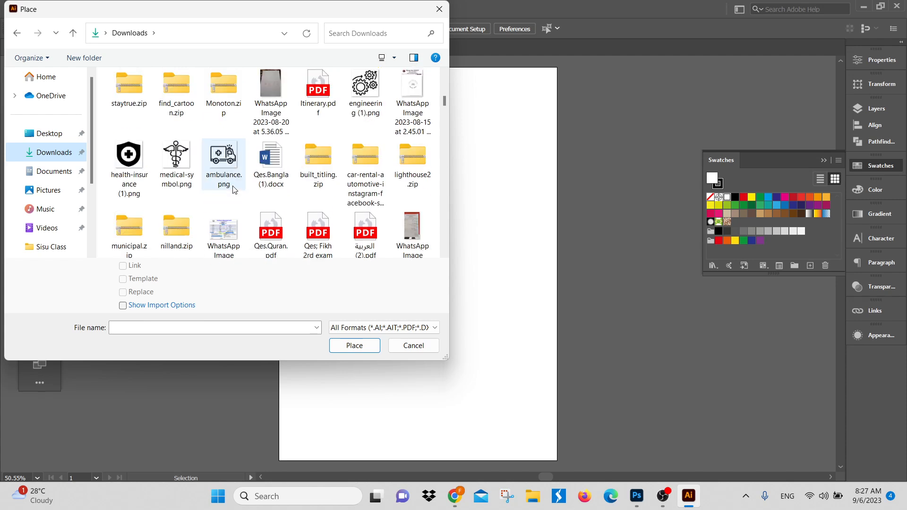
{"action": "left_click", "coordinate": [366, 92]}
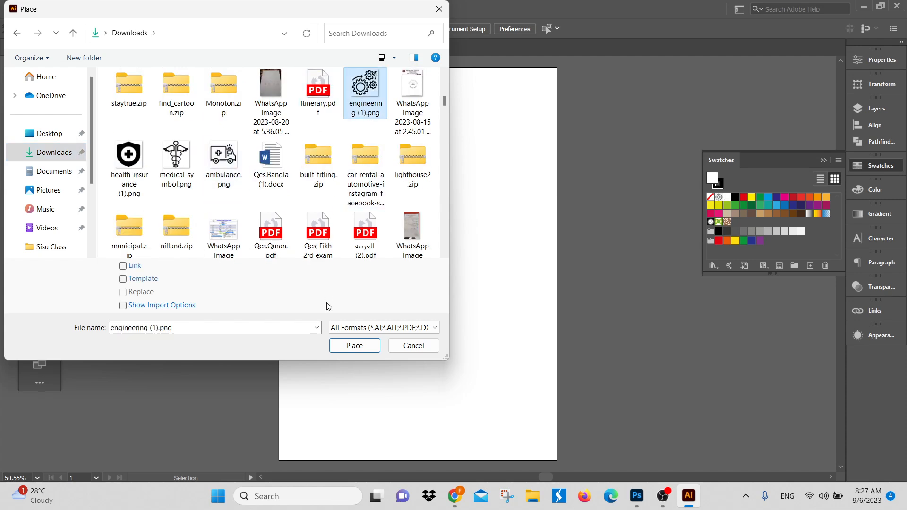
{"action": "left_click", "coordinate": [355, 346]}
Step: Place the gears image on the canvas and move it off the artboard into the empty area beside it
{"action": "left_click_drag", "start_coordinate": [318, 170], "coordinate": [630, 357]}
{"action": "key", "text": "space"}
{"action": "left_click_drag", "start_coordinate": [434, 252], "coordinate": [238, 245]}
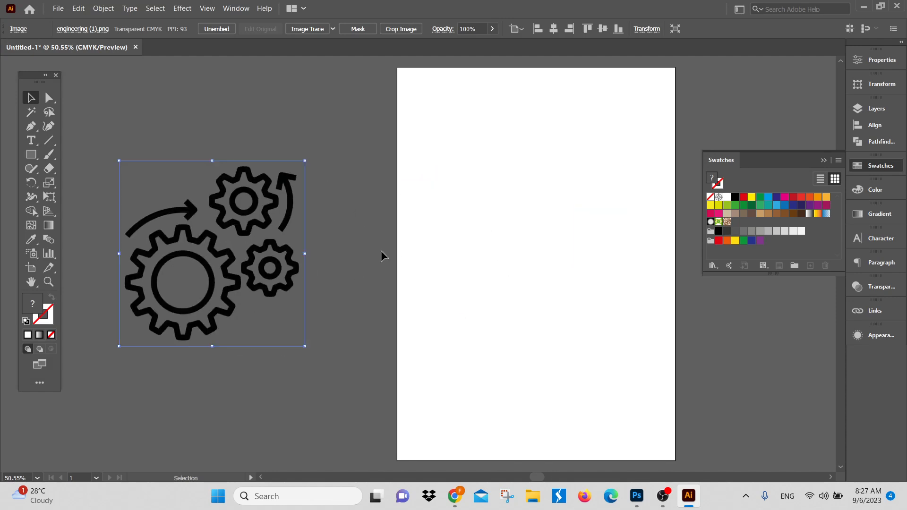
Step: Try to recolour the placed gears image with brown and red fill swatches
{"action": "left_click", "coordinate": [745, 241]}
{"action": "left_click", "coordinate": [801, 231]}
{"action": "left_click", "coordinate": [793, 213]}
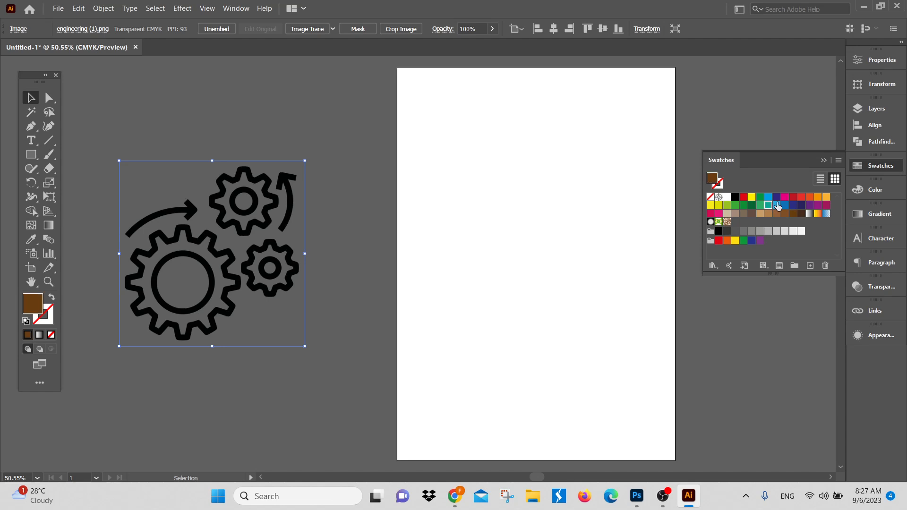
{"action": "left_click", "coordinate": [793, 197]}
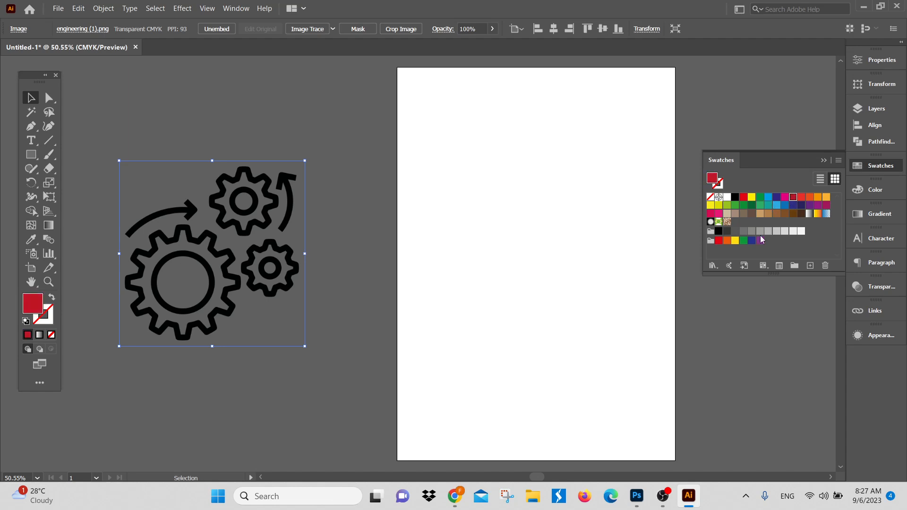
Step: Vectorise the gears image with Image Trace's Make and Expand option, and ungroup the traced result
{"action": "left_click", "coordinate": [108, 10]}
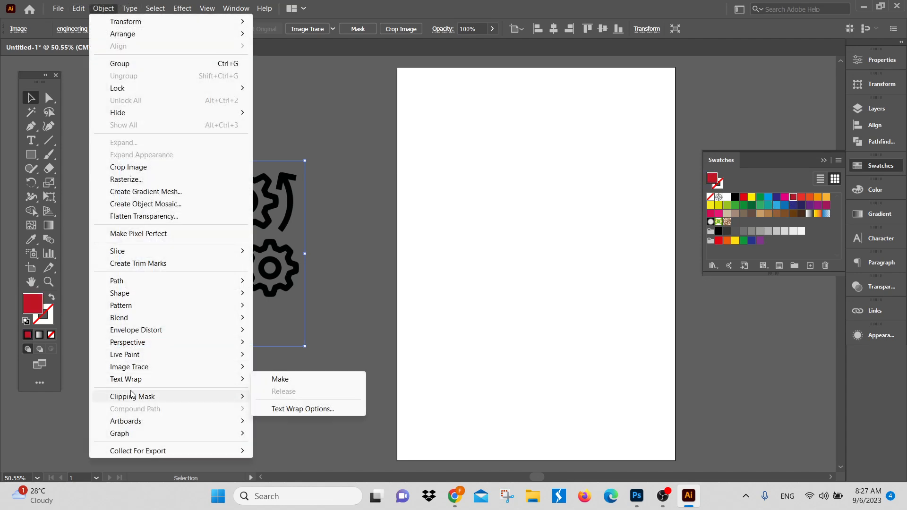
{"action": "mouse_move", "coordinate": [137, 368]}
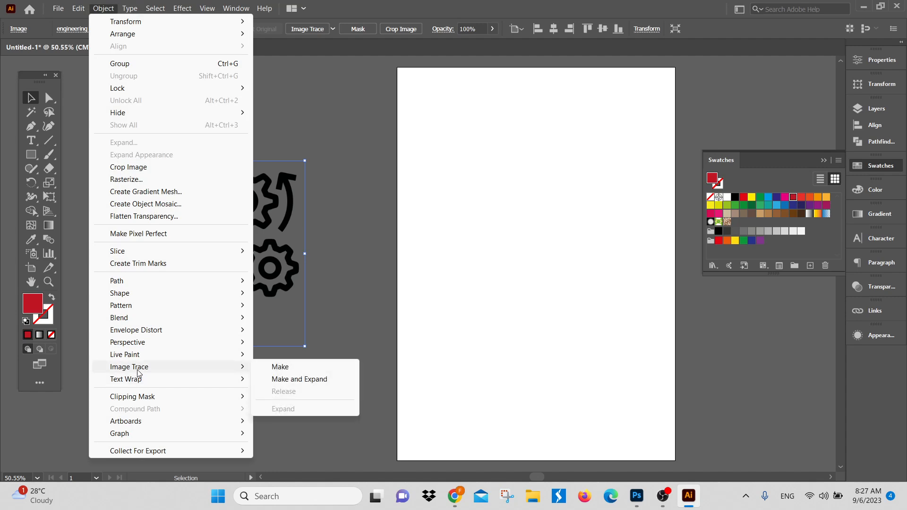
{"action": "left_click", "coordinate": [312, 380]}
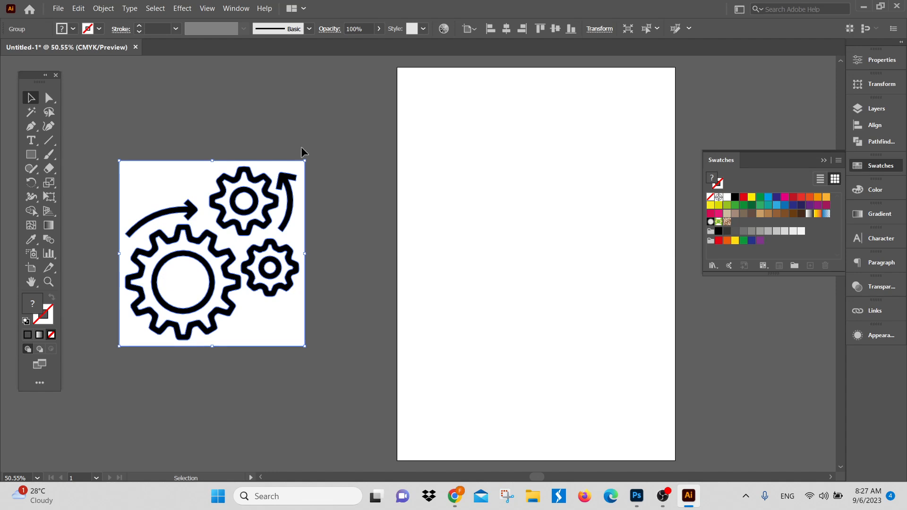
{"action": "right_click", "coordinate": [286, 193]}
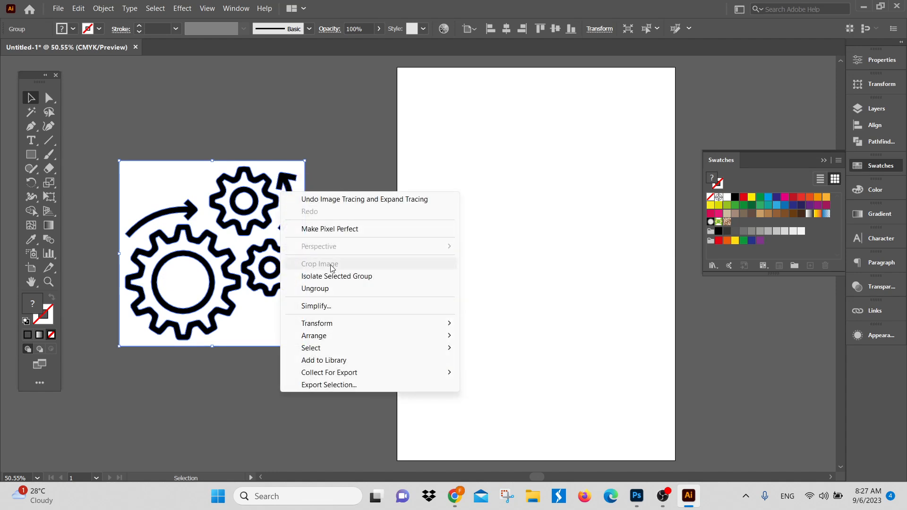
{"action": "left_click", "coordinate": [315, 289]}
{"action": "left_click", "coordinate": [352, 219]}
Step: Select all the white areas of the traced icon with the Magic Wand and delete them
{"action": "left_click", "coordinate": [31, 112]}
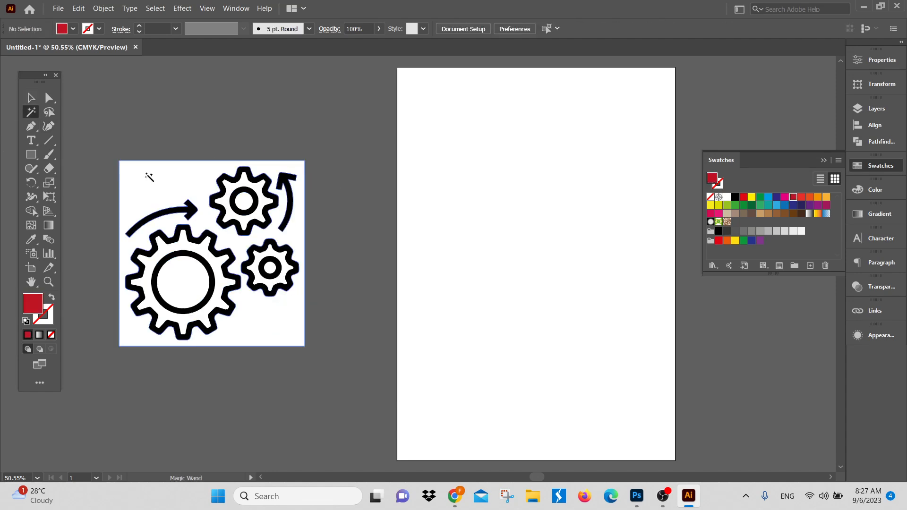
{"action": "left_click", "coordinate": [149, 176]}
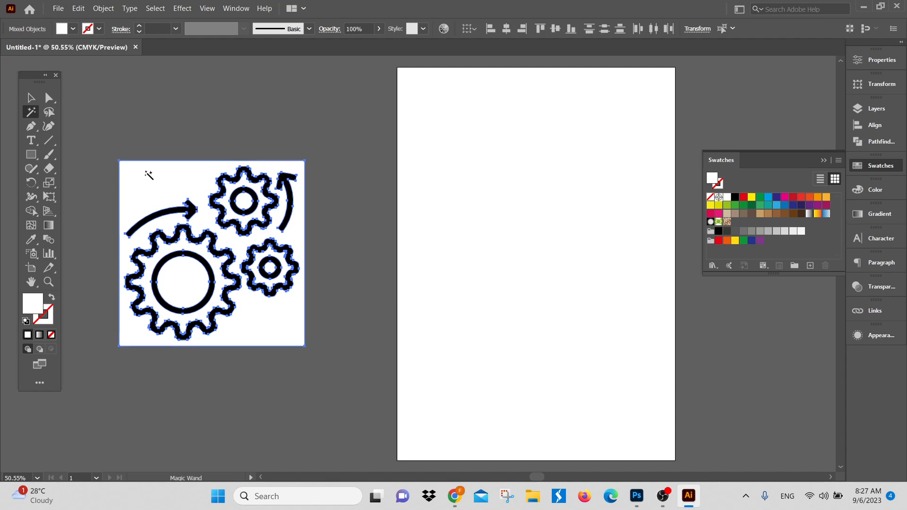
{"action": "key", "text": "Delete"}
Step: Select all the black gear and arrow shapes and group them
{"action": "left_click", "coordinate": [32, 100]}
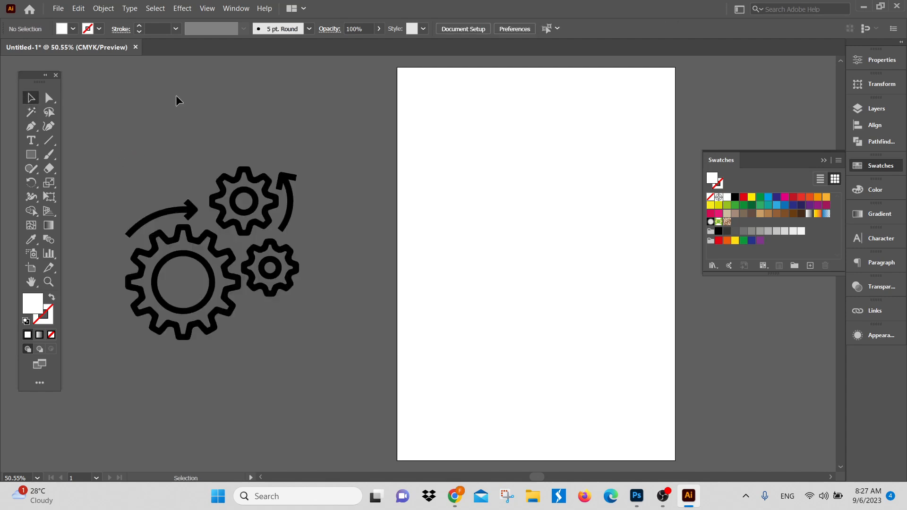
{"action": "left_click_drag", "start_coordinate": [134, 178], "coordinate": [359, 364]}
{"action": "key", "text": "ctrl+g"}
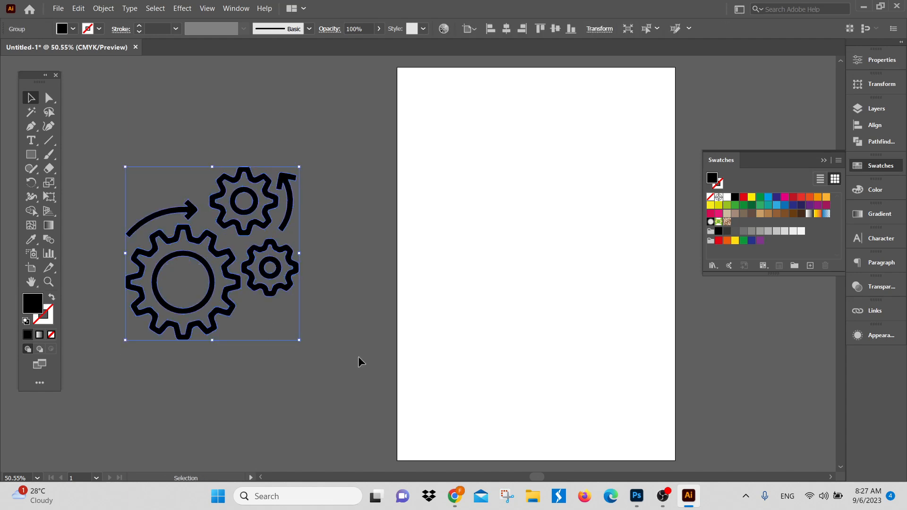
Step: Switch to Photoshop and group the two runner layers and Shape 1 under the name Image
{"action": "key", "text": "ctrl"}
{"action": "left_click", "coordinate": [636, 496]}
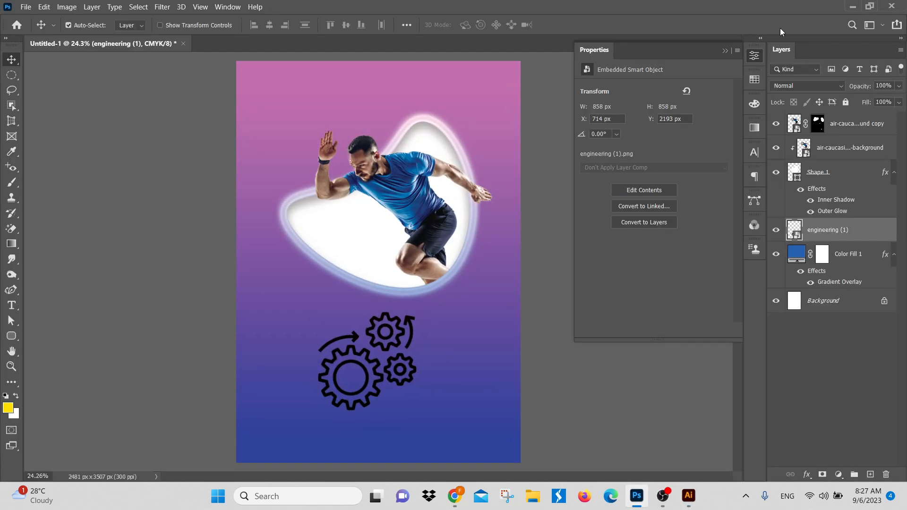
{"action": "left_click", "coordinate": [815, 351]}
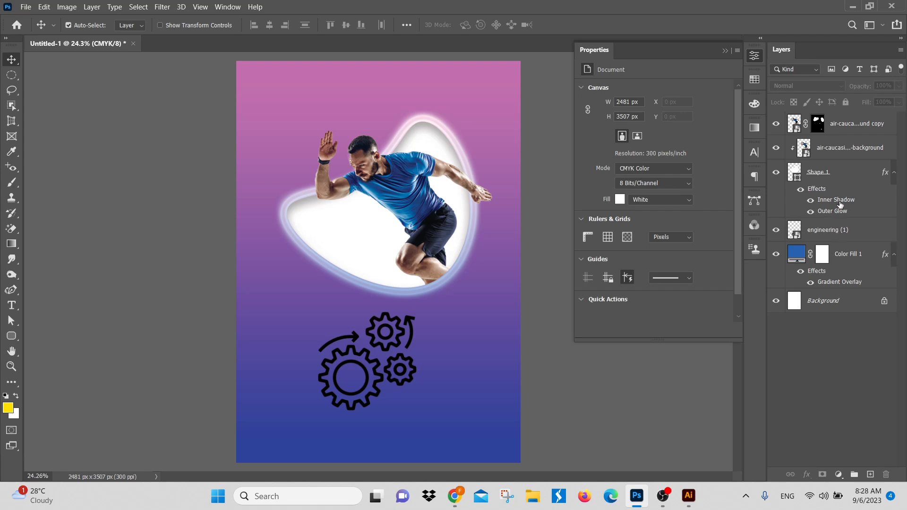
{"action": "left_click", "coordinate": [840, 177]}
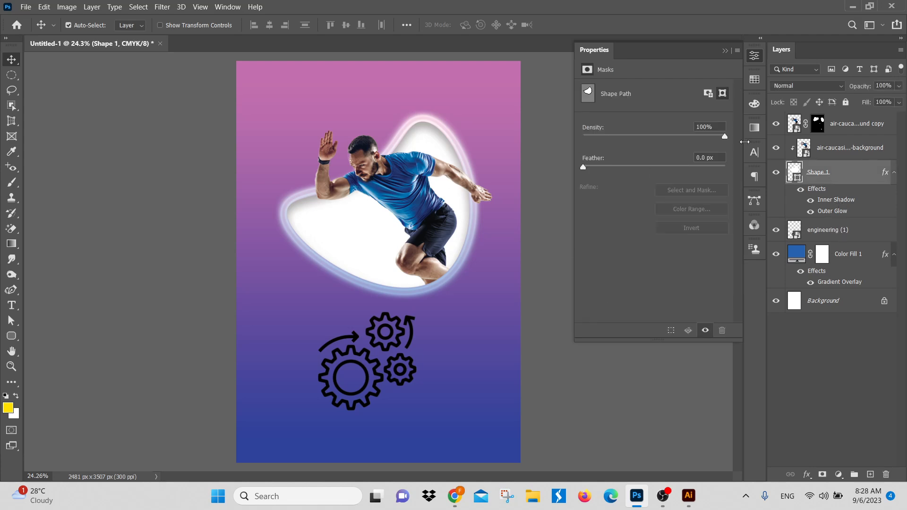
{"action": "left_click", "coordinate": [857, 126], "text": "shift"}
{"action": "key", "text": "ctrl+g"}
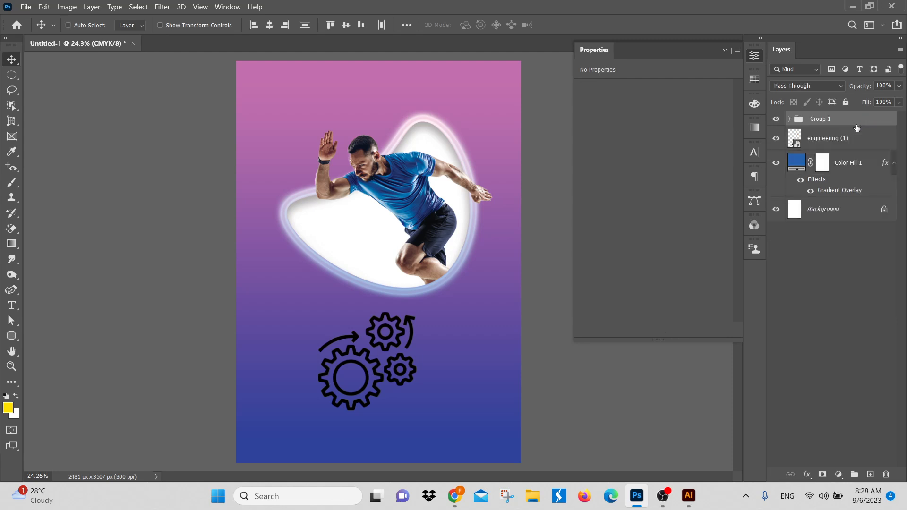
{"action": "double_click", "coordinate": [824, 119]}
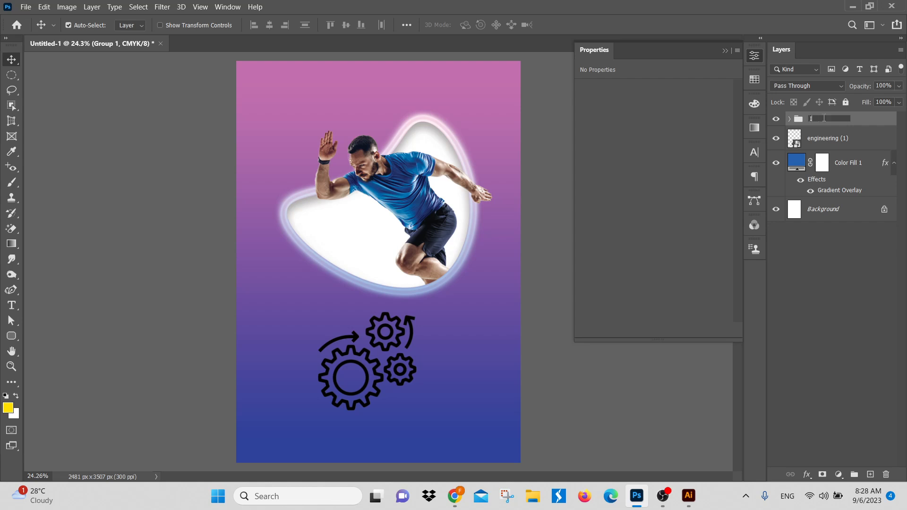
{"action": "key", "text": "Return"}
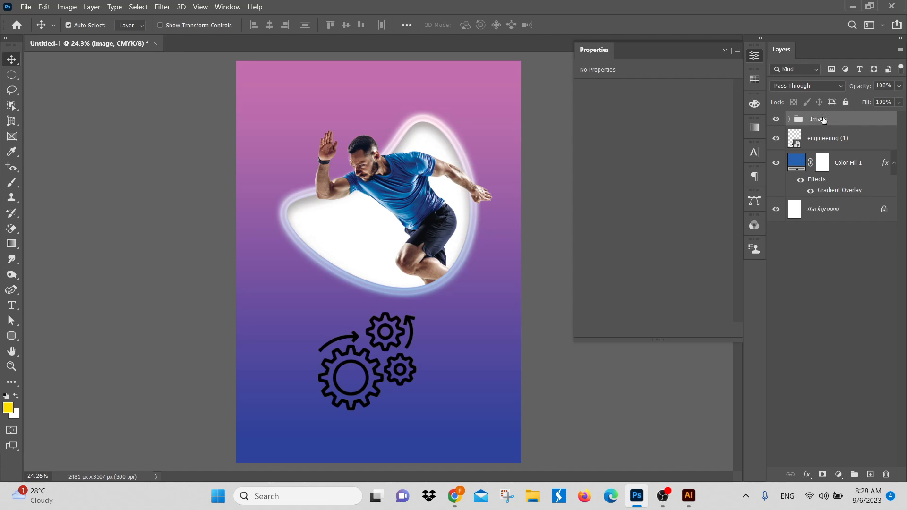
Step: Toggle the visibility of the engineering (1) layer to check what it contains
{"action": "left_click", "coordinate": [776, 138]}
{"action": "left_click", "coordinate": [776, 138]}
{"action": "left_click", "coordinate": [775, 138]}
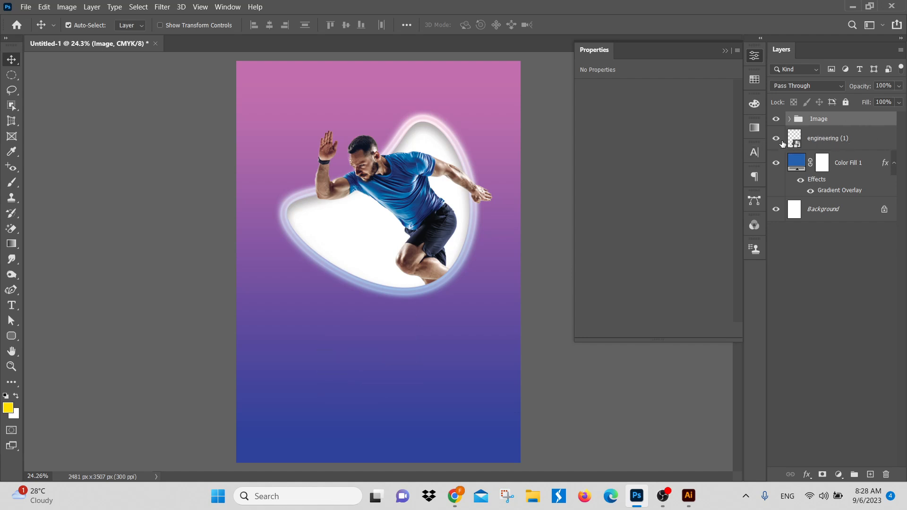
Step: Unlock and delete the Background layer, and put Color Fill 1 in a collapsed group named BG
{"action": "left_click", "coordinate": [885, 211]}
{"action": "key", "text": "Delete"}
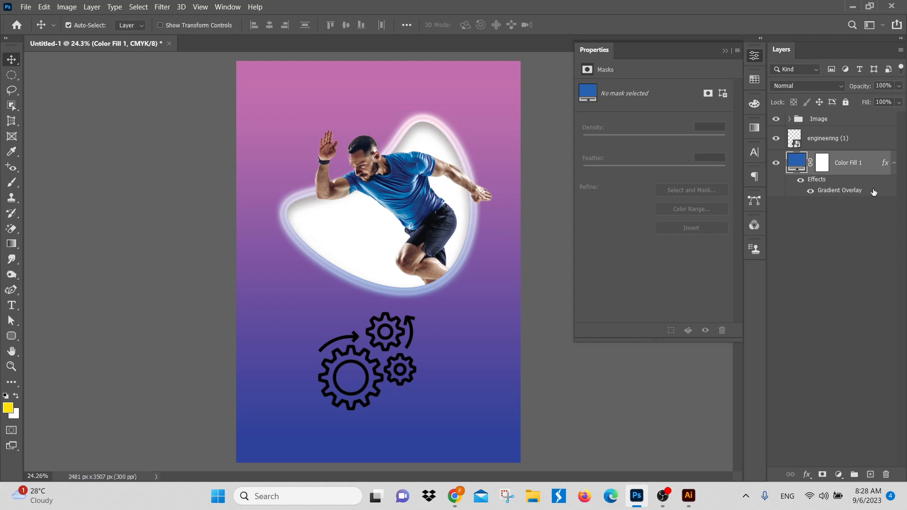
{"action": "left_click", "coordinate": [895, 164]}
{"action": "key", "text": "ctrl+g"}
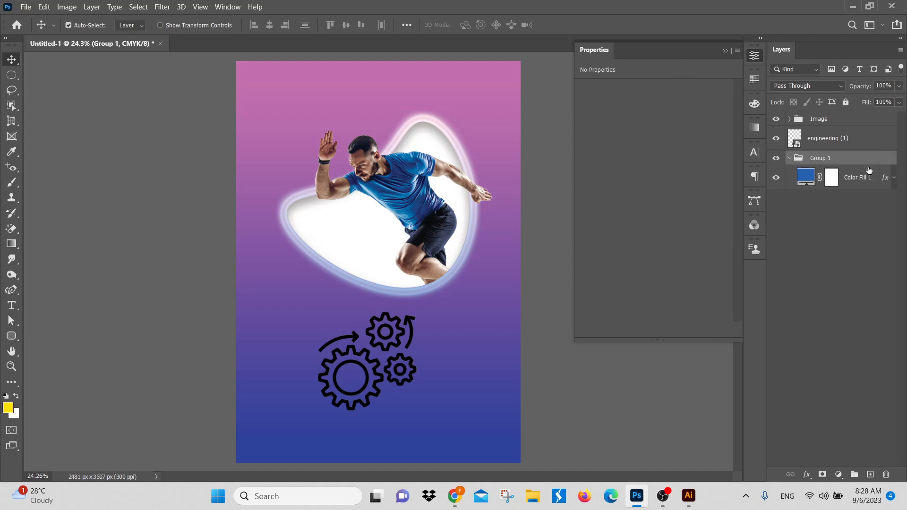
{"action": "double_click", "coordinate": [818, 157]}
{"action": "type", "text": "BG"}
{"action": "key", "text": "Return"}
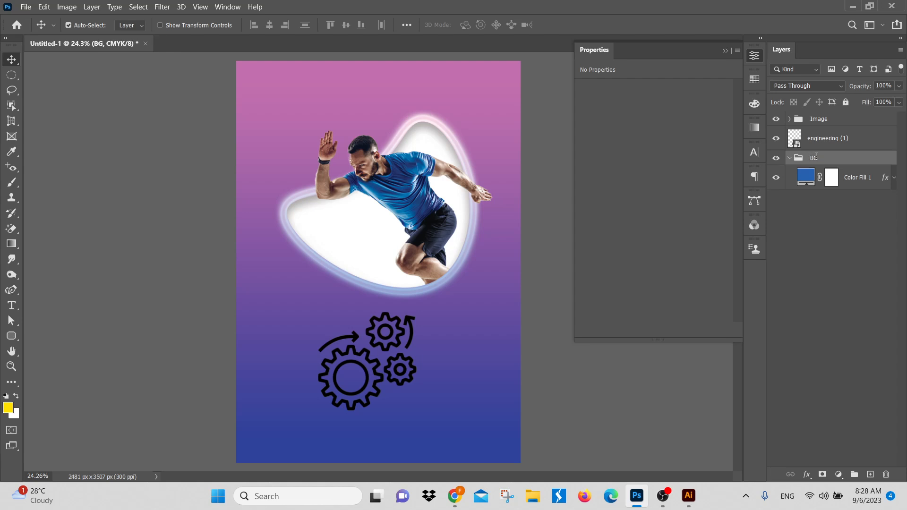
{"action": "left_click", "coordinate": [790, 159]}
Step: Toggle the BG and Image groups off and on to check what each one contains
{"action": "left_click", "coordinate": [776, 159]}
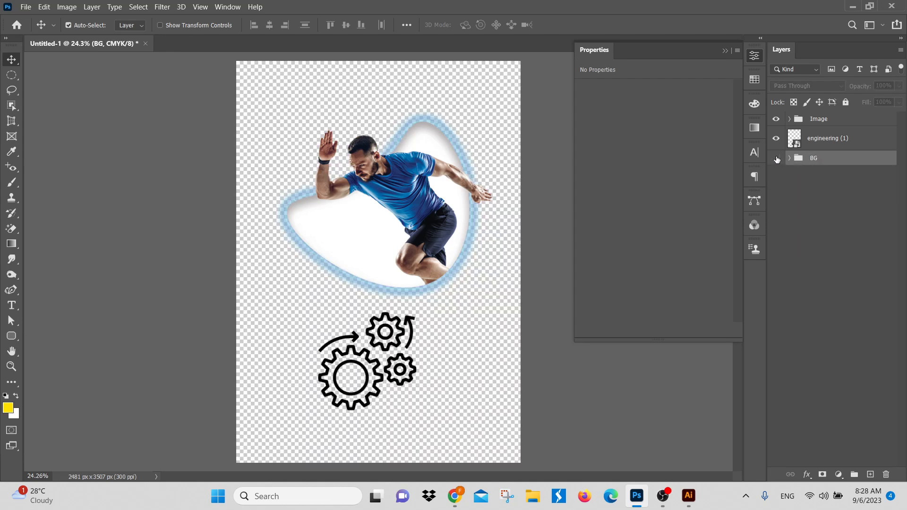
{"action": "left_click", "coordinate": [776, 158]}
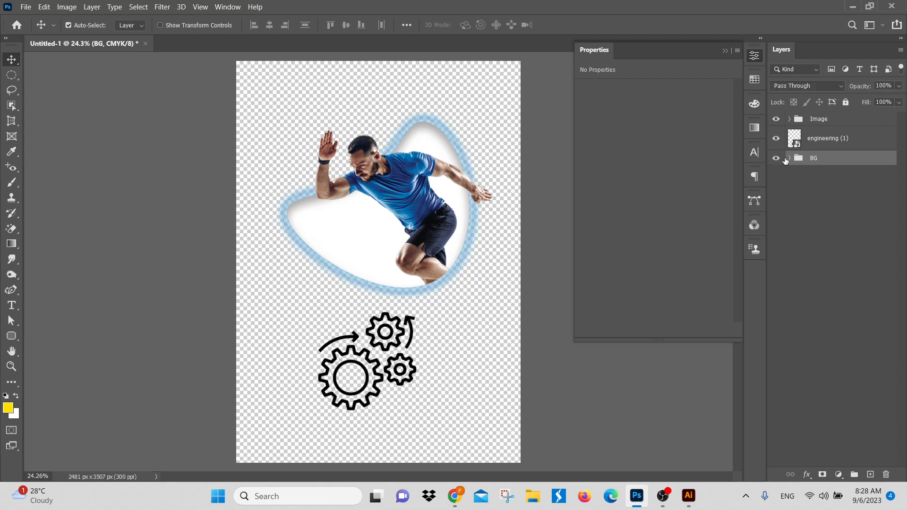
{"action": "left_click", "coordinate": [776, 120]}
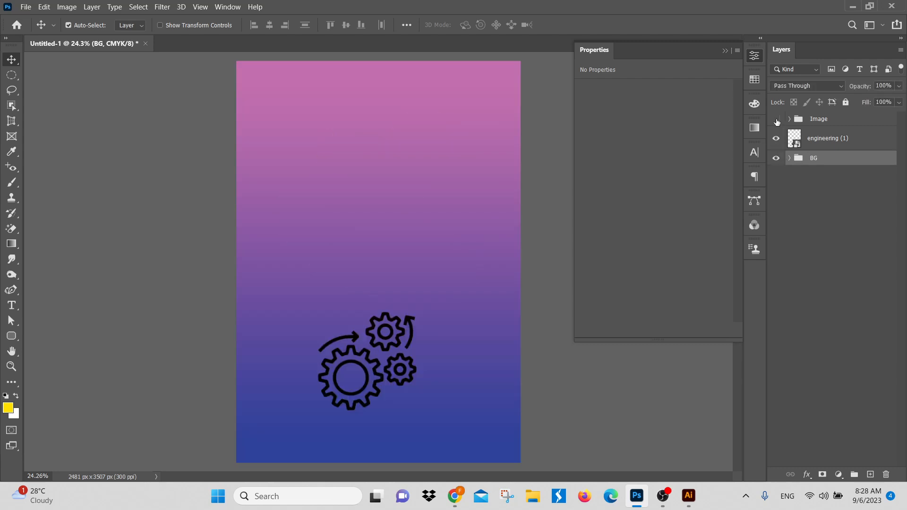
{"action": "left_click", "coordinate": [777, 120]}
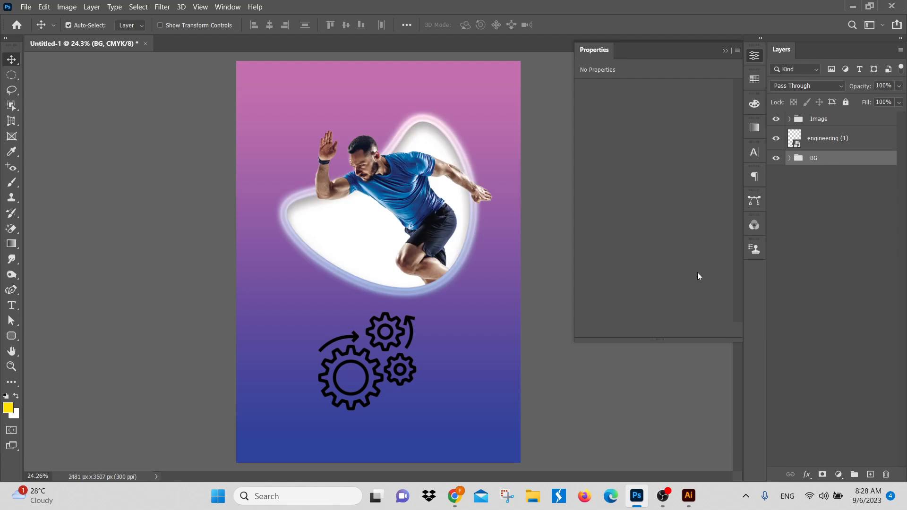
Step: Move the engineering (1) layer above the Image group and hide it
{"action": "left_click_drag", "start_coordinate": [840, 138], "coordinate": [839, 114]}
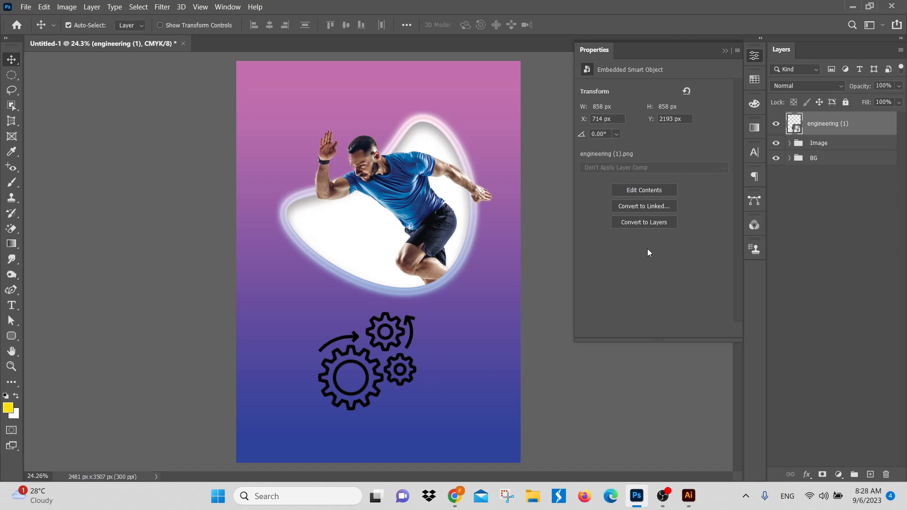
{"action": "left_click", "coordinate": [830, 209]}
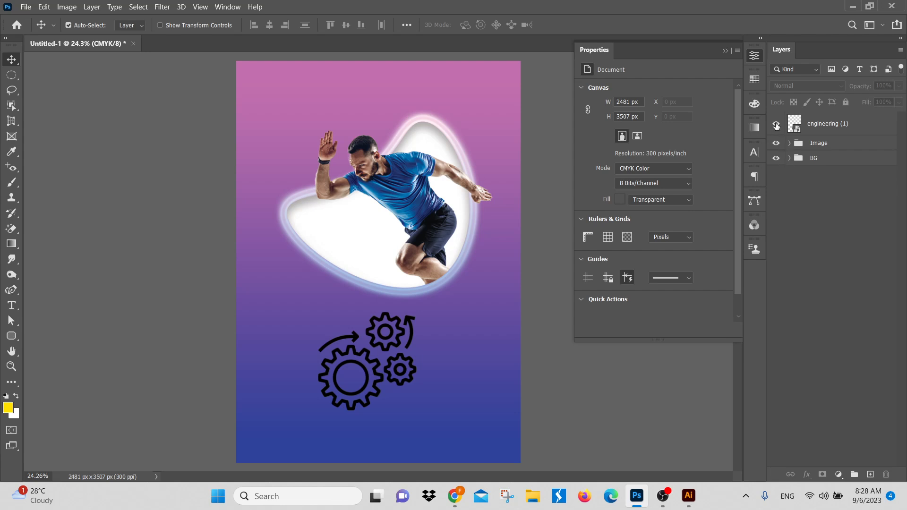
{"action": "left_click", "coordinate": [777, 126]}
Step: Rename the hidden engineering (1) layer as icon
{"action": "double_click", "coordinate": [822, 125]}
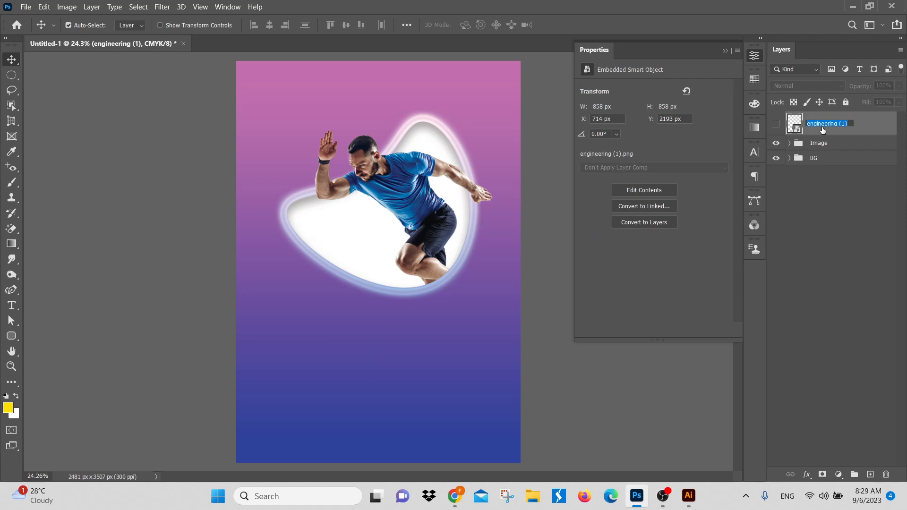
{"action": "key", "text": "BackSpace"}
{"action": "key", "text": "Return"}
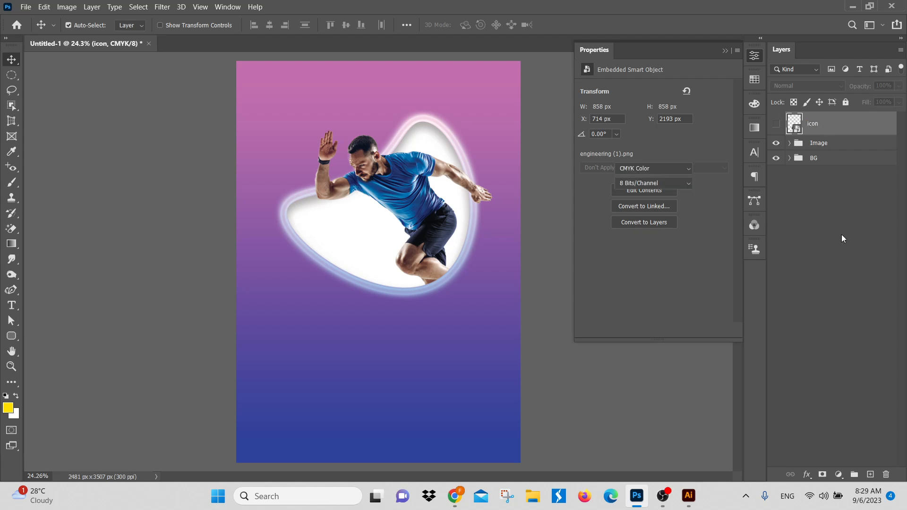
{"action": "left_click", "coordinate": [841, 235]}
Step: Switch back to the grouped gears artwork in Illustrator with the Selection tool active
{"action": "left_click", "coordinate": [689, 496]}
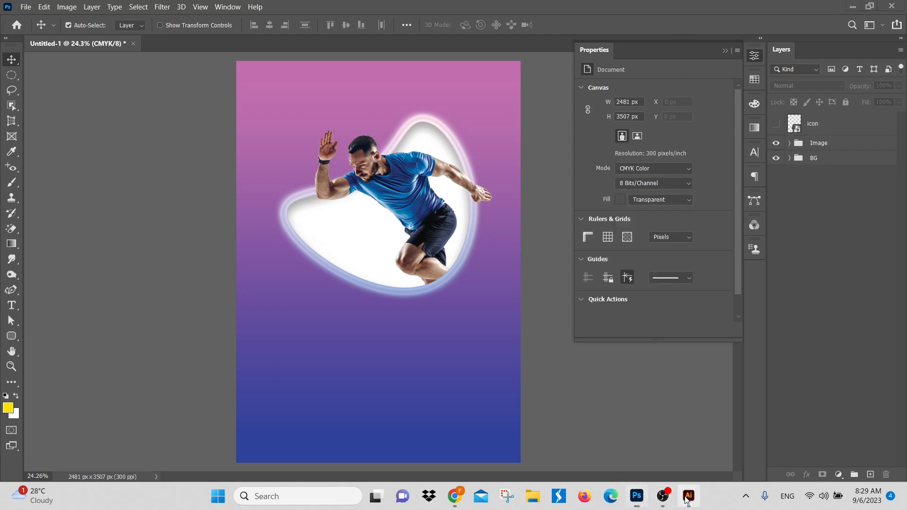
{"action": "key", "text": "a"}
{"action": "key", "text": "v"}
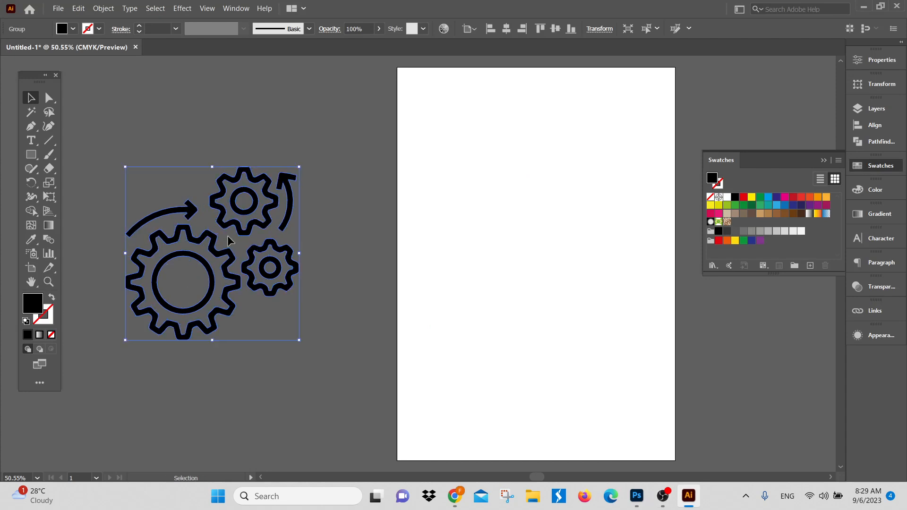
Step: Switch to Photoshop and paste the copied gears artwork into the poster as a shape layer
{"action": "left_click", "coordinate": [637, 496]}
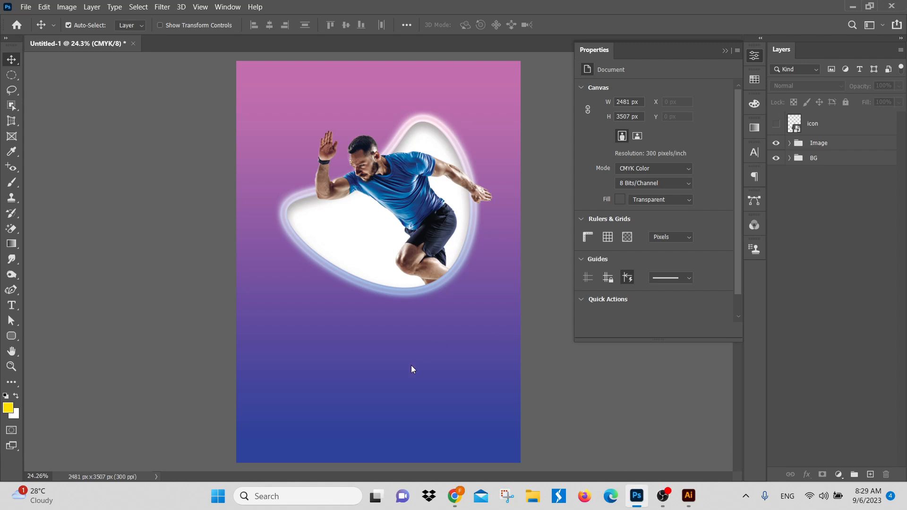
{"action": "key", "text": "ctrl+v"}
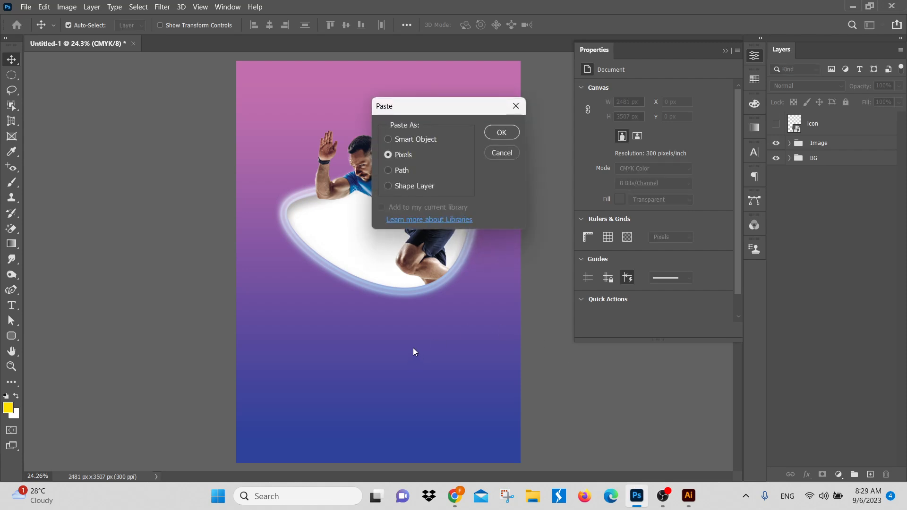
{"action": "left_click", "coordinate": [409, 189]}
{"action": "left_click", "coordinate": [502, 133]}
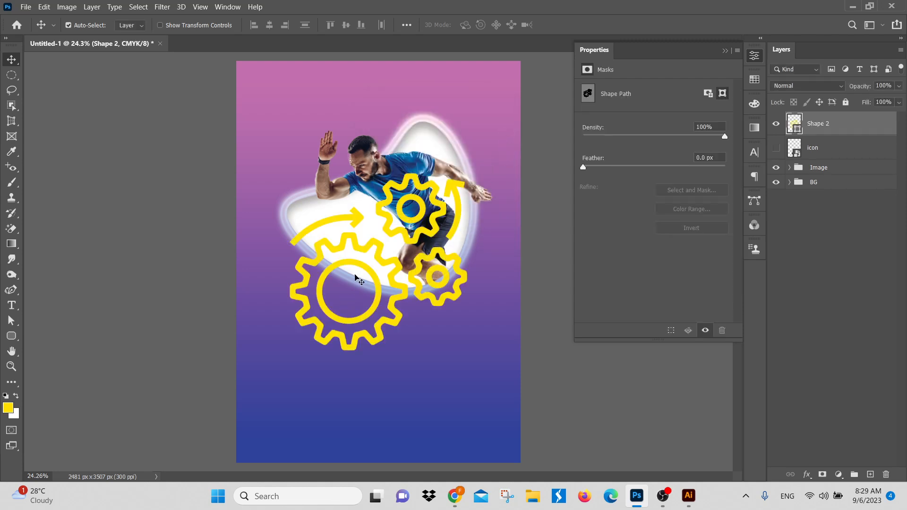
Step: Scale the pasted gears shape to about 53.6% and move it below the runner image
{"action": "key", "text": "ctrl+t"}
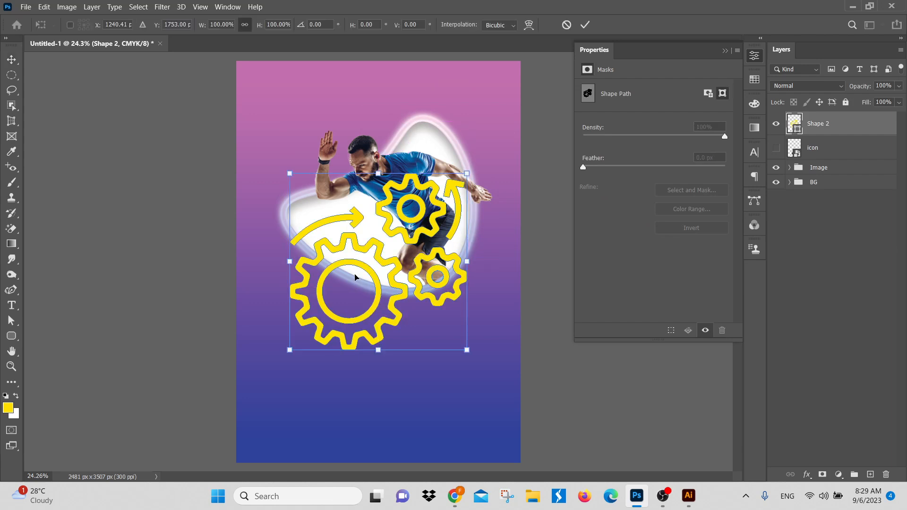
{"action": "left_click_drag", "start_coordinate": [378, 173], "coordinate": [378, 255]}
{"action": "left_click_drag", "start_coordinate": [371, 294], "coordinate": [360, 351]}
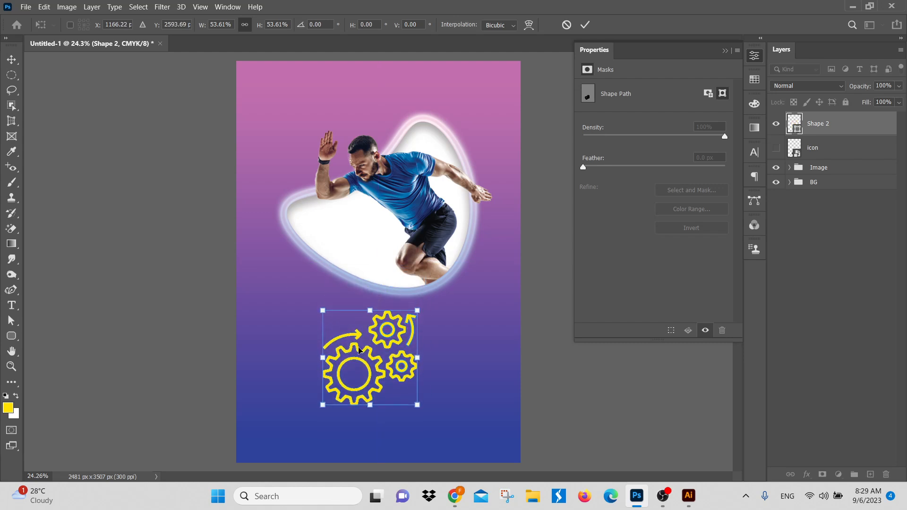
{"action": "key", "text": "Return"}
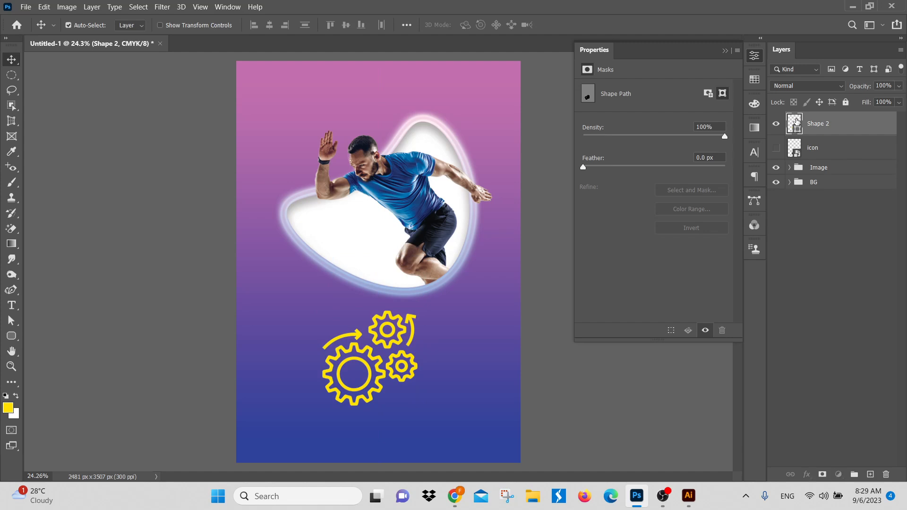
Step: Change the fill colour of the pasted gears shape to white (ffffff), trying magenta first
{"action": "double_click", "coordinate": [796, 122]}
{"action": "left_click", "coordinate": [681, 180]}
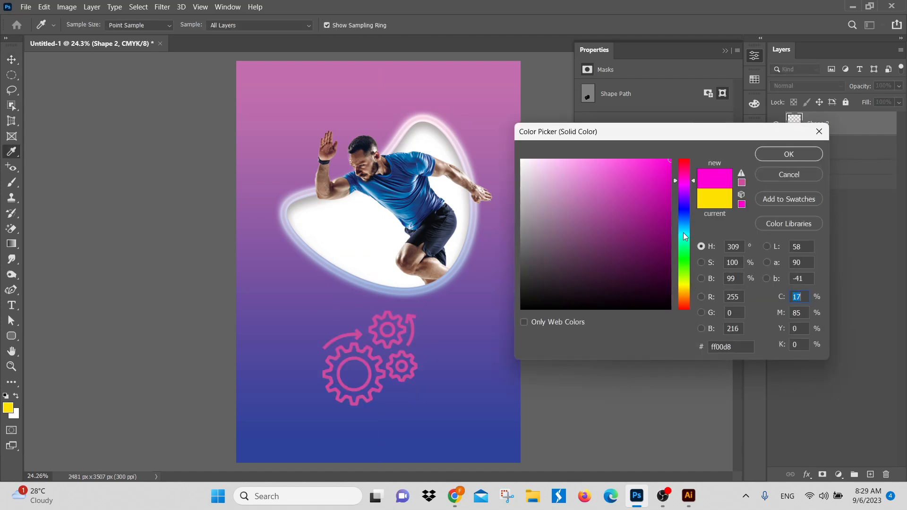
{"action": "left_click_drag", "start_coordinate": [615, 213], "coordinate": [684, 242]}
{"action": "left_click_drag", "start_coordinate": [591, 220], "coordinate": [519, 155]}
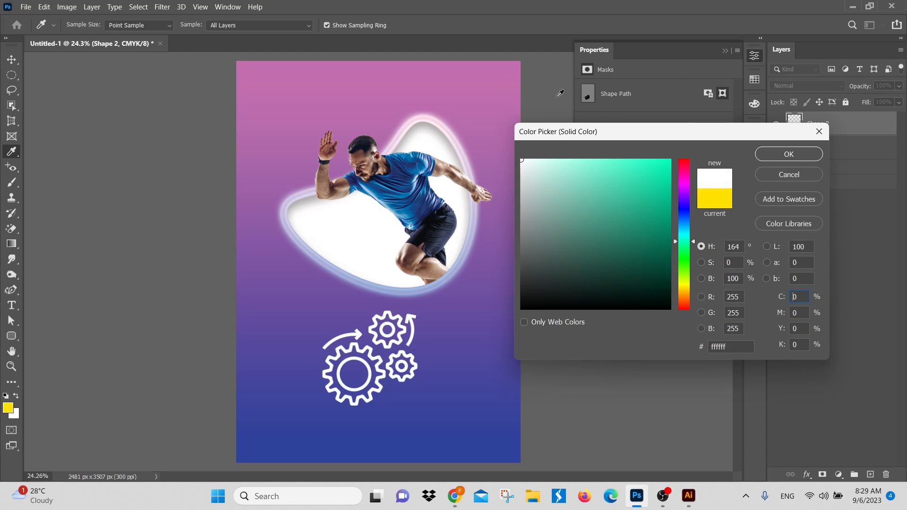
{"action": "left_click", "coordinate": [802, 161]}
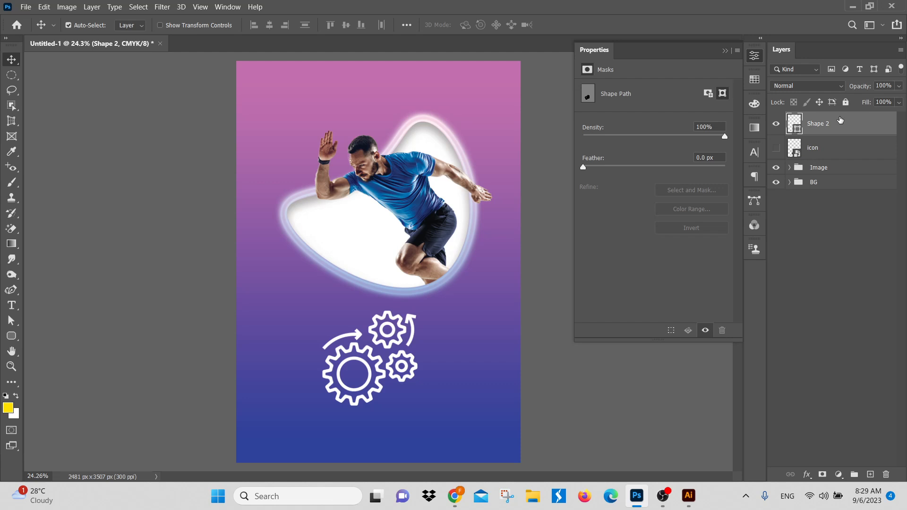
Step: Delete the pasted gears shape layer and make the icon layer visible
{"action": "key", "text": "Delete"}
{"action": "left_click", "coordinate": [776, 123]}
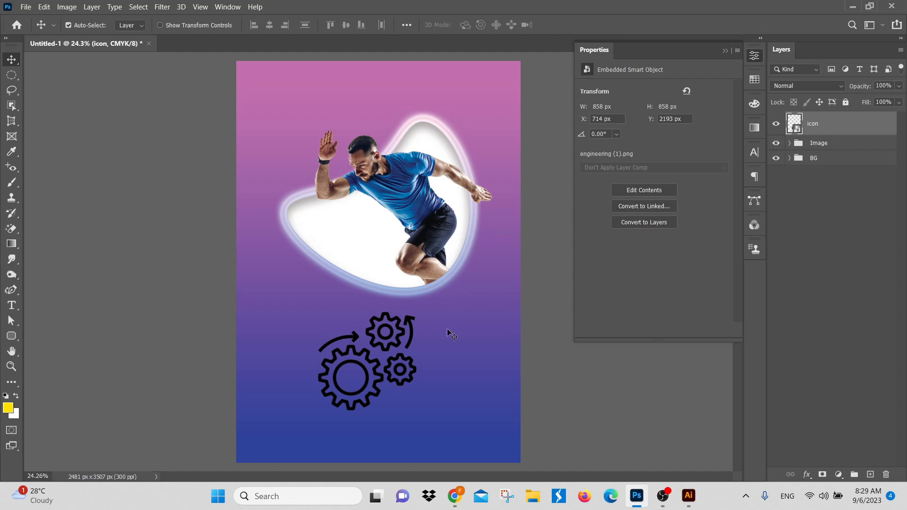
Step: Try to recolour the icon layer by picking the pink and dark blue swatches
{"action": "left_click", "coordinate": [754, 80]}
{"action": "left_click", "coordinate": [614, 112]}
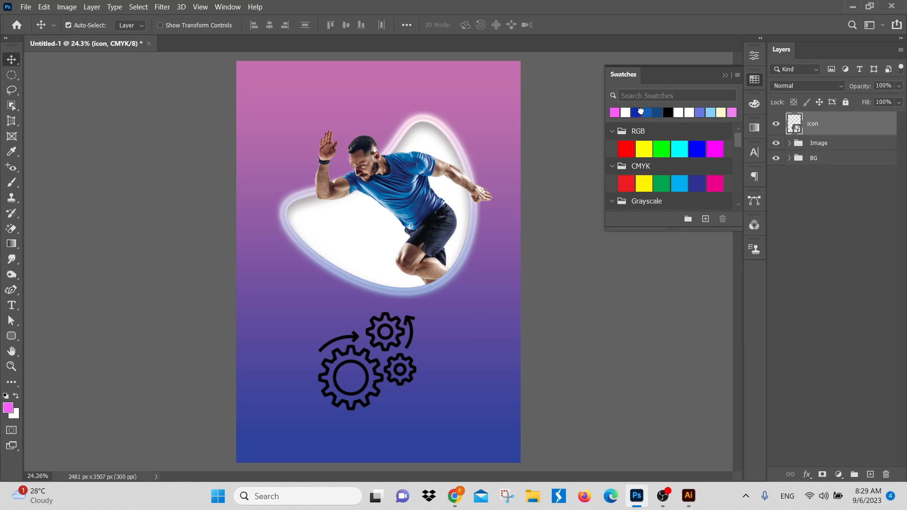
{"action": "left_click", "coordinate": [641, 112]}
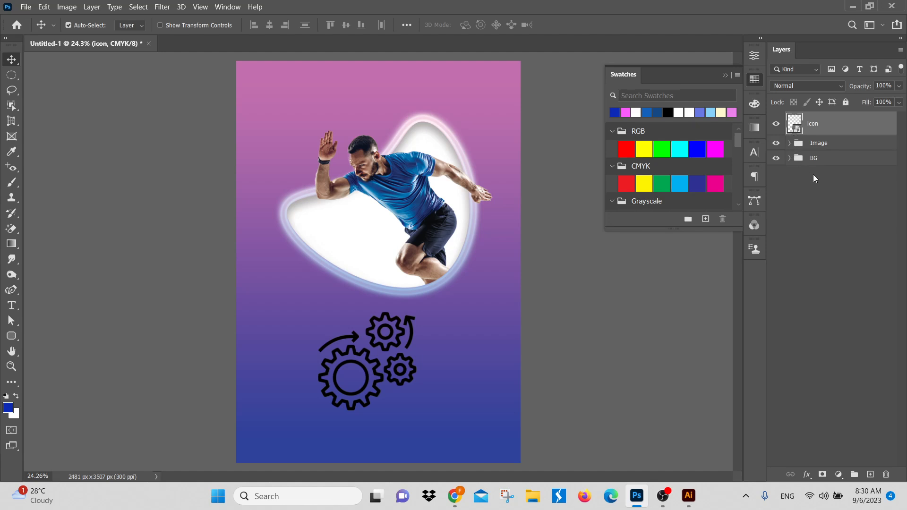
Step: Add a Color Overlay effect to the icon layer
{"action": "left_click", "coordinate": [807, 475]}
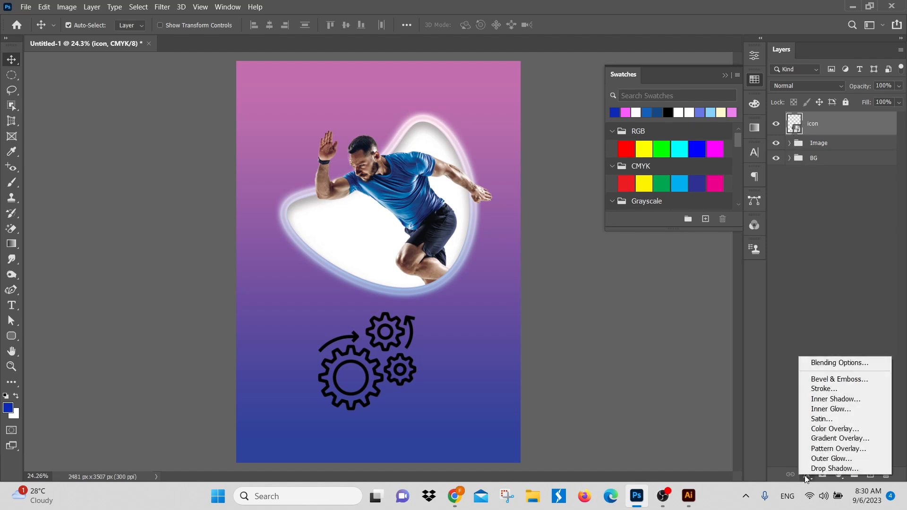
{"action": "left_click", "coordinate": [807, 477]}
{"action": "left_click", "coordinate": [807, 476]}
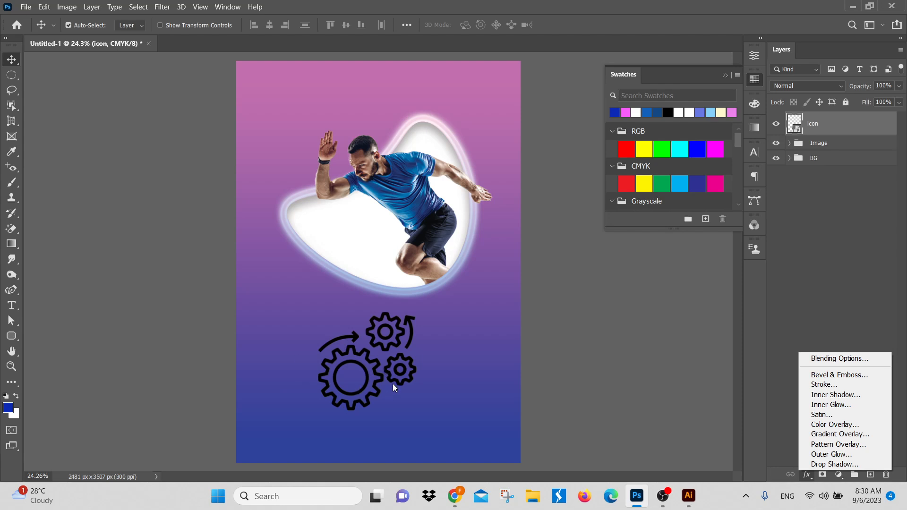
{"action": "left_click", "coordinate": [833, 424]}
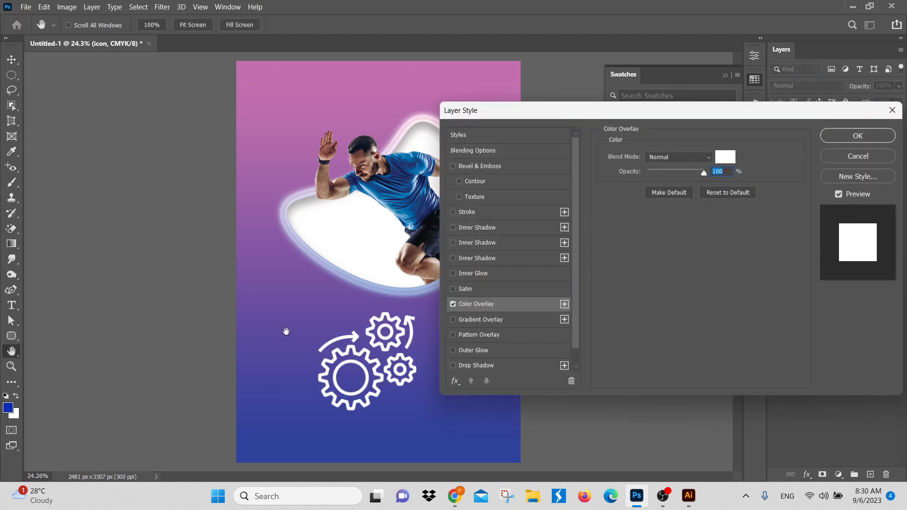
Step: Try purple, yellow, dark grey and orange-red (ff3c00) as overlay colours on the gears icon
{"action": "left_click", "coordinate": [727, 159]}
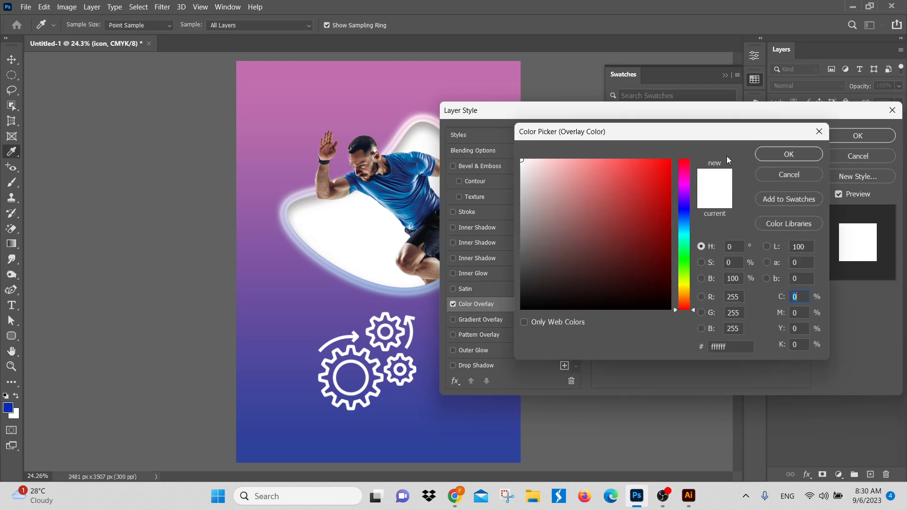
{"action": "left_click", "coordinate": [667, 169]}
{"action": "left_click", "coordinate": [681, 183]}
{"action": "left_click_drag", "start_coordinate": [682, 182], "coordinate": [681, 198]}
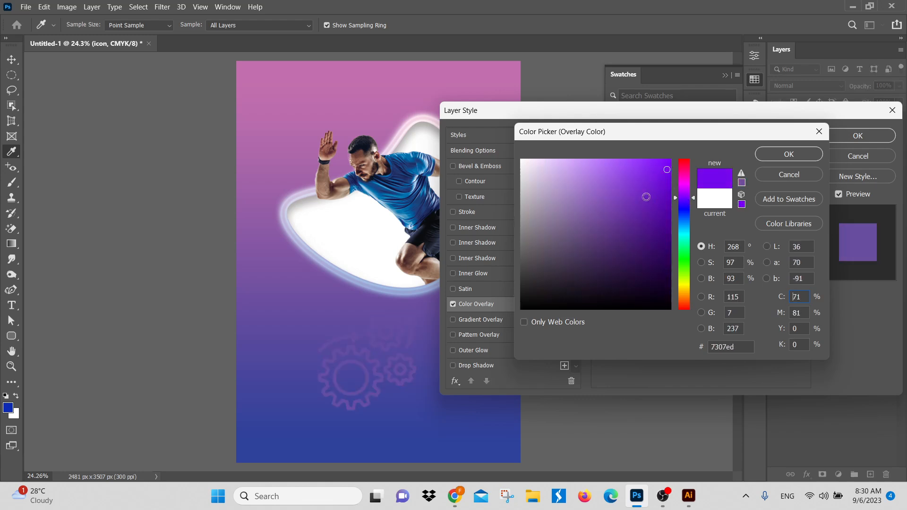
{"action": "left_click", "coordinate": [607, 172]}
{"action": "left_click", "coordinate": [616, 270]}
{"action": "left_click", "coordinate": [684, 286]}
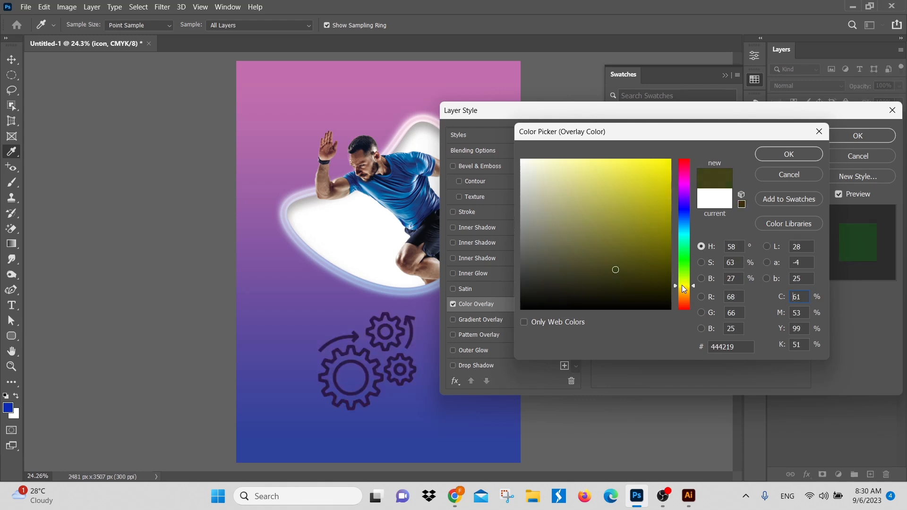
{"action": "left_click", "coordinate": [628, 161]}
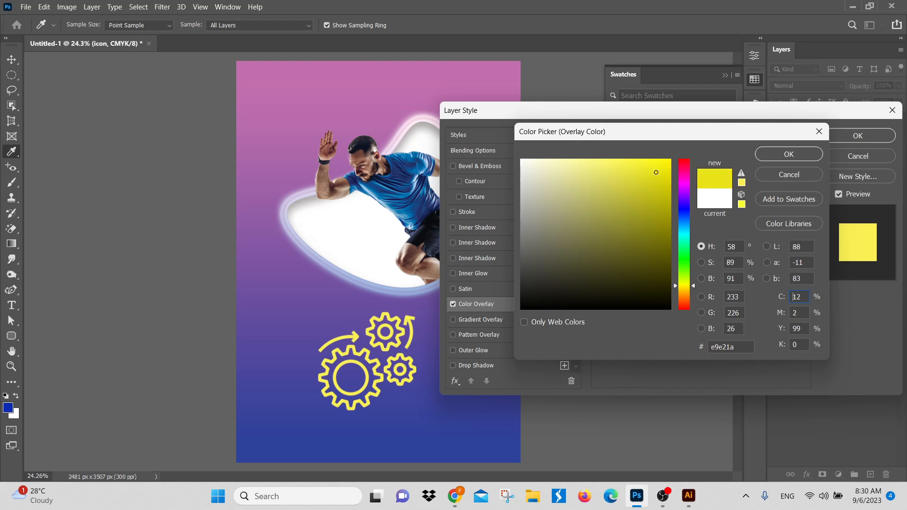
{"action": "left_click", "coordinate": [548, 284]}
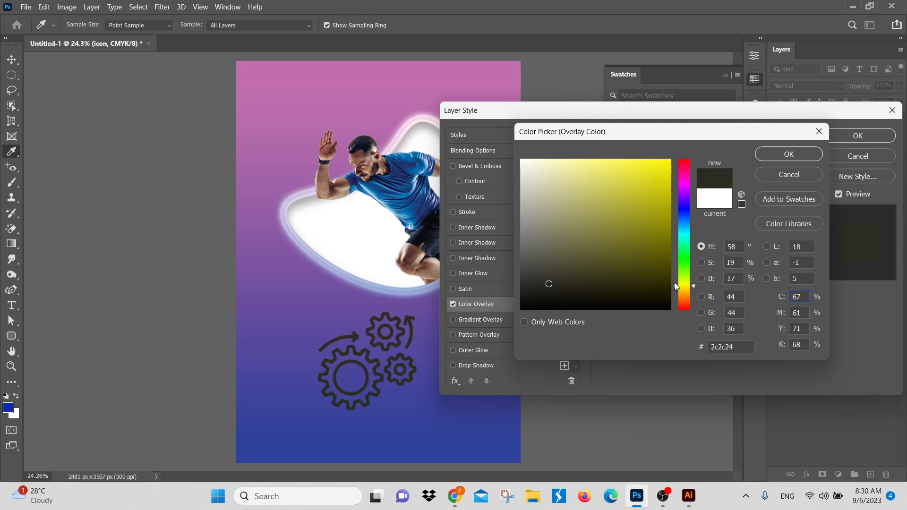
{"action": "left_click", "coordinate": [685, 304]}
{"action": "left_click", "coordinate": [671, 161]}
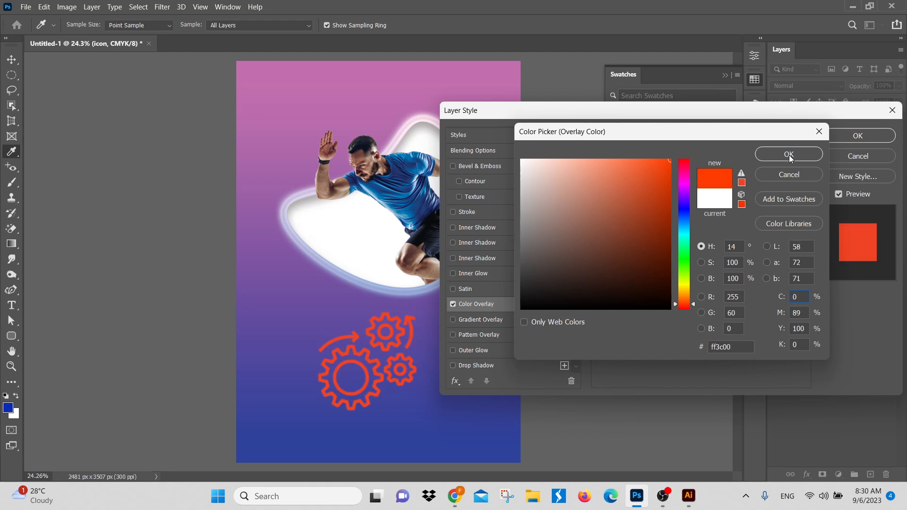
Step: Set the overlay colour back to white (ffffff) and apply the Color Overlay to the icon
{"action": "left_click", "coordinate": [714, 200]}
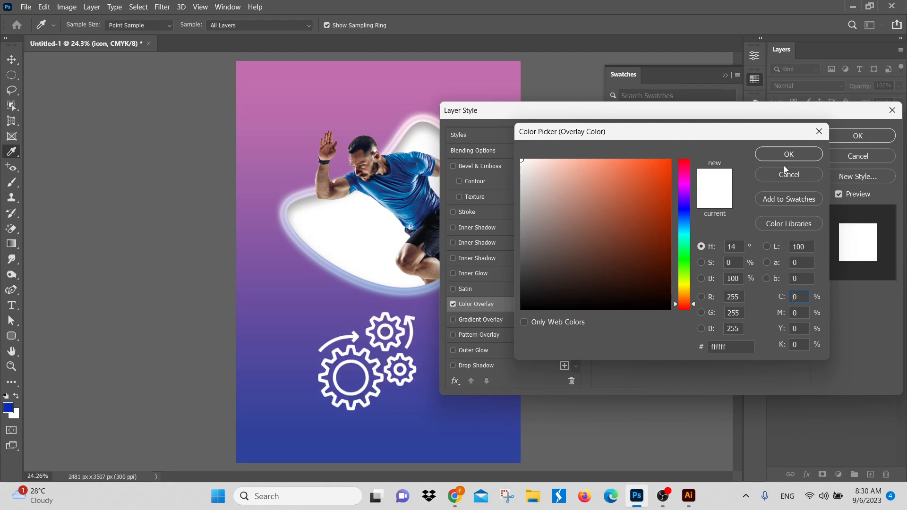
{"action": "left_click", "coordinate": [786, 152]}
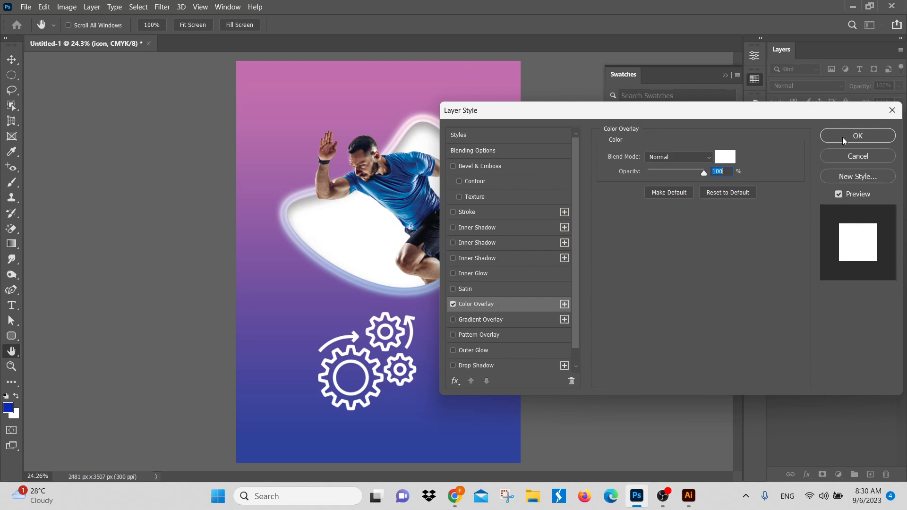
{"action": "left_click", "coordinate": [858, 136]}
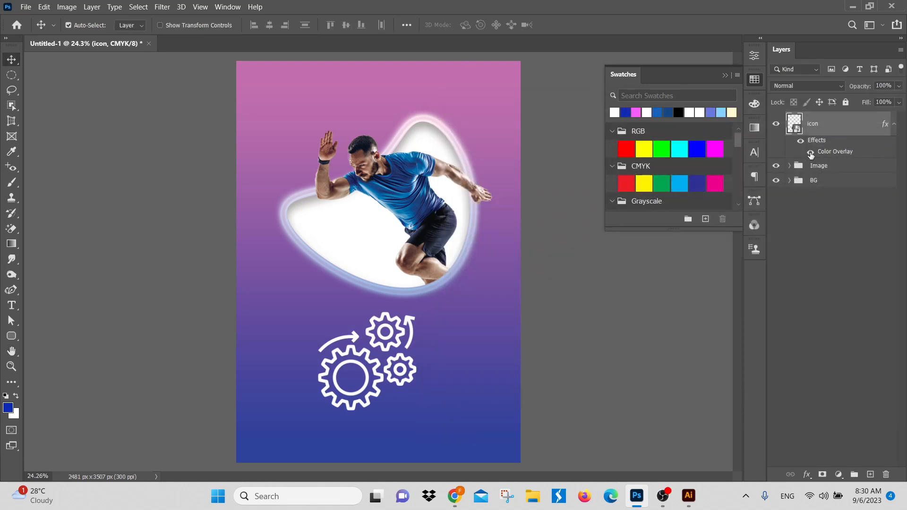
Step: Turn the icon's Color Overlay off and on to compare, and collapse the layer's effects list
{"action": "left_click", "coordinate": [813, 153]}
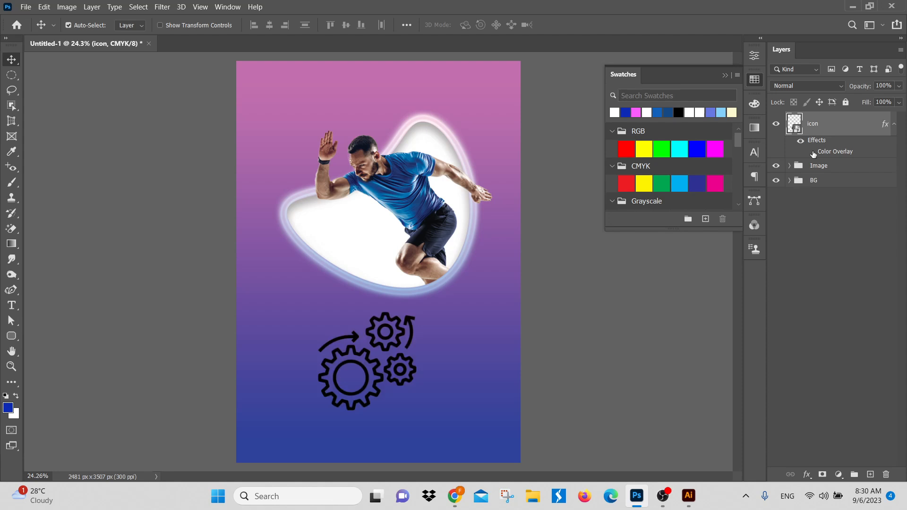
{"action": "left_click", "coordinate": [813, 153]}
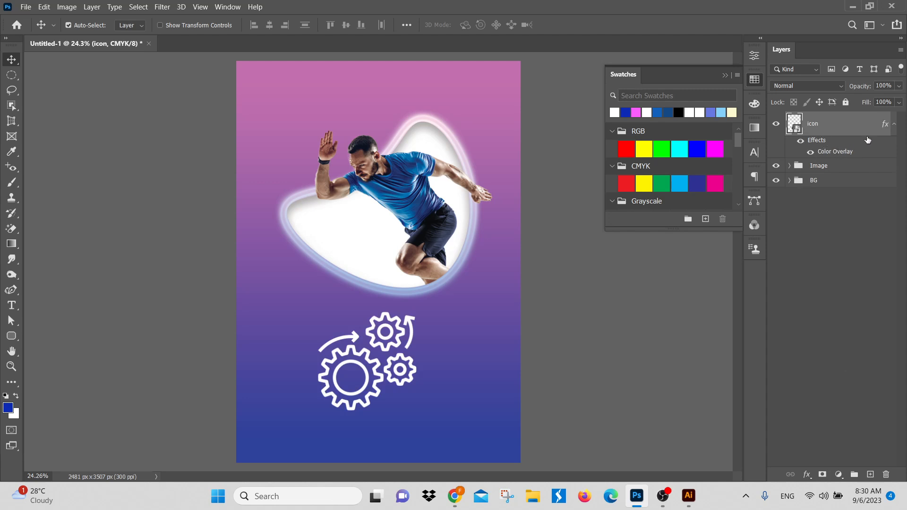
{"action": "left_click", "coordinate": [895, 123]}
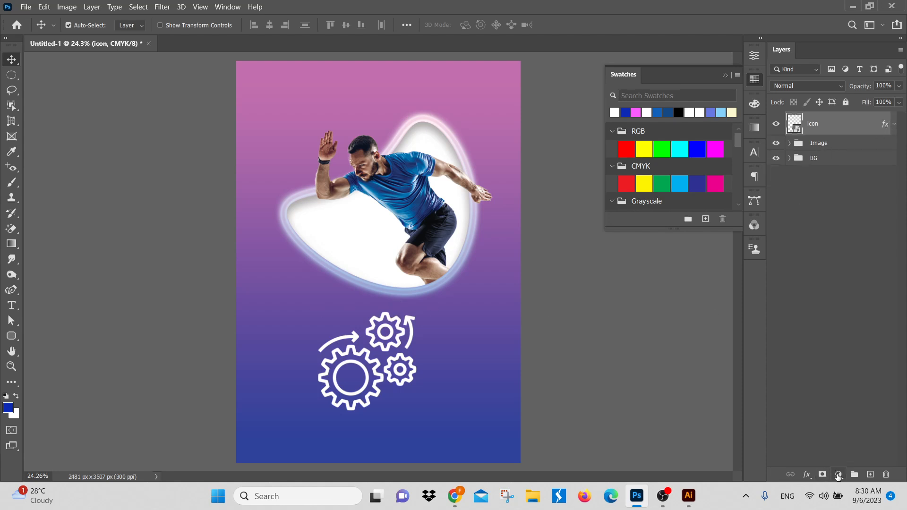
Step: Open the list of layer effects for the icon layer
{"action": "left_click", "coordinate": [839, 474]}
{"action": "left_click", "coordinate": [788, 419]}
{"action": "left_click", "coordinate": [807, 476]}
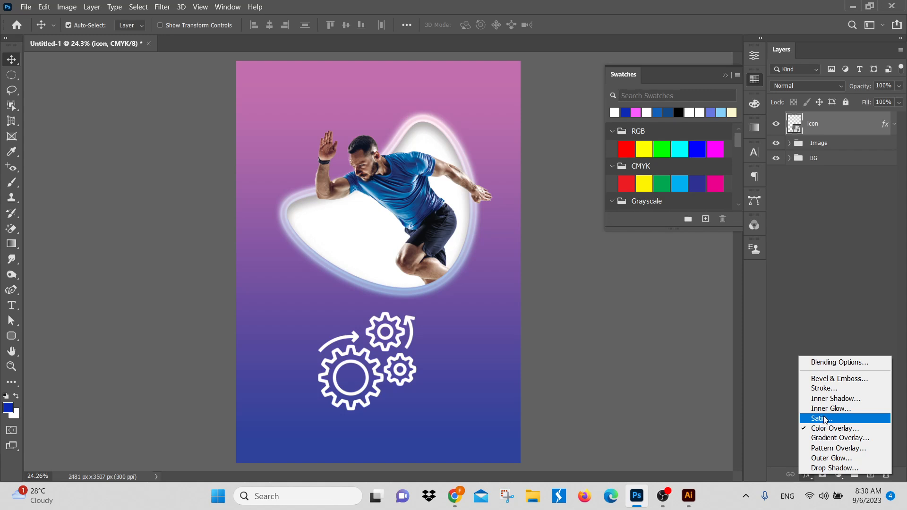
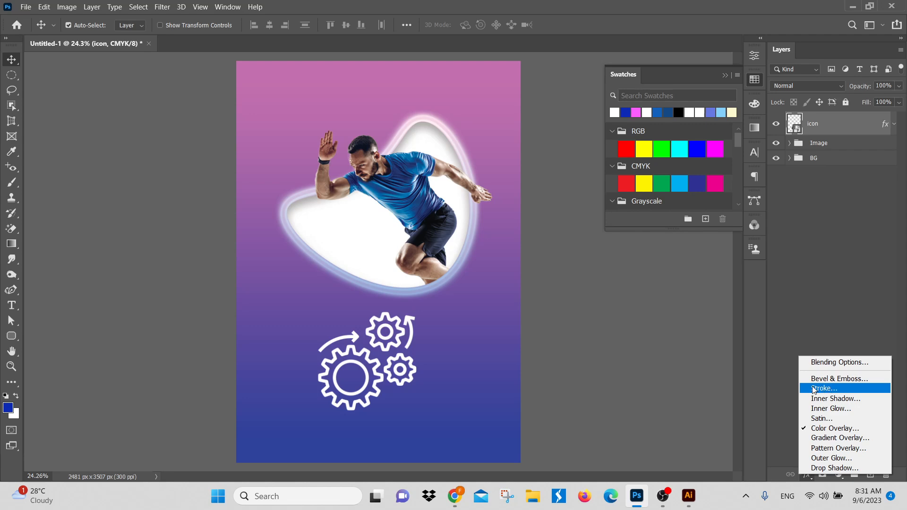
Step: Close the effects list and shift the gears icon slightly down on the poster
{"action": "left_click", "coordinate": [805, 302]}
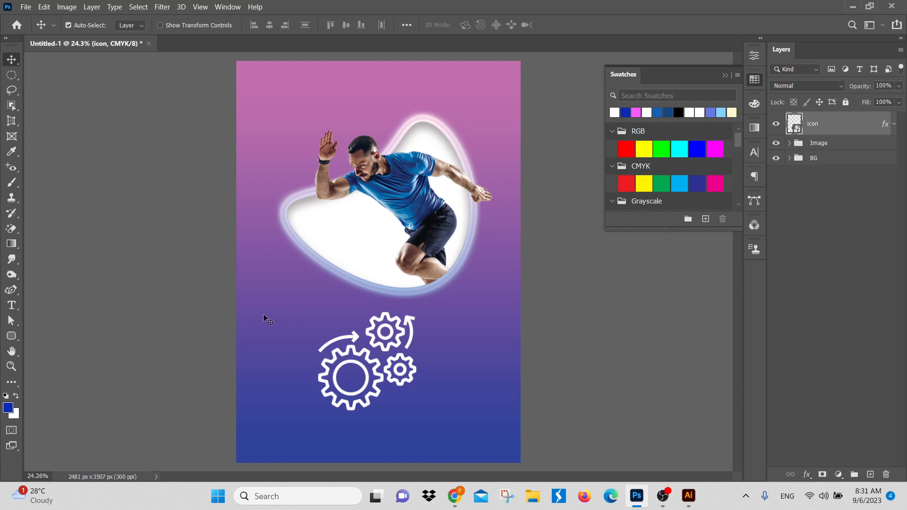
{"action": "left_click_drag", "start_coordinate": [365, 355], "coordinate": [392, 364]}
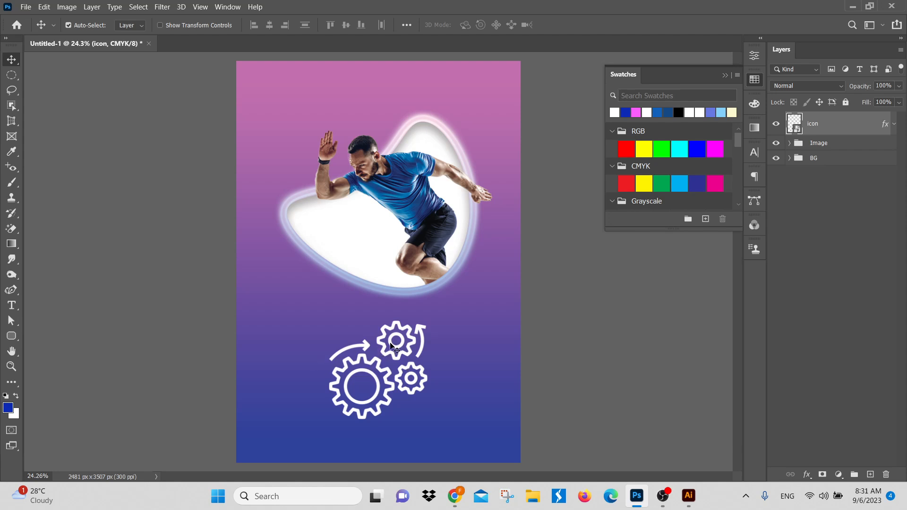
{"action": "mouse_move", "coordinate": [398, 340]}
{"action": "left_mouse_down"}
{"action": "mouse_move", "coordinate": [375, 339]}
{"action": "mouse_move", "coordinate": [393, 339]}
{"action": "left_mouse_up"}
Step: Add a Stroke effect to the gears icon and set its size to 5 px
{"action": "left_click", "coordinate": [808, 474]}
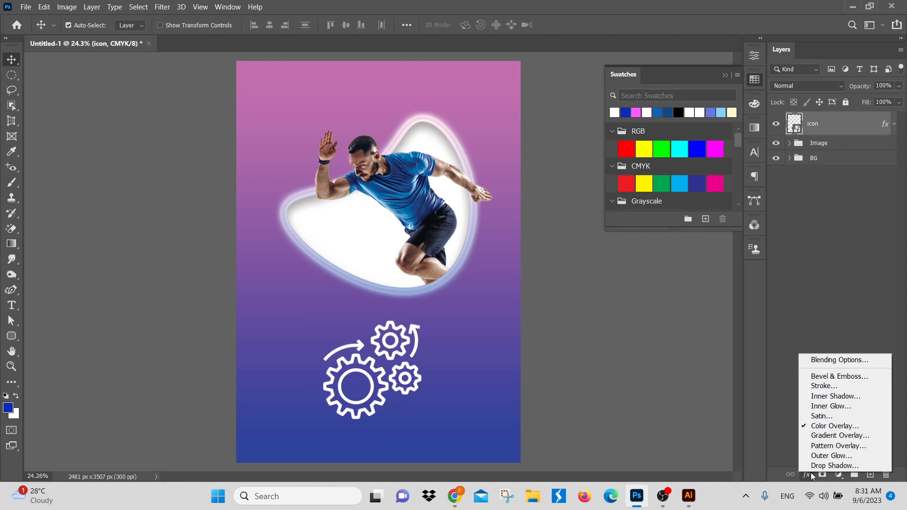
{"action": "left_click", "coordinate": [831, 386]}
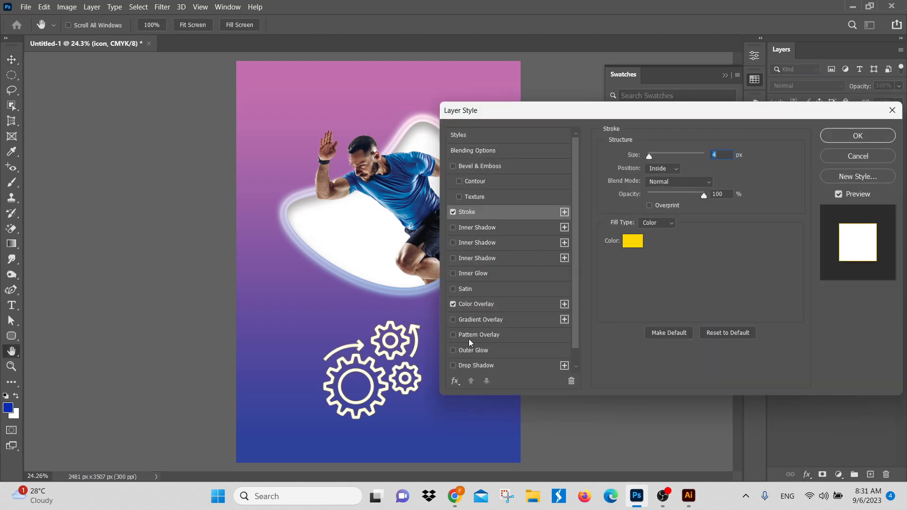
{"action": "left_click_drag", "start_coordinate": [392, 386], "coordinate": [427, 417]}
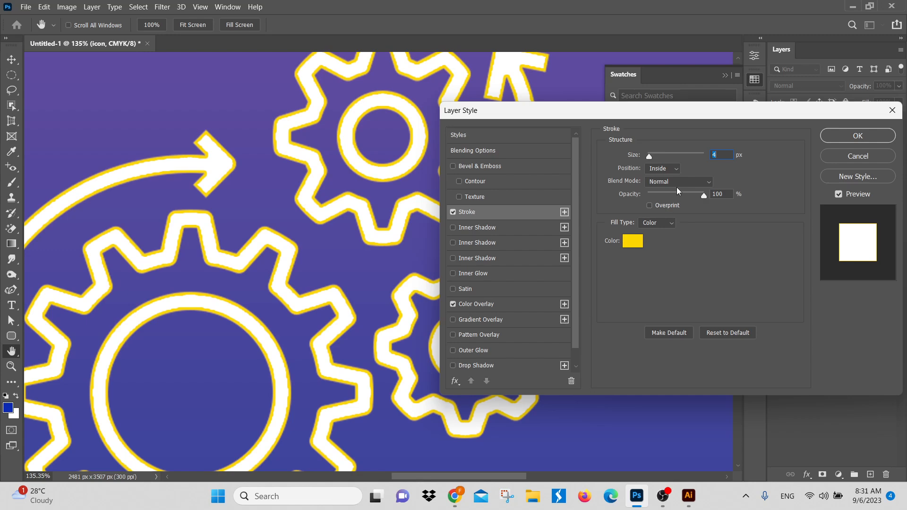
{"action": "left_click_drag", "start_coordinate": [658, 157], "coordinate": [650, 158]}
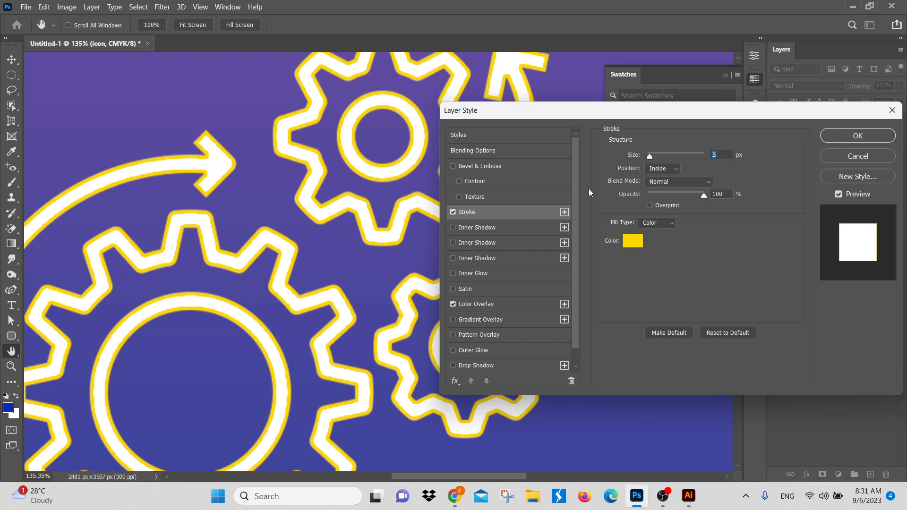
Step: Compare the Outside and Center stroke positions on the icon and set the position to Outside
{"action": "left_click", "coordinate": [667, 169]}
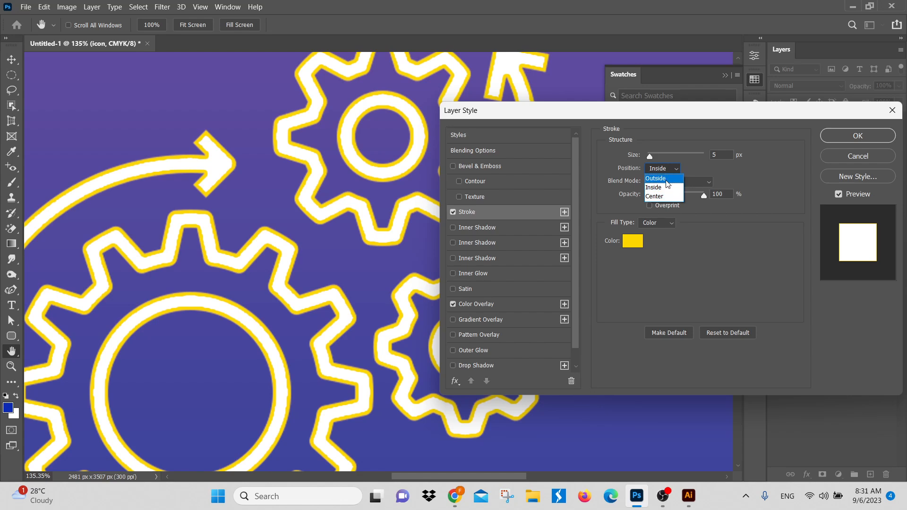
{"action": "left_click", "coordinate": [662, 179]}
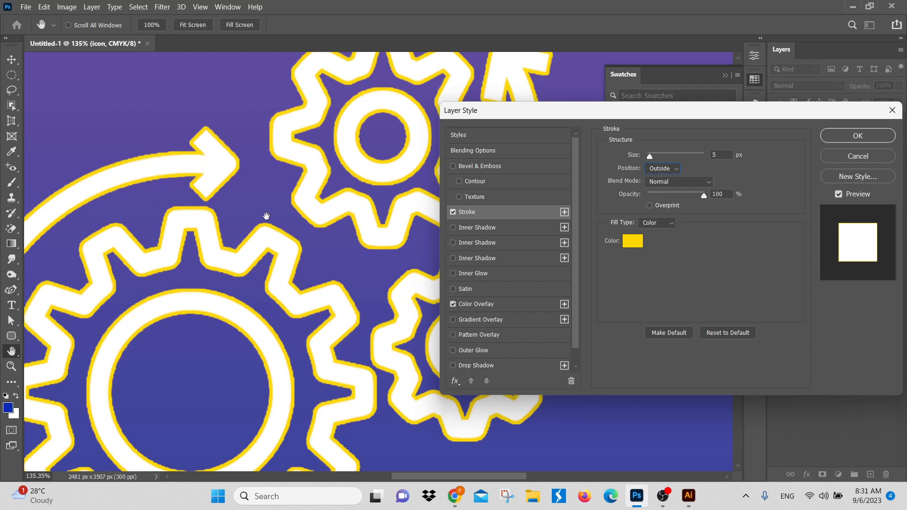
{"action": "left_click", "coordinate": [665, 169]}
{"action": "left_click", "coordinate": [647, 197]}
{"action": "left_click", "coordinate": [666, 170]}
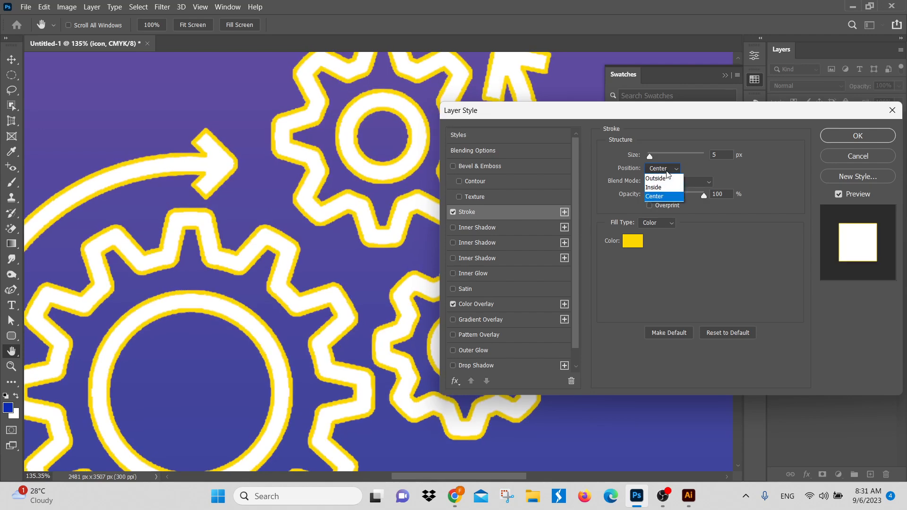
{"action": "left_click", "coordinate": [666, 180]}
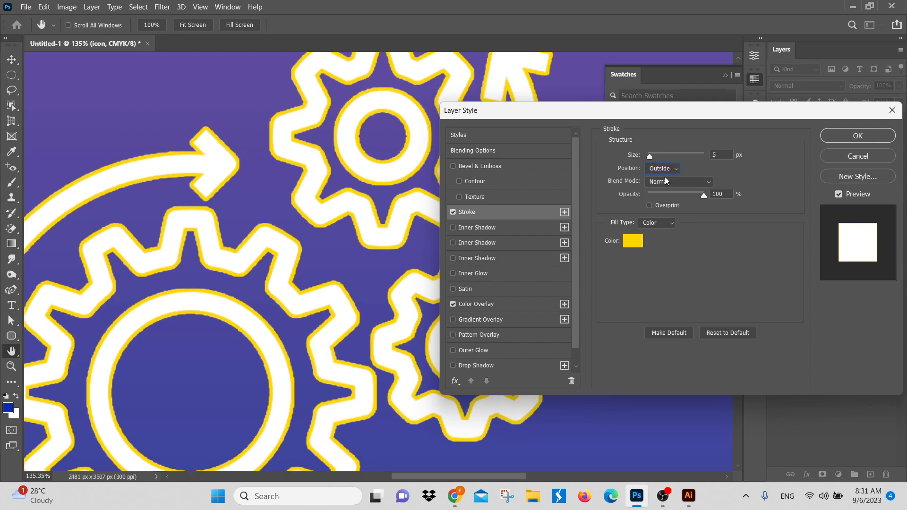
Step: Try pink and cyan for the icon's stroke, set its colour to magenta-pink (fd0095), and apply the layer style
{"action": "left_click", "coordinate": [638, 242]}
{"action": "left_click_drag", "start_coordinate": [682, 183], "coordinate": [682, 171]}
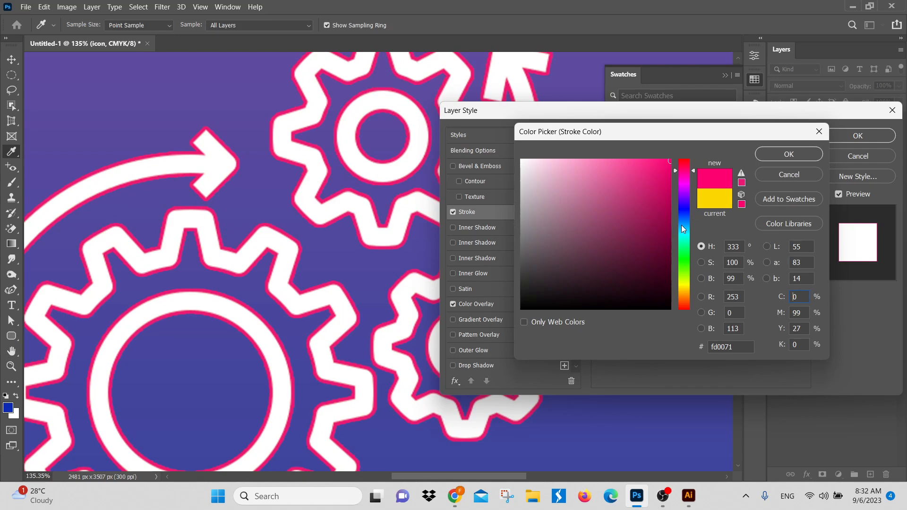
{"action": "left_click_drag", "start_coordinate": [681, 225], "coordinate": [678, 235]}
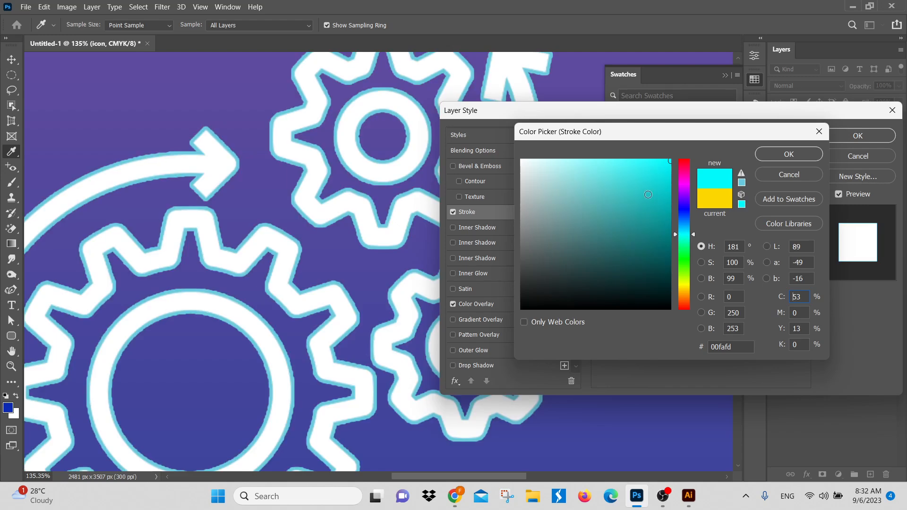
{"action": "left_click", "coordinate": [683, 174]}
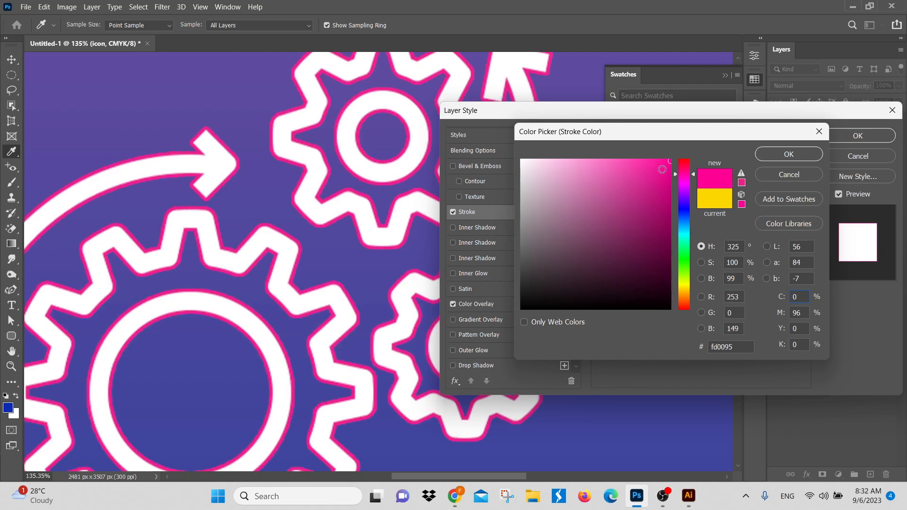
{"action": "left_click", "coordinate": [787, 153]}
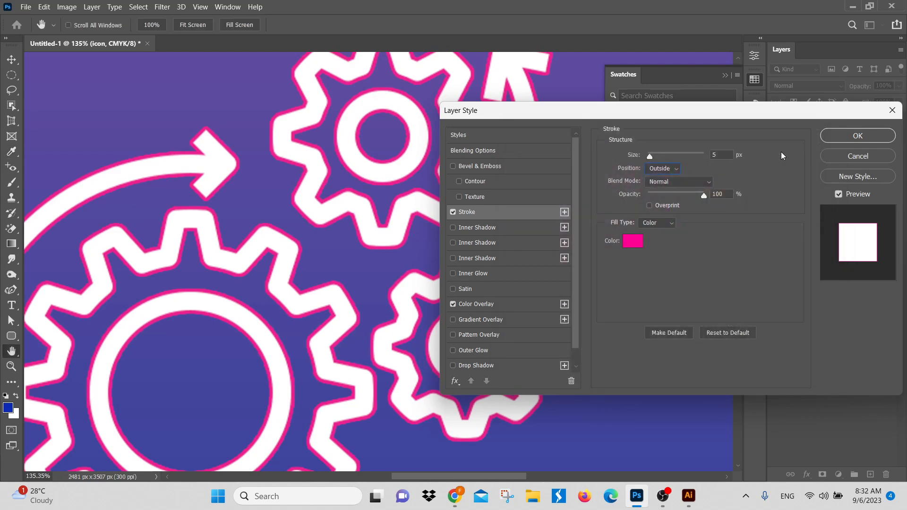
{"action": "left_click", "coordinate": [872, 135]}
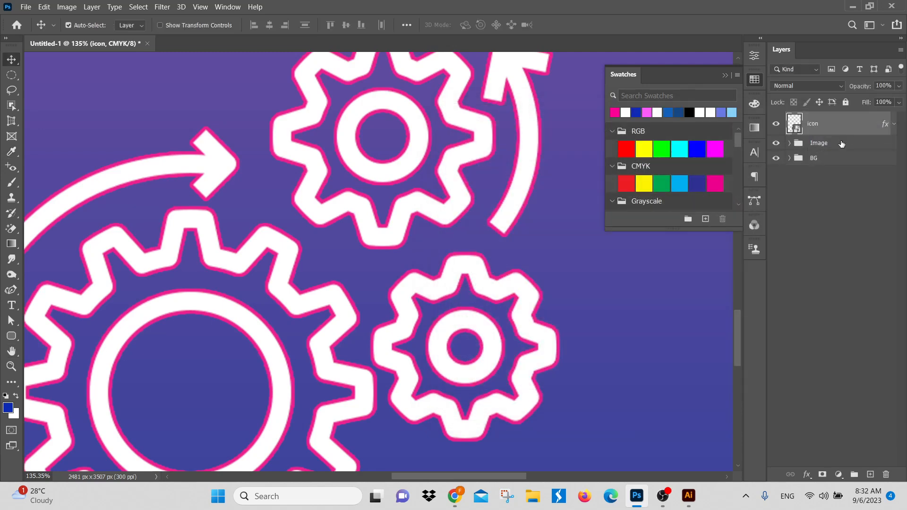
Step: Delete the gears icon layer from the poster
{"action": "scroll", "coordinate": [461, 245], "scroll_direction": "down", "scroll_amount": 3, "text": "alt"}
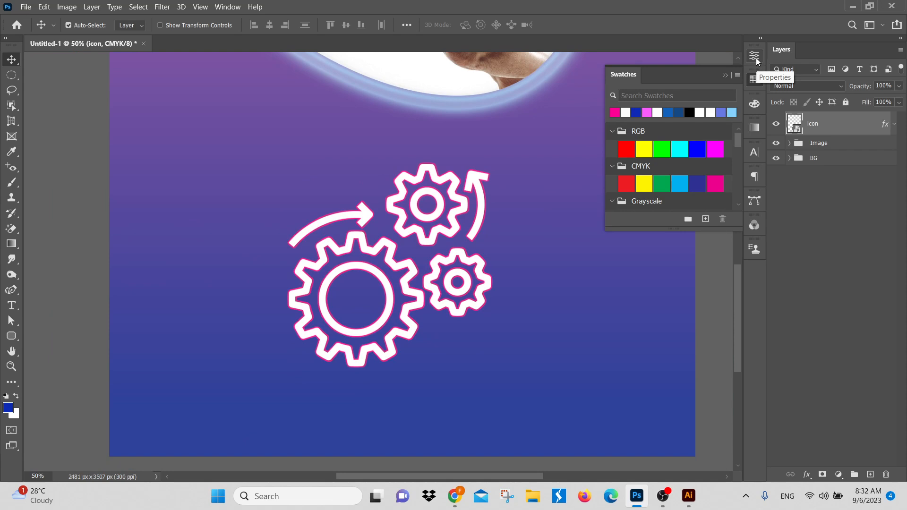
{"action": "left_click", "coordinate": [9, 337]}
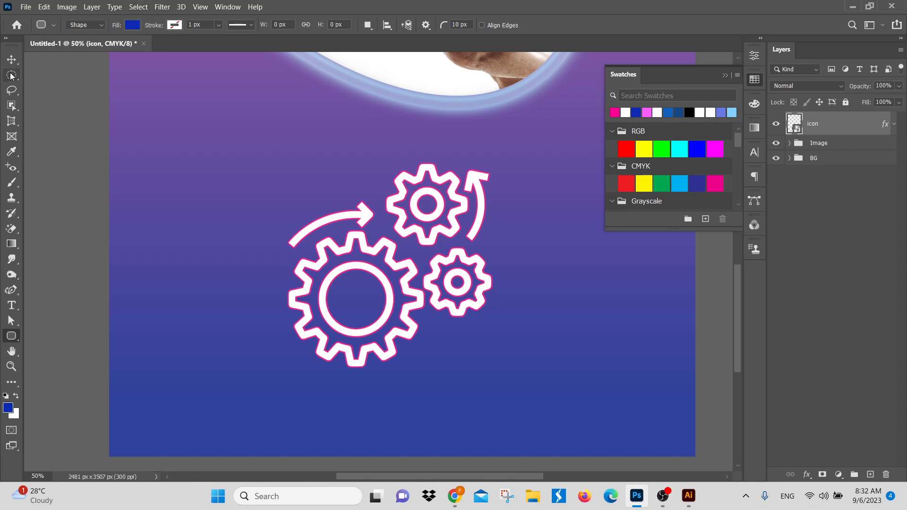
{"action": "left_click", "coordinate": [11, 60]}
{"action": "left_click_drag", "start_coordinate": [450, 275], "coordinate": [387, 312]}
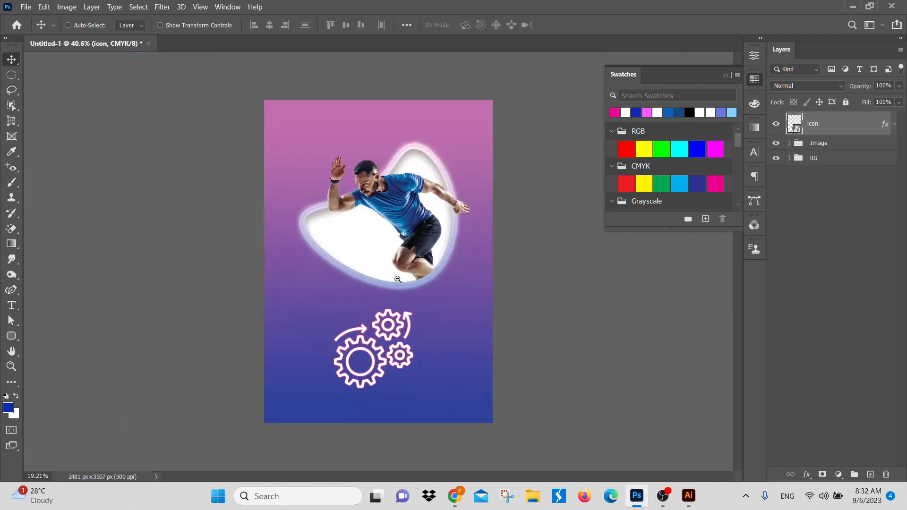
{"action": "scroll", "coordinate": [426, 274], "scroll_direction": "down", "scroll_amount": 3}
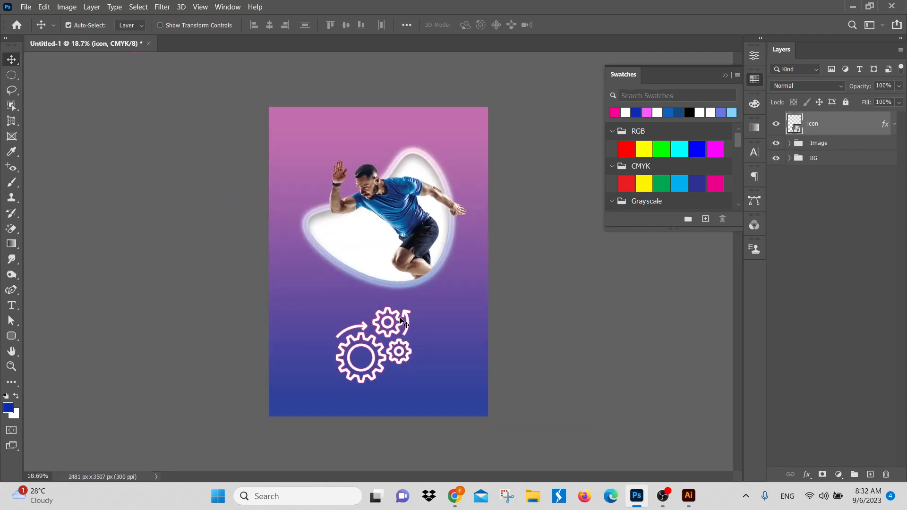
{"action": "key", "text": "Delete"}
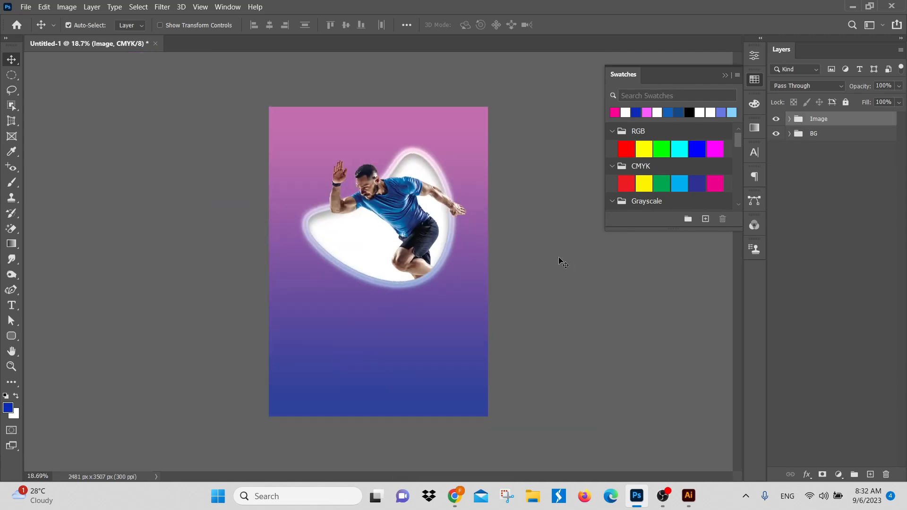
Step: Start a text layer below the runner, trying a font size of 150 pt before setting it to 70 pt
{"action": "scroll", "coordinate": [459, 273], "scroll_direction": "up", "scroll_amount": 1}
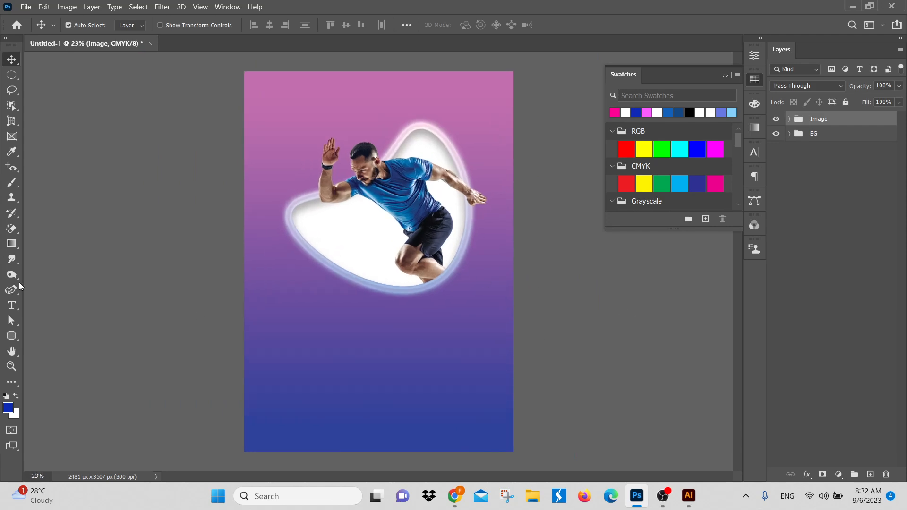
{"action": "left_click", "coordinate": [12, 306]}
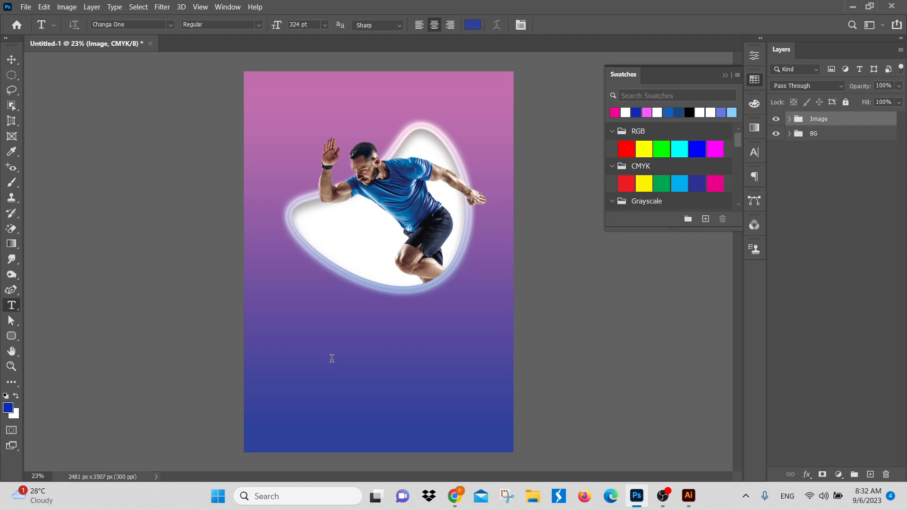
{"action": "left_click", "coordinate": [332, 359]}
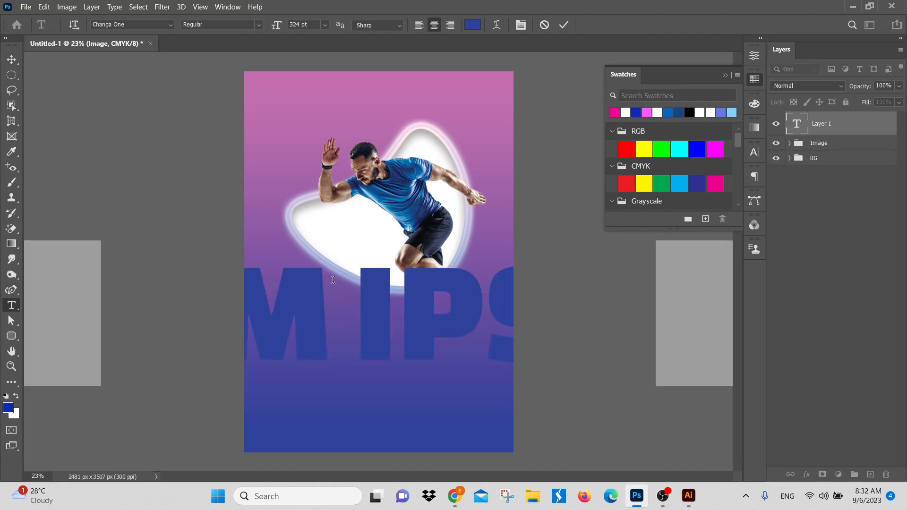
{"action": "left_click", "coordinate": [760, 152]}
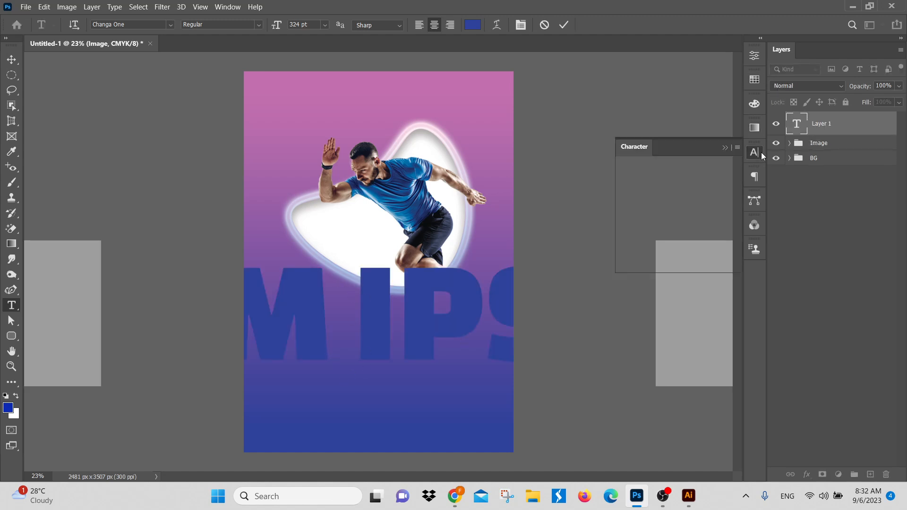
{"action": "left_click", "coordinate": [654, 183]}
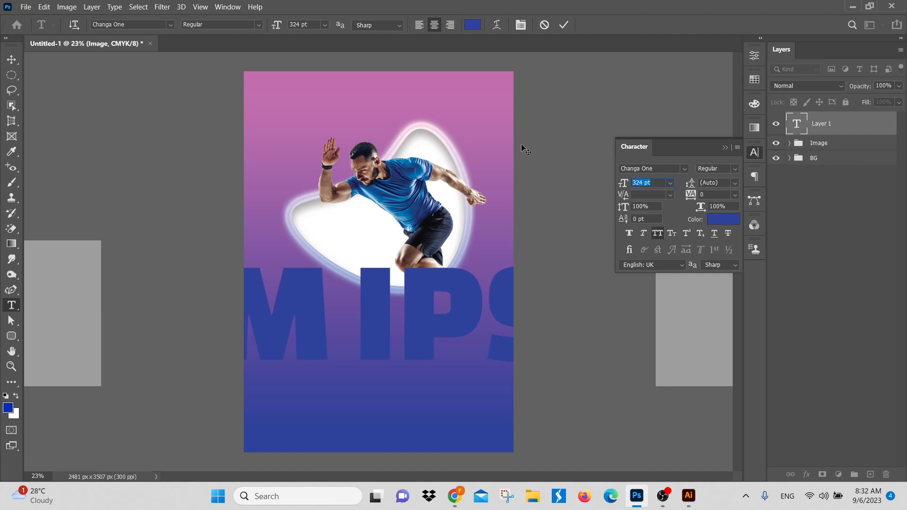
{"action": "type", "text": "150"}
{"action": "key", "text": "Return"}
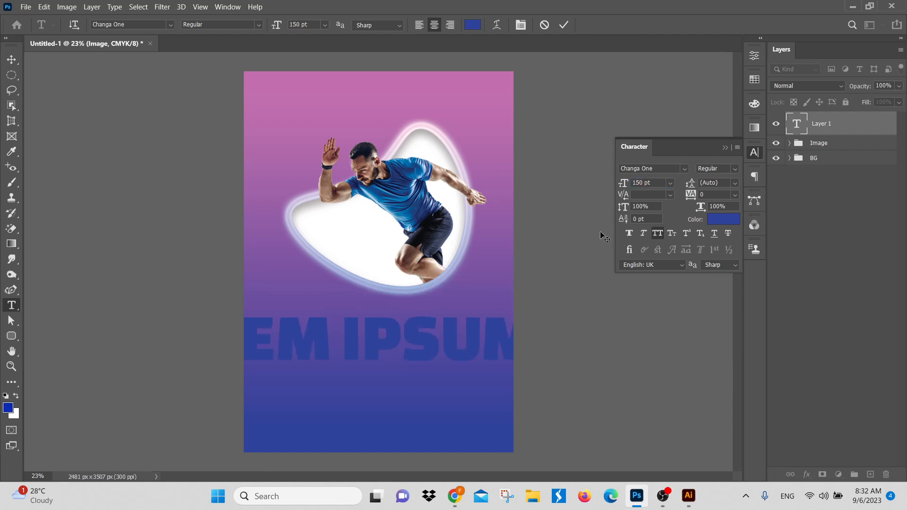
{"action": "left_click", "coordinate": [657, 185]}
{"action": "type", "text": "70"}
{"action": "key", "text": "Return"}
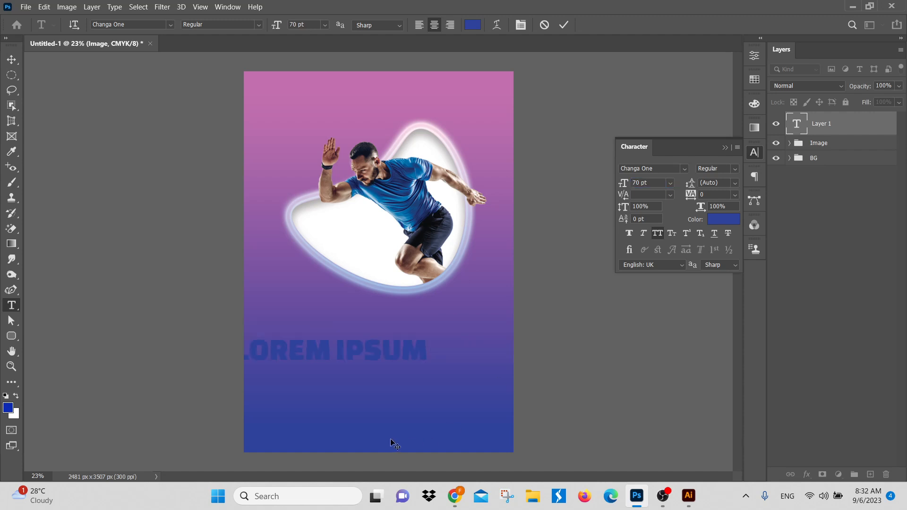
Step: Replace the placeholder text with WORKOUT and move it to the poster's horizontal centre just beneath the runner shape
{"action": "left_click", "coordinate": [410, 353]}
{"action": "key", "text": "ctrl+a"}
{"action": "key", "text": "BackSpace"}
{"action": "type", "text": "WO"}
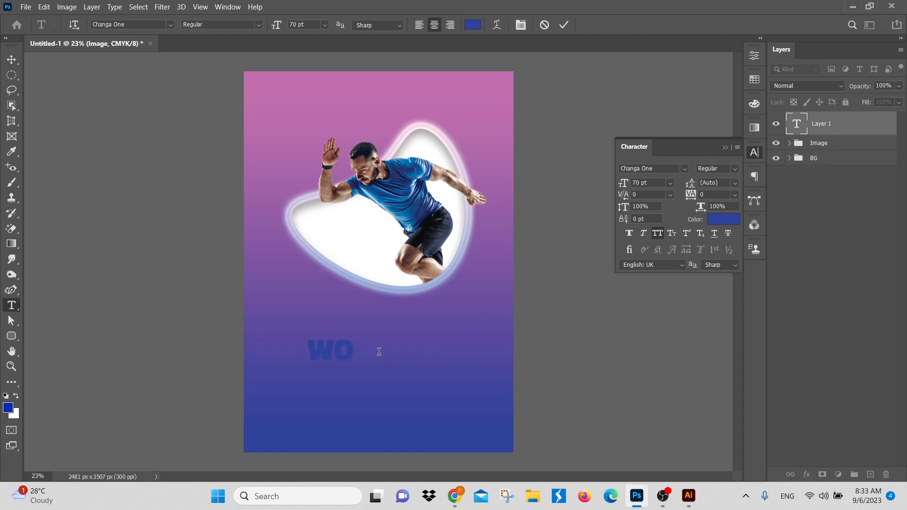
{"action": "type", "text": "RKOU"}
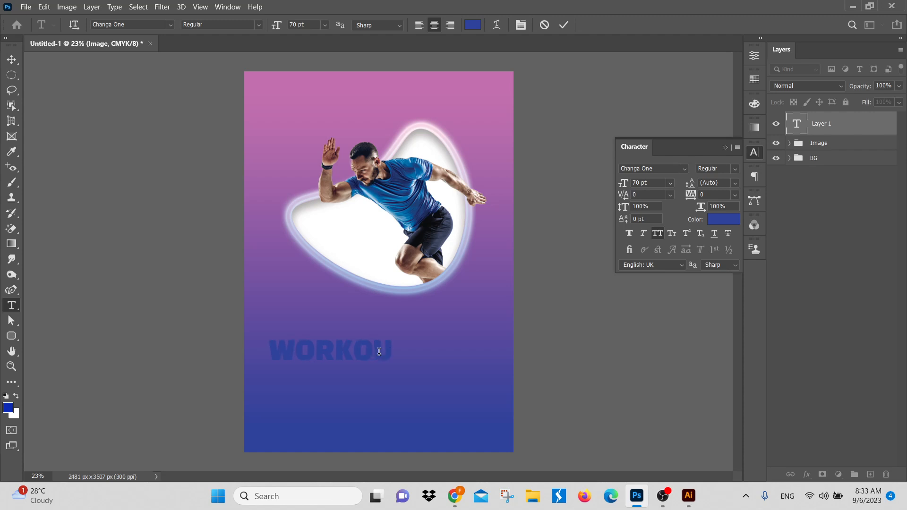
{"action": "type", "text": "T"}
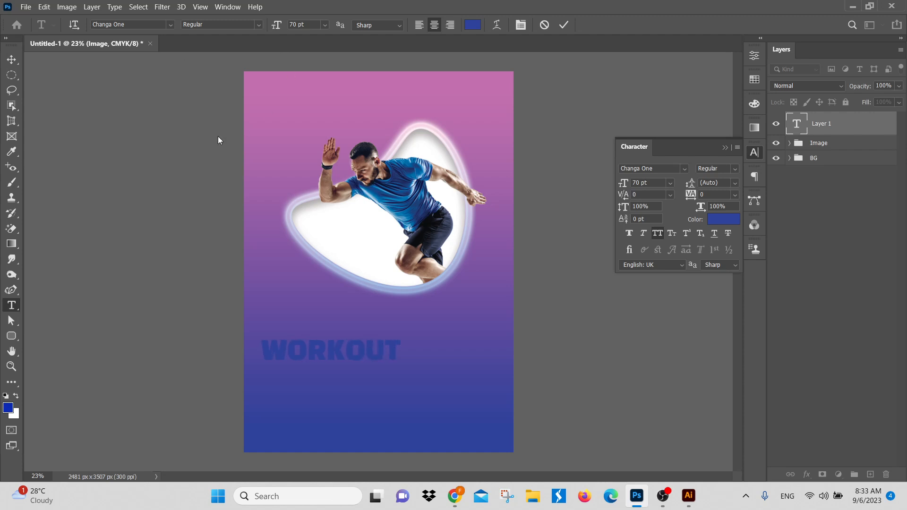
{"action": "left_click", "coordinate": [11, 59]}
{"action": "left_click_drag", "start_coordinate": [361, 345], "coordinate": [409, 315]}
Step: Try the Bebas Neue Bold font on the WORKOUT text
{"action": "left_click", "coordinate": [664, 171]}
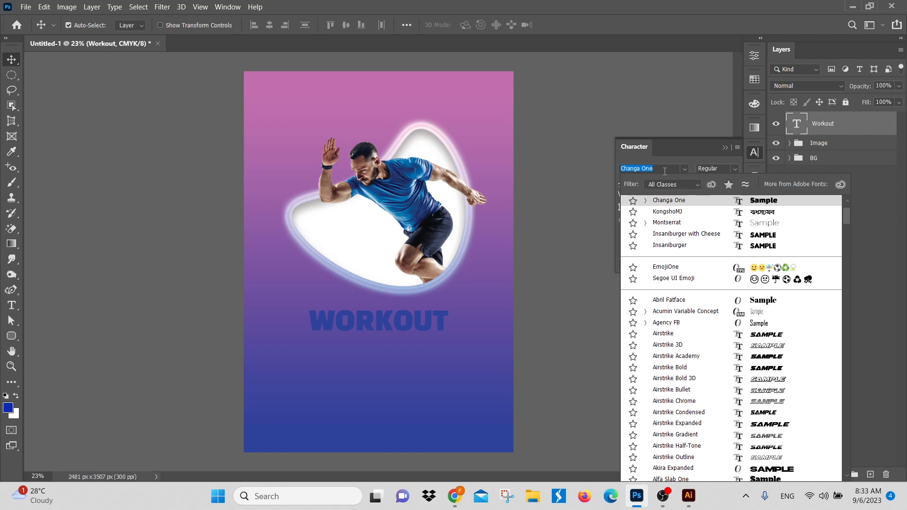
{"action": "type", "text": "beb"}
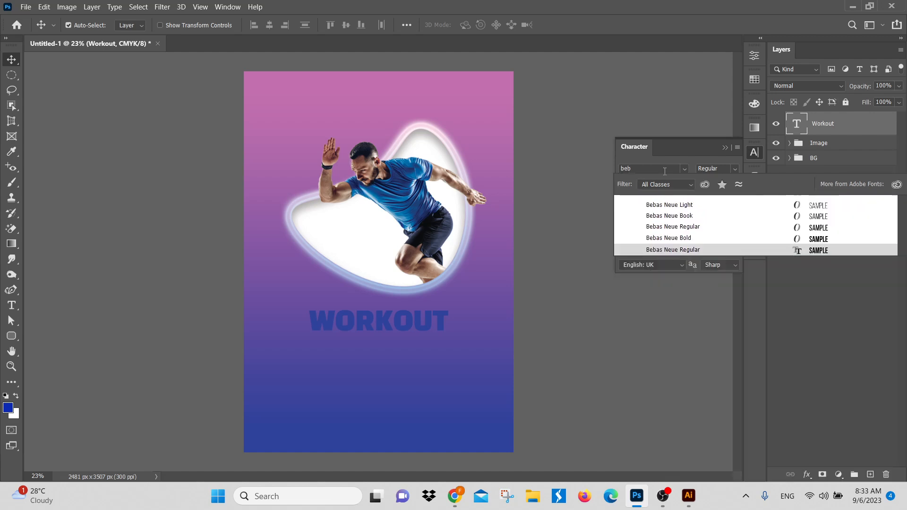
{"action": "left_click", "coordinate": [671, 240]}
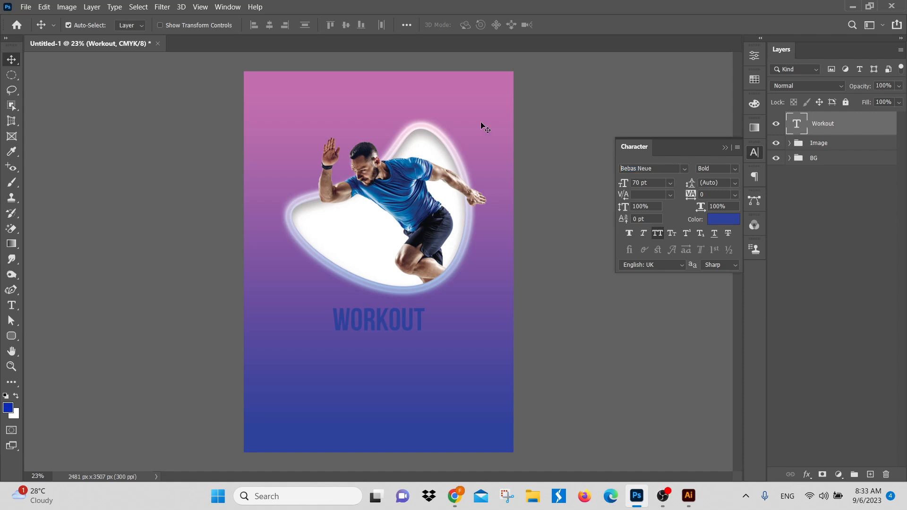
Step: Set the WORKOUT text's font to Kenyan Coffee Bold
{"action": "left_click", "coordinate": [654, 169]}
{"action": "type", "text": "ken"}
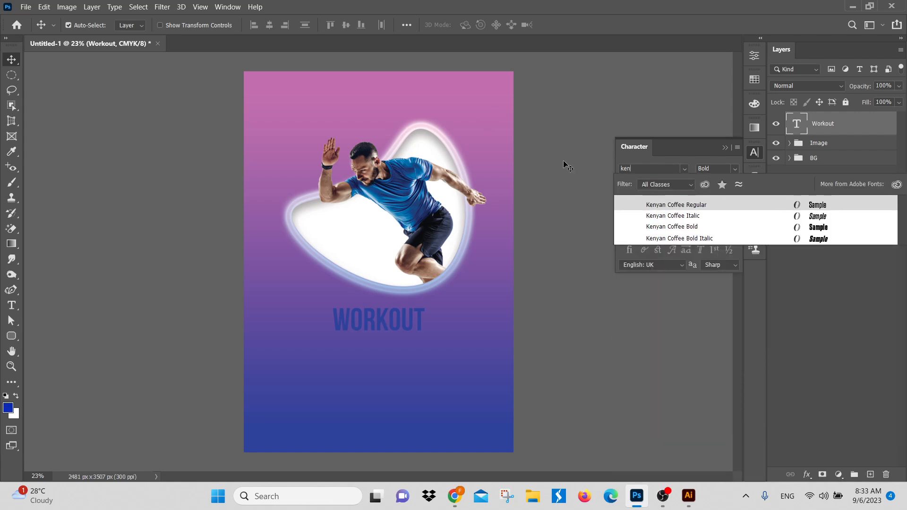
{"action": "left_click", "coordinate": [693, 228]}
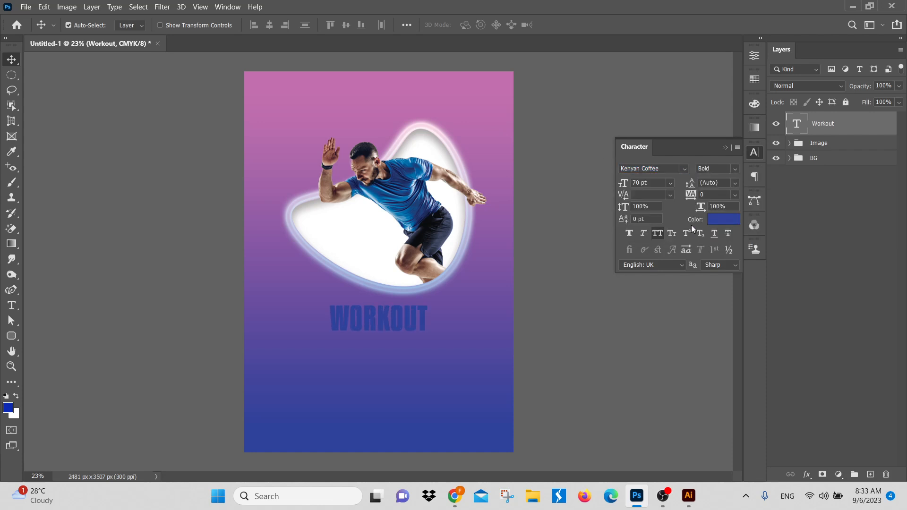
Step: Set the WORKOUT text's font style to Kenyan Coffee Bold Italic and change its colour to white
{"action": "left_click", "coordinate": [685, 171]}
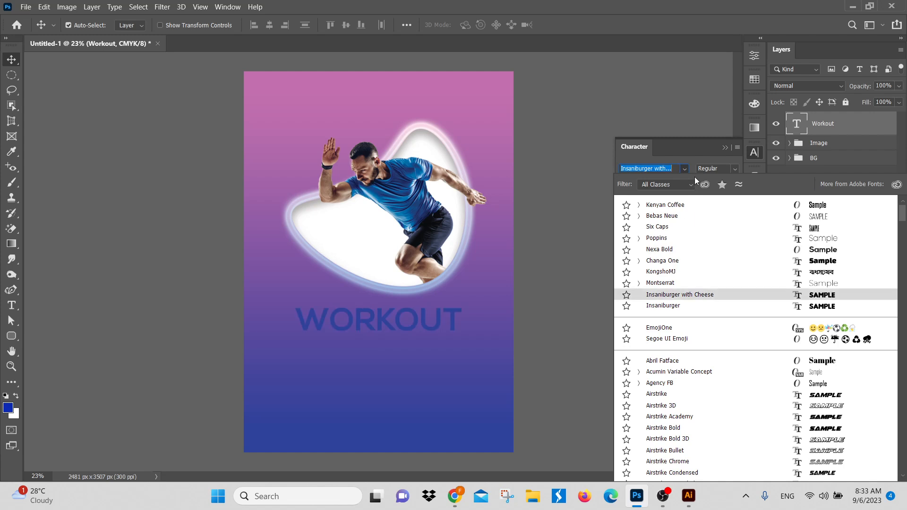
{"action": "left_click", "coordinate": [736, 167]}
{"action": "left_click", "coordinate": [721, 209]}
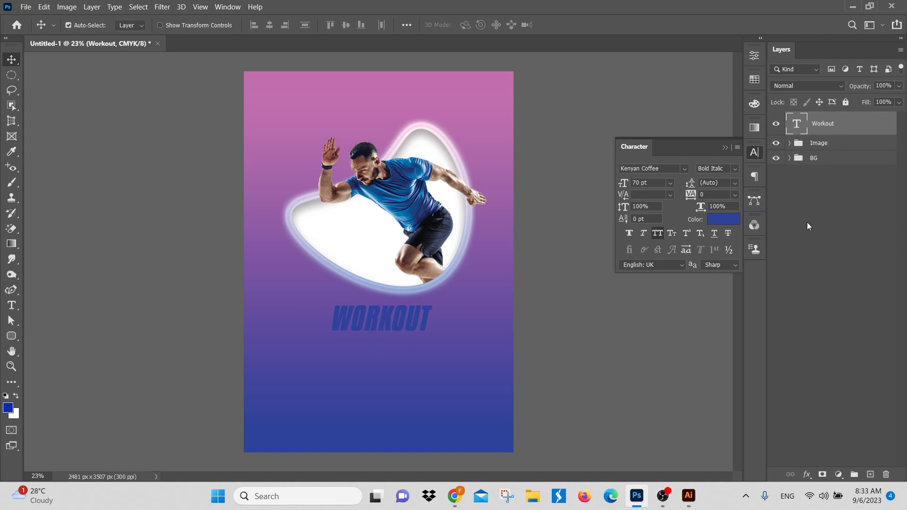
{"action": "left_click", "coordinate": [720, 223]}
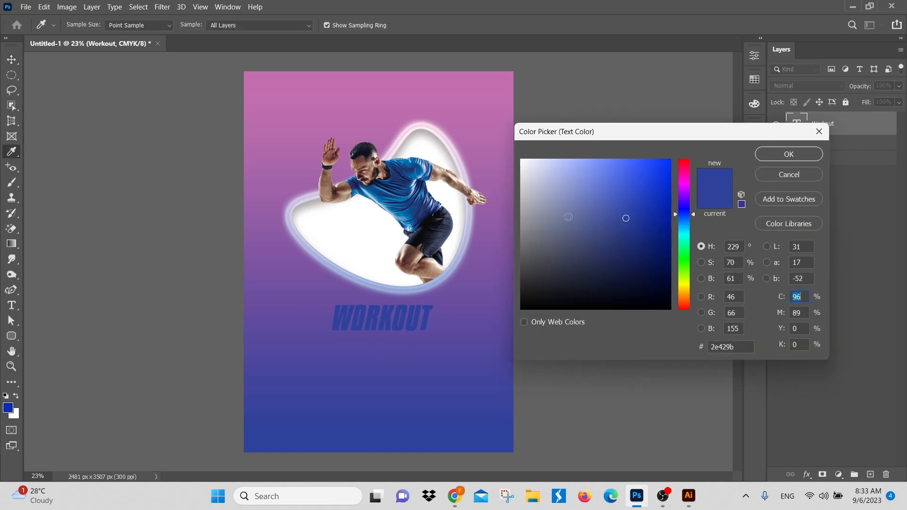
{"action": "left_click_drag", "start_coordinate": [574, 189], "coordinate": [441, 68]}
{"action": "left_click", "coordinate": [792, 163]}
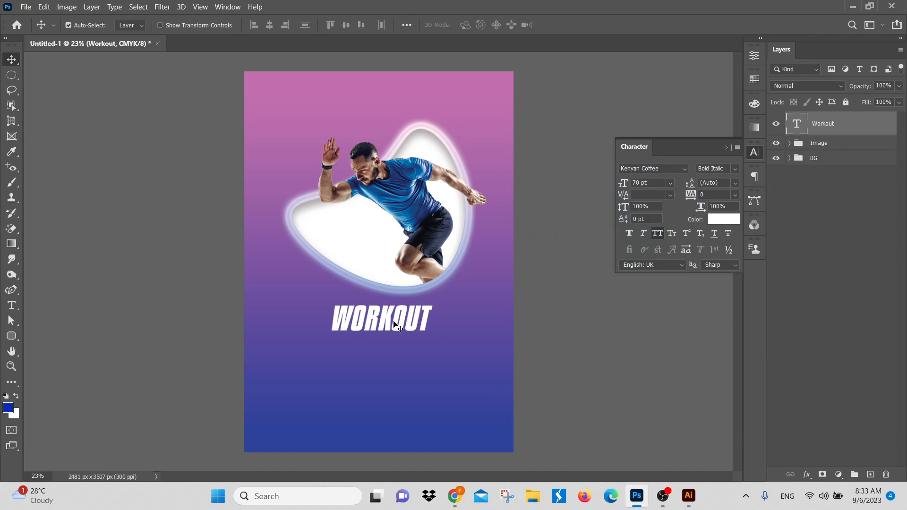
Step: Set the WORKOUT text's size to 150 pt and position it over the lower edge of the runner shape
{"action": "left_click", "coordinate": [648, 185]}
{"action": "type", "text": "150"}
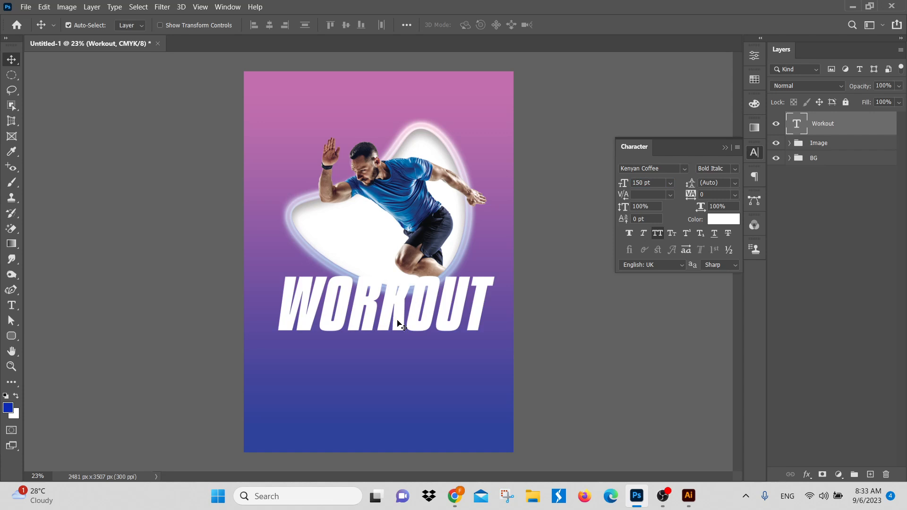
{"action": "left_click_drag", "start_coordinate": [394, 325], "coordinate": [443, 319]}
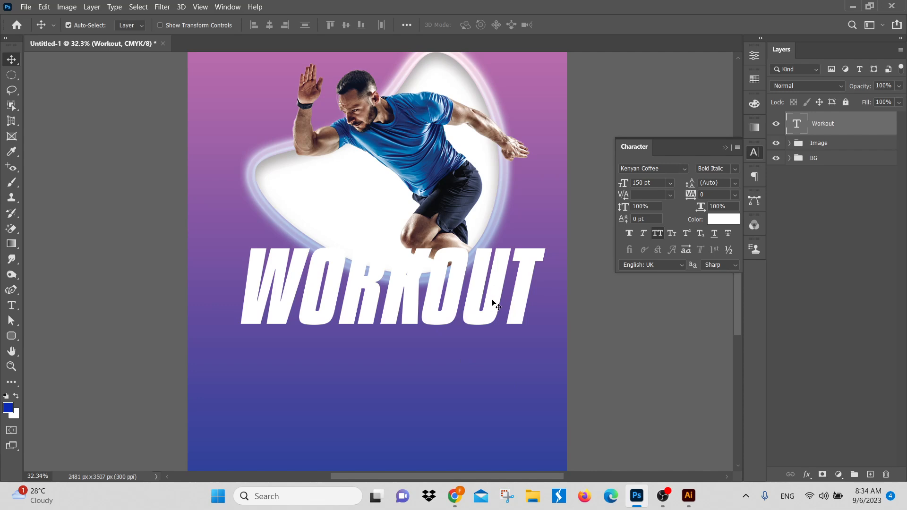
Step: Duplicate the WORKOUT text layer
{"action": "key", "text": "ctrl"}
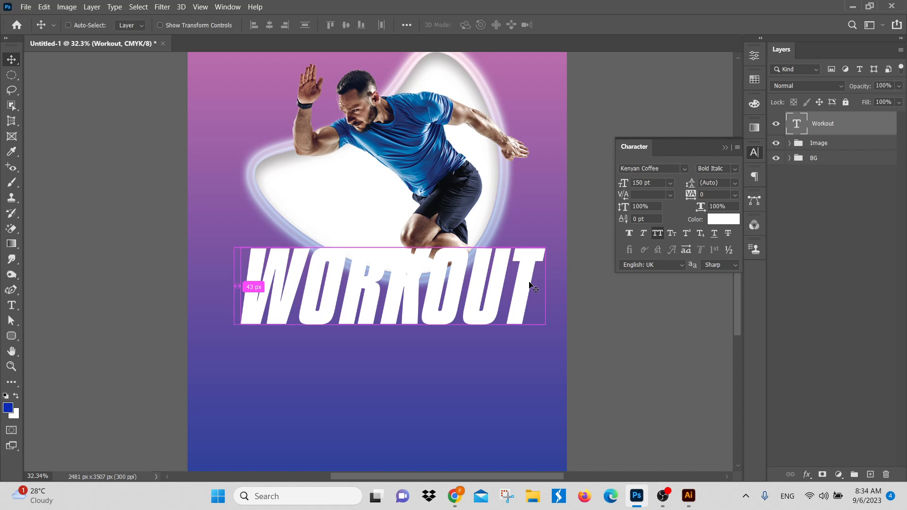
{"action": "key", "text": "ctrl+j"}
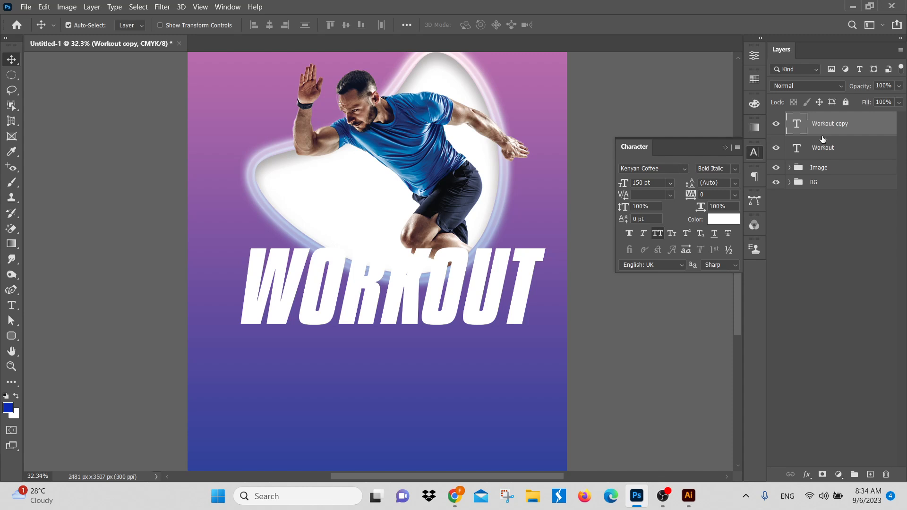
Step: Try to place the duplicate WORKOUT layer inside the Image group, beneath the runner layers and Shape 1
{"action": "left_click", "coordinate": [788, 169]}
{"action": "left_click", "coordinate": [789, 168]}
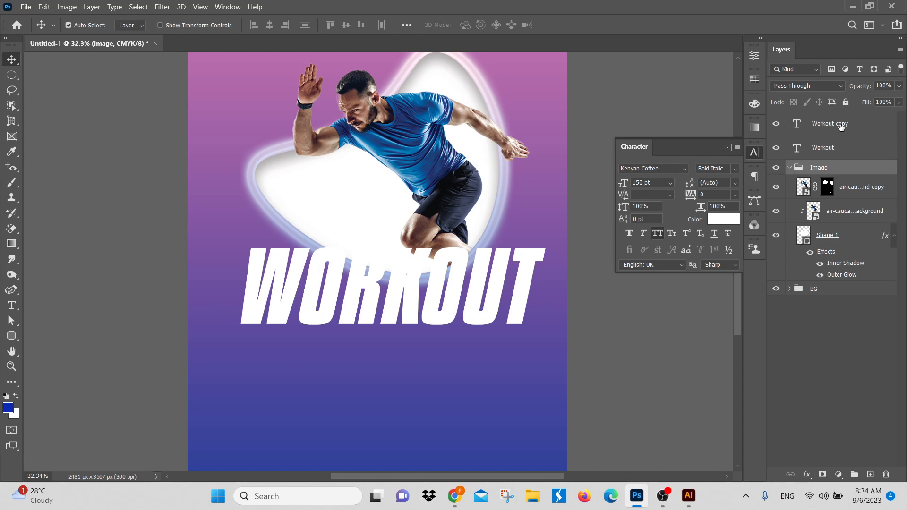
{"action": "left_click_drag", "start_coordinate": [841, 127], "coordinate": [838, 231]}
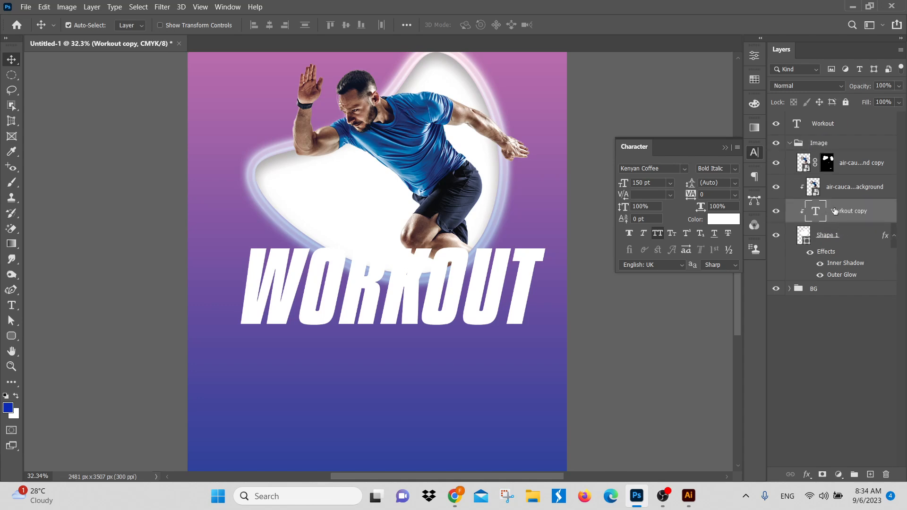
{"action": "mouse_move", "coordinate": [835, 211]}
{"action": "left_mouse_down"}
{"action": "mouse_move", "coordinate": [833, 274]}
{"action": "mouse_move", "coordinate": [833, 228]}
{"action": "left_mouse_up"}
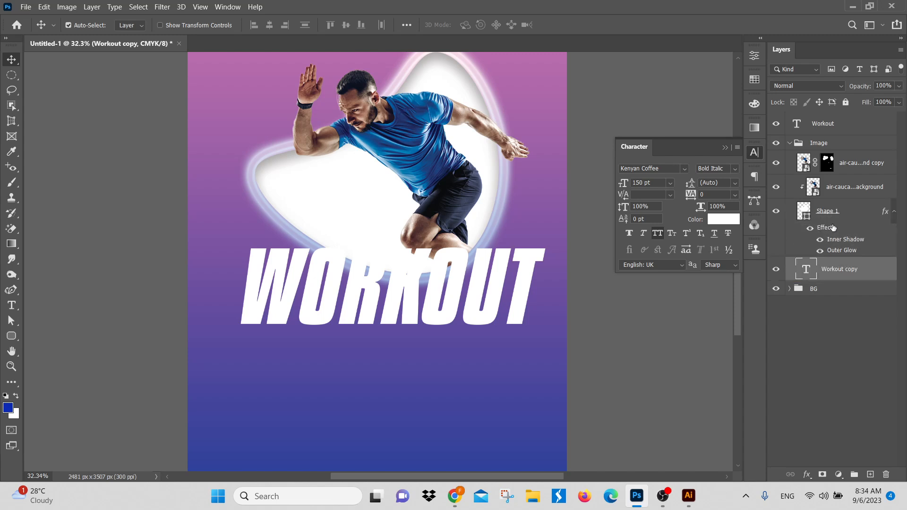
{"action": "key", "text": "ctrl+z"}
{"action": "key", "text": "ctrl+z"}
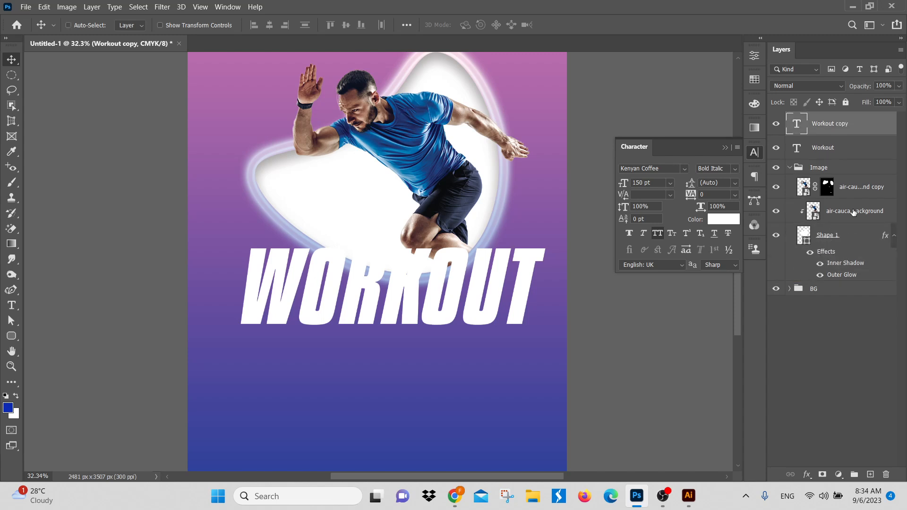
{"action": "left_click", "coordinate": [790, 167]}
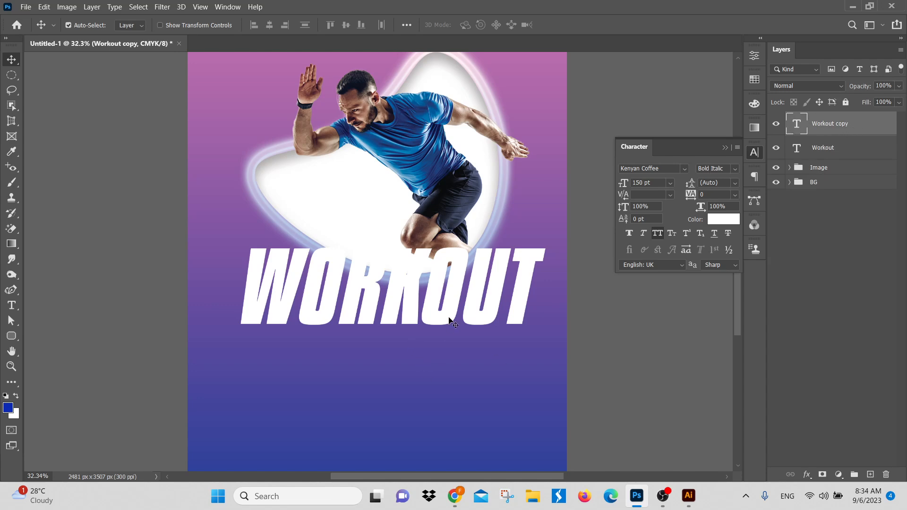
Step: Move the duplicate WORKOUT layer between the Image and BG groups, behind the runner shape
{"action": "left_click_drag", "start_coordinate": [449, 318], "coordinate": [449, 397]}
{"action": "key", "text": "ctrl+z"}
{"action": "left_click_drag", "start_coordinate": [862, 134], "coordinate": [860, 178]}
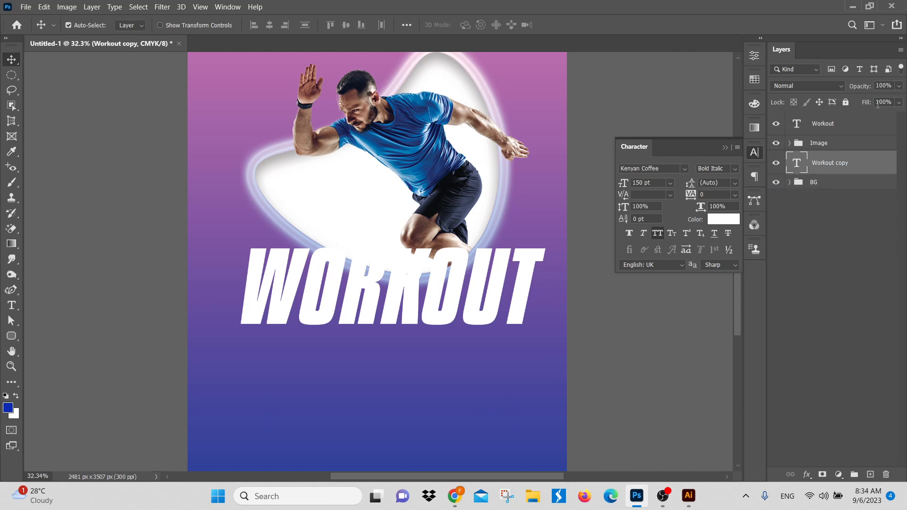
Step: Set the Fill of the original Workout layer above the Image group to 0%
{"action": "left_click", "coordinate": [853, 126]}
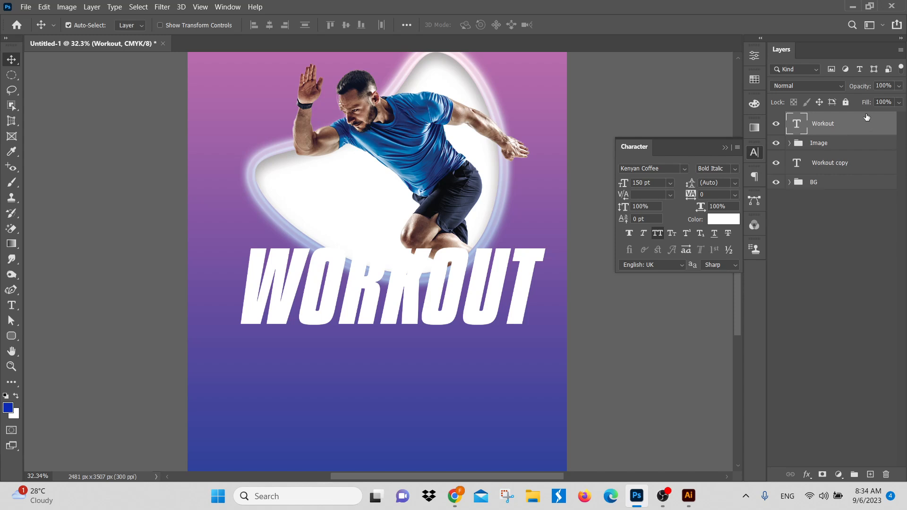
{"action": "left_click", "coordinate": [900, 103]}
{"action": "left_click_drag", "start_coordinate": [898, 116], "coordinate": [866, 116]}
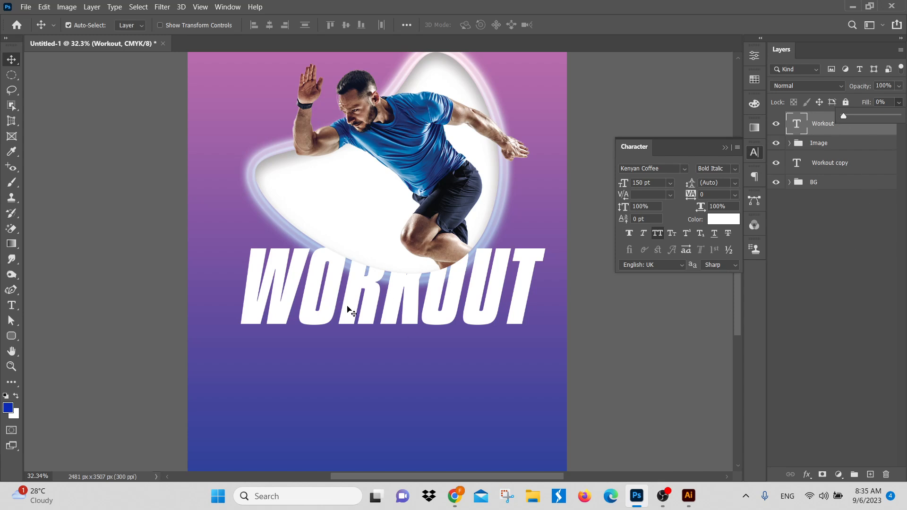
{"action": "left_click", "coordinate": [837, 256]}
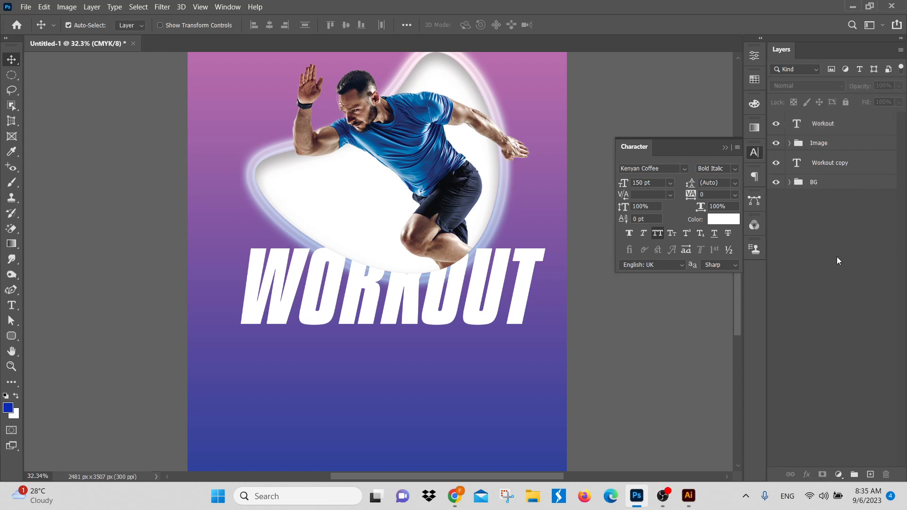
{"action": "left_click", "coordinate": [845, 166]}
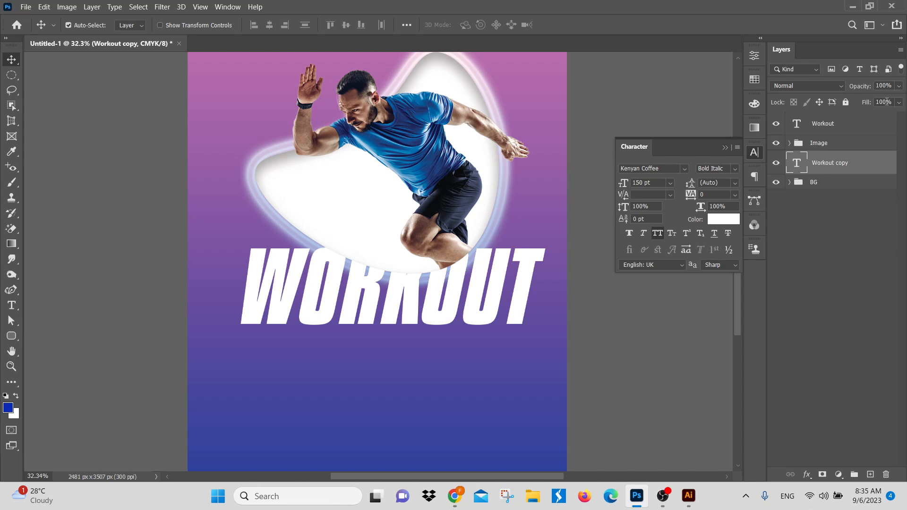
Step: Add a Stroke effect to the original Workout layer with the pink colour e51285
{"action": "left_click", "coordinate": [839, 129]}
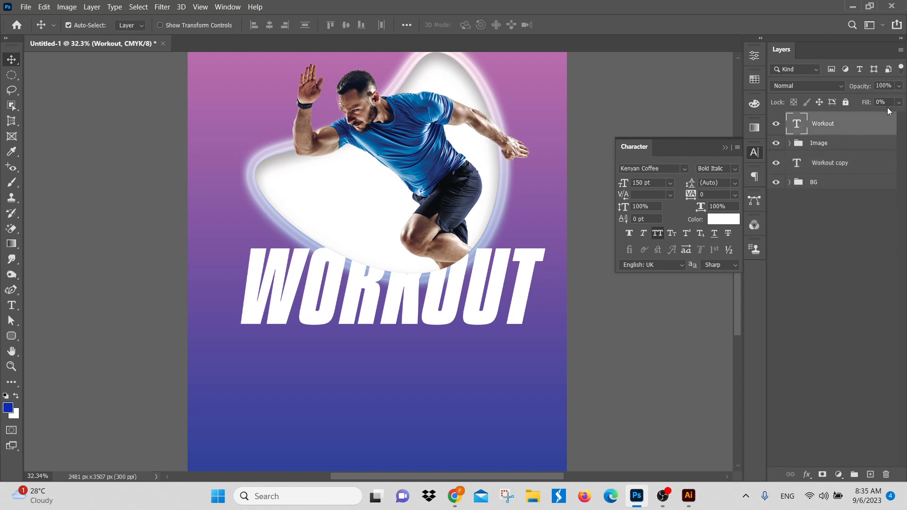
{"action": "left_click", "coordinate": [806, 479]}
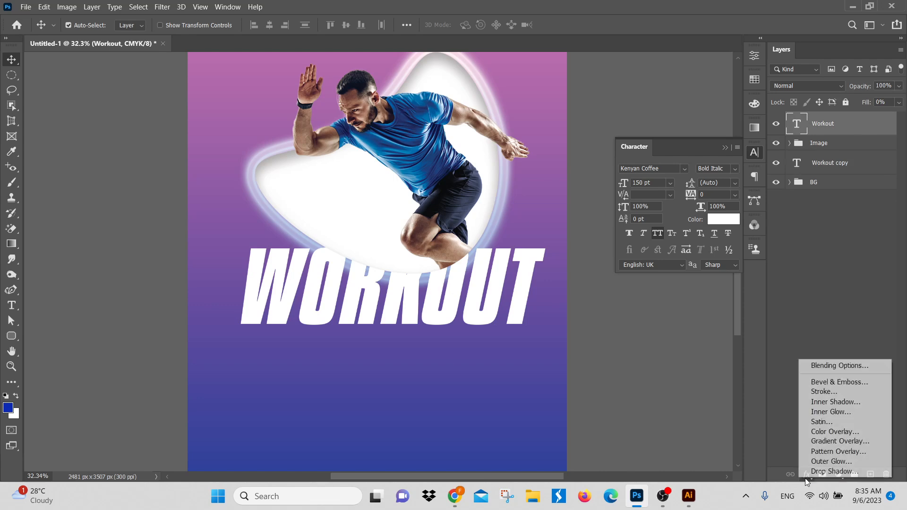
{"action": "left_click", "coordinate": [829, 393]}
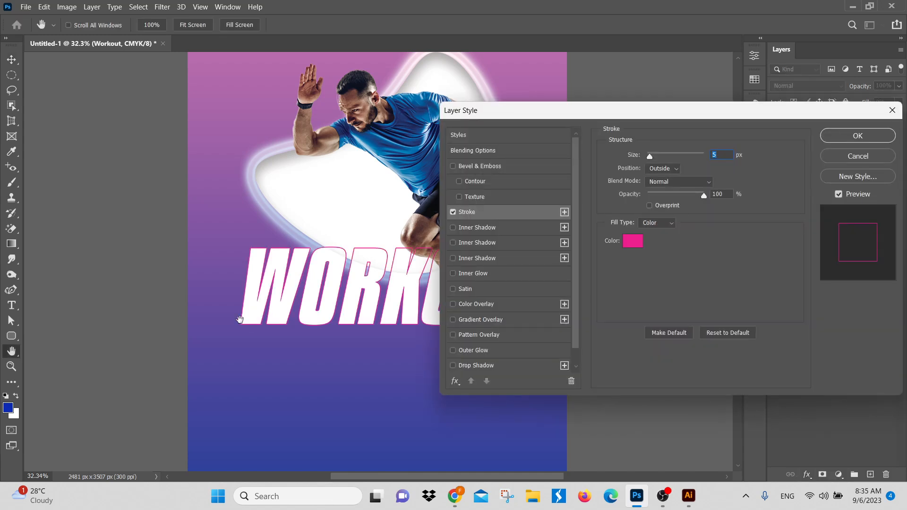
{"action": "mouse_move", "coordinate": [671, 111]}
{"action": "left_mouse_down"}
{"action": "mouse_move", "coordinate": [784, 184]}
{"action": "mouse_move", "coordinate": [644, 117]}
{"action": "left_mouse_up"}
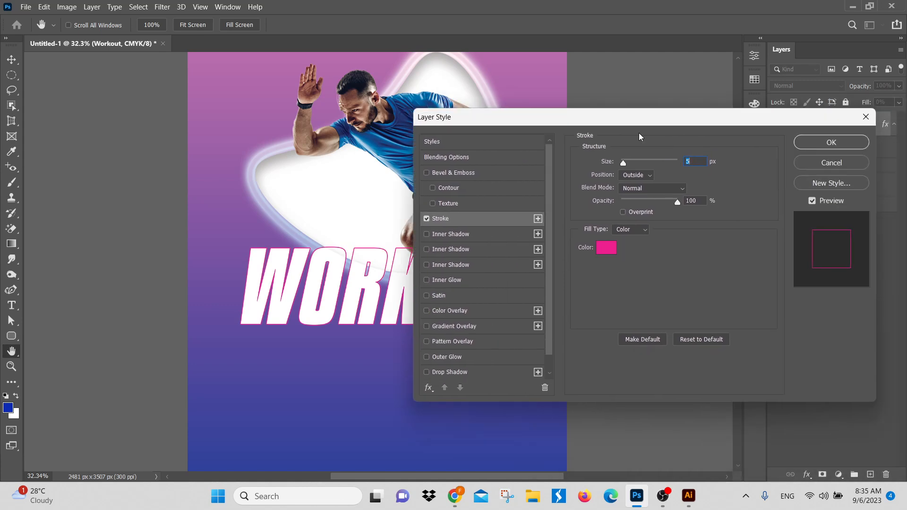
{"action": "left_click", "coordinate": [607, 247]}
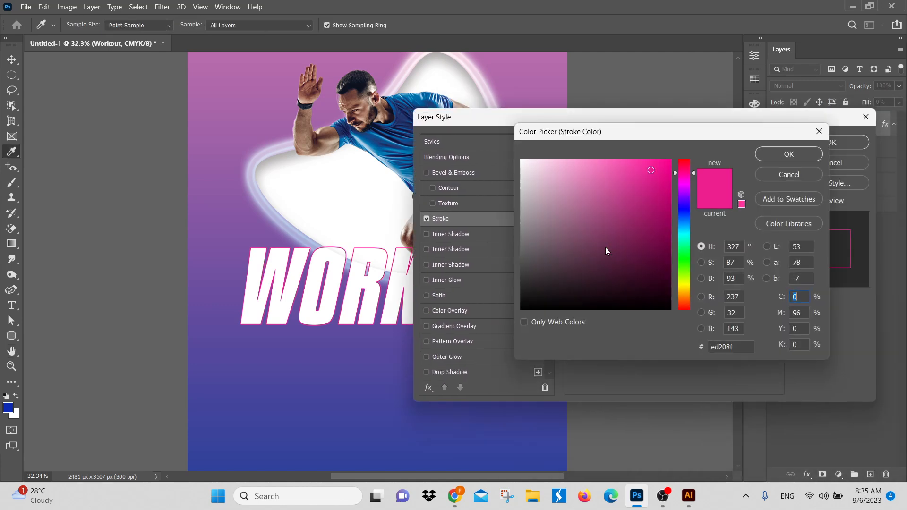
{"action": "left_click", "coordinate": [638, 169]}
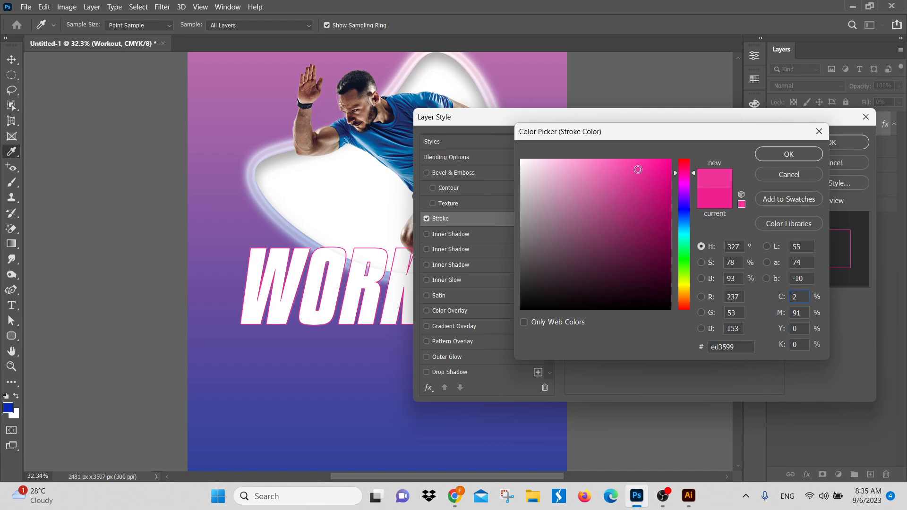
{"action": "left_click", "coordinate": [634, 161]}
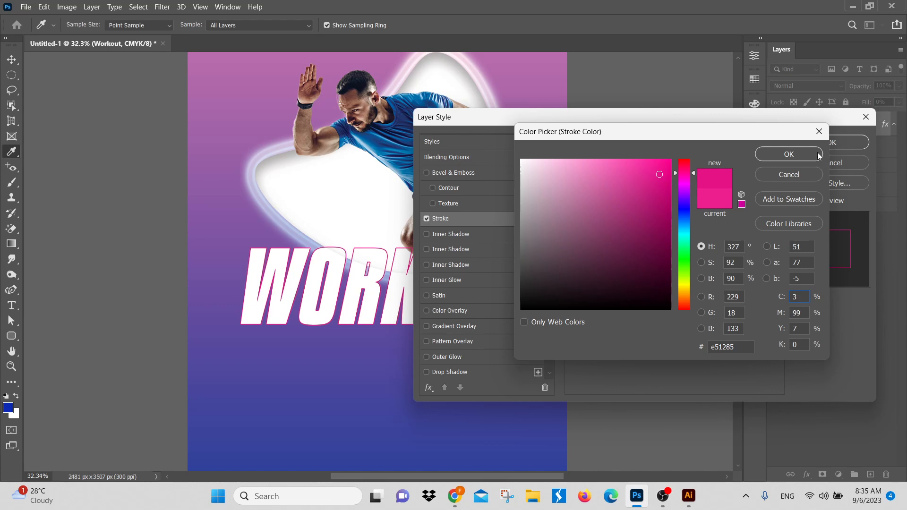
{"action": "left_click", "coordinate": [781, 159]}
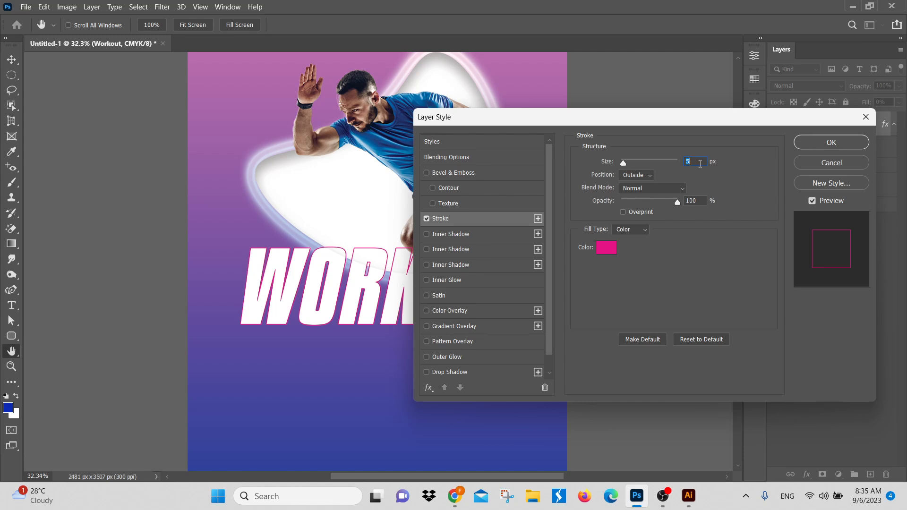
Step: Try a stroke size of 8 px on the Workout layer before setting it to 6 px
{"action": "type", "text": "8"}
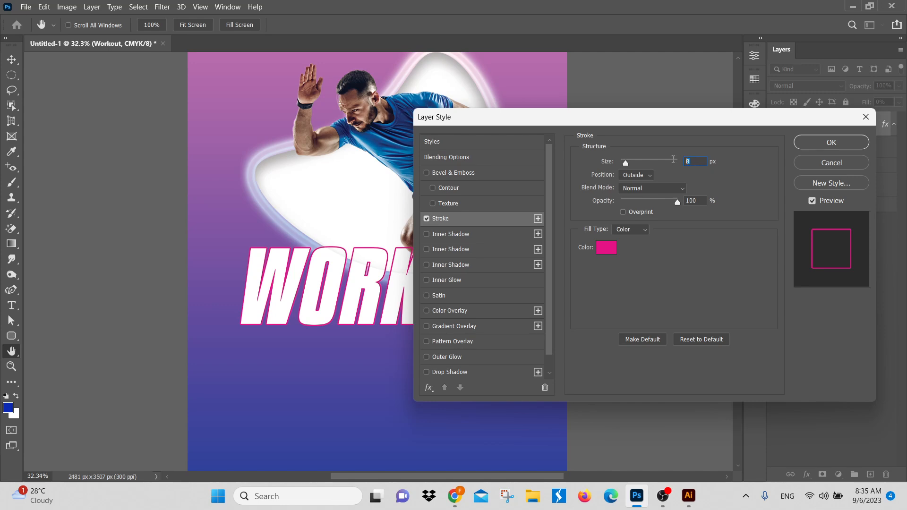
{"action": "type", "text": "6"}
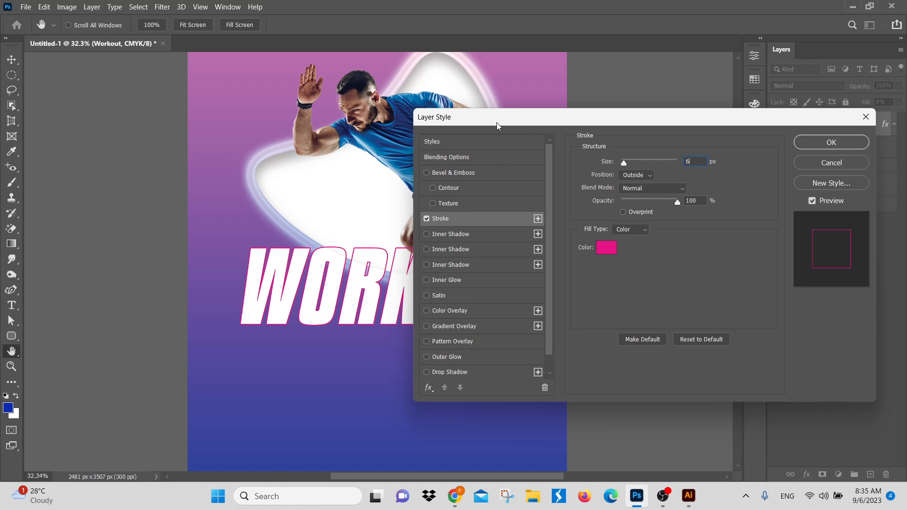
{"action": "left_click_drag", "start_coordinate": [497, 125], "coordinate": [435, 172]}
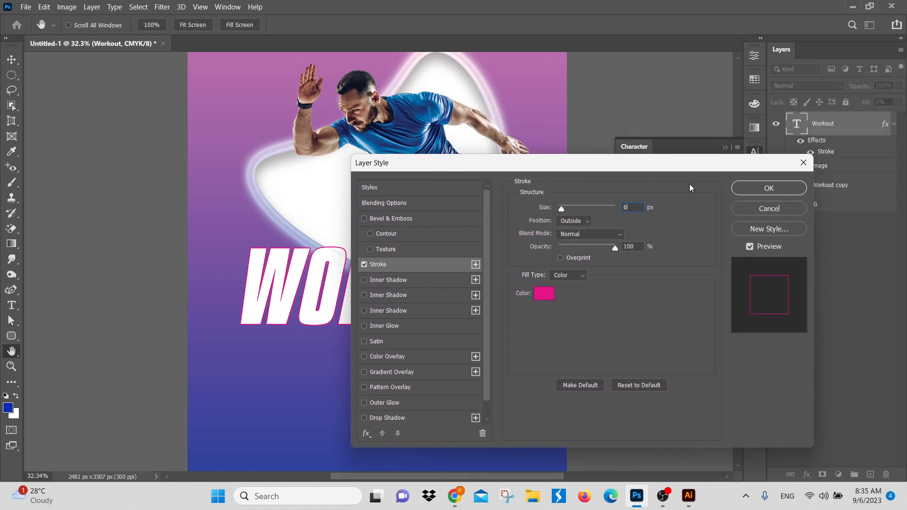
Step: Try yellow for the Workout layer's stroke before changing the colour to bright pink f828c0
{"action": "left_click", "coordinate": [541, 296]}
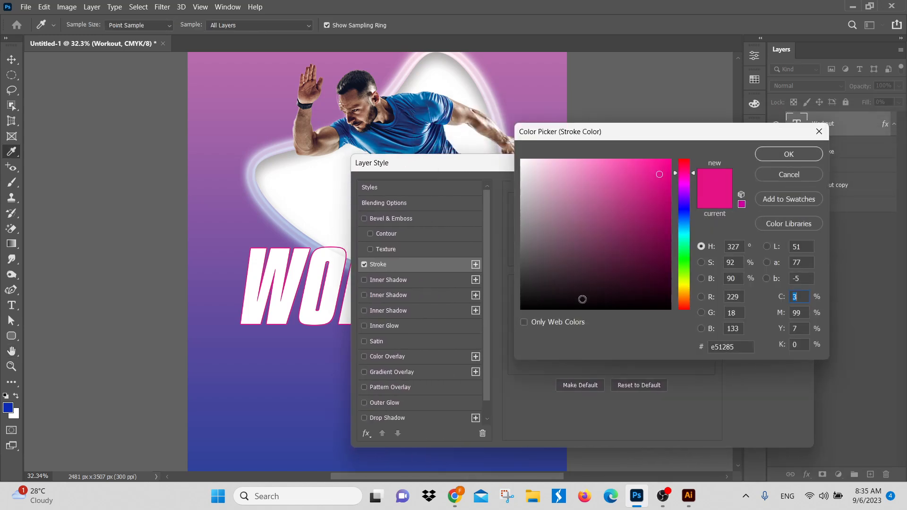
{"action": "left_click_drag", "start_coordinate": [685, 292], "coordinate": [684, 283]}
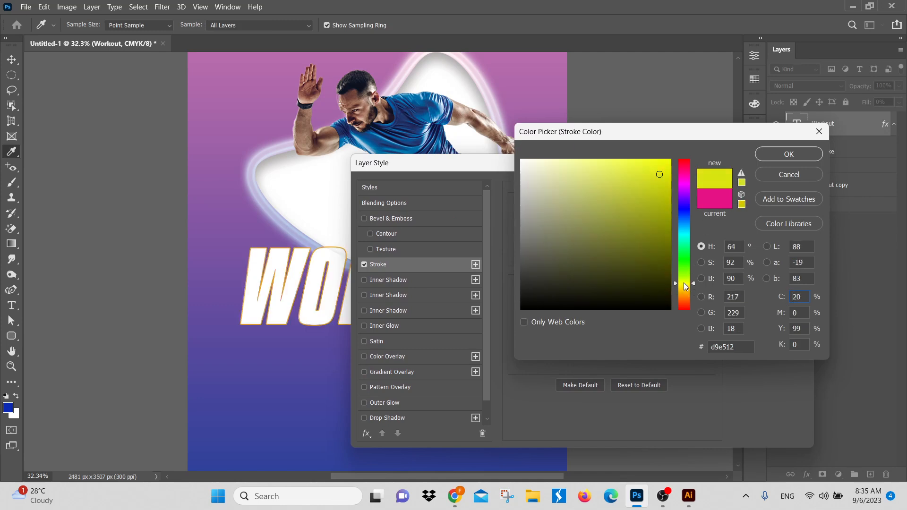
{"action": "left_click", "coordinate": [682, 176]}
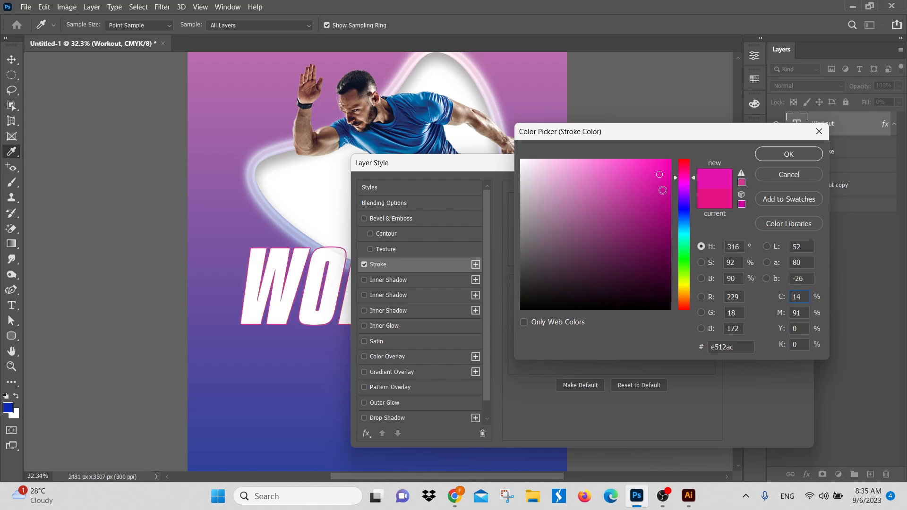
{"action": "left_click", "coordinate": [654, 194]}
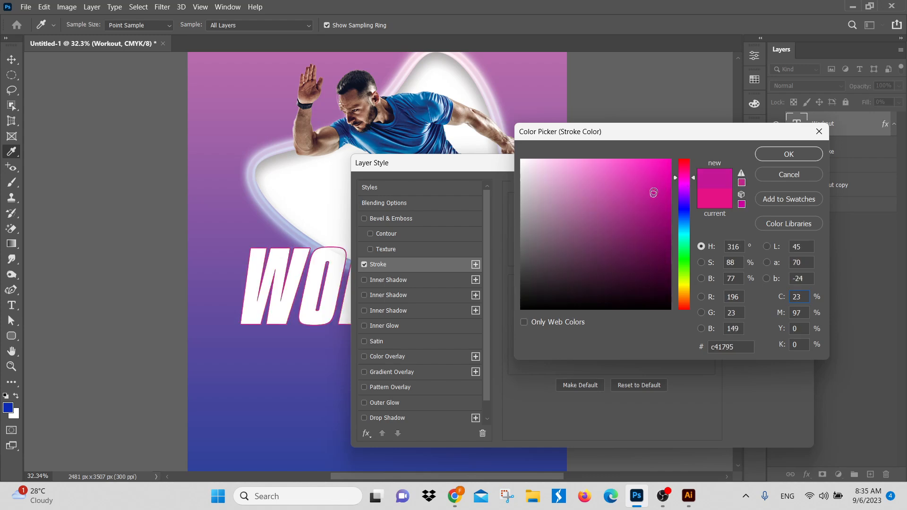
{"action": "left_click_drag", "start_coordinate": [654, 193], "coordinate": [647, 163]}
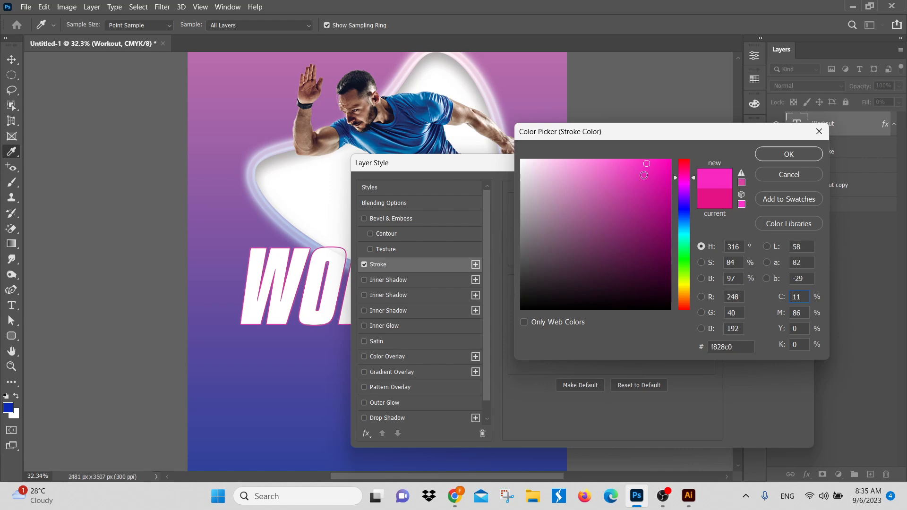
{"action": "left_click", "coordinate": [799, 154]}
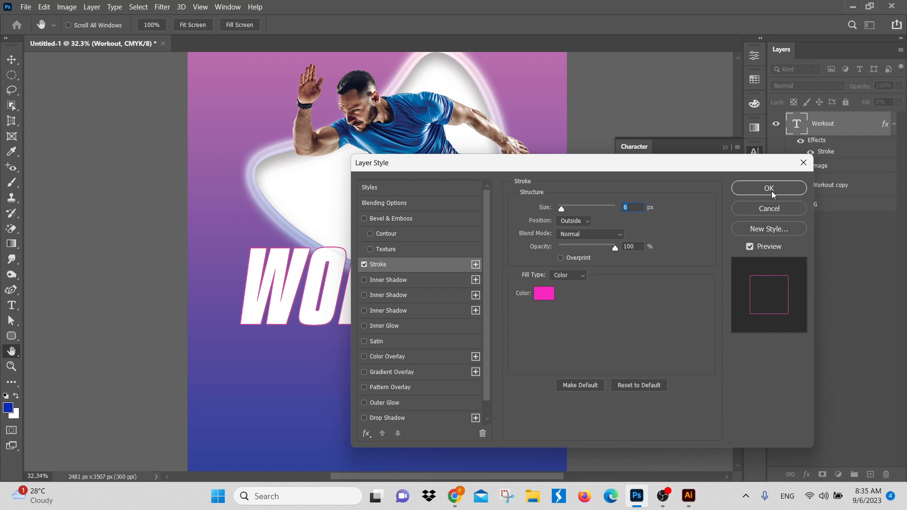
Step: Apply the 6 px bright pink stroke to the Workout layer and check the outlined title on the poster
{"action": "left_click", "coordinate": [782, 184]}
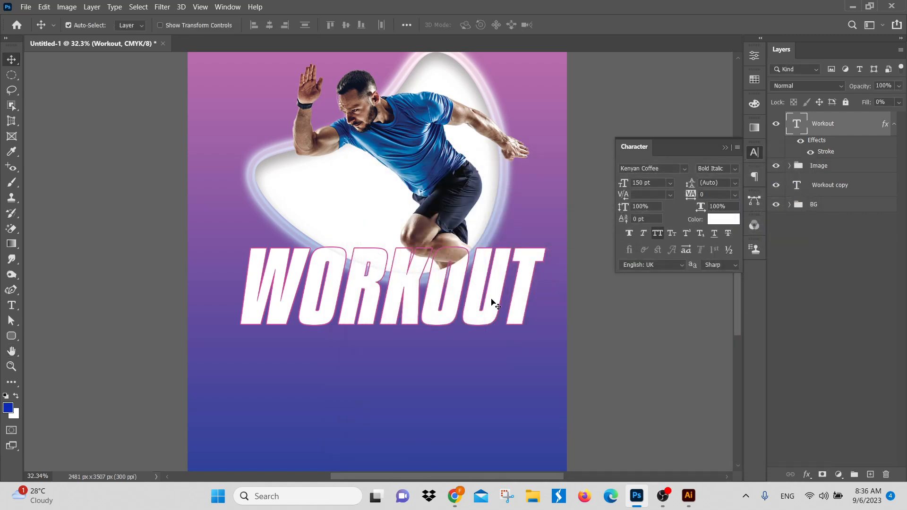
{"action": "left_click_drag", "start_coordinate": [490, 301], "coordinate": [487, 322]}
{"action": "scroll", "coordinate": [482, 330], "scroll_direction": "up", "scroll_amount": 3}
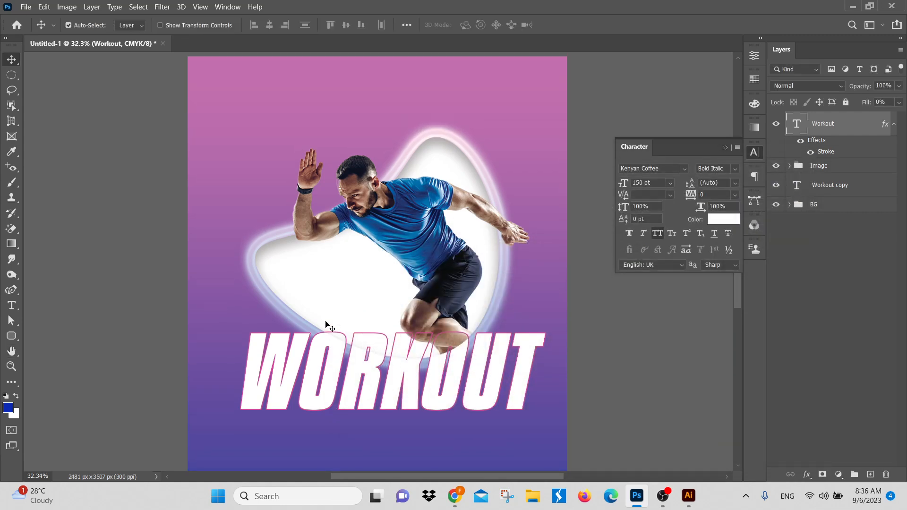
{"action": "scroll", "coordinate": [475, 376], "scroll_direction": "down", "scroll_amount": 4}
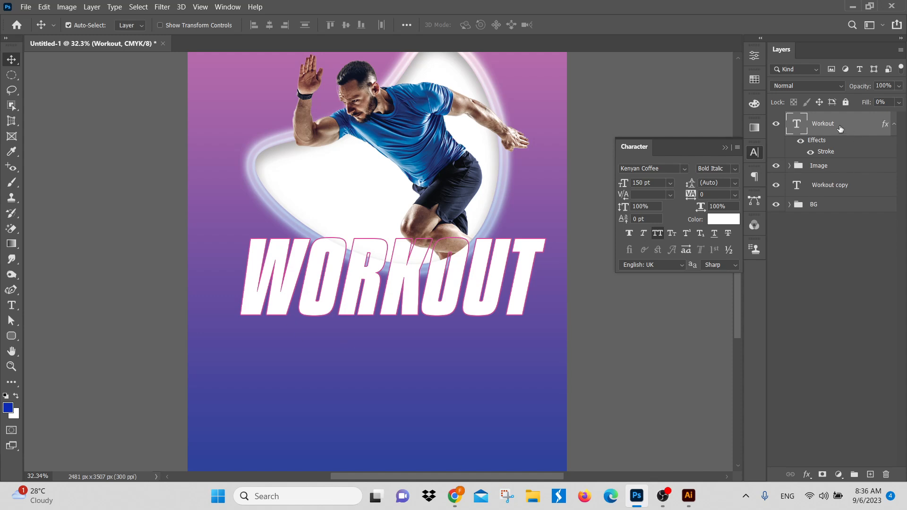
Step: Link the Workout and Workout copy text layers together
{"action": "left_click", "coordinate": [846, 187], "text": "ctrl"}
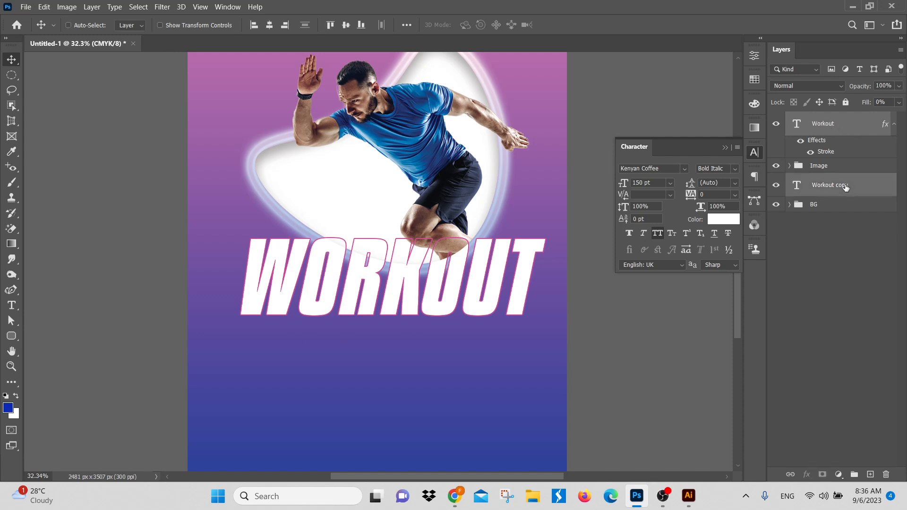
{"action": "left_click", "coordinate": [864, 225]}
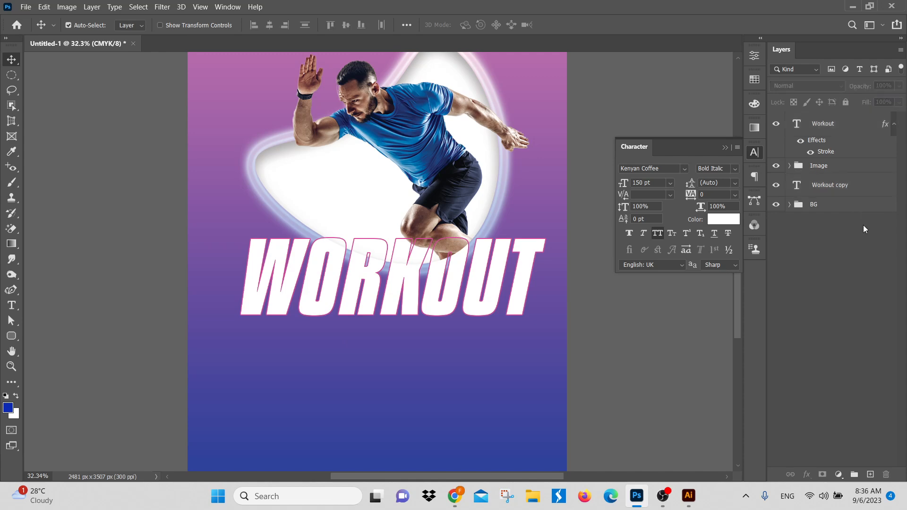
{"action": "left_click", "coordinate": [835, 124]}
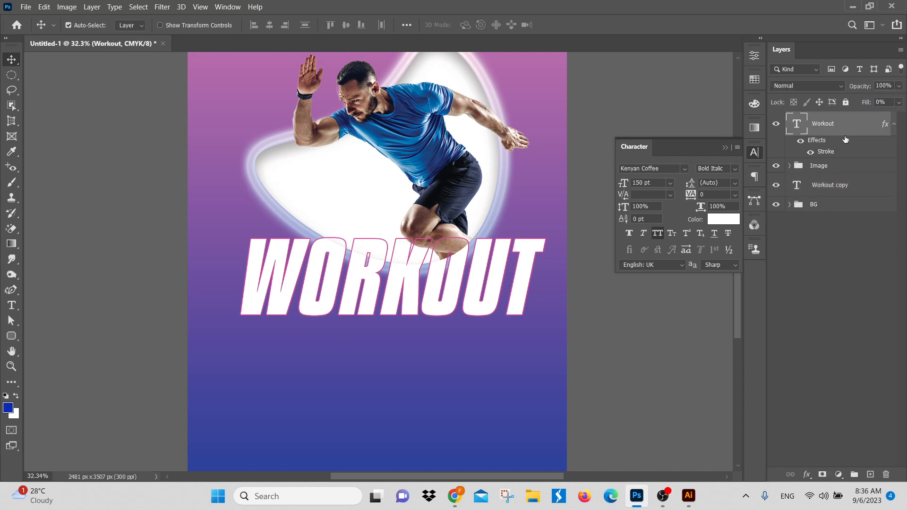
{"action": "left_click", "coordinate": [837, 187], "text": "ctrl"}
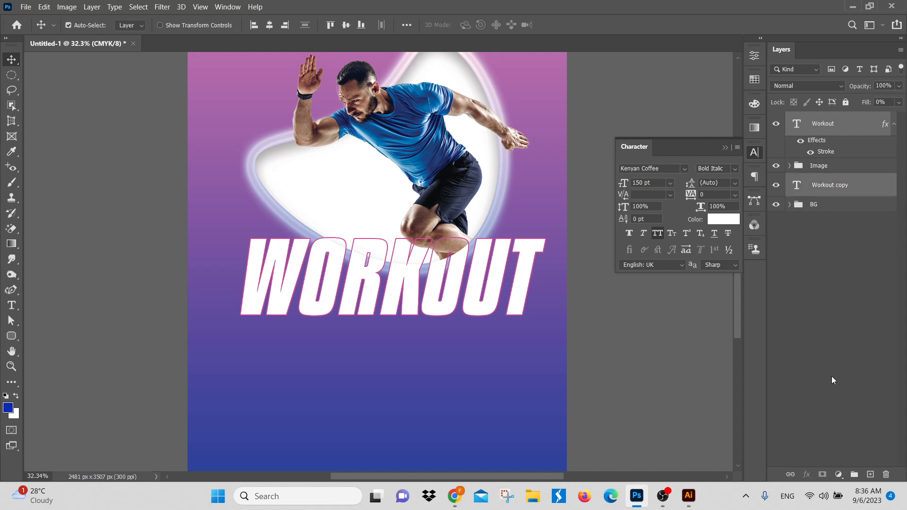
{"action": "left_click", "coordinate": [792, 475]}
Step: Try moving the linked WORKOUT titles up over the runner's torso, and return them to his legs
{"action": "left_click_drag", "start_coordinate": [443, 287], "coordinate": [441, 135]}
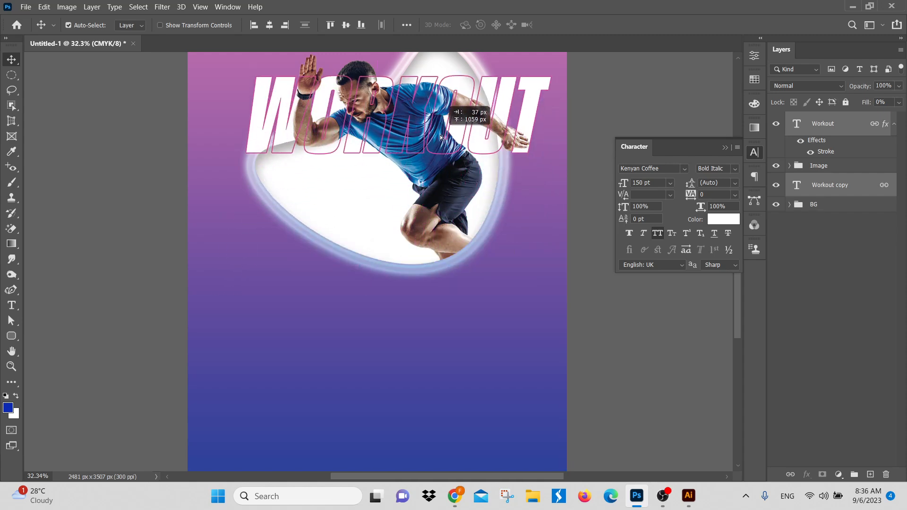
{"action": "left_click_drag", "start_coordinate": [390, 176], "coordinate": [378, 333]}
{"action": "left_click_drag", "start_coordinate": [410, 253], "coordinate": [418, 410]}
{"action": "scroll", "coordinate": [417, 409], "scroll_direction": "down", "scroll_amount": 3}
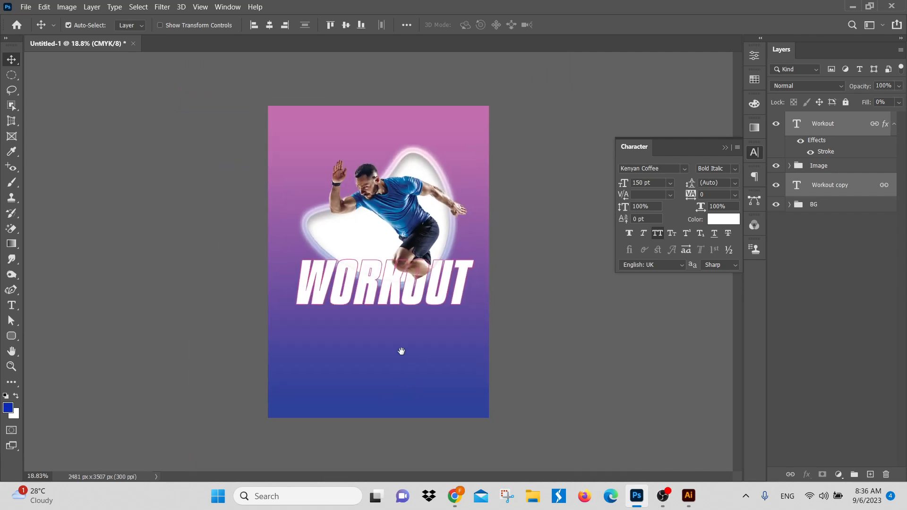
Step: Shift the linked WORKOUT titles slightly lower across the runner's legs and deselect all layers
{"action": "left_click", "coordinate": [754, 176]}
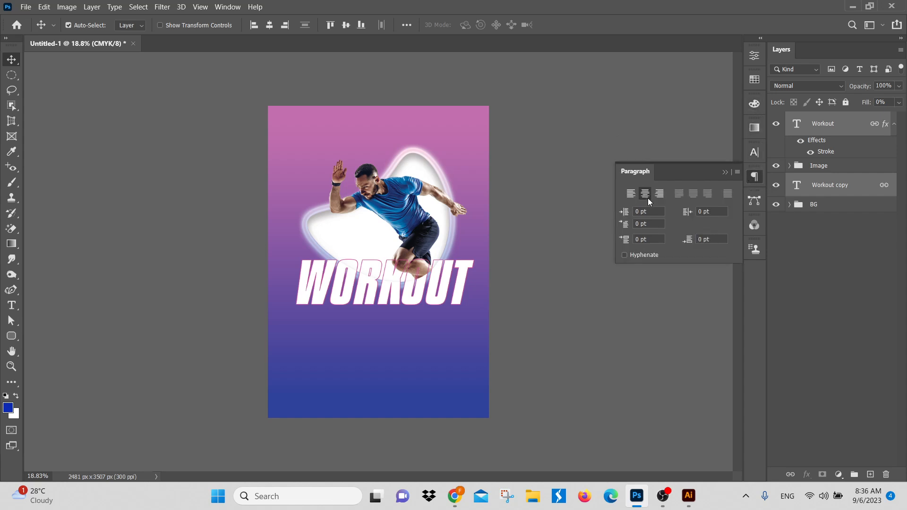
{"action": "left_click", "coordinate": [819, 312]}
{"action": "scroll", "coordinate": [349, 324], "scroll_direction": "up", "scroll_amount": 3}
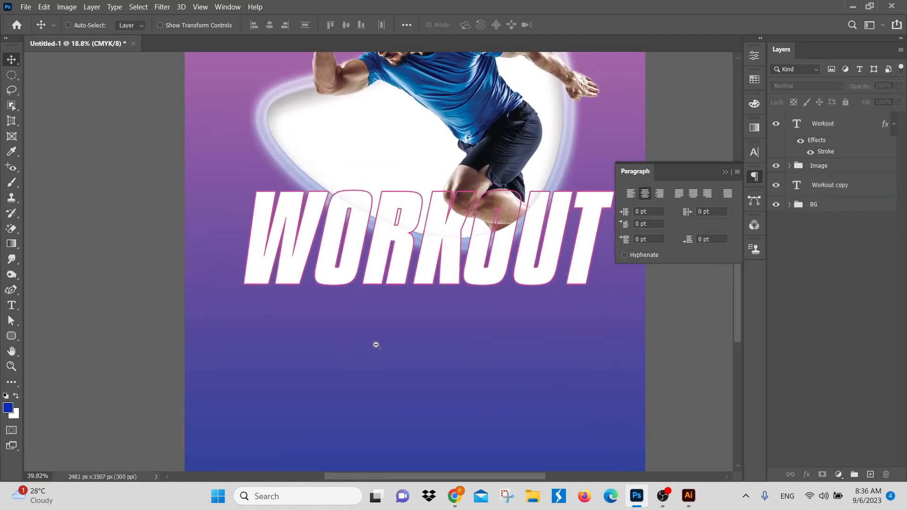
{"action": "key", "text": "ctrl+space"}
{"action": "scroll", "coordinate": [480, 282], "scroll_direction": "down", "scroll_amount": 2}
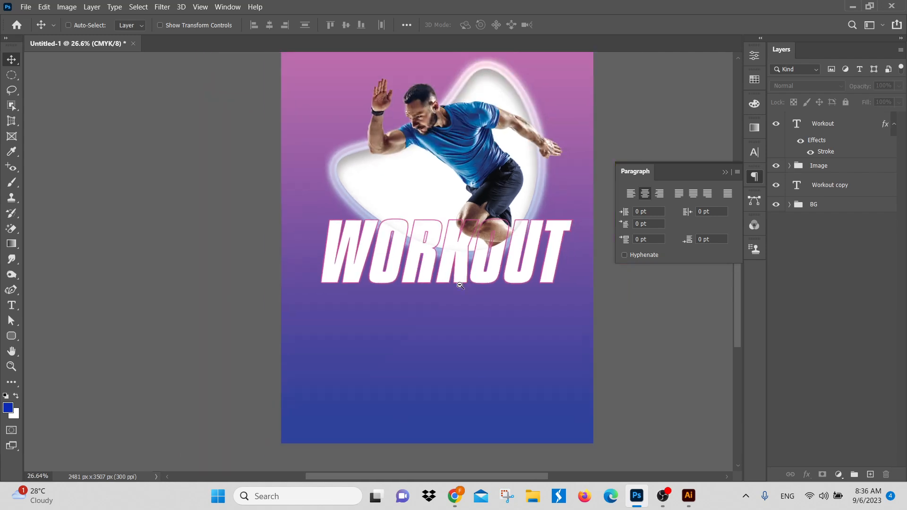
{"action": "scroll", "coordinate": [495, 268], "scroll_direction": "up", "scroll_amount": 1}
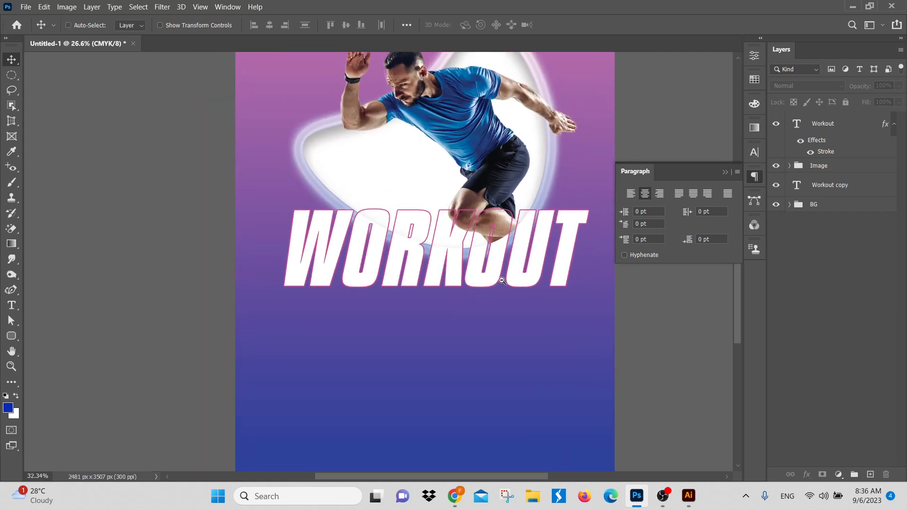
{"action": "left_click_drag", "start_coordinate": [455, 266], "coordinate": [462, 280]}
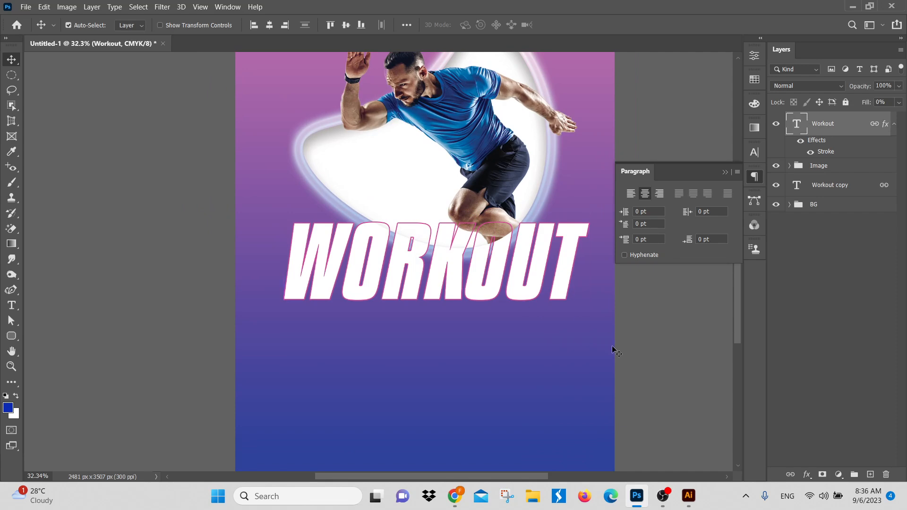
{"action": "left_click", "coordinate": [897, 337]}
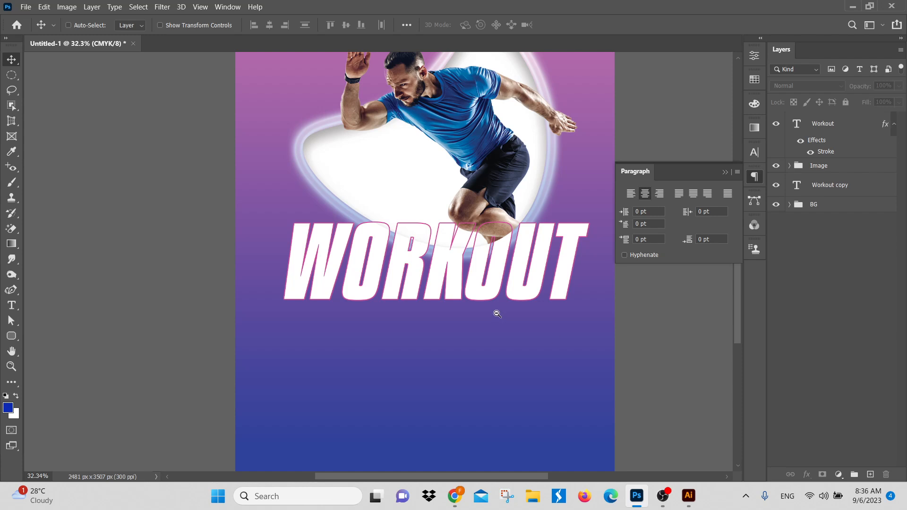
{"action": "left_click_drag", "start_coordinate": [496, 314], "coordinate": [479, 356]}
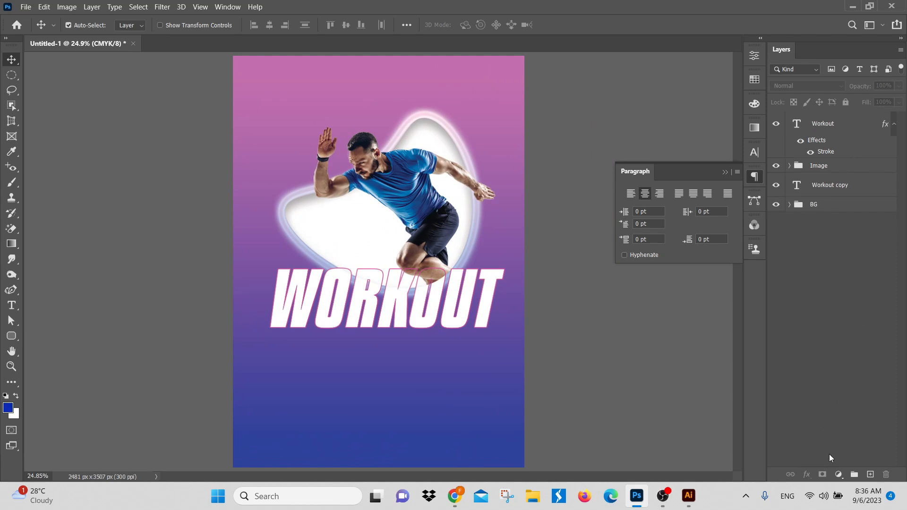
Step: Collapse the Workout layer's effects list and review its Blending Options without changing them
{"action": "left_click", "coordinate": [833, 125]}
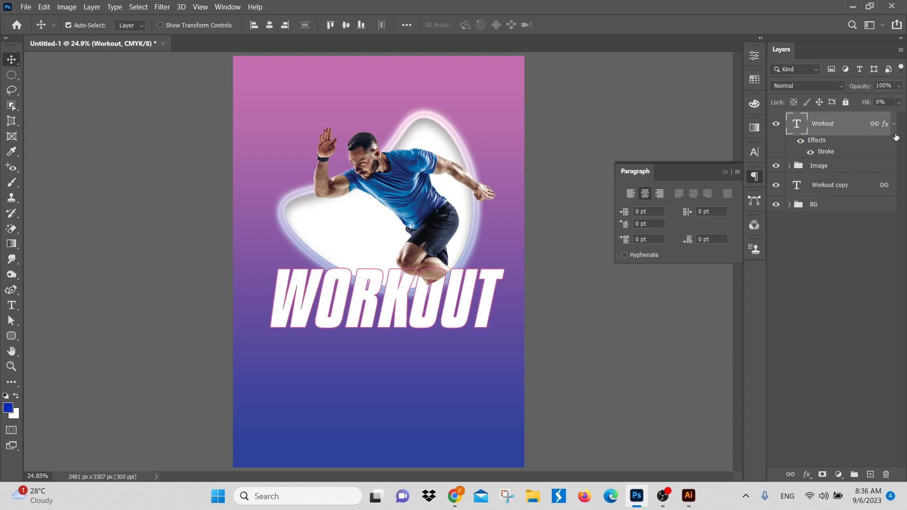
{"action": "left_click", "coordinate": [891, 124]}
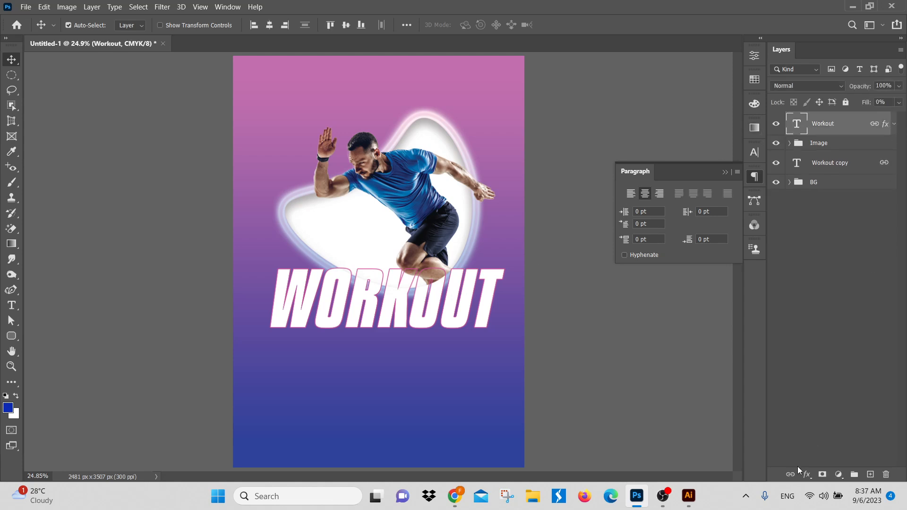
{"action": "left_click", "coordinate": [807, 475]}
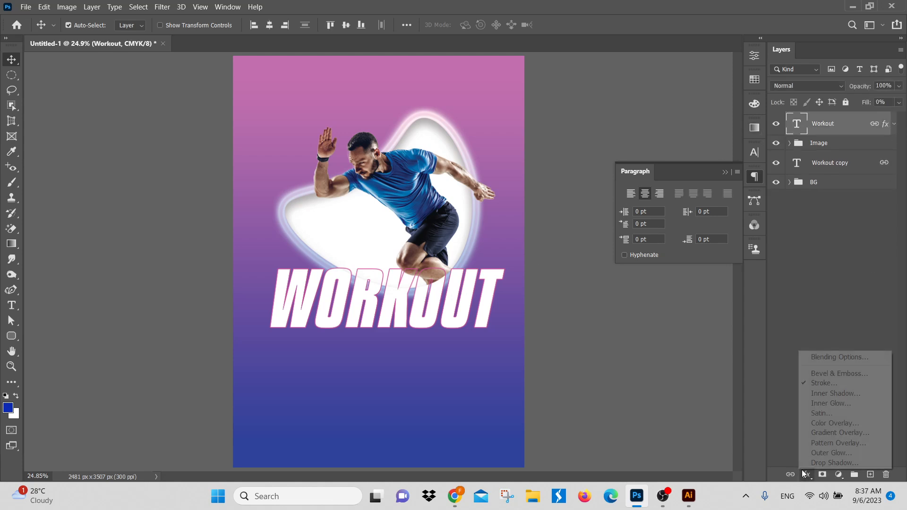
{"action": "left_click", "coordinate": [840, 359]}
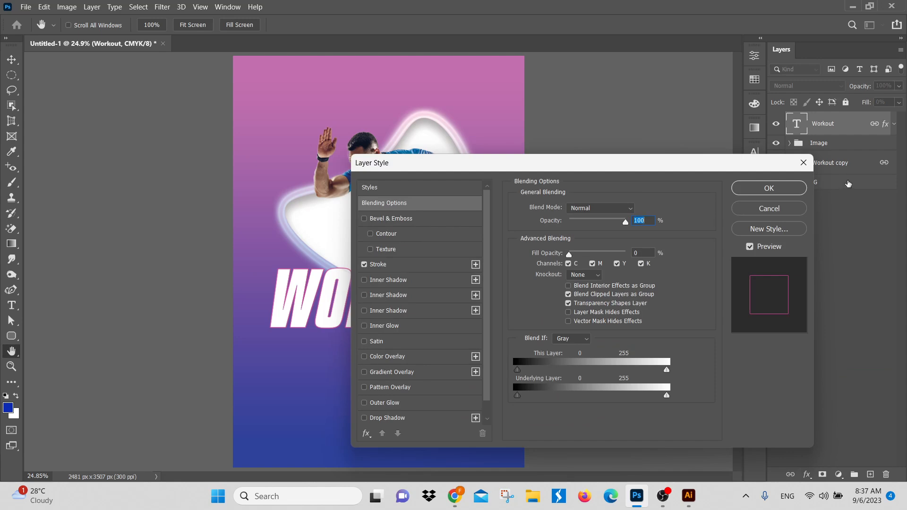
{"action": "left_click", "coordinate": [782, 211]}
Step: Try a Bevel & Emboss effect on the stroked Workout layer in front of the runner
{"action": "left_click", "coordinate": [809, 475]}
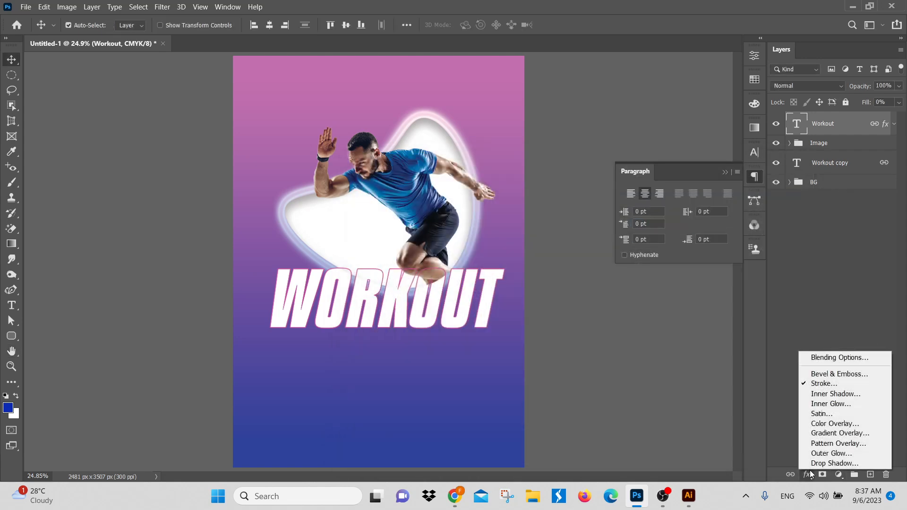
{"action": "left_click", "coordinate": [841, 374]}
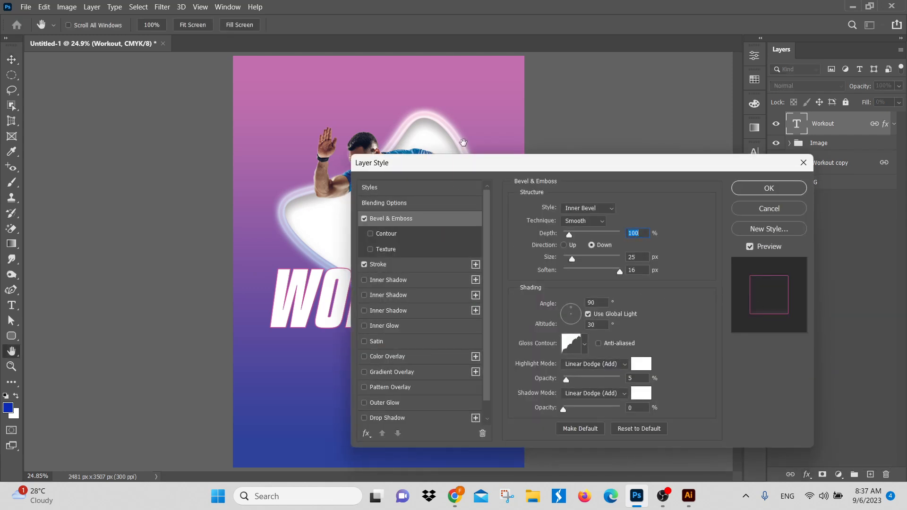
{"action": "left_click_drag", "start_coordinate": [465, 166], "coordinate": [634, 91]}
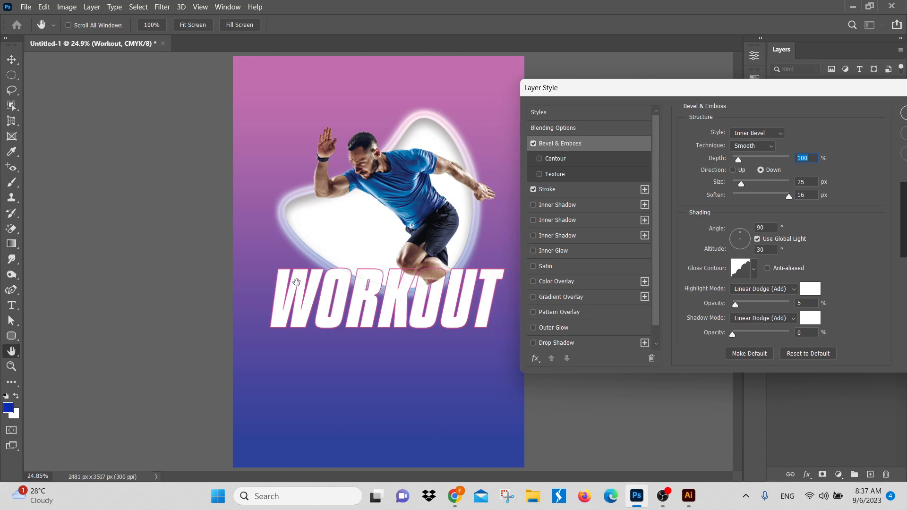
{"action": "left_click_drag", "start_coordinate": [721, 88], "coordinate": [504, 124]}
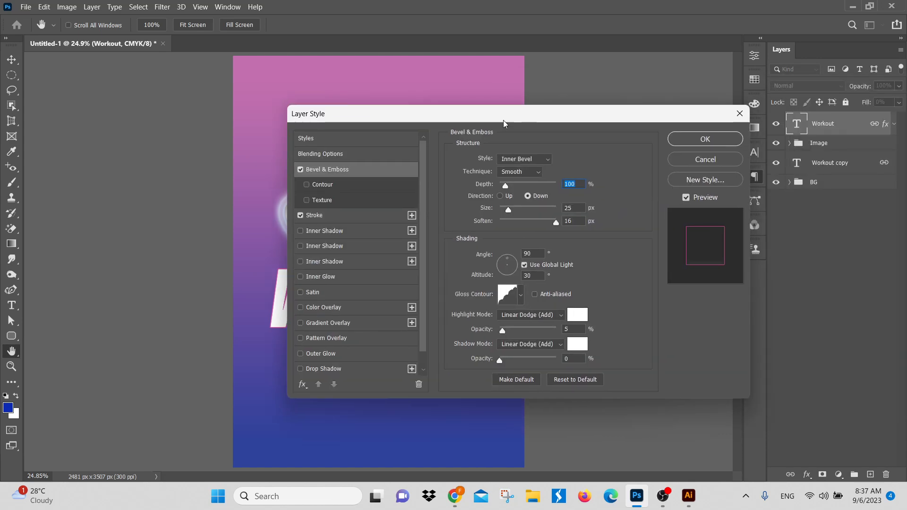
{"action": "left_click", "coordinate": [696, 163]}
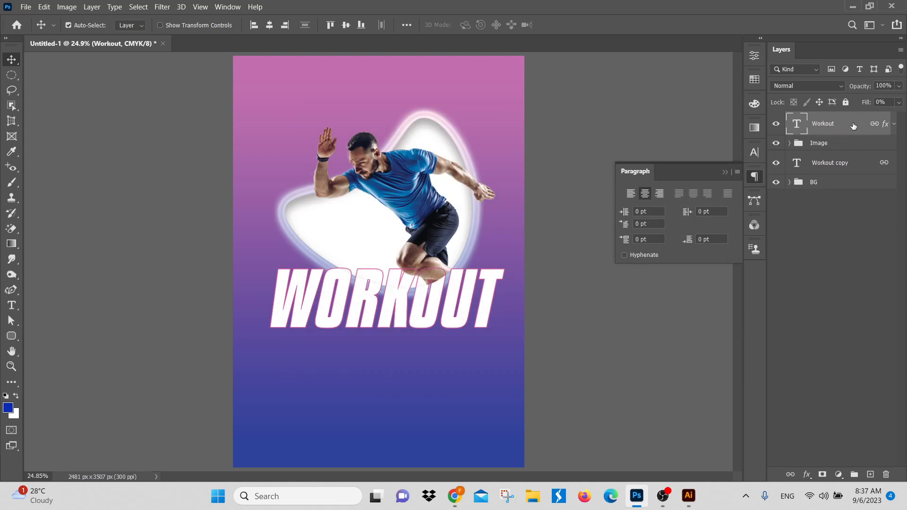
Step: Try a Bevel & Emboss effect with a size of 114 px on the white Workout copy layer behind the runner
{"action": "left_click", "coordinate": [846, 169]}
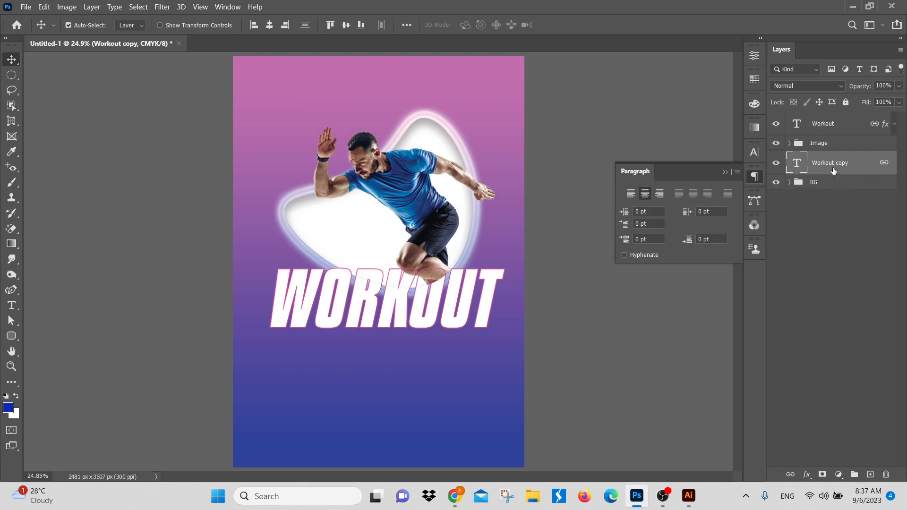
{"action": "left_click", "coordinate": [807, 475]}
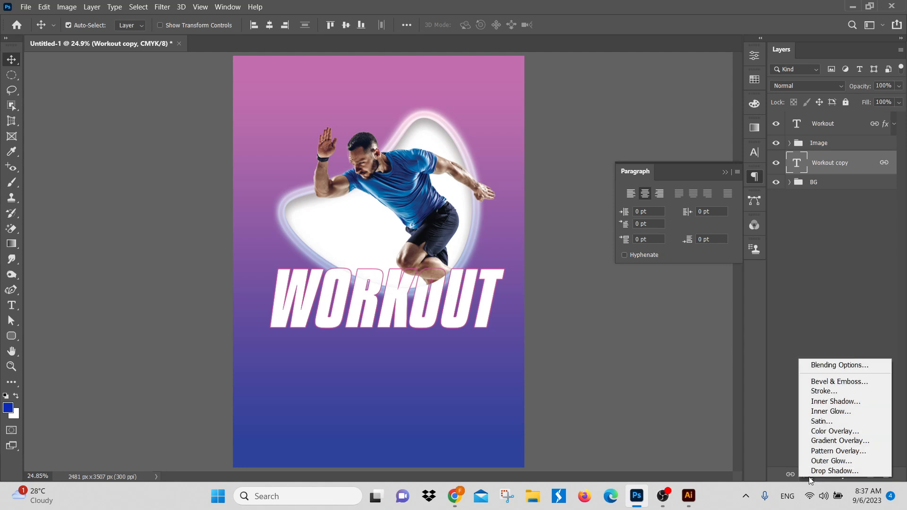
{"action": "left_click", "coordinate": [832, 383]}
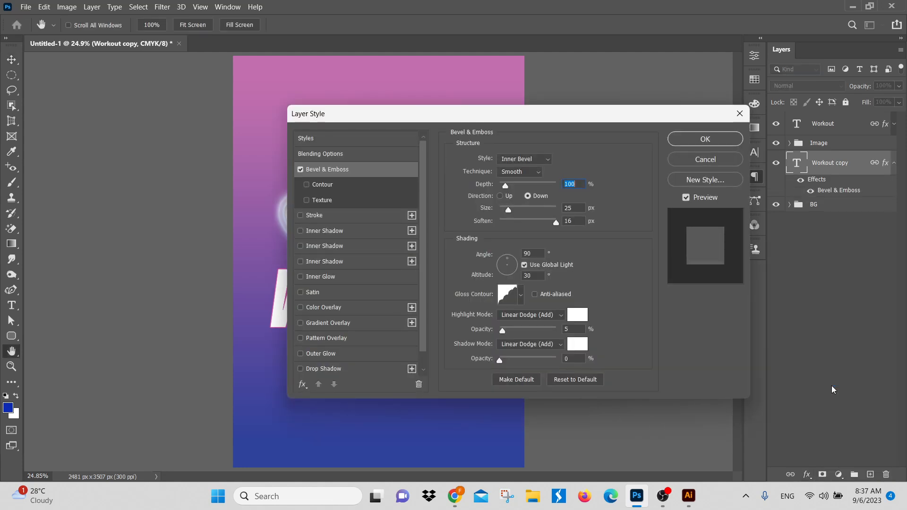
{"action": "left_click_drag", "start_coordinate": [422, 112], "coordinate": [660, 128]}
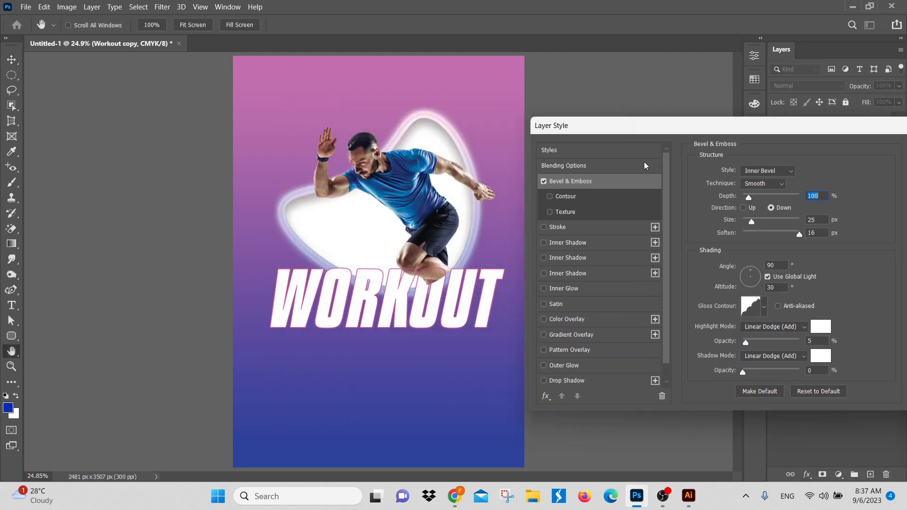
{"action": "left_click", "coordinate": [424, 301], "text": "ctrl"}
{"action": "left_click", "coordinate": [424, 301], "text": "ctrl"}
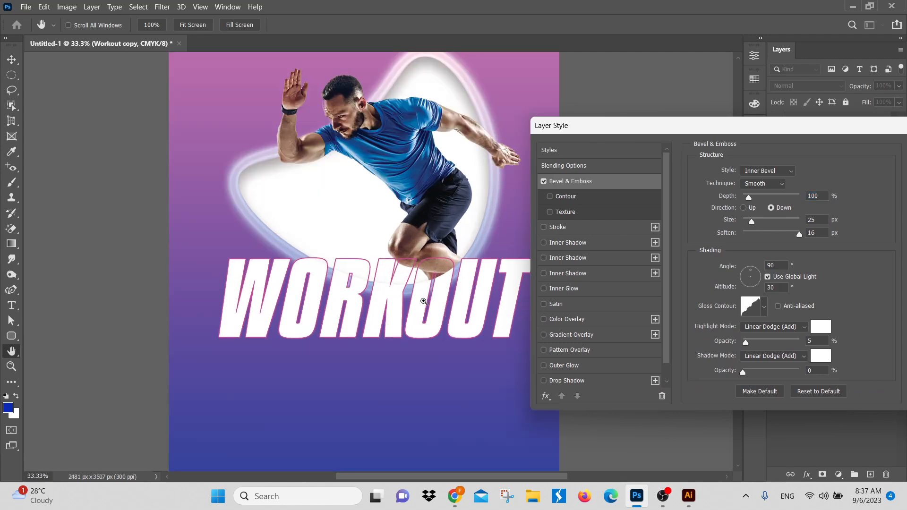
{"action": "left_click", "coordinate": [425, 301], "text": "ctrl"}
{"action": "left_click_drag", "start_coordinate": [427, 285], "coordinate": [366, 207]}
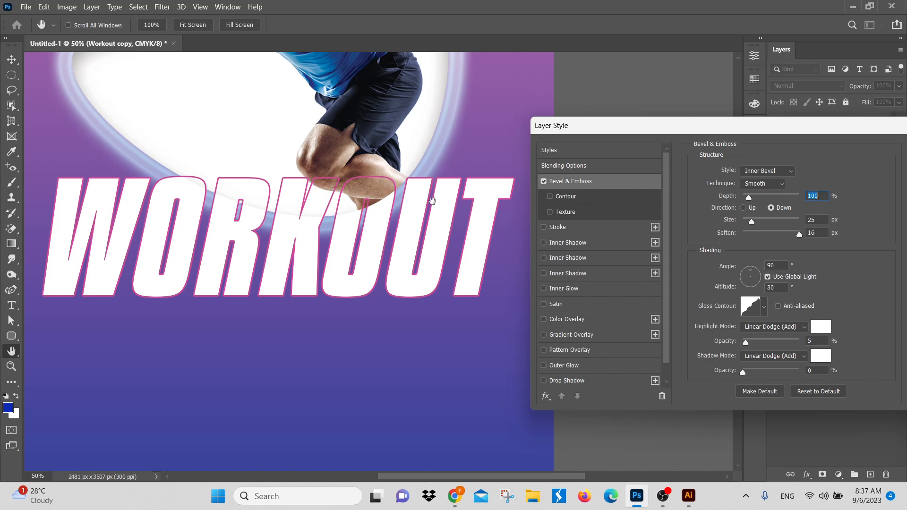
{"action": "left_click_drag", "start_coordinate": [763, 125], "coordinate": [660, 101]}
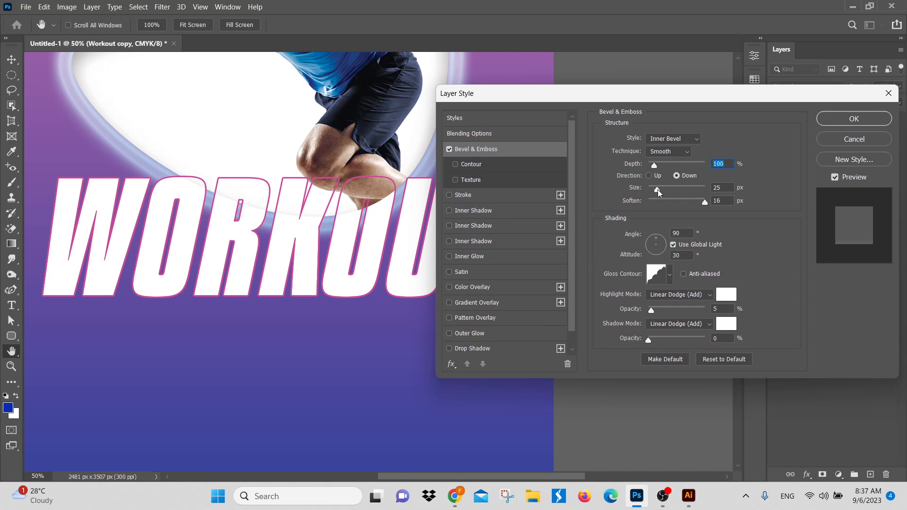
{"action": "left_click_drag", "start_coordinate": [660, 190], "coordinate": [678, 191]}
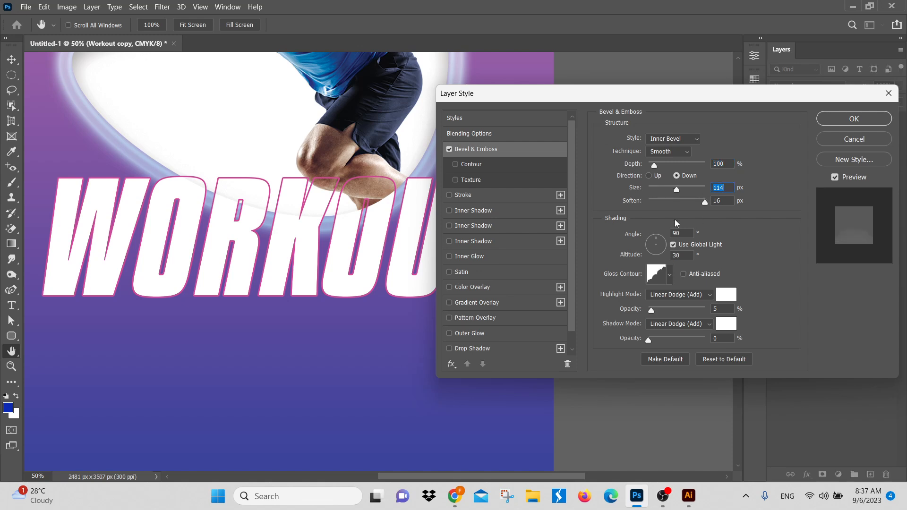
{"action": "left_click", "coordinate": [857, 140]}
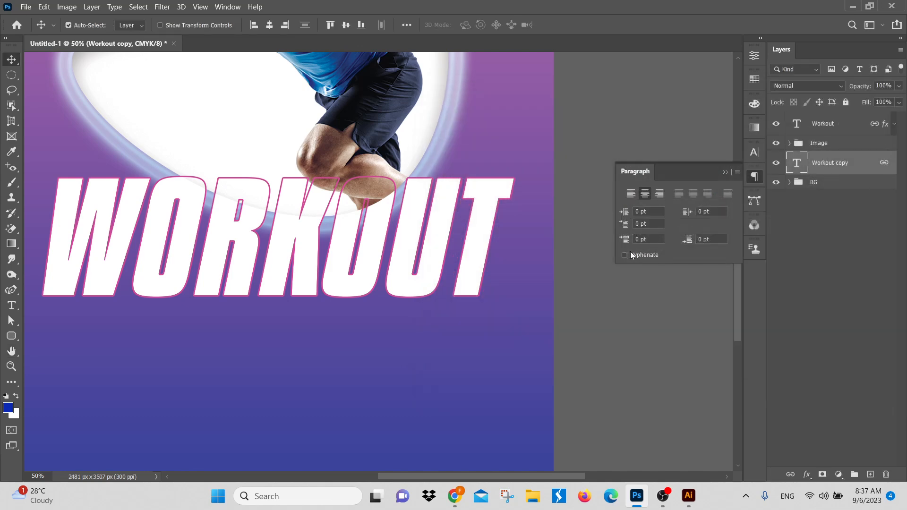
{"action": "key", "text": "ctrl+0"}
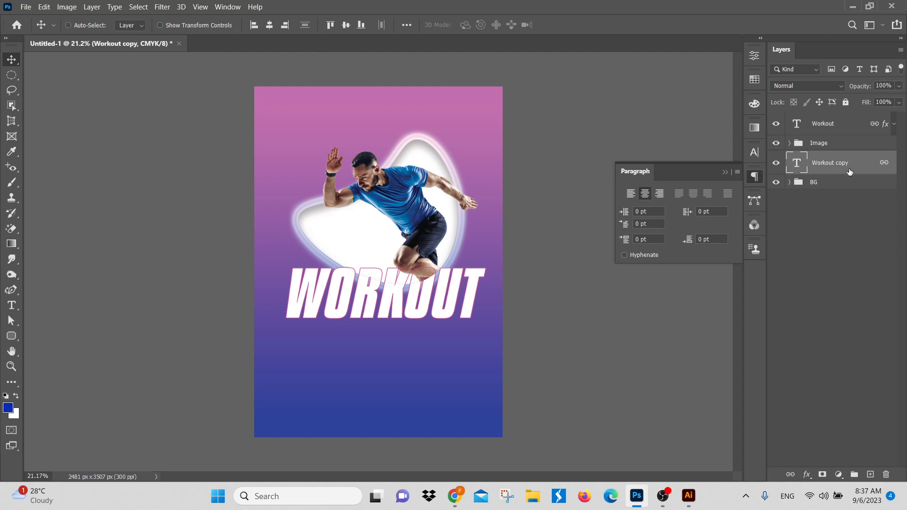
Step: Duplicate the white Workout copy layer and bring the original to the top of the layer stack, unlinked from the other titles
{"action": "key", "text": "ctrl+j"}
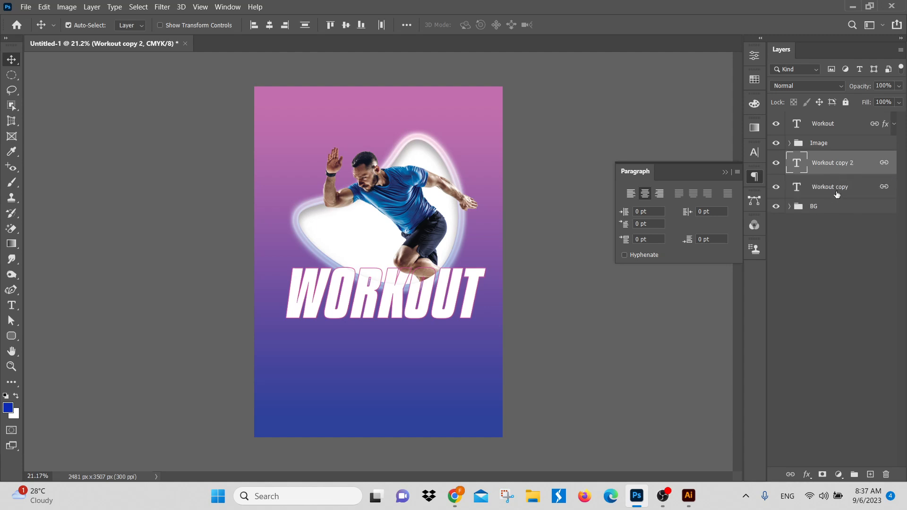
{"action": "left_click_drag", "start_coordinate": [839, 190], "coordinate": [842, 113]}
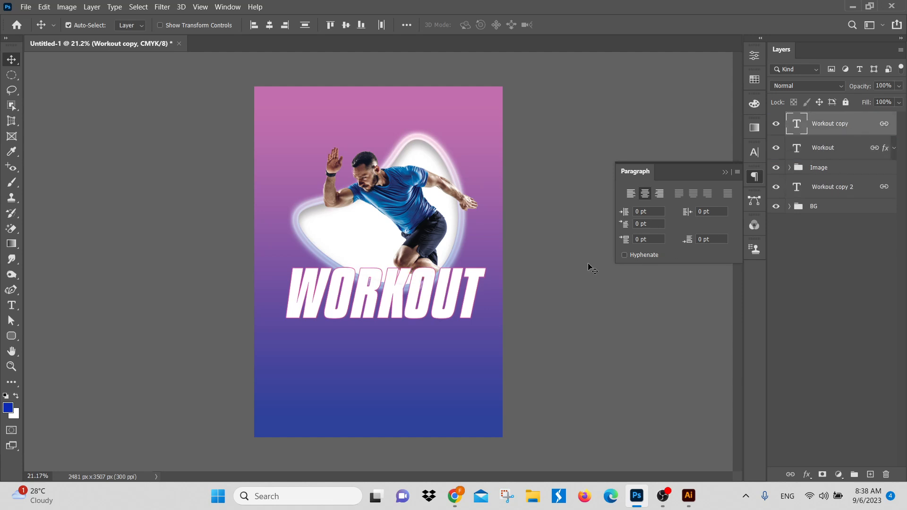
{"action": "left_click", "coordinate": [791, 475]}
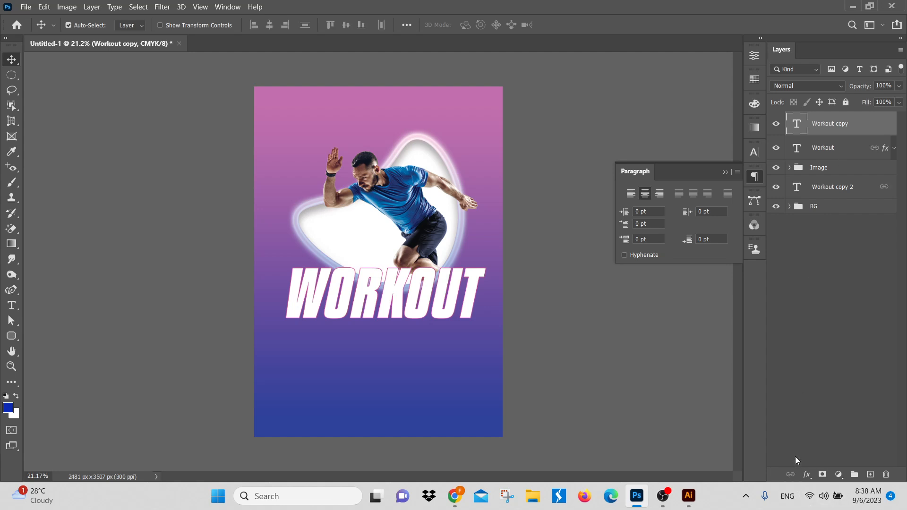
{"action": "left_click", "coordinate": [849, 280]}
Step: Move the unlinked Workout copy title straight down into the empty blue area below the runner, to about Y 2803 px
{"action": "left_click", "coordinate": [841, 128]}
{"action": "key", "text": "ctrl+t"}
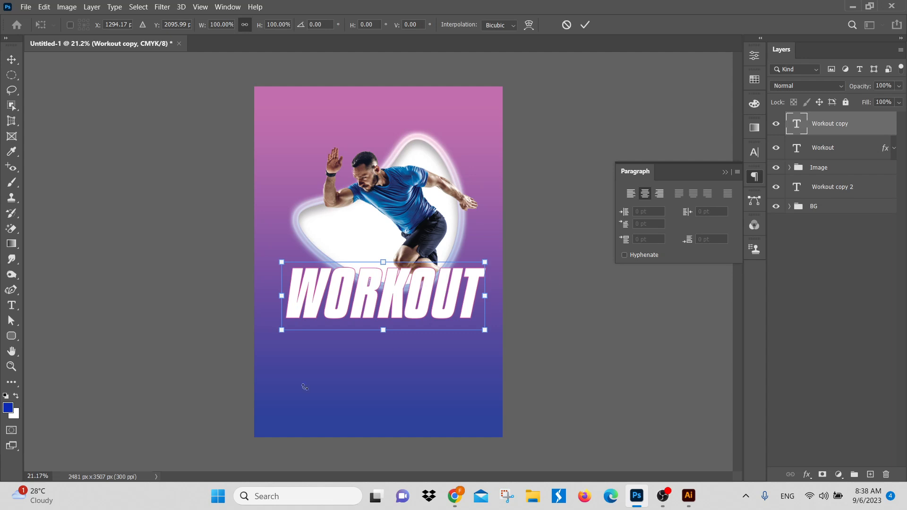
{"action": "left_click_drag", "start_coordinate": [396, 297], "coordinate": [406, 250]}
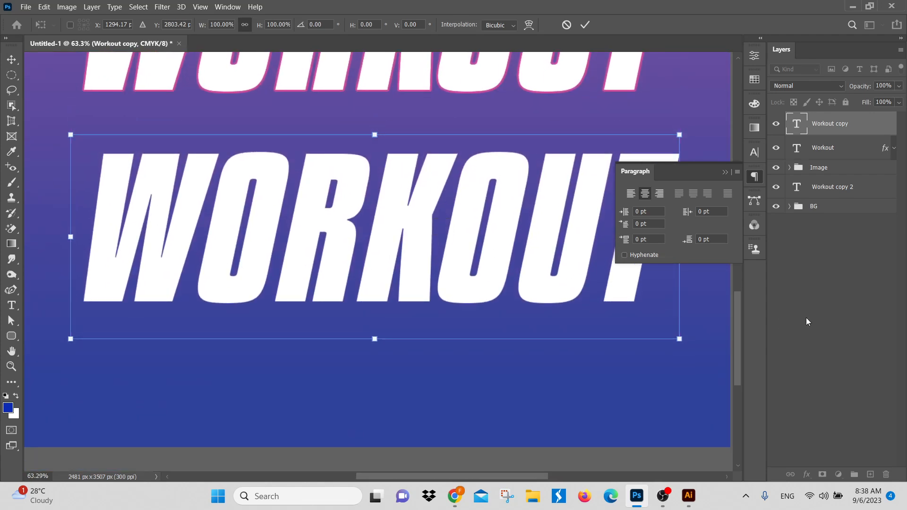
{"action": "key", "text": "Return"}
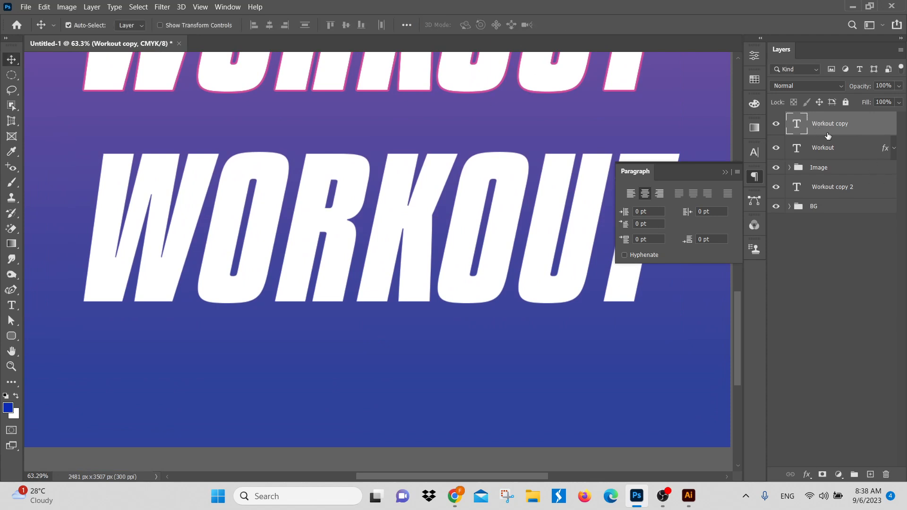
{"action": "left_click", "coordinate": [827, 356]}
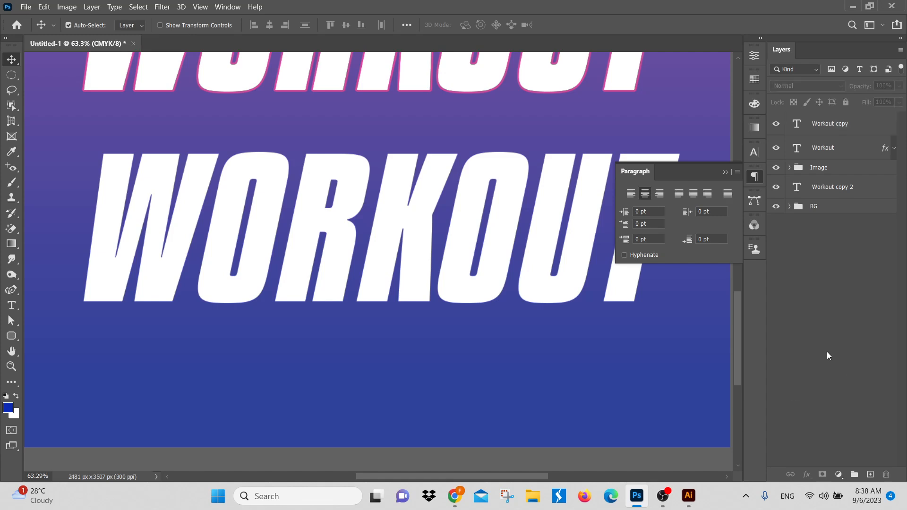
Step: Try an upward Inner Bevel on the lower Workout copy title with 625% depth and 142 px size
{"action": "left_click", "coordinate": [834, 121]}
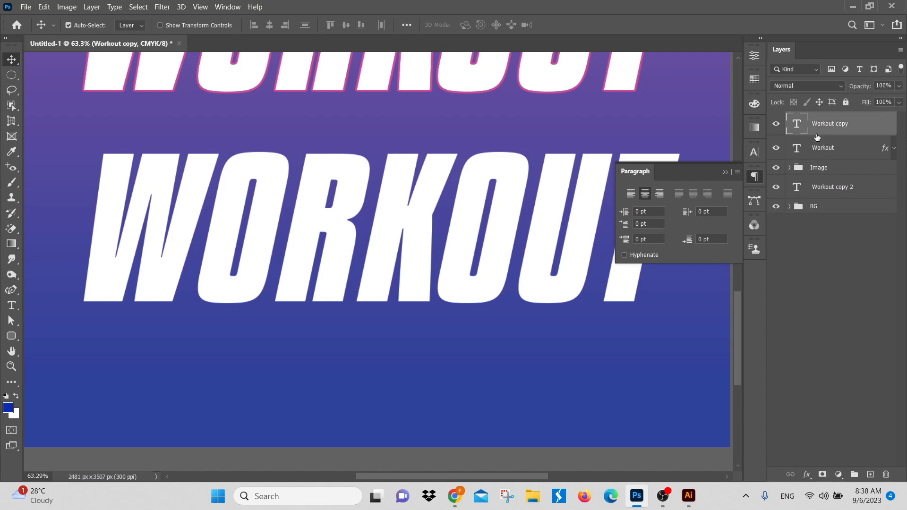
{"action": "left_click", "coordinate": [807, 475]}
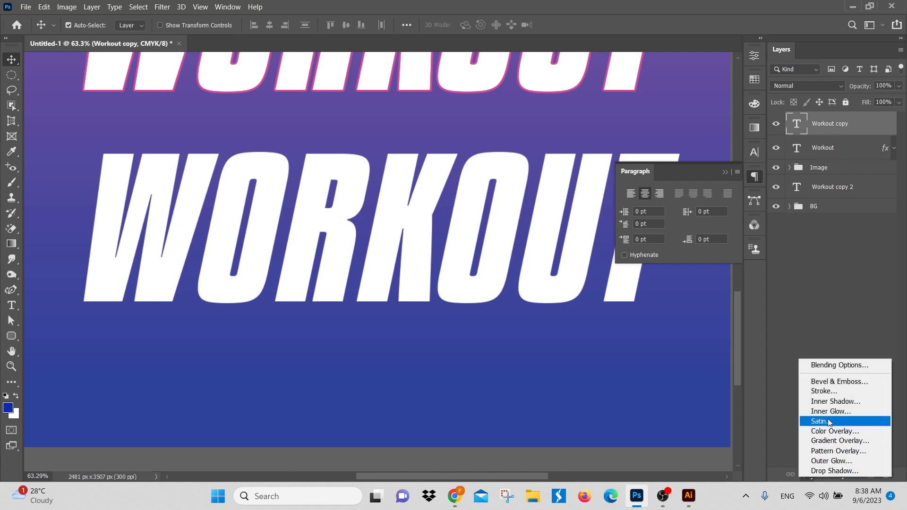
{"action": "left_click", "coordinate": [838, 381]}
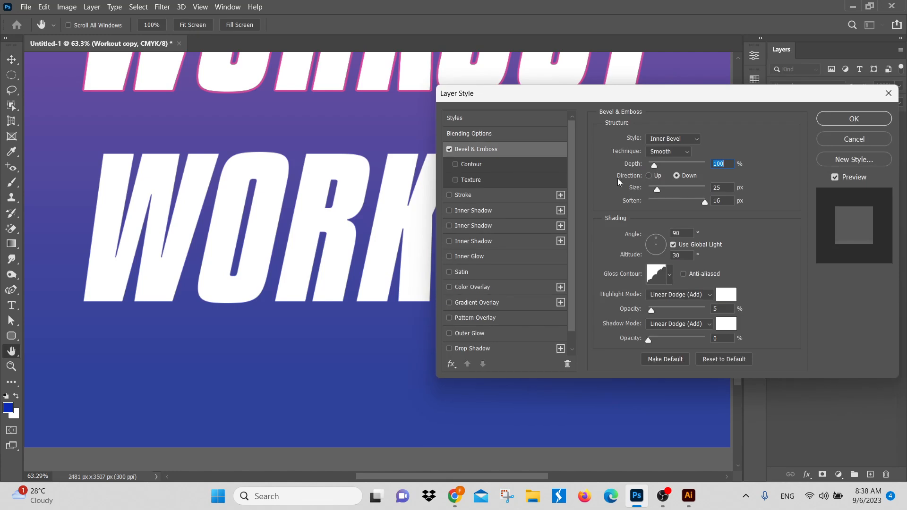
{"action": "left_click", "coordinate": [650, 176]}
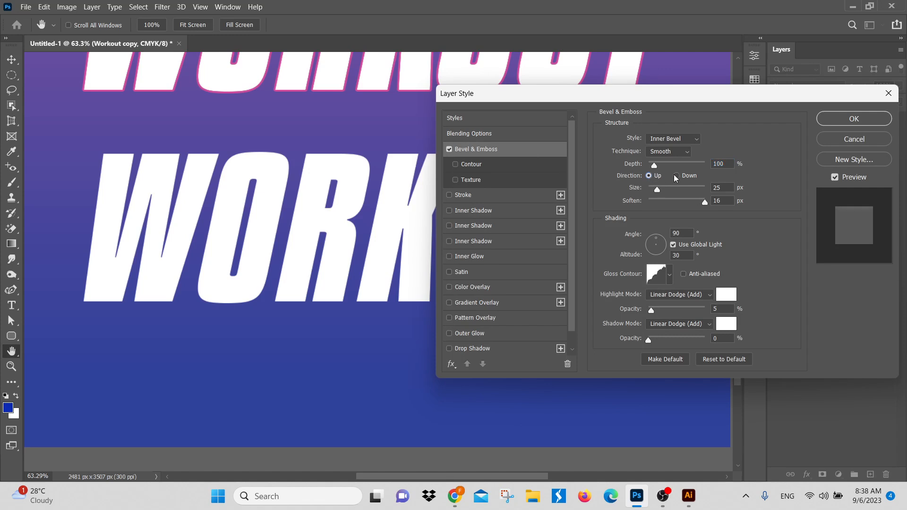
{"action": "left_click_drag", "start_coordinate": [655, 165], "coordinate": [682, 188]}
Step: Try several gloss contour presets for the lower title's bevel and discard the effect
{"action": "left_click", "coordinate": [671, 274]}
{"action": "left_click", "coordinate": [617, 301]}
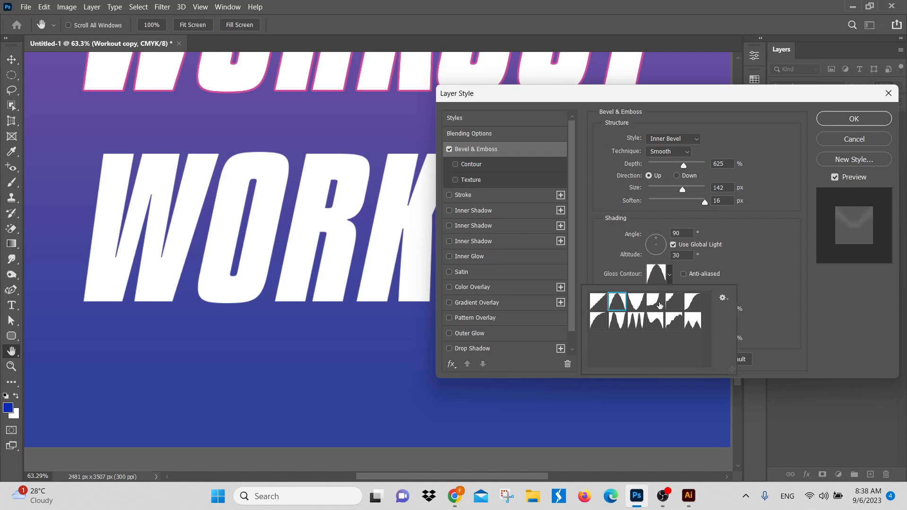
{"action": "left_click", "coordinate": [655, 301]}
{"action": "left_click", "coordinate": [638, 321]}
{"action": "left_click", "coordinate": [617, 322]}
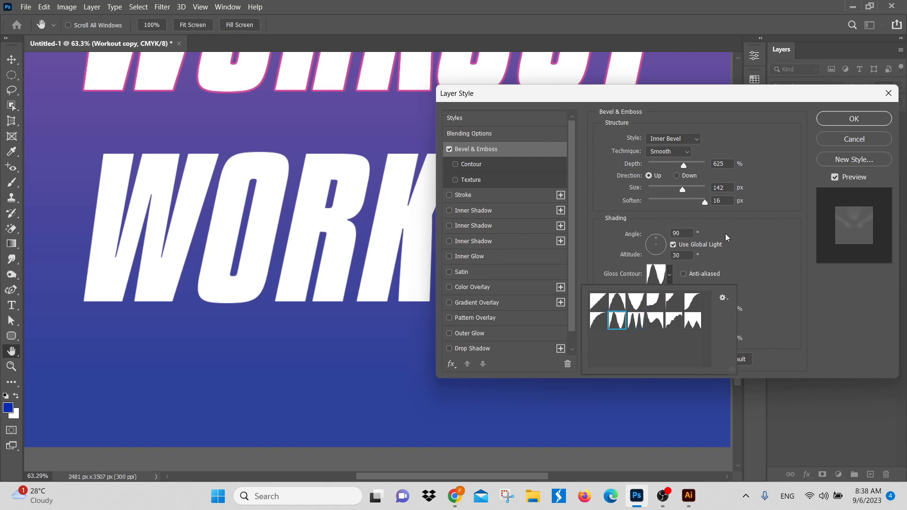
{"action": "left_click", "coordinate": [855, 140]}
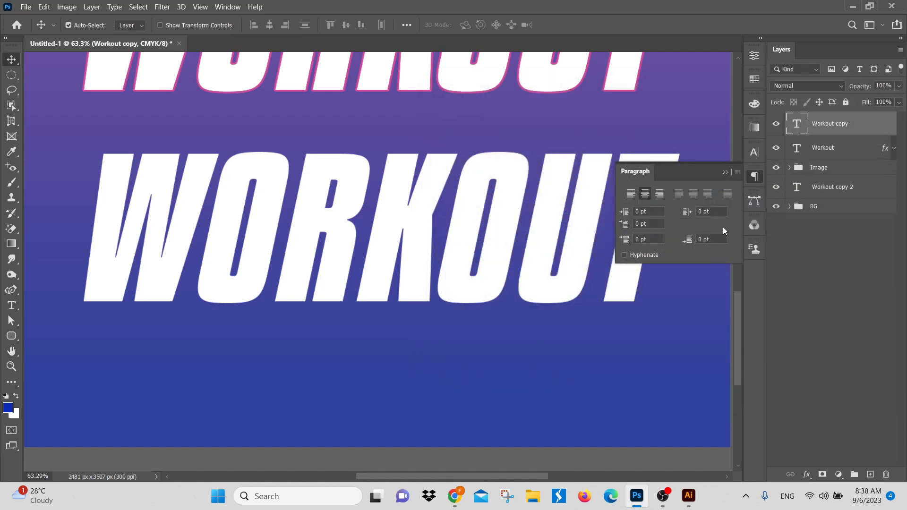
Step: Collapse the paragraph settings and hide the lower Workout copy title
{"action": "left_click", "coordinate": [724, 172]}
{"action": "scroll", "coordinate": [584, 225], "scroll_direction": "down", "scroll_amount": 3}
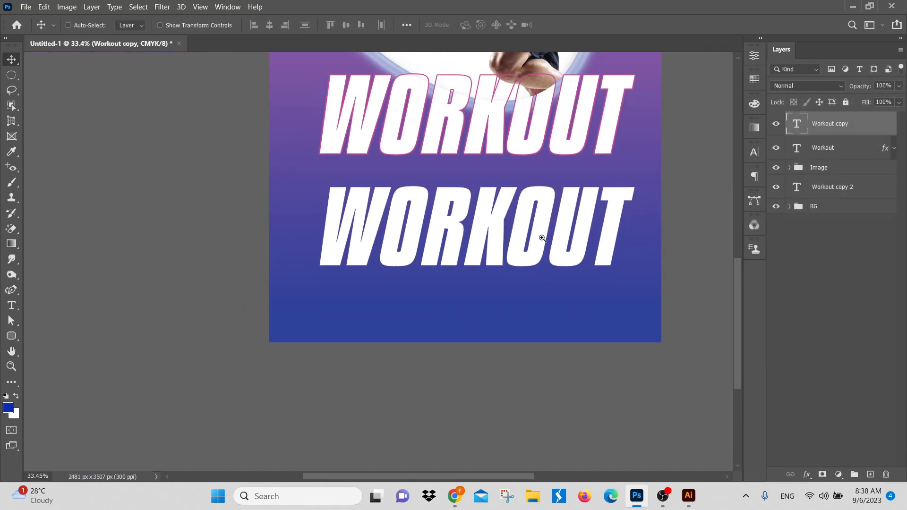
{"action": "left_click", "coordinate": [776, 124]}
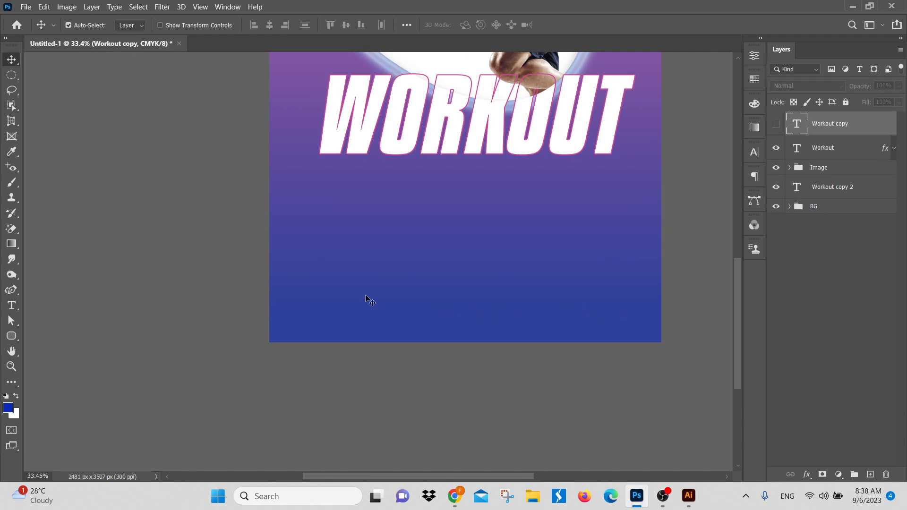
Step: Draw a rounded rectangle about 1083 by 405 px below the WORKOUT title and fill it with pink
{"action": "left_click", "coordinate": [7, 337]}
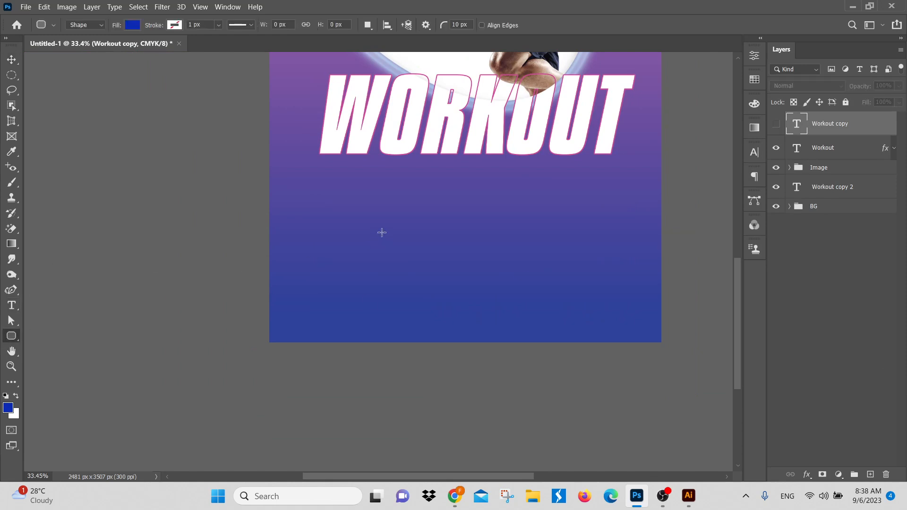
{"action": "left_click_drag", "start_coordinate": [414, 224], "coordinate": [579, 288]}
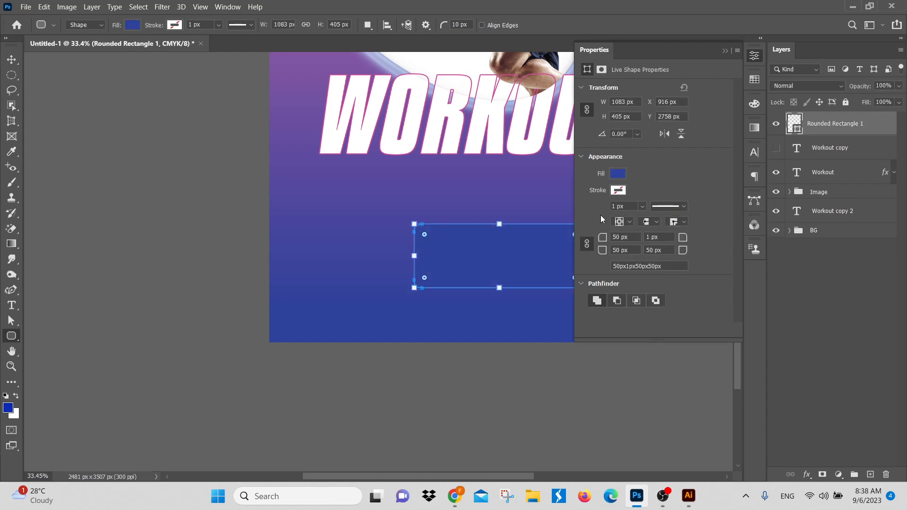
{"action": "left_click", "coordinate": [619, 175]}
{"action": "left_click", "coordinate": [589, 236]}
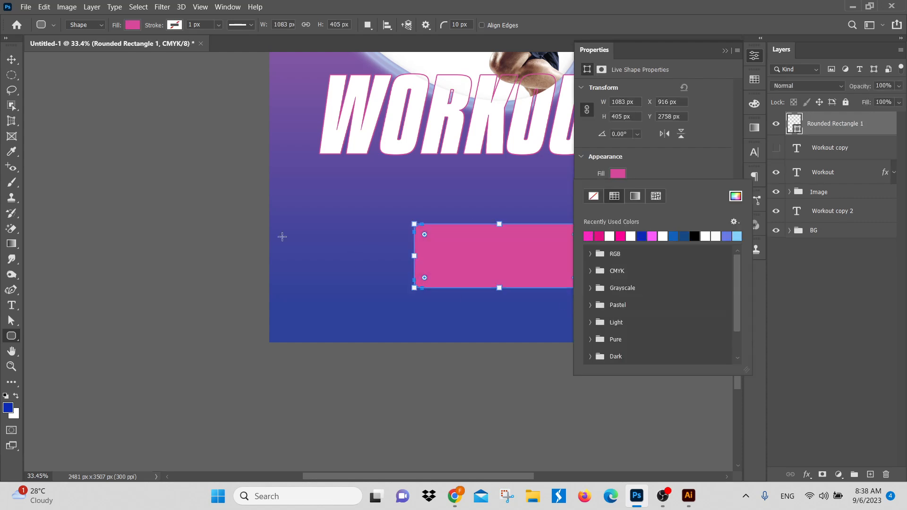
{"action": "left_click", "coordinate": [12, 61]}
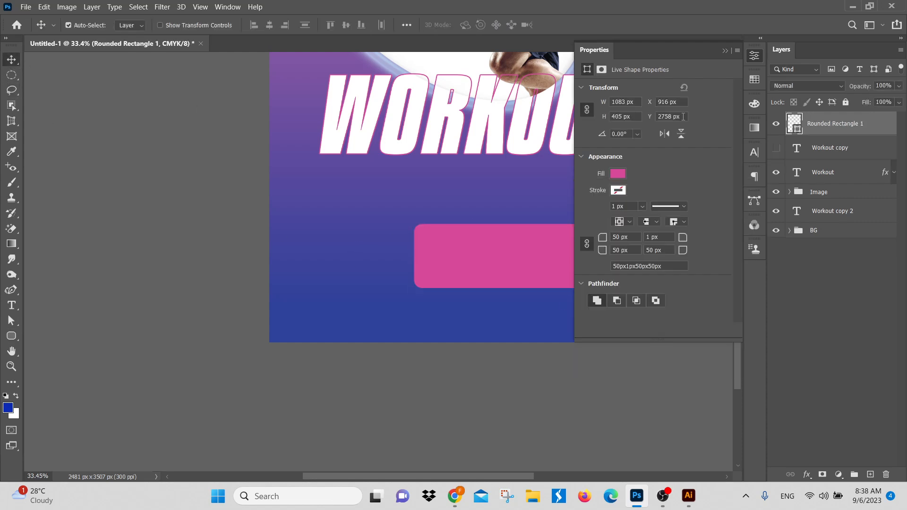
{"action": "left_click", "coordinate": [843, 326]}
Step: Add a Bevel & Emboss effect to the pink rounded rectangle with direction Up and a depth of 501%
{"action": "left_click", "coordinate": [856, 130]}
{"action": "left_click_drag", "start_coordinate": [477, 238], "coordinate": [321, 249]}
{"action": "left_click", "coordinate": [807, 475]}
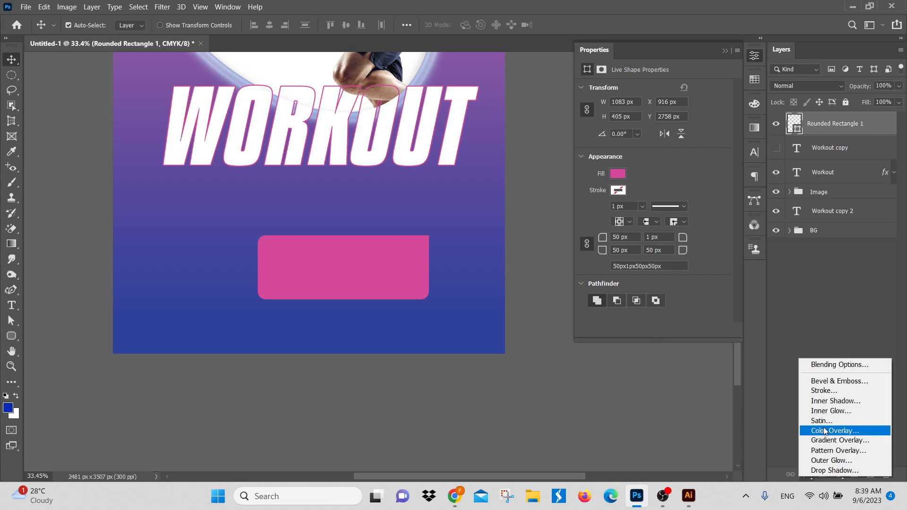
{"action": "left_click", "coordinate": [453, 247]}
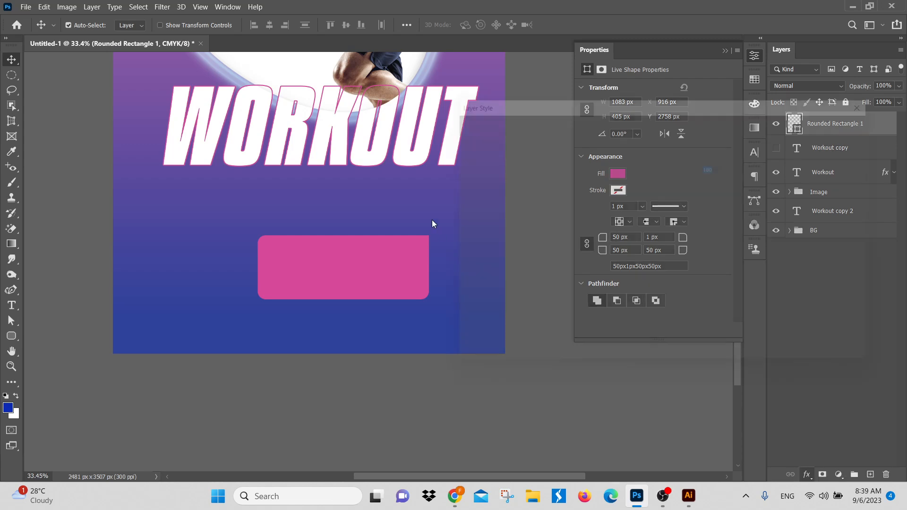
{"action": "scroll", "coordinate": [363, 260], "scroll_direction": "up", "scroll_amount": 4}
{"action": "left_click_drag", "start_coordinate": [384, 286], "coordinate": [229, 251]}
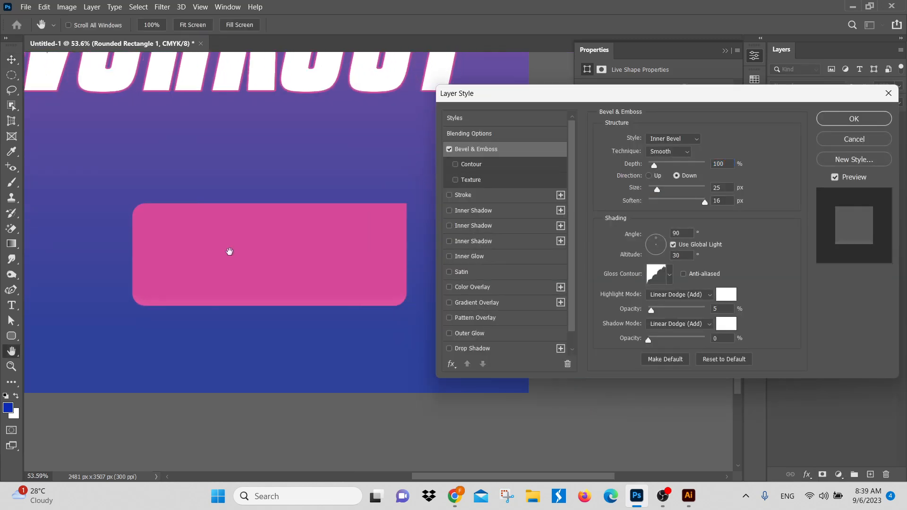
{"action": "left_click", "coordinate": [650, 176]}
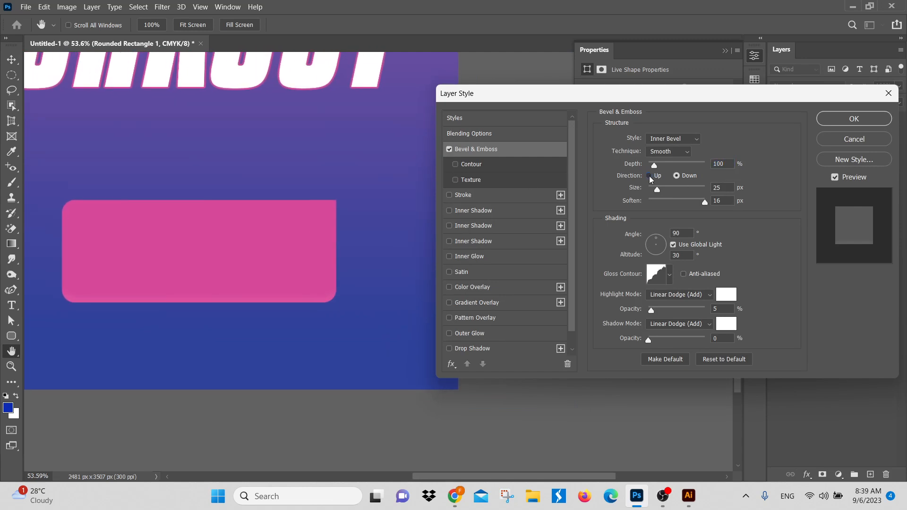
{"action": "left_click_drag", "start_coordinate": [656, 166], "coordinate": [677, 166]}
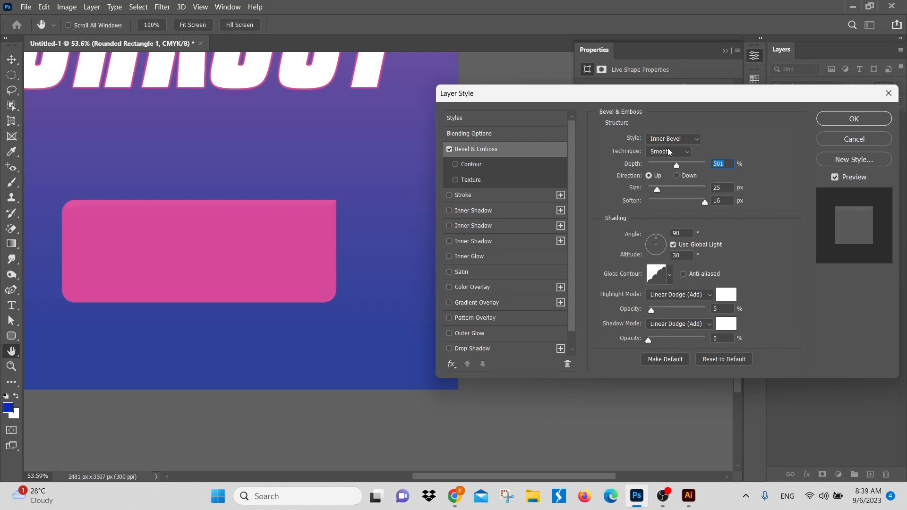
Step: Try the Emboss style on the rectangle's bevel and return it to Inner Bevel
{"action": "left_click", "coordinate": [676, 139]}
{"action": "left_click", "coordinate": [677, 140]}
{"action": "left_click", "coordinate": [691, 140]}
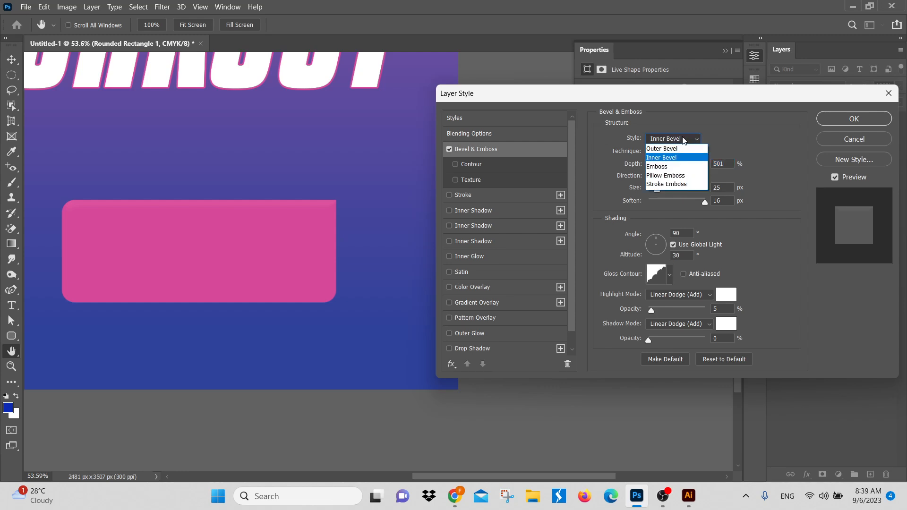
{"action": "left_click", "coordinate": [677, 169]}
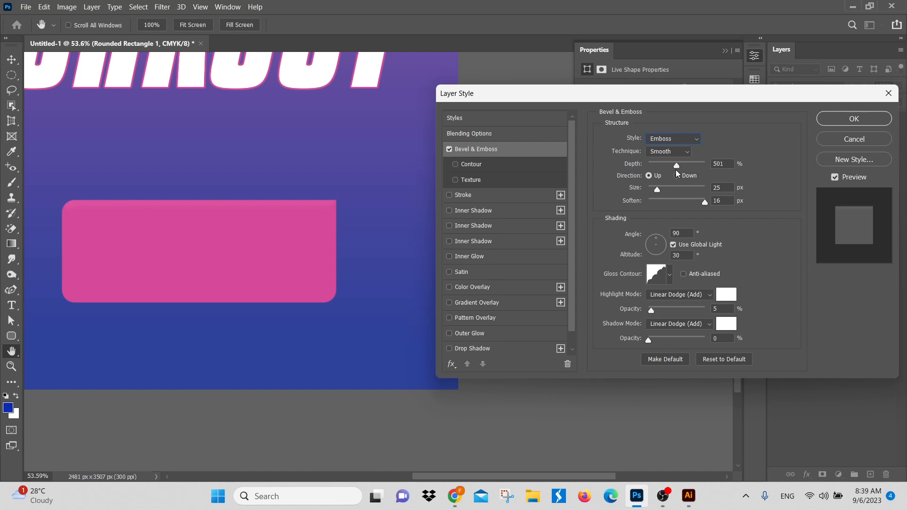
{"action": "left_click", "coordinate": [679, 138]}
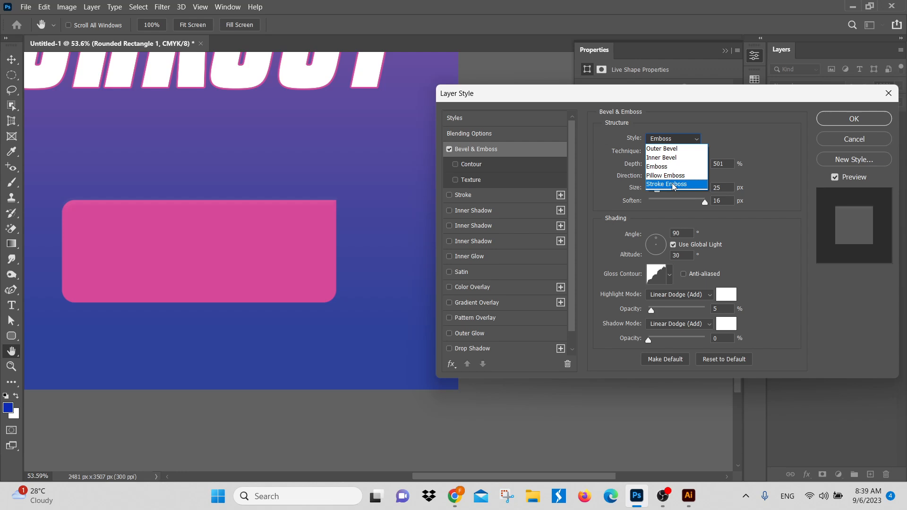
{"action": "left_click", "coordinate": [675, 159]}
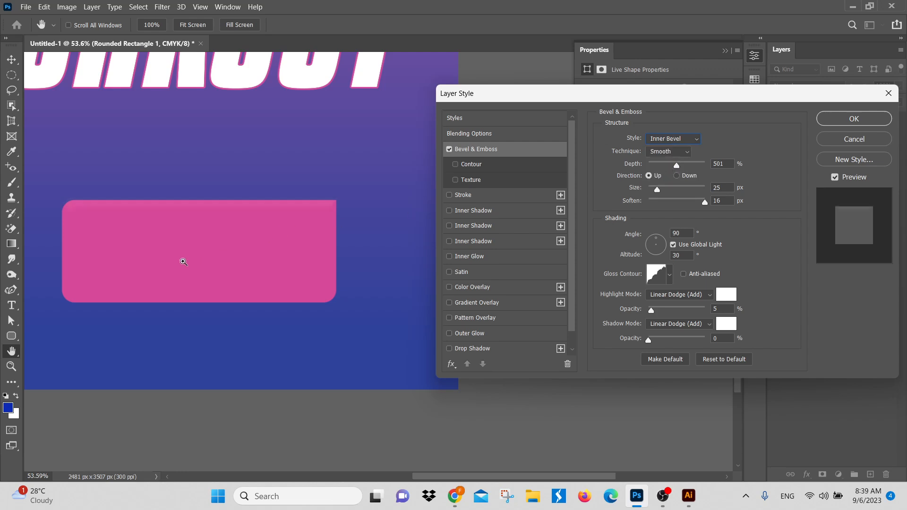
Step: Set the pink rectangle's bevel size to 122 px and its soften value to 15 px
{"action": "left_click_drag", "start_coordinate": [179, 260], "coordinate": [210, 264]}
{"action": "left_click_drag", "start_coordinate": [286, 203], "coordinate": [243, 211]}
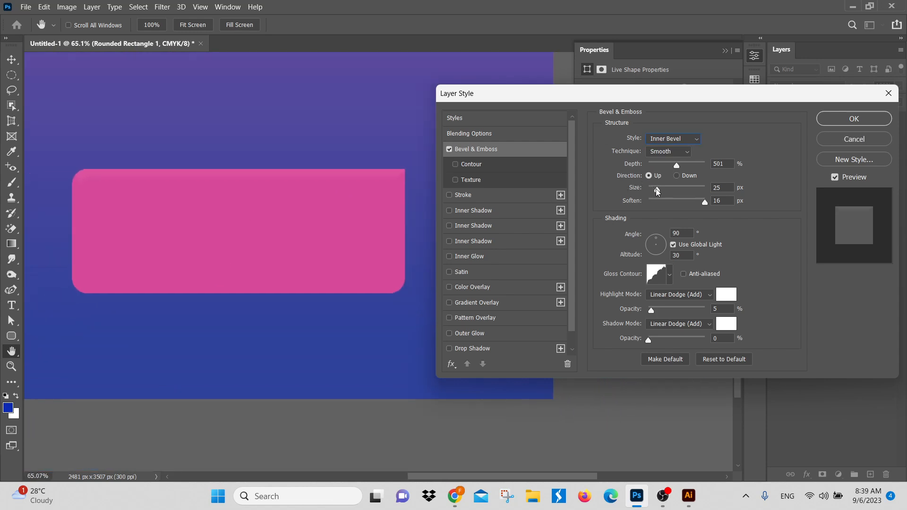
{"action": "left_click_drag", "start_coordinate": [657, 191], "coordinate": [702, 205]}
Step: Try several gloss contour presets on the pink rectangle's bevel and discard the Bevel & Emboss effect
{"action": "left_click", "coordinate": [670, 275]}
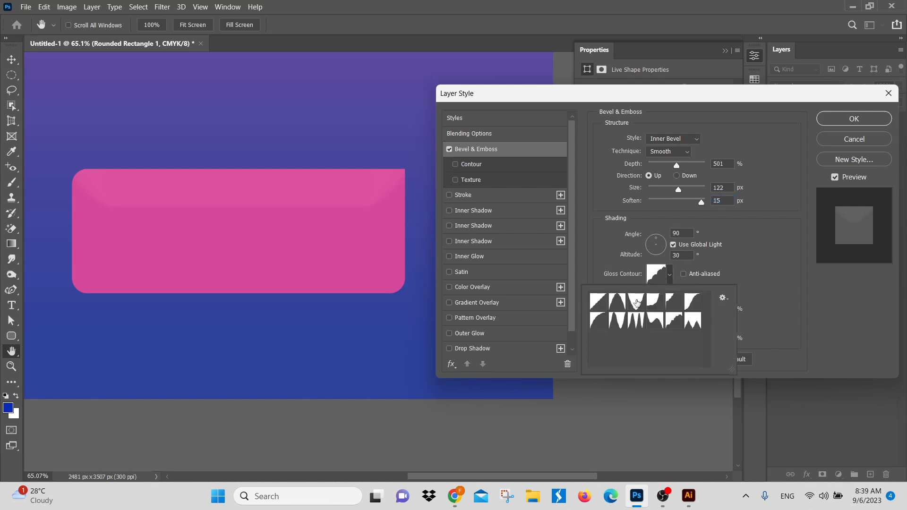
{"action": "left_click", "coordinate": [637, 301]}
{"action": "left_click", "coordinate": [617, 305]}
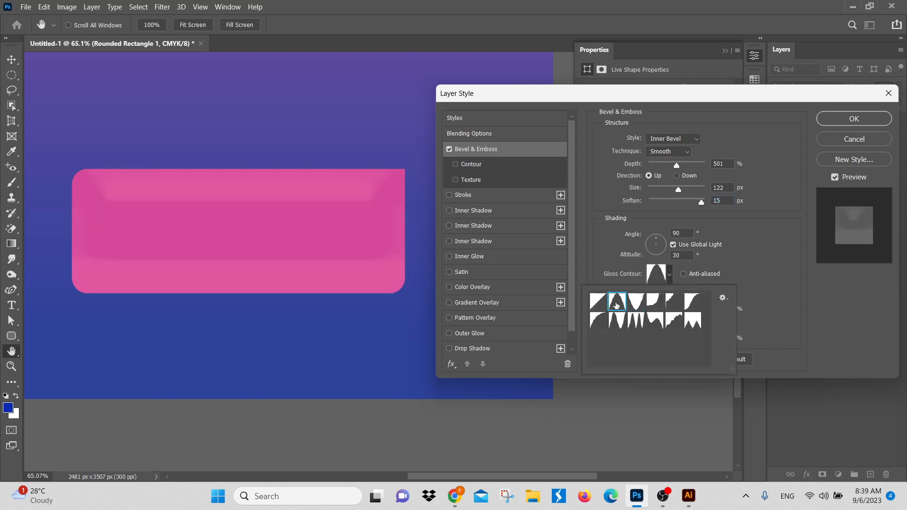
{"action": "left_click", "coordinate": [656, 306]}
{"action": "left_click", "coordinate": [681, 305]}
{"action": "left_click", "coordinate": [693, 303]}
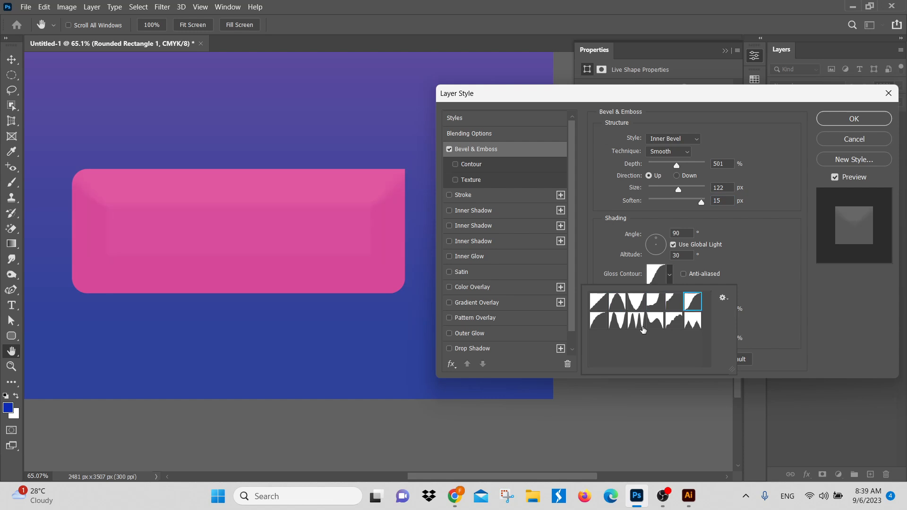
{"action": "left_click", "coordinate": [636, 322]}
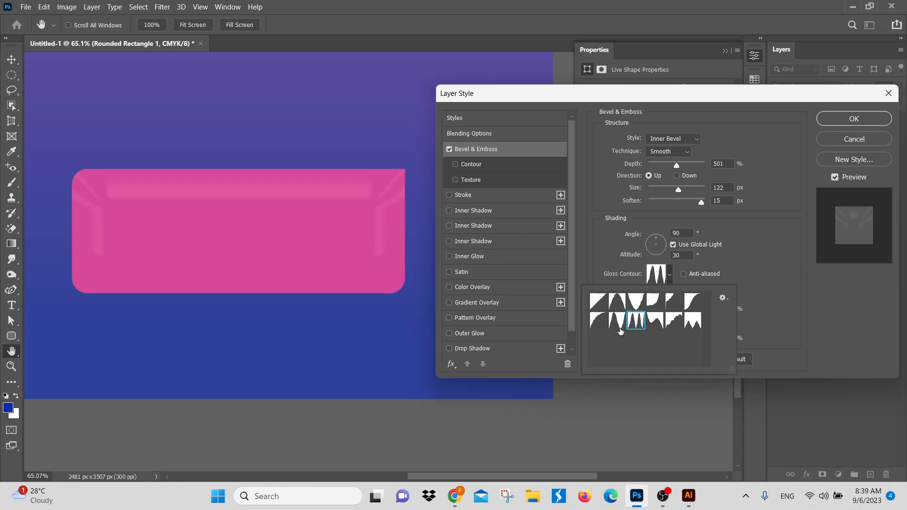
{"action": "left_click", "coordinate": [654, 324]}
{"action": "left_click", "coordinate": [678, 324]}
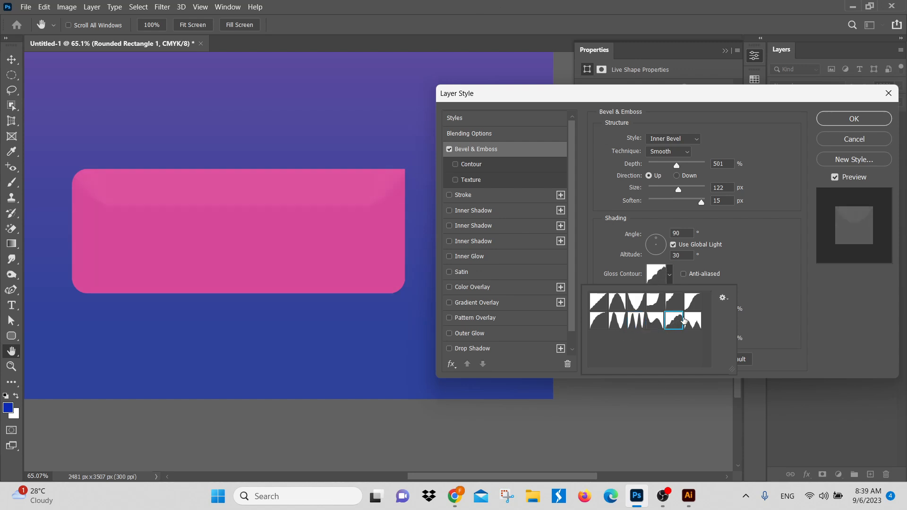
{"action": "left_click", "coordinate": [693, 321]}
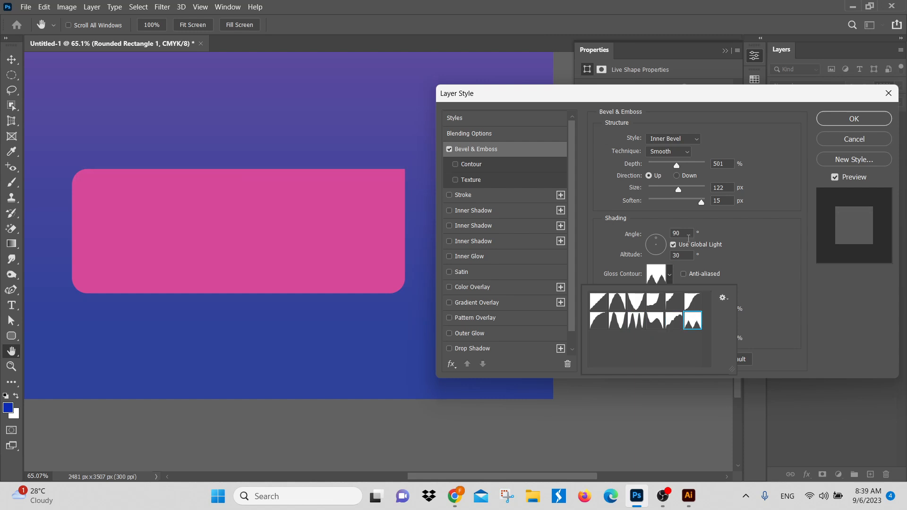
{"action": "left_click", "coordinate": [635, 301]}
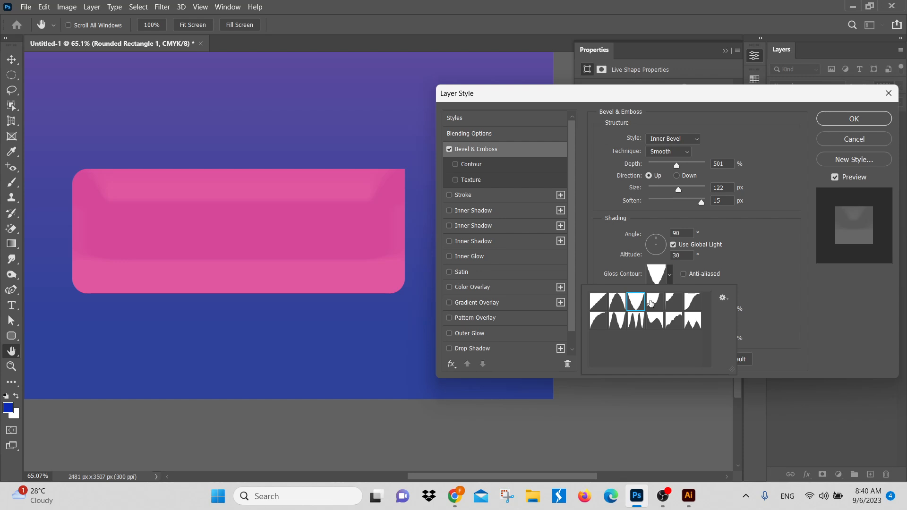
{"action": "left_click", "coordinate": [855, 139]}
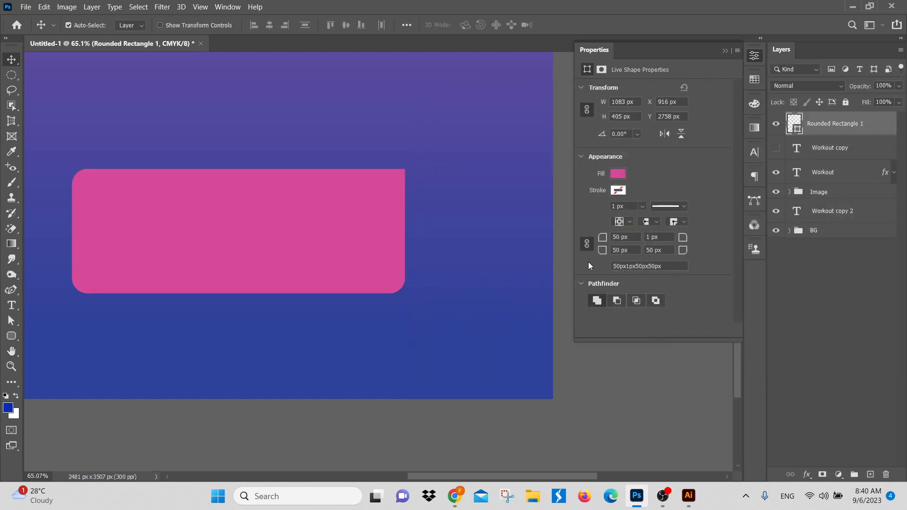
Step: Hide the Rounded Rectangle 1 layer and add a Bevel & Emboss effect to the Workout copy 2 text layer
{"action": "key", "text": "ctrl+0"}
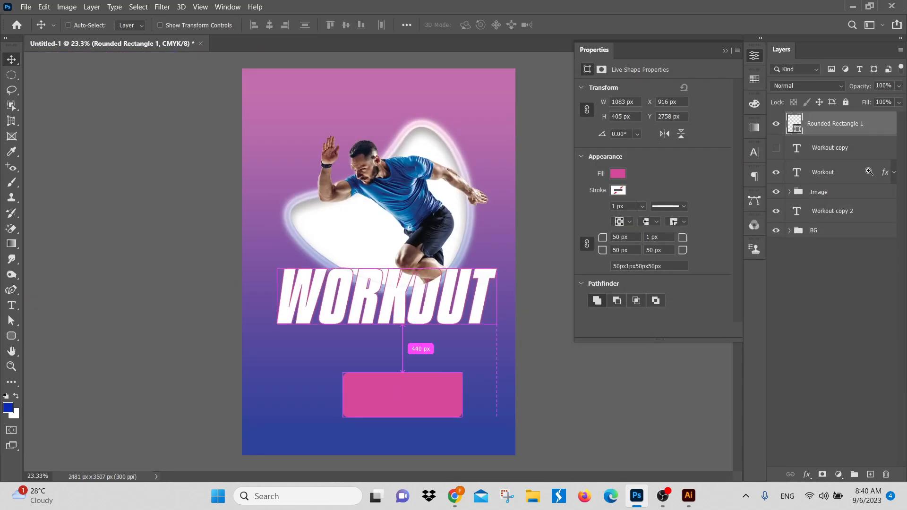
{"action": "left_click", "coordinate": [847, 216]}
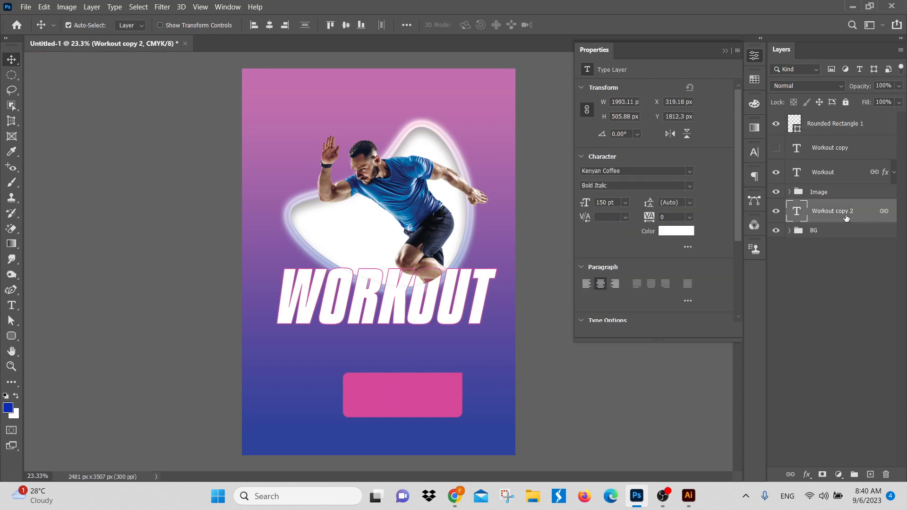
{"action": "left_click", "coordinate": [776, 123]}
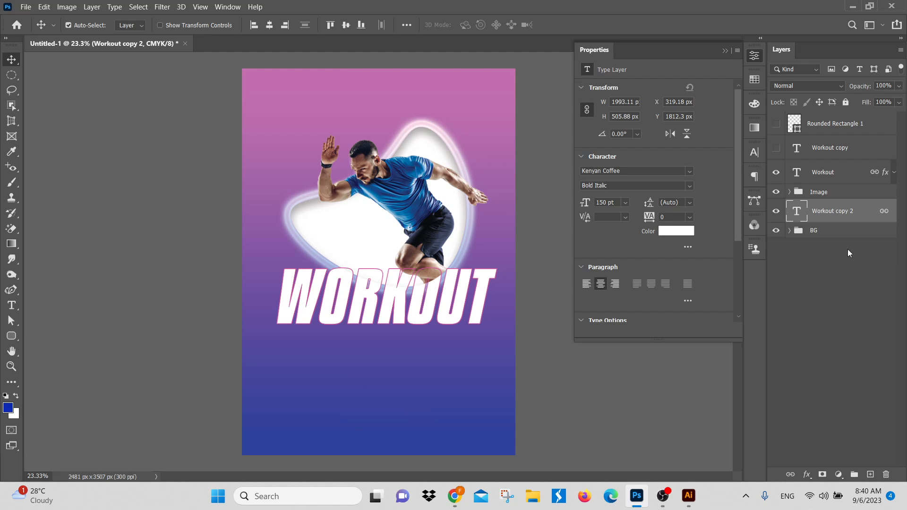
{"action": "left_click", "coordinate": [807, 474]}
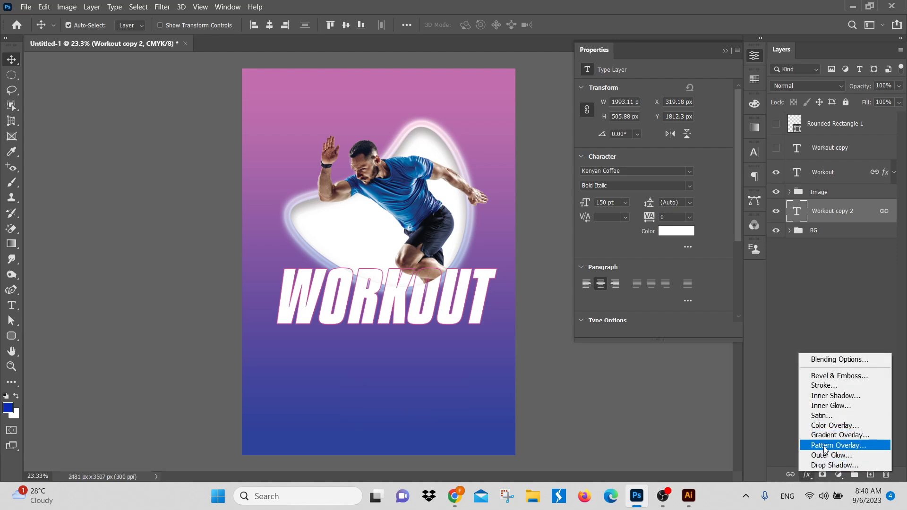
{"action": "left_click", "coordinate": [837, 376]}
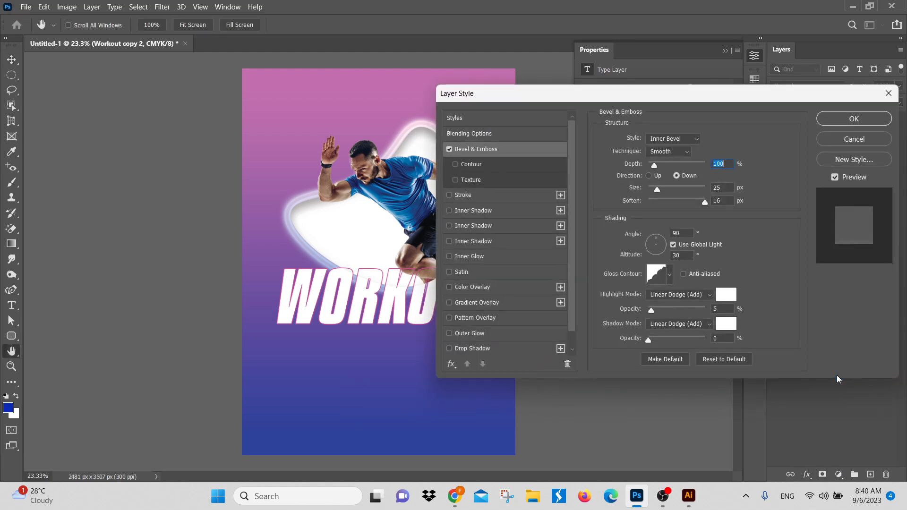
{"action": "left_click_drag", "start_coordinate": [377, 286], "coordinate": [422, 358]}
{"action": "left_click_drag", "start_coordinate": [391, 384], "coordinate": [309, 314]}
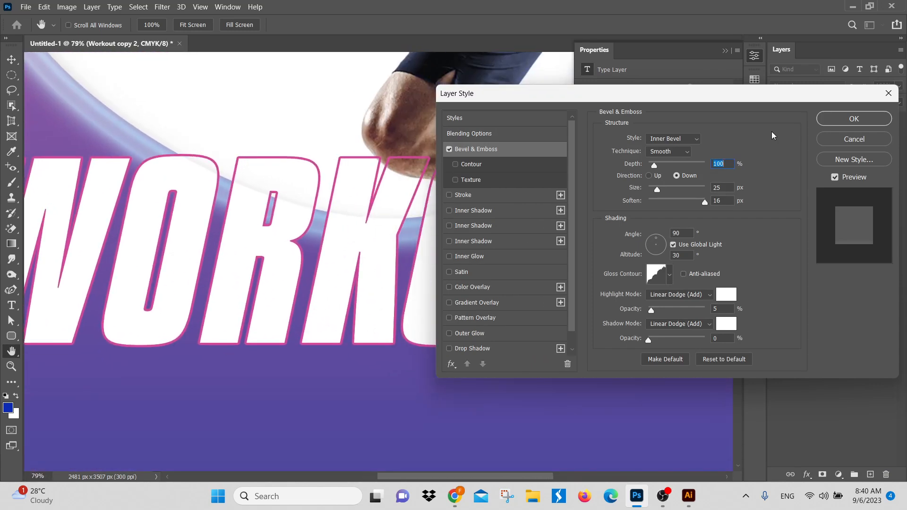
Step: Set the text bevel's depth to 521%, size to 158 px and highlight opacity to 56%, with global light off
{"action": "left_click", "coordinate": [679, 142]}
{"action": "left_click", "coordinate": [688, 155]}
{"action": "left_click_drag", "start_coordinate": [656, 165], "coordinate": [679, 166]}
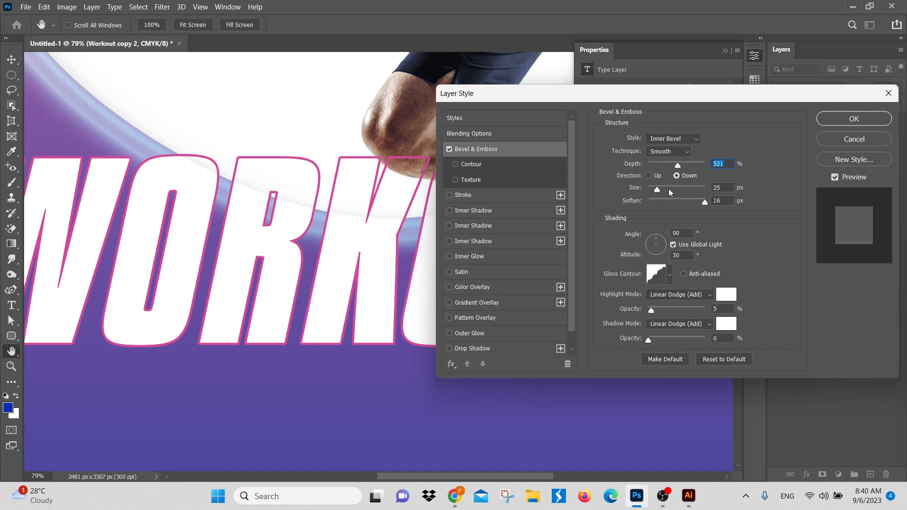
{"action": "left_click_drag", "start_coordinate": [657, 189], "coordinate": [686, 190]}
{"action": "left_click", "coordinate": [674, 244]}
{"action": "left_click_drag", "start_coordinate": [651, 311], "coordinate": [681, 311]}
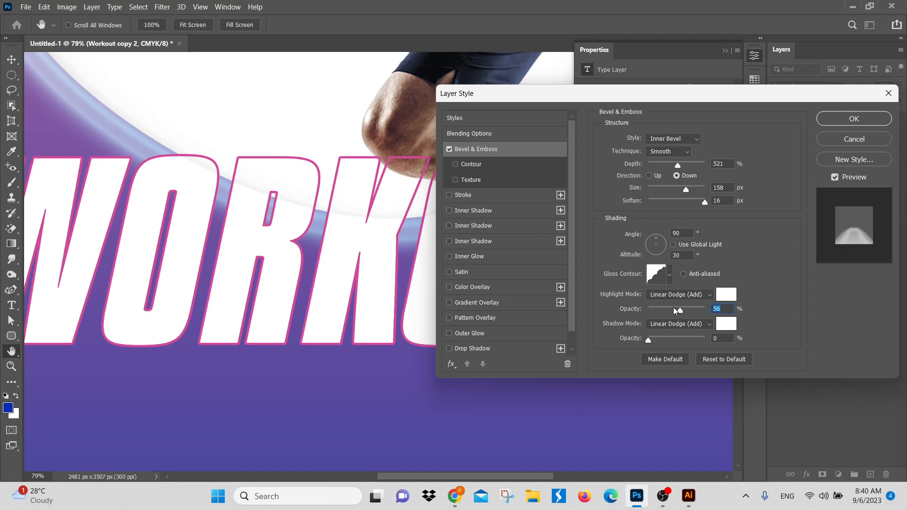
Step: Try several gloss contours on the WORKOUT text's bevel and discard its Bevel & Emboss effect
{"action": "left_click", "coordinate": [657, 275]}
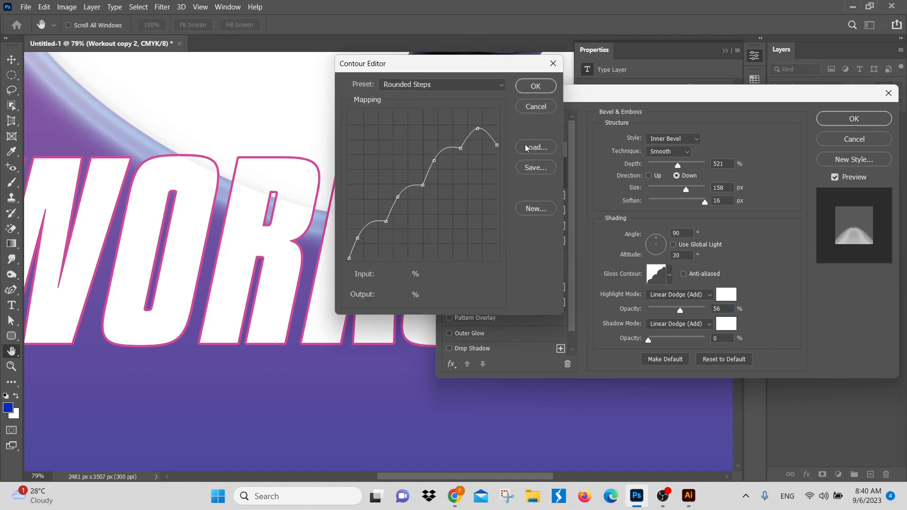
{"action": "left_click", "coordinate": [546, 111]}
{"action": "left_click", "coordinate": [668, 275]}
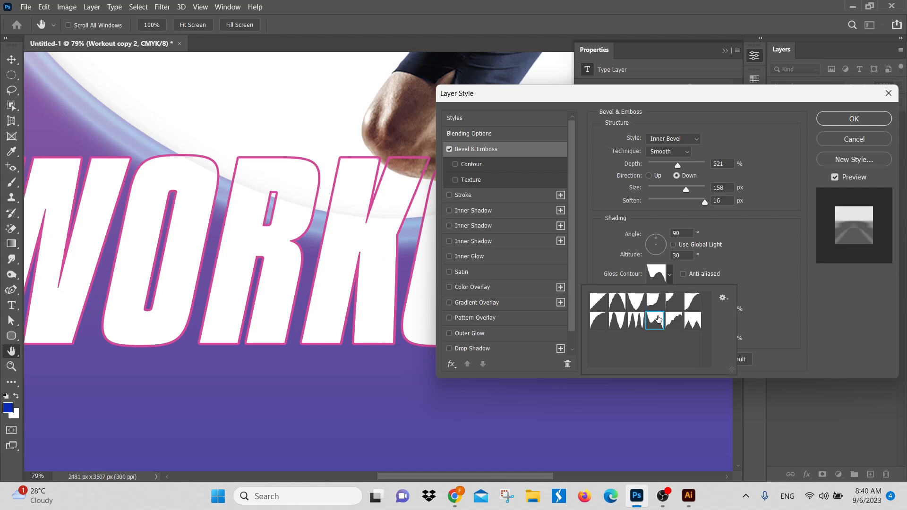
{"action": "left_click", "coordinate": [617, 321]}
{"action": "left_click", "coordinate": [655, 328]}
{"action": "left_click", "coordinate": [693, 301]}
{"action": "left_click", "coordinate": [623, 306]}
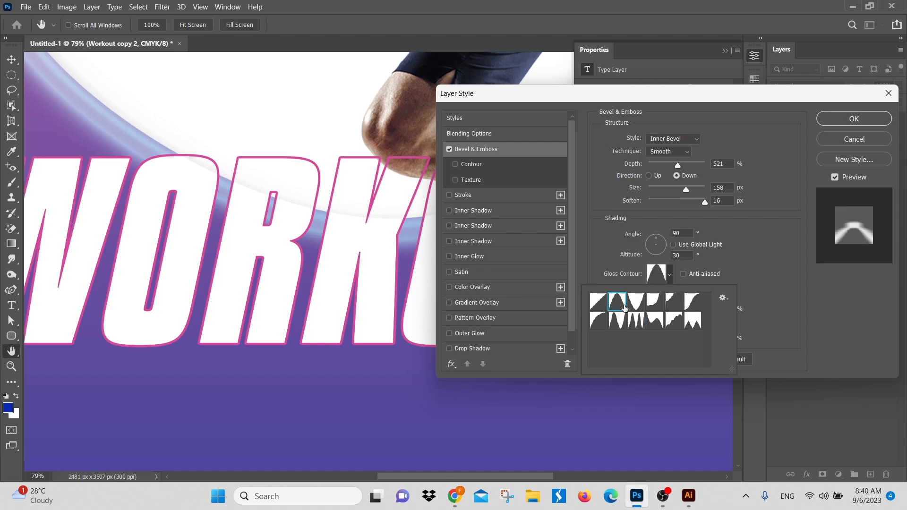
{"action": "left_click", "coordinate": [605, 317]}
{"action": "left_click", "coordinate": [860, 140]}
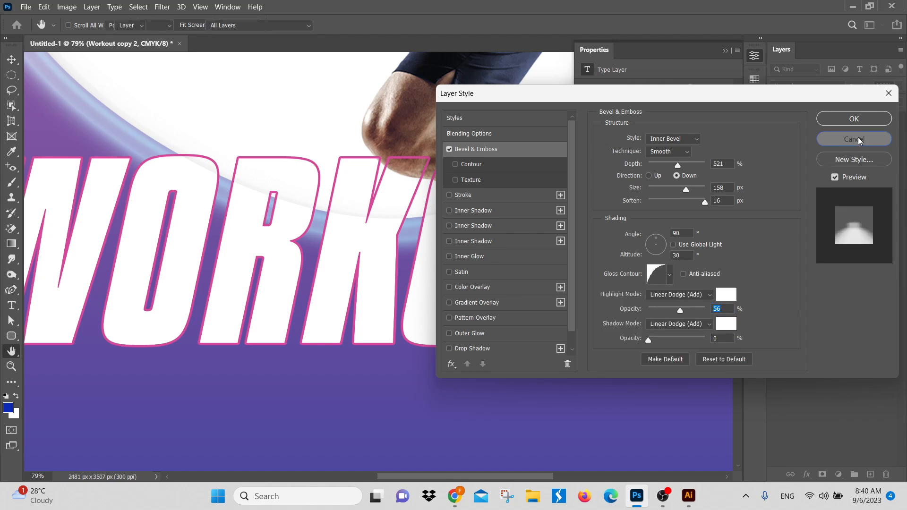
{"action": "left_click", "coordinate": [860, 140]}
{"action": "key", "text": "v"}
{"action": "key", "text": "ctrl+0"}
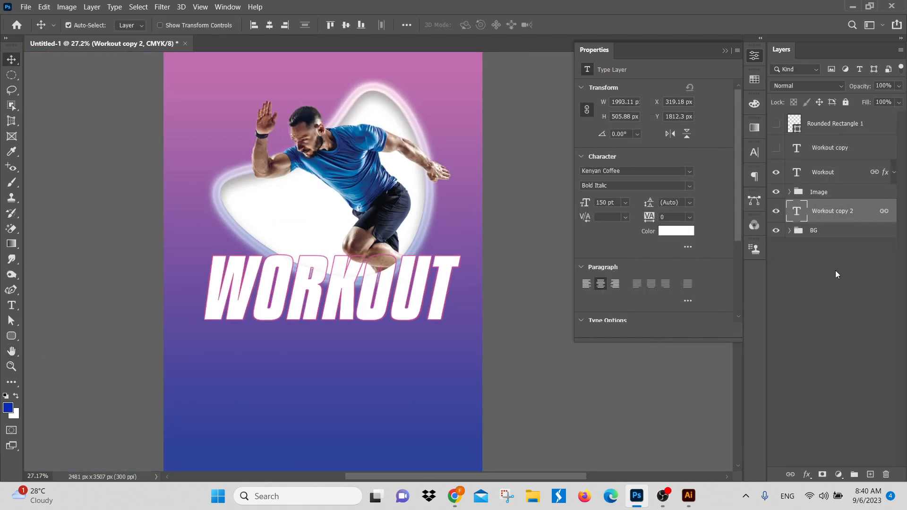
Step: Show the Rounded Rectangle 1 layer again and change its fill color to white
{"action": "left_click", "coordinate": [873, 265]}
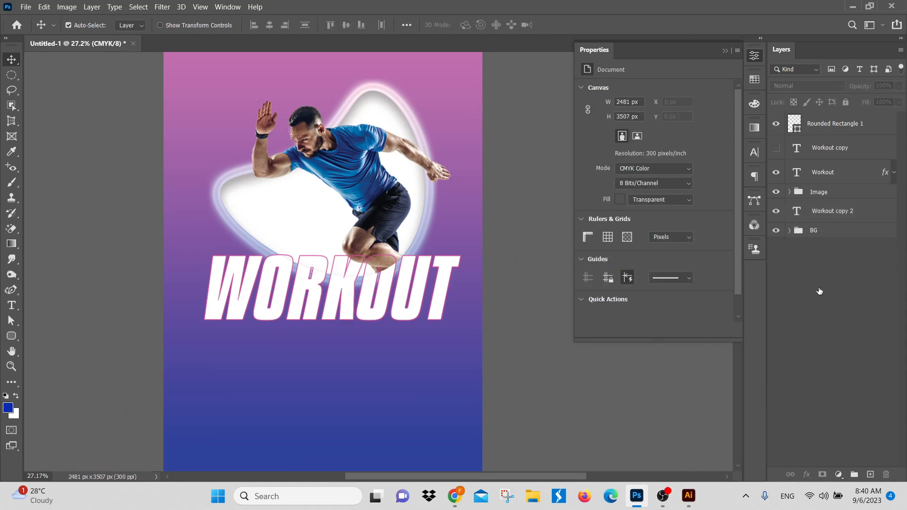
{"action": "left_click", "coordinate": [776, 123]}
{"action": "scroll", "coordinate": [657, 366], "scroll_direction": "down", "scroll_amount": 1}
{"action": "scroll", "coordinate": [365, 407], "scroll_direction": "up", "scroll_amount": 2}
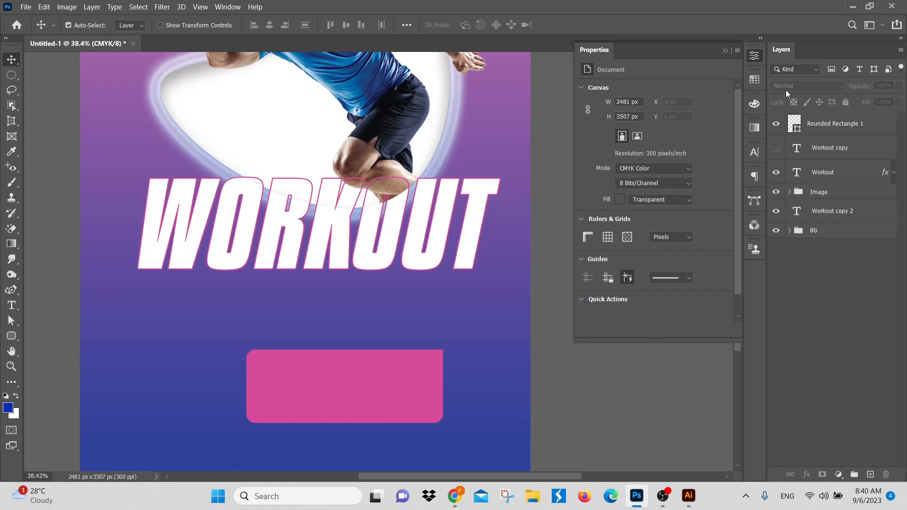
{"action": "double_click", "coordinate": [798, 124]}
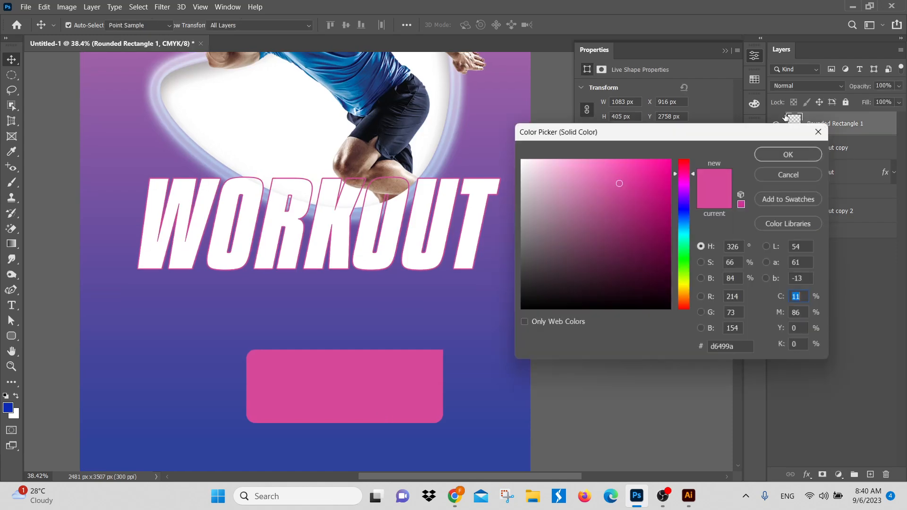
{"action": "left_click_drag", "start_coordinate": [627, 183], "coordinate": [408, 112]}
{"action": "left_click", "coordinate": [787, 156]}
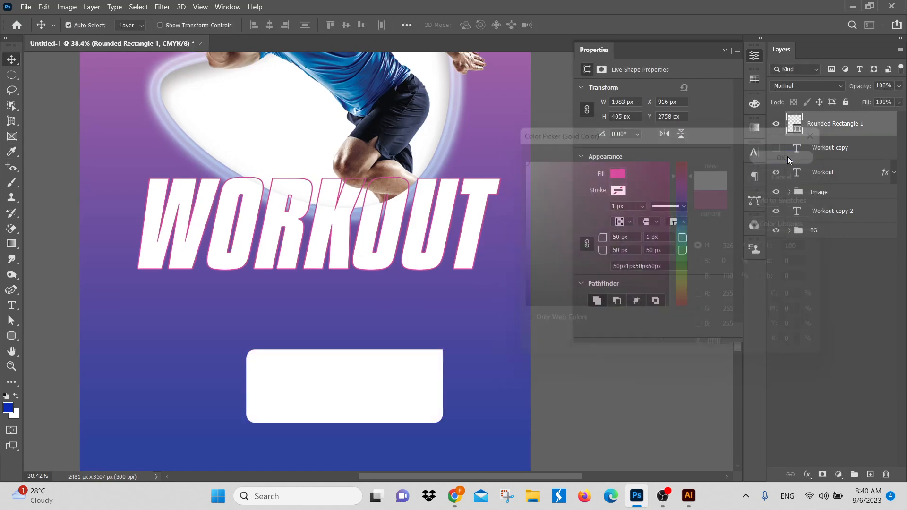
Step: Add a Bevel & Emboss effect to the white rectangle with the Outer Bevel style, 657% depth and 169 px size
{"action": "left_click", "coordinate": [808, 474]}
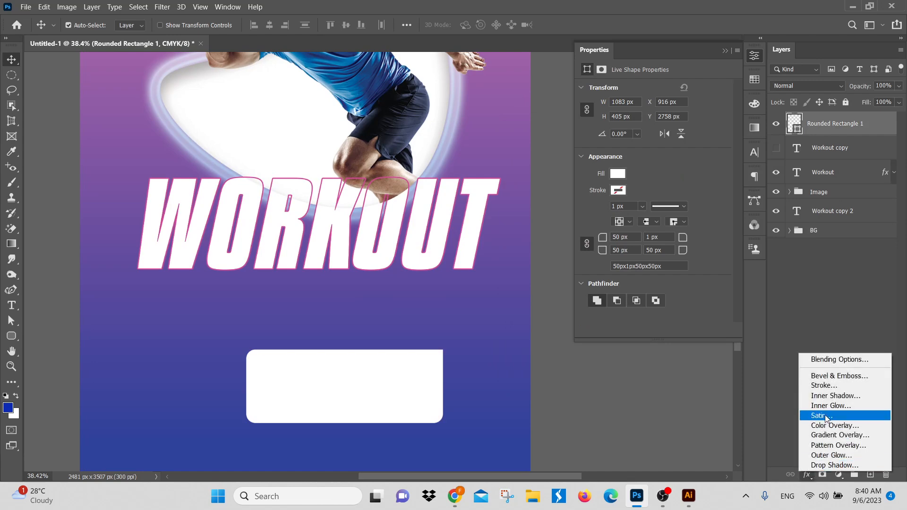
{"action": "left_click", "coordinate": [833, 377]}
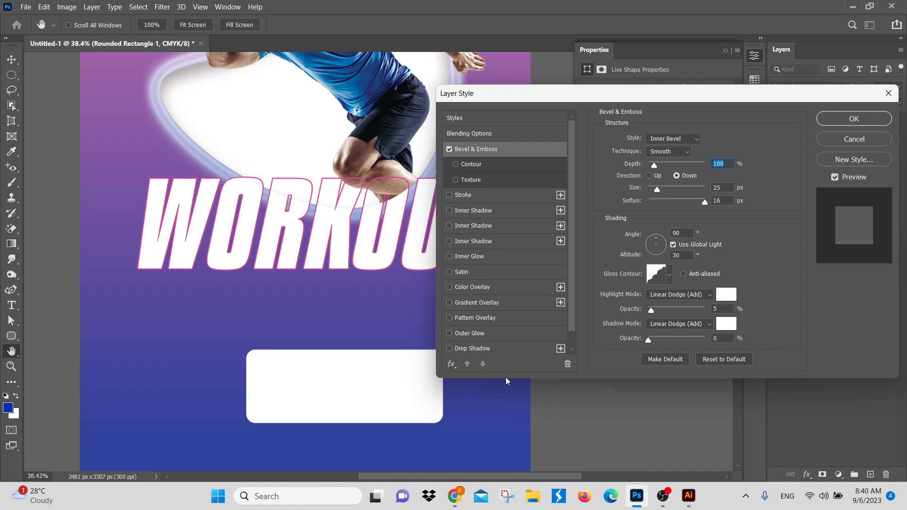
{"action": "left_click_drag", "start_coordinate": [360, 425], "coordinate": [322, 353], "text": "ctrl"}
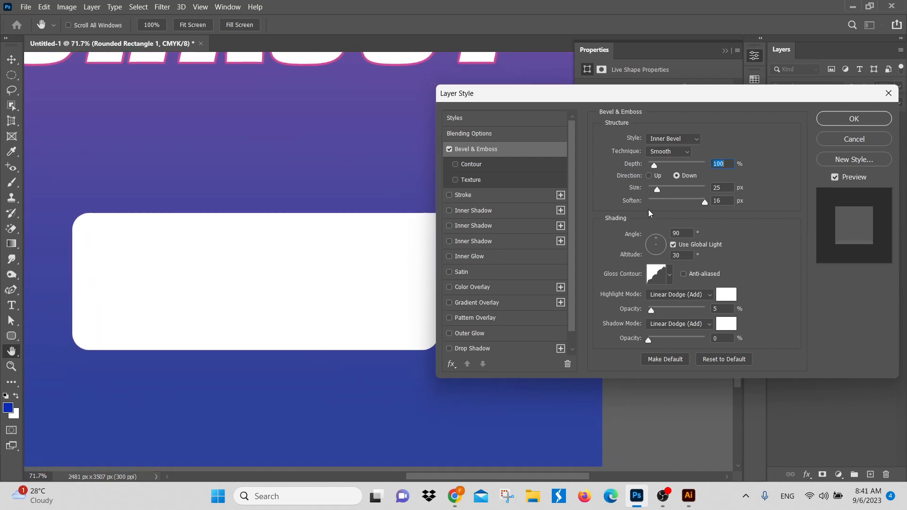
{"action": "left_click", "coordinate": [671, 138]}
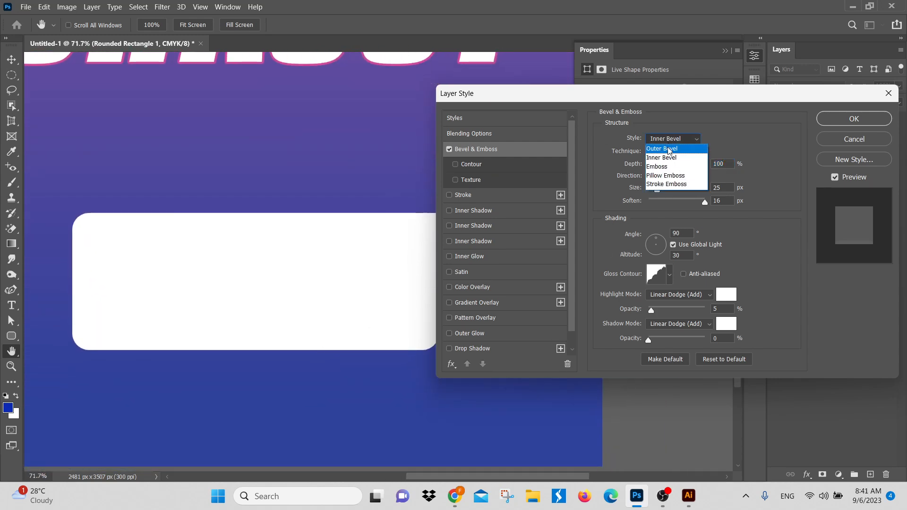
{"action": "left_click", "coordinate": [669, 149]}
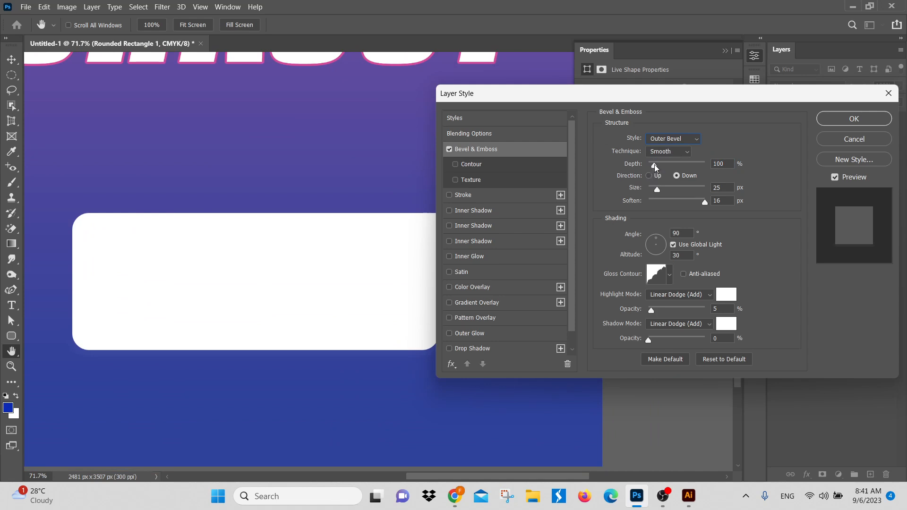
{"action": "left_click_drag", "start_coordinate": [655, 166], "coordinate": [690, 195]}
Step: Try the Emboss style with several gloss contours on the white rectangle's bevel, ending on Rounded Steps
{"action": "left_click", "coordinate": [673, 138]}
{"action": "left_click", "coordinate": [673, 138]}
{"action": "left_click", "coordinate": [668, 167]}
{"action": "left_click", "coordinate": [669, 275]}
{"action": "left_click", "coordinate": [654, 301]}
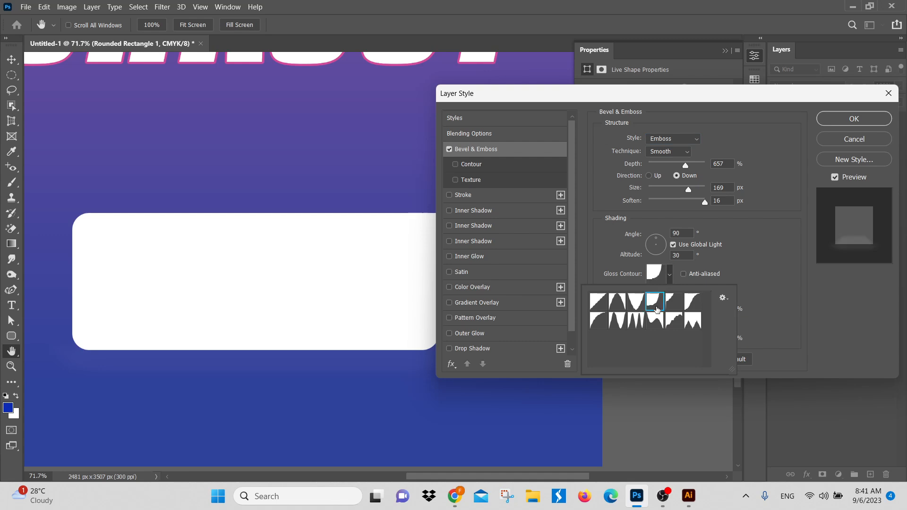
{"action": "left_click", "coordinate": [655, 320]}
{"action": "left_click", "coordinate": [674, 320]}
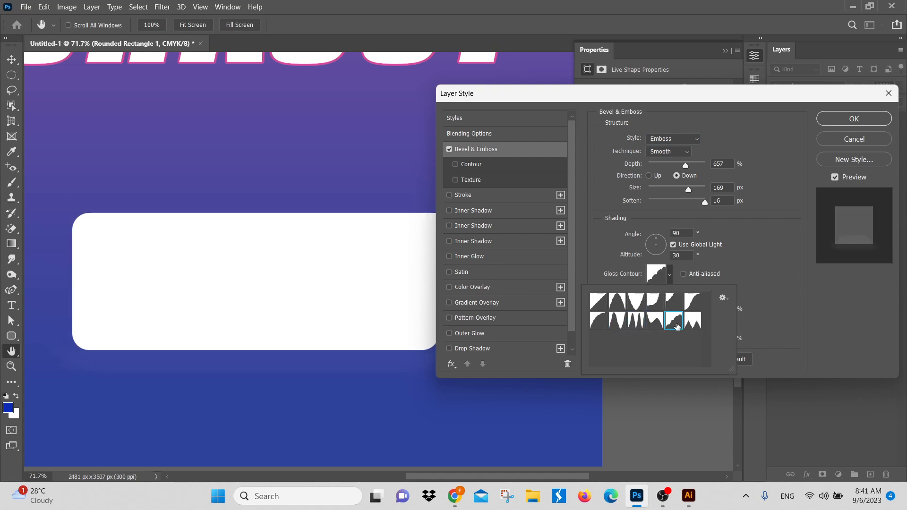
Step: Set the rectangle's bevel style to Inner Bevel and its shadow opacity to 55%
{"action": "left_click", "coordinate": [682, 138]}
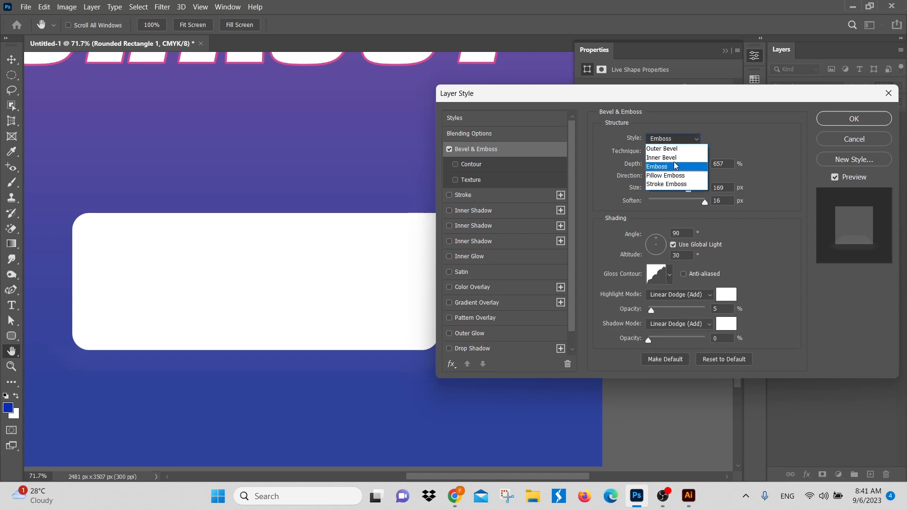
{"action": "left_click", "coordinate": [675, 159]}
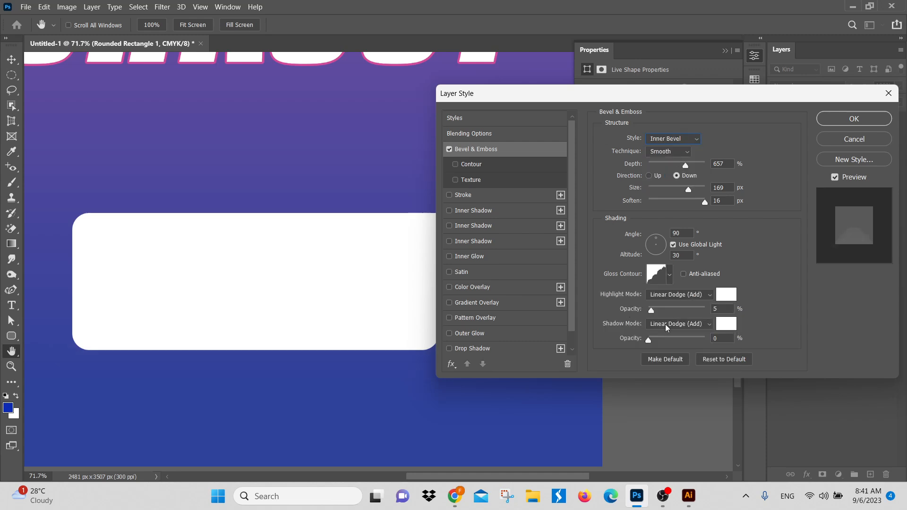
{"action": "left_click_drag", "start_coordinate": [648, 340], "coordinate": [680, 339]}
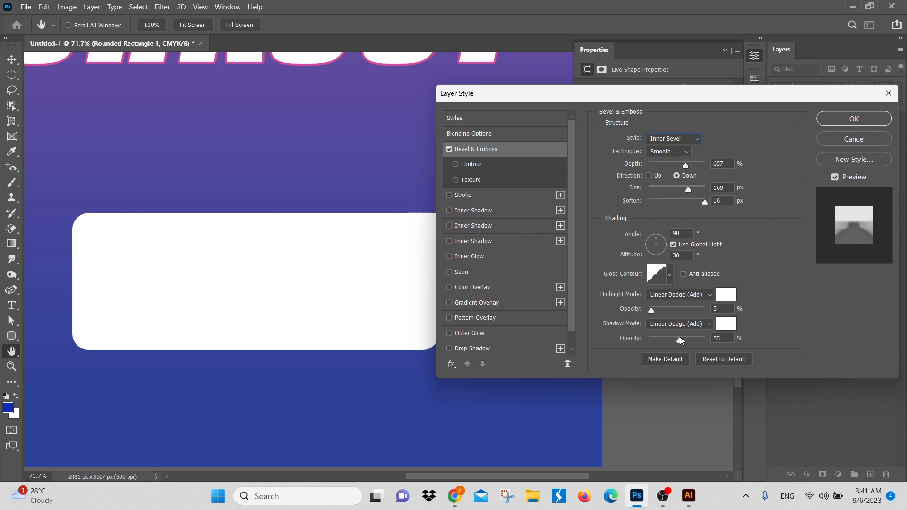
Step: Try 40% highlight opacity without global light in the white rectangle's bevel settings and discard the effect
{"action": "left_click_drag", "start_coordinate": [651, 310], "coordinate": [671, 310]}
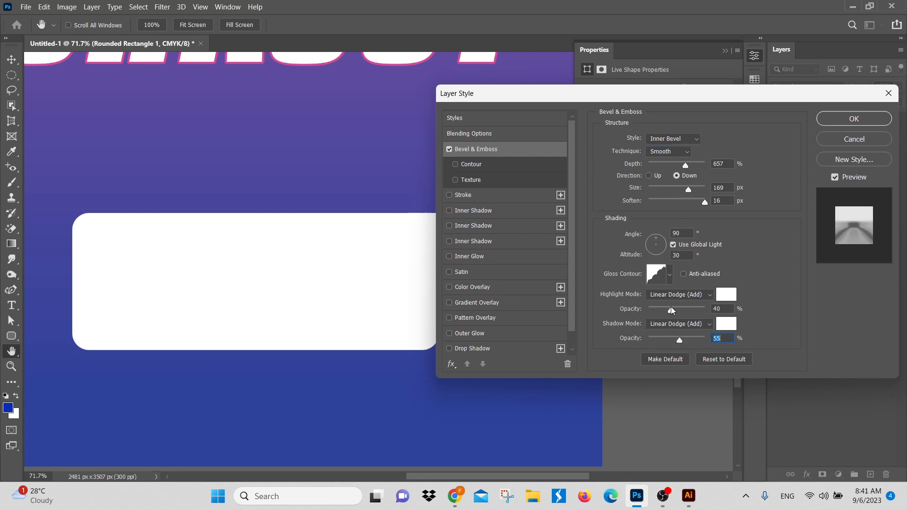
{"action": "left_click", "coordinate": [674, 245]}
{"action": "left_click", "coordinate": [851, 139]}
Step: Delete the Rounded Rectangle 1 layer and the hidden Workout copy layer
{"action": "left_click", "coordinate": [886, 328]}
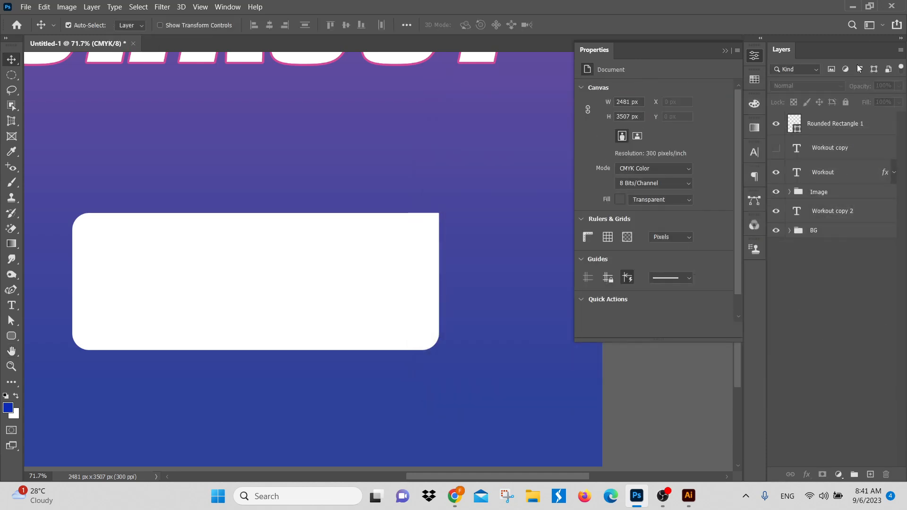
{"action": "left_click", "coordinate": [842, 132]}
{"action": "key", "text": "Delete"}
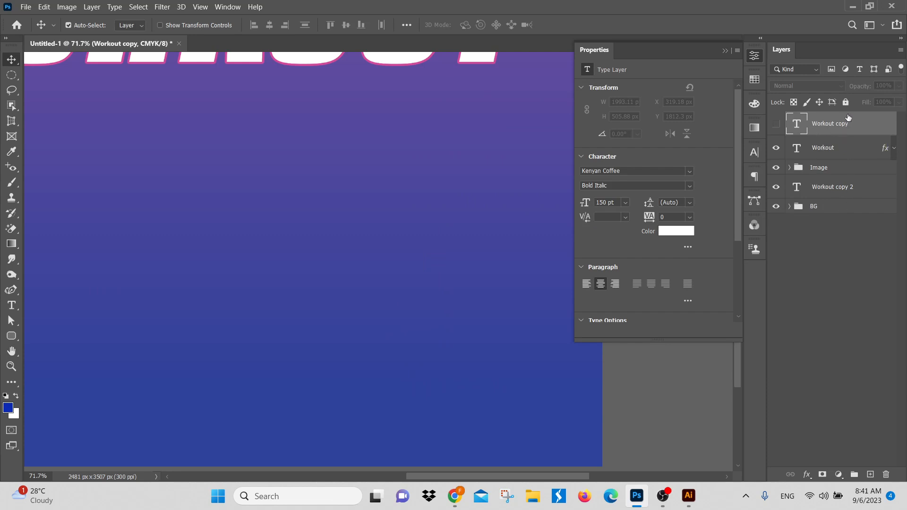
{"action": "key", "text": "Delete"}
Step: Review the effects list and Blending Options of the Workout text layer without changing anything
{"action": "left_click_drag", "start_coordinate": [437, 250], "coordinate": [502, 291]}
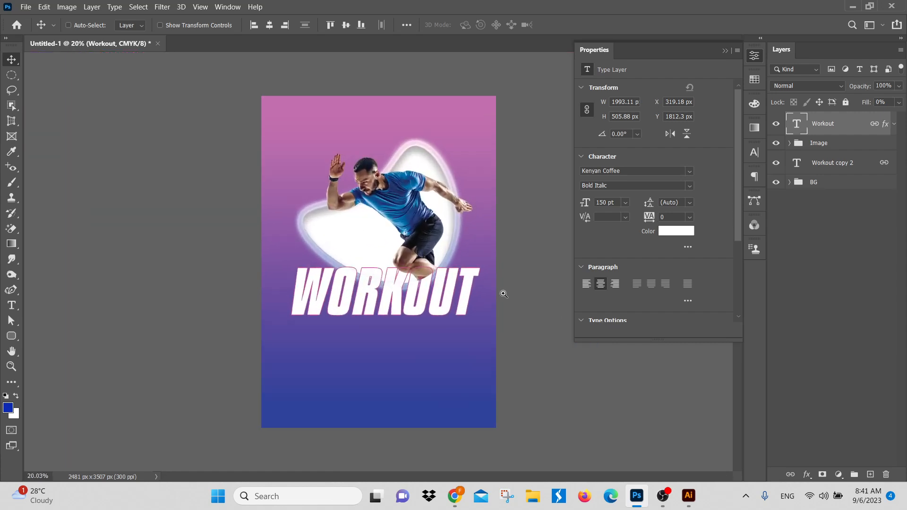
{"action": "left_click", "coordinate": [806, 475]}
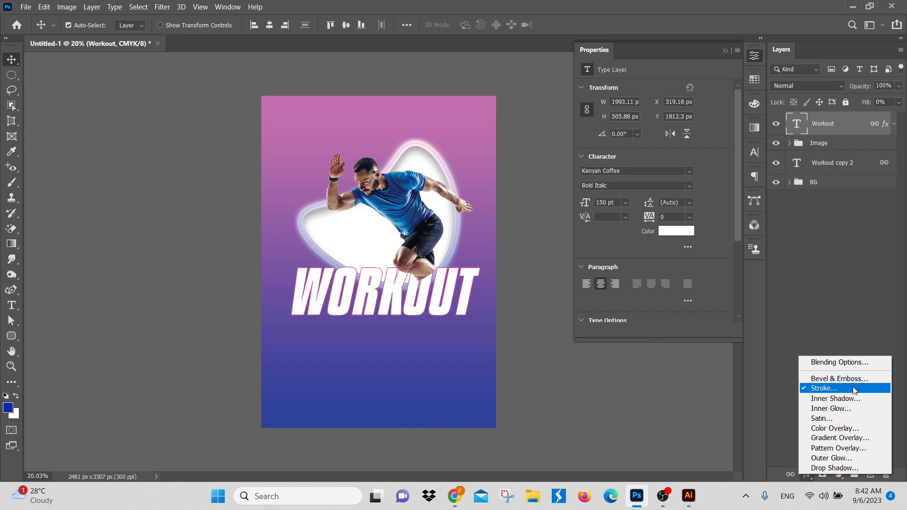
{"action": "left_click", "coordinate": [846, 363]}
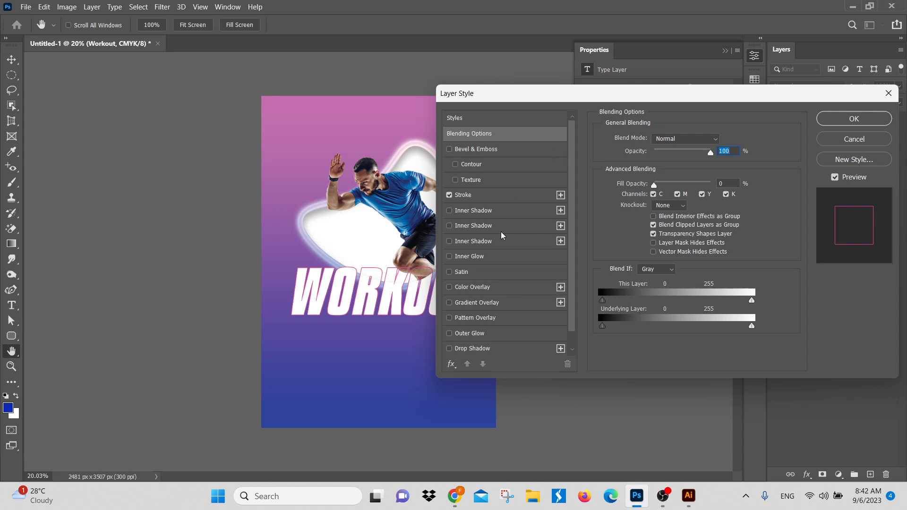
{"action": "left_click", "coordinate": [851, 141]}
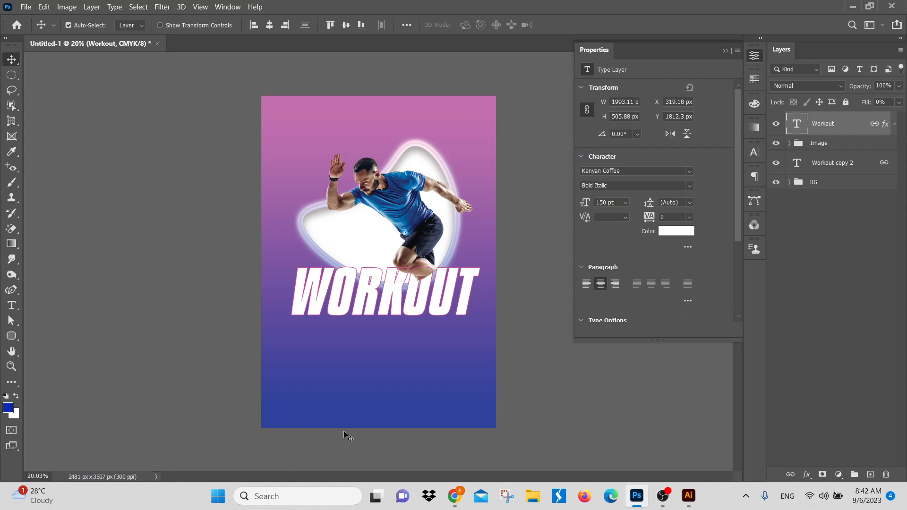
Step: Create a new landscape CMYK document of 11.69 x 8.27 in at 300 ppi with a white background
{"action": "left_click_drag", "start_coordinate": [396, 379], "coordinate": [368, 281]}
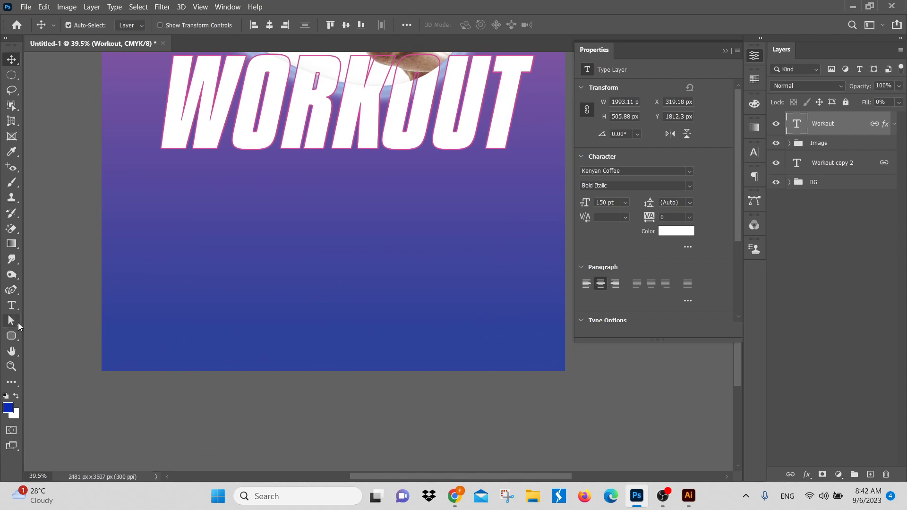
{"action": "left_click", "coordinate": [16, 339]}
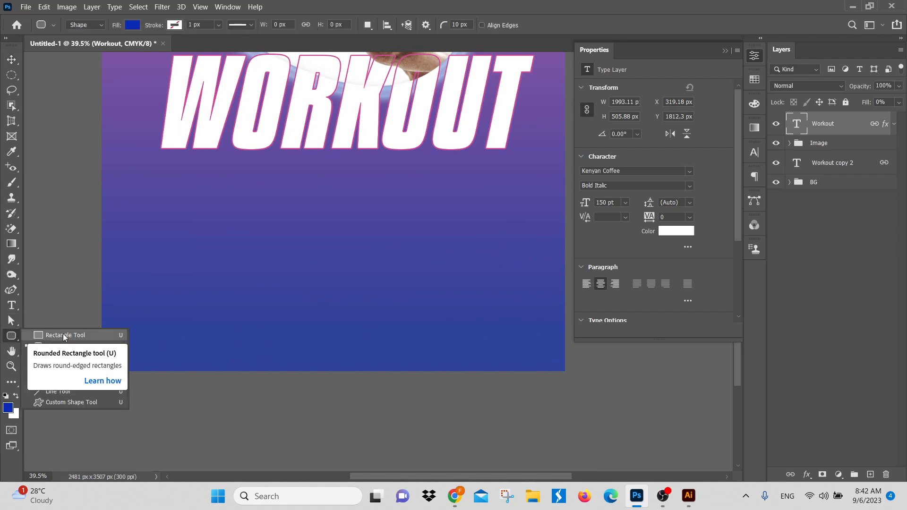
{"action": "left_click", "coordinate": [21, 7]}
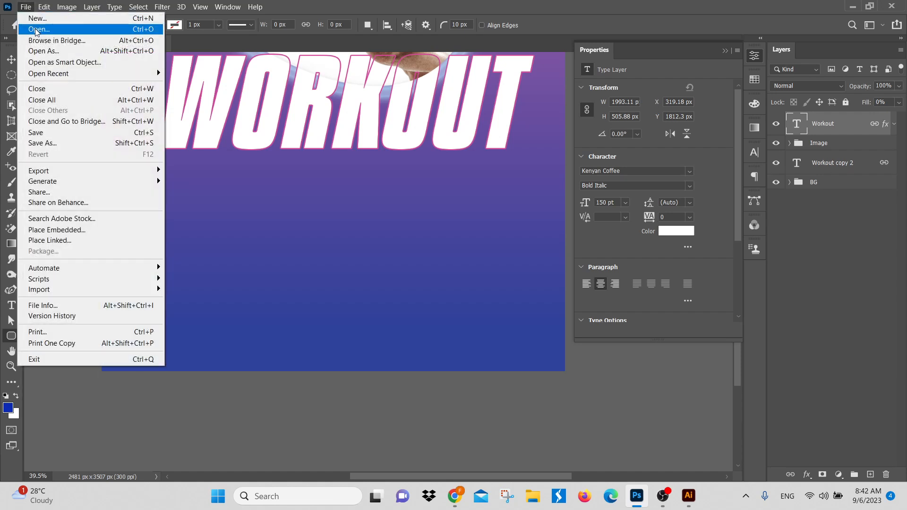
{"action": "left_click", "coordinate": [41, 21]}
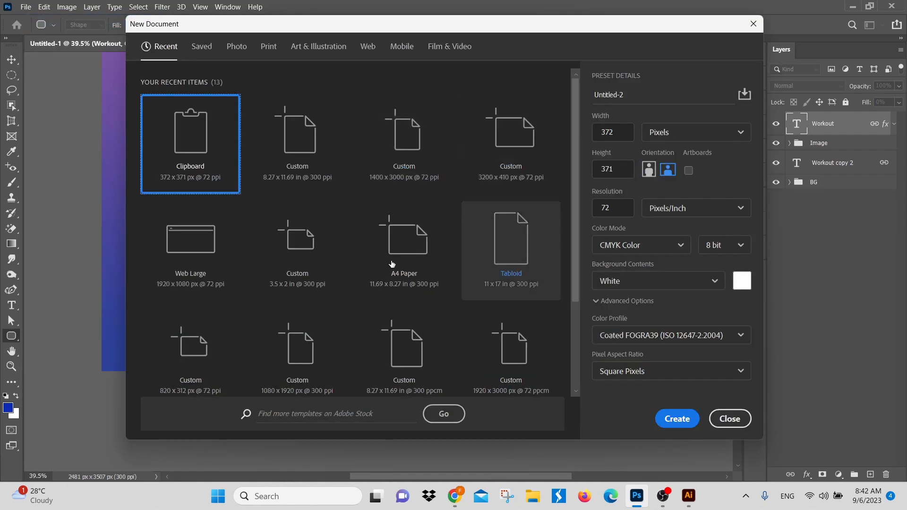
{"action": "left_click", "coordinate": [297, 151]}
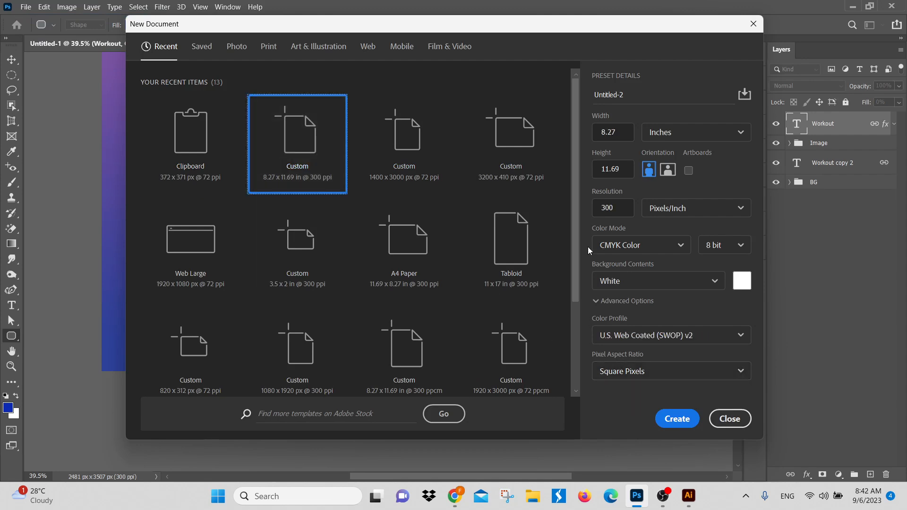
{"action": "left_click", "coordinate": [675, 174]}
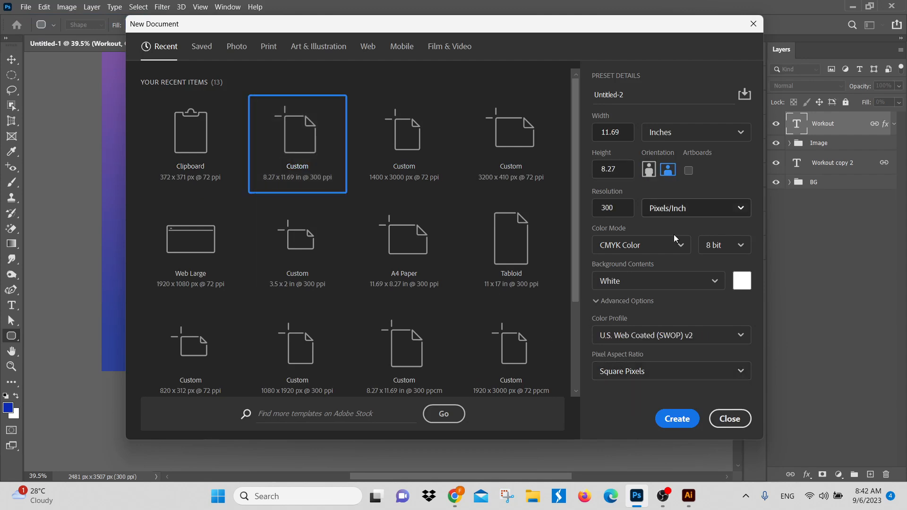
{"action": "left_click", "coordinate": [680, 420]}
Step: Draw a blue circle about 2593 px in diameter with the Ellipse tool, extending past the canvas's lower-left corner
{"action": "left_click_drag", "start_coordinate": [421, 267], "coordinate": [412, 265]}
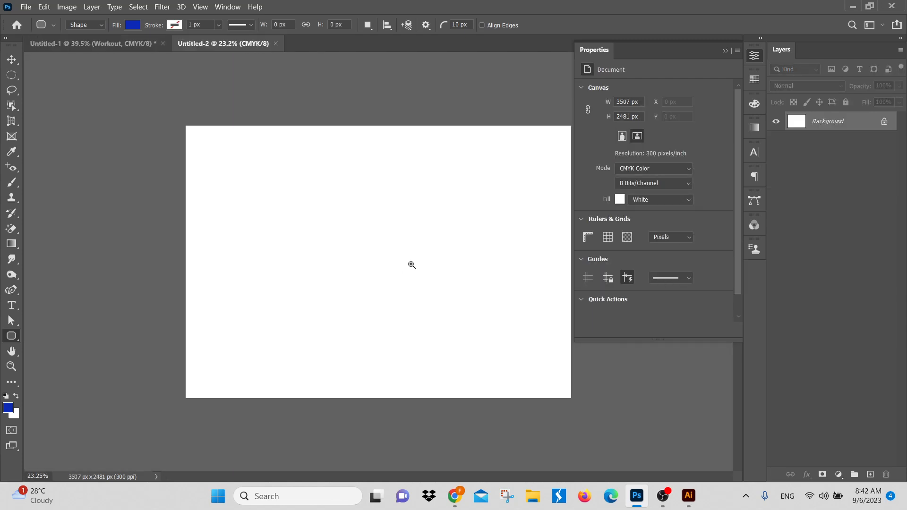
{"action": "right_click", "coordinate": [12, 336]}
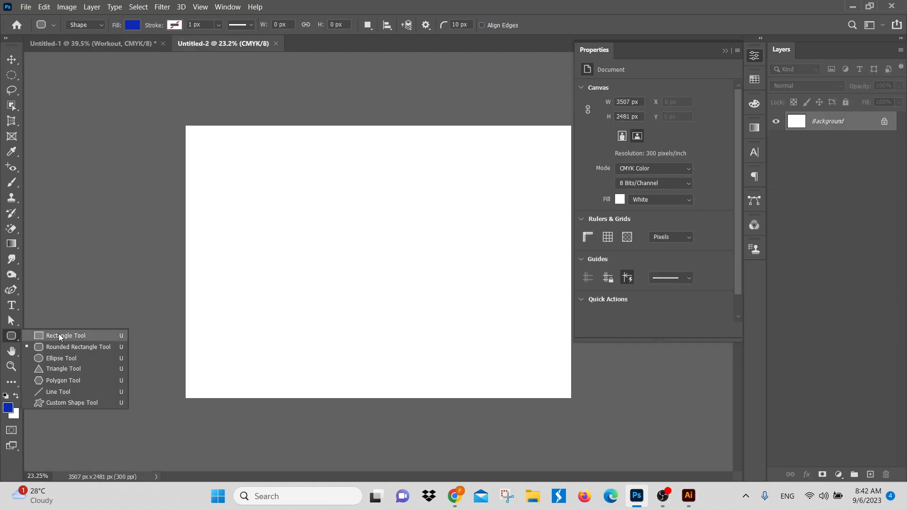
{"action": "left_click", "coordinate": [59, 336]}
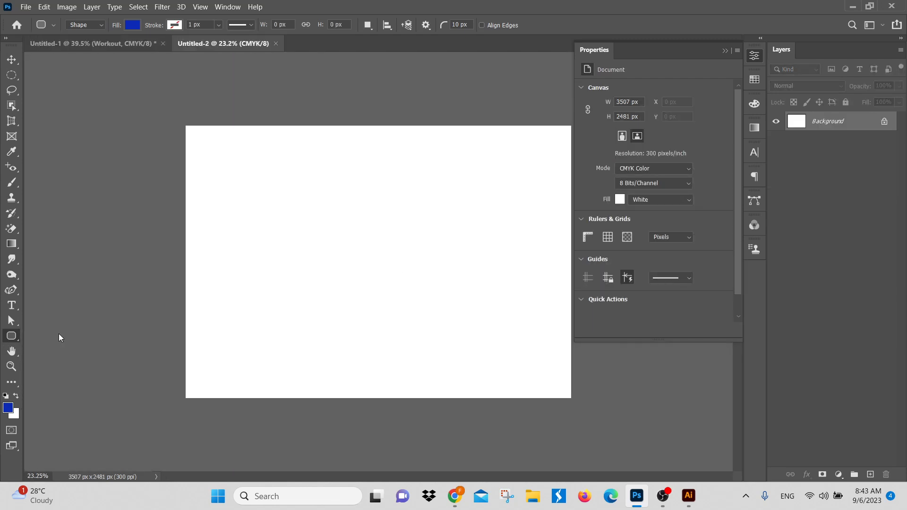
{"action": "right_click", "coordinate": [15, 342]}
{"action": "left_click", "coordinate": [80, 360]}
{"action": "left_click_drag", "start_coordinate": [154, 192], "coordinate": [599, 449]}
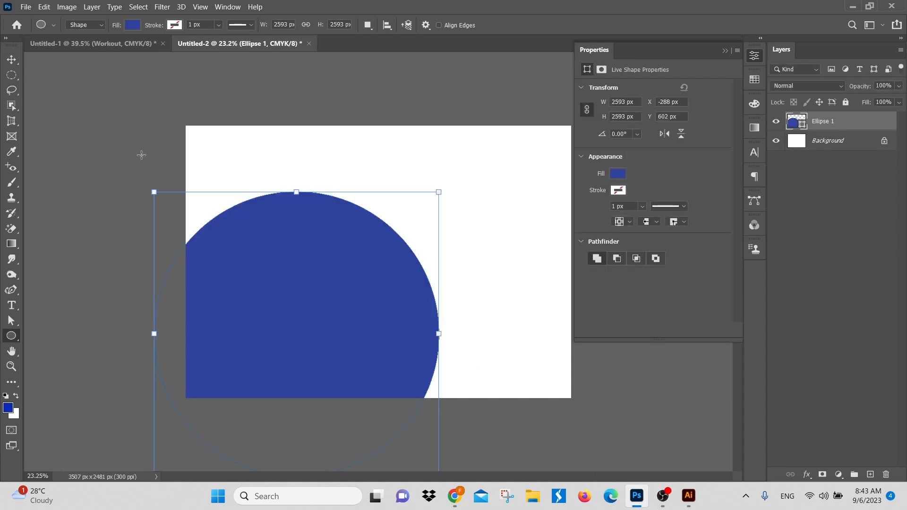
Step: Move the blue circle to the lower-right part of the canvas, at about X 1852 px and Y 696 px
{"action": "left_click", "coordinate": [11, 59]}
{"action": "left_click_drag", "start_coordinate": [339, 277], "coordinate": [548, 266]}
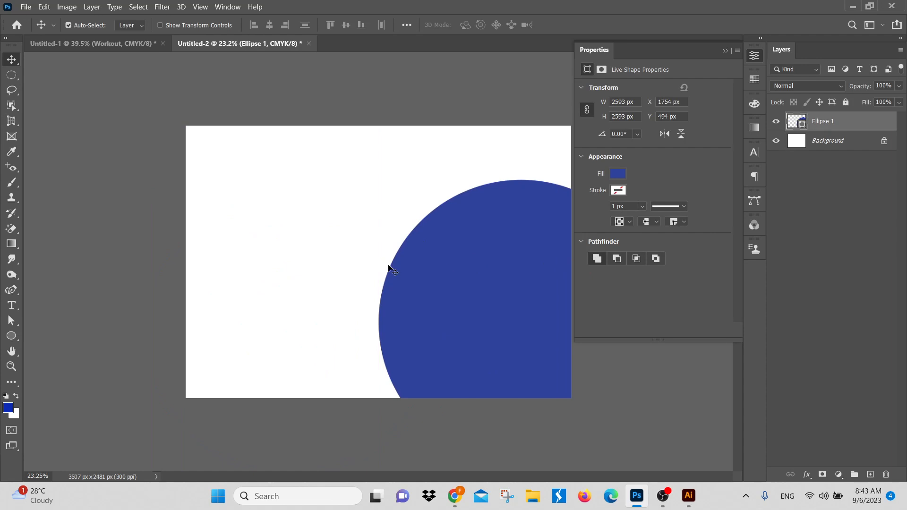
{"action": "left_click_drag", "start_coordinate": [420, 274], "coordinate": [473, 279]}
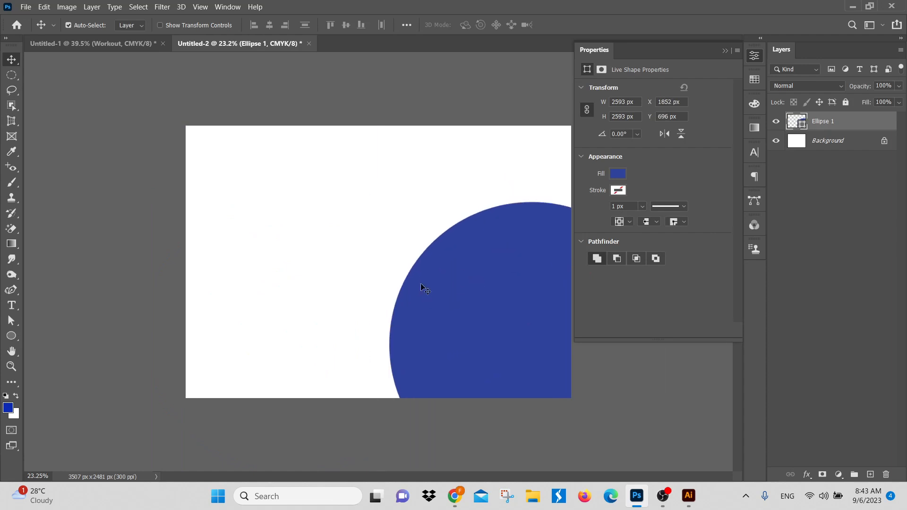
Step: Delete the blue circle from the canvas
{"action": "left_click", "coordinate": [373, 178]}
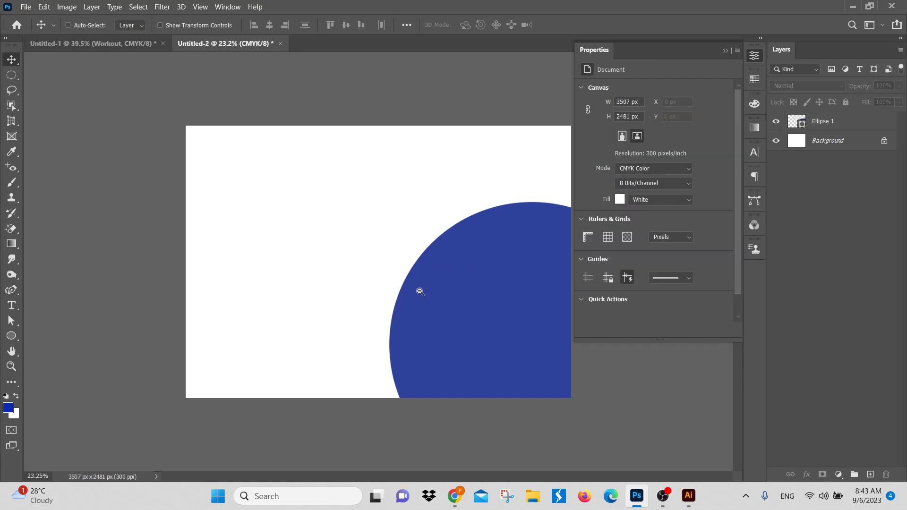
{"action": "key", "text": "ctrl+minus"}
{"action": "left_click_drag", "start_coordinate": [500, 279], "coordinate": [415, 293]}
{"action": "key", "text": "Delete"}
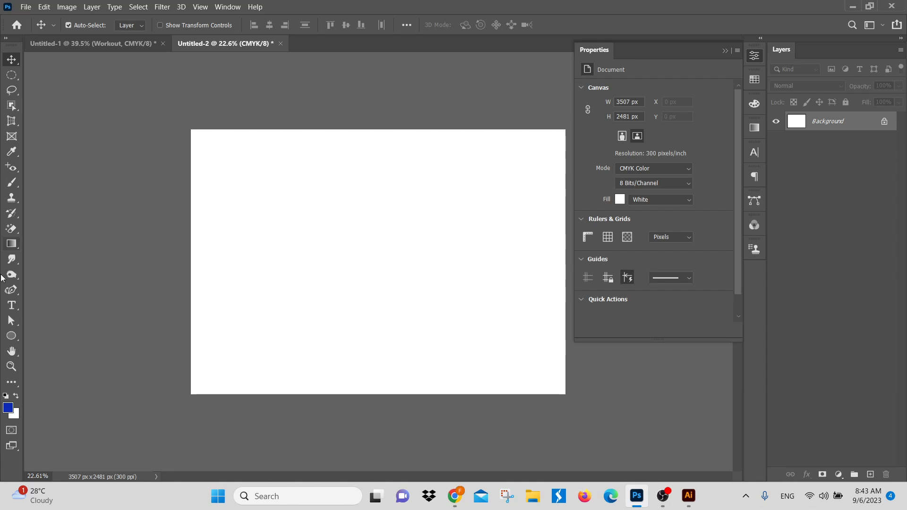
Step: Switch to the Untitled-1 poster to view the whole artwork, and return to the Untitled-2 document
{"action": "left_click", "coordinate": [93, 45]}
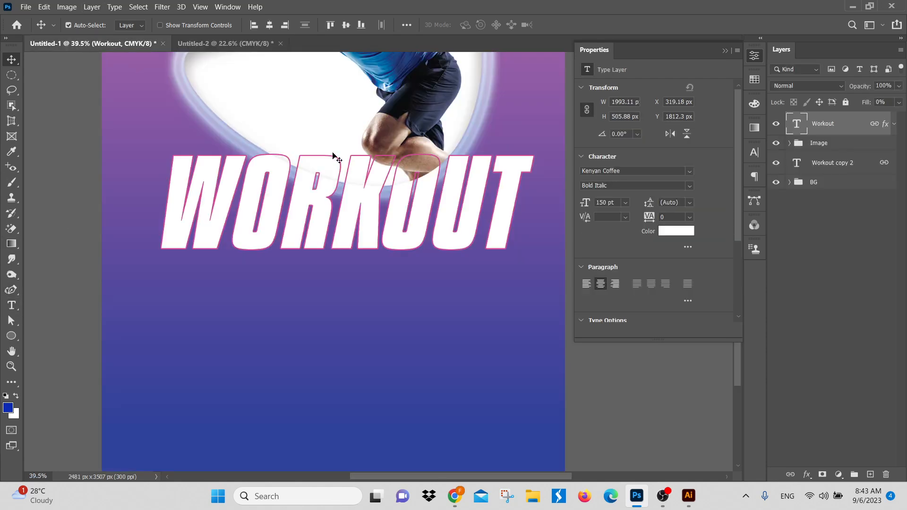
{"action": "left_click_drag", "start_coordinate": [420, 223], "coordinate": [384, 233]}
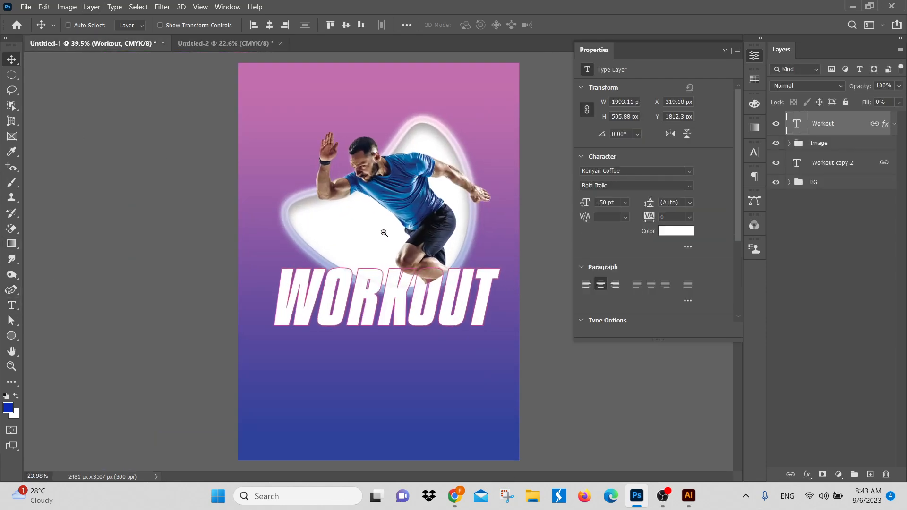
{"action": "left_click", "coordinate": [26, 6]}
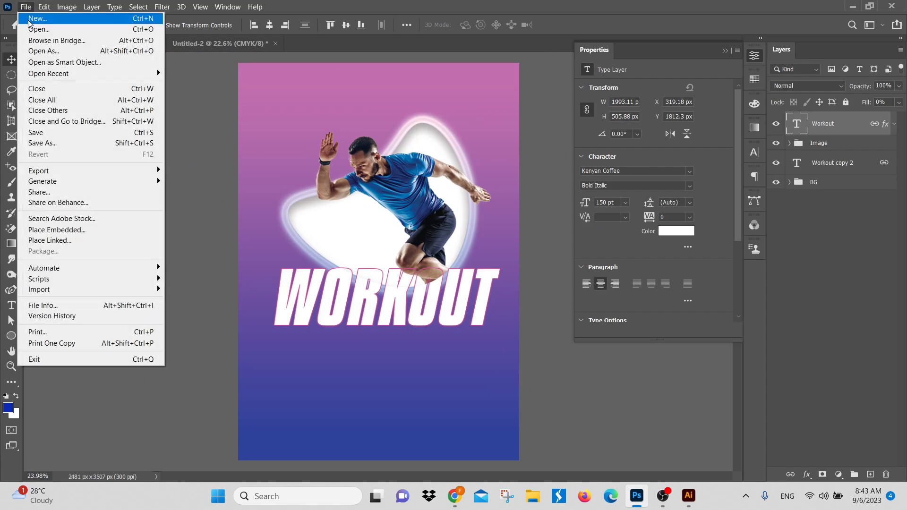
{"action": "left_click", "coordinate": [230, 44]}
Step: Create a blue rectangle 3.5 in wide and 2 in high on the blank canvas with the Rectangle tool
{"action": "left_click", "coordinate": [11, 337]}
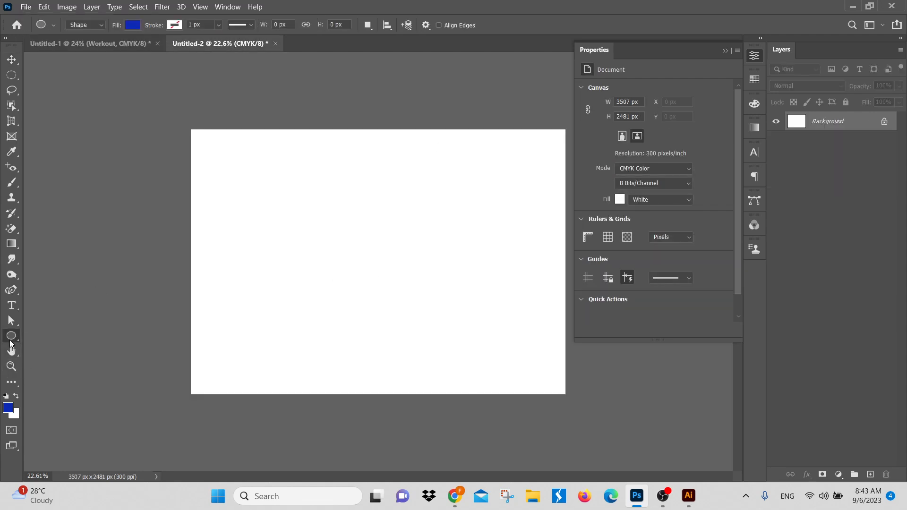
{"action": "right_click", "coordinate": [10, 339]}
{"action": "left_click", "coordinate": [52, 336]}
{"action": "left_click", "coordinate": [362, 246]}
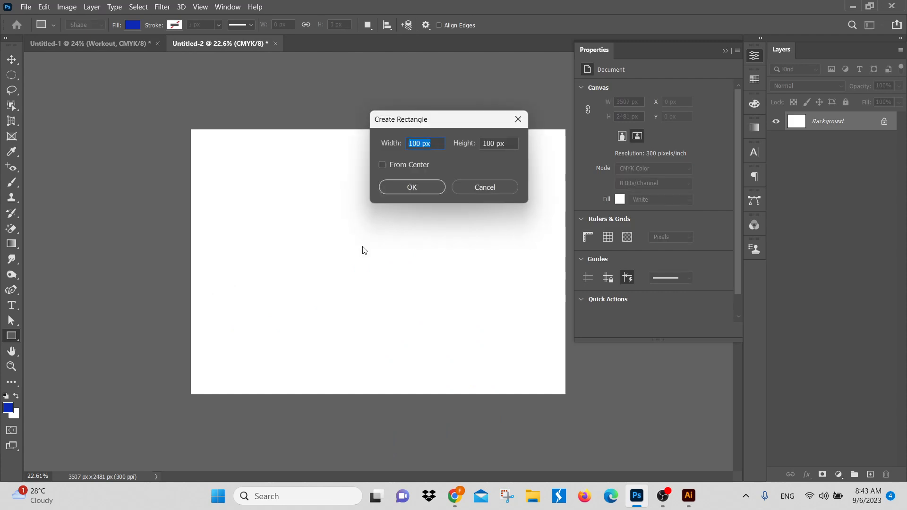
{"action": "type", "text": "3.5in"}
{"action": "key", "text": "Tab"}
{"action": "type", "text": "2"}
{"action": "left_click", "coordinate": [415, 187]}
Step: Move the blue rectangle toward the upper left and place a duplicate level with it at about X 2137 px
{"action": "left_click", "coordinate": [12, 60]}
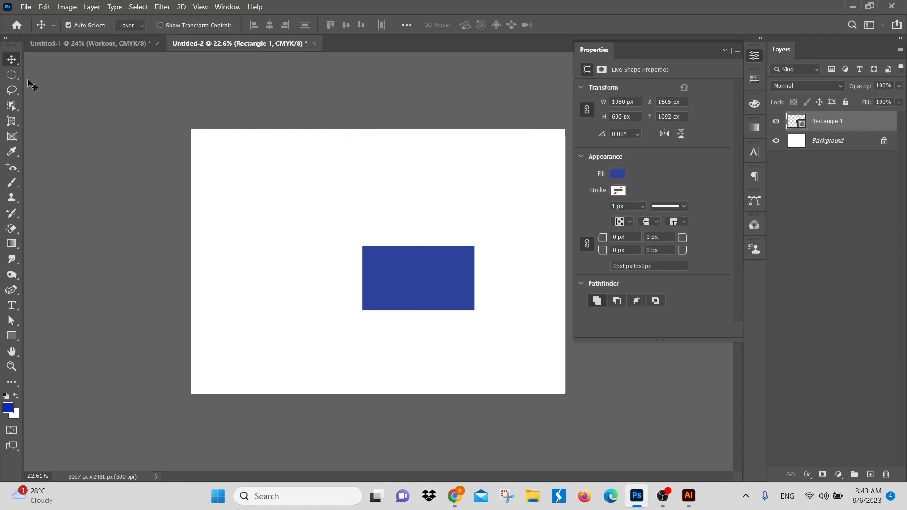
{"action": "left_click_drag", "start_coordinate": [410, 276], "coordinate": [481, 267]}
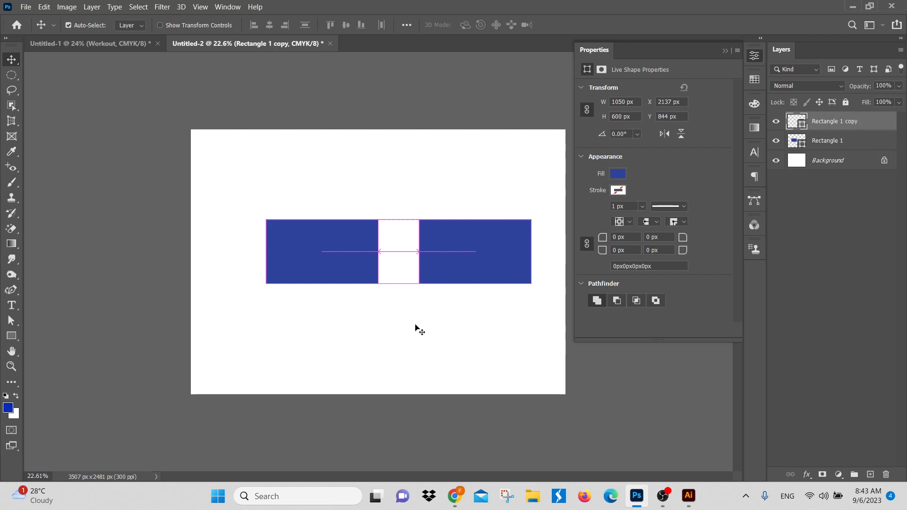
Step: Select both blue rectangles and delete them
{"action": "left_click", "coordinate": [399, 334]}
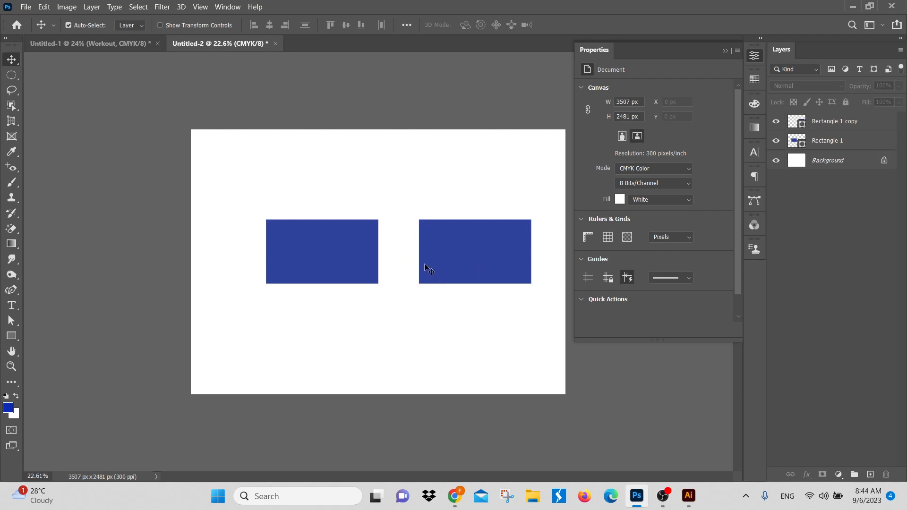
{"action": "key", "text": "ctrl+alt+a"}
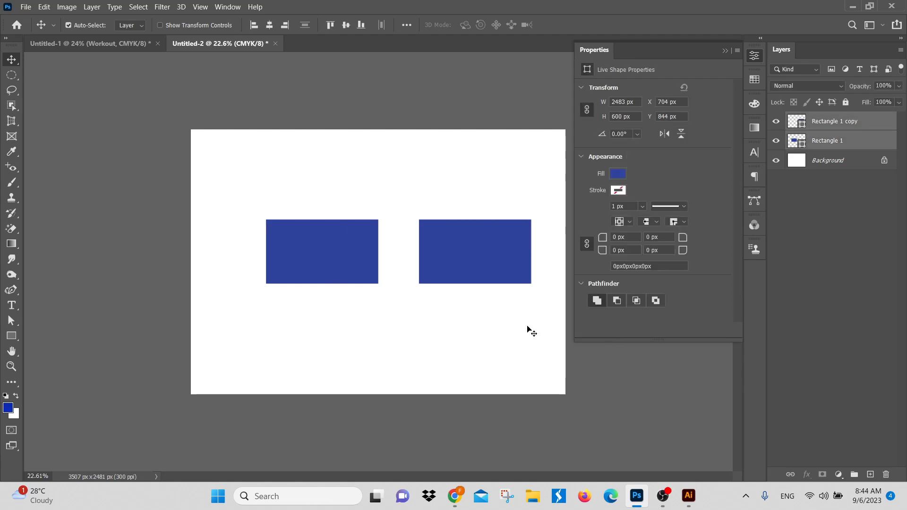
{"action": "key", "text": "Delete"}
Step: Draw a seven-sided blue polygon about 2346 x 2287 px, extending past the canvas's lower-right corner
{"action": "left_click", "coordinate": [11, 336]}
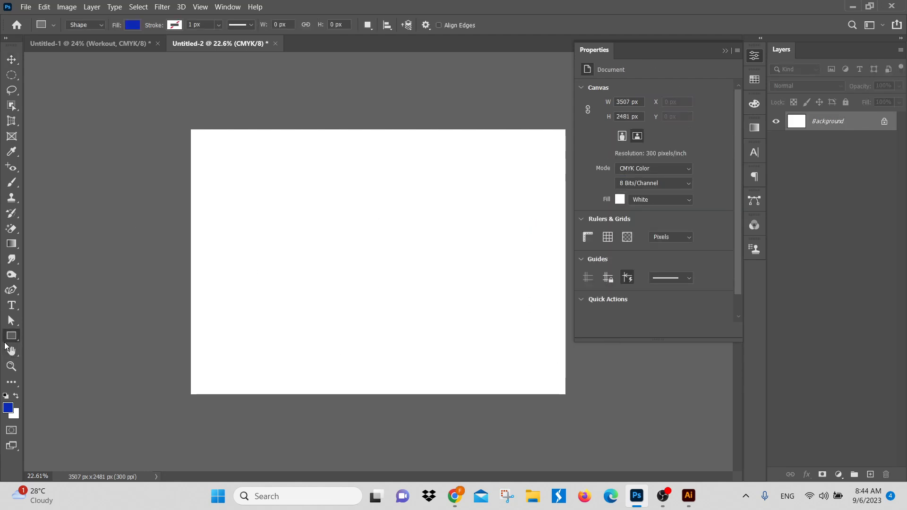
{"action": "left_click", "coordinate": [54, 381]}
{"action": "left_click_drag", "start_coordinate": [385, 229], "coordinate": [730, 489]}
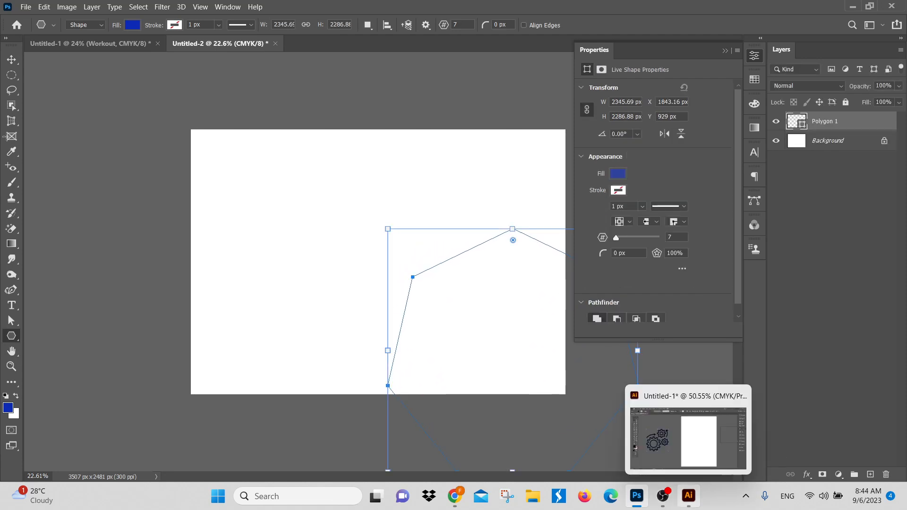
Step: Move the polygon to the canvas's upper-right corner, at about X 1613 px and Y -1143 px, and activate the Crop tool
{"action": "left_click", "coordinate": [14, 61]}
{"action": "left_click_drag", "start_coordinate": [519, 332], "coordinate": [486, 175]}
{"action": "key", "text": "c"}
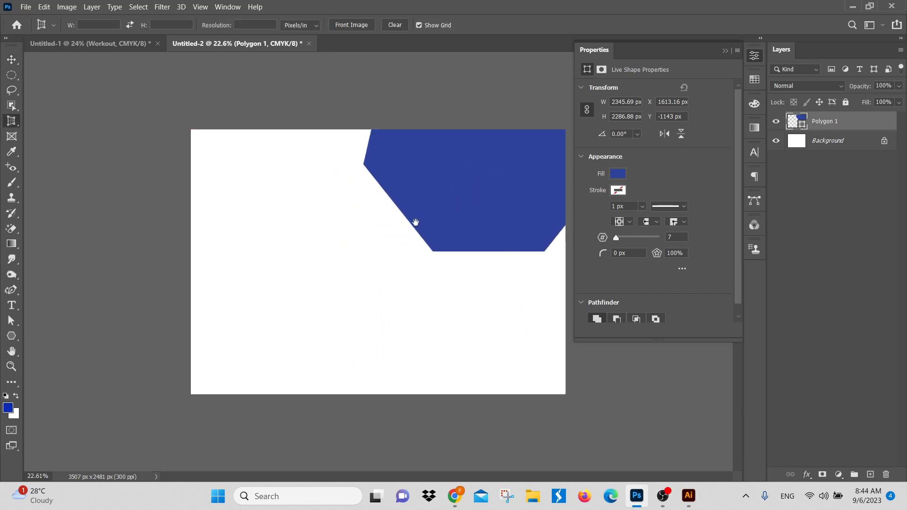
{"action": "scroll", "coordinate": [411, 255], "scroll_direction": "down", "scroll_amount": 2}
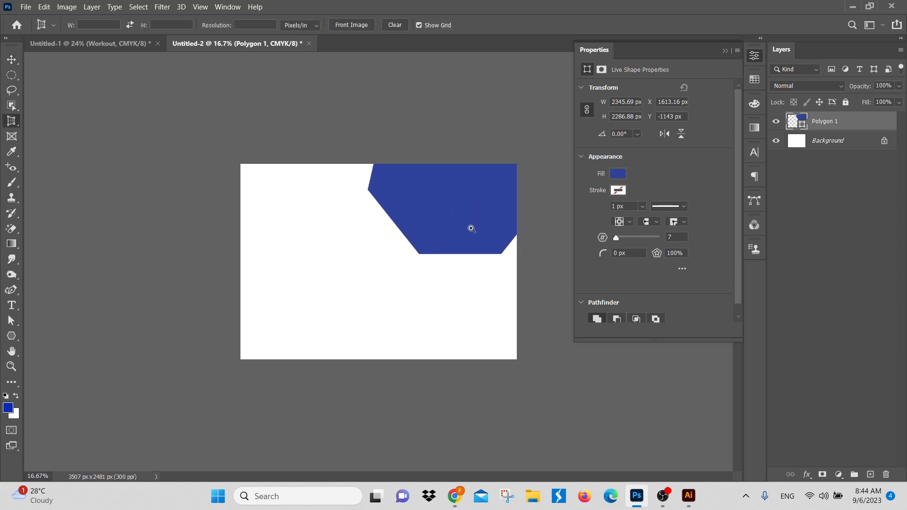
{"action": "scroll", "coordinate": [472, 229], "scroll_direction": "up", "scroll_amount": 3}
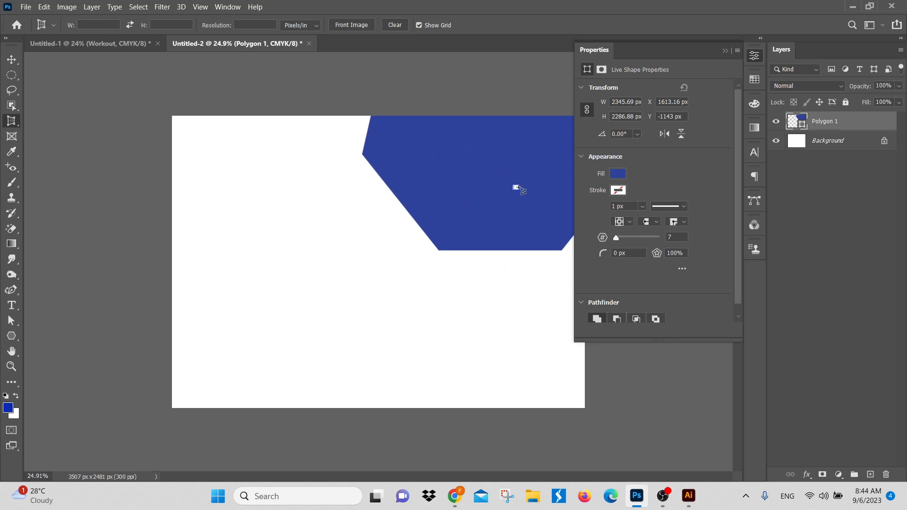
{"action": "left_click", "coordinate": [515, 188]}
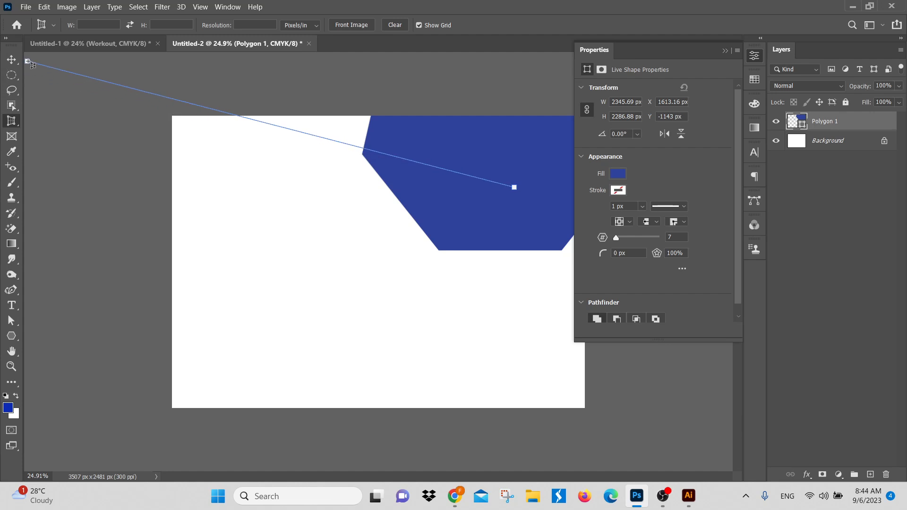
{"action": "left_click", "coordinate": [24, 64]}
{"action": "left_click", "coordinate": [431, 249]}
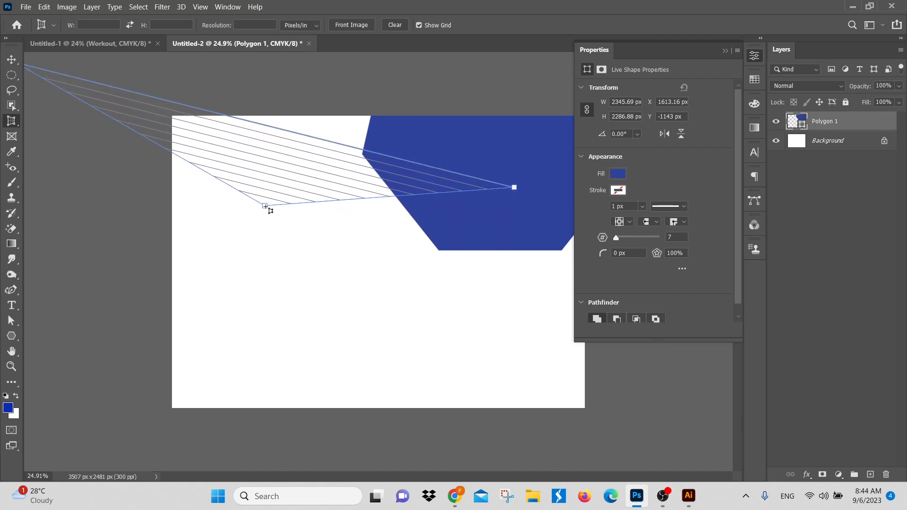
{"action": "left_click", "coordinate": [266, 206]}
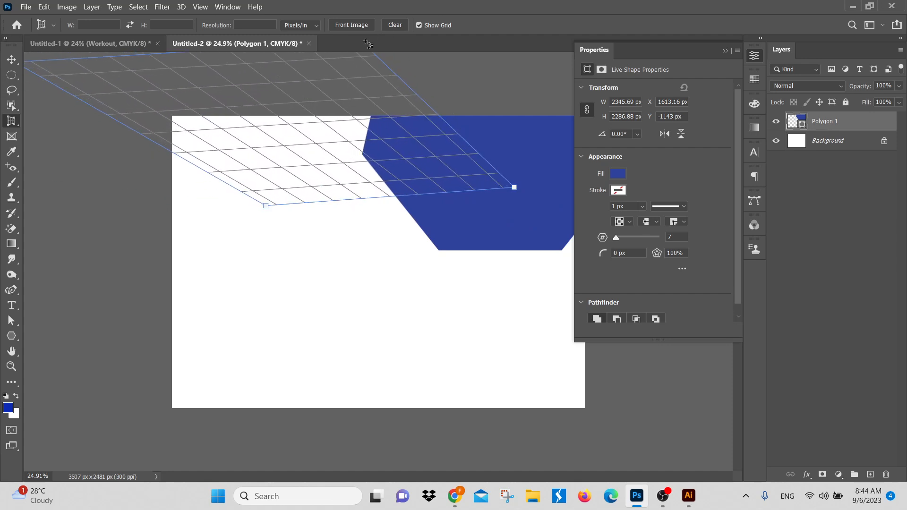
{"action": "left_click", "coordinate": [393, 29]}
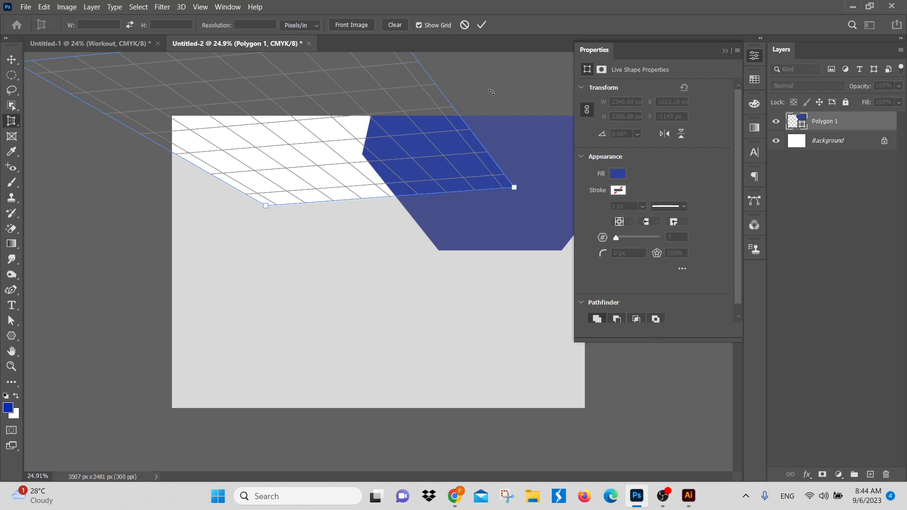
{"action": "left_click", "coordinate": [12, 60]}
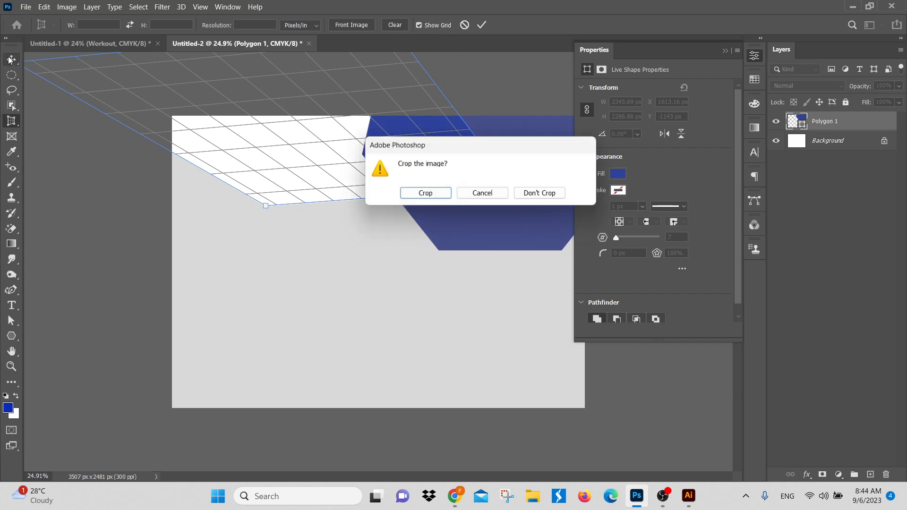
{"action": "left_click", "coordinate": [482, 192]}
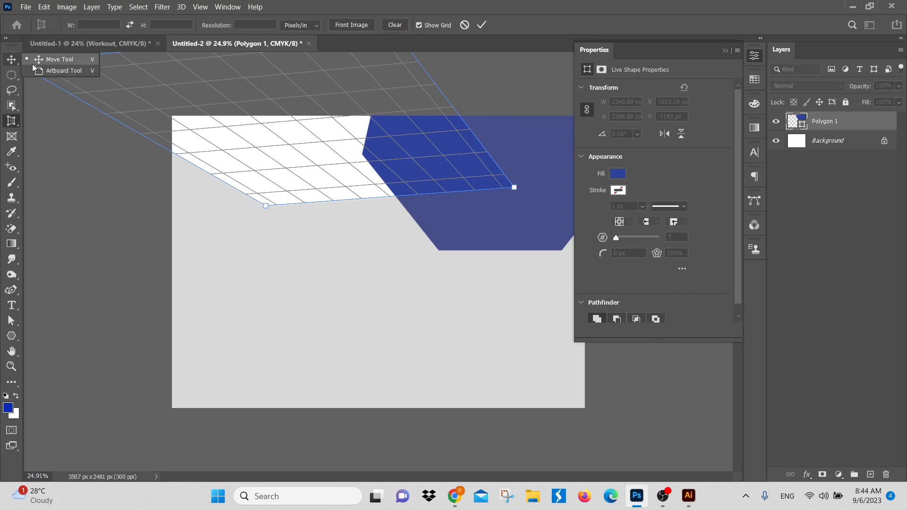
{"action": "left_click", "coordinate": [272, 191]}
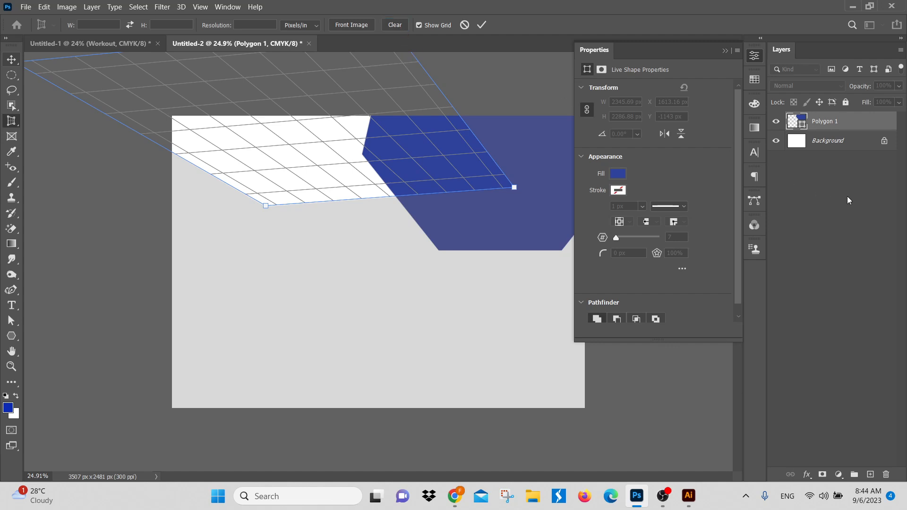
{"action": "left_click_drag", "start_coordinate": [327, 191], "coordinate": [227, 271]}
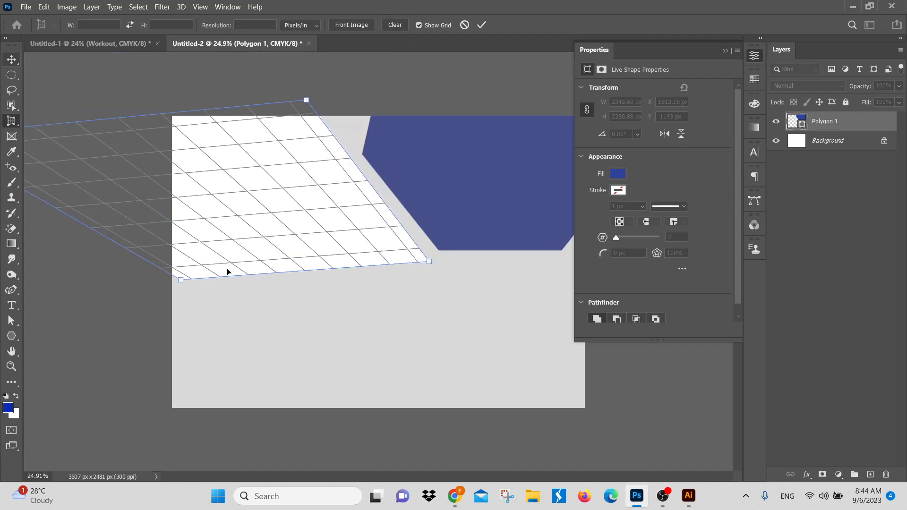
{"action": "left_click", "coordinate": [465, 25]}
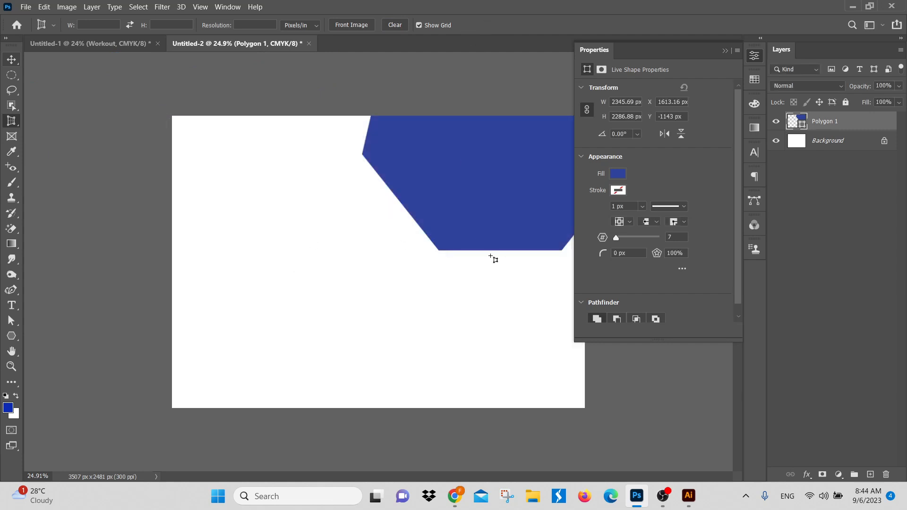
Step: Place the push-up photo from the Downloads folder as an embedded image in the document
{"action": "scroll", "coordinate": [483, 257], "scroll_direction": "down", "scroll_amount": 4}
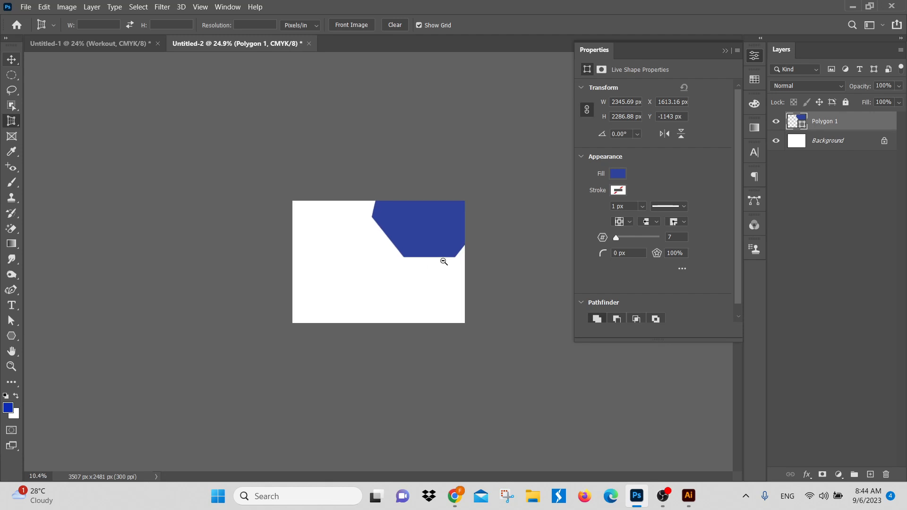
{"action": "left_click", "coordinate": [11, 64]}
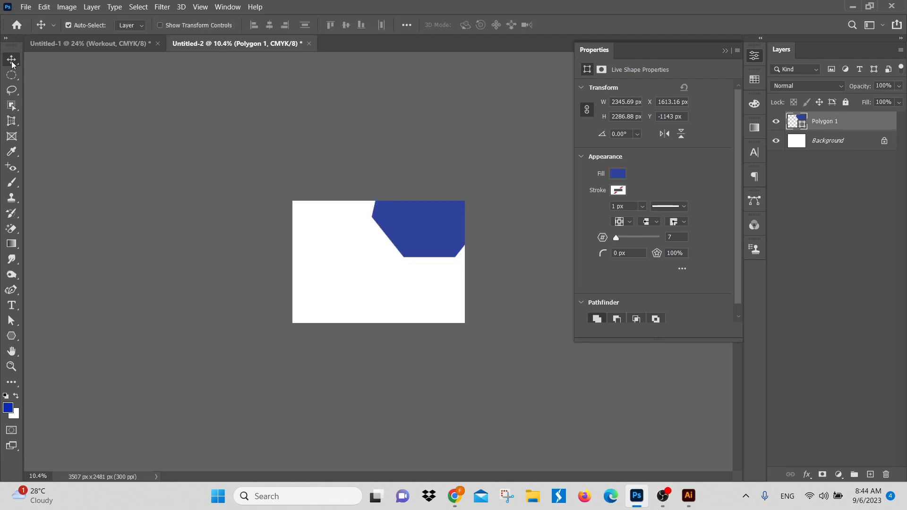
{"action": "left_click", "coordinate": [25, 8]}
{"action": "left_click", "coordinate": [76, 230]}
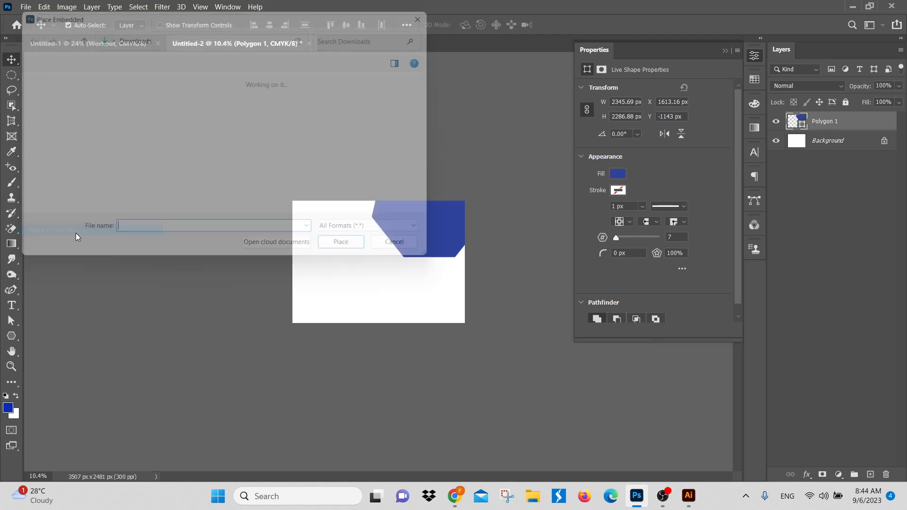
{"action": "left_click", "coordinate": [182, 136]}
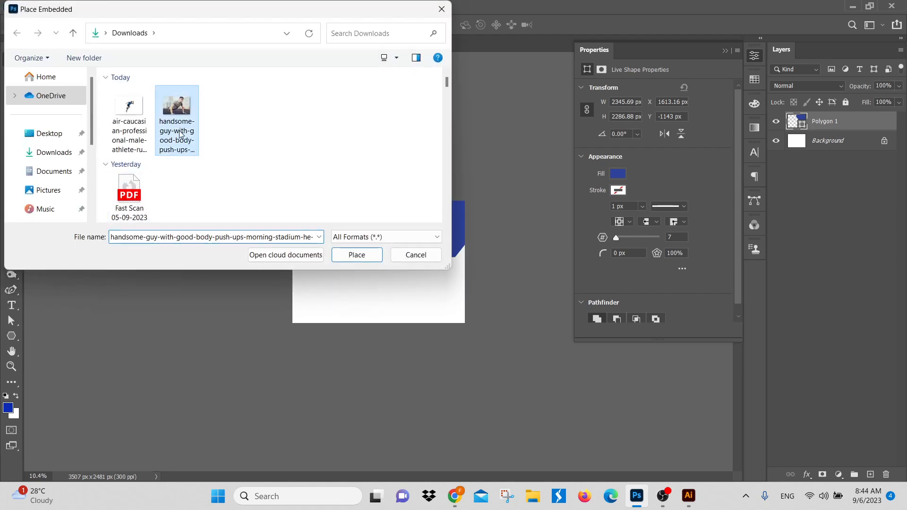
{"action": "left_click", "coordinate": [360, 260]}
Step: Flip the placed push-up photo horizontally
{"action": "left_click_drag", "start_coordinate": [434, 256], "coordinate": [434, 282]}
{"action": "left_click_drag", "start_coordinate": [377, 280], "coordinate": [411, 281]}
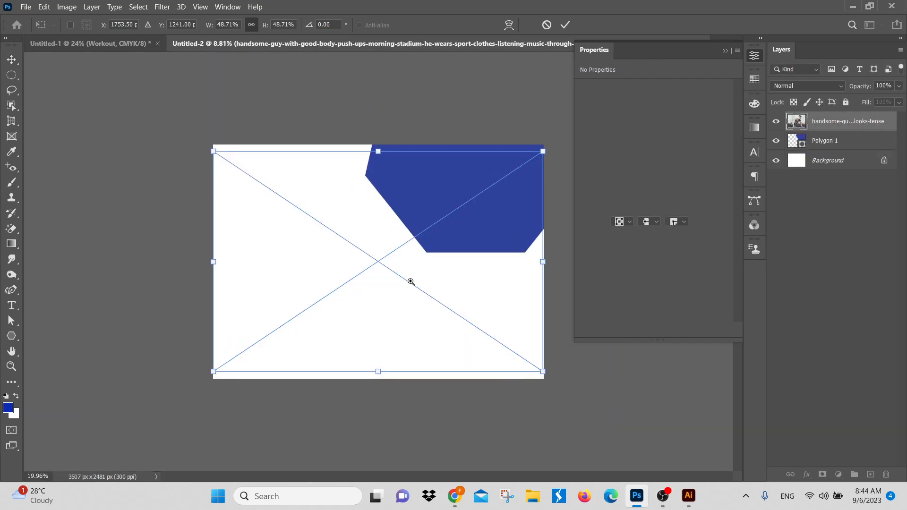
{"action": "right_click", "coordinate": [400, 239]}
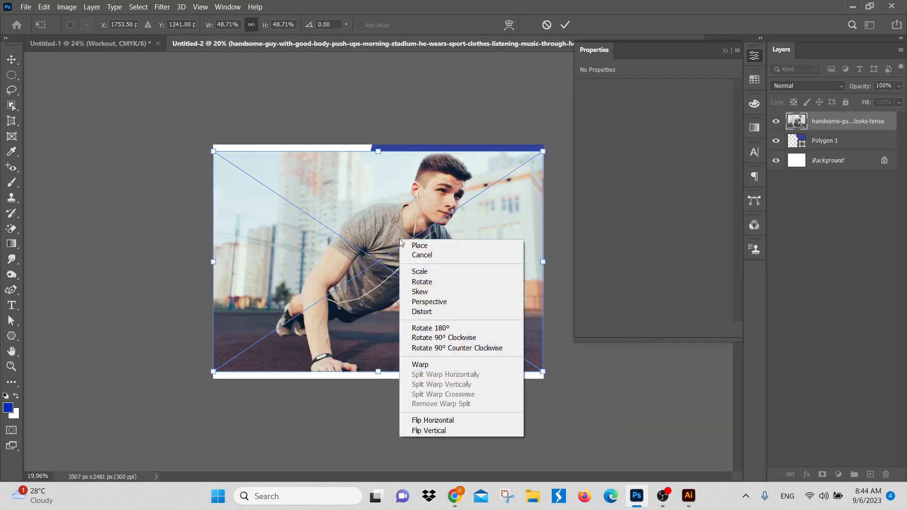
{"action": "left_click", "coordinate": [433, 420]}
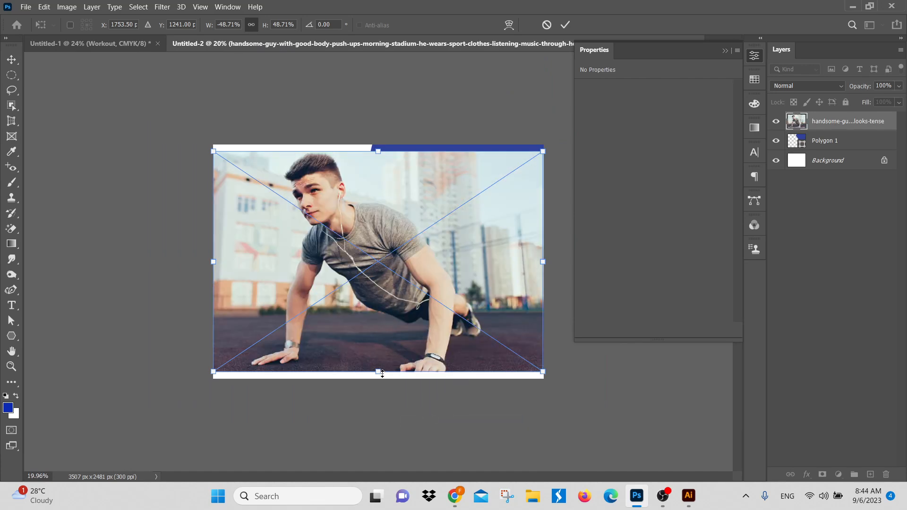
Step: Scale the photo to about 26.7%, fit it over the polygon in the canvas's upper-right corner, and commit the placement
{"action": "left_click_drag", "start_coordinate": [381, 373], "coordinate": [365, 235]}
{"action": "left_click_drag", "start_coordinate": [449, 218], "coordinate": [453, 218]}
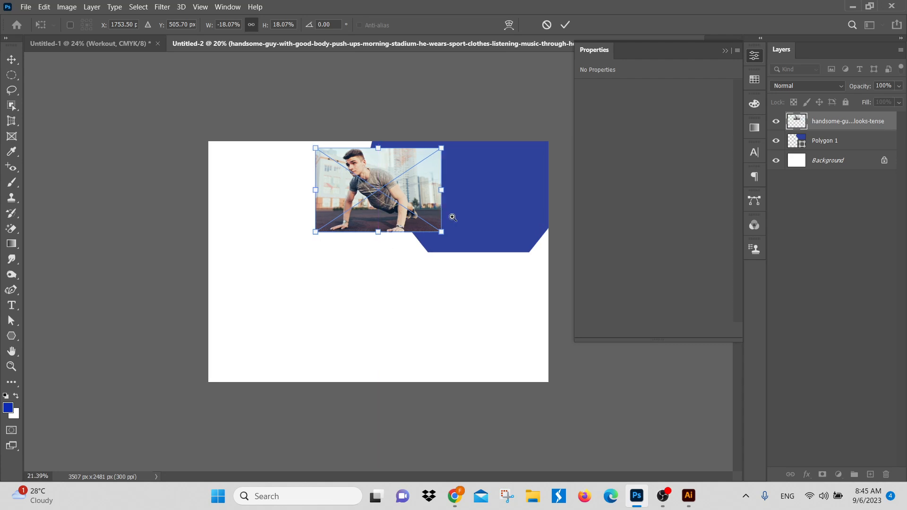
{"action": "scroll", "coordinate": [453, 217], "scroll_direction": "up", "scroll_amount": 2}
{"action": "scroll", "coordinate": [398, 250], "scroll_direction": "down", "scroll_amount": 1}
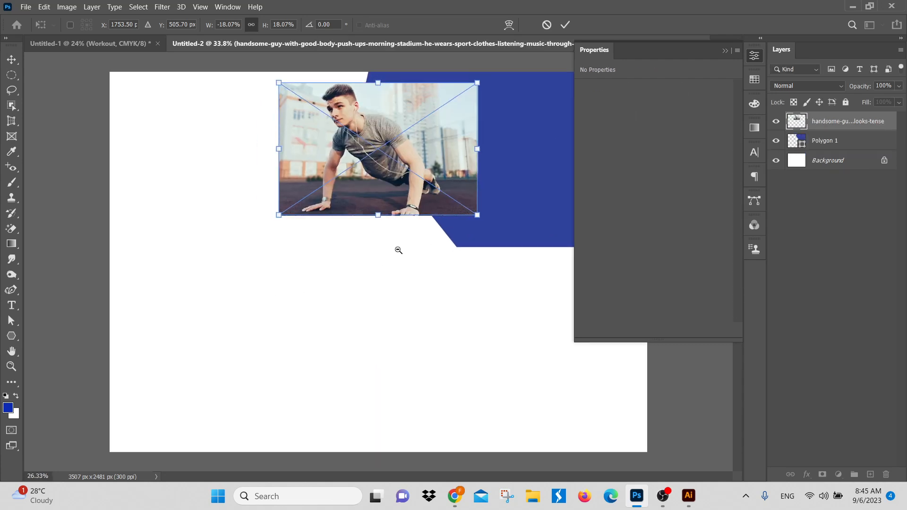
{"action": "left_click", "coordinate": [724, 51]}
{"action": "left_click_drag", "start_coordinate": [463, 169], "coordinate": [507, 169]}
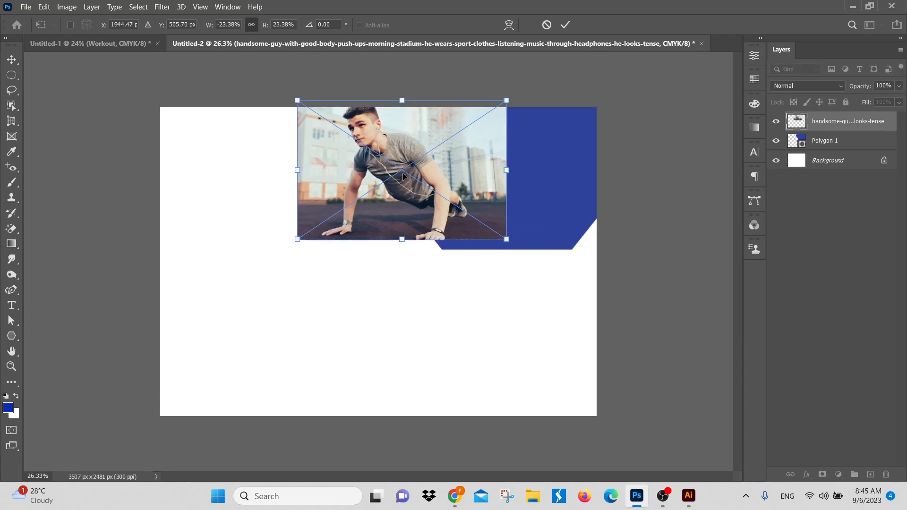
{"action": "left_click_drag", "start_coordinate": [403, 173], "coordinate": [478, 181]}
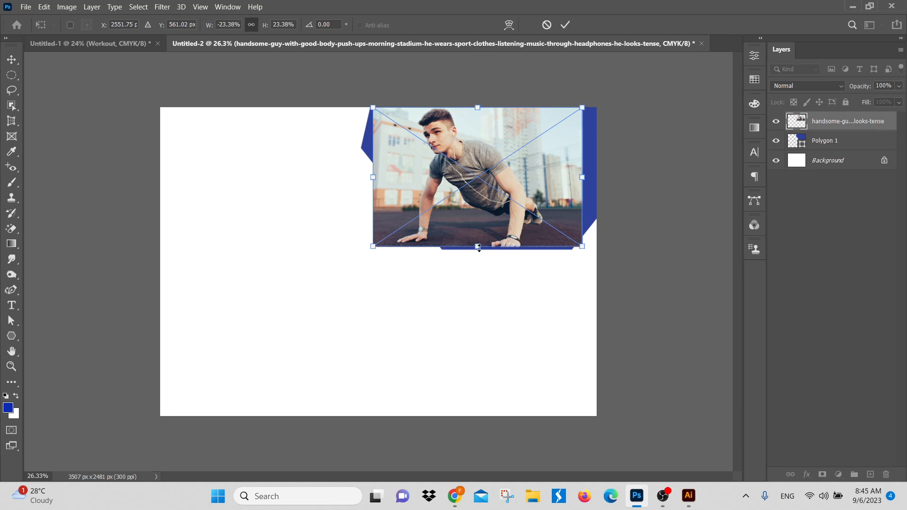
{"action": "left_click_drag", "start_coordinate": [478, 246], "coordinate": [481, 265]}
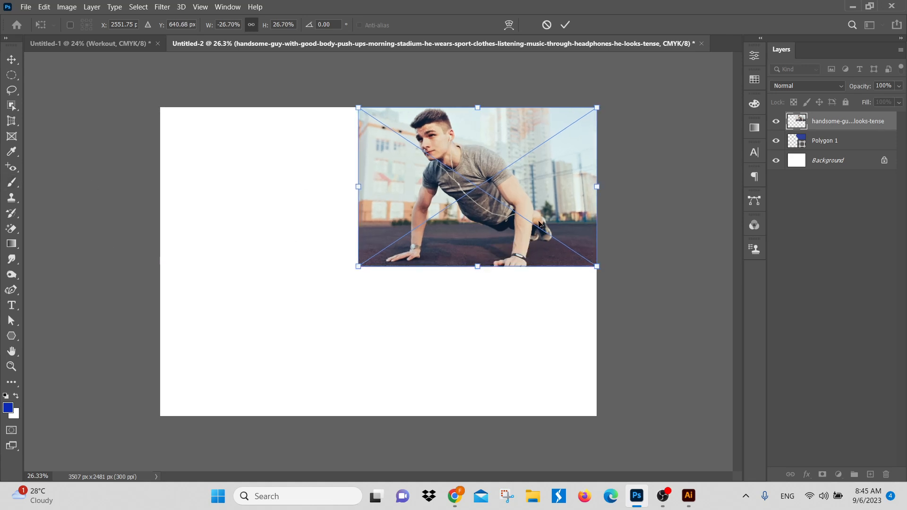
{"action": "left_click_drag", "start_coordinate": [528, 217], "coordinate": [530, 218]}
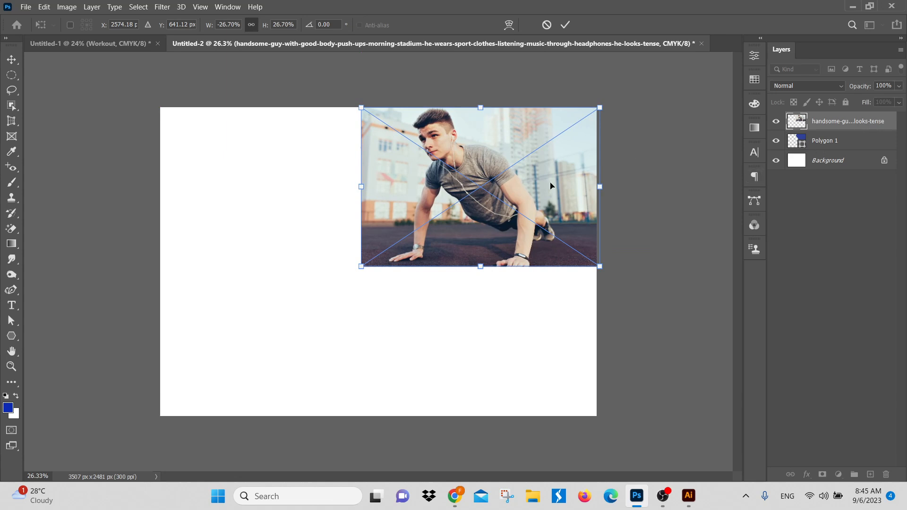
{"action": "key", "text": "Return"}
Step: Hide the push-up photo layer, convert the Polygon 1 layer to a smart object, and deselect it
{"action": "left_click", "coordinate": [776, 121]}
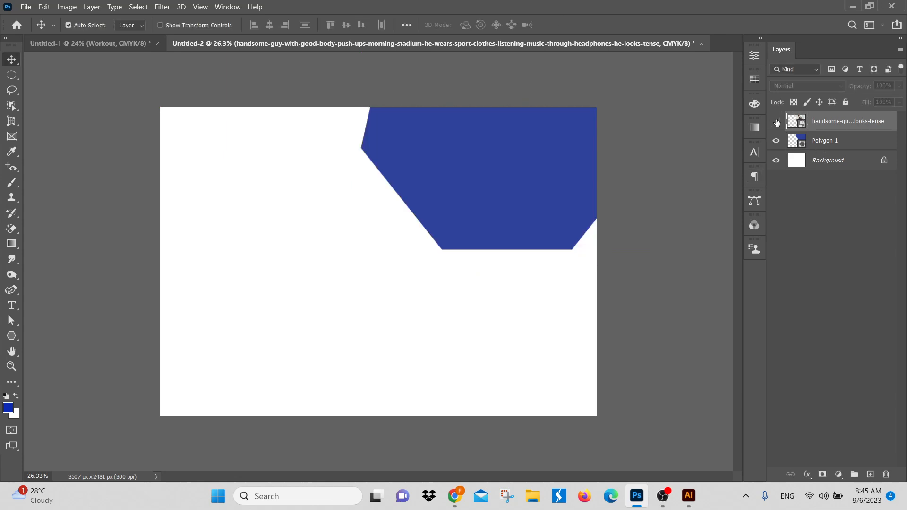
{"action": "left_click", "coordinate": [828, 140]}
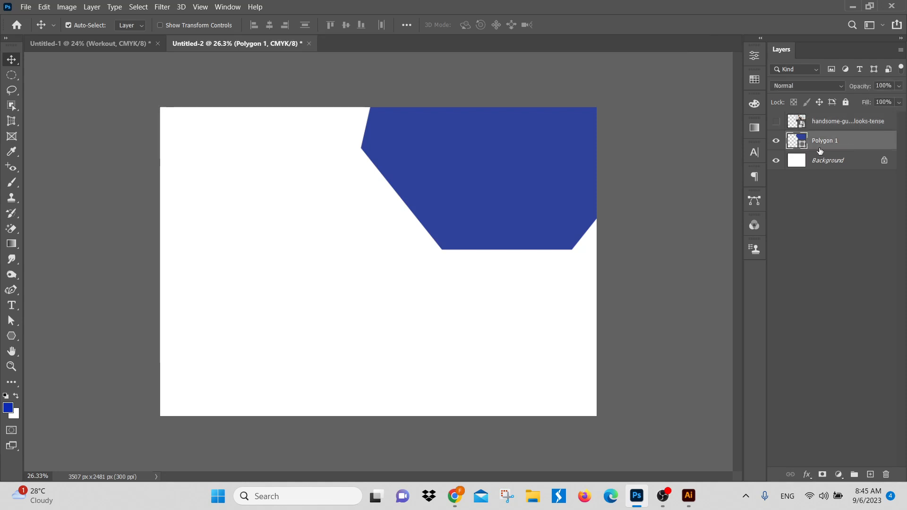
{"action": "right_click", "coordinate": [863, 140]}
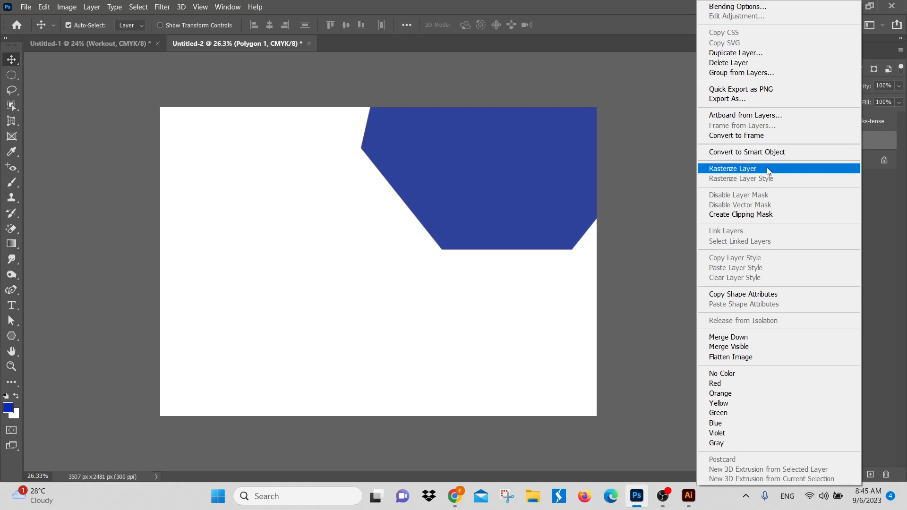
{"action": "left_click", "coordinate": [775, 152]}
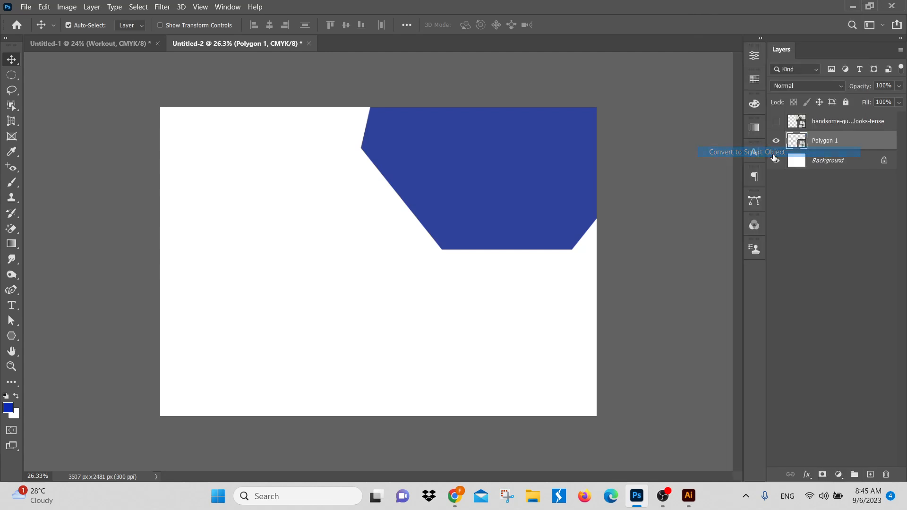
{"action": "left_click", "coordinate": [787, 275]}
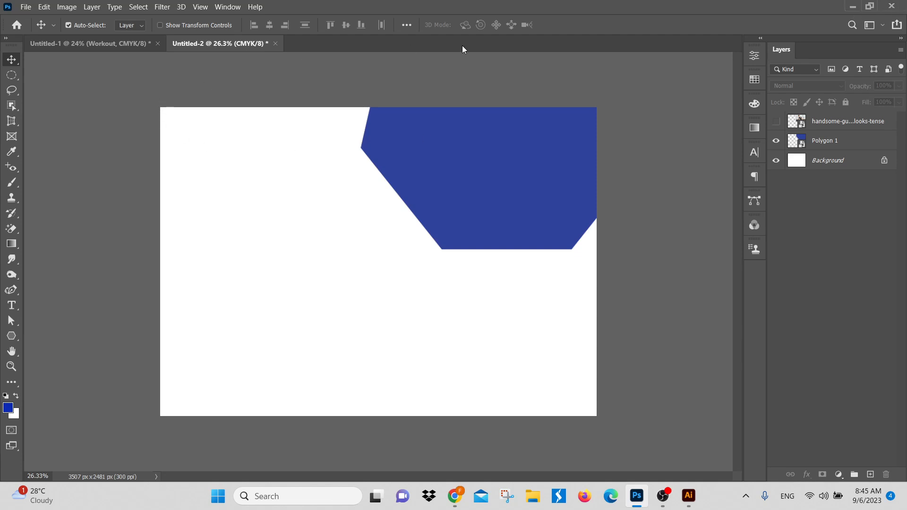
{"action": "left_click", "coordinate": [21, 8]}
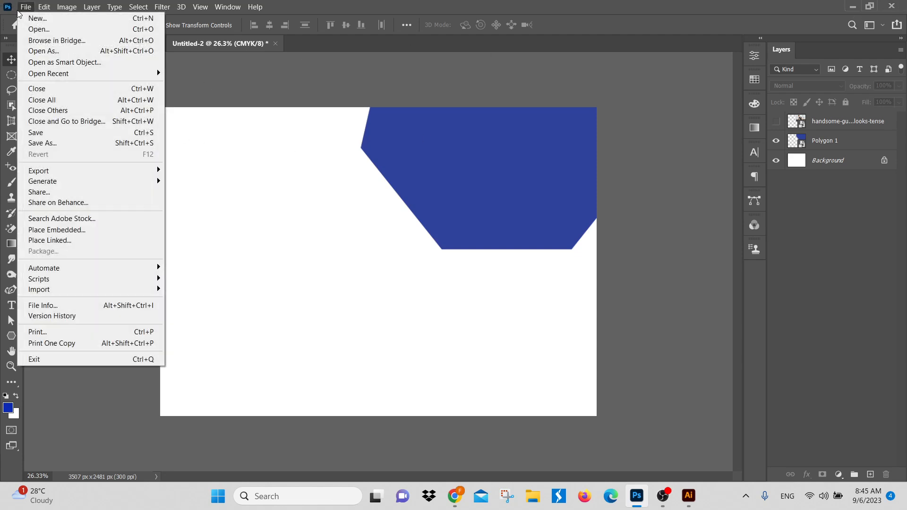
{"action": "left_click", "coordinate": [35, 30]}
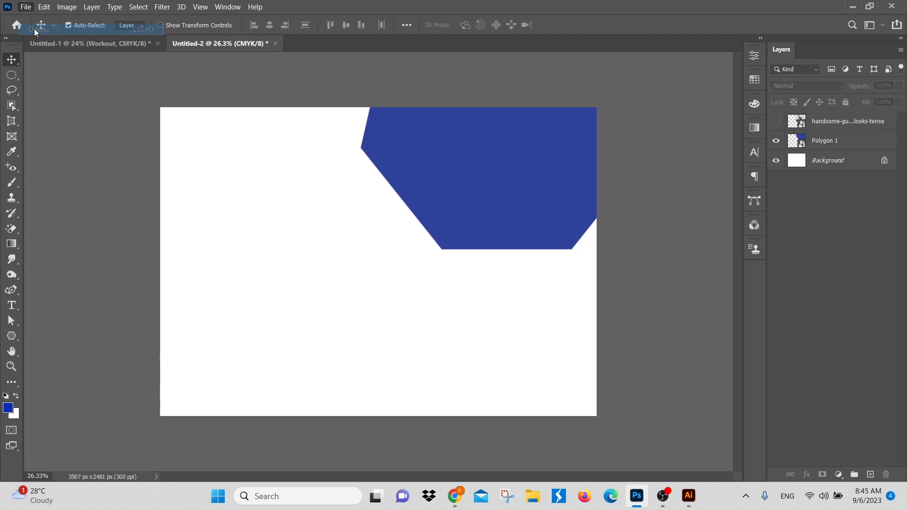
{"action": "left_click", "coordinate": [38, 137]}
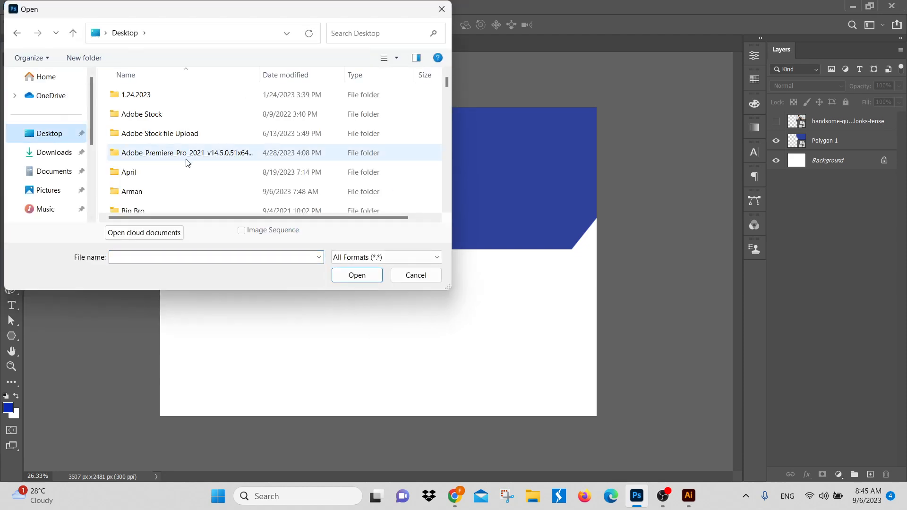
{"action": "scroll", "coordinate": [186, 162], "scroll_direction": "down", "scroll_amount": 8}
{"action": "scroll", "coordinate": [180, 171], "scroll_direction": "down", "scroll_amount": 3}
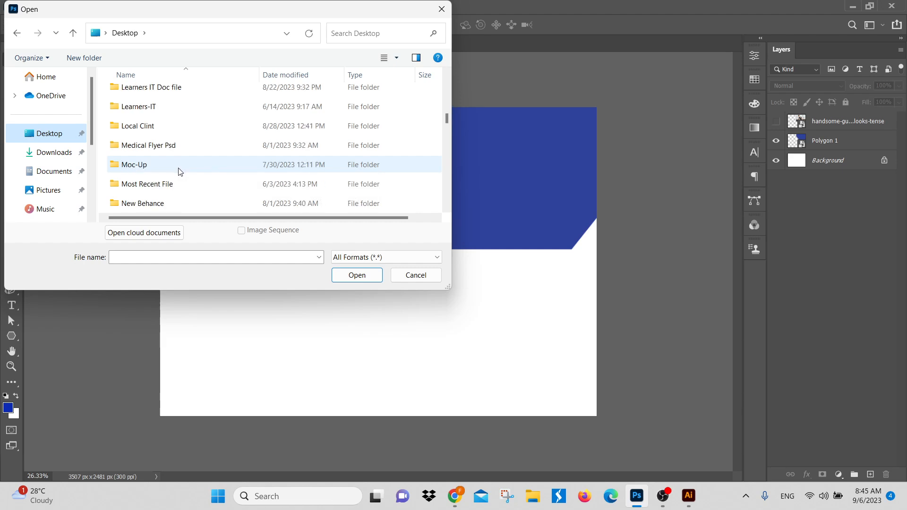
{"action": "scroll", "coordinate": [172, 161], "scroll_direction": "down", "scroll_amount": 1}
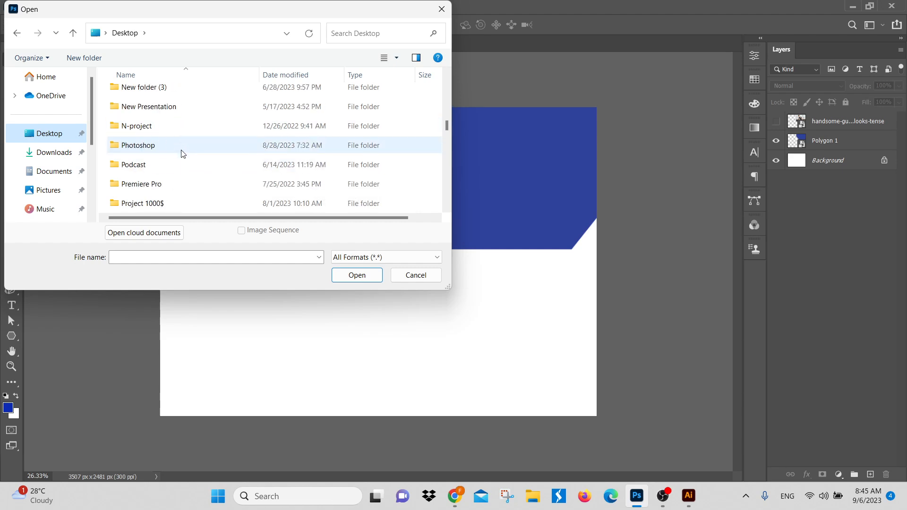
{"action": "scroll", "coordinate": [157, 169], "scroll_direction": "down", "scroll_amount": 1}
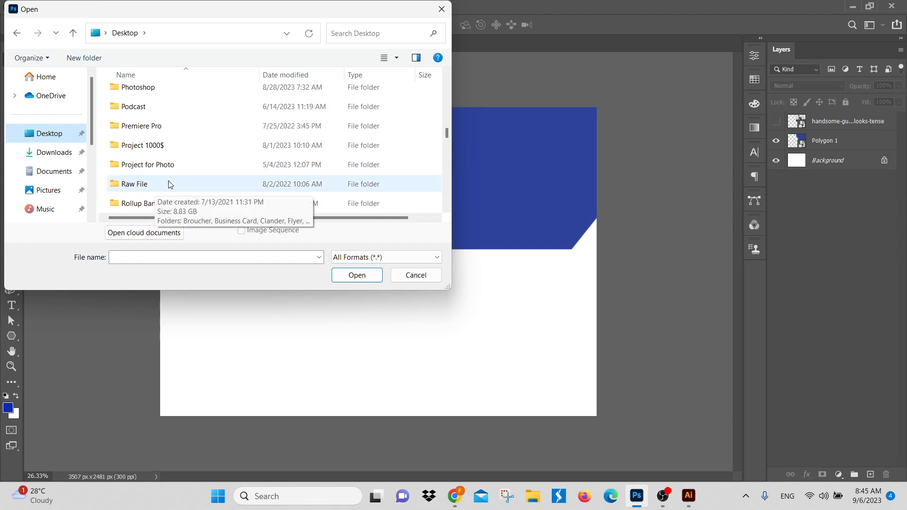
{"action": "left_click", "coordinate": [412, 274]}
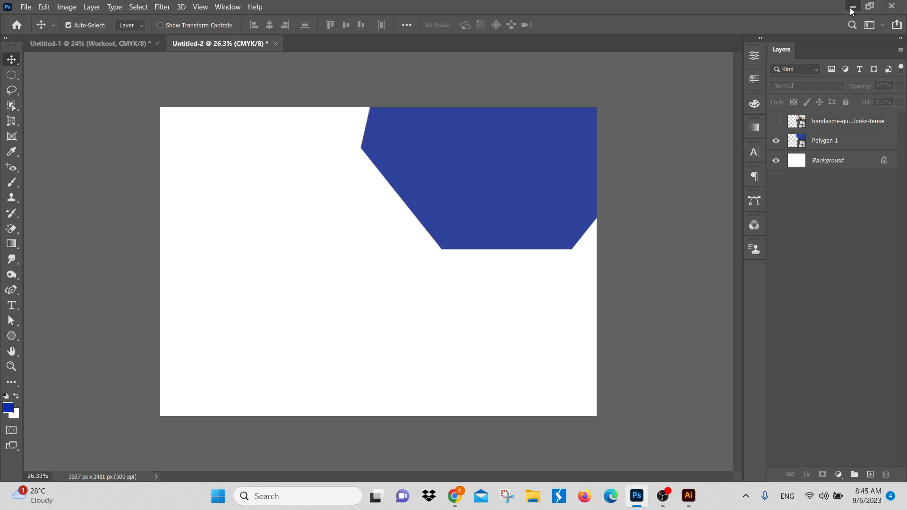
Step: Minimize Photoshop and close Illustrator without saving its untitled document
{"action": "left_click", "coordinate": [854, 6]}
{"action": "left_click", "coordinate": [897, 6]}
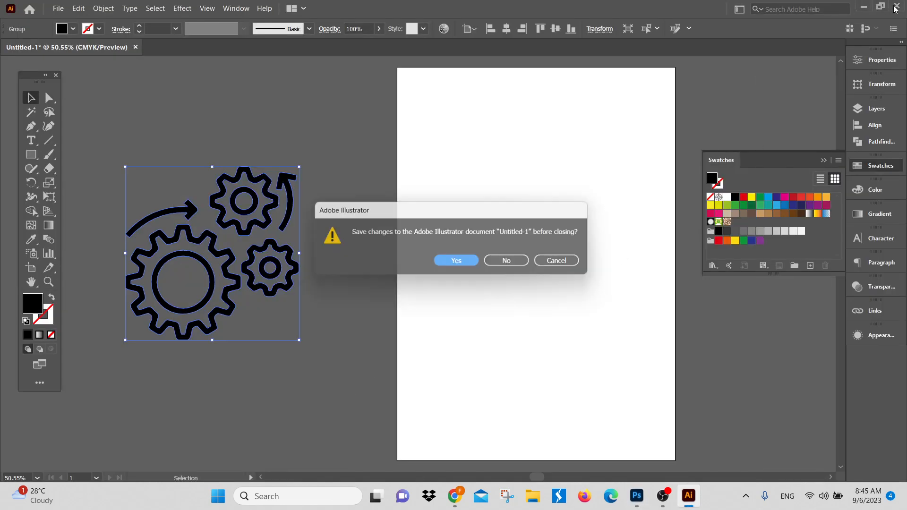
{"action": "left_click", "coordinate": [510, 261]}
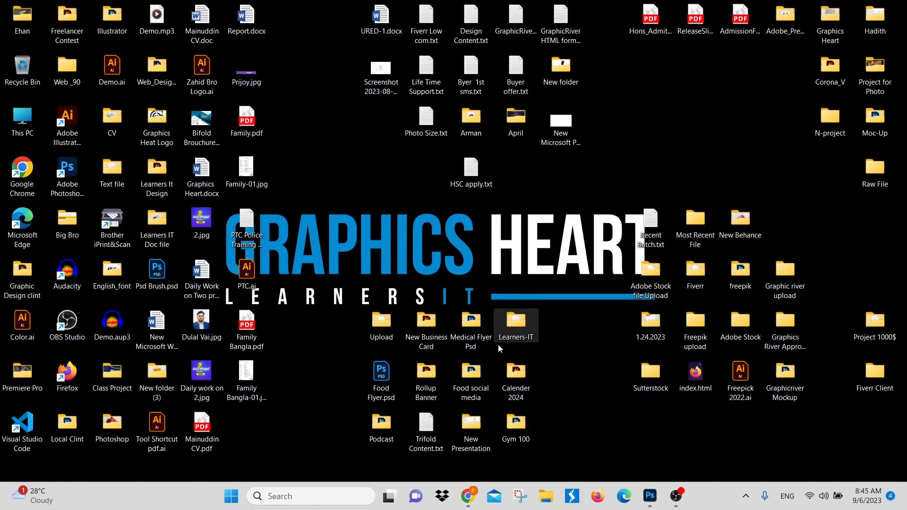
Step: Open Food Flyer.psd from the desktop in Photoshop and select the burger image on its canvas
{"action": "double_click", "coordinate": [382, 378]}
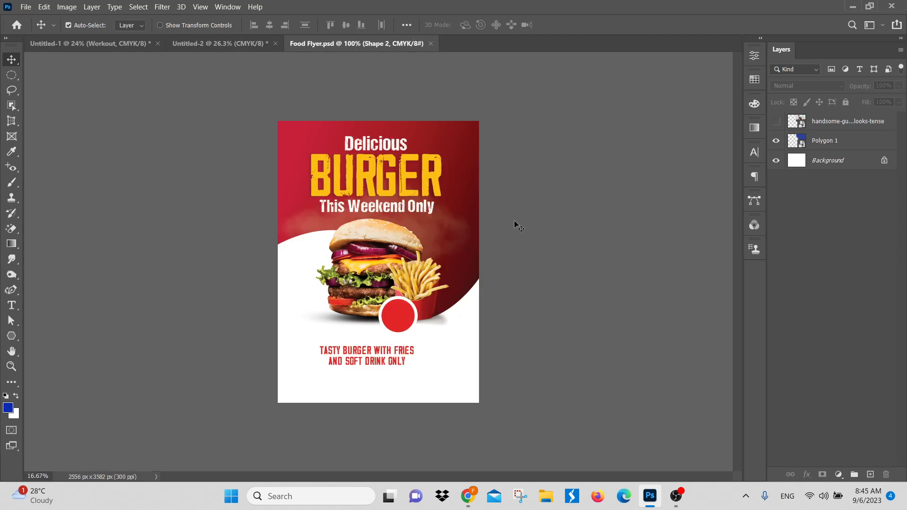
{"action": "left_click_drag", "start_coordinate": [391, 308], "coordinate": [415, 324]}
{"action": "left_click_drag", "start_coordinate": [442, 199], "coordinate": [376, 268]}
{"action": "left_click", "coordinate": [364, 264]}
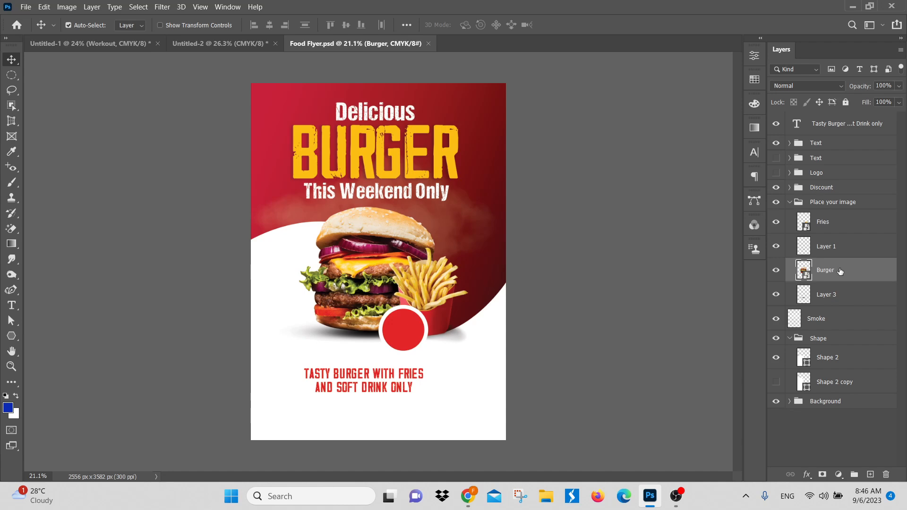
Step: Hide the "Tasty Burger With Fries And Soft Drink only" text layer and deselect it
{"action": "left_click", "coordinate": [400, 376]}
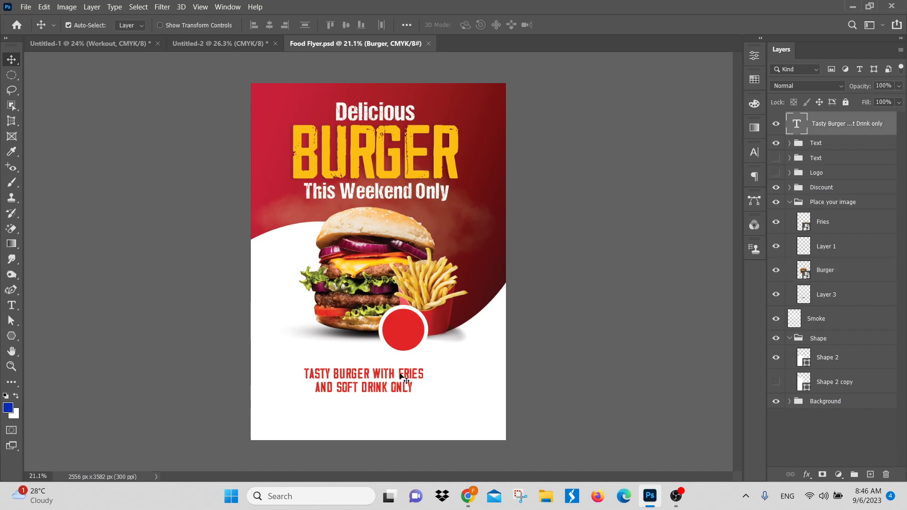
{"action": "left_click", "coordinate": [778, 120]}
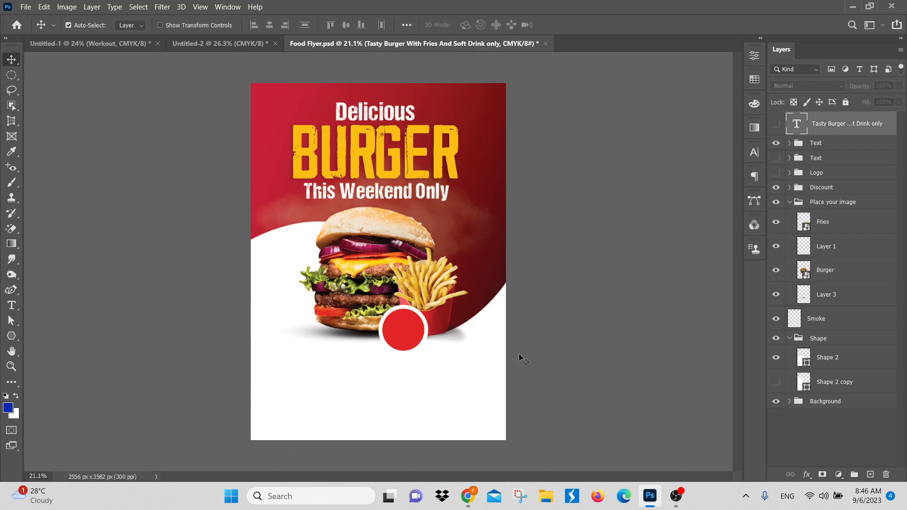
{"action": "left_click", "coordinate": [591, 355]}
{"action": "left_click_drag", "start_coordinate": [410, 339], "coordinate": [430, 359]}
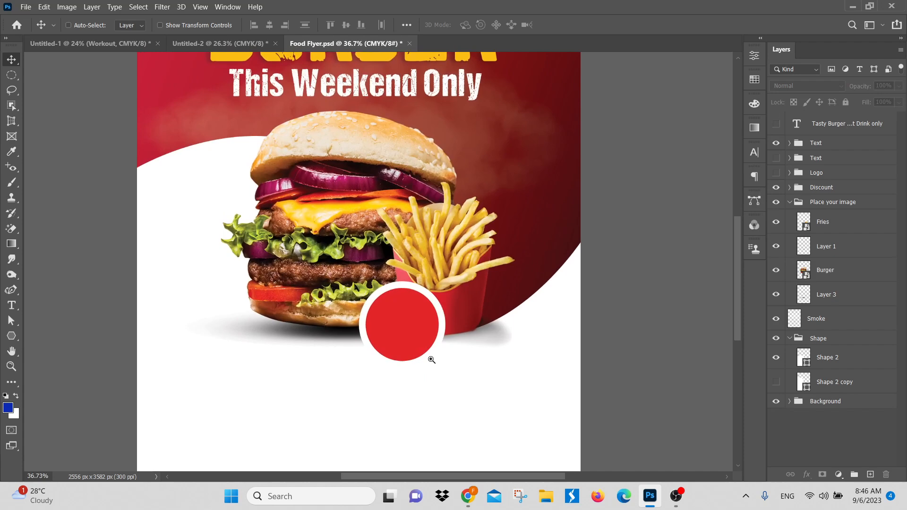
Step: Apply a grey #b8b8b8 Color Overlay to the Burger layer and rasterize its layer style
{"action": "left_click", "coordinate": [339, 212], "text": "ctrl"}
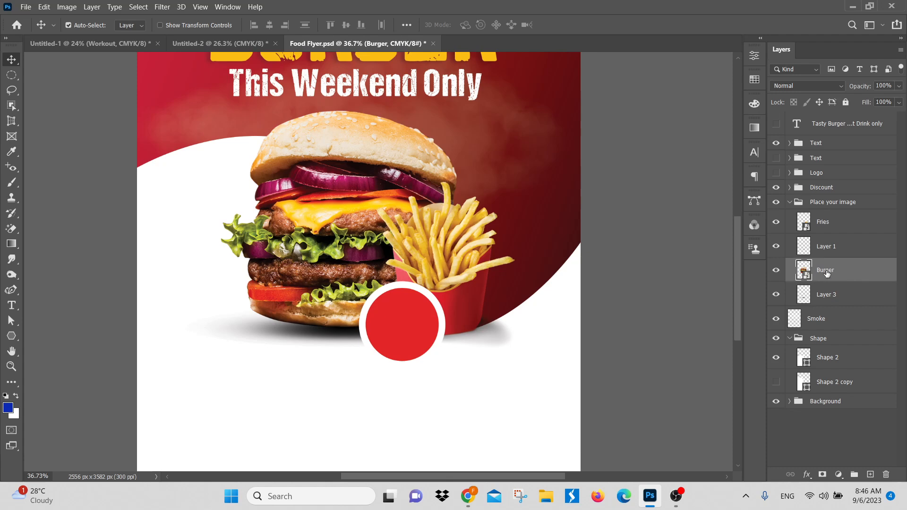
{"action": "left_click", "coordinate": [807, 475]}
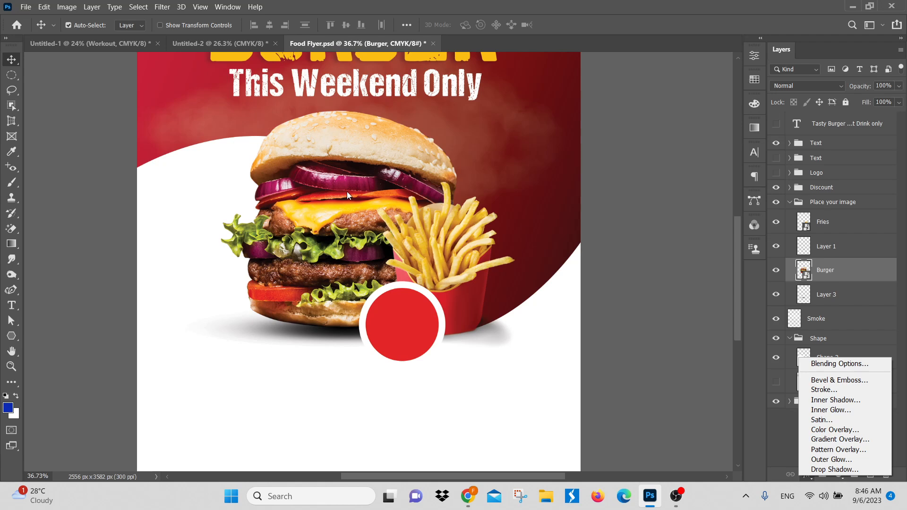
{"action": "left_click", "coordinate": [867, 428]}
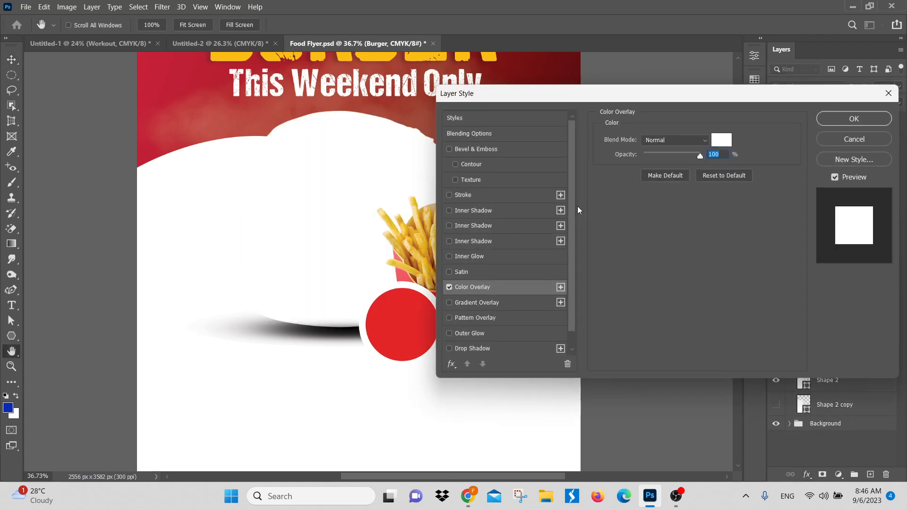
{"action": "left_click", "coordinate": [720, 140]}
{"action": "left_click", "coordinate": [521, 184]}
{"action": "mouse_move", "coordinate": [515, 184]}
{"action": "left_mouse_down"}
{"action": "mouse_move", "coordinate": [545, 164]}
{"action": "mouse_move", "coordinate": [509, 190]}
{"action": "mouse_move", "coordinate": [505, 206]}
{"action": "left_mouse_up"}
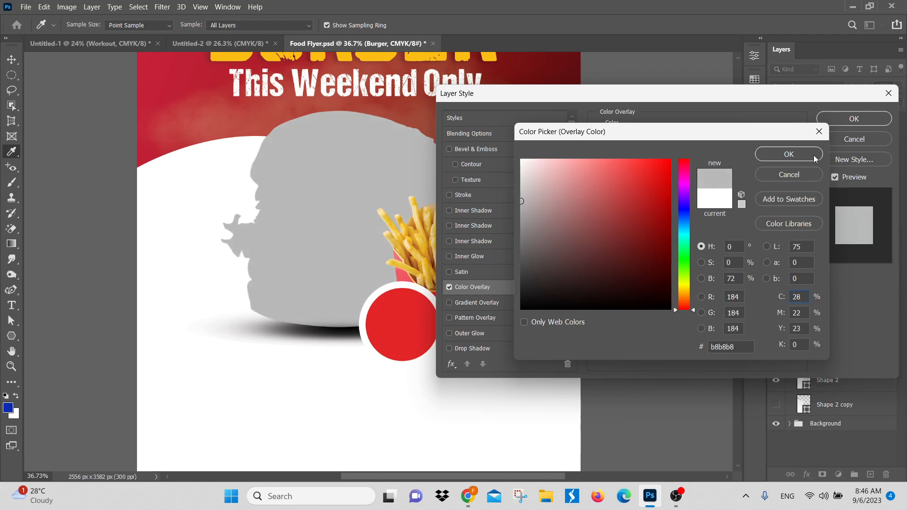
{"action": "left_click", "coordinate": [789, 155]}
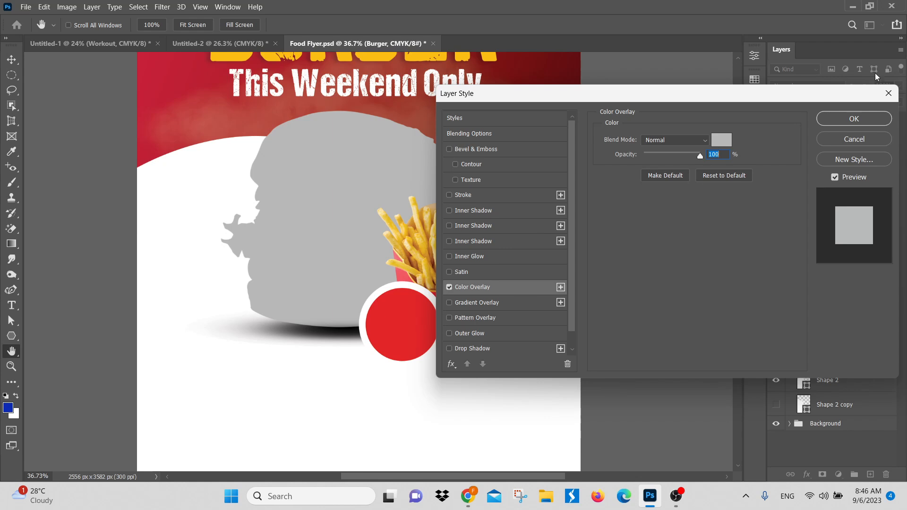
{"action": "left_click", "coordinate": [854, 124]}
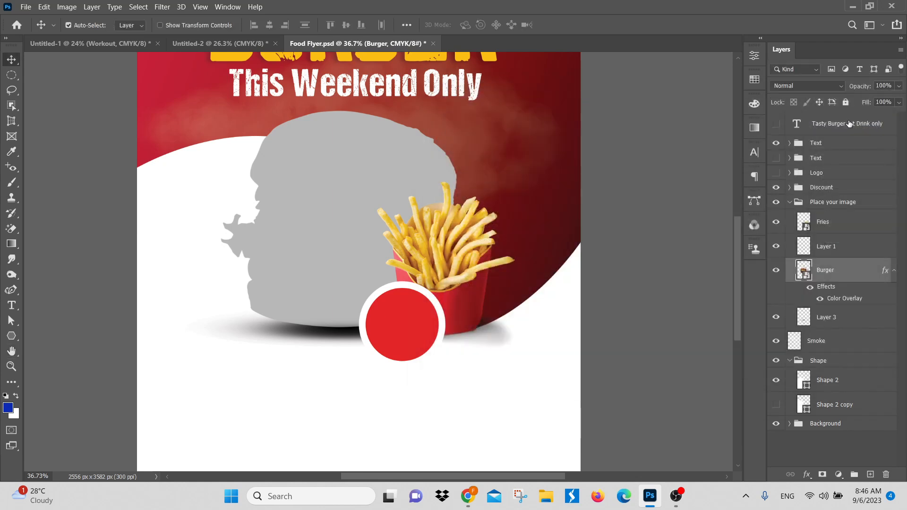
{"action": "right_click", "coordinate": [861, 274]}
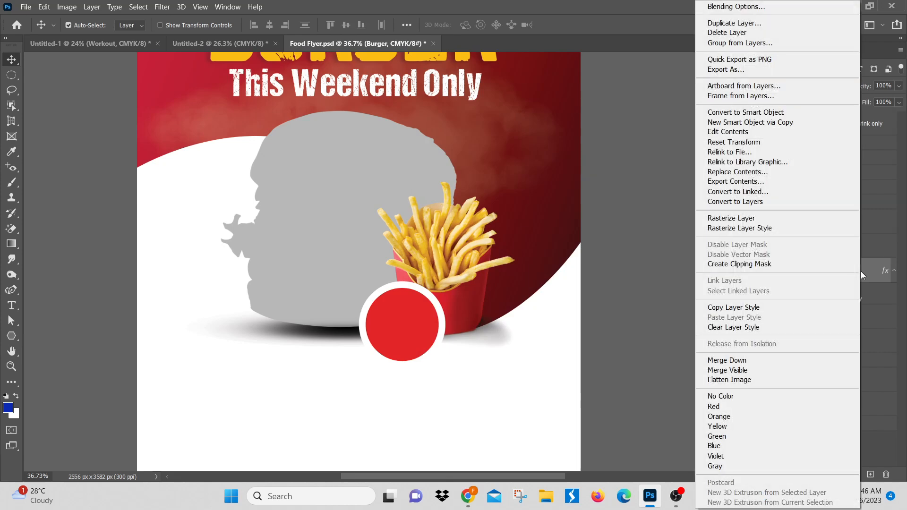
{"action": "left_click", "coordinate": [767, 228]}
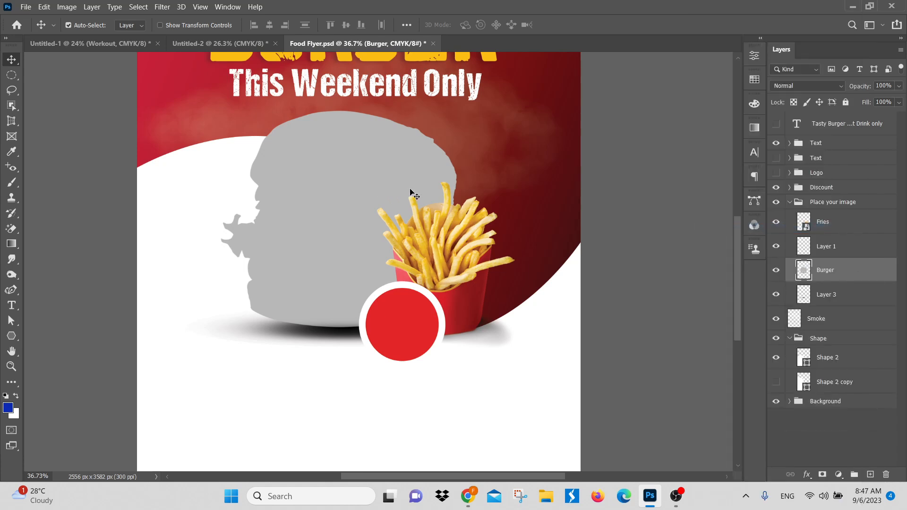
Step: Switch to Chrome, search for web.whatsapp in a new tab, and open the Graphics Class group chat in WhatsApp Web
{"action": "left_click", "coordinate": [468, 495]}
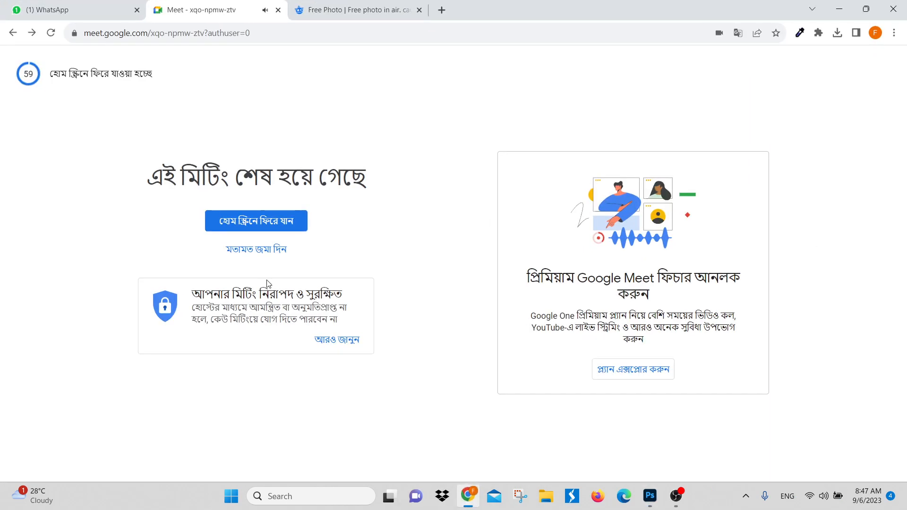
{"action": "left_click", "coordinate": [442, 10]}
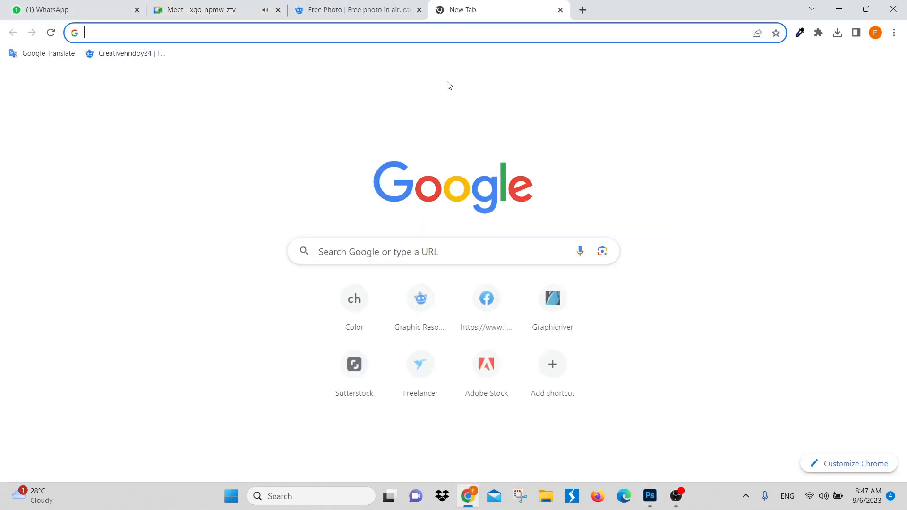
{"action": "left_click", "coordinate": [381, 252]}
{"action": "left_click", "coordinate": [354, 279]}
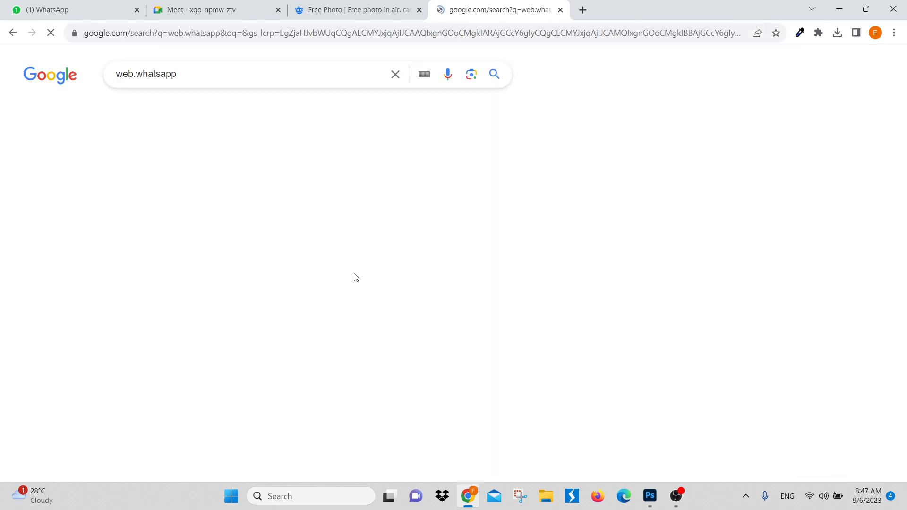
{"action": "left_click", "coordinate": [139, 193]}
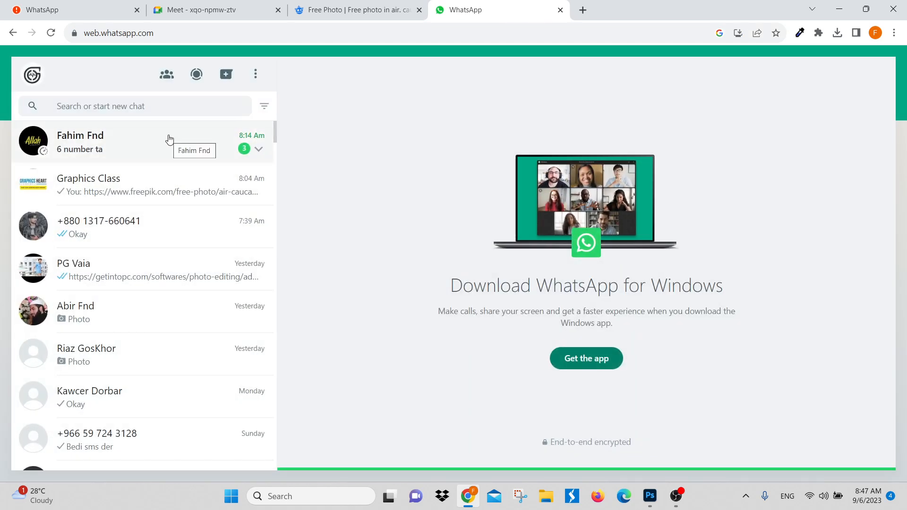
{"action": "left_click", "coordinate": [156, 199]}
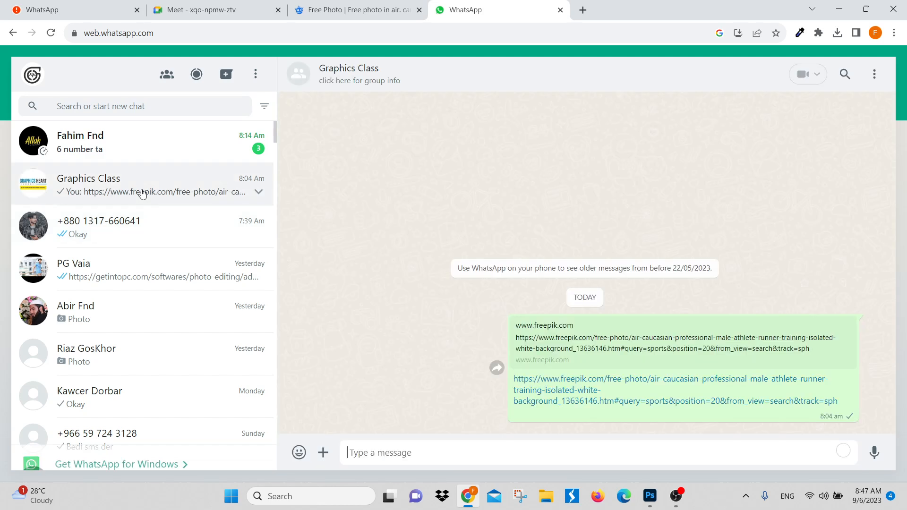
Step: Open Gmail in another browser tab and close the older, disconnected WhatsApp tab
{"action": "left_click", "coordinate": [583, 10]}
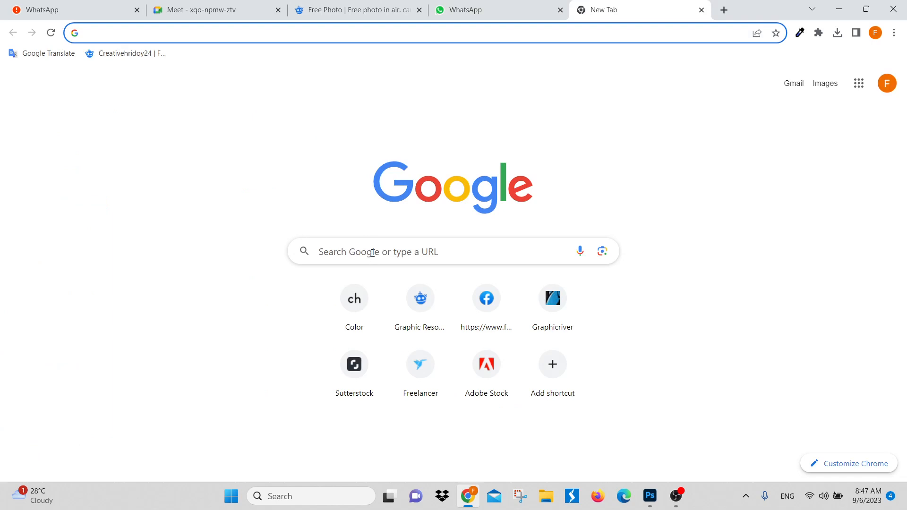
{"action": "left_click", "coordinate": [372, 252]}
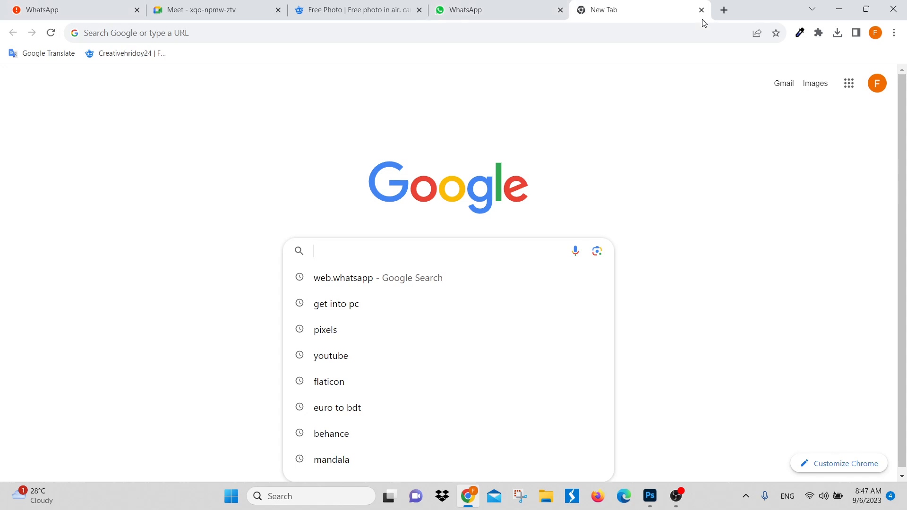
{"action": "left_click", "coordinate": [783, 86]}
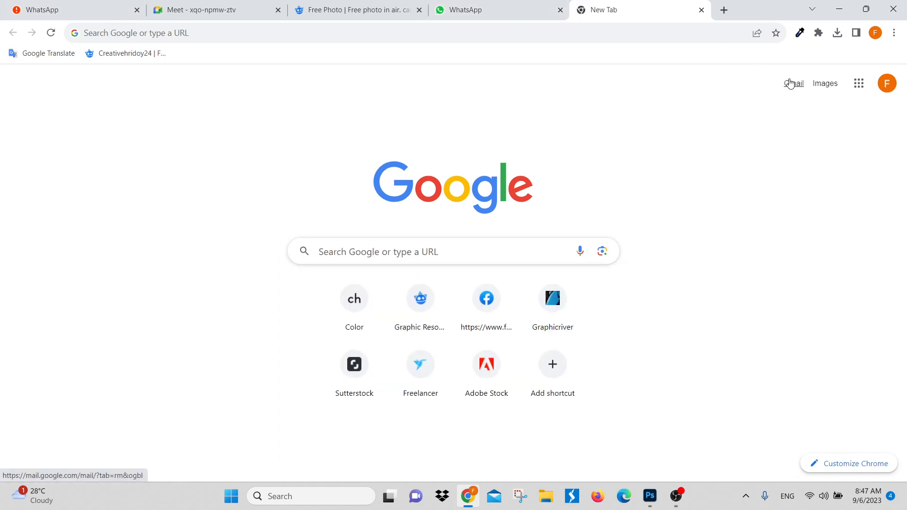
{"action": "left_click", "coordinate": [794, 83]}
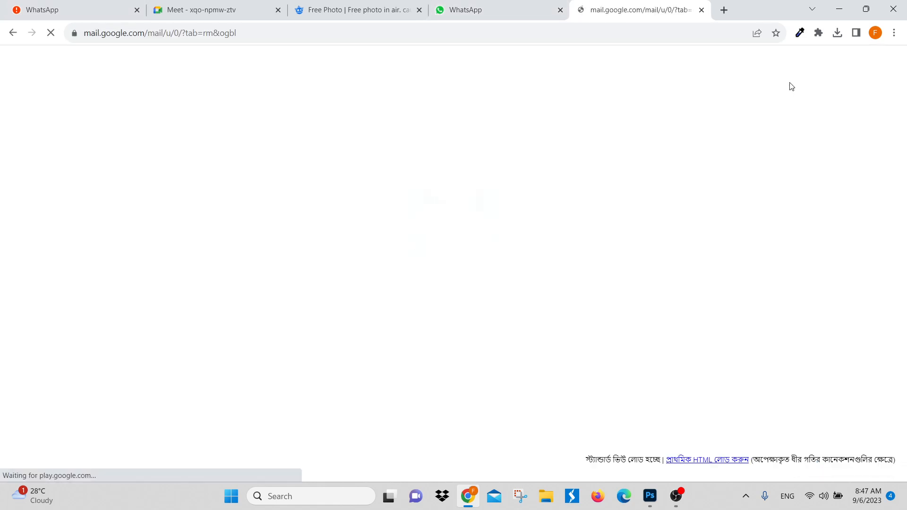
{"action": "left_click", "coordinate": [137, 10]}
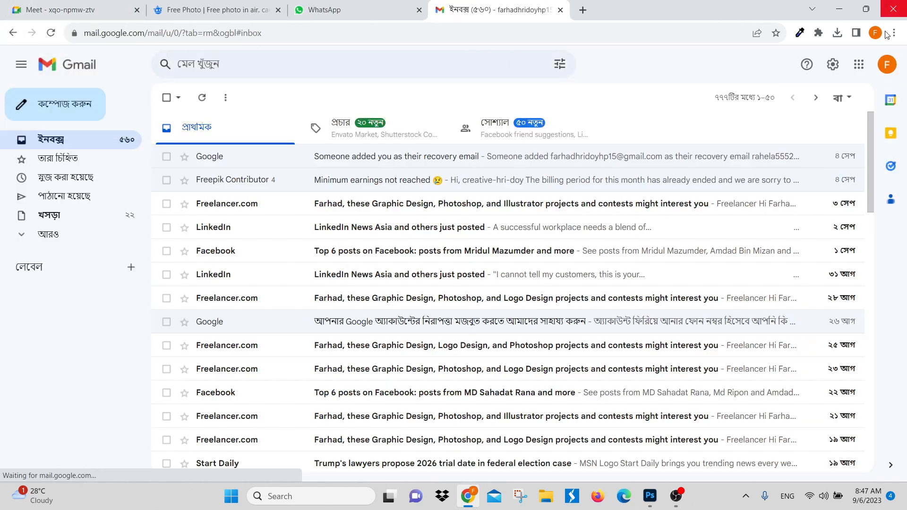
Step: Open Google Meet from the Google apps in Gmail and start an instant meeting
{"action": "left_click", "coordinate": [867, 69]}
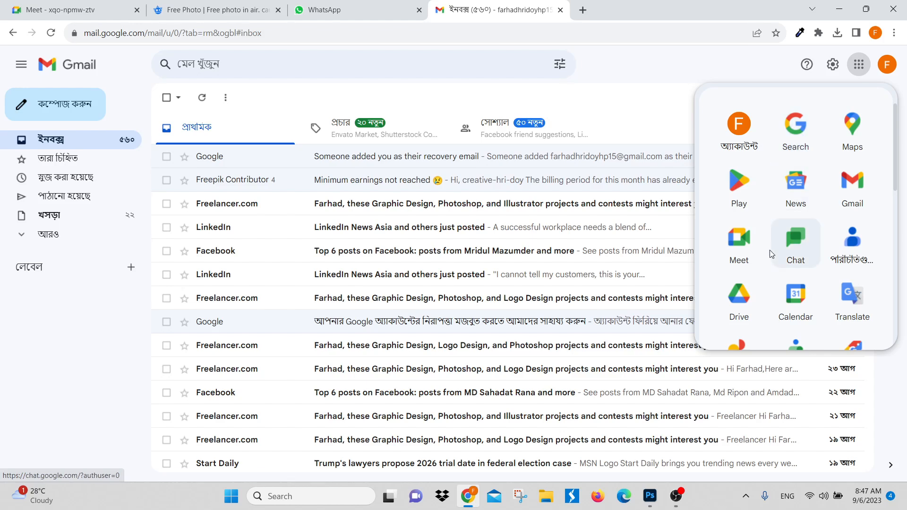
{"action": "left_click", "coordinate": [716, 255]}
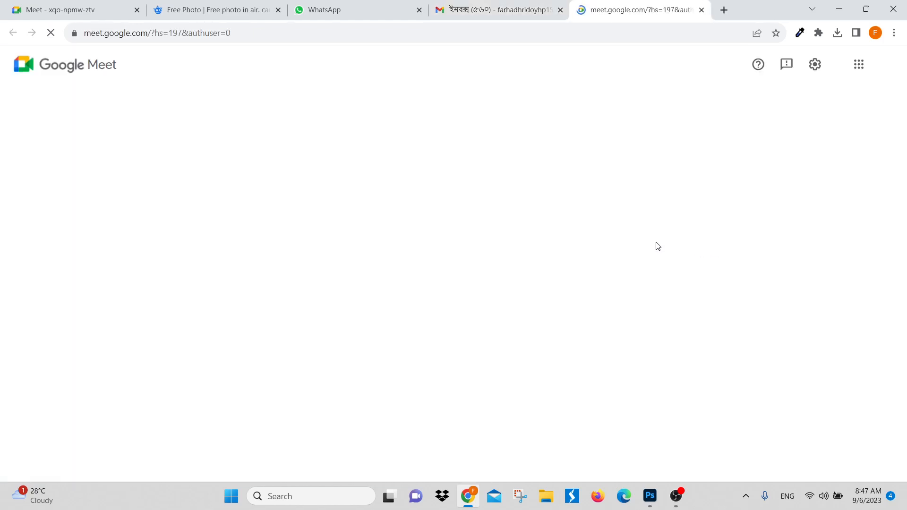
{"action": "left_click", "coordinate": [85, 341]}
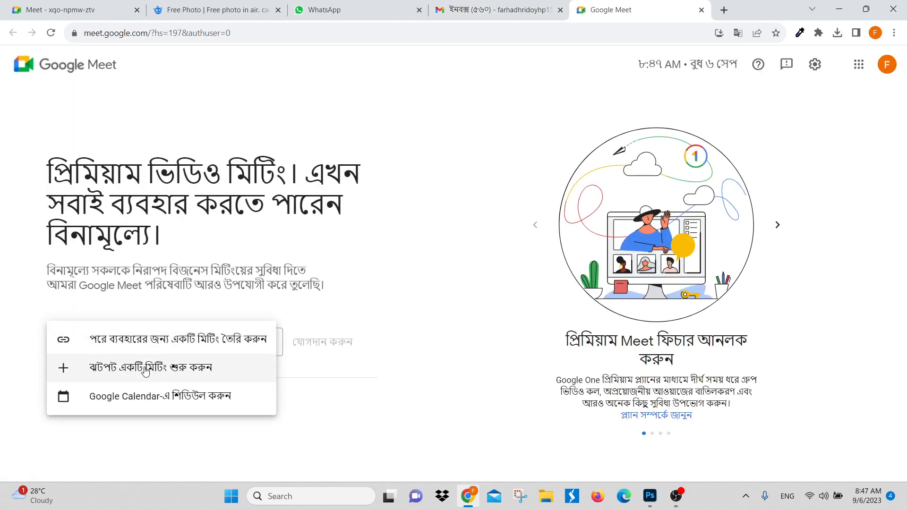
{"action": "left_click", "coordinate": [119, 368]}
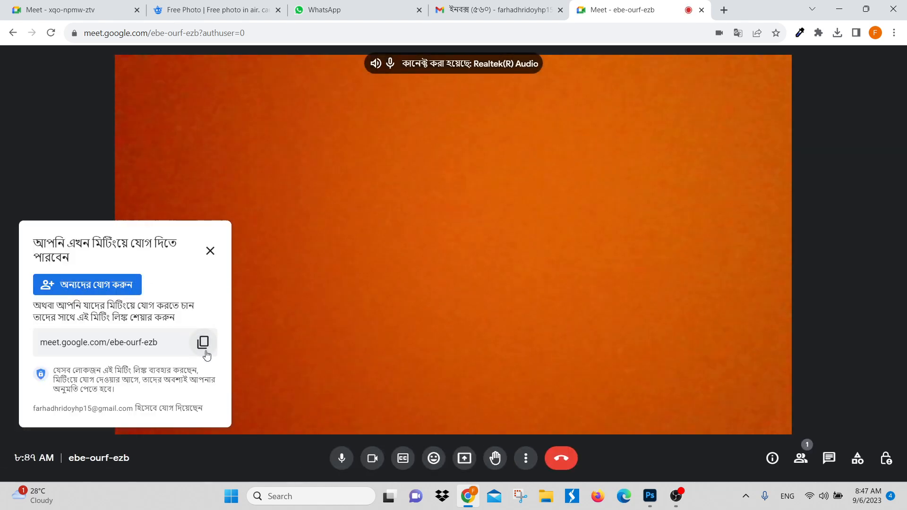
Step: Copy the meeting's joining link, turn off the camera, and dismiss the meeting details
{"action": "left_click", "coordinate": [203, 343]}
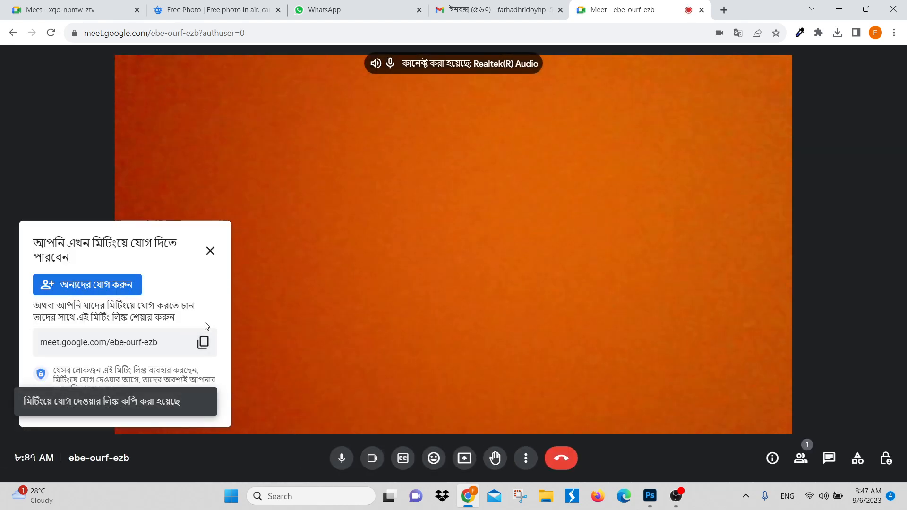
{"action": "left_click", "coordinate": [372, 459]}
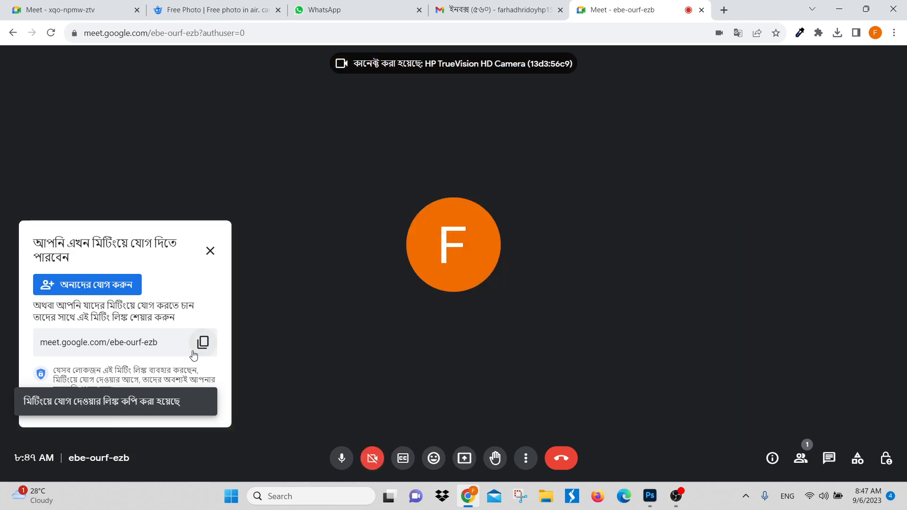
{"action": "left_click", "coordinate": [210, 251]}
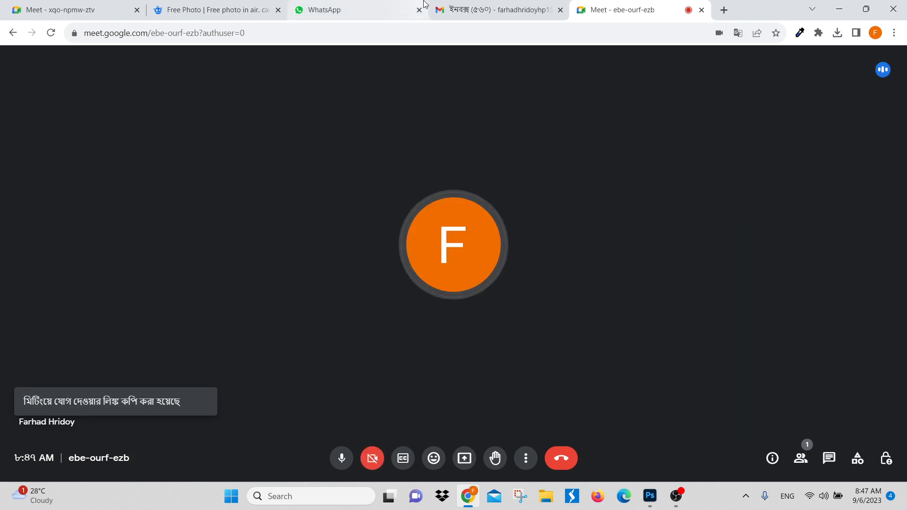
Step: Send the copied meeting link to the Graphics Class group chat in WhatsApp
{"action": "left_click", "coordinate": [320, 9]}
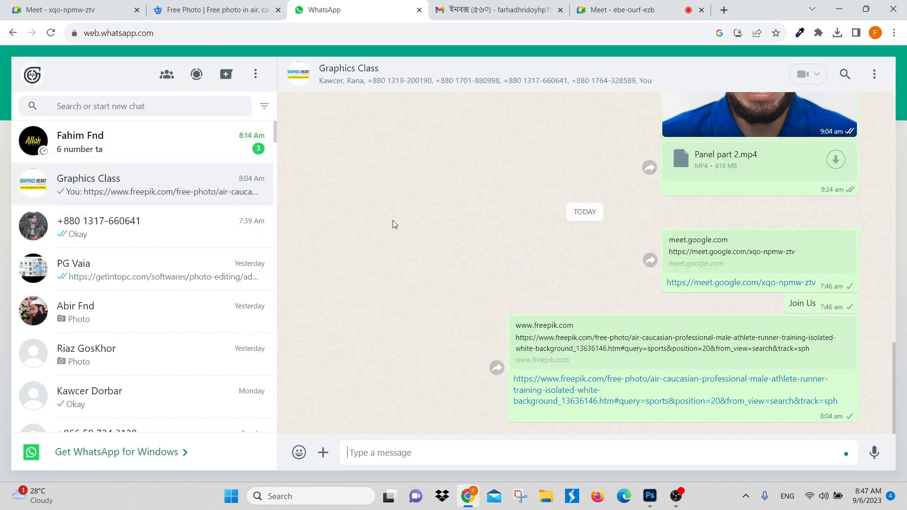
{"action": "key", "text": "ctrl+v"}
{"action": "key", "text": "Return"}
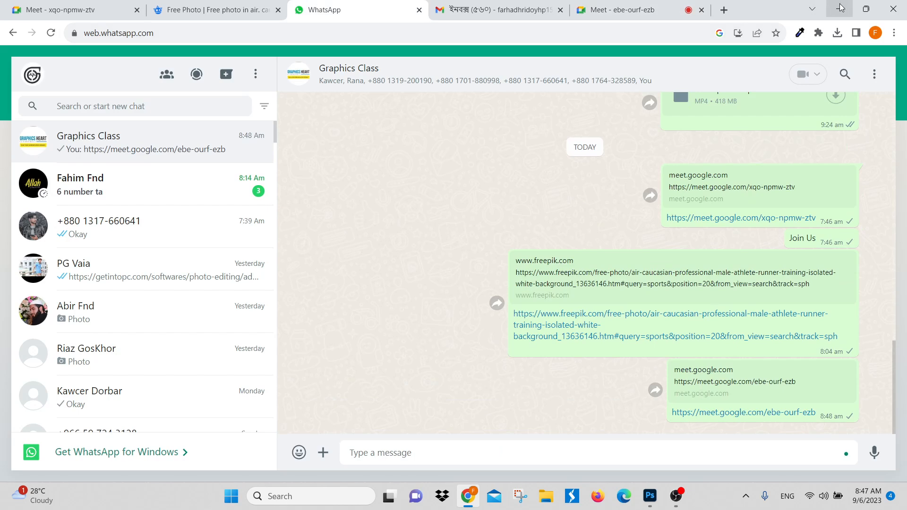
Step: Return to the new meeting and admit all participants waiting to join the call
{"action": "left_click", "coordinate": [662, 10]}
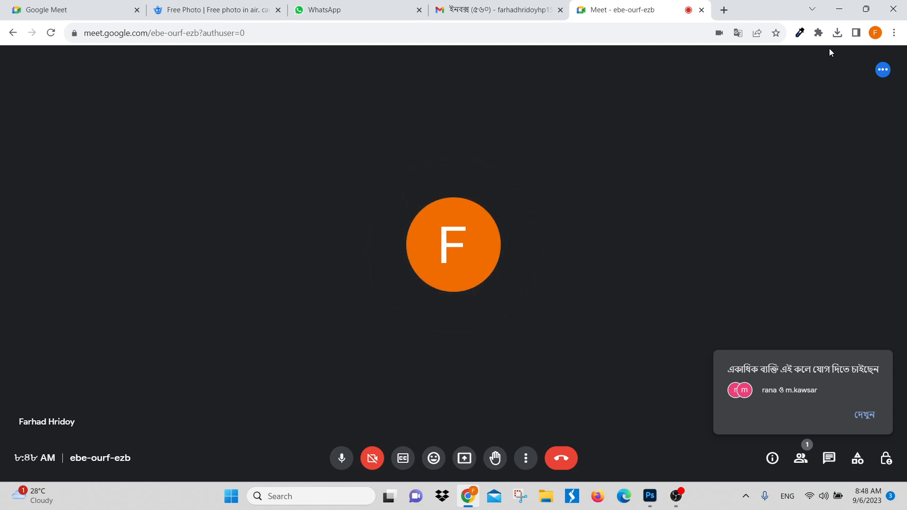
{"action": "left_click", "coordinate": [861, 414]}
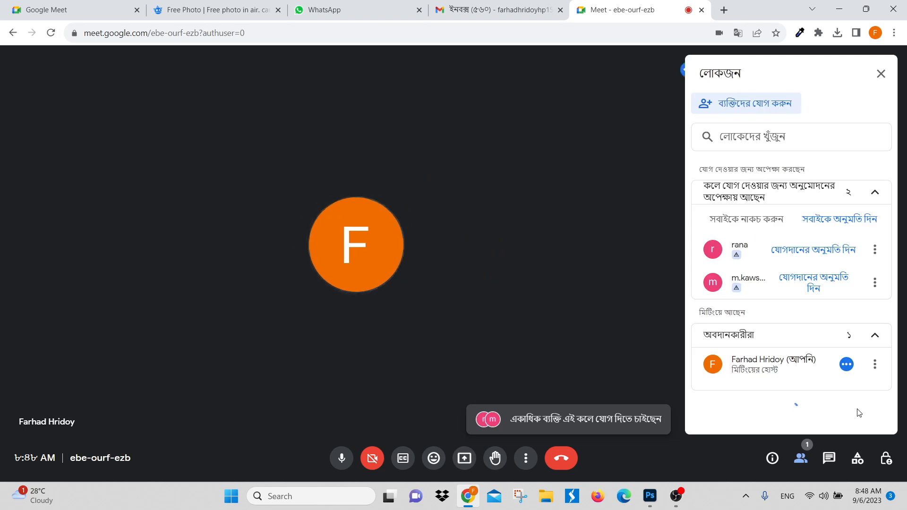
{"action": "left_click", "coordinate": [828, 220]}
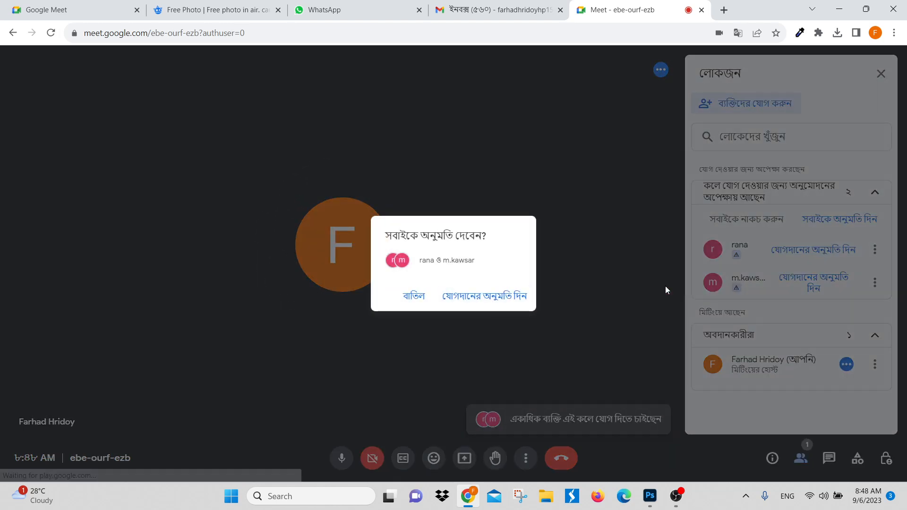
{"action": "left_click", "coordinate": [489, 286]}
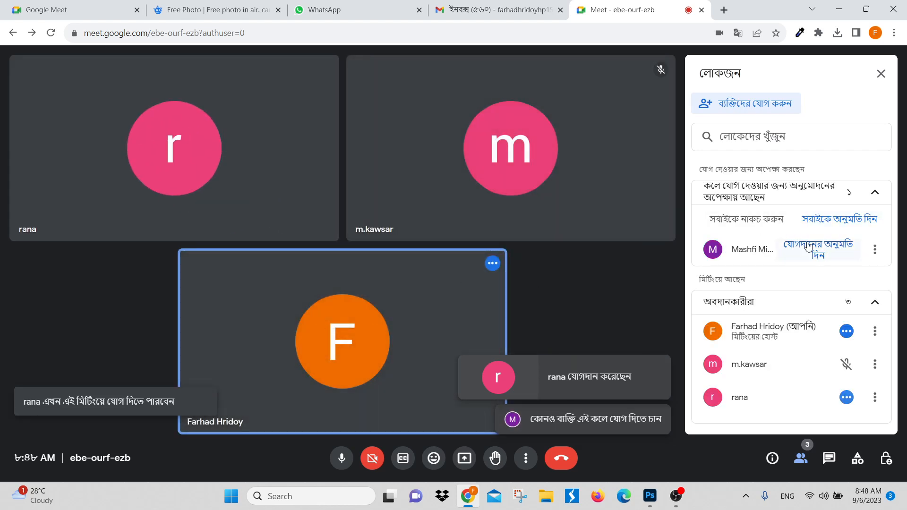
{"action": "left_click", "coordinate": [837, 247]}
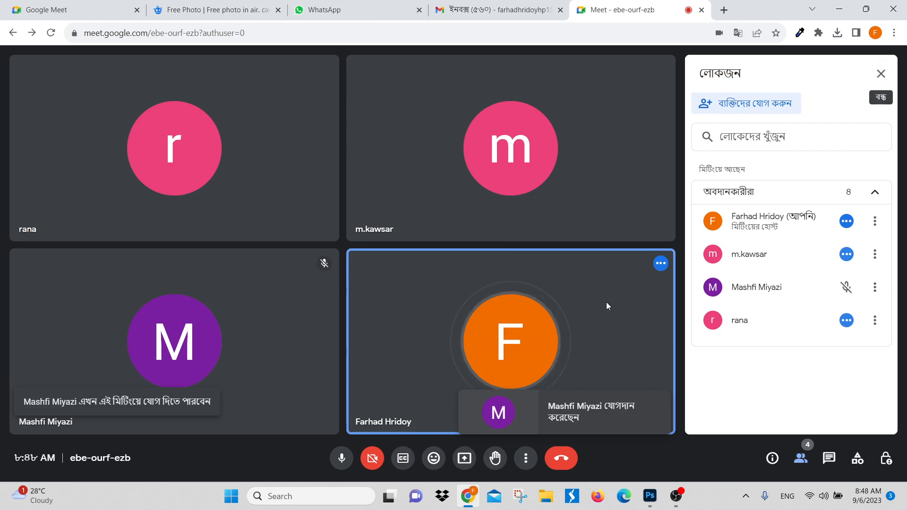
Step: Present the entire screen to the participants in the Google Meet call
{"action": "left_click", "coordinate": [465, 458]}
{"action": "left_click", "coordinate": [542, 102]}
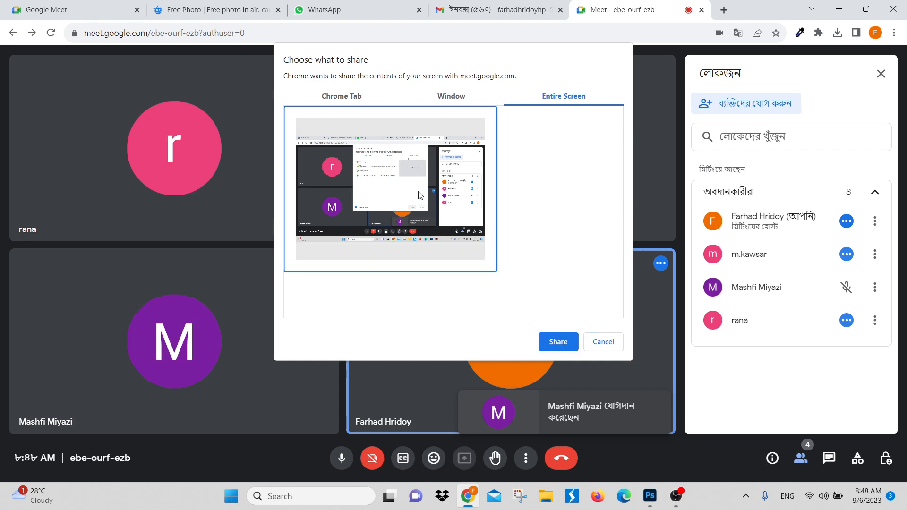
{"action": "left_click", "coordinate": [558, 342]}
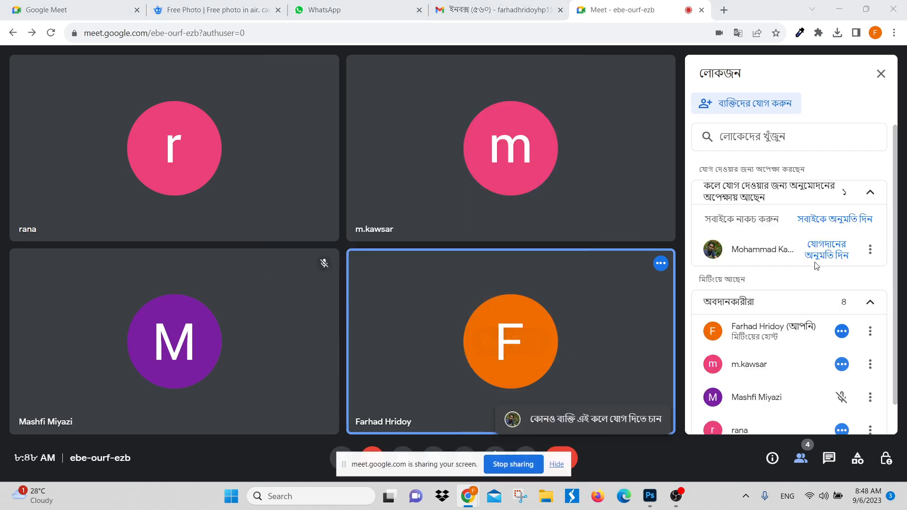
Step: Admit the participant waiting to join the call and return to the burger flyer in Photoshop
{"action": "left_click", "coordinate": [848, 221]}
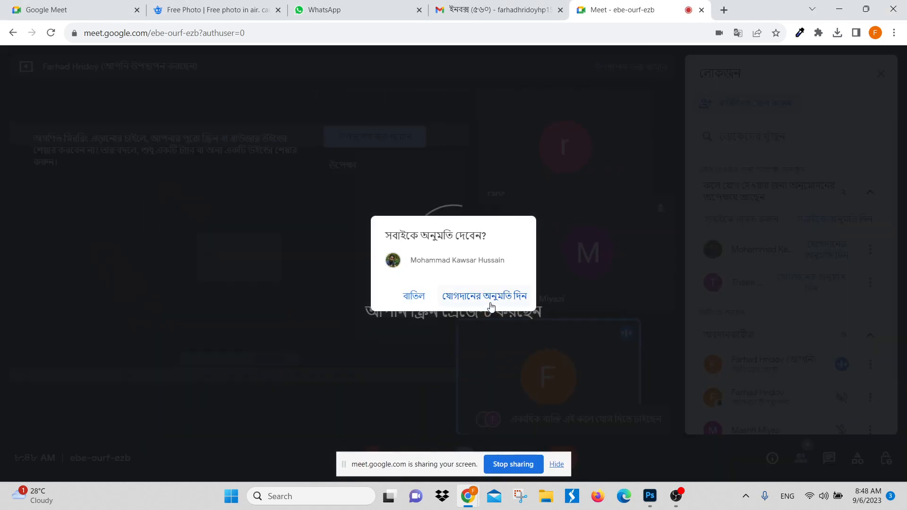
{"action": "left_click", "coordinate": [487, 297]}
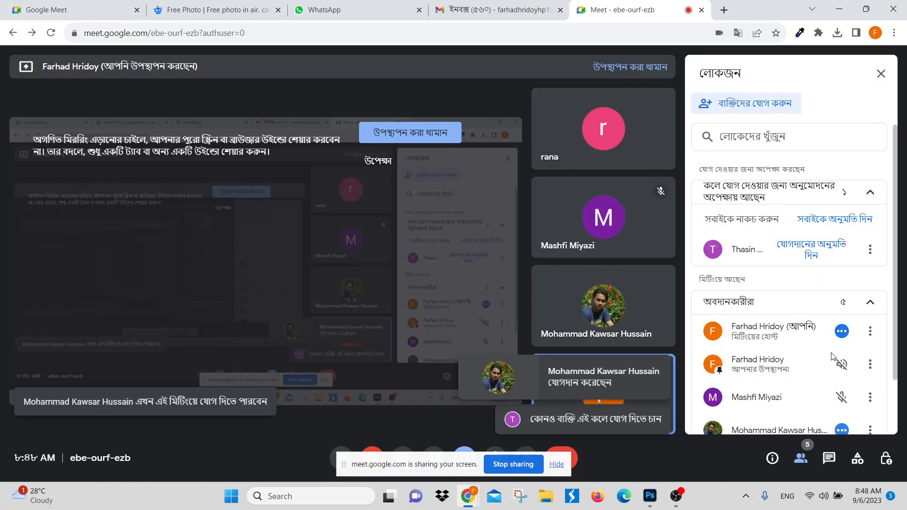
{"action": "scroll", "coordinate": [836, 359], "scroll_direction": "down", "scroll_amount": 2}
{"action": "left_click", "coordinate": [870, 366]}
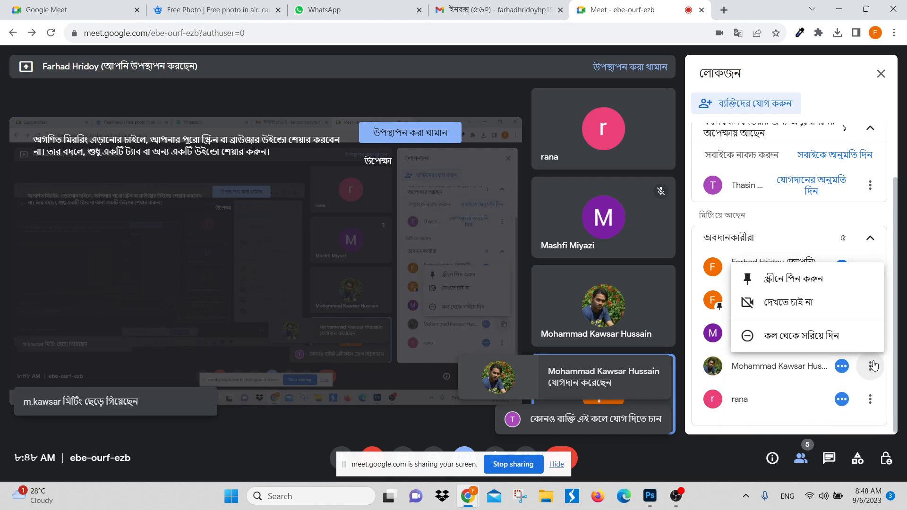
{"action": "left_click", "coordinate": [875, 367]}
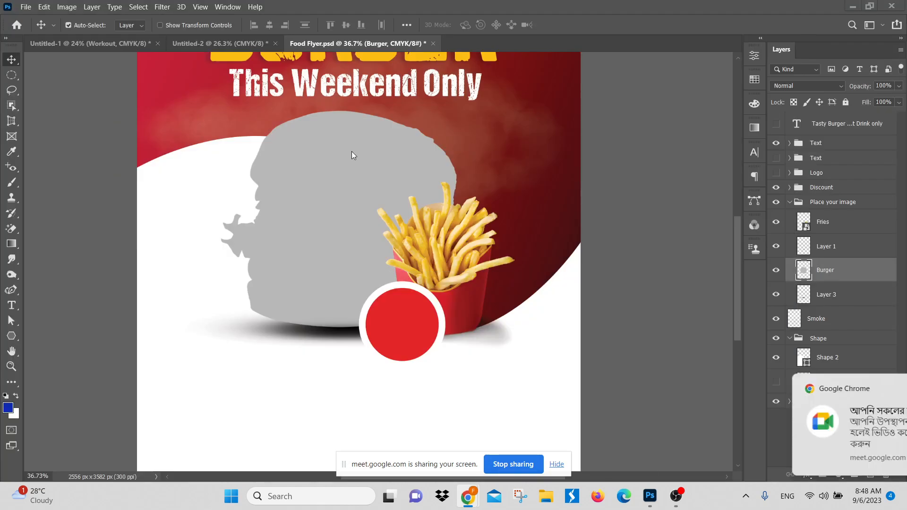
{"action": "left_click", "coordinate": [839, 10]}
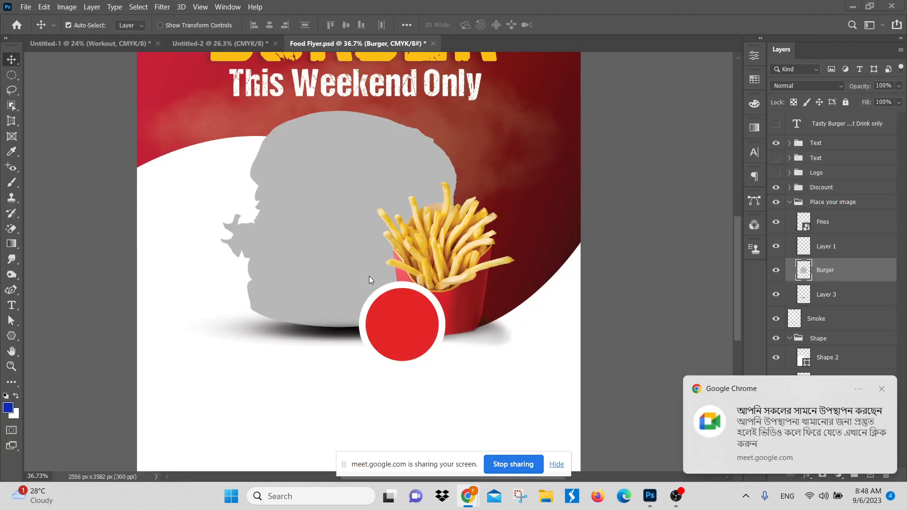
{"action": "key", "text": "ctrl+space"}
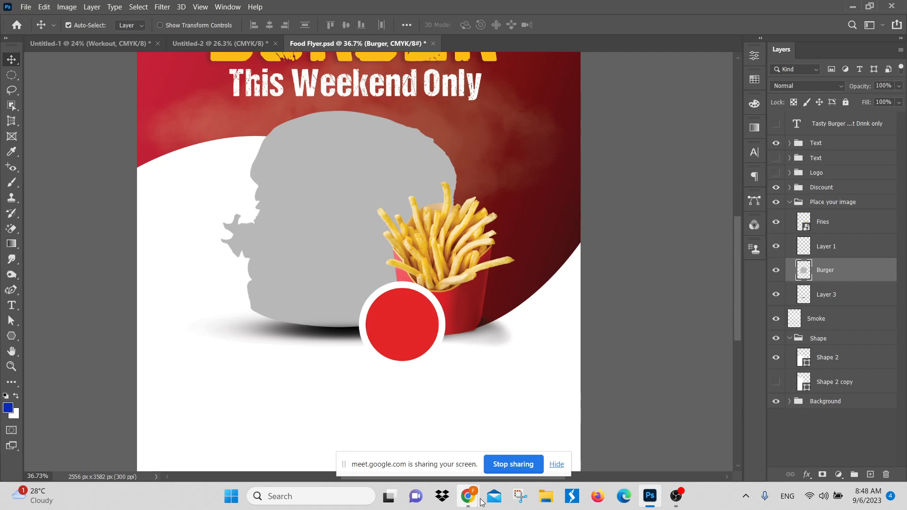
Step: Switch back to the Google Meet call, admit everyone waiting to join, and return to Photoshop
{"action": "mouse_move", "coordinate": [467, 496]}
{"action": "left_click", "coordinate": [413, 438]}
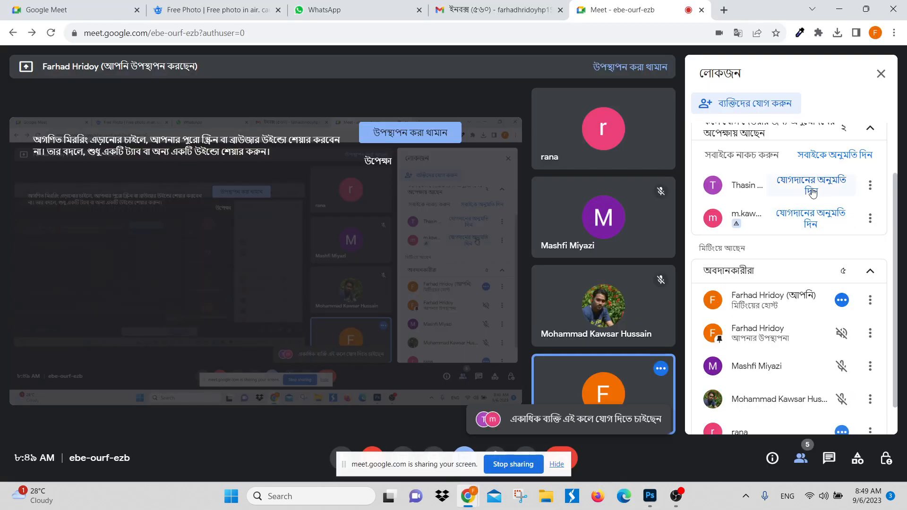
{"action": "left_click", "coordinate": [835, 157]}
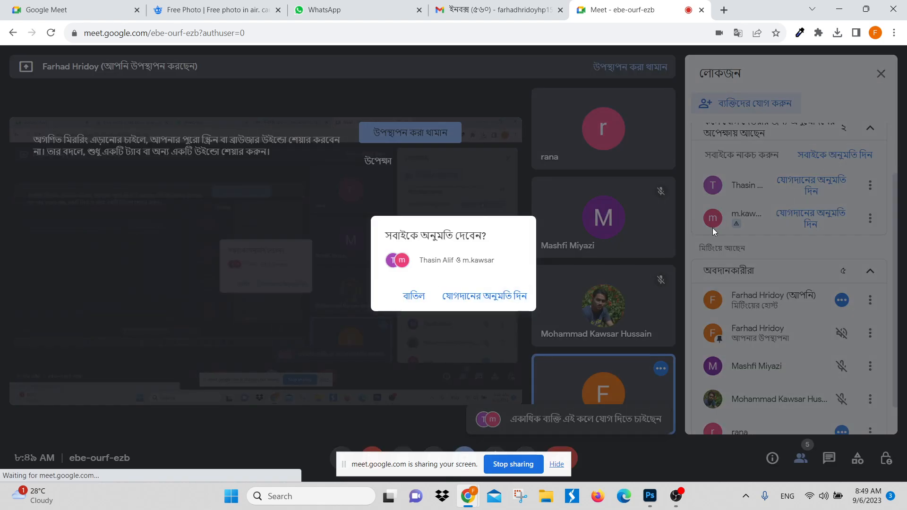
{"action": "left_click", "coordinate": [457, 294]}
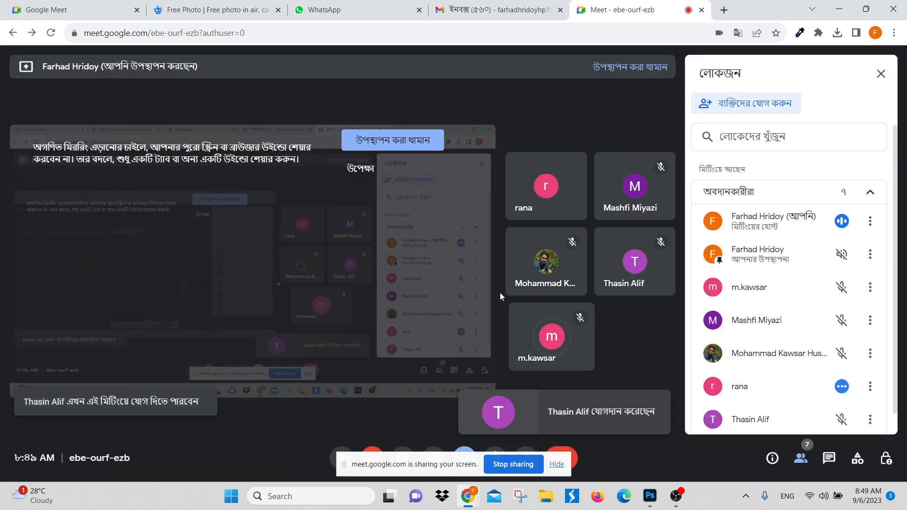
{"action": "left_click", "coordinate": [839, 9]}
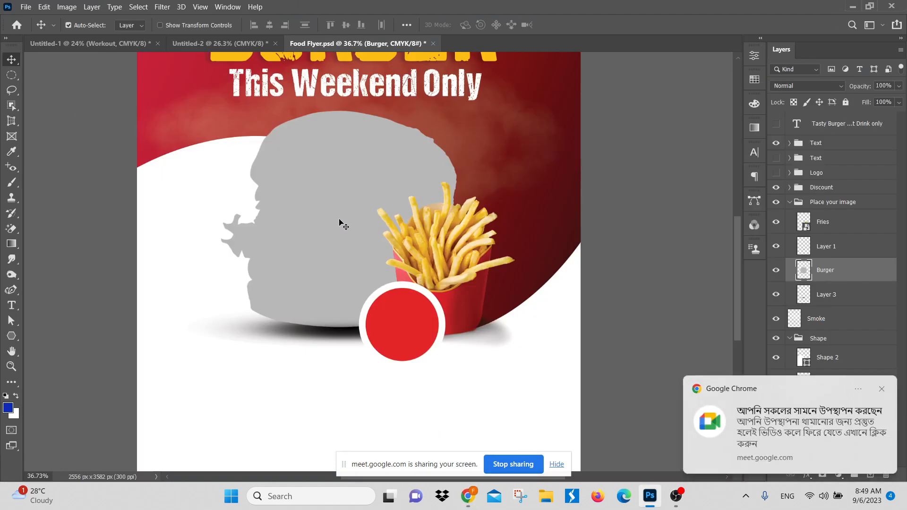
Step: Undo the Burger layer's grey overlay and rasterization, and hide the screen-sharing notice
{"action": "key", "text": "ctrl"}
{"action": "key", "text": "ctrl+z"}
{"action": "key", "text": "ctrl+z"}
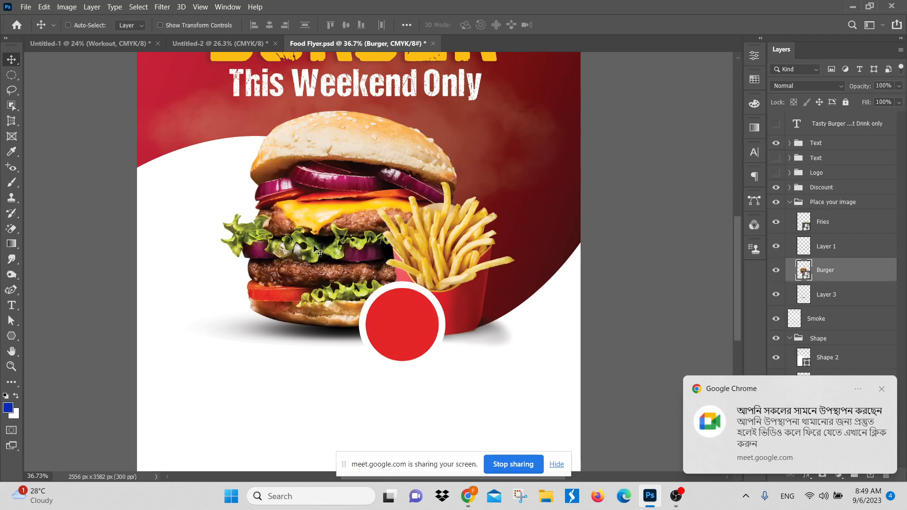
{"action": "scroll", "coordinate": [442, 318], "scroll_direction": "down", "scroll_amount": 3}
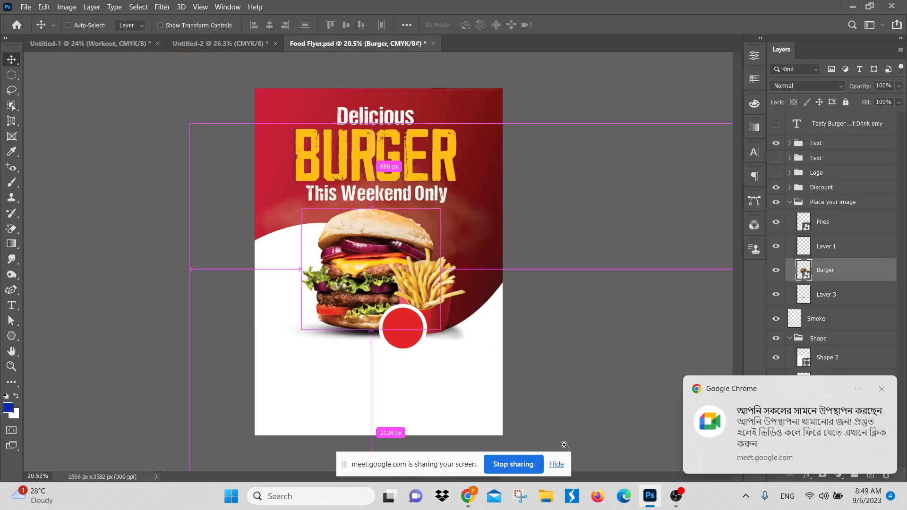
{"action": "left_click", "coordinate": [557, 465]}
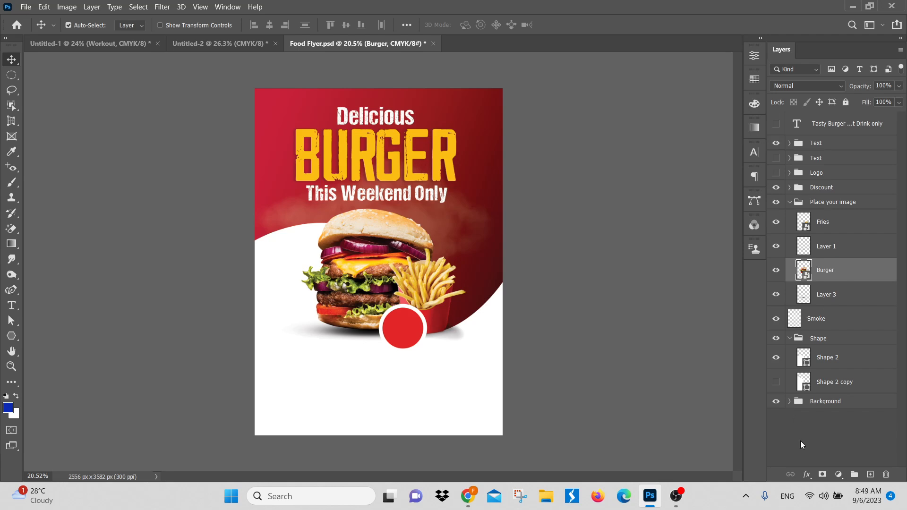
Step: Apply a grey Color Overlay in Normal mode at 100% opacity to the Burger layer
{"action": "left_click", "coordinate": [808, 474]}
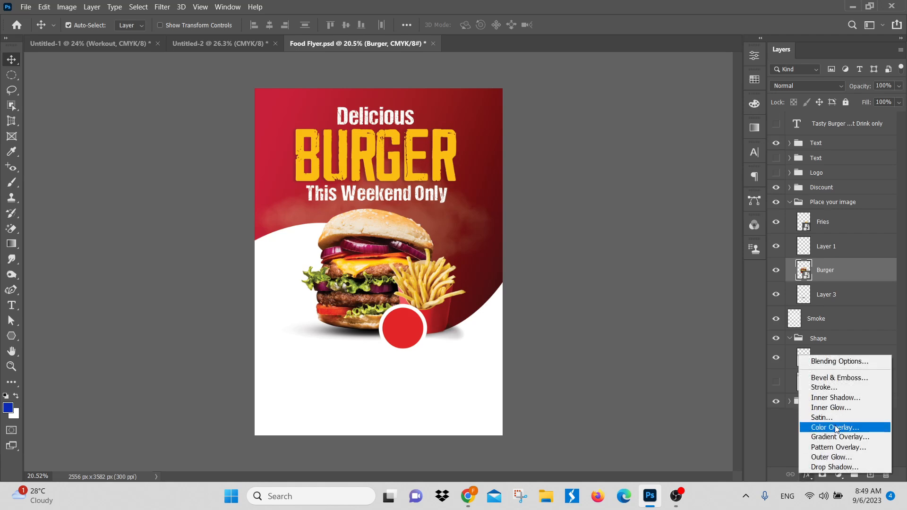
{"action": "left_click", "coordinate": [837, 428]}
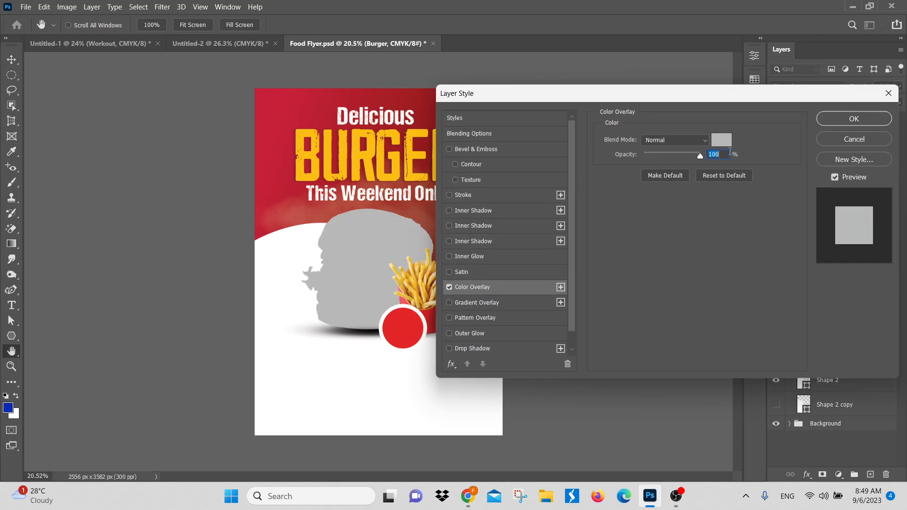
{"action": "left_click", "coordinate": [853, 119]}
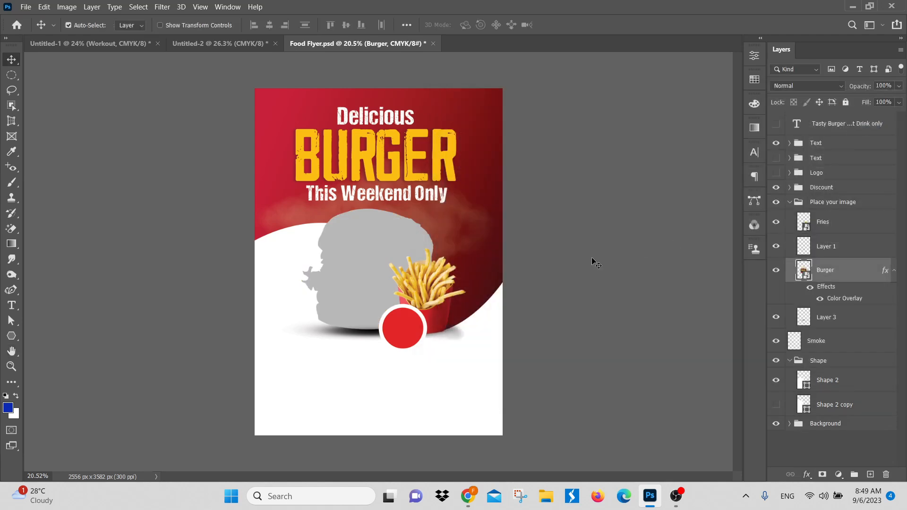
{"action": "key", "text": "v"}
{"action": "left_click_drag", "start_coordinate": [406, 275], "coordinate": [473, 279]}
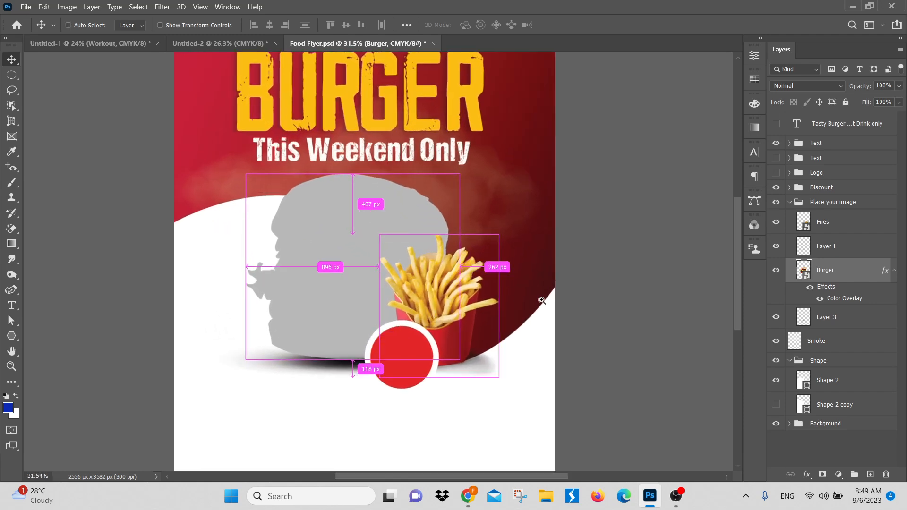
Step: Rasterize the layer style of the Burger layer, leaving its blending options as they are
{"action": "right_click", "coordinate": [845, 270]}
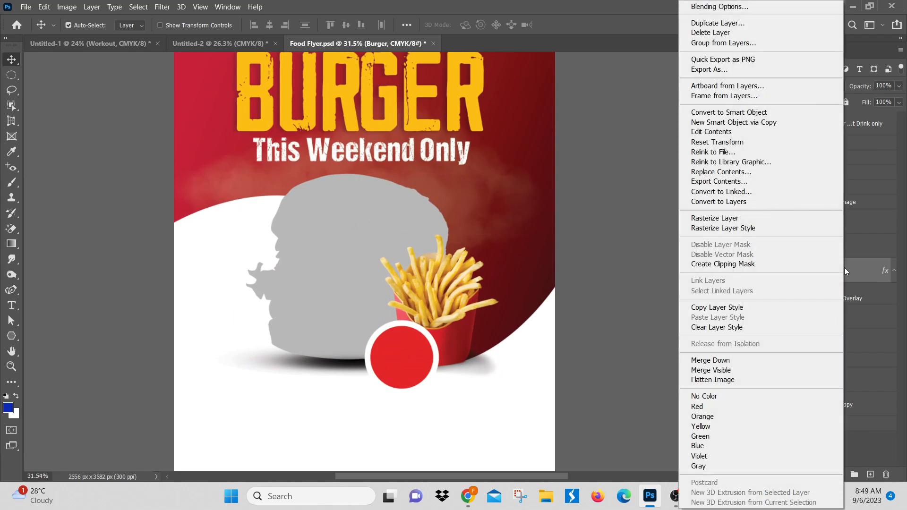
{"action": "left_click", "coordinate": [772, 228]}
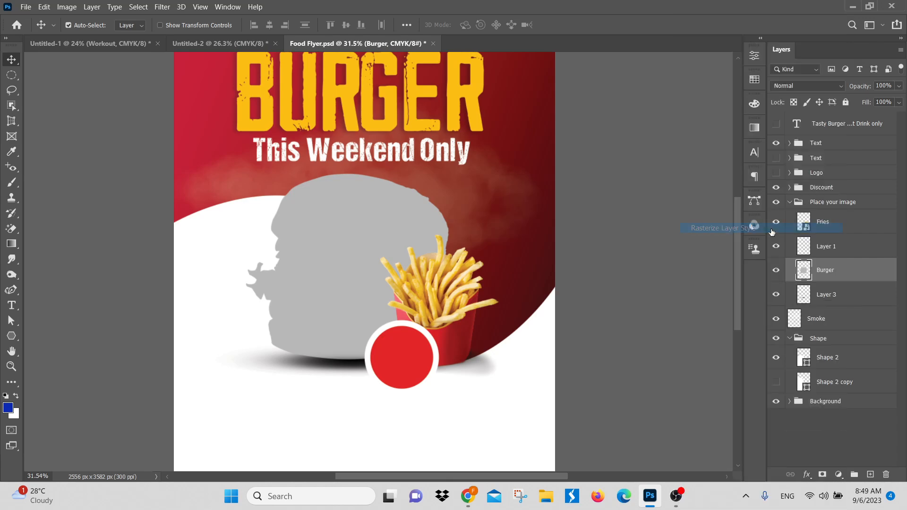
{"action": "double_click", "coordinate": [804, 271]}
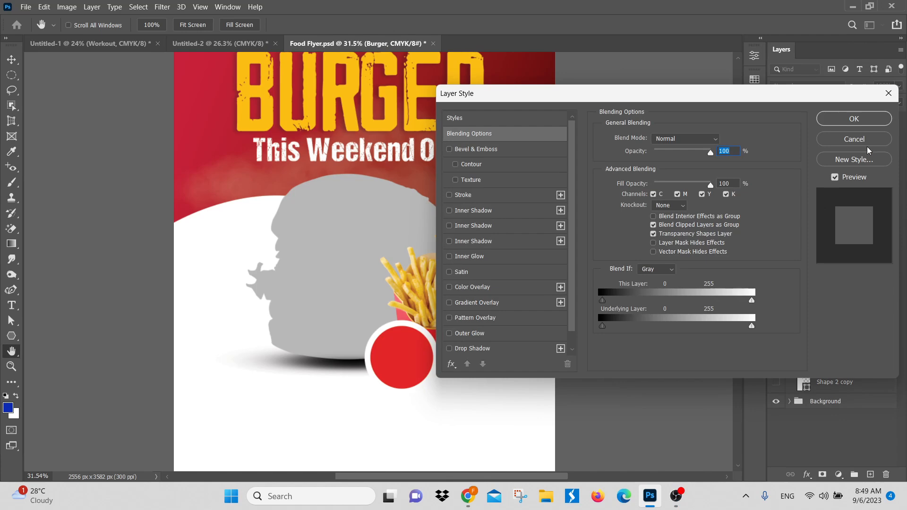
{"action": "left_click", "coordinate": [867, 141]}
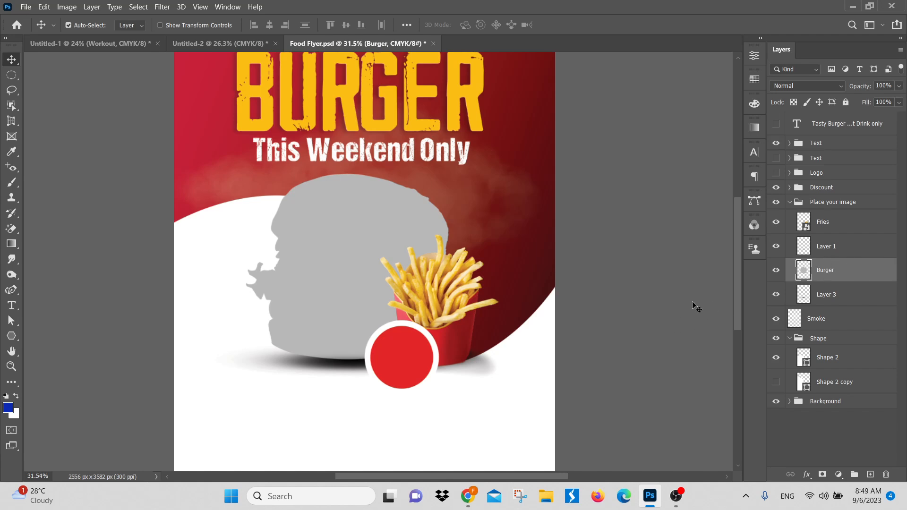
Step: Convert the grey Burger layer to a smart object, and open its contents for a look before closing them
{"action": "right_click", "coordinate": [857, 269]}
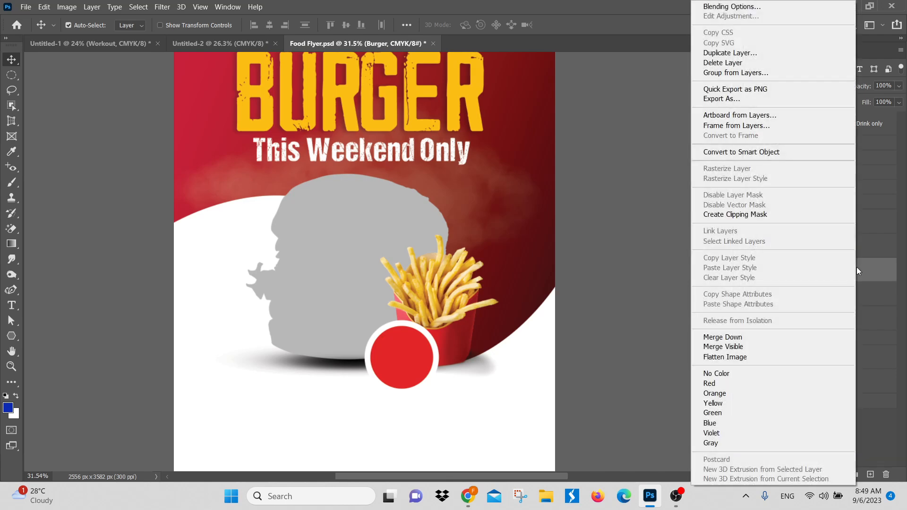
{"action": "left_click", "coordinate": [802, 154]}
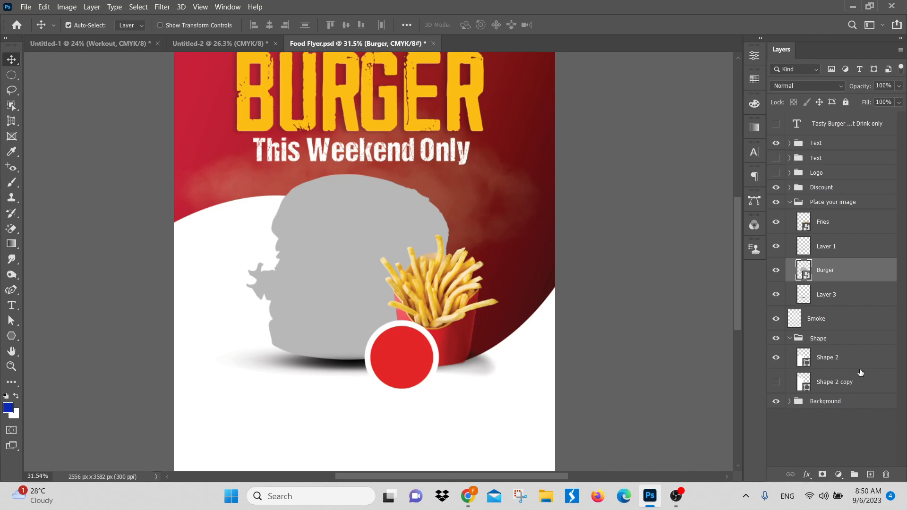
{"action": "double_click", "coordinate": [808, 276]}
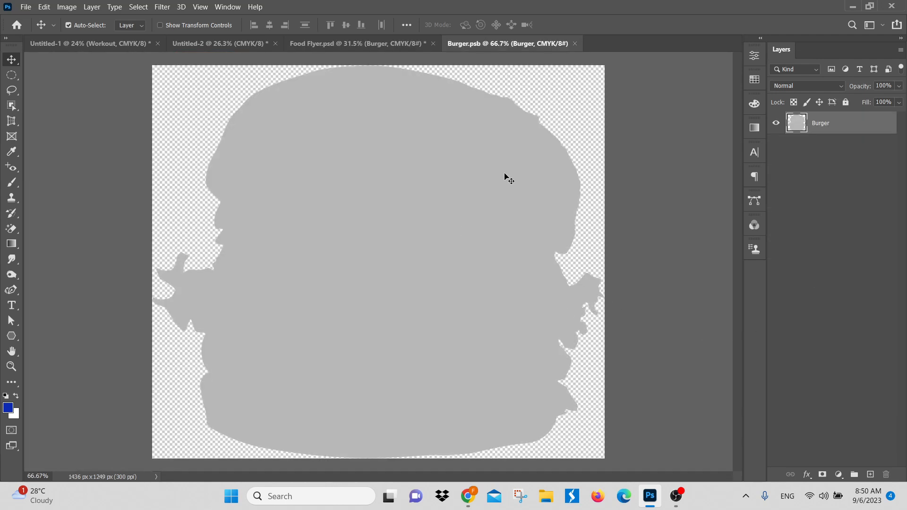
{"action": "left_click_drag", "start_coordinate": [449, 220], "coordinate": [427, 224]}
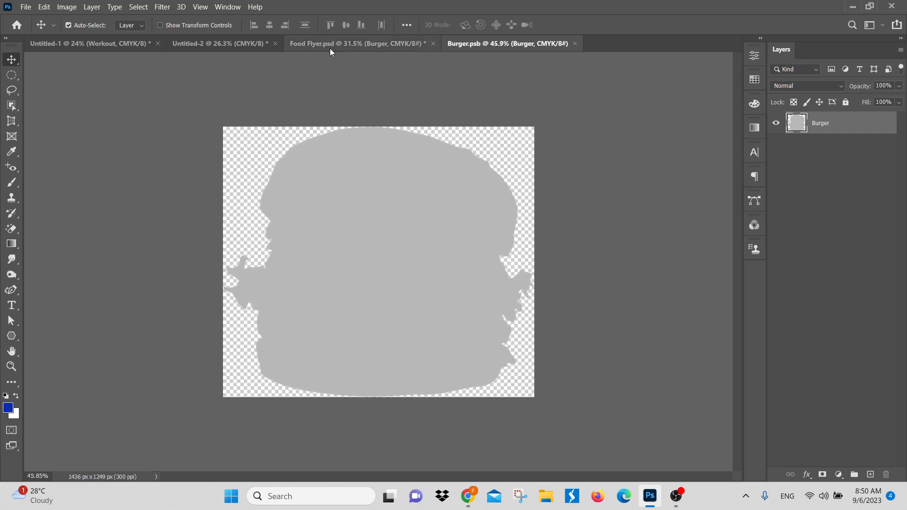
{"action": "left_click", "coordinate": [576, 44]}
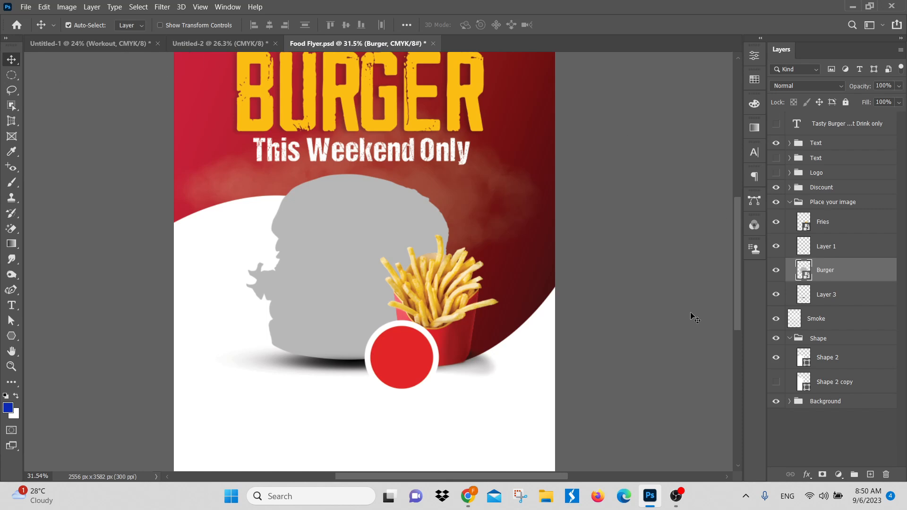
Step: Open the contents of the Burger smart object and start placing an embedded image in it
{"action": "double_click", "coordinate": [806, 276]}
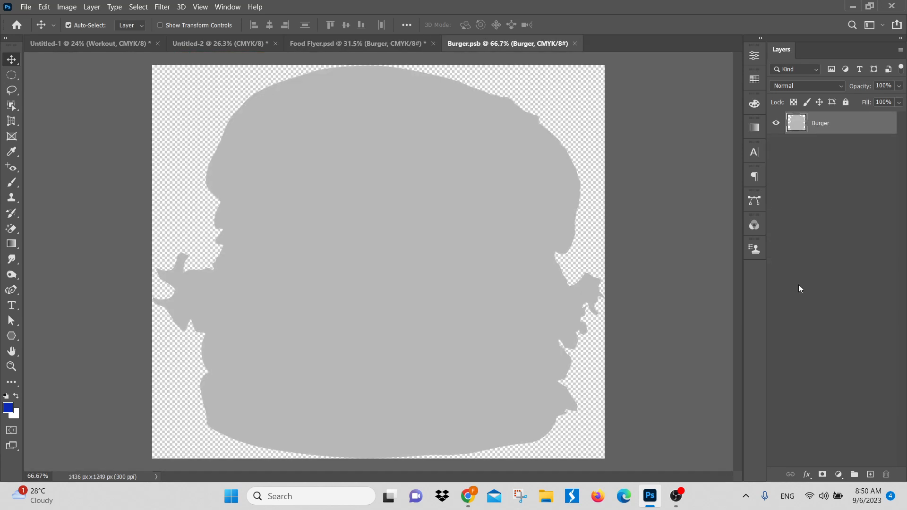
{"action": "scroll", "coordinate": [464, 263], "scroll_direction": "down", "scroll_amount": 3}
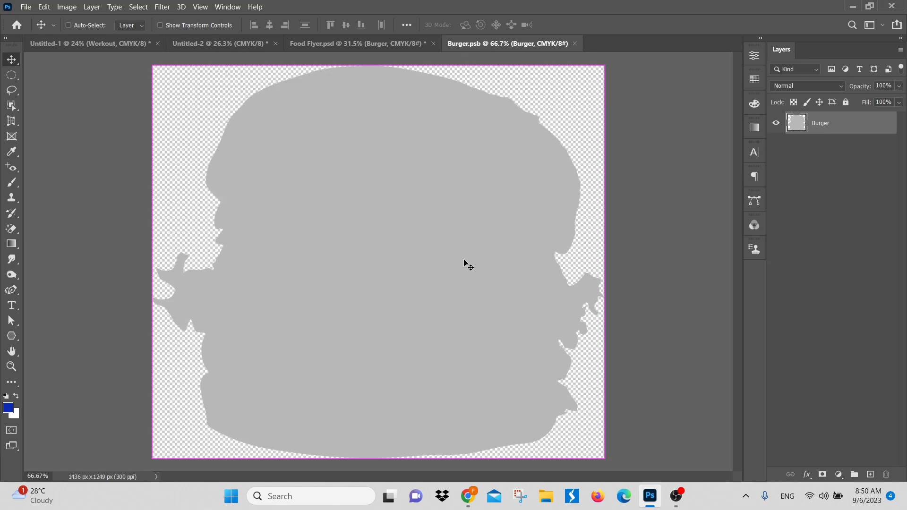
{"action": "left_click", "coordinate": [25, 6]}
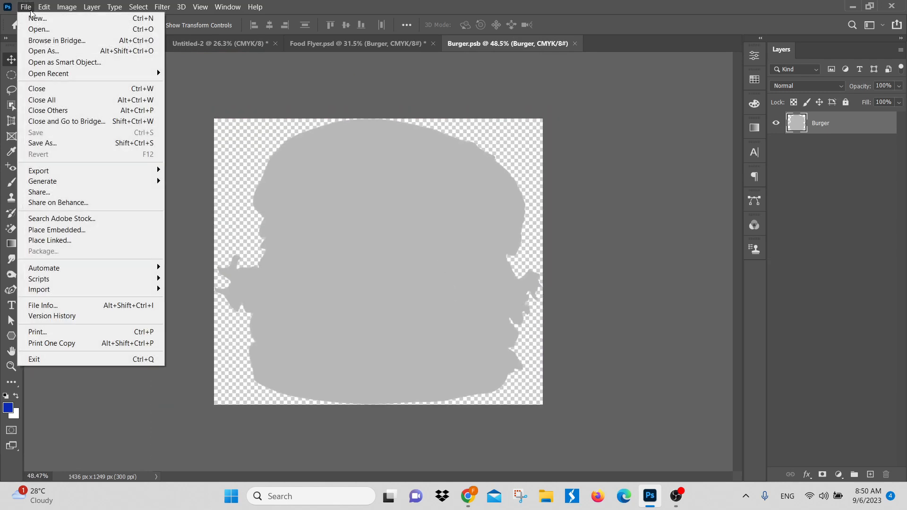
{"action": "left_click", "coordinate": [65, 234]}
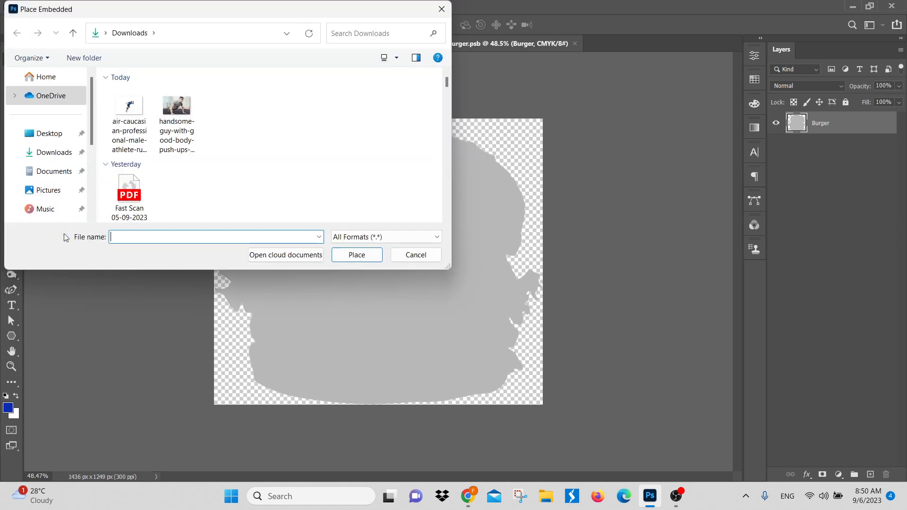
Step: Browse to the Food folder inside Project for Photo on the Desktop for the image to place
{"action": "left_click", "coordinate": [45, 133]}
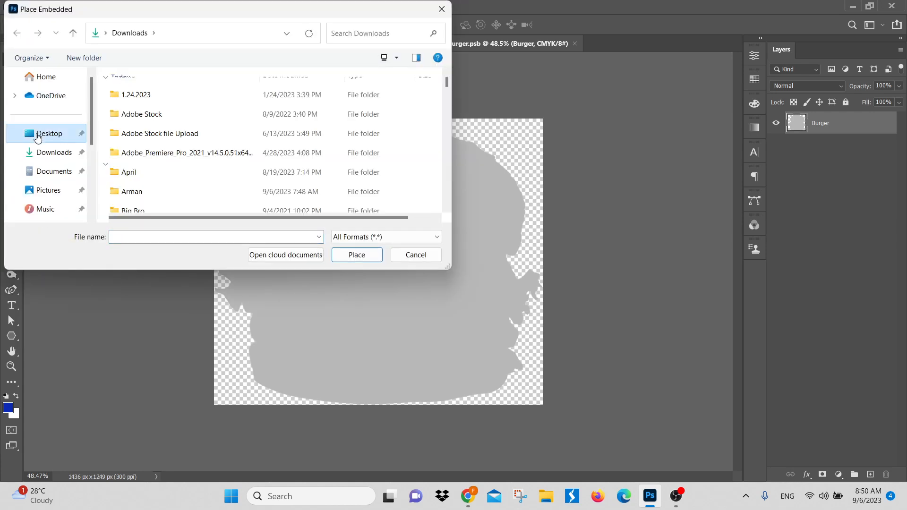
{"action": "scroll", "coordinate": [202, 208], "scroll_direction": "down", "scroll_amount": 4}
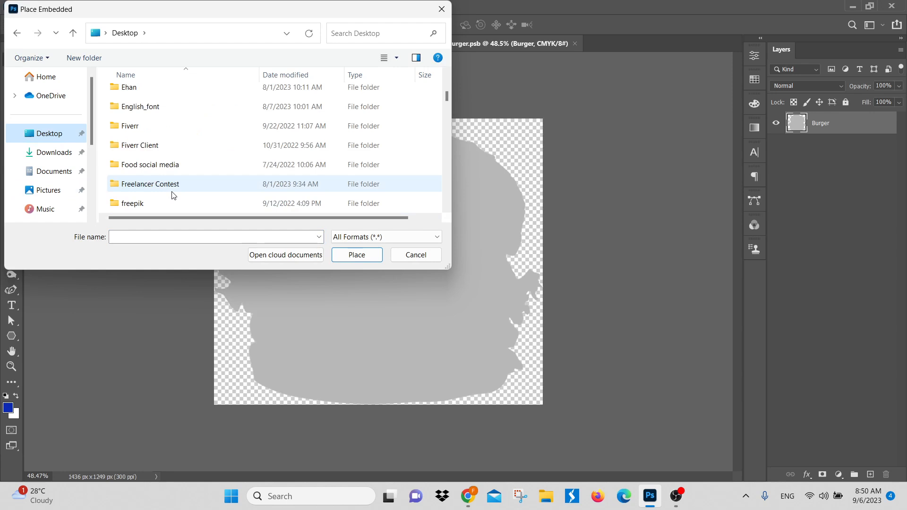
{"action": "scroll", "coordinate": [173, 196], "scroll_direction": "down", "scroll_amount": 2}
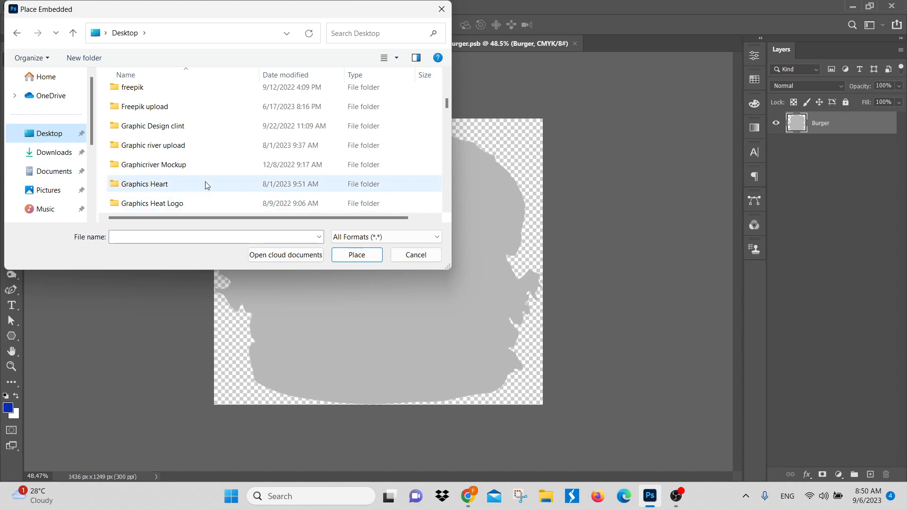
{"action": "scroll", "coordinate": [202, 194], "scroll_direction": "down", "scroll_amount": 2}
{"action": "scroll", "coordinate": [144, 189], "scroll_direction": "down", "scroll_amount": 2}
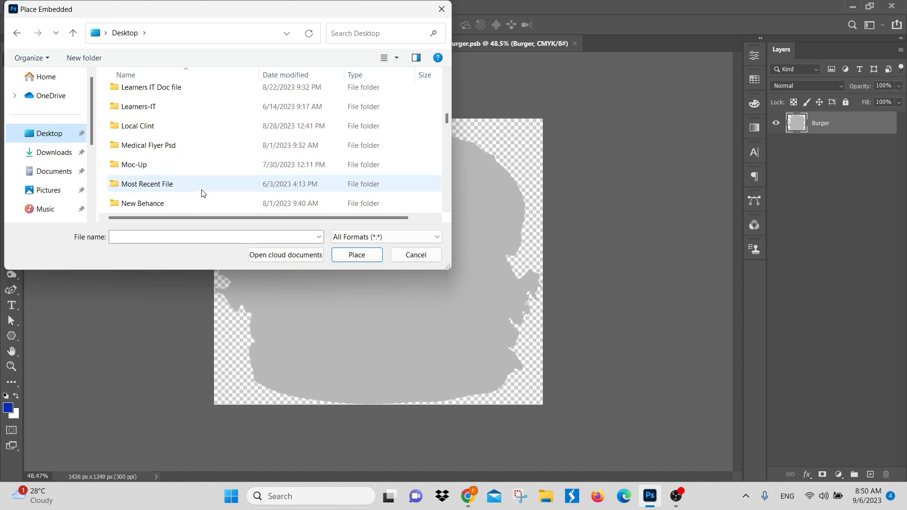
{"action": "scroll", "coordinate": [161, 189], "scroll_direction": "down", "scroll_amount": 3}
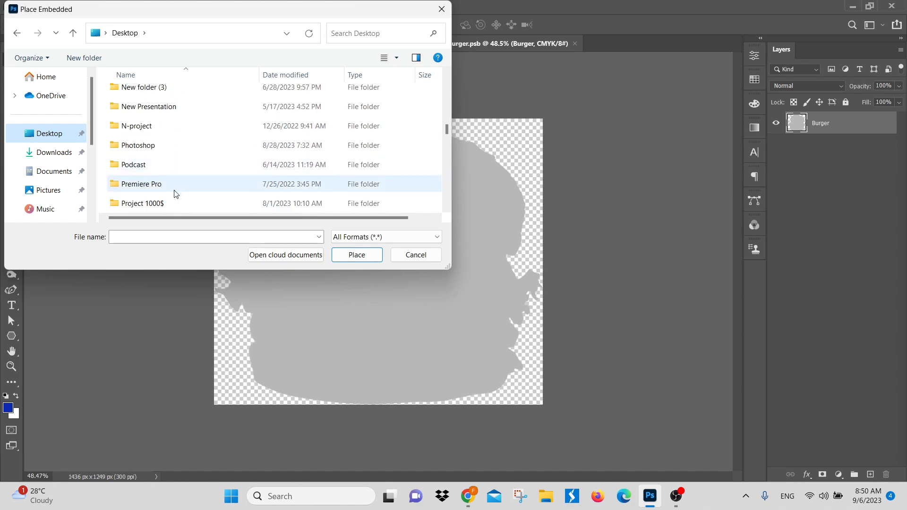
{"action": "scroll", "coordinate": [173, 189], "scroll_direction": "down", "scroll_amount": 1}
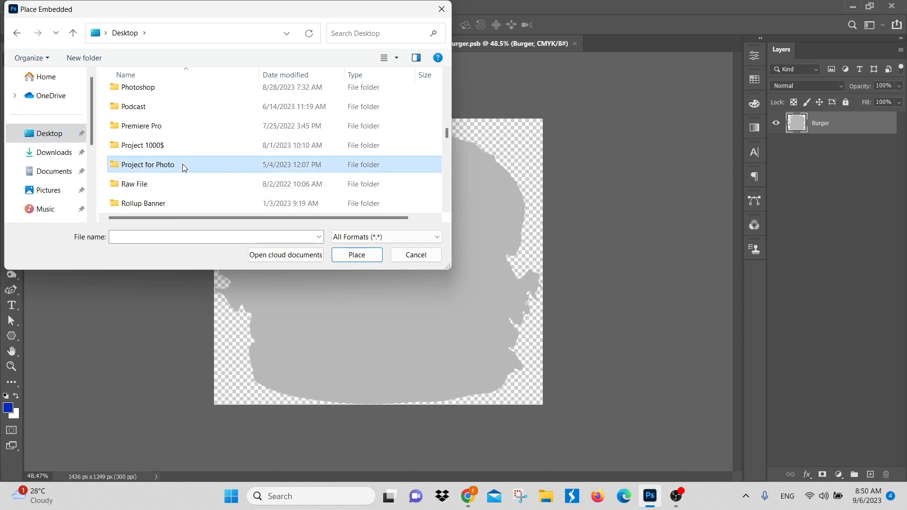
{"action": "double_click", "coordinate": [178, 166]}
{"action": "scroll", "coordinate": [171, 168], "scroll_direction": "down", "scroll_amount": 2}
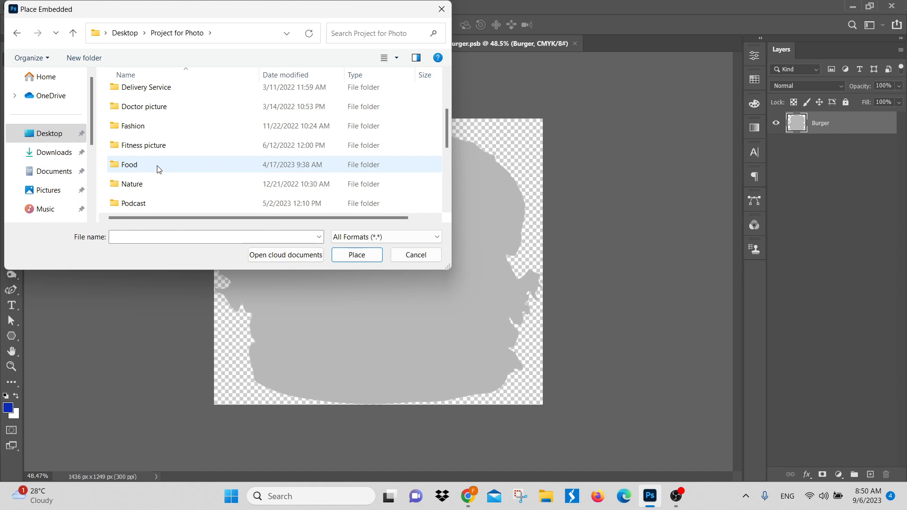
{"action": "left_click", "coordinate": [158, 169]}
{"action": "double_click", "coordinate": [158, 169]}
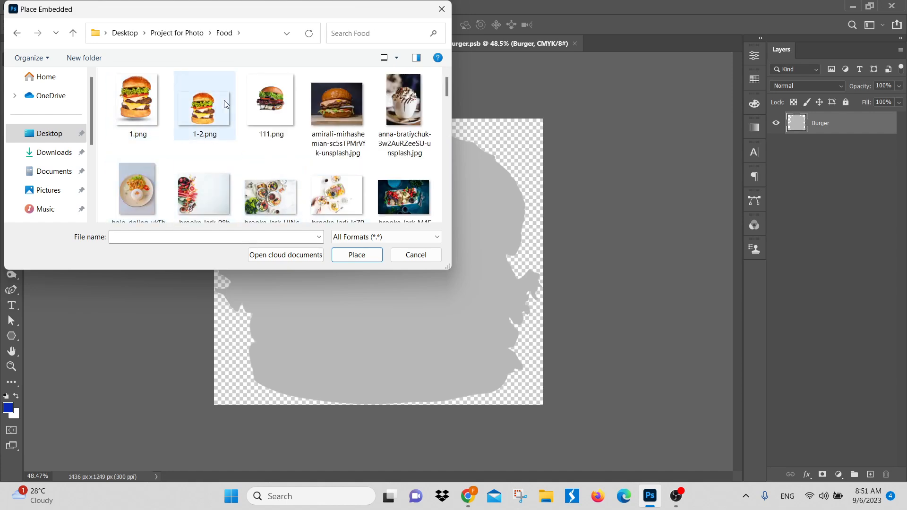
Step: Look through the Food folder's pictures and place 111.png as an embedded image over the grey burger shape
{"action": "scroll", "coordinate": [338, 160], "scroll_direction": "down", "scroll_amount": 5}
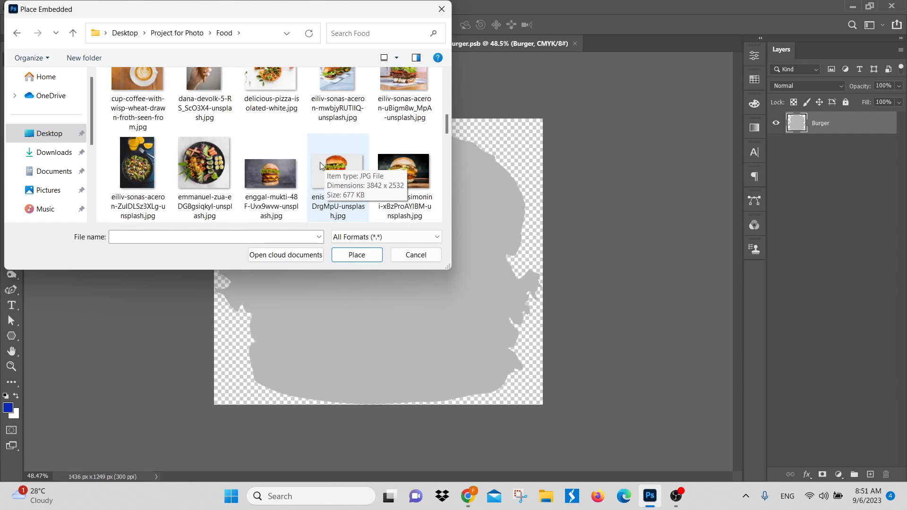
{"action": "scroll", "coordinate": [416, 186], "scroll_direction": "down", "scroll_amount": 10}
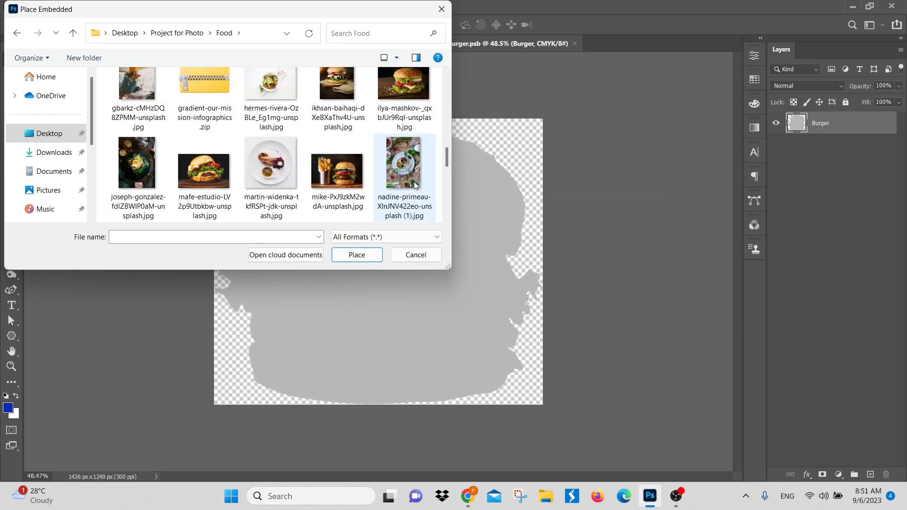
{"action": "scroll", "coordinate": [336, 189], "scroll_direction": "down", "scroll_amount": 2}
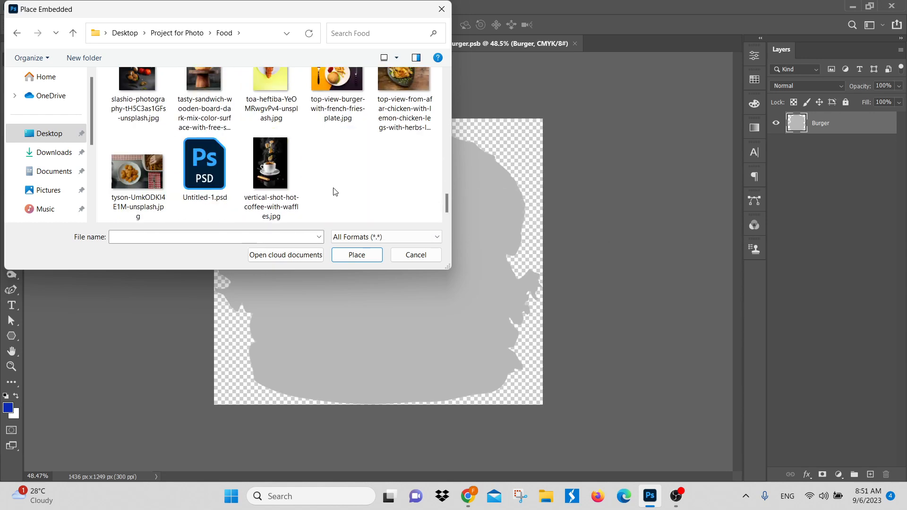
{"action": "scroll", "coordinate": [331, 193], "scroll_direction": "up", "scroll_amount": 15}
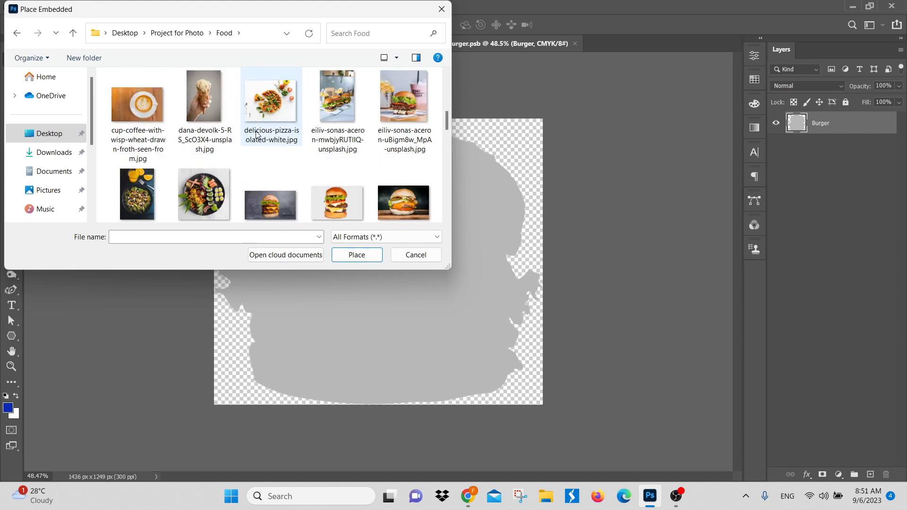
{"action": "left_click", "coordinate": [277, 138]}
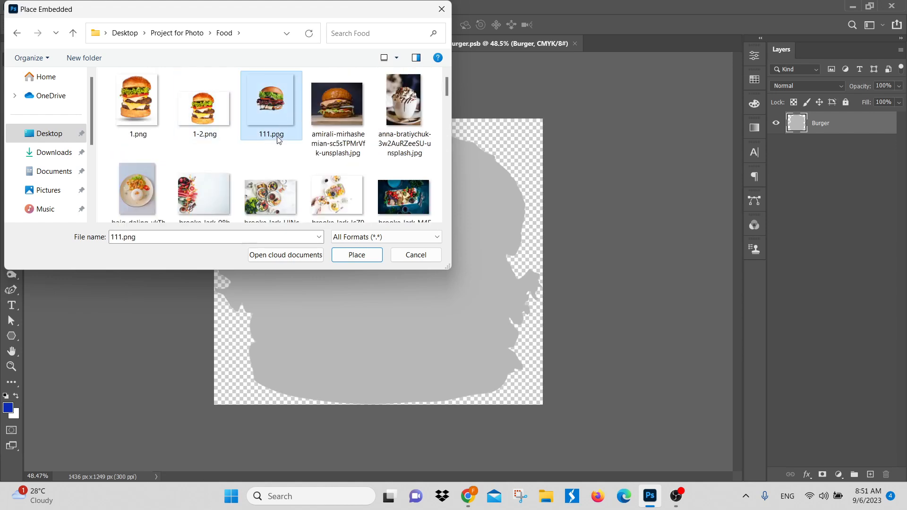
{"action": "left_click", "coordinate": [358, 255]}
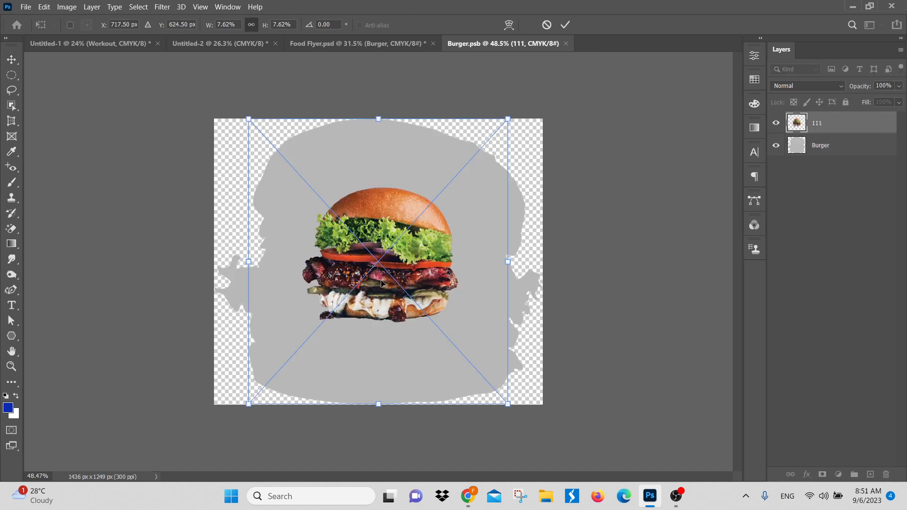
Step: Scale the placed burger image to about 14.36% and position it over the grey burger silhouette
{"action": "left_click_drag", "start_coordinate": [383, 120], "coordinate": [378, 15]}
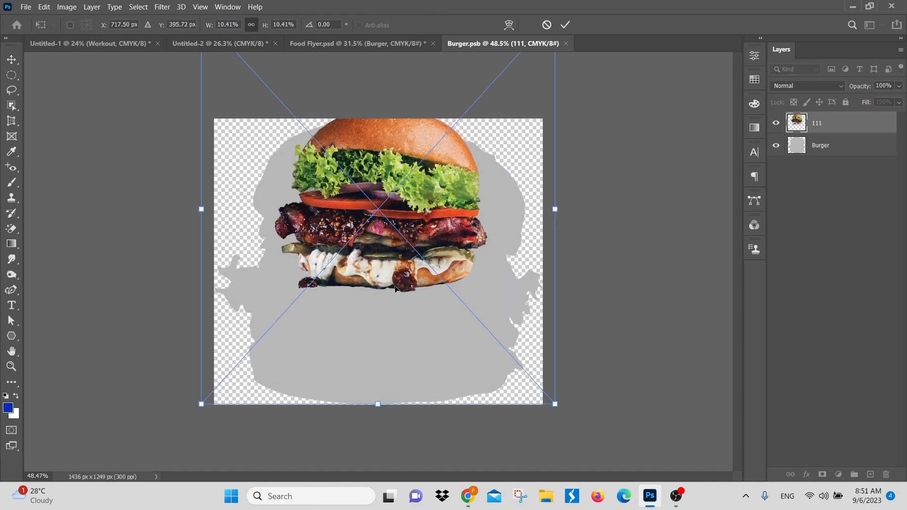
{"action": "left_click_drag", "start_coordinate": [377, 402], "coordinate": [378, 502]}
{"action": "left_click_drag", "start_coordinate": [381, 264], "coordinate": [373, 309]}
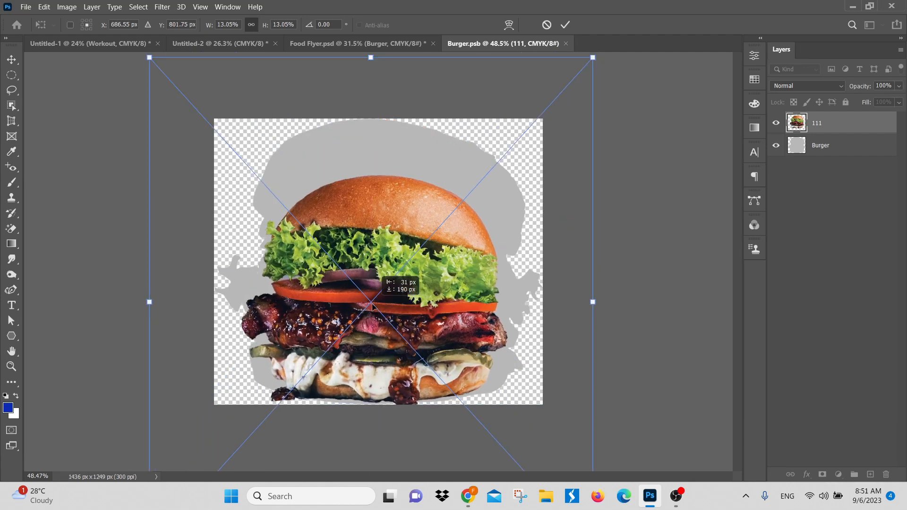
{"action": "left_click_drag", "start_coordinate": [381, 223], "coordinate": [381, 204]}
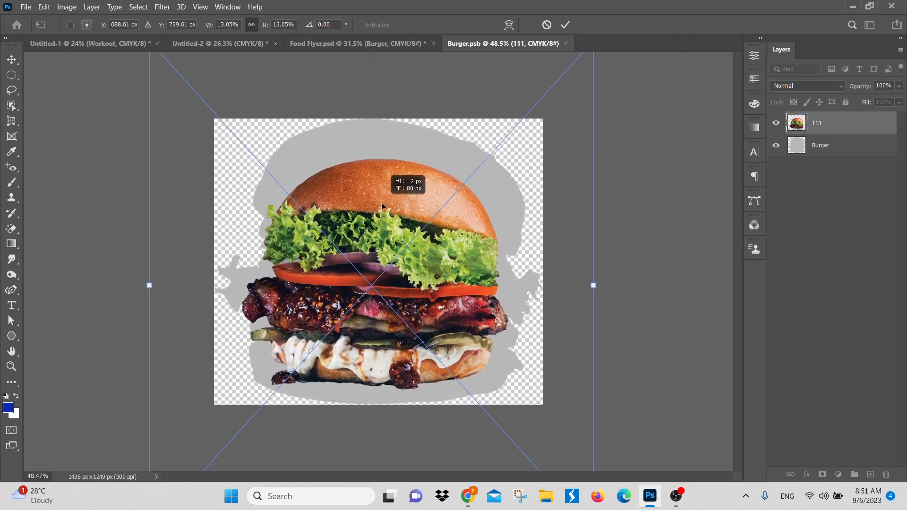
{"action": "left_click_drag", "start_coordinate": [599, 293], "coordinate": [636, 292]}
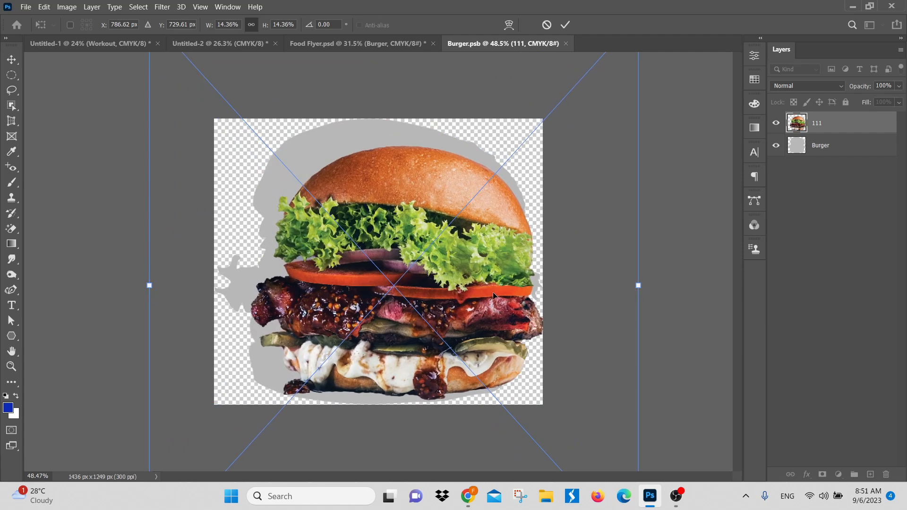
{"action": "left_click_drag", "start_coordinate": [462, 295], "coordinate": [442, 291]}
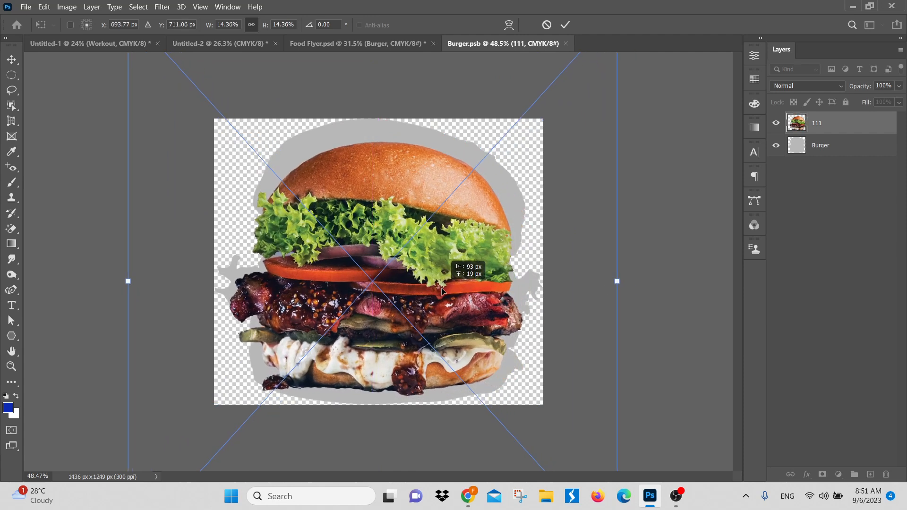
Step: Commit the placed burger image, then hide and delete the grey Burger layer beneath it
{"action": "left_click", "coordinate": [776, 148]}
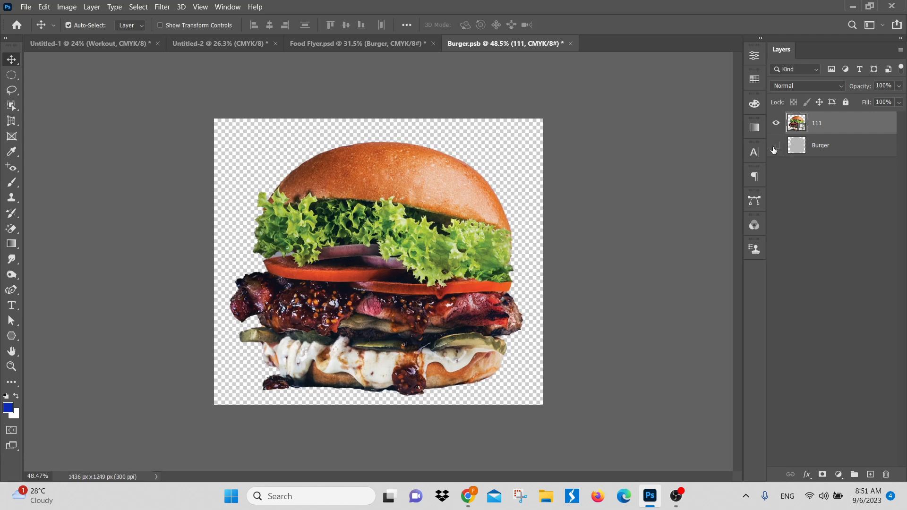
{"action": "left_click", "coordinate": [830, 149]}
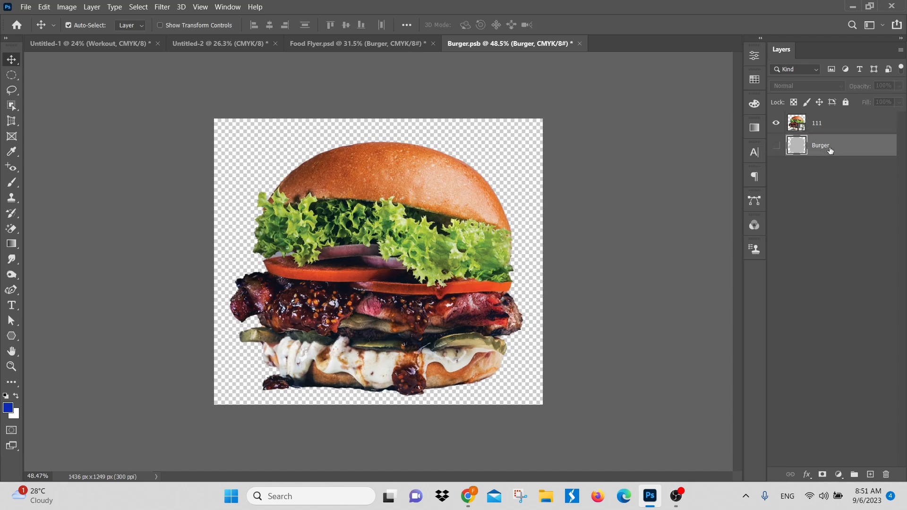
{"action": "key", "text": "Delete"}
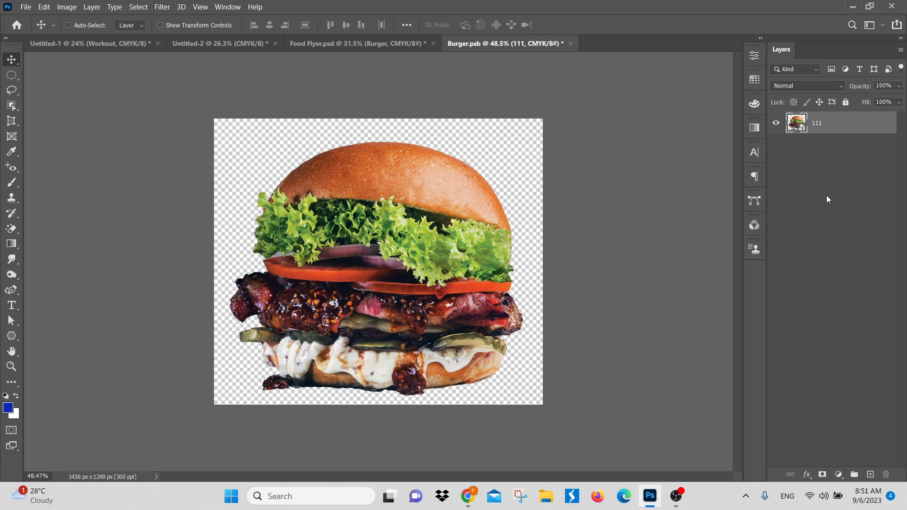
Step: Save the smart object's contents and return to Food Flyer.psd to view the replaced burger on the whole flyer
{"action": "key", "text": "ctrl+s"}
{"action": "left_click", "coordinate": [357, 44]}
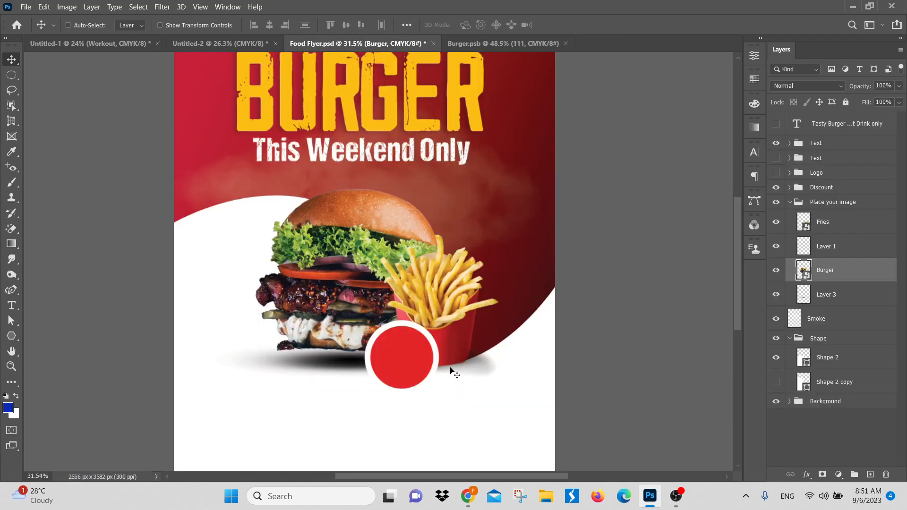
{"action": "scroll", "coordinate": [378, 284], "scroll_direction": "down", "scroll_amount": 3}
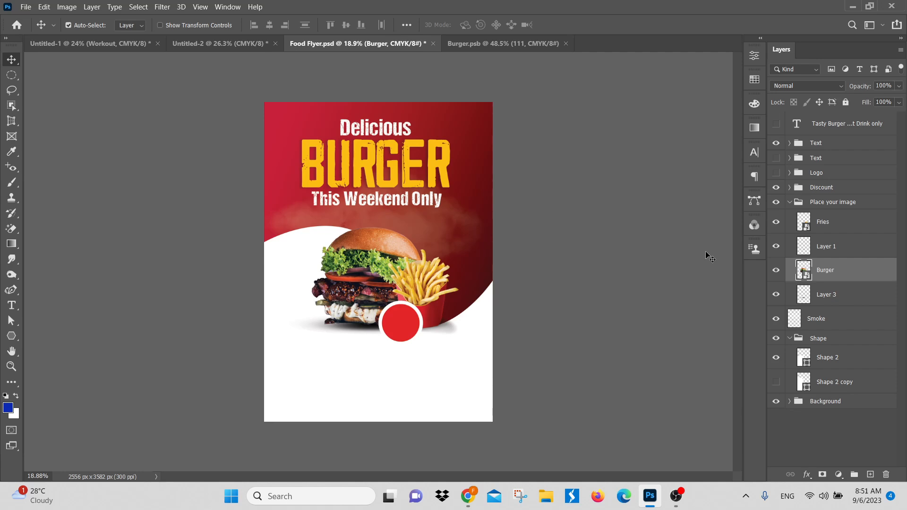
{"action": "key", "text": "ctrl"}
{"action": "left_click_drag", "start_coordinate": [457, 236], "coordinate": [455, 269]}
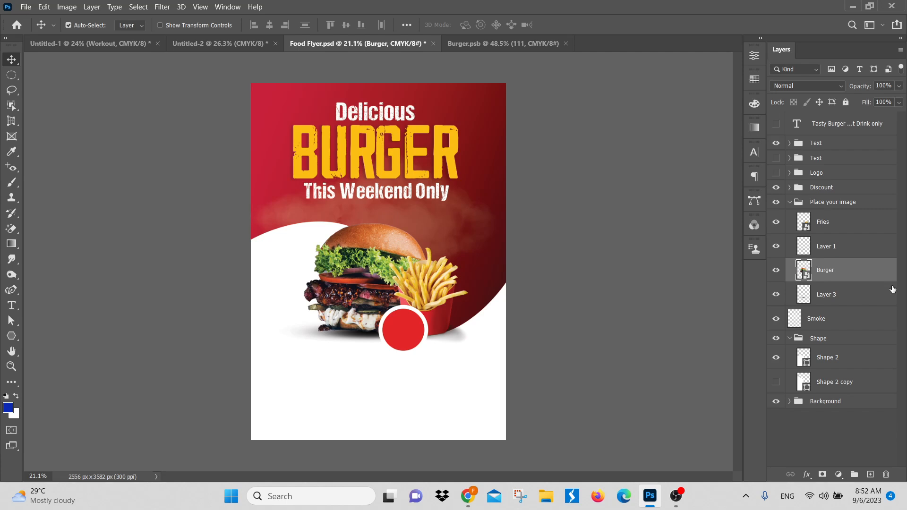
Step: Deselect the Burger layer and collapse the Place your image group
{"action": "left_click", "coordinate": [818, 448]}
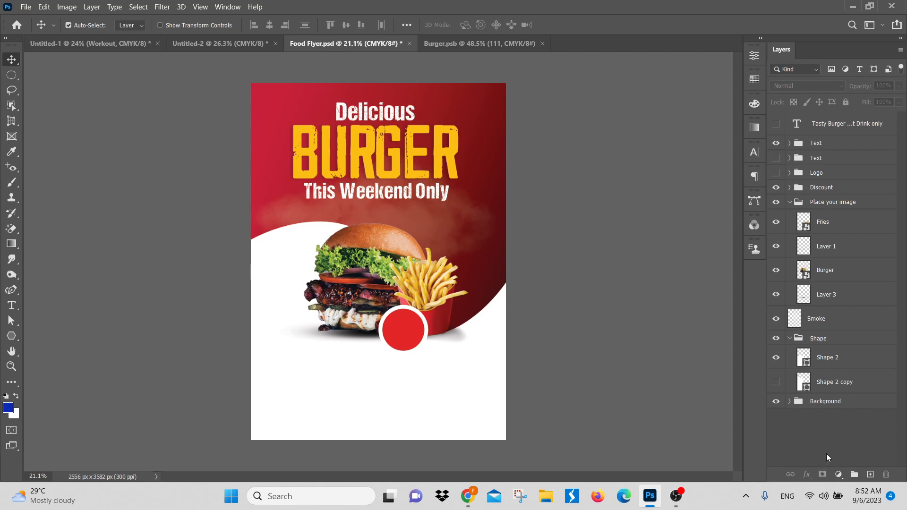
{"action": "left_click", "coordinate": [794, 202]}
{"action": "left_click", "coordinate": [788, 203]}
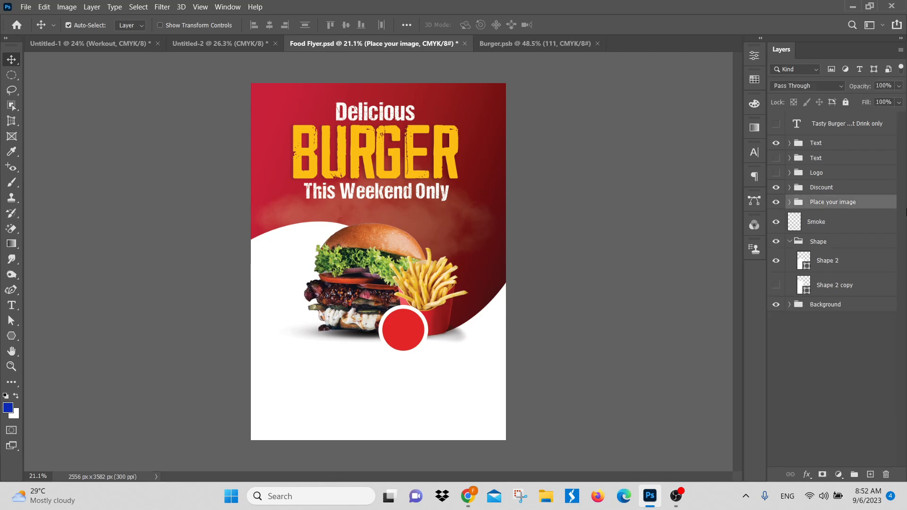
Step: Switch to the Untitled-1 poster and view the layer options for Workout, and for Workout and Image selected together
{"action": "left_click", "coordinate": [144, 44]}
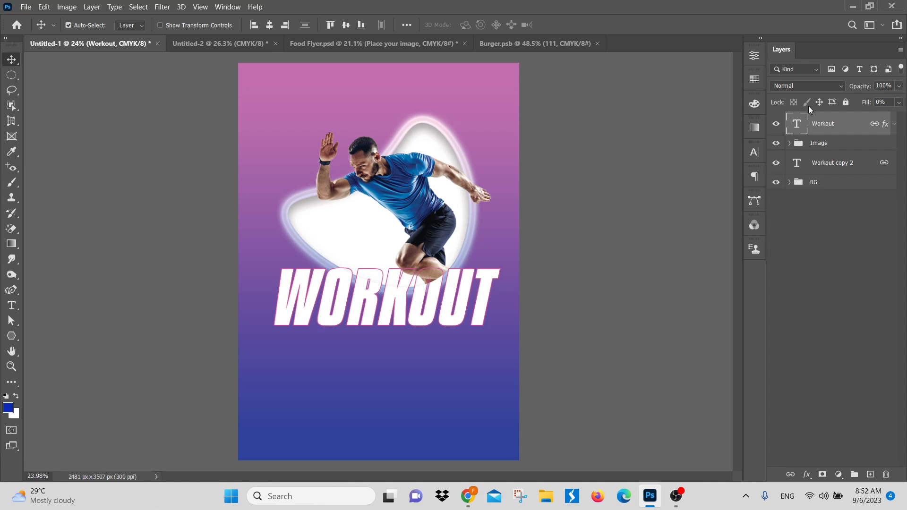
{"action": "right_click", "coordinate": [823, 117]}
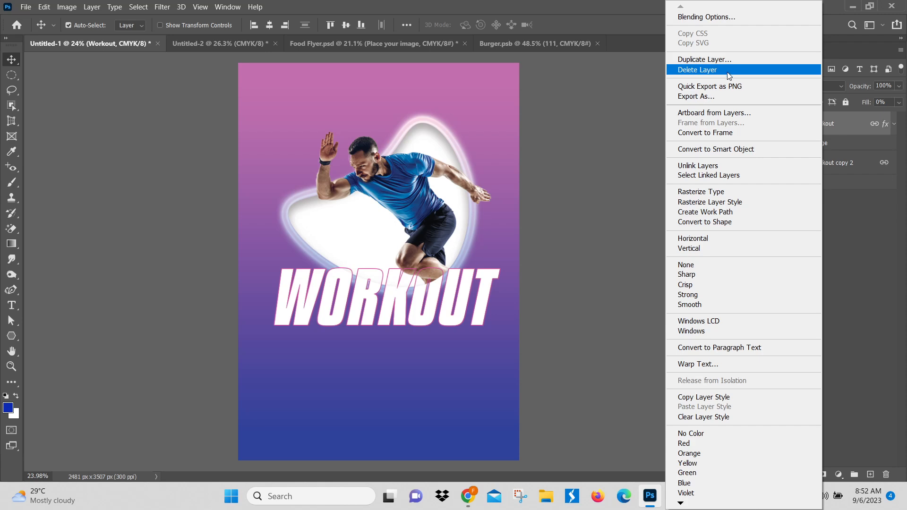
{"action": "left_click", "coordinate": [874, 232]}
{"action": "left_click", "coordinate": [843, 146], "text": "ctrl"}
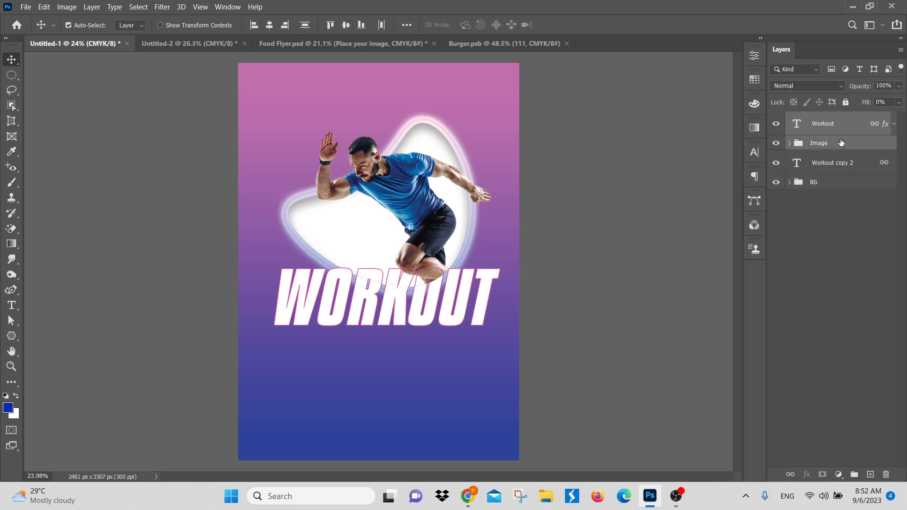
{"action": "right_click", "coordinate": [842, 142]}
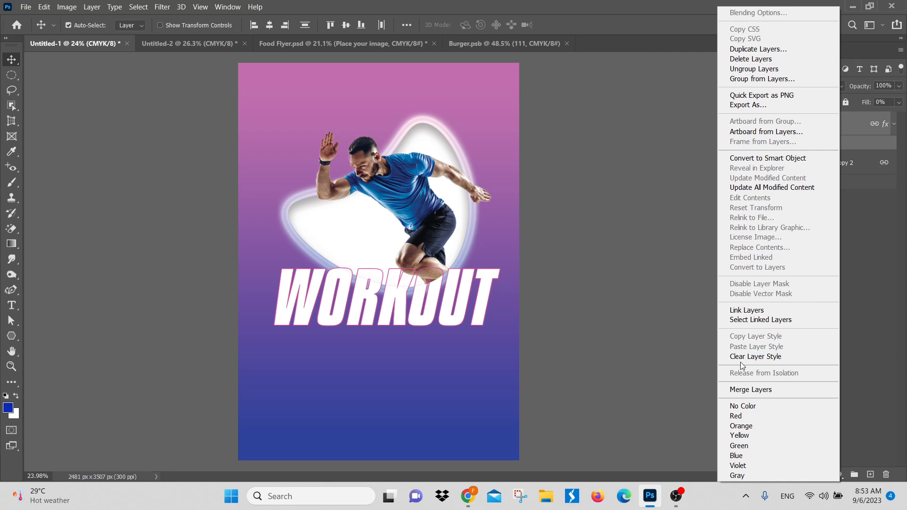
{"action": "left_click", "coordinate": [859, 283]}
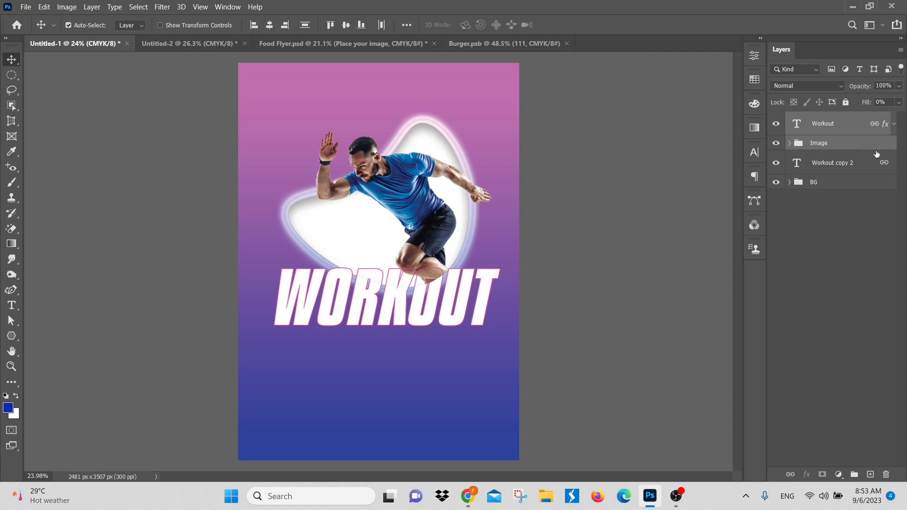
Step: Expand the Image group and look at Shape 1's Inner Shadow and Outer Glow effects
{"action": "left_click", "coordinate": [790, 143]}
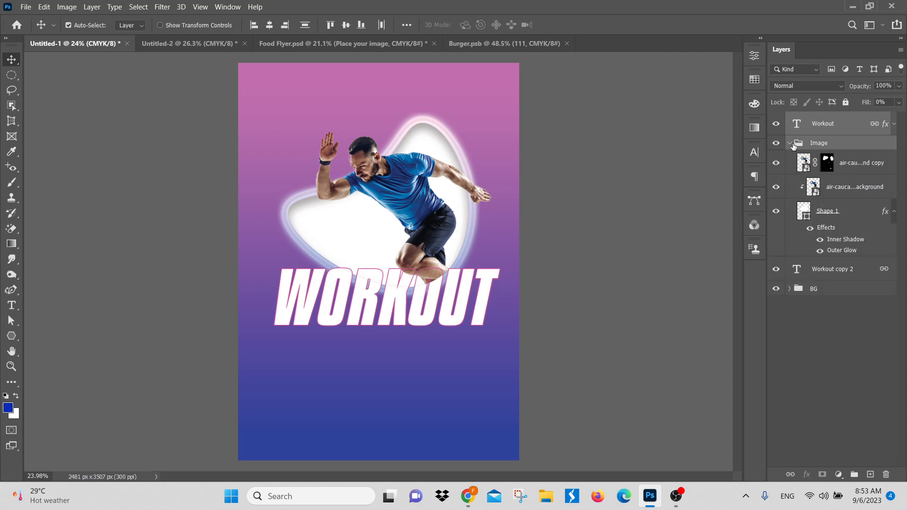
{"action": "left_click", "coordinate": [857, 251]}
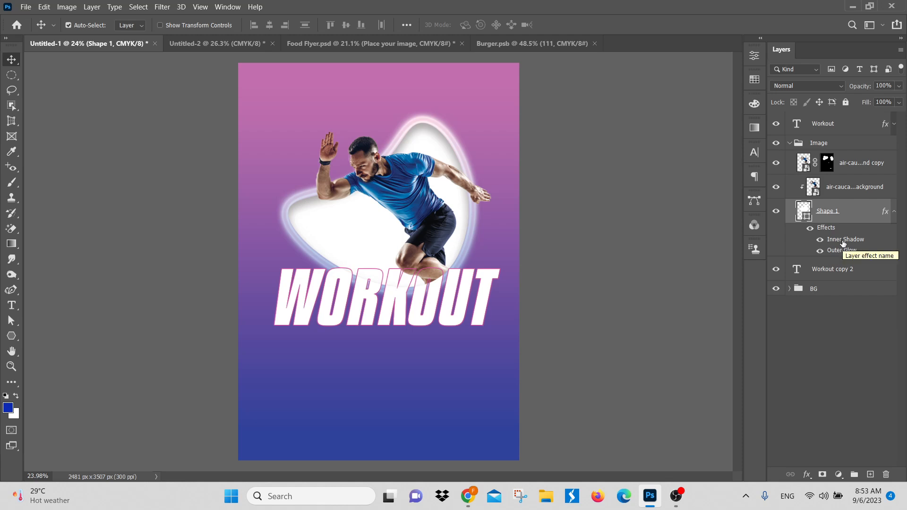
{"action": "left_click", "coordinate": [836, 361]}
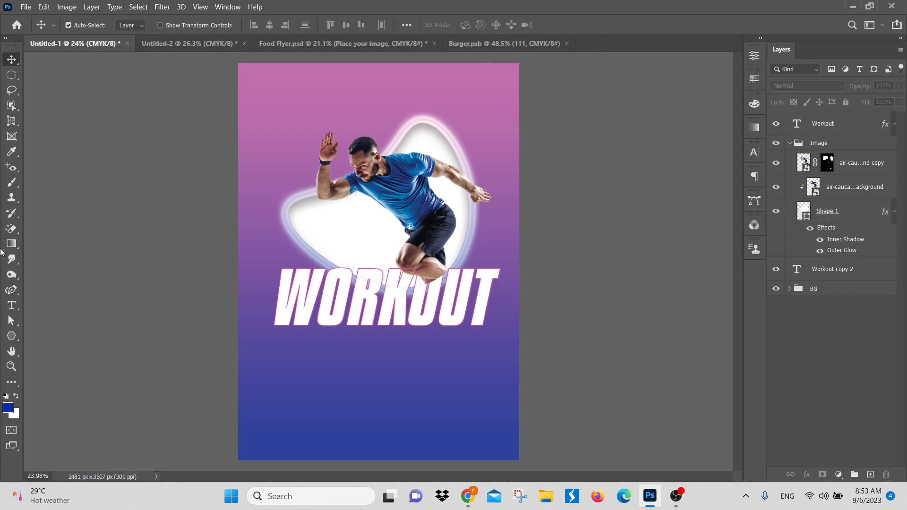
Step: Draw a seven-sided polygon about 435 by 424 px near the poster's bottom edge and fill it with the recently used pink
{"action": "left_click", "coordinate": [12, 337]}
{"action": "left_click_drag", "start_coordinate": [335, 395], "coordinate": [436, 447]}
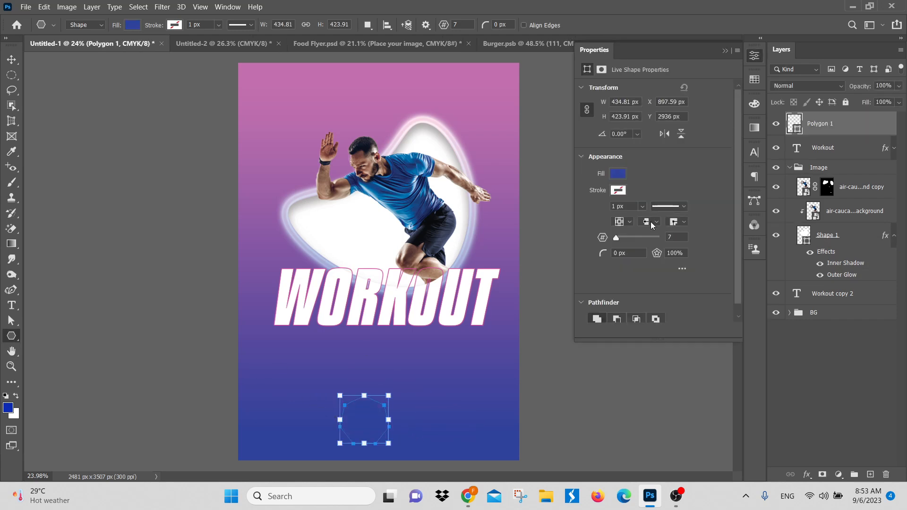
{"action": "left_click", "coordinate": [616, 174]}
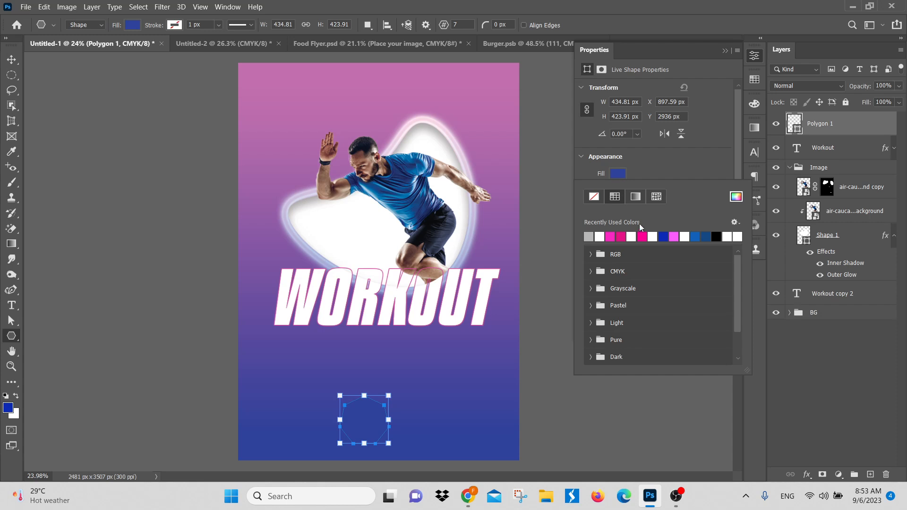
{"action": "left_click", "coordinate": [675, 236]}
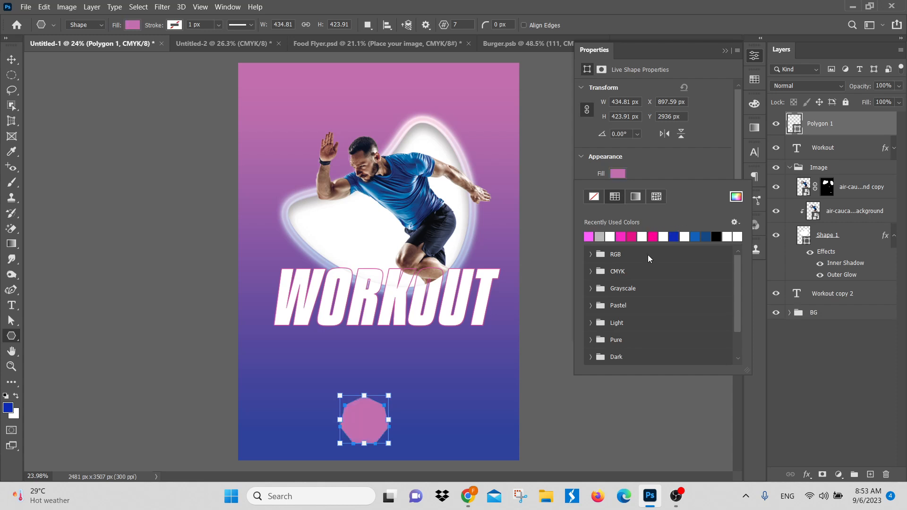
Step: Move the pink polygon up to about X 976, Y 2660 px beneath the WORKOUT text
{"action": "left_click", "coordinate": [12, 60]}
{"action": "left_click", "coordinate": [12, 59]}
{"action": "left_click_drag", "start_coordinate": [385, 401], "coordinate": [314, 294]}
{"action": "left_click_drag", "start_coordinate": [163, 292], "coordinate": [180, 220]}
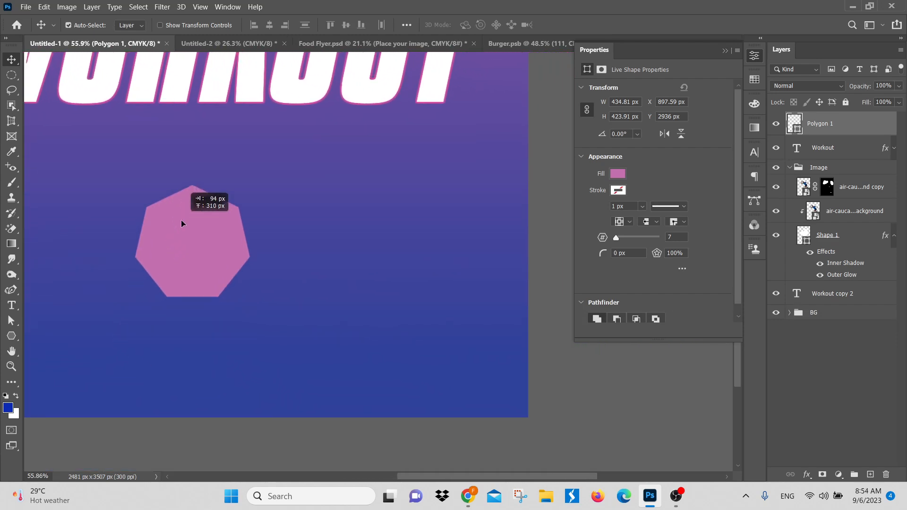
{"action": "left_click", "coordinate": [197, 251]}
{"action": "left_click_drag", "start_coordinate": [197, 252], "coordinate": [193, 261]}
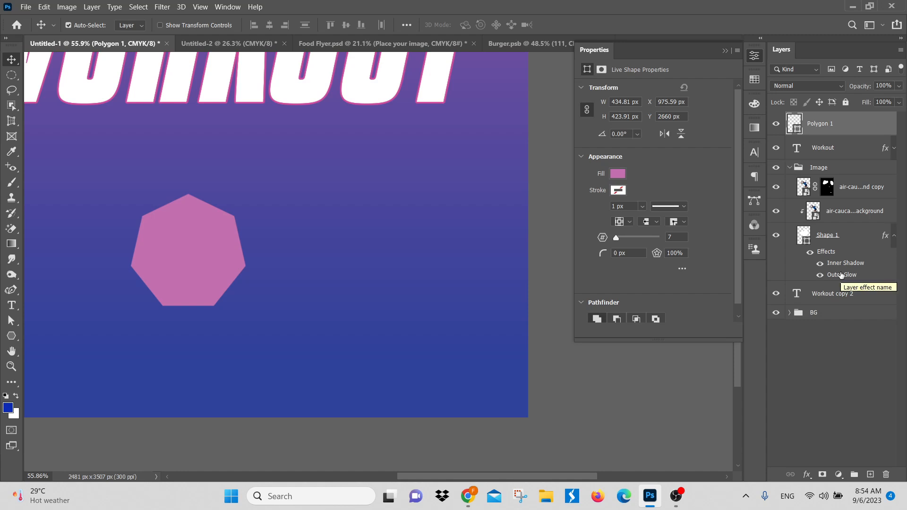
Step: Copy Shape 1's Outer Glow and Inner Shadow effects onto the Polygon 1 layer, then delete the polygon
{"action": "left_click_drag", "start_coordinate": [842, 276], "coordinate": [838, 129]}
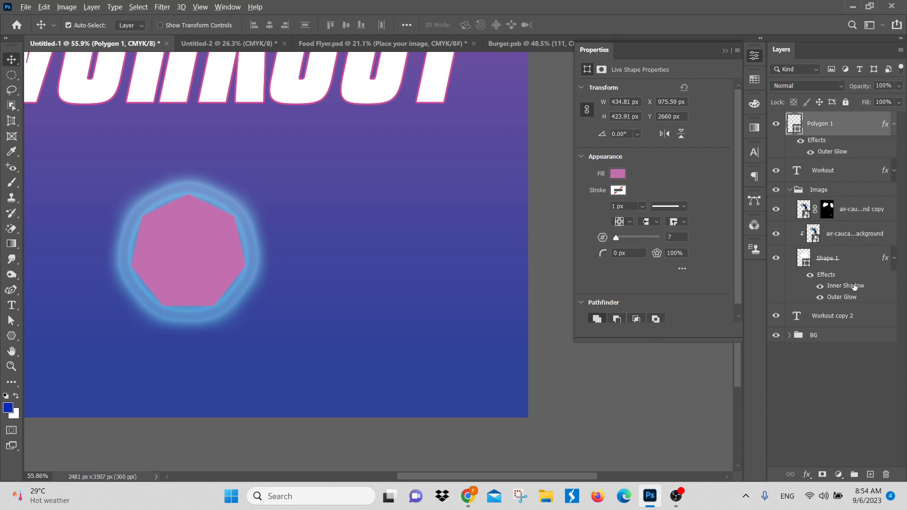
{"action": "left_click_drag", "start_coordinate": [855, 287], "coordinate": [849, 127]}
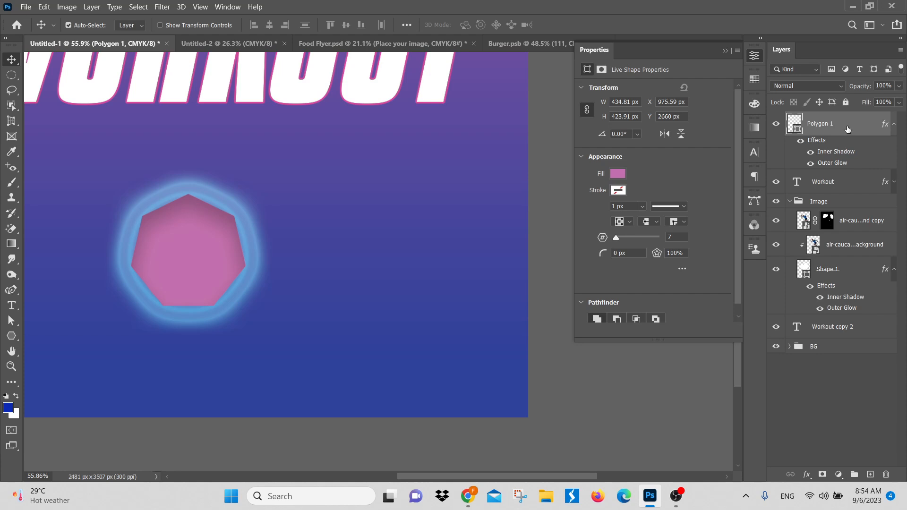
{"action": "key", "text": "Delete"}
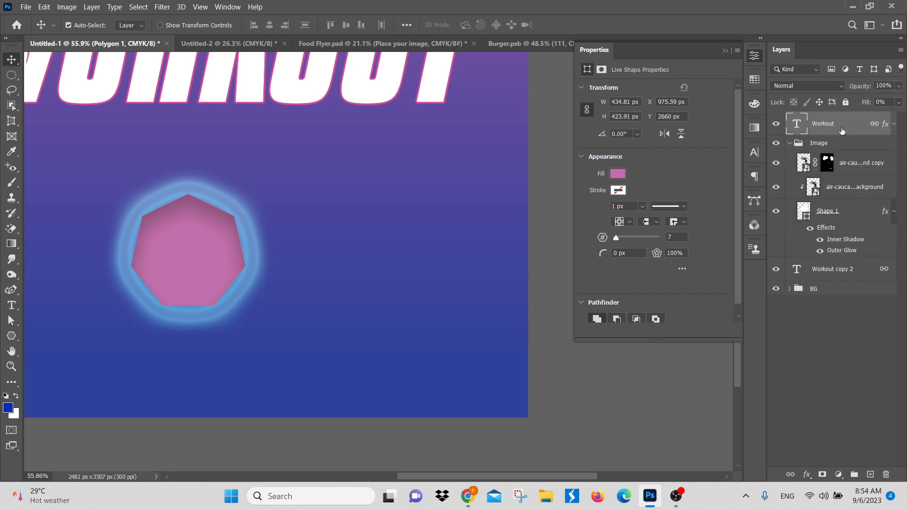
Step: Duplicate the Shape 1 layer and remove the Outer Glow and Inner Shadow effects from the copy
{"action": "left_click", "coordinate": [845, 215]}
{"action": "left_click_drag", "start_coordinate": [320, 235], "coordinate": [293, 234]}
{"action": "left_click_drag", "start_coordinate": [290, 217], "coordinate": [320, 392]}
{"action": "left_click_drag", "start_coordinate": [324, 218], "coordinate": [329, 269]}
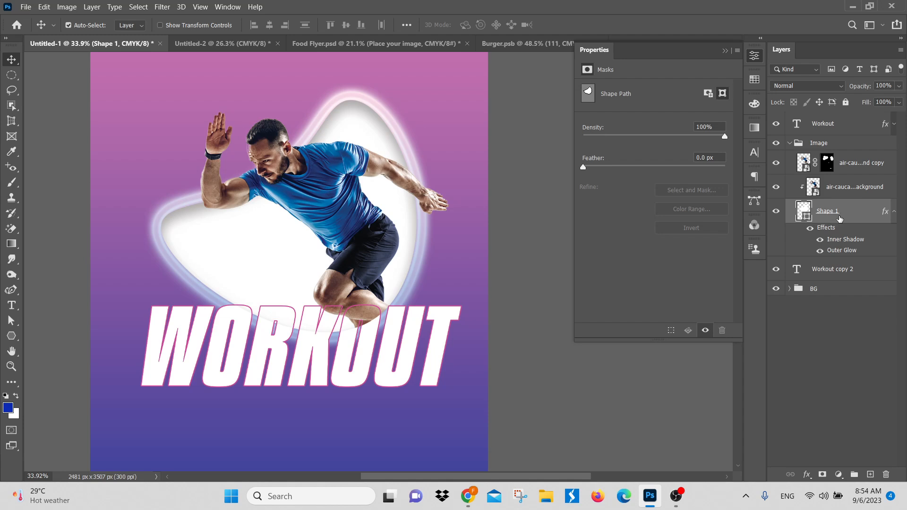
{"action": "key", "text": "ctrl+j"}
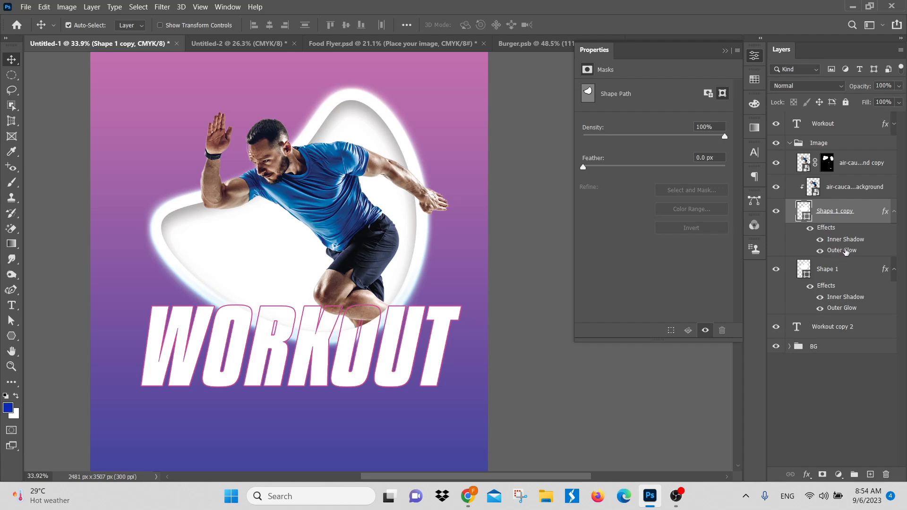
{"action": "left_click_drag", "start_coordinate": [846, 252], "coordinate": [887, 475]}
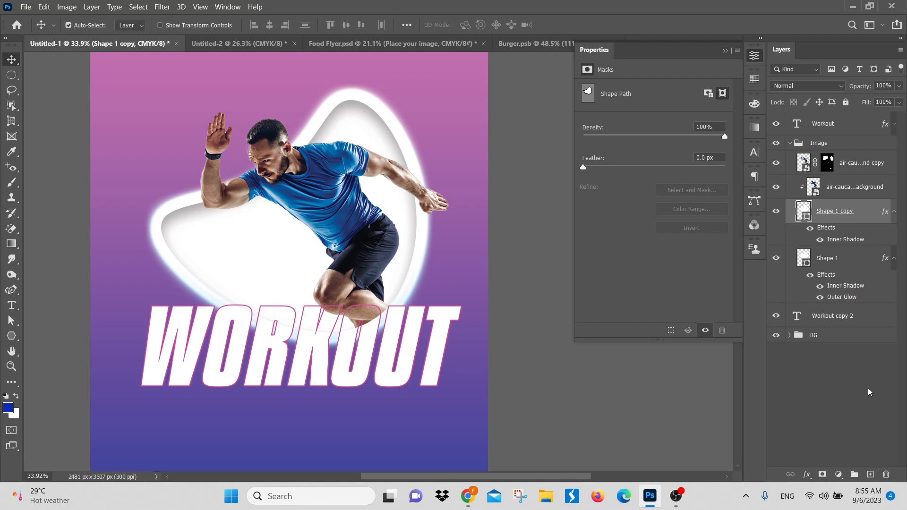
{"action": "left_click_drag", "start_coordinate": [850, 240], "coordinate": [886, 474]}
{"action": "left_click_drag", "start_coordinate": [561, 275], "coordinate": [306, 275]}
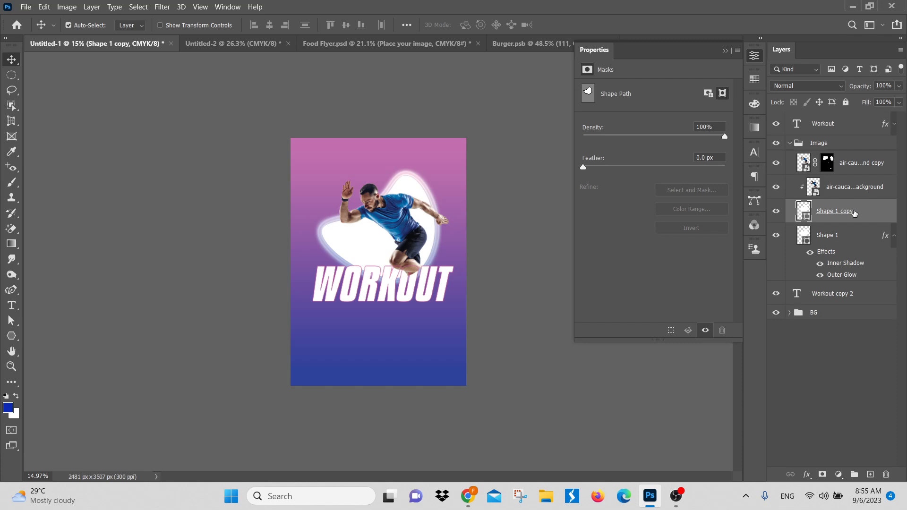
Step: Try to swap the layer order of Shape 1 and Shape 1 copy so that Shape 1 sits above the copy
{"action": "left_click_drag", "start_coordinate": [865, 214], "coordinate": [860, 285]}
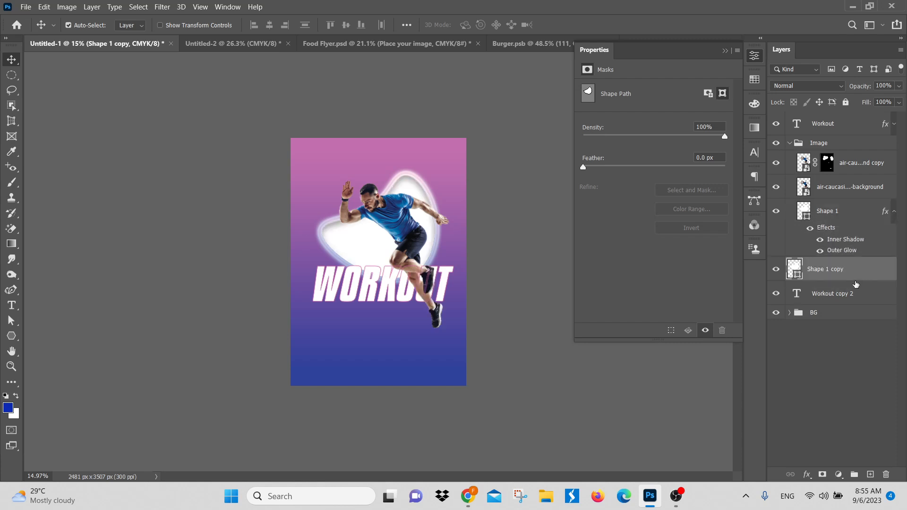
{"action": "key", "text": "ctrl+z"}
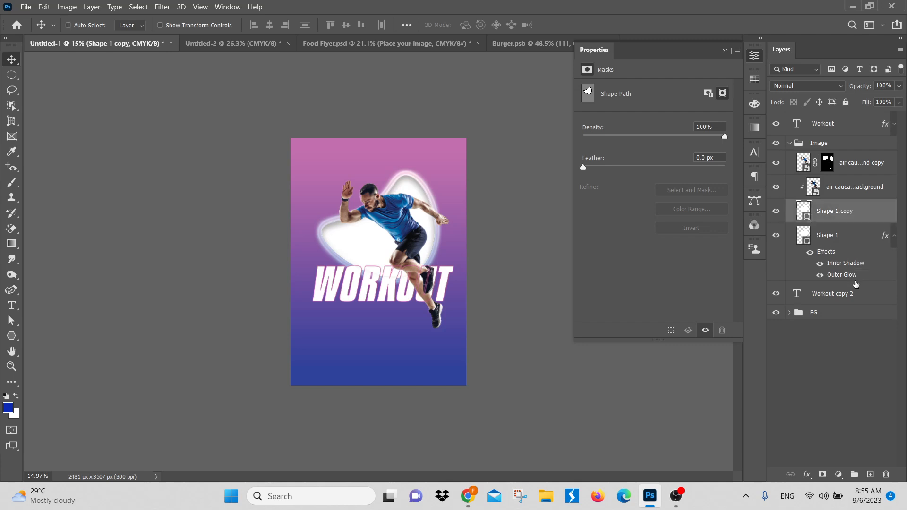
{"action": "left_click", "coordinate": [855, 238]}
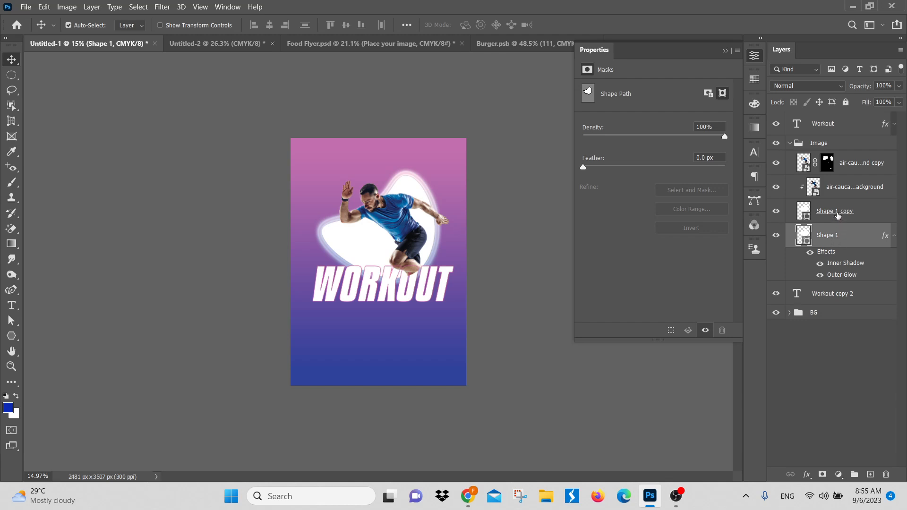
{"action": "left_click", "coordinate": [839, 212], "text": "shift"}
{"action": "left_click_drag", "start_coordinate": [839, 234], "coordinate": [839, 207]}
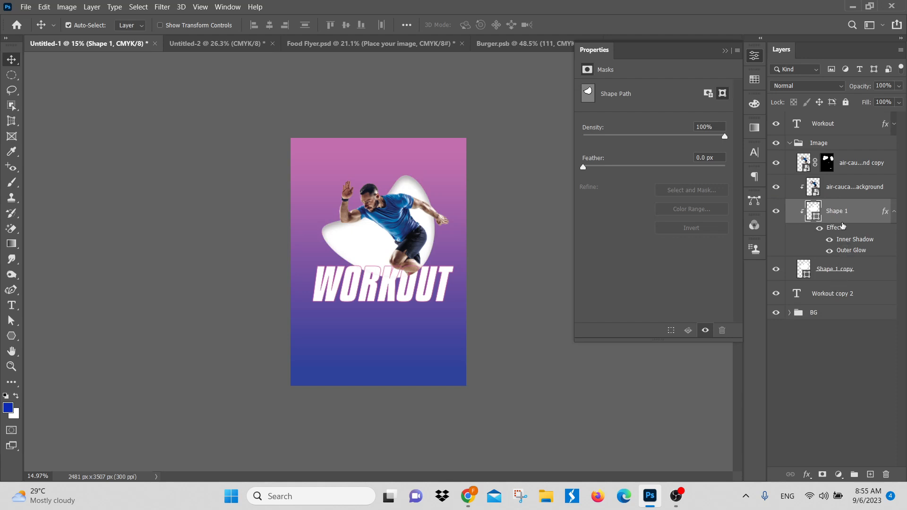
Step: Undo the reordering, the effect removals and the duplication of Shape 1
{"action": "key", "text": "ctrl+z"}
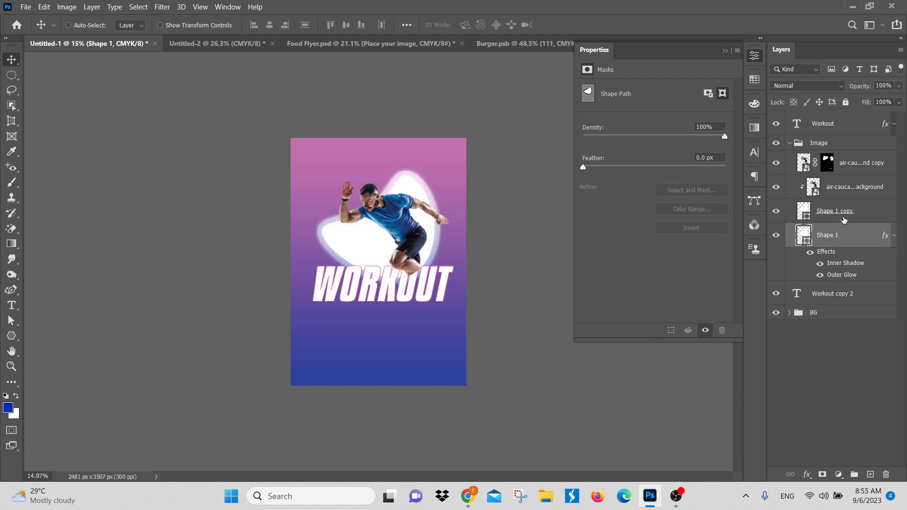
{"action": "key", "text": "ctrl+z"}
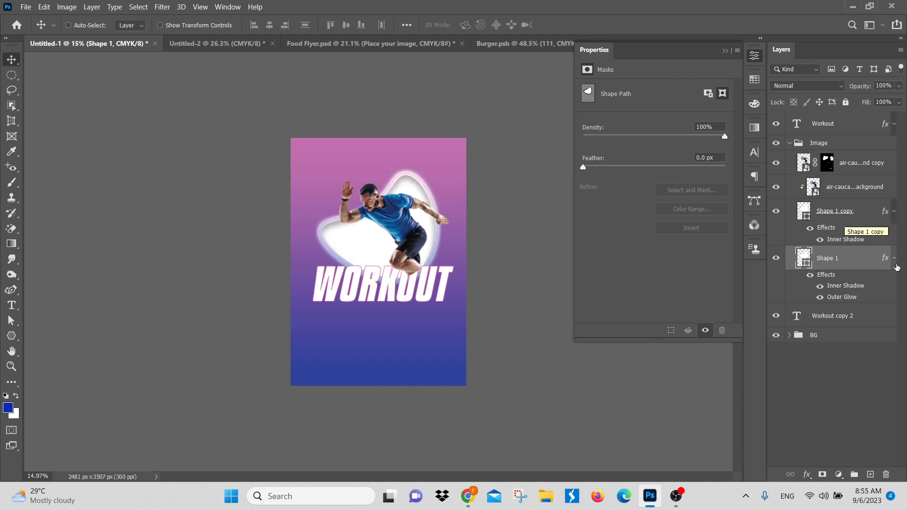
{"action": "key", "text": "ctrl+z"}
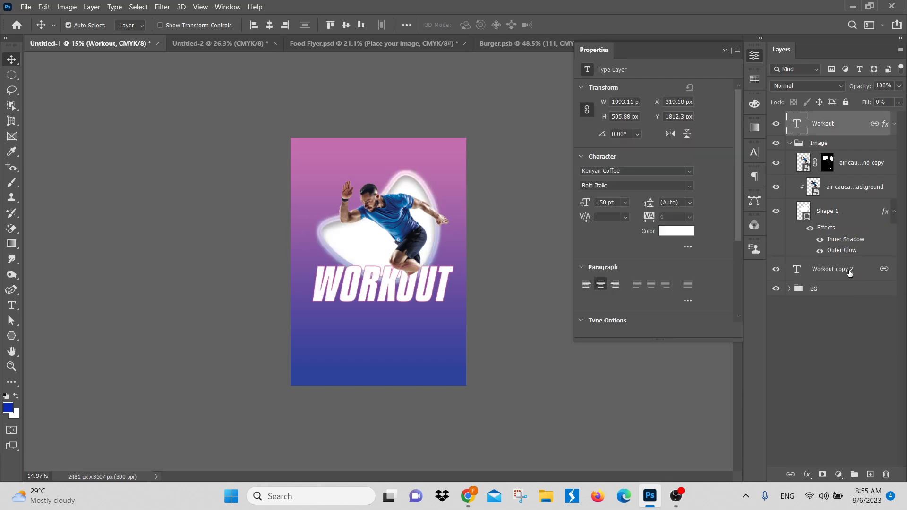
Step: Duplicate Shape 1 with its effects and move the copy above the Workout layer, out of the Image group
{"action": "left_click", "coordinate": [843, 209]}
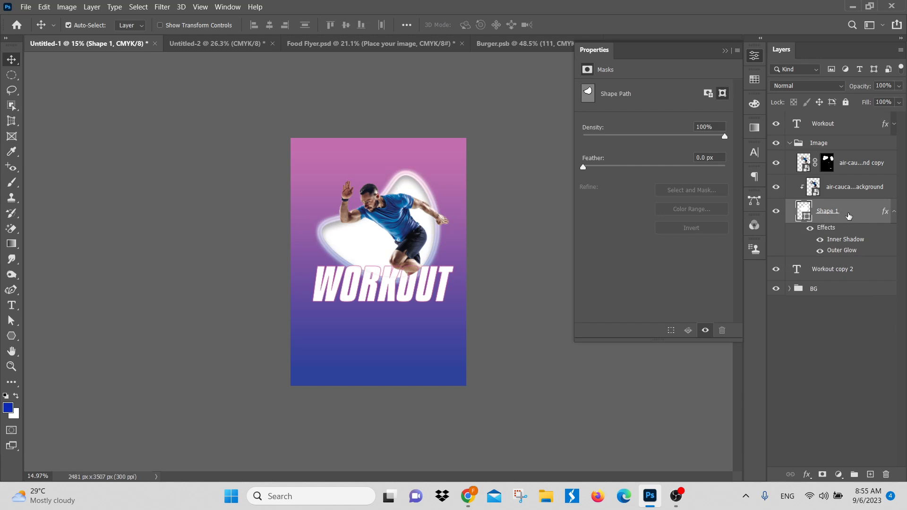
{"action": "key", "text": "ctrl+j"}
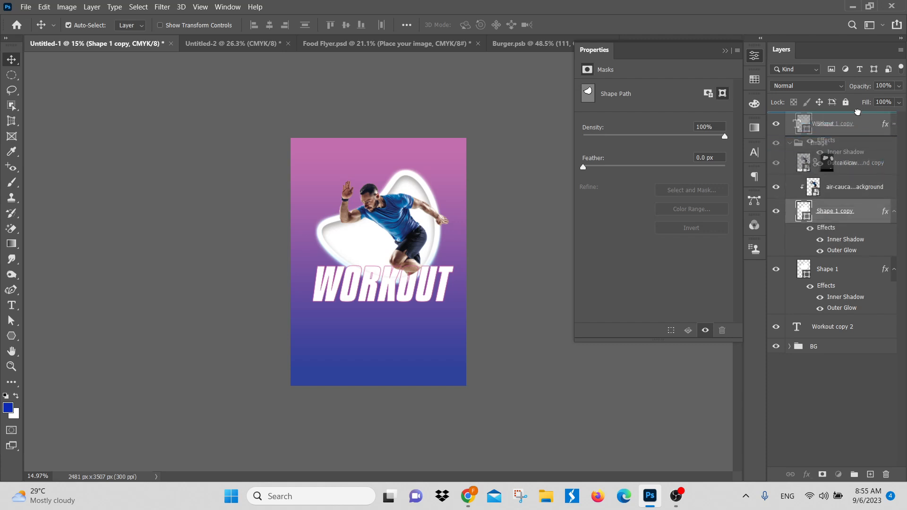
{"action": "left_click_drag", "start_coordinate": [847, 211], "coordinate": [851, 117]}
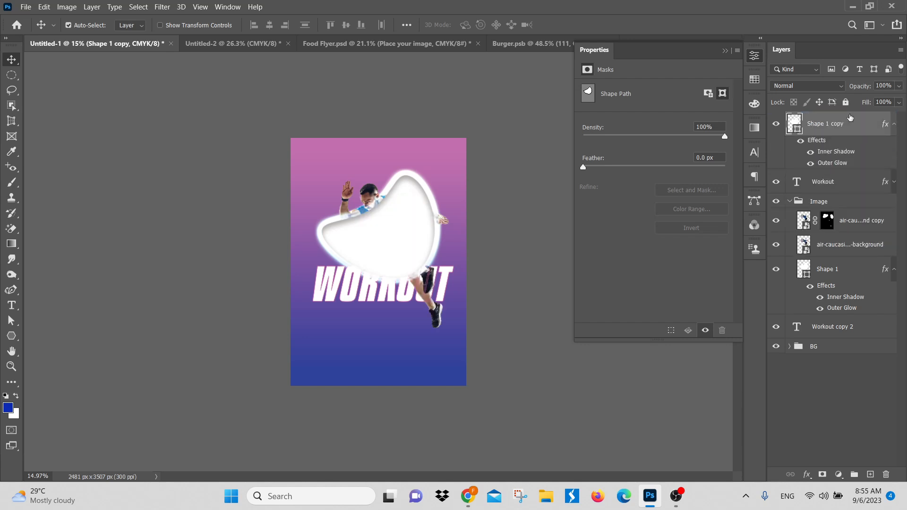
Step: Shrink Shape 1 copy into the poster's upper-left corner and stack its layer directly above the BG group
{"action": "key", "text": "ctrl+t"}
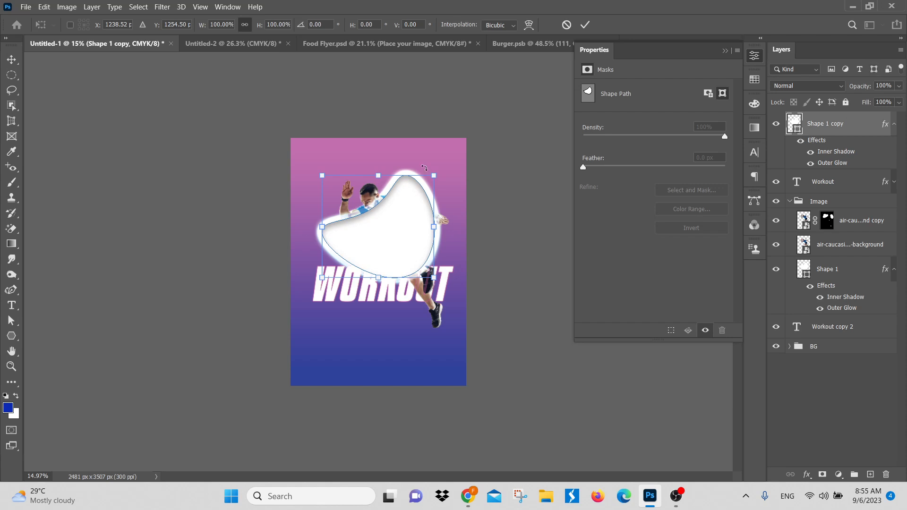
{"action": "left_click_drag", "start_coordinate": [399, 234], "coordinate": [347, 176]}
{"action": "key", "text": "Return"}
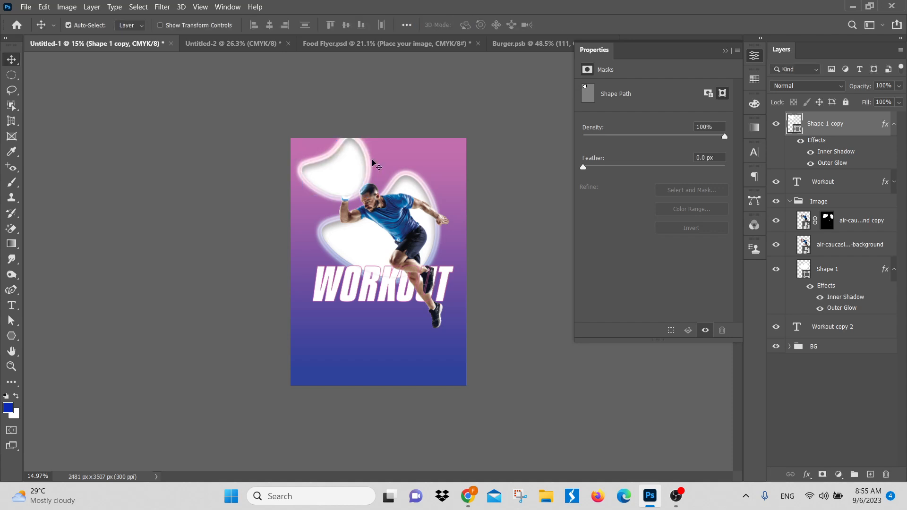
{"action": "scroll", "coordinate": [339, 161], "scroll_direction": "up", "scroll_amount": 2}
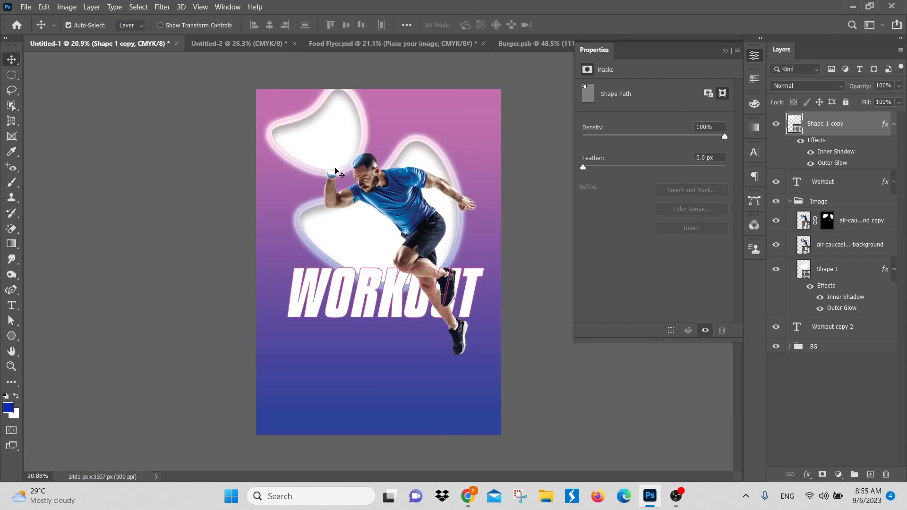
{"action": "left_click_drag", "start_coordinate": [320, 136], "coordinate": [311, 112]}
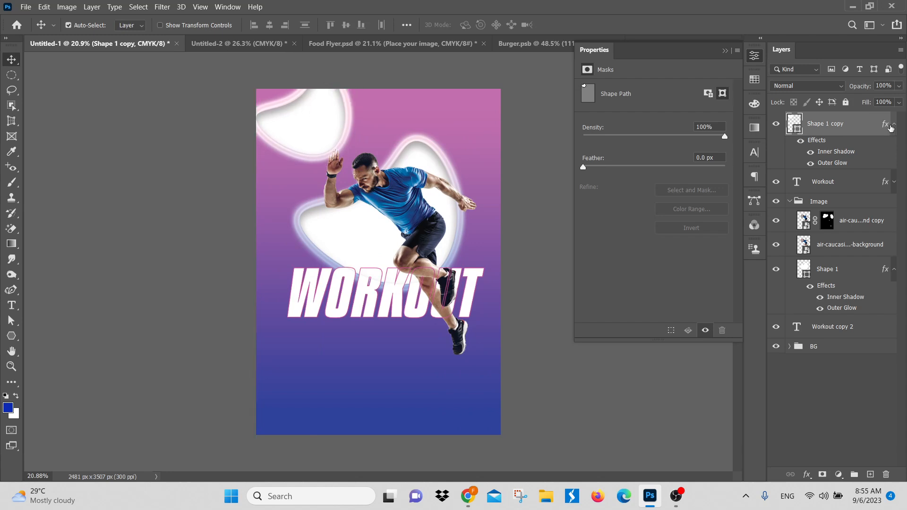
{"action": "left_click_drag", "start_coordinate": [852, 124], "coordinate": [869, 336]}
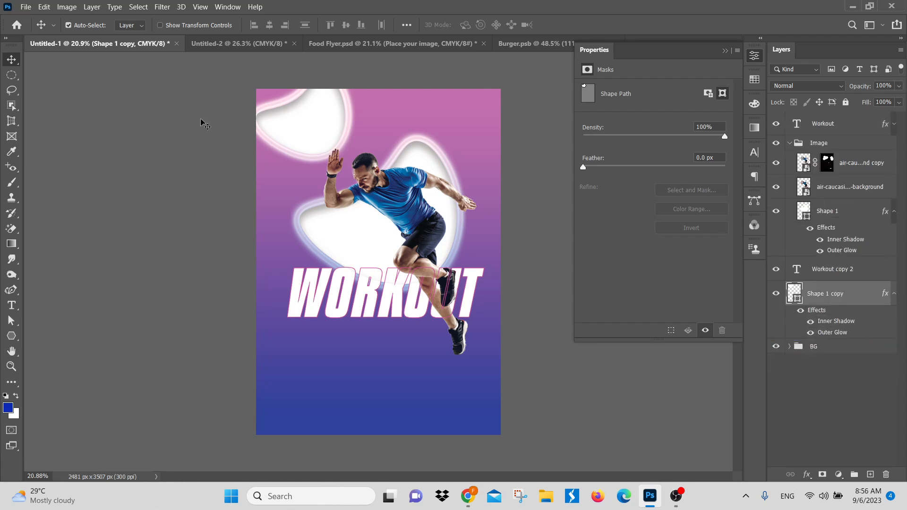
Step: Move Shape 1 copy partly off the poster's top edge, enlarge it proportionally and rotate it slightly
{"action": "left_click_drag", "start_coordinate": [308, 131], "coordinate": [301, 80]}
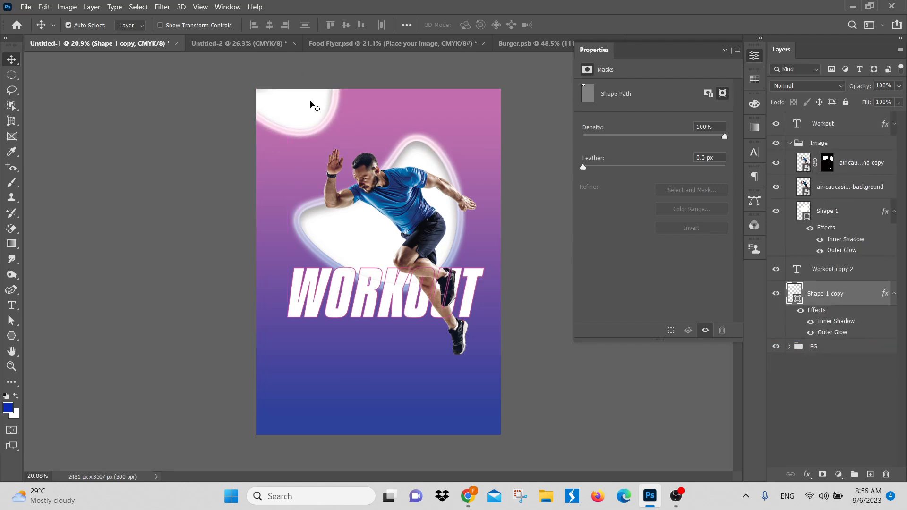
{"action": "key", "text": "ctrl+t"}
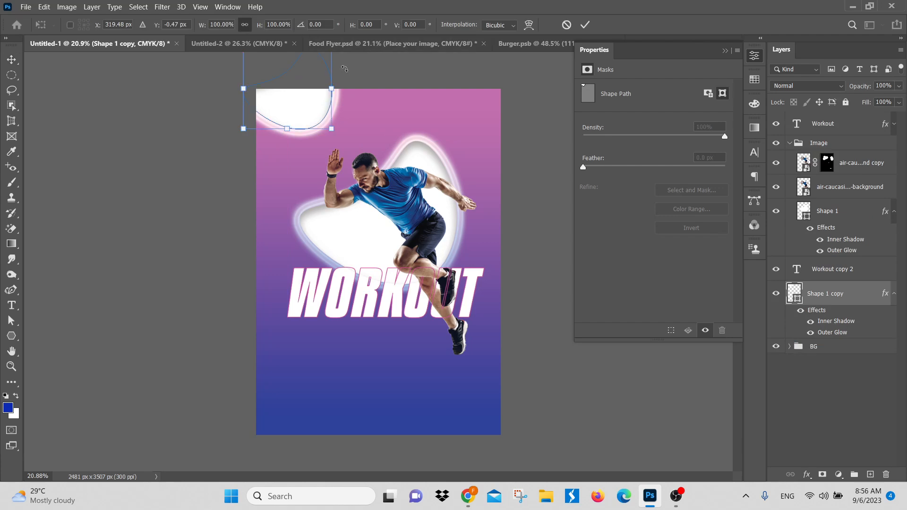
{"action": "left_click_drag", "start_coordinate": [331, 90], "coordinate": [360, 93]}
{"action": "left_click_drag", "start_coordinate": [326, 103], "coordinate": [329, 97]}
{"action": "key", "text": "Return"}
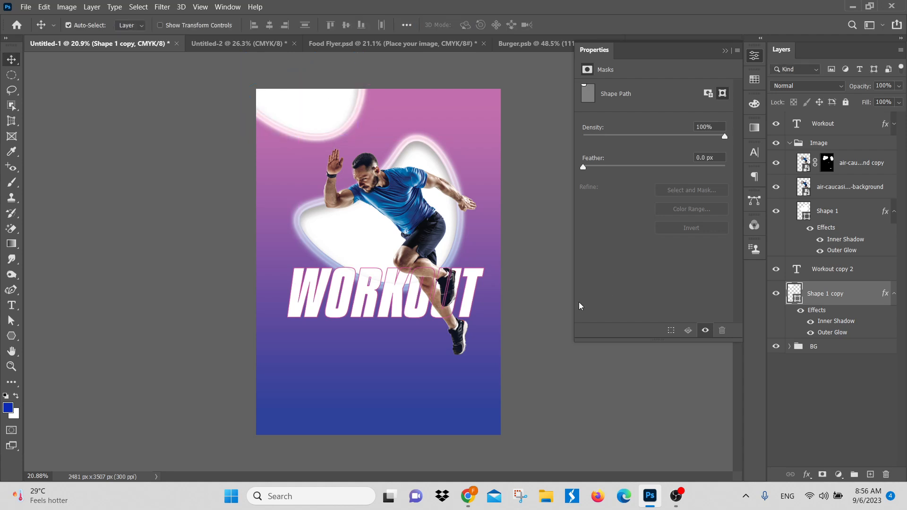
{"action": "key", "text": "ctrl+t"}
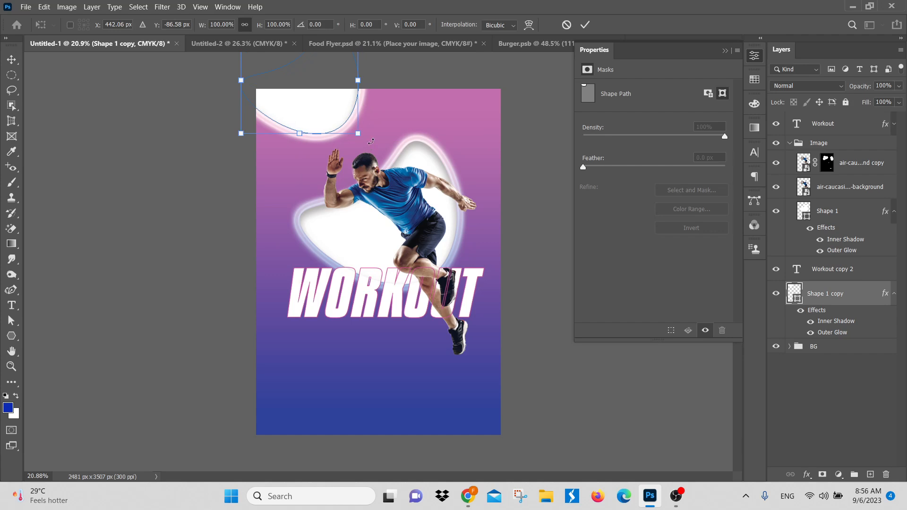
{"action": "left_click_drag", "start_coordinate": [372, 141], "coordinate": [385, 116]}
{"action": "key", "text": "Return"}
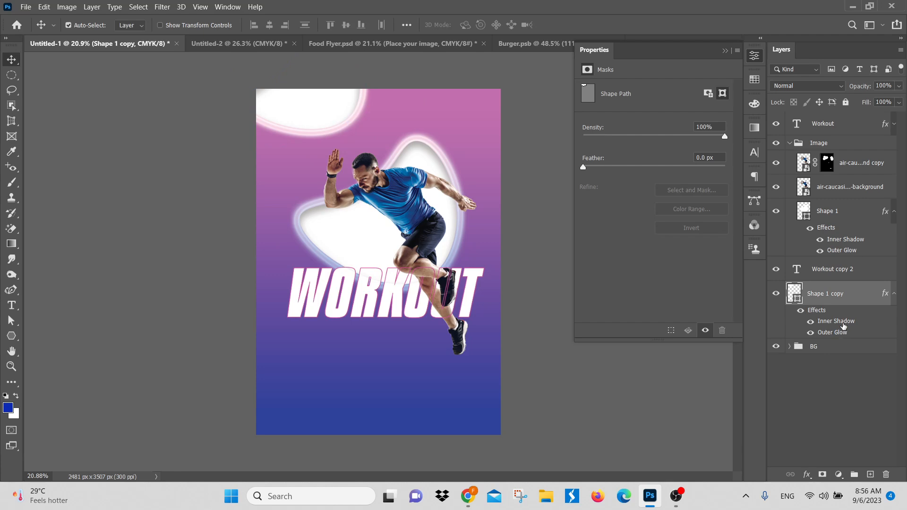
Step: Remove the Inner Shadow and Outer Glow effects from Shape 1 copy and nudge the shape slightly upward
{"action": "left_click_drag", "start_coordinate": [842, 324], "coordinate": [890, 473]}
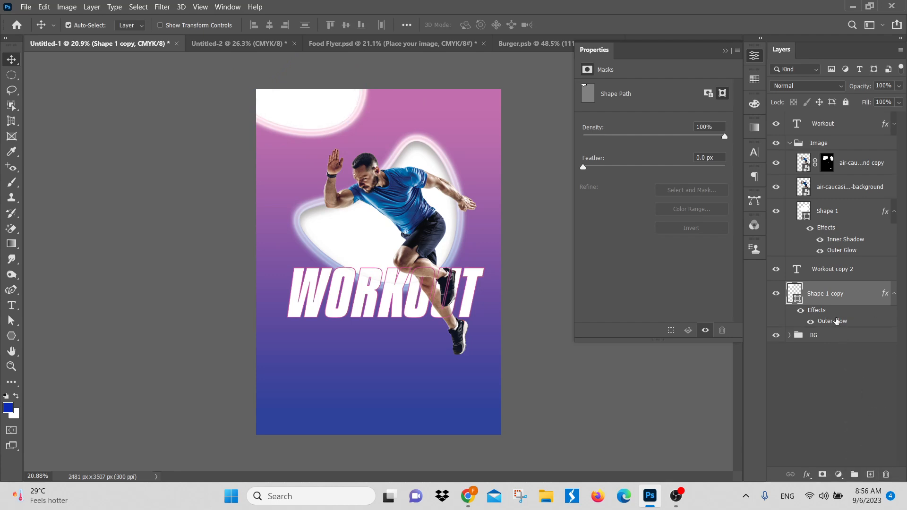
{"action": "left_click_drag", "start_coordinate": [835, 321], "coordinate": [884, 475]}
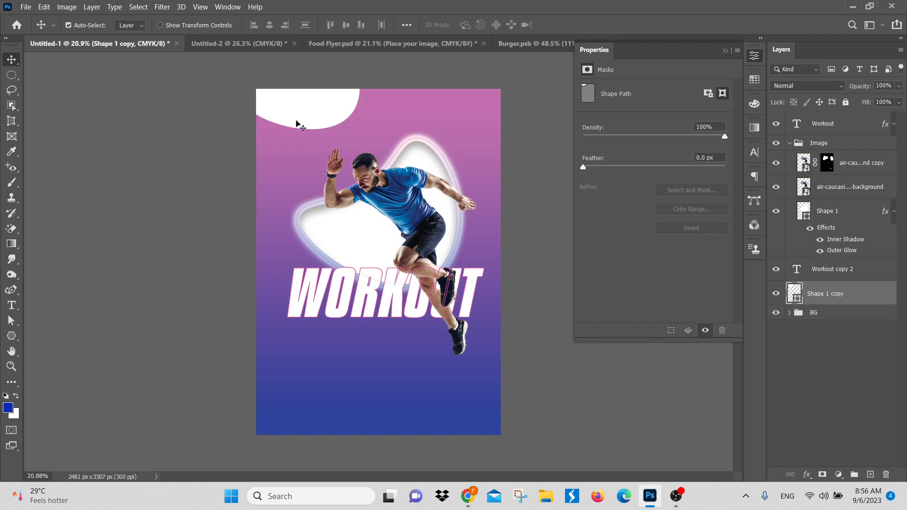
{"action": "left_click_drag", "start_coordinate": [297, 123], "coordinate": [293, 121]}
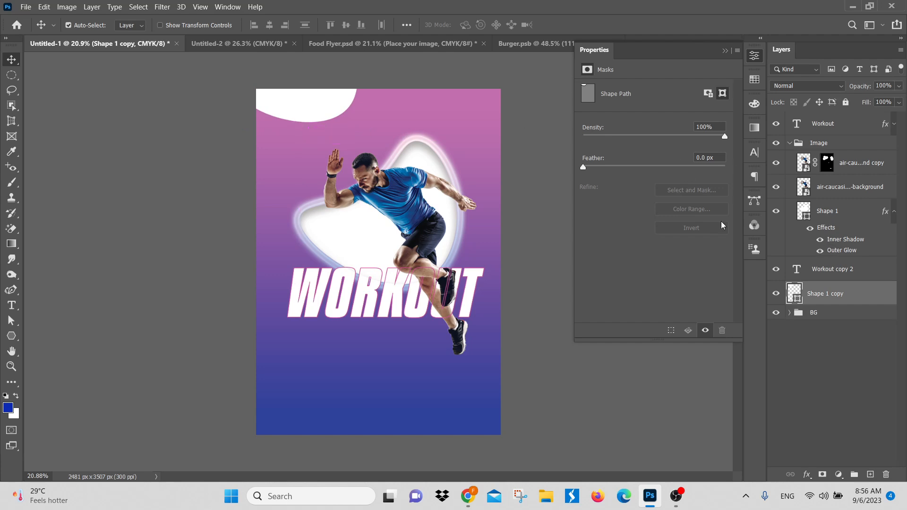
Step: Copy the layer style of Shape 1 and paste it onto Shape 1 copy
{"action": "left_click", "coordinate": [893, 214]}
{"action": "left_click", "coordinate": [852, 213]}
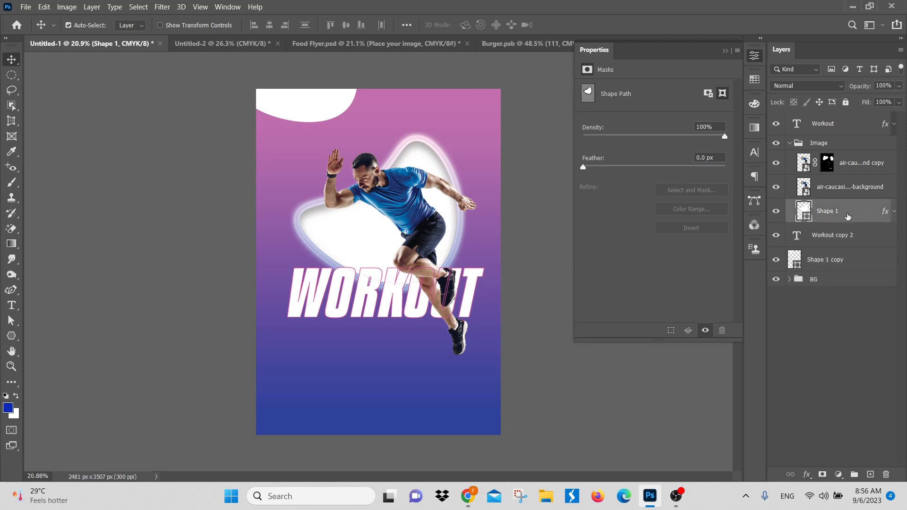
{"action": "right_click", "coordinate": [847, 214]}
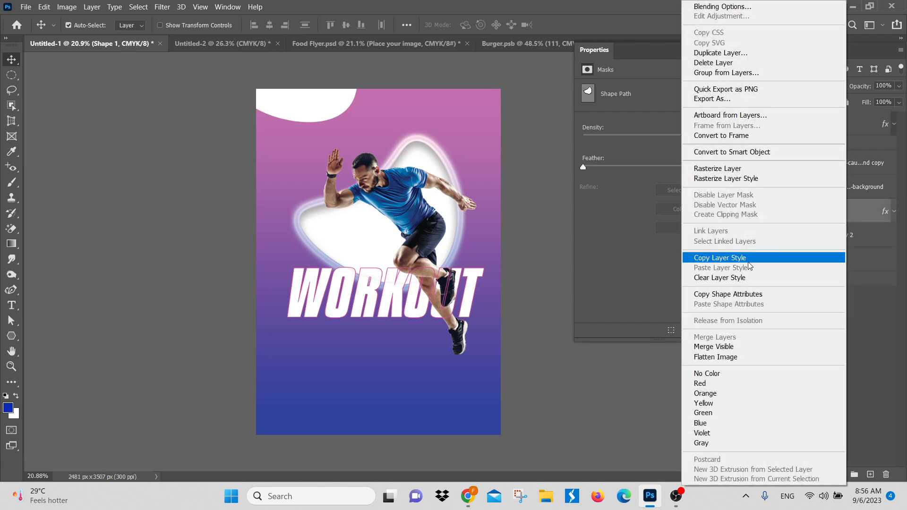
{"action": "left_click", "coordinate": [748, 261]}
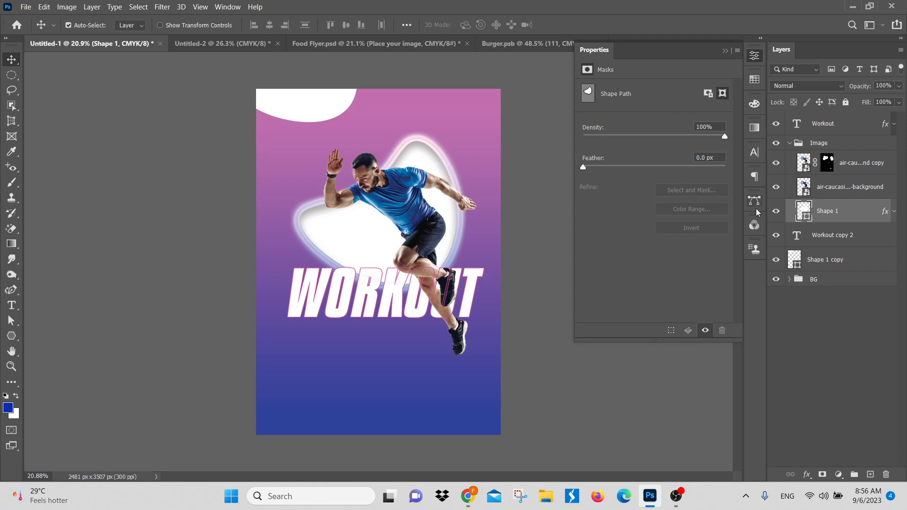
{"action": "left_click", "coordinate": [309, 111]}
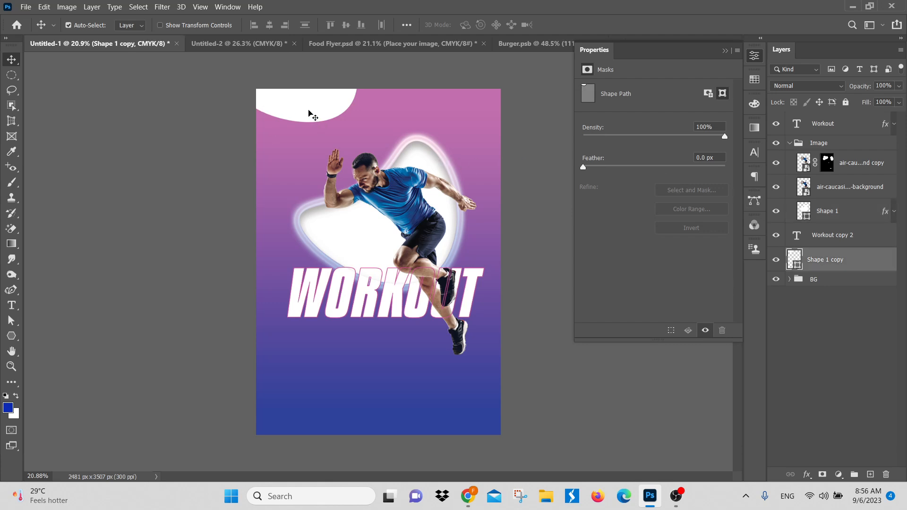
{"action": "right_click", "coordinate": [867, 263]}
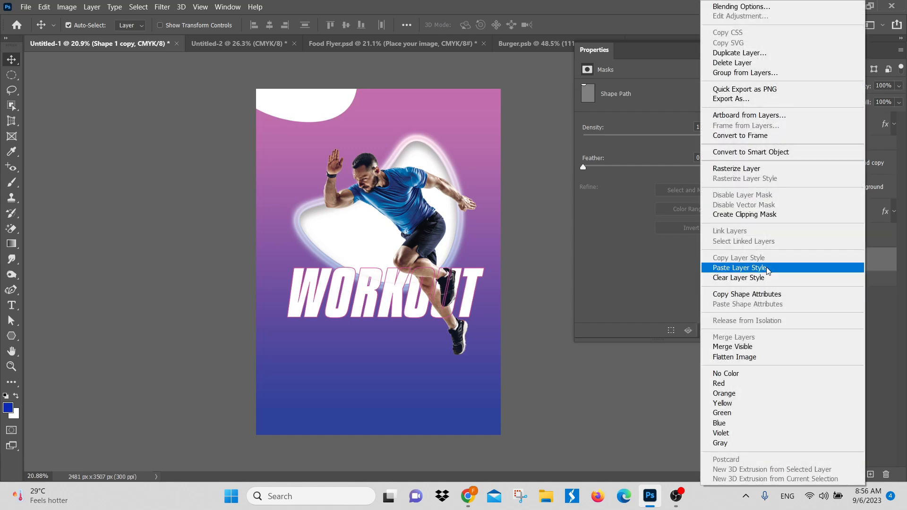
{"action": "left_click", "coordinate": [768, 268]}
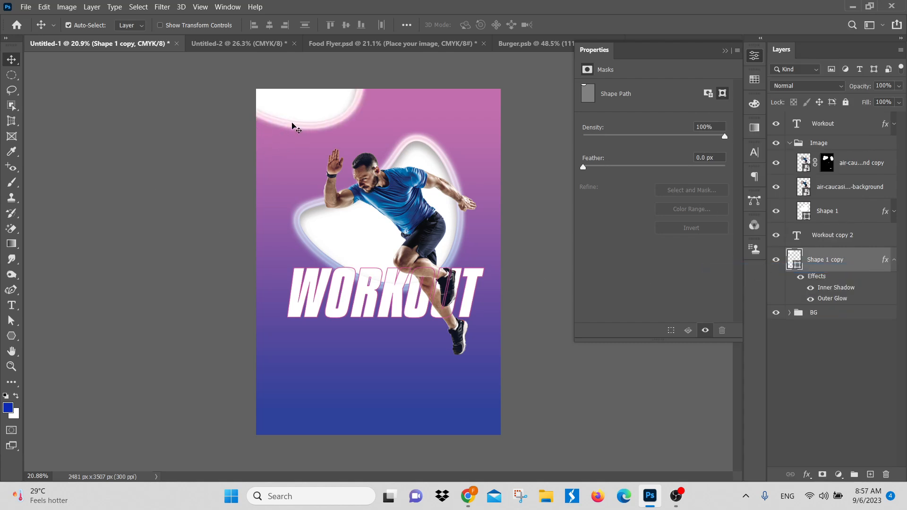
Step: Paste the copied layer style onto layer 111 in Burger.psb and undo it
{"action": "left_click", "coordinate": [523, 43]}
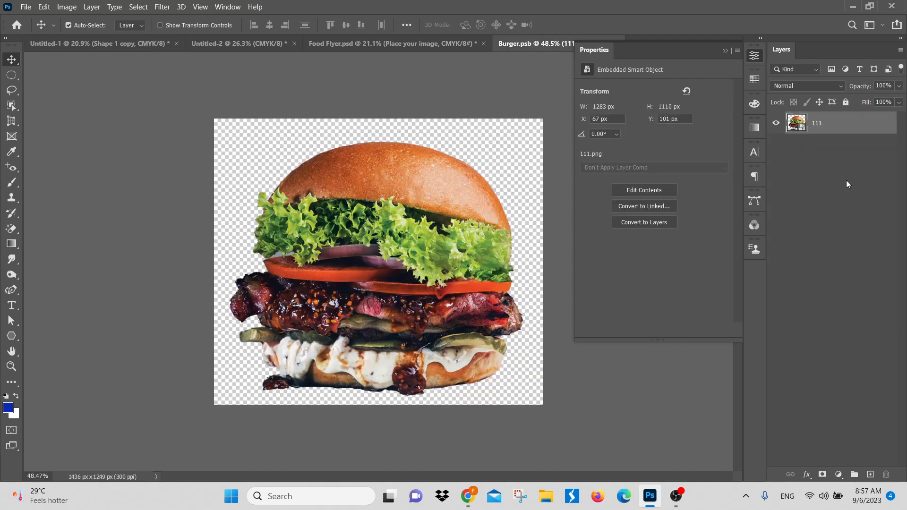
{"action": "right_click", "coordinate": [858, 121]}
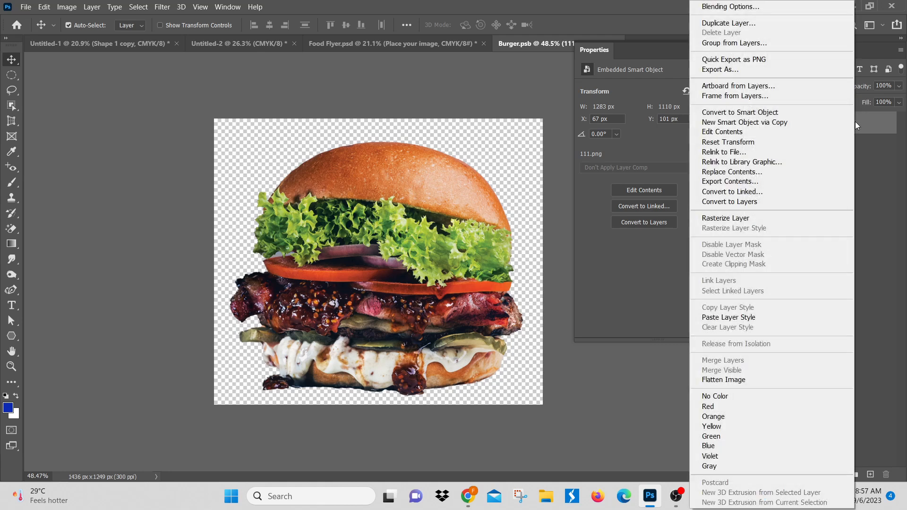
{"action": "left_click", "coordinate": [745, 320]}
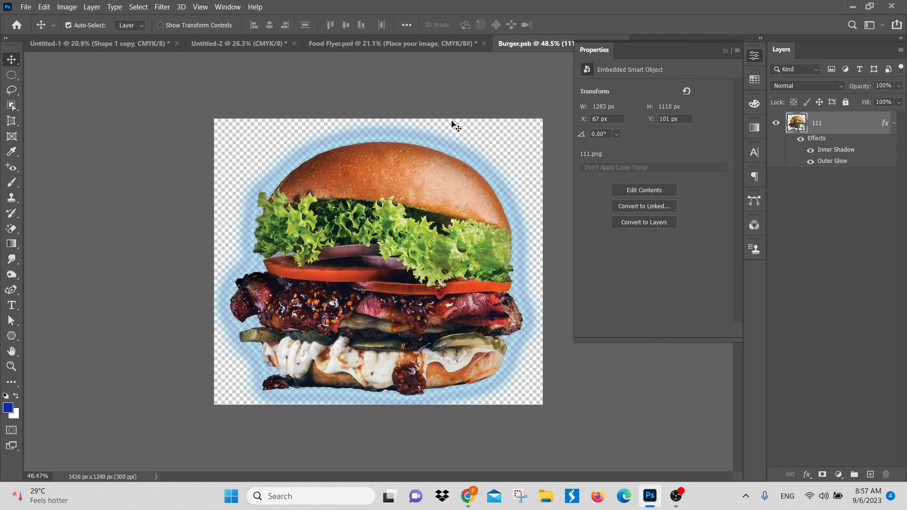
{"action": "key", "text": "ctrl+z"}
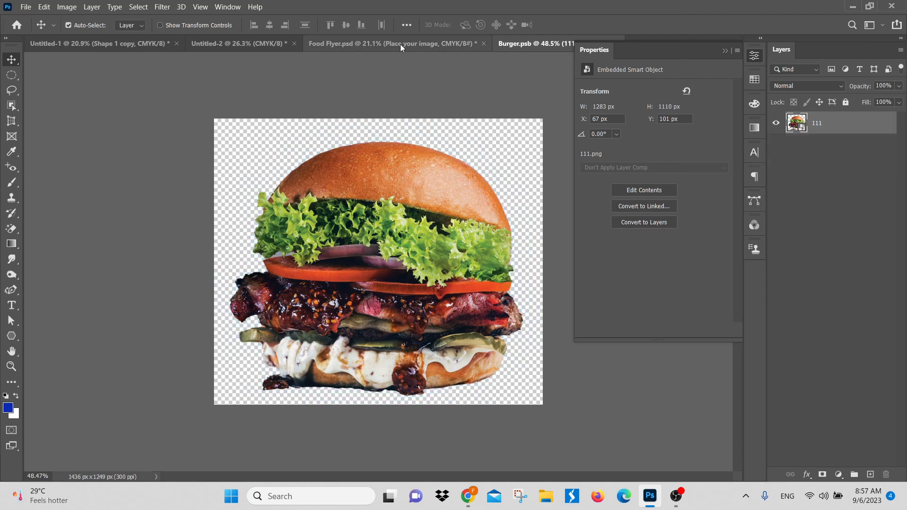
Step: Paste the copied layer style onto the red Ellipse 1 copy in Food Flyer.psd and undo it
{"action": "left_click", "coordinate": [400, 44]}
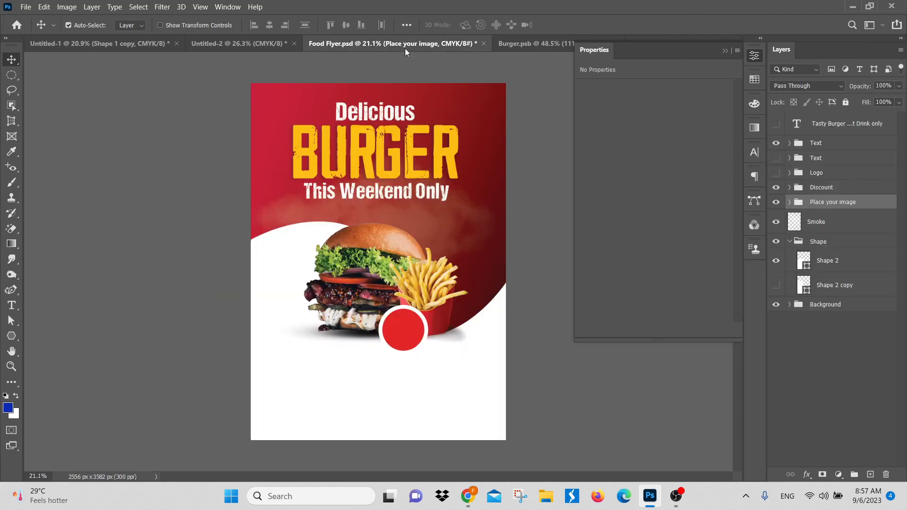
{"action": "left_click", "coordinate": [408, 326]}
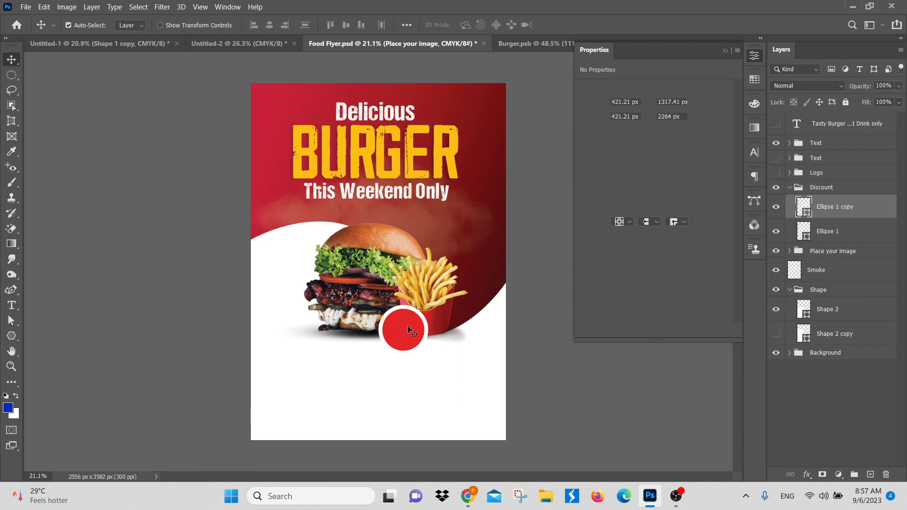
{"action": "right_click", "coordinate": [846, 209]}
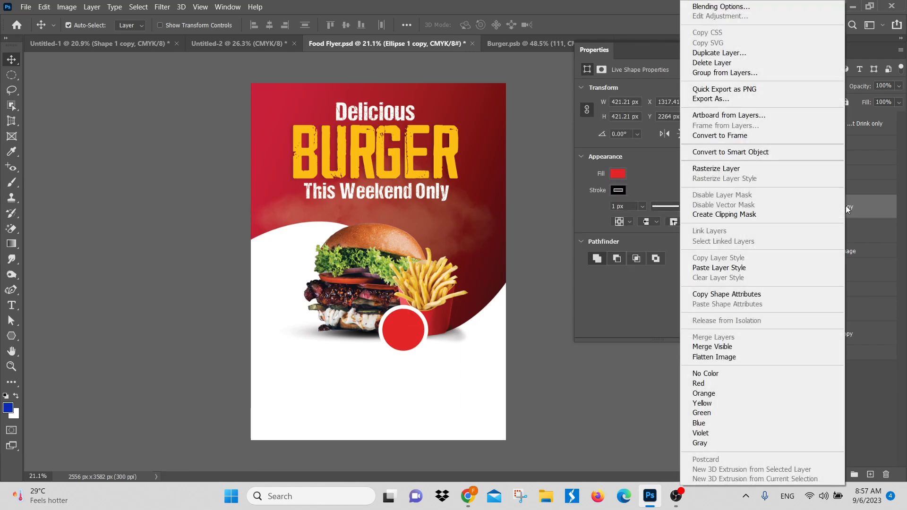
{"action": "left_click", "coordinate": [735, 268]}
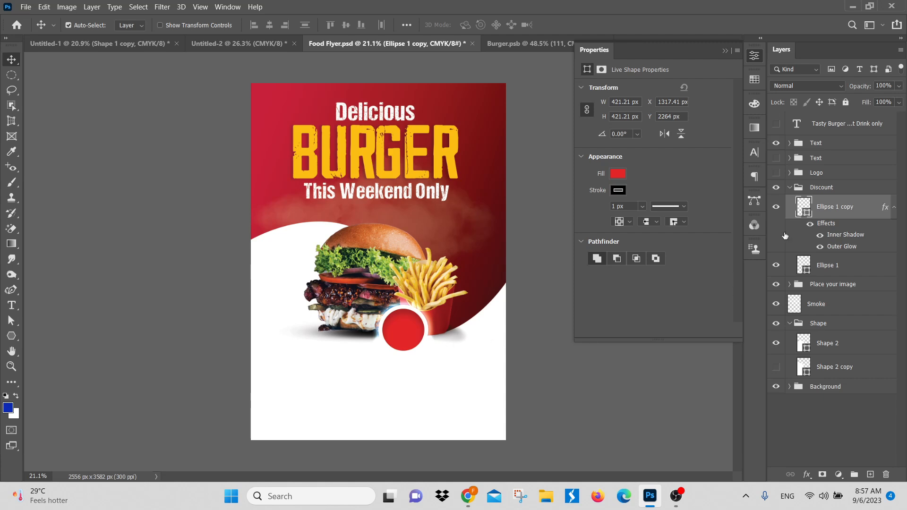
{"action": "key", "text": "ctrl+z"}
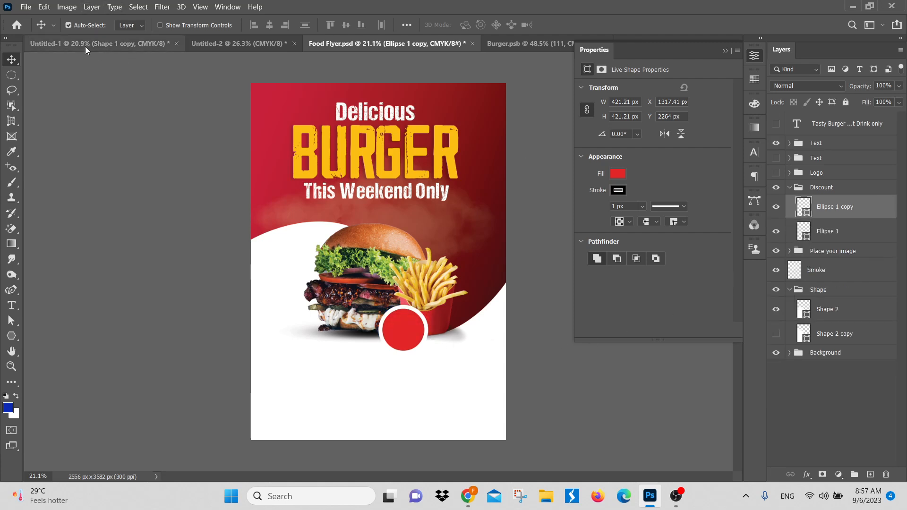
Step: Return to the workout poster and undo the Shape 1 copy edits, its duplication and the release of the athlete's clipping to Shape 1
{"action": "left_click", "coordinate": [85, 46]}
{"action": "key", "text": "ctrl+z"}
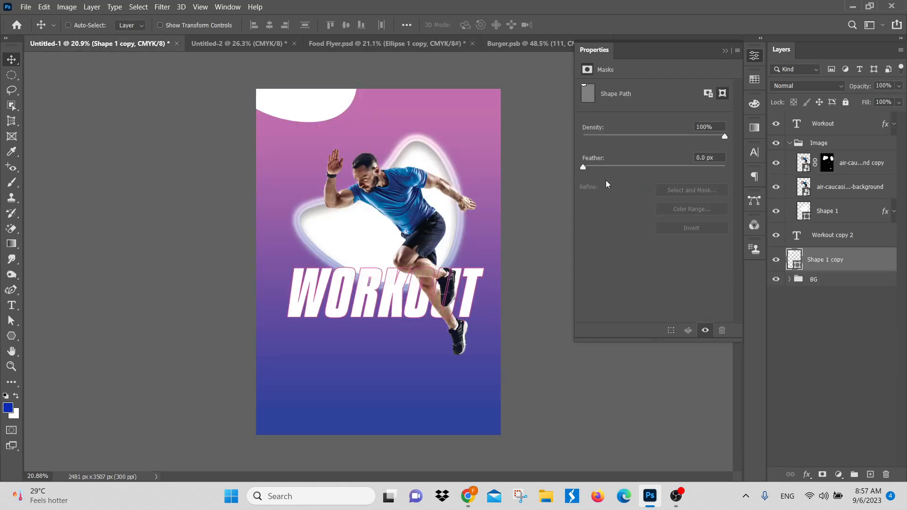
{"action": "key", "text": "ctrl+shift+z"}
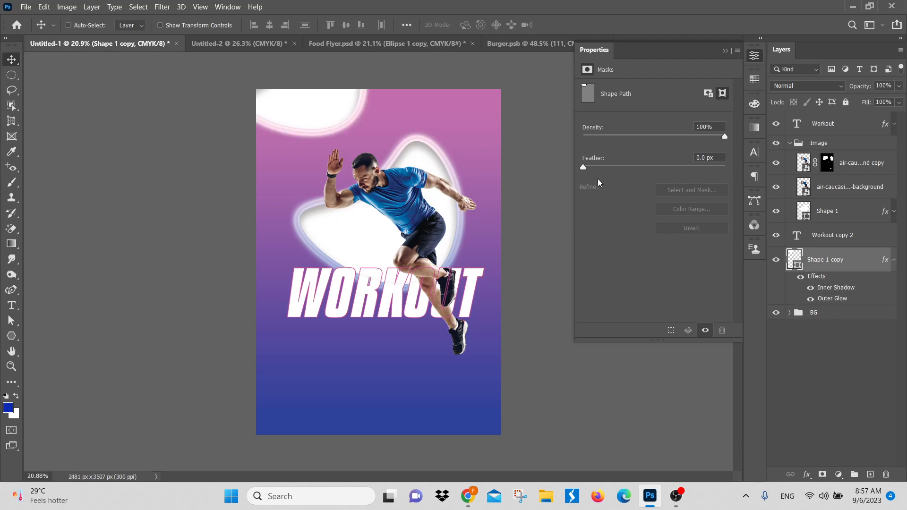
{"action": "key", "text": "ctrl+z"}
{"action": "key", "text": "ctrl+z"}
{"action": "key", "text": "ctrl+z"}
{"action": "key", "text": "ctrl+z"}
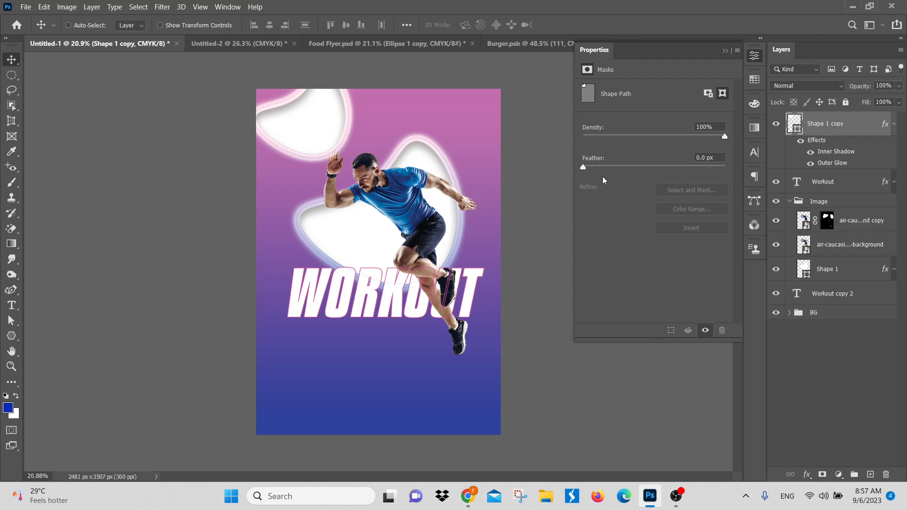
{"action": "key", "text": "ctrl+z"}
{"action": "key", "text": "ctrl+z"}
{"action": "key", "text": "ctrl+z"}
{"action": "key", "text": "ctrl+z"}
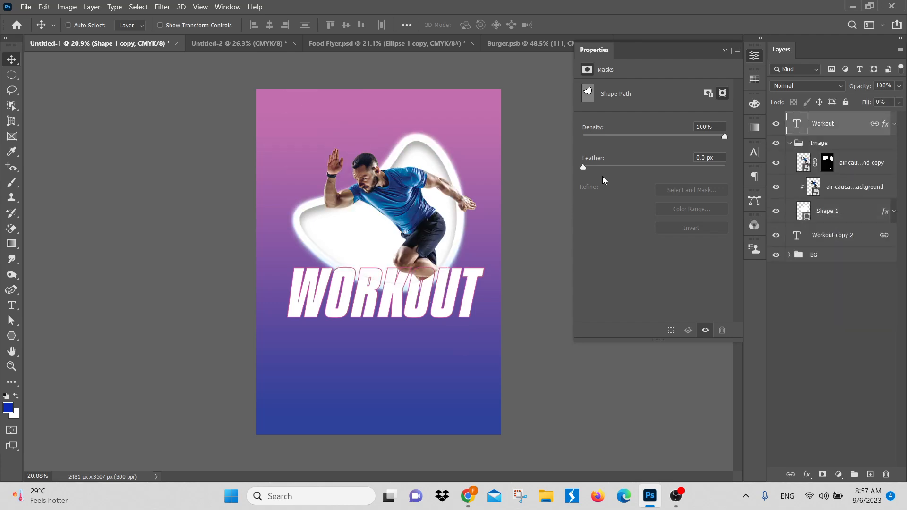
{"action": "key", "text": "ctrl+z"}
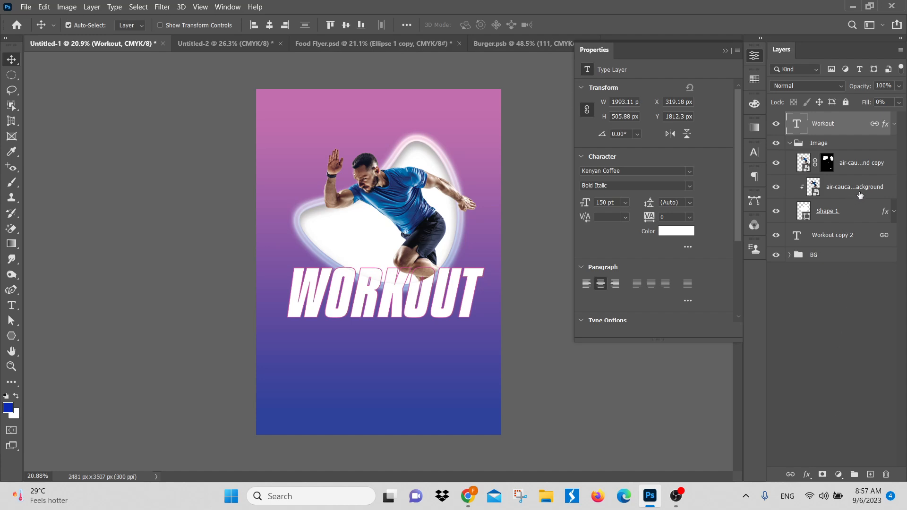
Step: Clear the layer style from Shape 1 and undo the clearing
{"action": "left_click", "coordinate": [895, 212]}
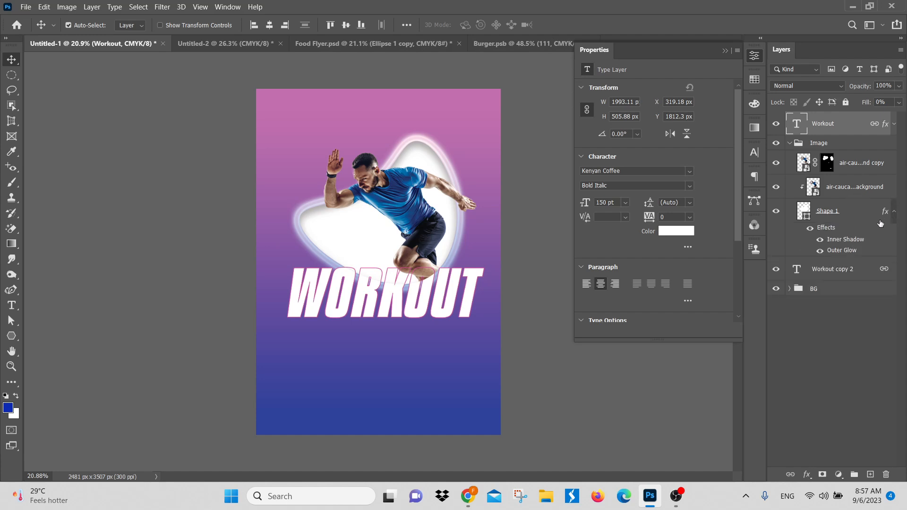
{"action": "left_click", "coordinate": [871, 213]}
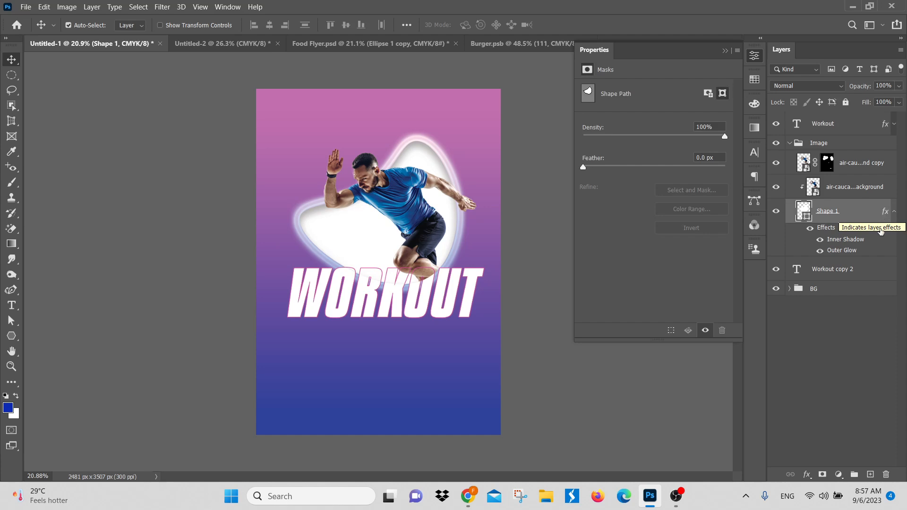
{"action": "right_click", "coordinate": [839, 218]}
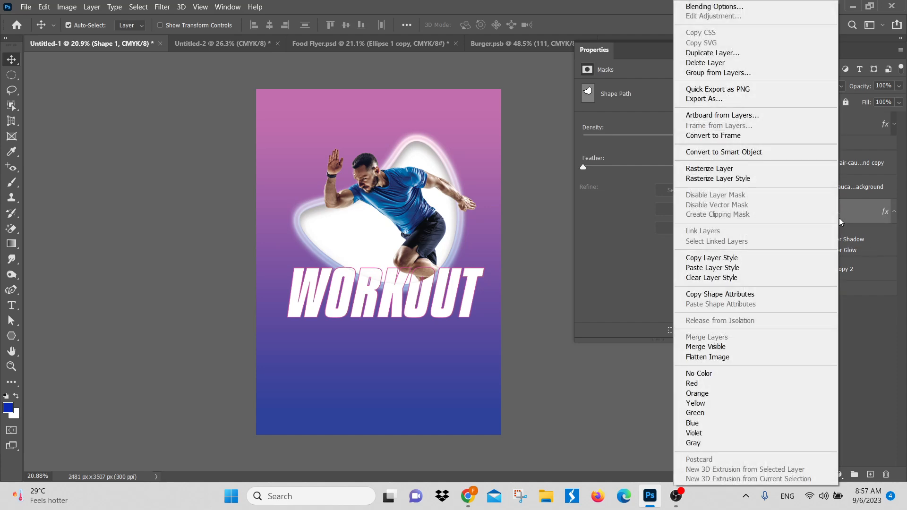
{"action": "left_click", "coordinate": [739, 280]}
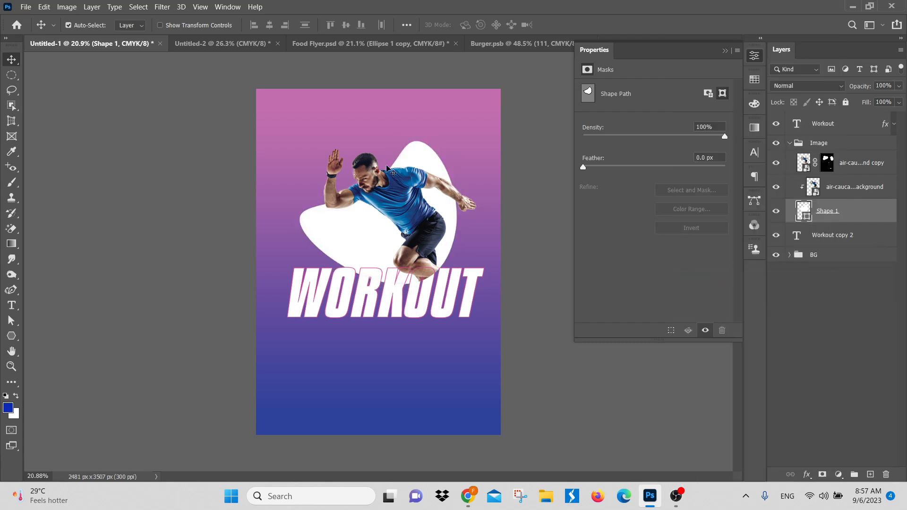
{"action": "key", "text": "ctrl"}
{"action": "key", "text": "ctrl+z"}
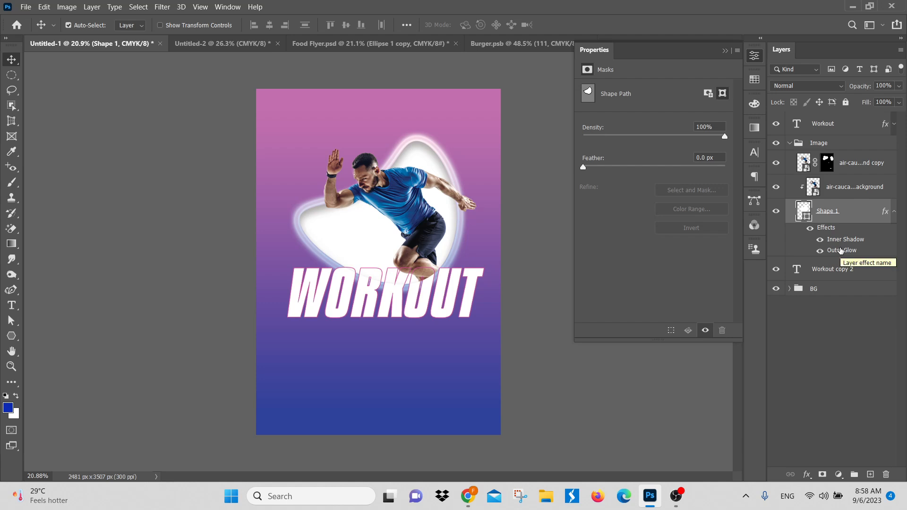
{"action": "right_click", "coordinate": [860, 216]}
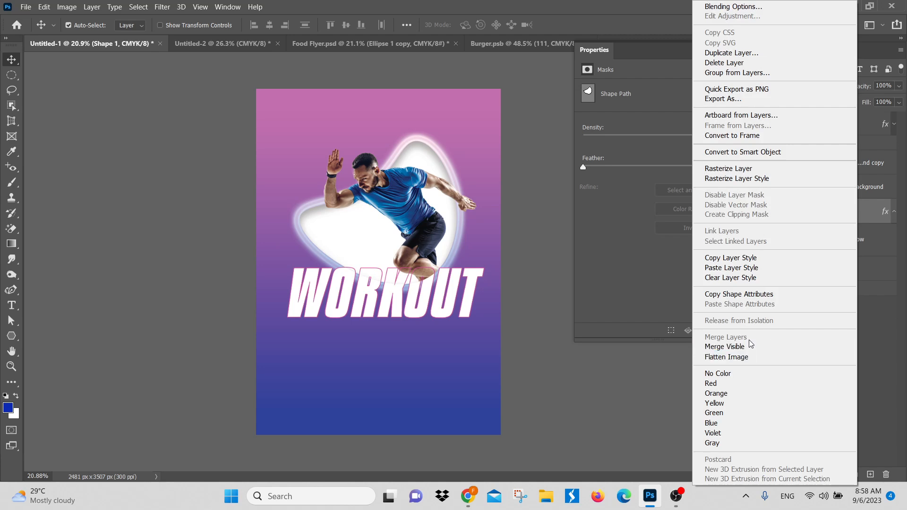
{"action": "left_click", "coordinate": [881, 321]}
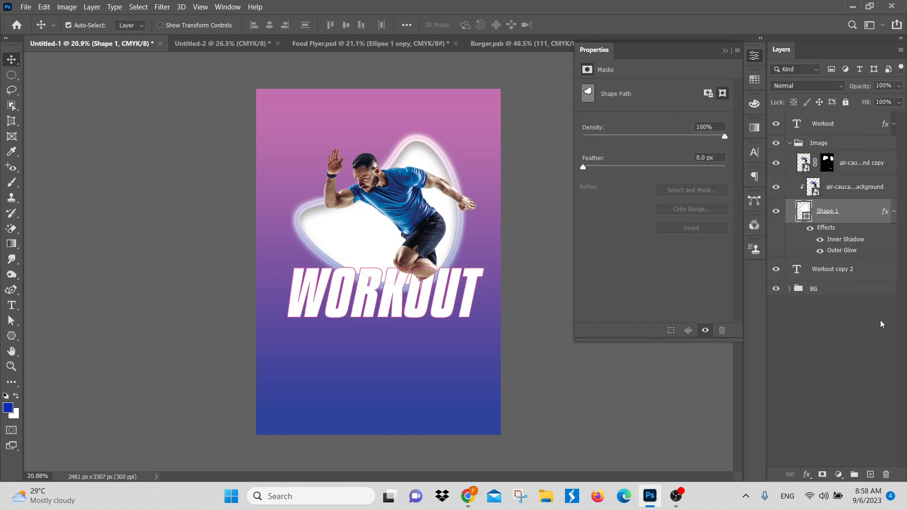
Step: Switch to Food Flyer.psd and merge all its layers, from the Tasty Burger text layer down to the Background group
{"action": "left_click", "coordinate": [339, 48]}
{"action": "left_click", "coordinate": [256, 42]}
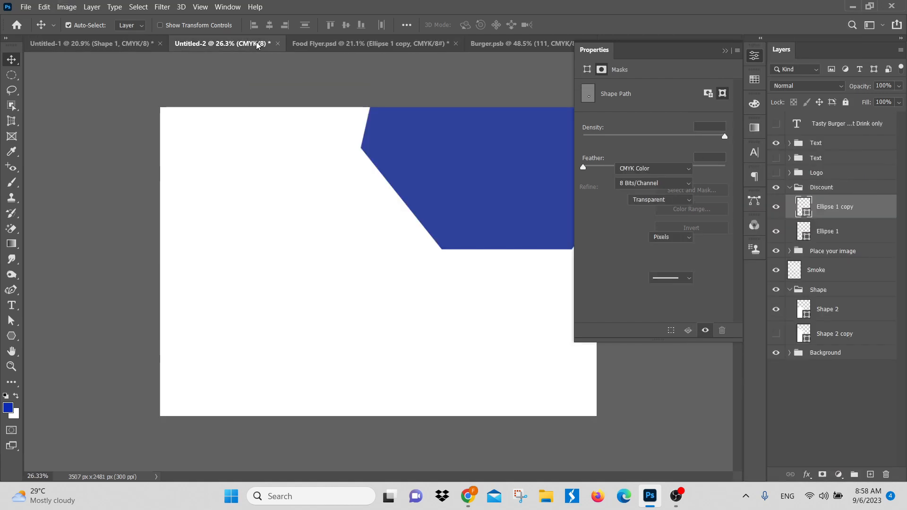
{"action": "left_click", "coordinate": [378, 44]}
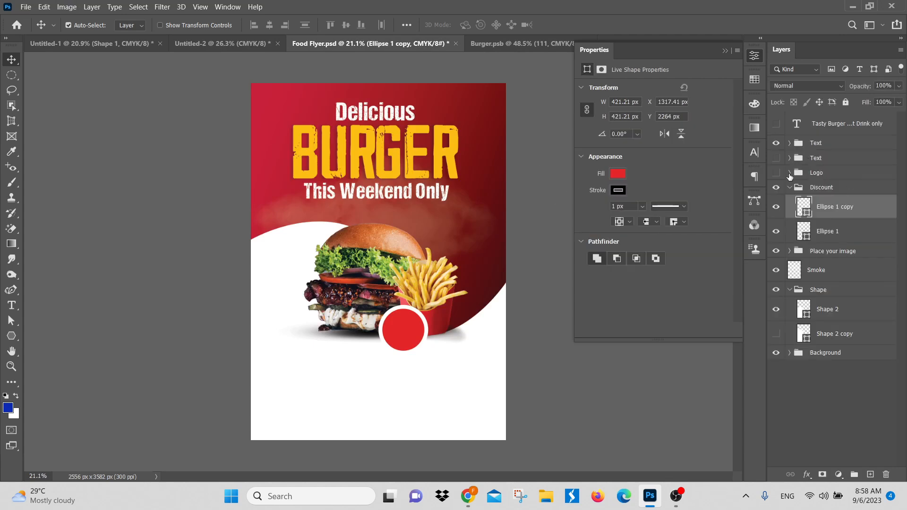
{"action": "left_click", "coordinate": [806, 395]}
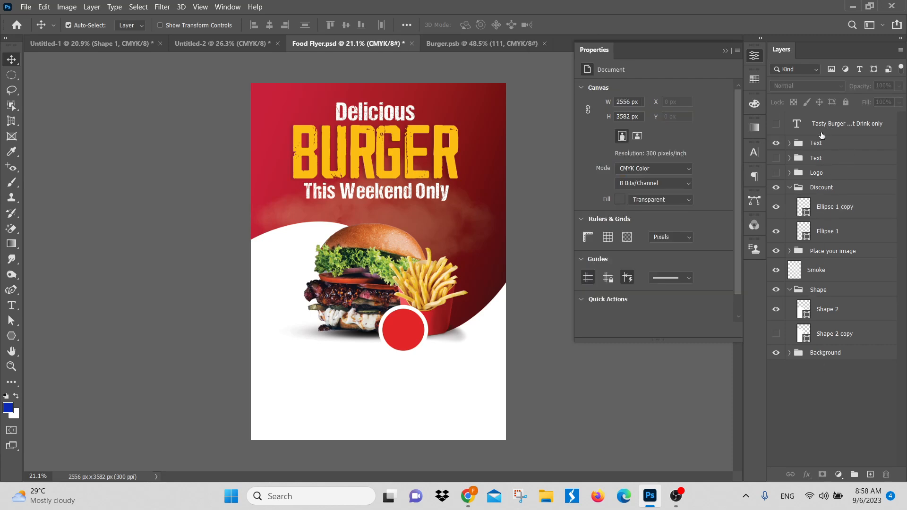
{"action": "left_click", "coordinate": [840, 123]}
{"action": "left_click", "coordinate": [827, 351], "text": "shift"}
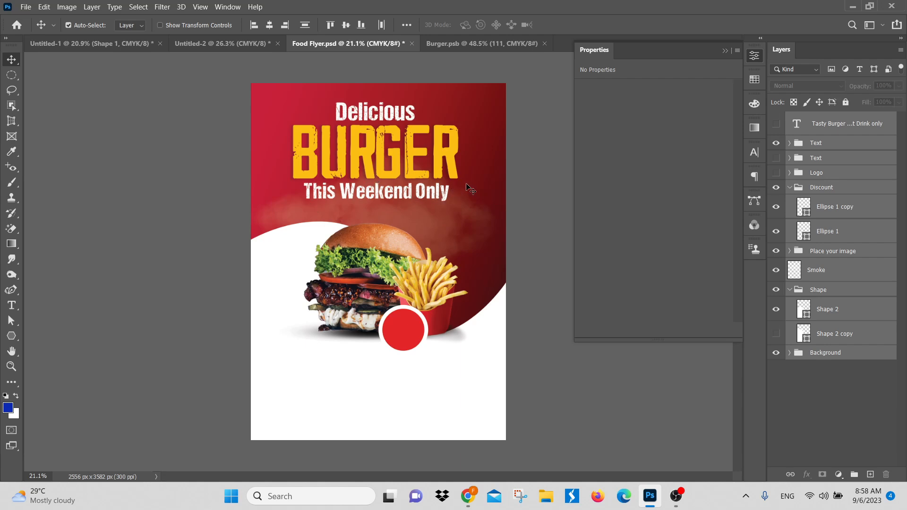
{"action": "right_click", "coordinate": [848, 260]}
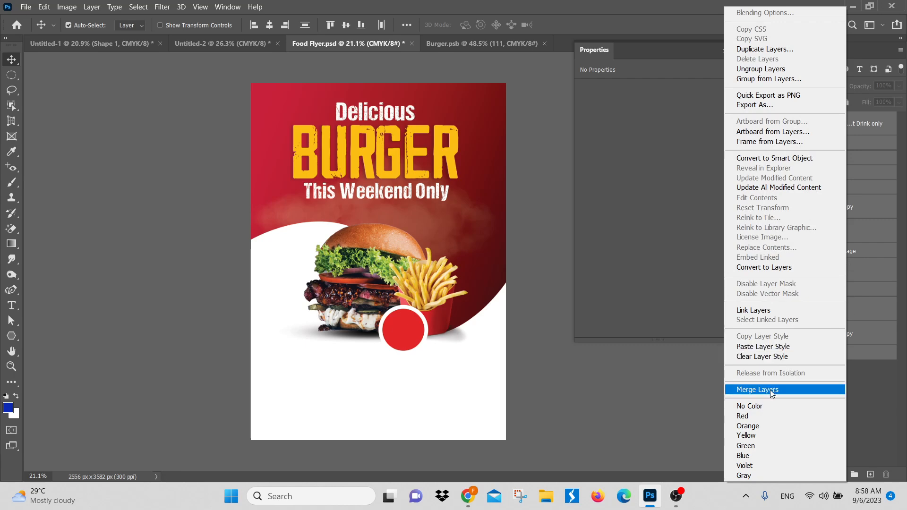
{"action": "left_click", "coordinate": [770, 391]}
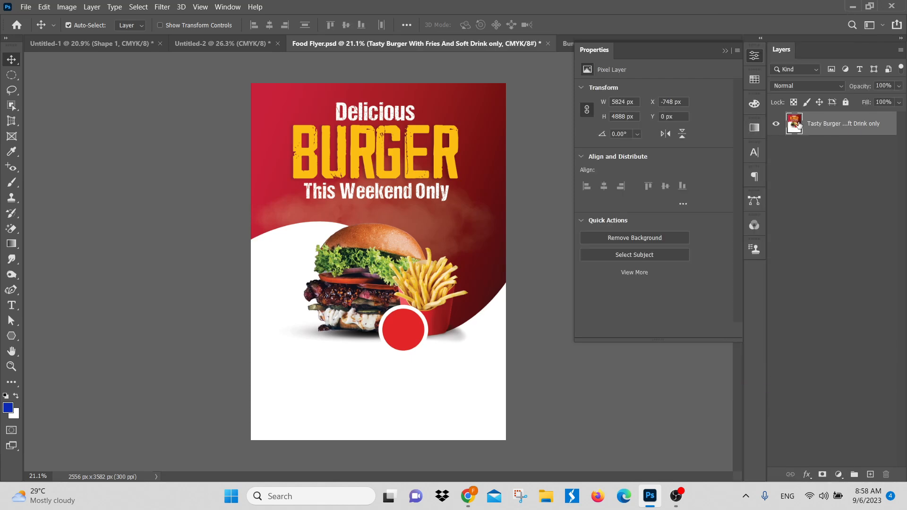
Step: Move the merged flyer layer around the canvas several times, undoing each move
{"action": "left_click", "coordinate": [848, 186]}
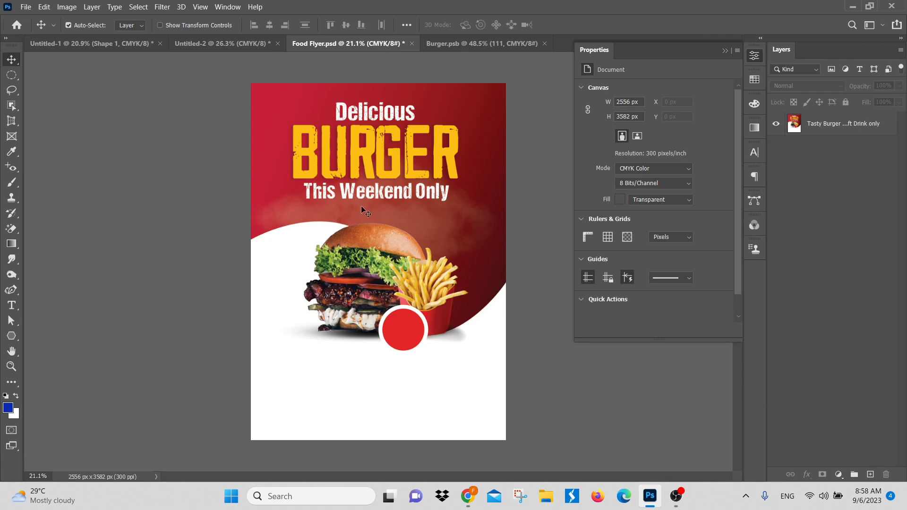
{"action": "left_click_drag", "start_coordinate": [370, 212], "coordinate": [445, 203]}
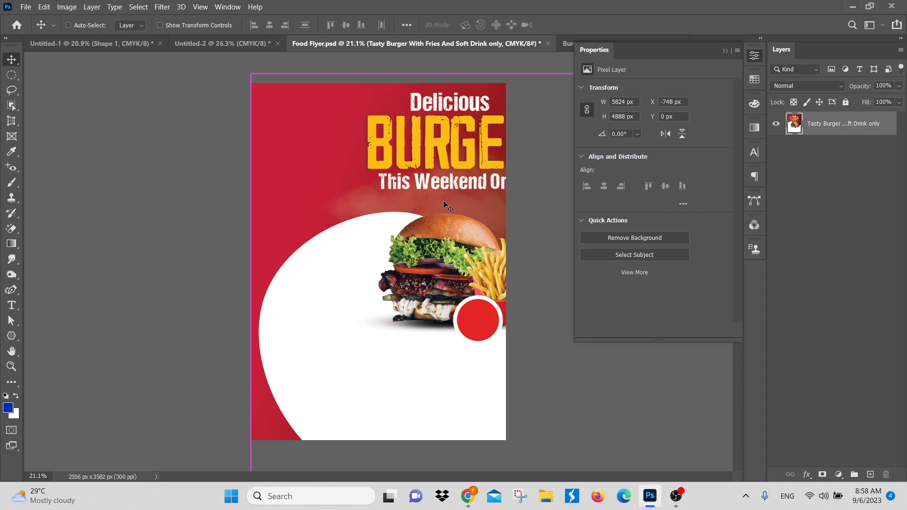
{"action": "key", "text": "ctrl+z"}
{"action": "mouse_move", "coordinate": [423, 221]}
{"action": "left_mouse_down"}
{"action": "mouse_move", "coordinate": [421, 245]}
{"action": "mouse_move", "coordinate": [422, 206]}
{"action": "left_mouse_up"}
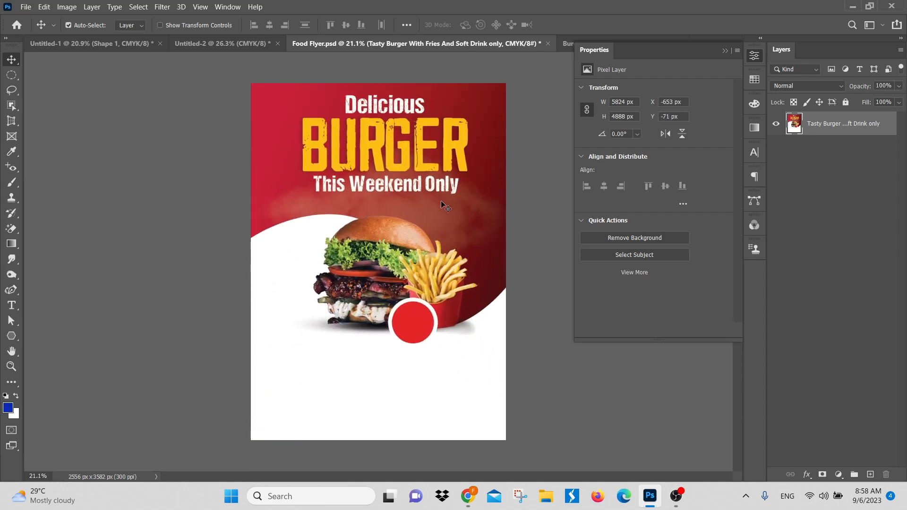
{"action": "key", "text": "ctrl+z"}
{"action": "left_click_drag", "start_coordinate": [395, 143], "coordinate": [366, 131]}
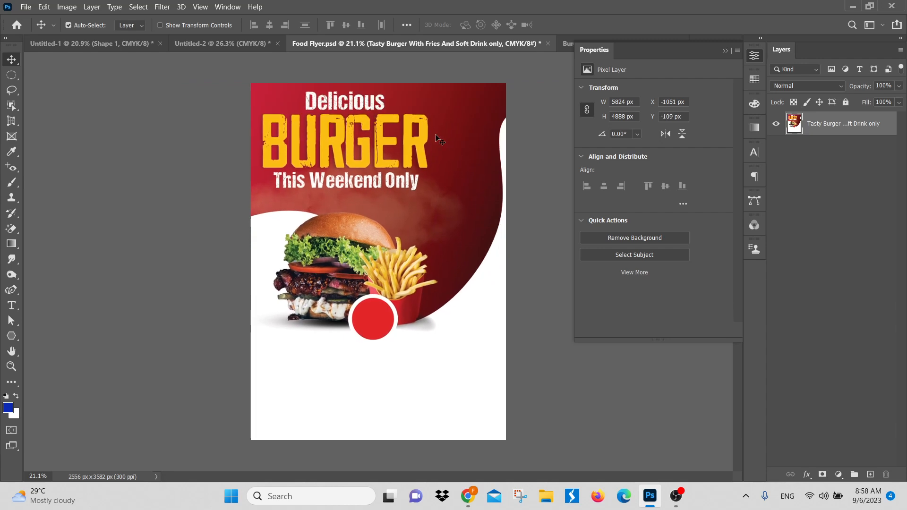
{"action": "key", "text": "ctrl+z"}
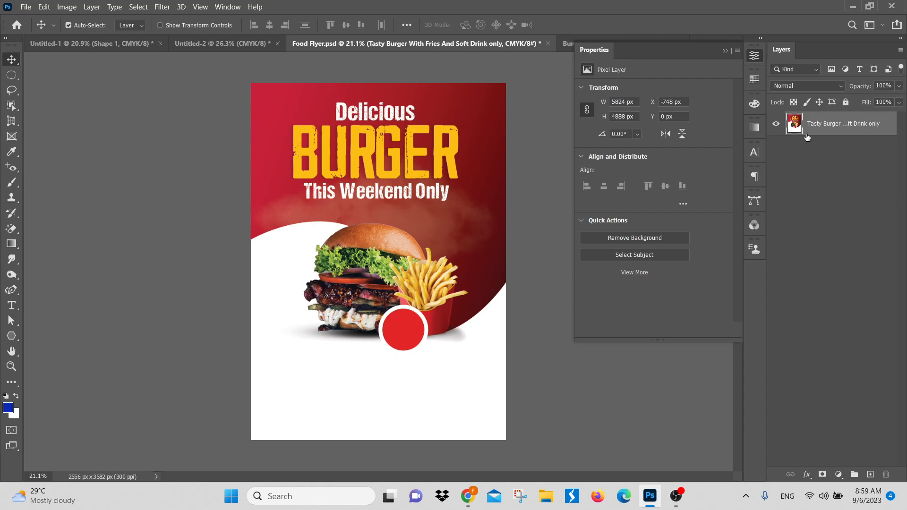
Step: Toggle the merged flyer layer's visibility and undo back to the separate layers and groups
{"action": "left_click", "coordinate": [776, 124]}
{"action": "left_click", "coordinate": [776, 123]}
{"action": "left_click", "coordinate": [776, 124]}
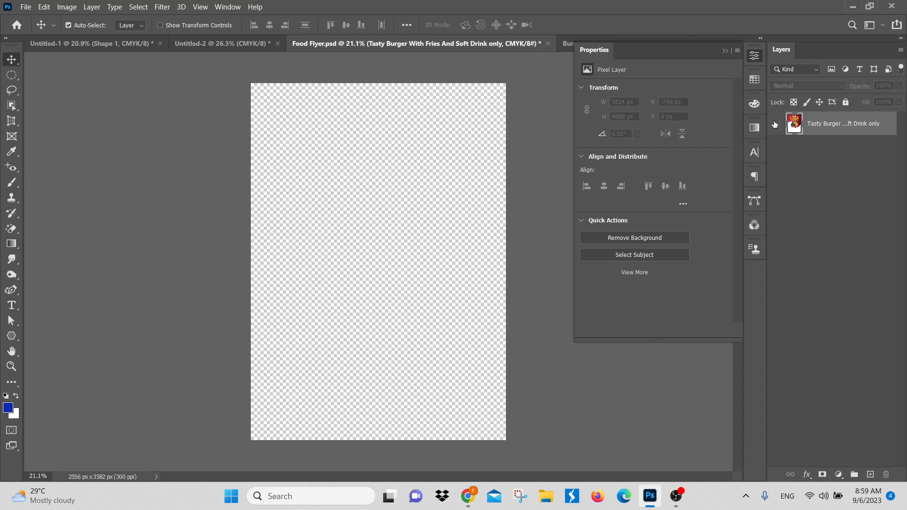
{"action": "key", "text": "ctrl+z"}
{"action": "key", "text": "ctrl+z"}
{"action": "key", "text": "ctrl+z"}
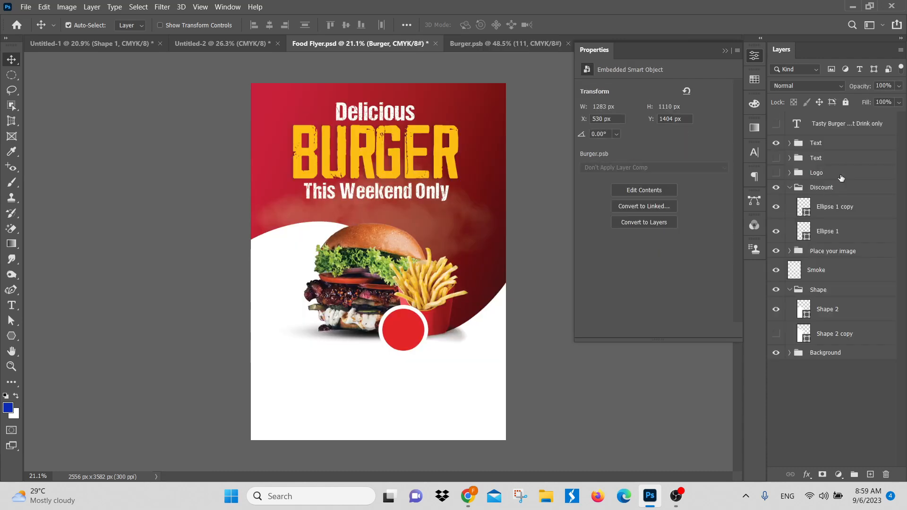
Step: Select everything from the Tasty Burger text layer to the Background group again, merge the layers and undo the merge
{"action": "left_click", "coordinate": [836, 125]}
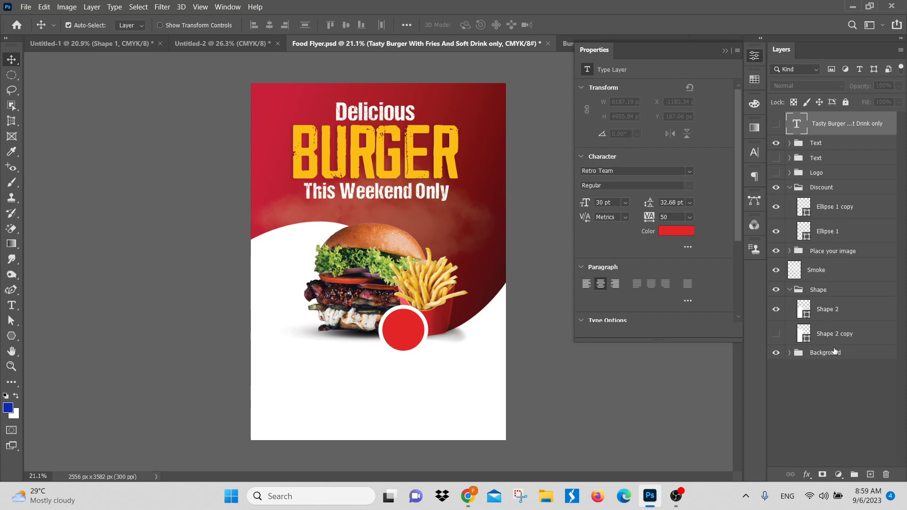
{"action": "left_click", "coordinate": [832, 362]}
{"action": "right_click", "coordinate": [843, 213]}
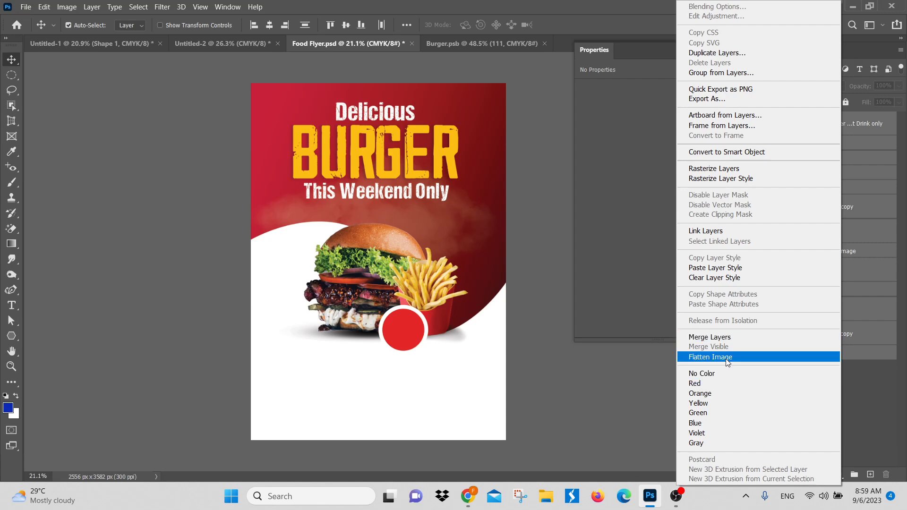
{"action": "left_click", "coordinate": [710, 337]}
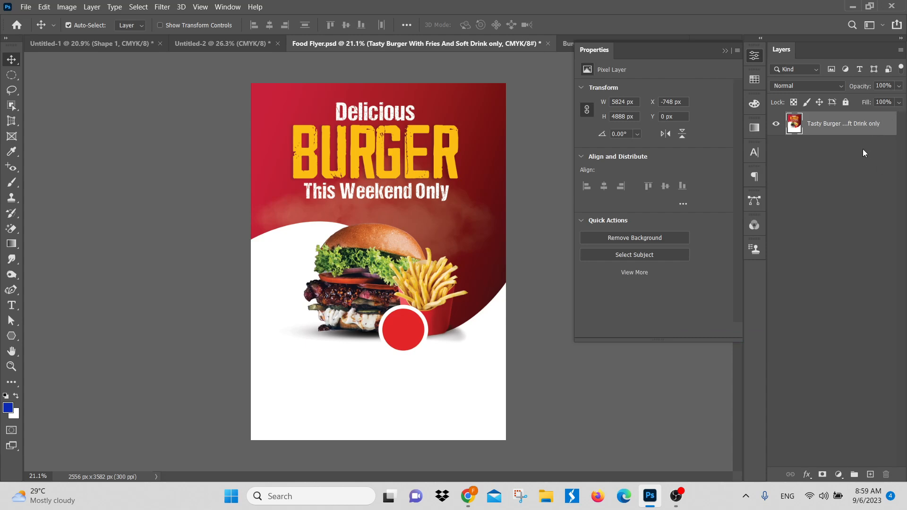
{"action": "key", "text": "ctrl+z"}
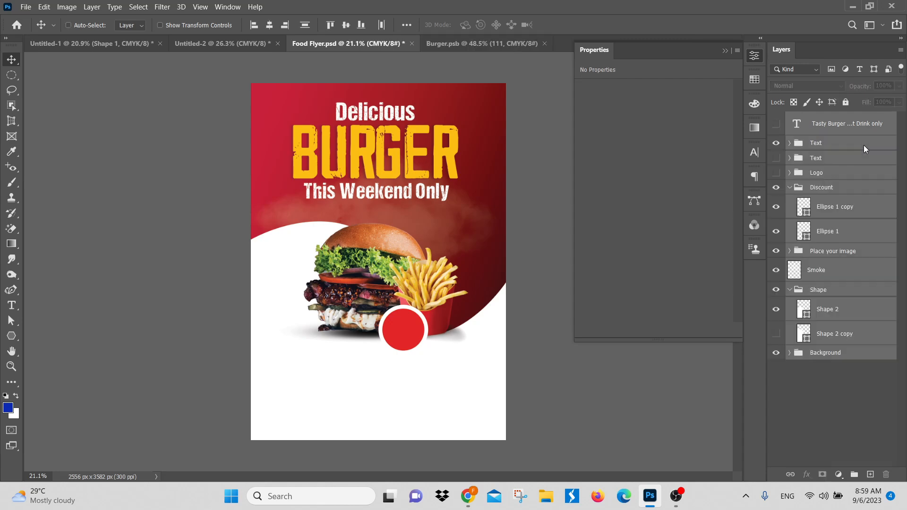
{"action": "right_click", "coordinate": [872, 137]}
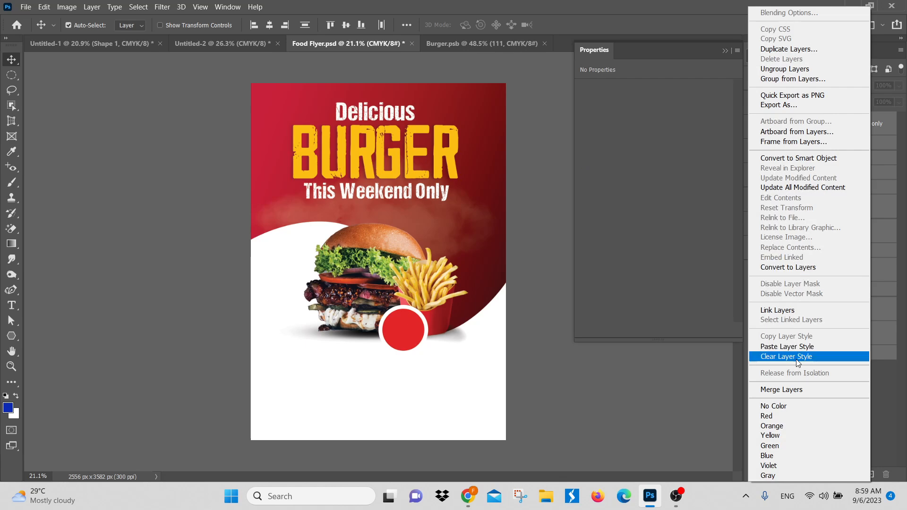
{"action": "left_click", "coordinate": [802, 346]}
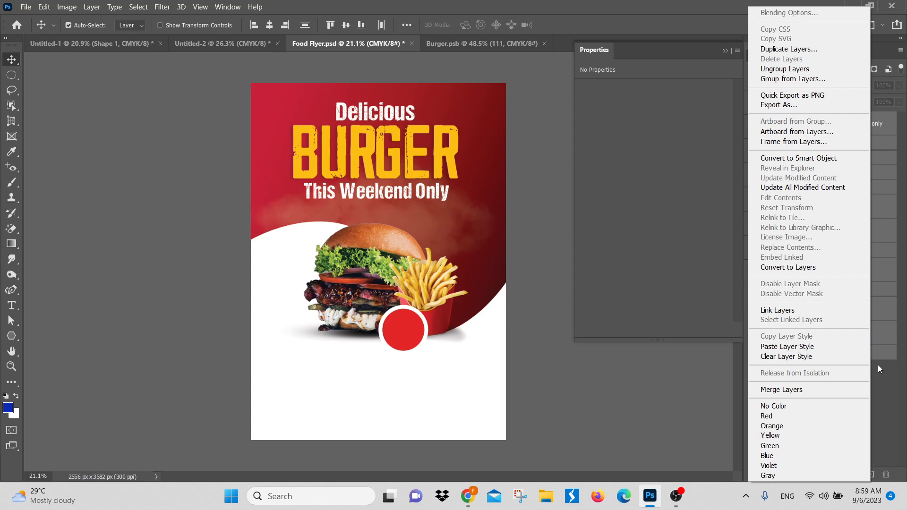
{"action": "left_click", "coordinate": [827, 384]}
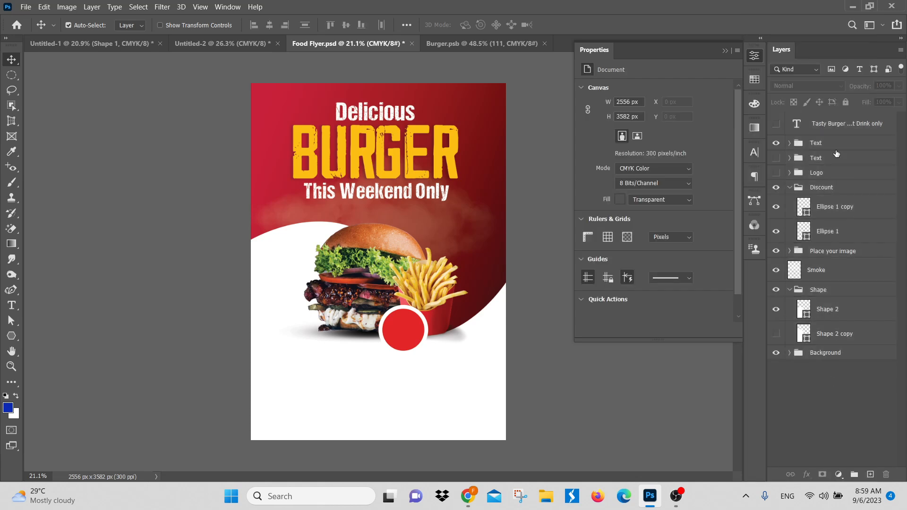
Step: Select all layers from the Tasty Burger text to the Background group and step through the history to an earlier burger image
{"action": "left_click", "coordinate": [837, 126]}
{"action": "left_click", "coordinate": [836, 354], "text": "shift"}
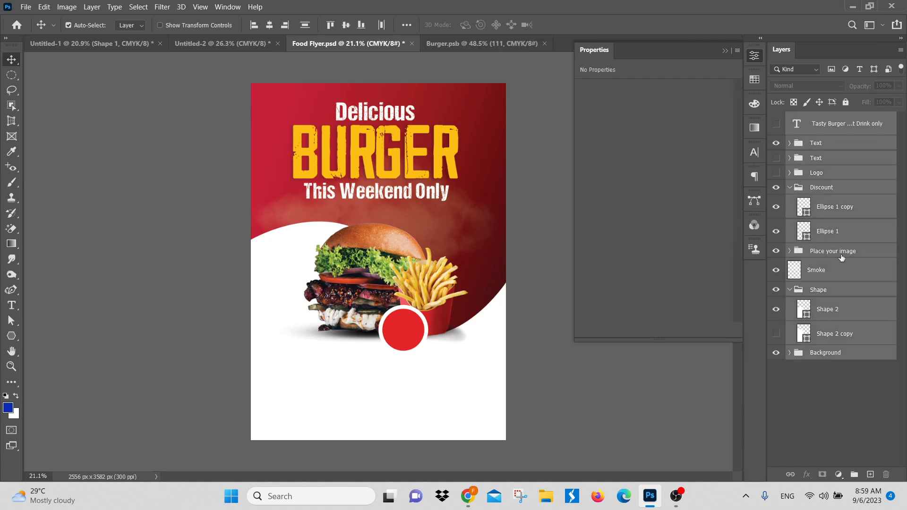
{"action": "right_click", "coordinate": [843, 251]}
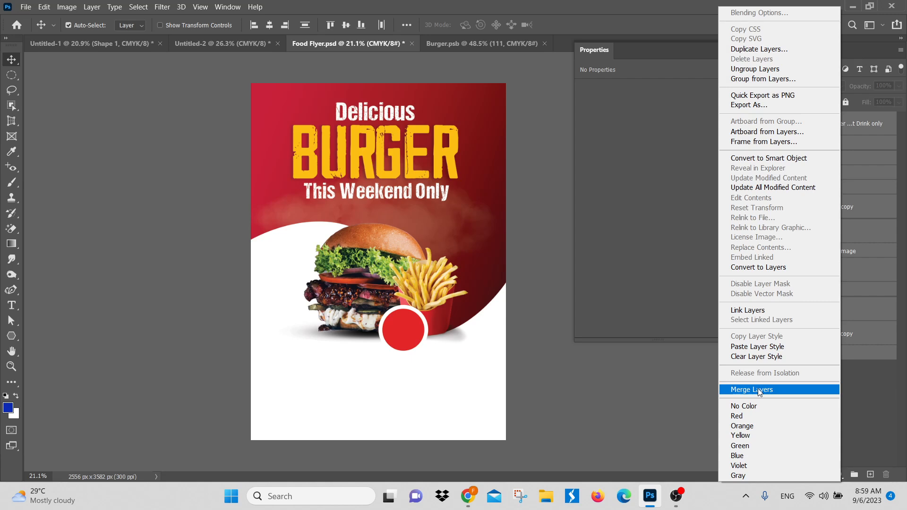
{"action": "left_click", "coordinate": [855, 387]}
{"action": "key", "text": "ctrl+z"}
{"action": "key", "text": "ctrl+z"}
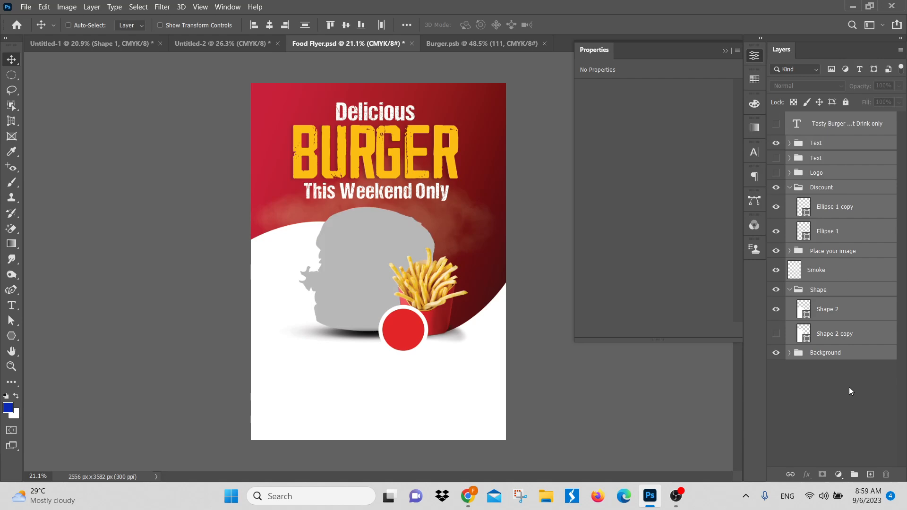
{"action": "key", "text": "ctrl+shift+z"}
{"action": "key", "text": "ctrl+shift+z"}
Step: Flatten the flyer image with its hidden layers discarded, and undo the flattening
{"action": "right_click", "coordinate": [816, 143]}
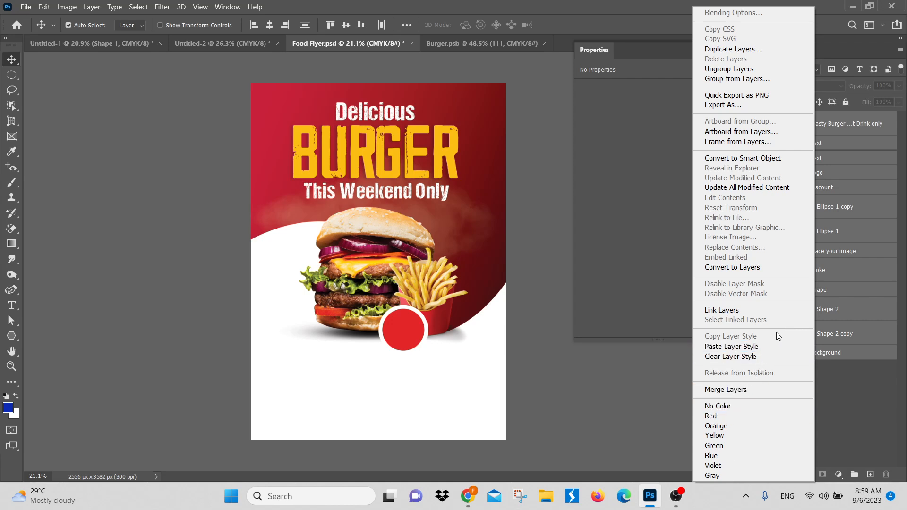
{"action": "left_click", "coordinate": [863, 403]}
{"action": "left_click", "coordinate": [94, 8]}
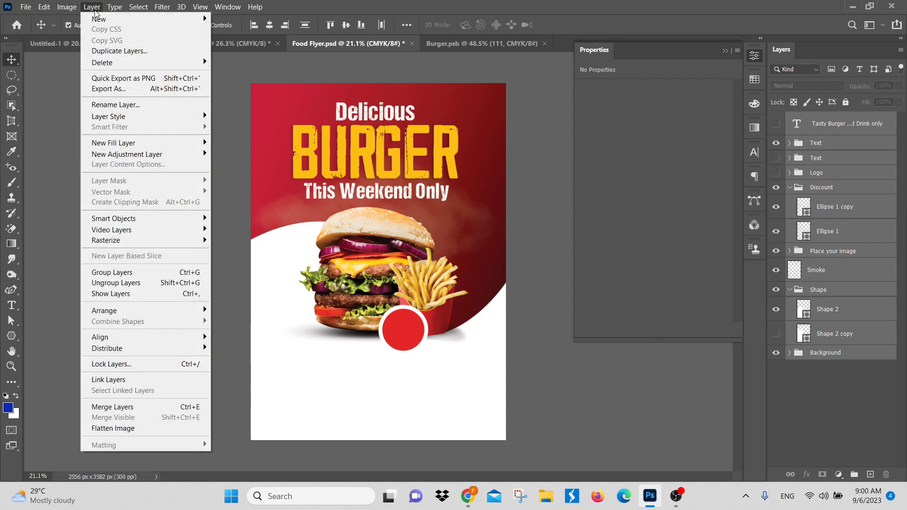
{"action": "left_click", "coordinate": [121, 429]}
{"action": "left_click", "coordinate": [421, 195]}
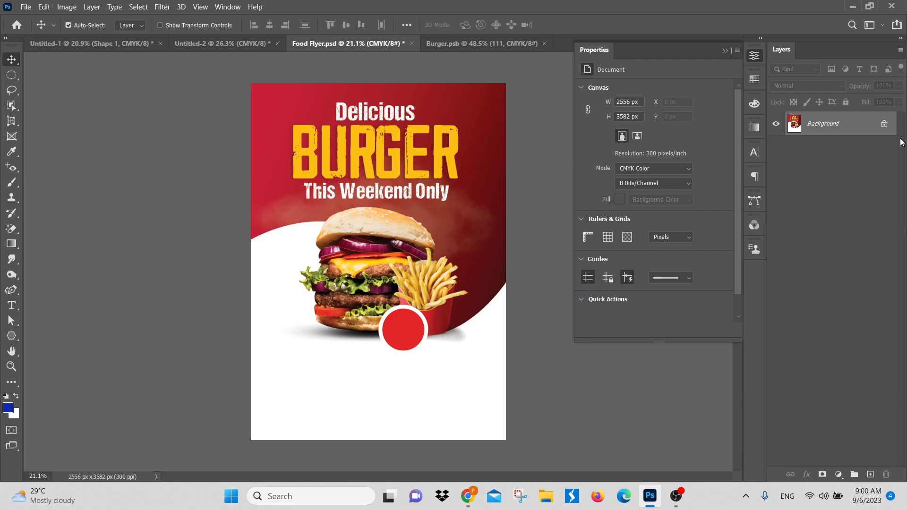
{"action": "key", "text": "ctrl+z"}
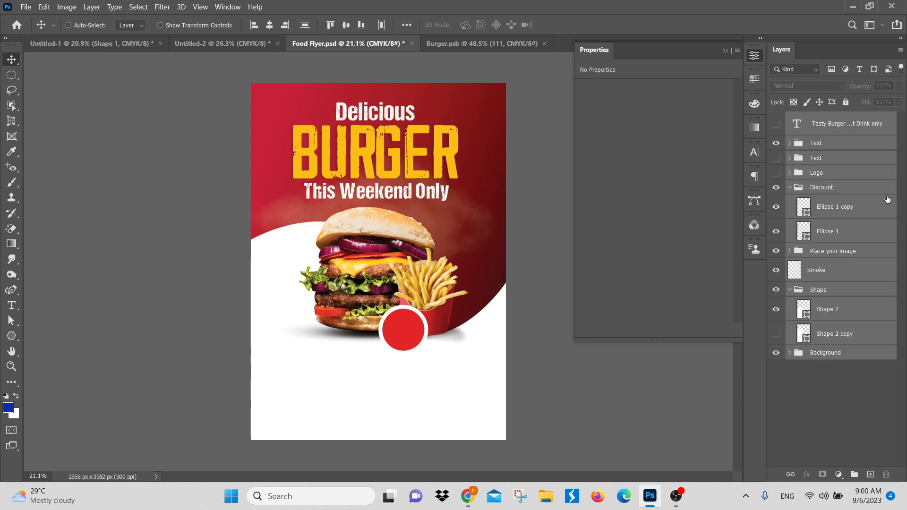
Step: Merge the selected flyer layers and undo the merge
{"action": "key", "text": "ctrl+e"}
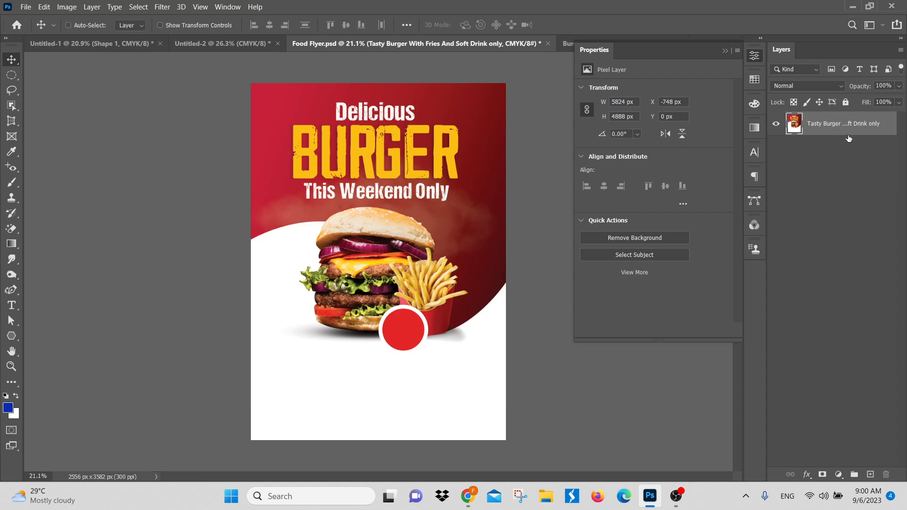
{"action": "key", "text": "ctrl+z"}
Step: Flatten the flyer into a single Background layer, discarding the hidden layers
{"action": "right_click", "coordinate": [851, 133]}
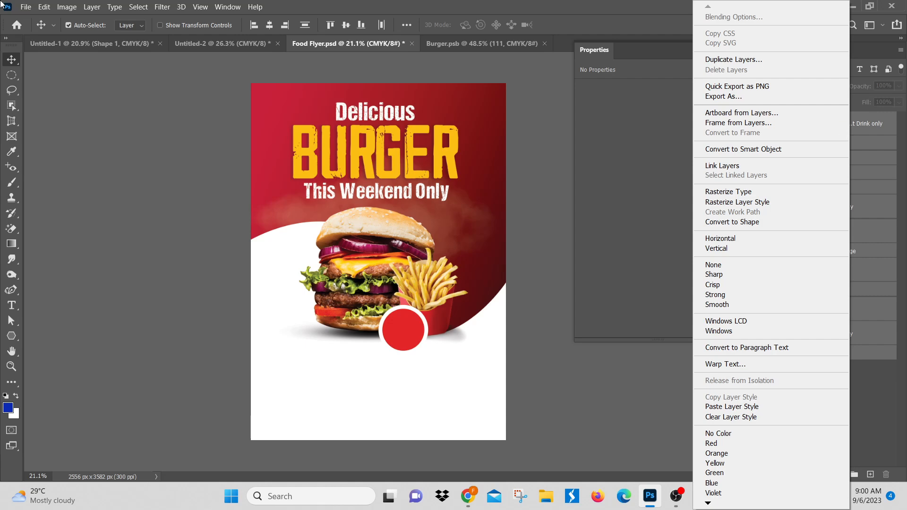
{"action": "left_click", "coordinate": [88, 7]}
{"action": "left_click", "coordinate": [90, 7]}
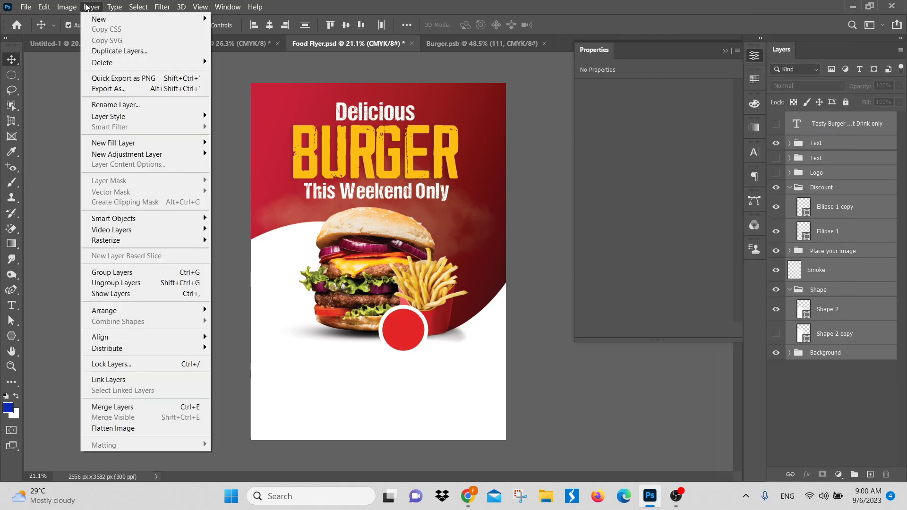
{"action": "left_click", "coordinate": [114, 428]}
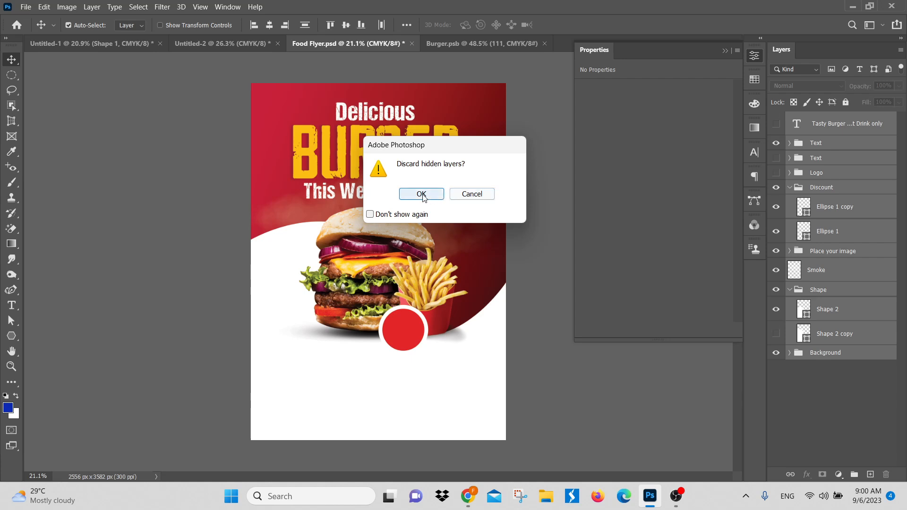
{"action": "left_click", "coordinate": [401, 194]}
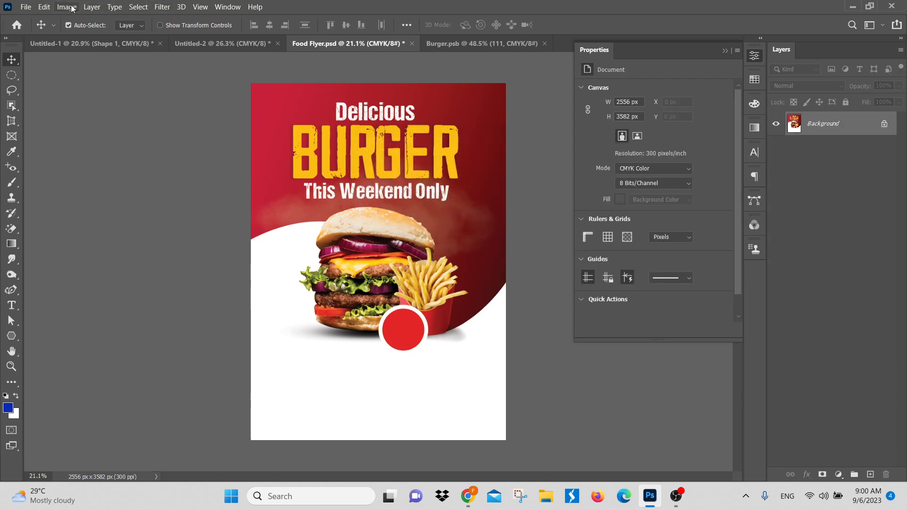
{"action": "left_click", "coordinate": [91, 7]}
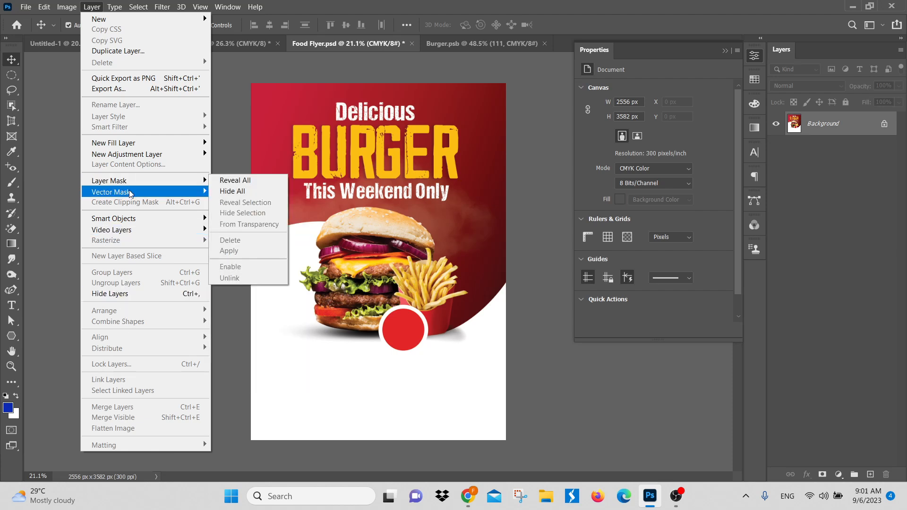
{"action": "mouse_move", "coordinate": [136, 191]}
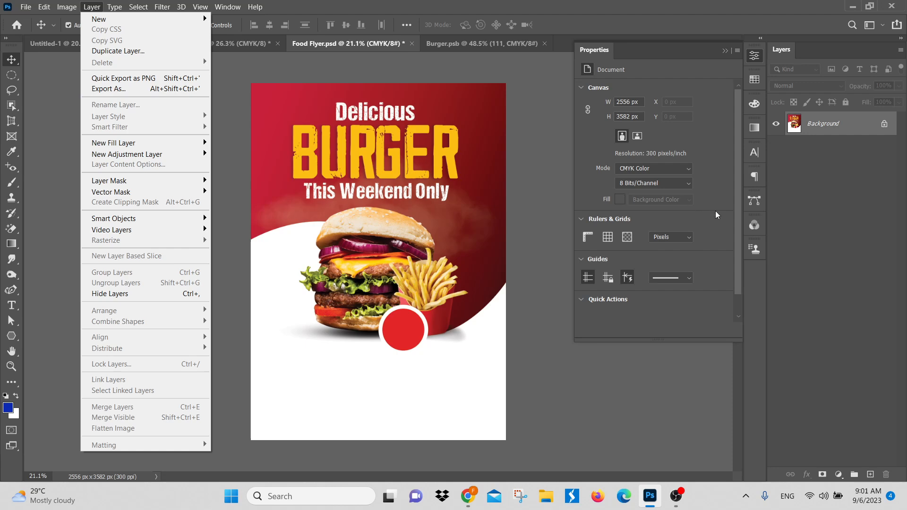
{"action": "left_click", "coordinate": [761, 216]}
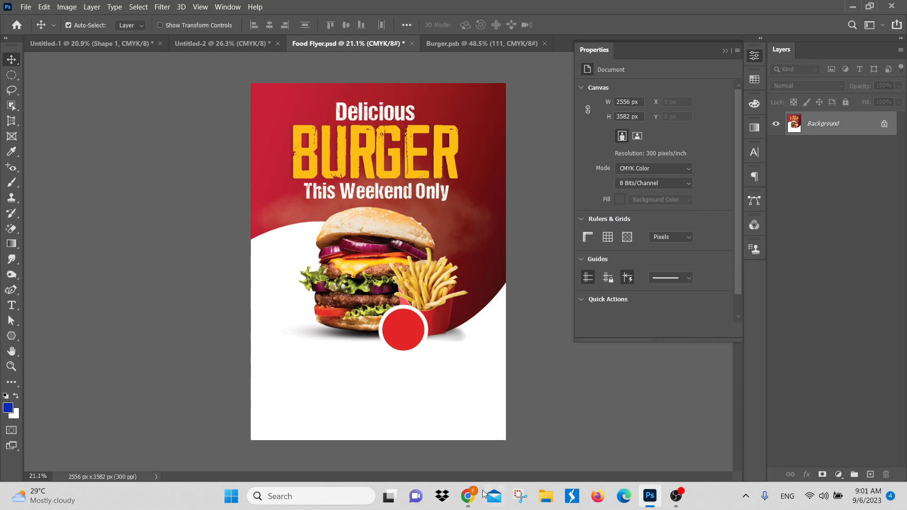
Step: Switch to the Google Meet call in Chrome, close its participants list, and return to the Untitled-1 workout poster in Photoshop
{"action": "mouse_move", "coordinate": [467, 496]}
{"action": "left_click", "coordinate": [424, 458]}
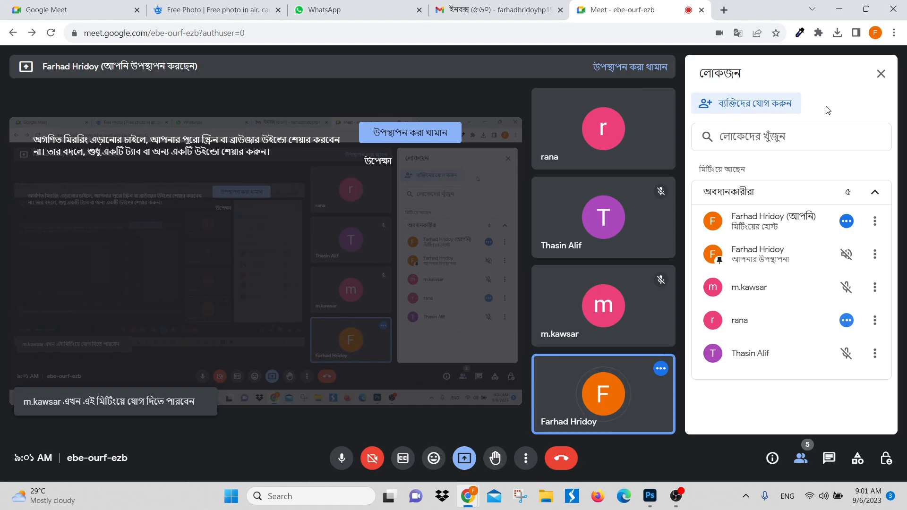
{"action": "left_click", "coordinate": [881, 74]}
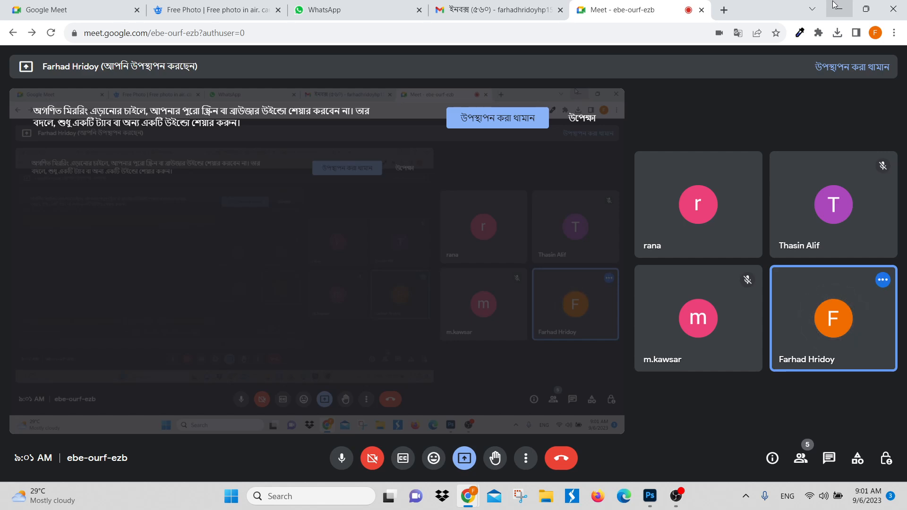
{"action": "left_click", "coordinate": [834, 6]}
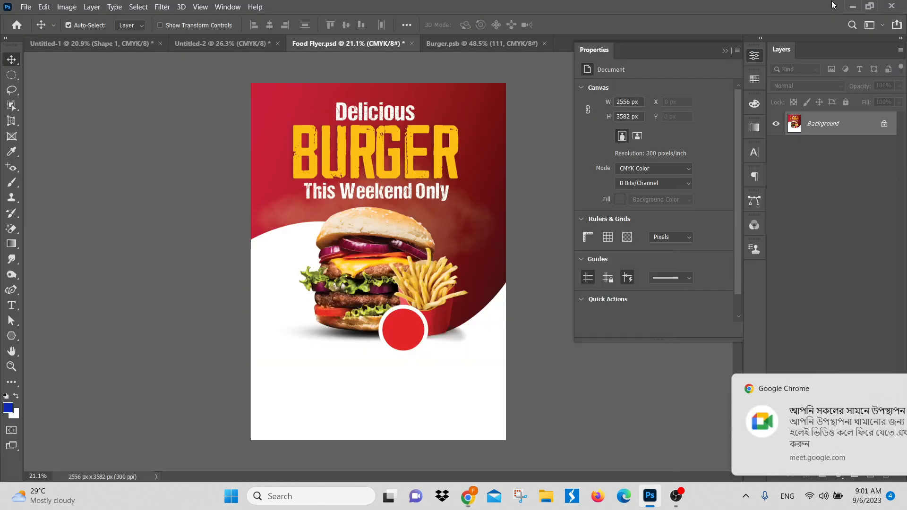
{"action": "left_click", "coordinate": [108, 50]}
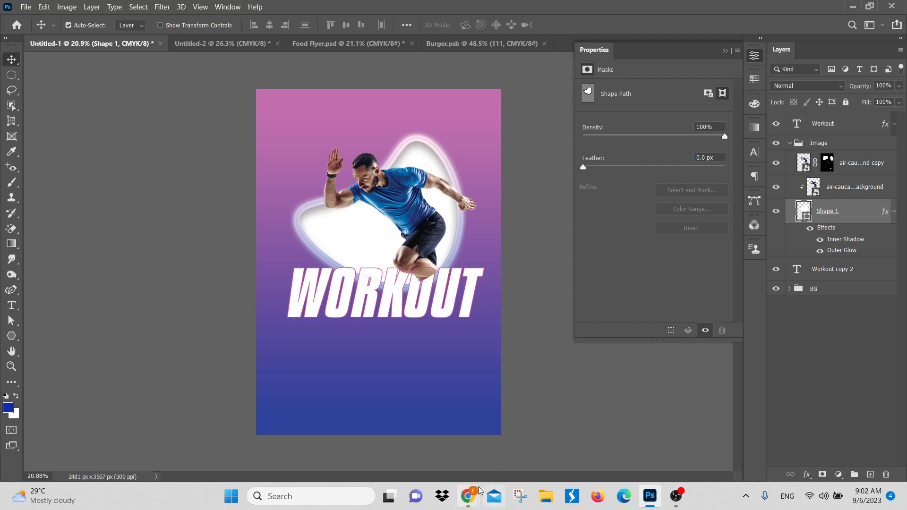
Step: Switch to the Google Meet call in Chrome and on to the OBS screen recorder
{"action": "mouse_move", "coordinate": [468, 496]}
{"action": "left_click", "coordinate": [422, 438]}
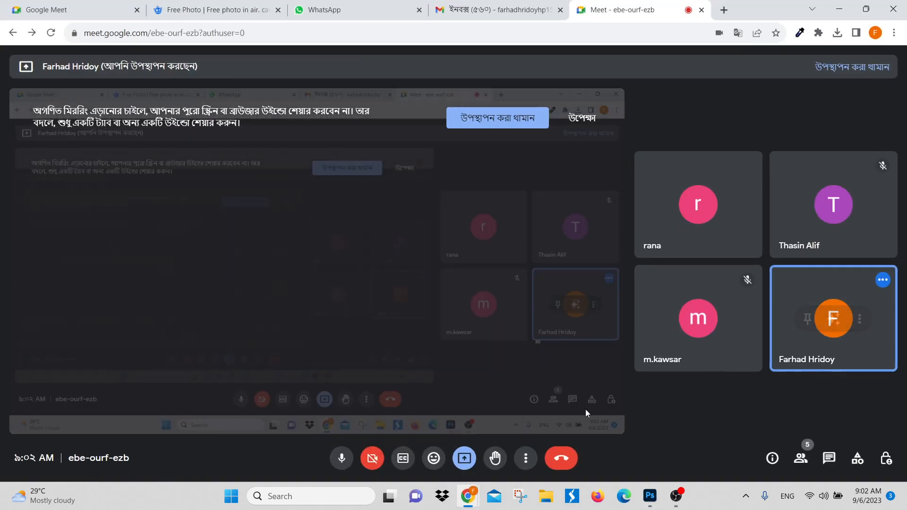
{"action": "left_click", "coordinate": [678, 496]}
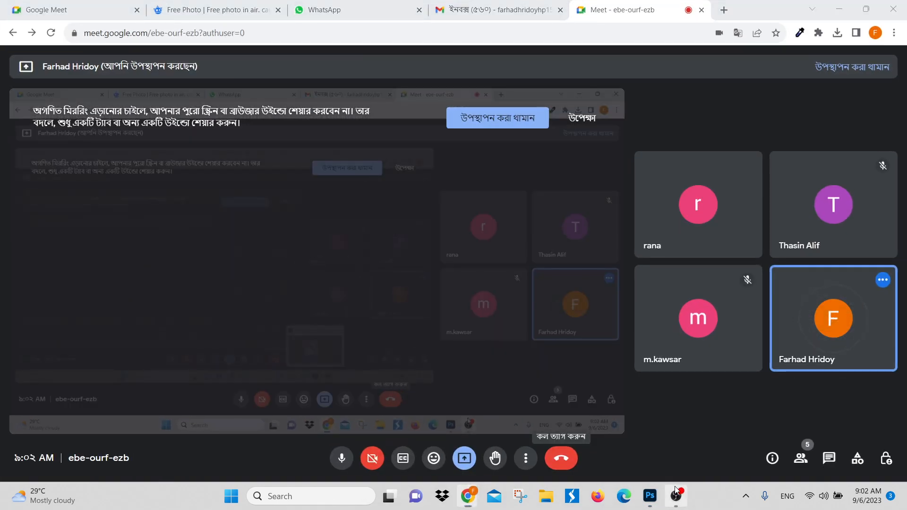